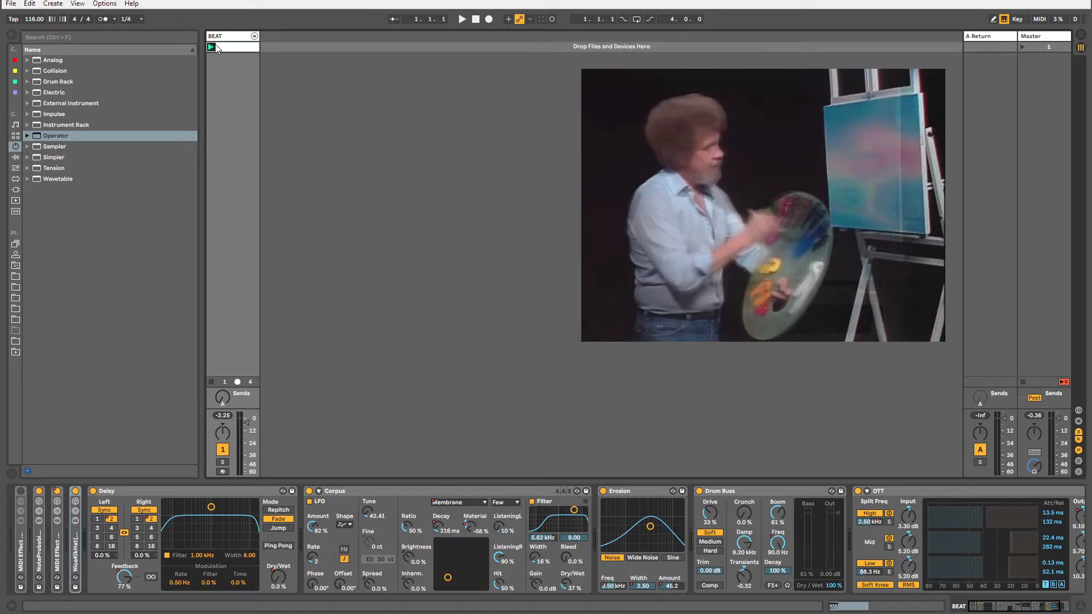
Fold the Delay and Corpus devices in the BEAT track's chain and launch the track's clip.
{"action": "double_click", "coordinate": [124, 494]}
{"action": "double_click", "coordinate": [155, 492]}
{"action": "left_click", "coordinate": [259, 490]}
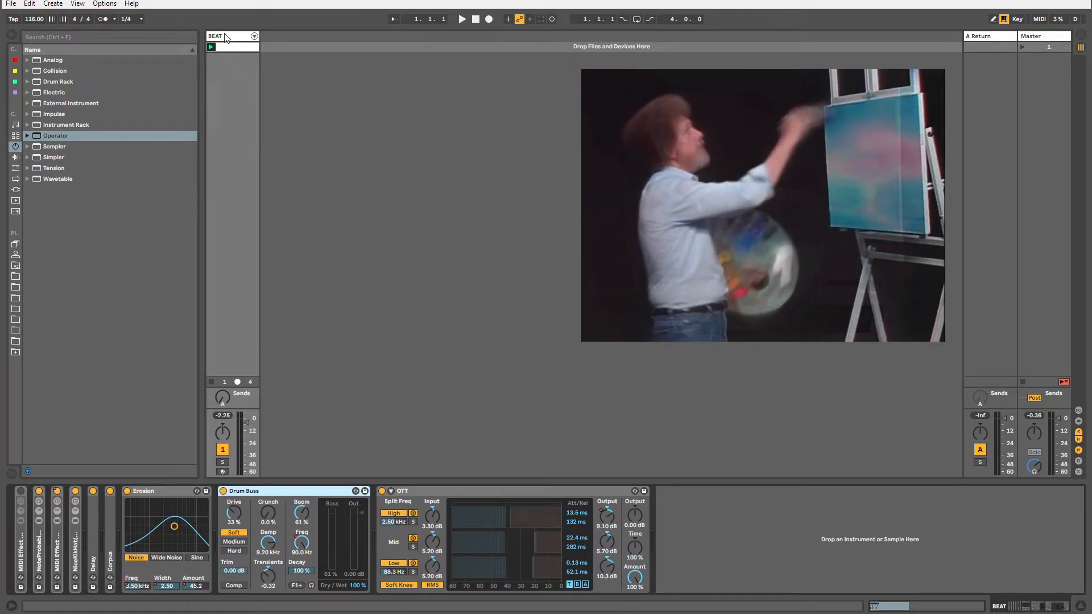
{"action": "left_click", "coordinate": [211, 47]}
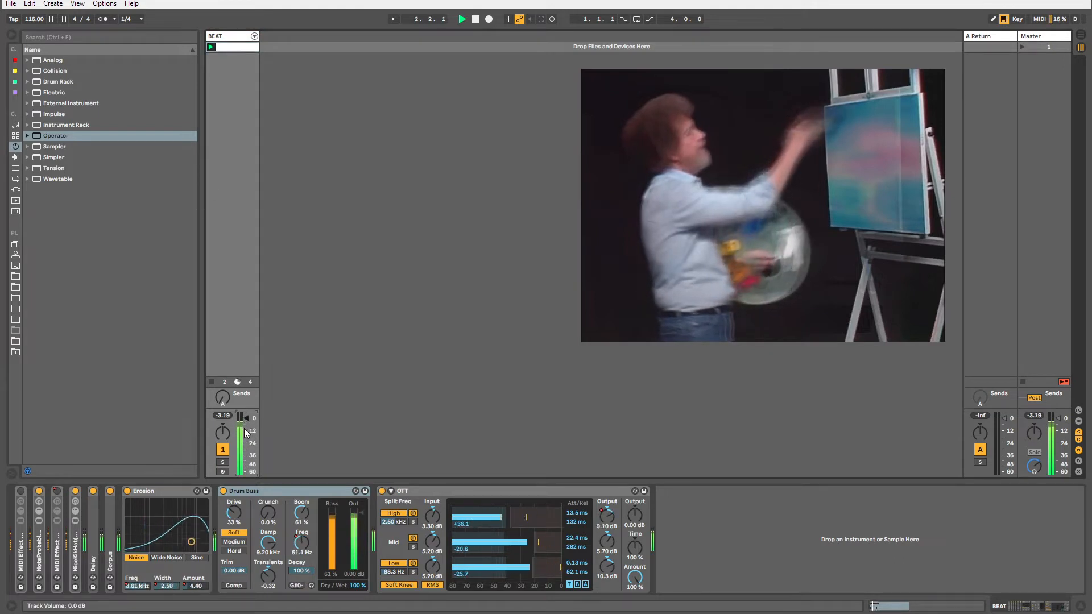
{"action": "left_click", "coordinate": [416, 492]}
{"action": "left_click", "coordinate": [296, 493]}
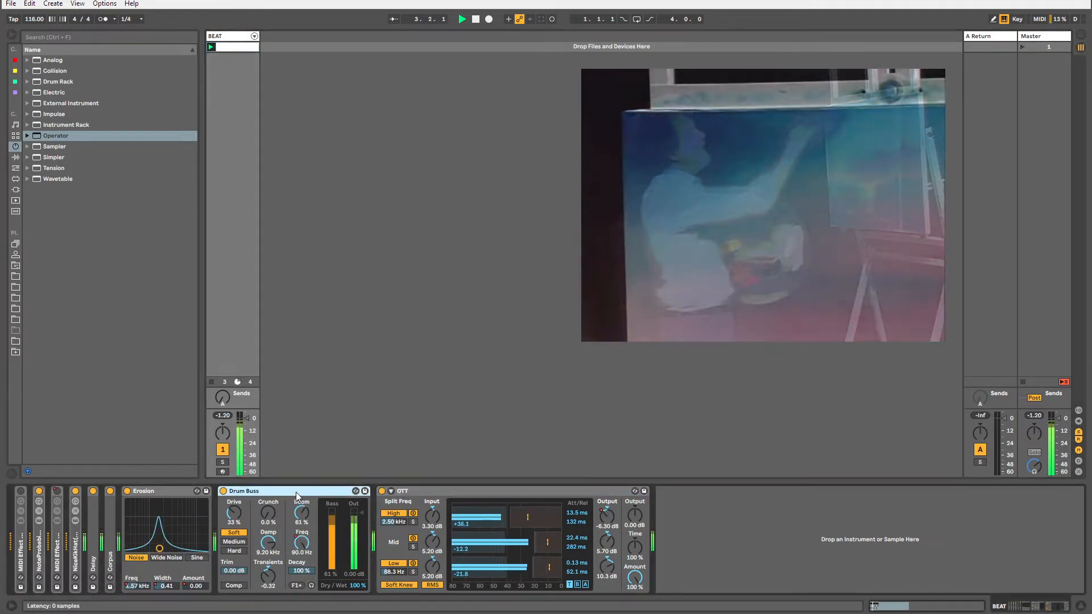
Unfold the NoteProbabilityGate rack, set its Chance macro to 70% and lower the song tempo to 59 BPM.
{"action": "double_click", "coordinate": [39, 536]}
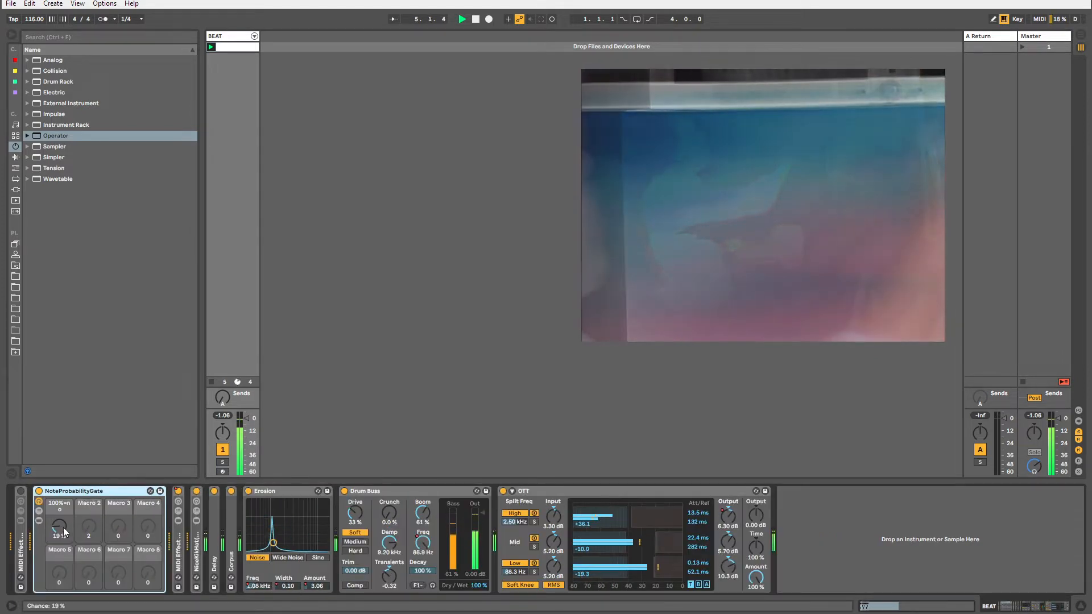
{"action": "left_click_drag", "start_coordinate": [61, 529], "coordinate": [61, 473]}
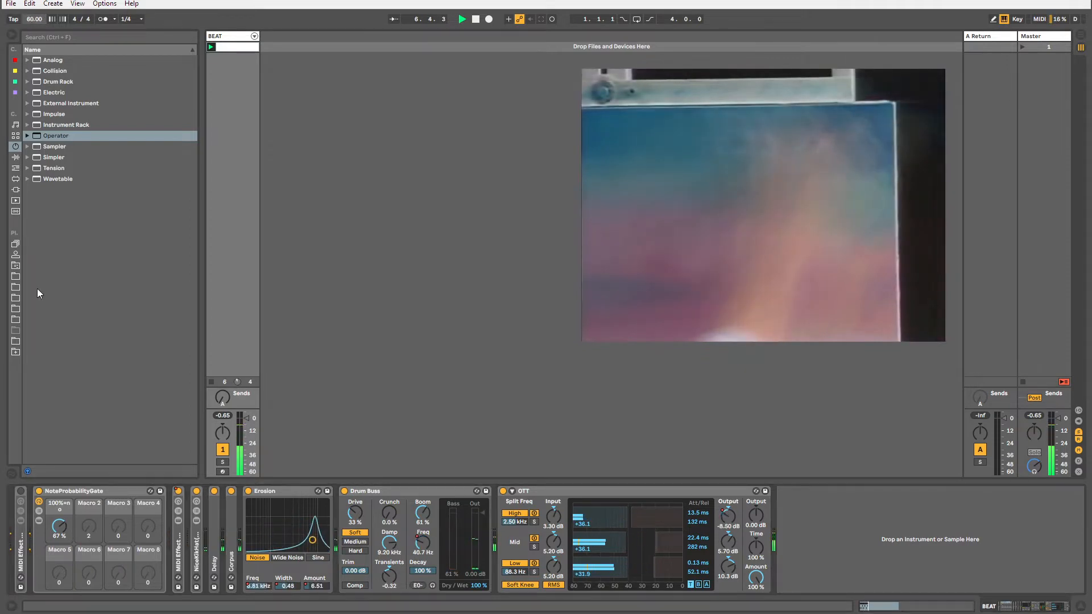
{"action": "left_click_drag", "start_coordinate": [60, 526], "coordinate": [59, 567]}
{"action": "left_click", "coordinate": [226, 37]}
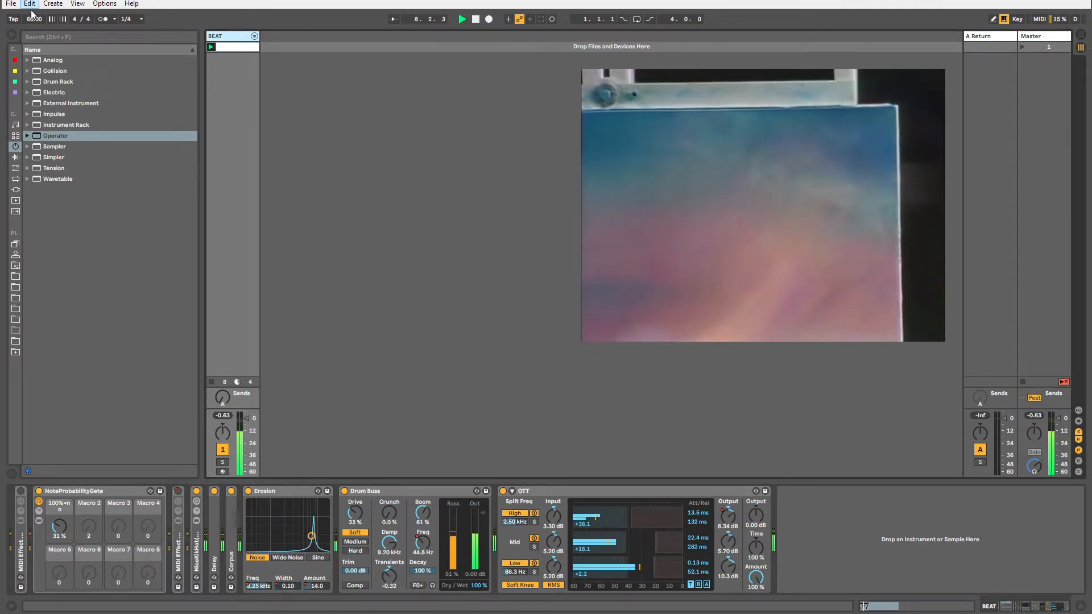
{"action": "left_click_drag", "start_coordinate": [34, 19], "coordinate": [35, 22]}
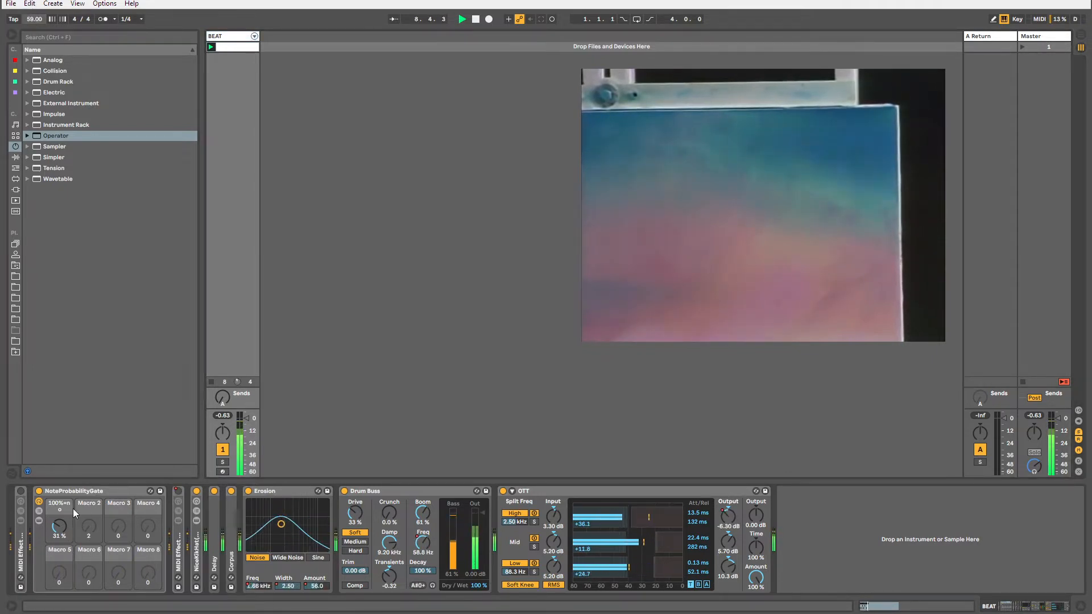
{"action": "left_click_drag", "start_coordinate": [66, 530], "coordinate": [67, 509]}
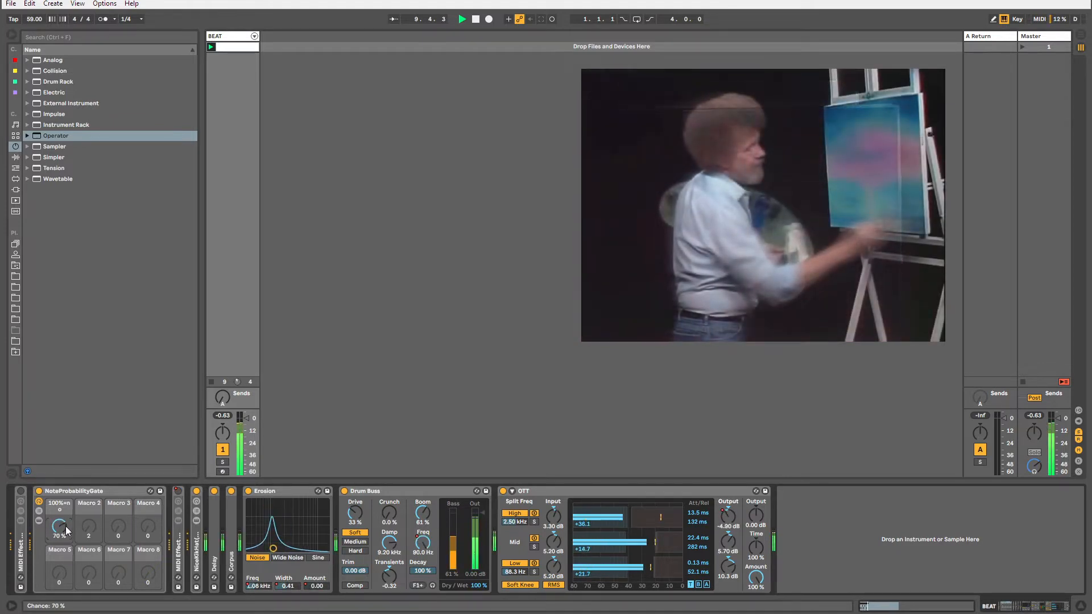
Try out a default Grain Delay at the end of the BEAT track's effect chain and remove it again.
{"action": "left_click", "coordinate": [16, 158]}
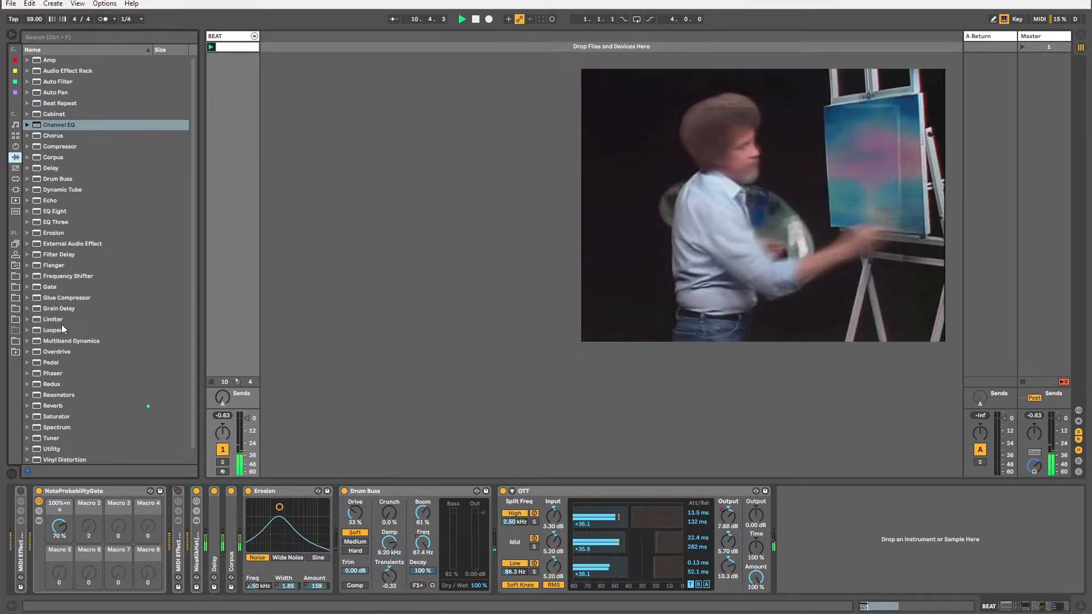
{"action": "double_click", "coordinate": [59, 308]}
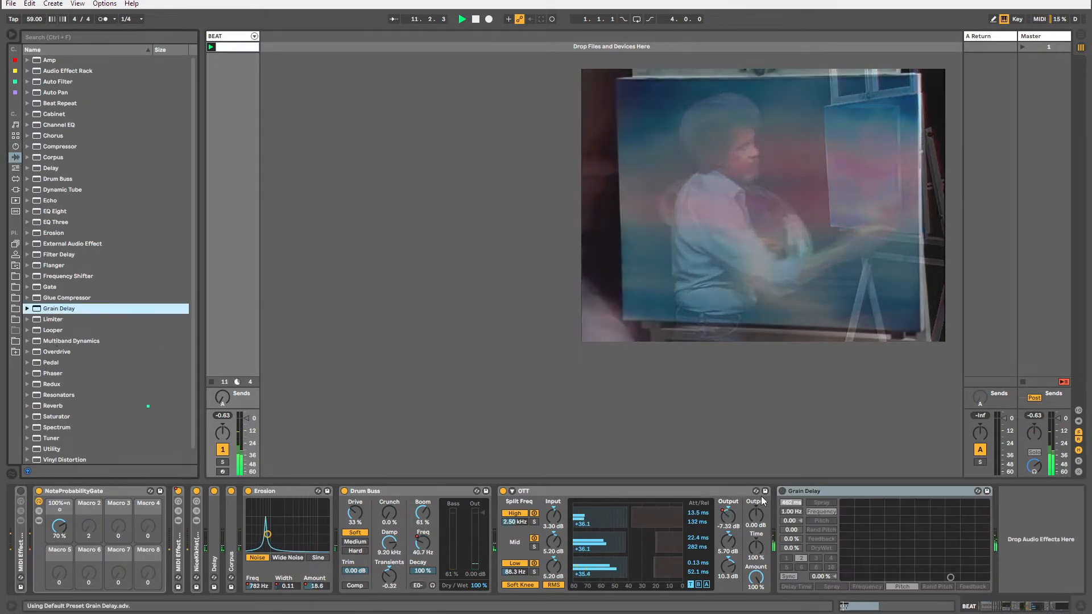
{"action": "left_click", "coordinate": [783, 492]}
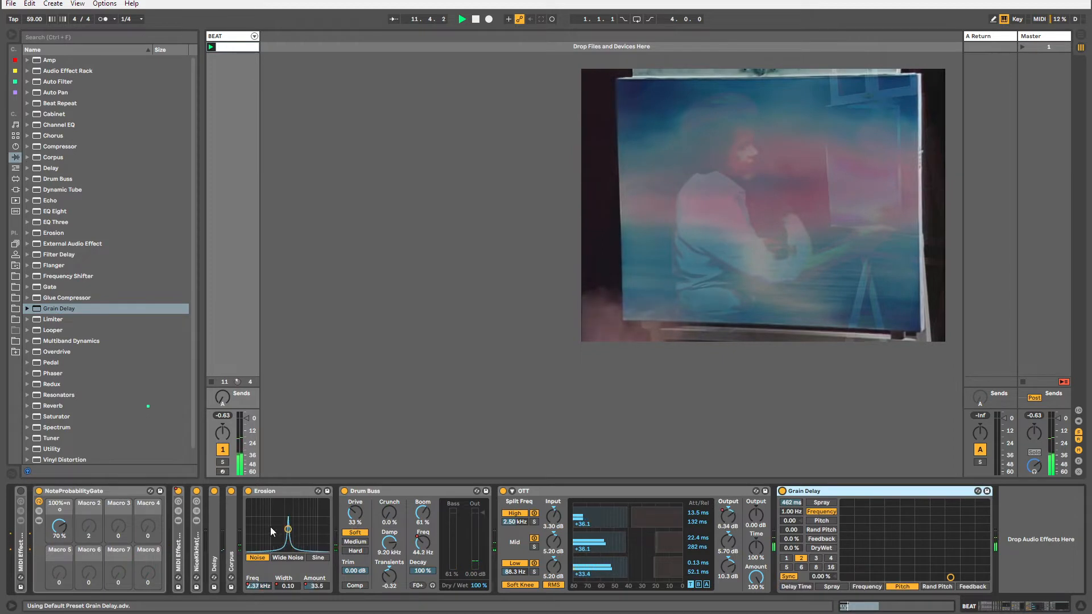
{"action": "left_click", "coordinate": [792, 530]}
{"action": "left_click", "coordinate": [796, 493]}
{"action": "key", "text": "Delete"}
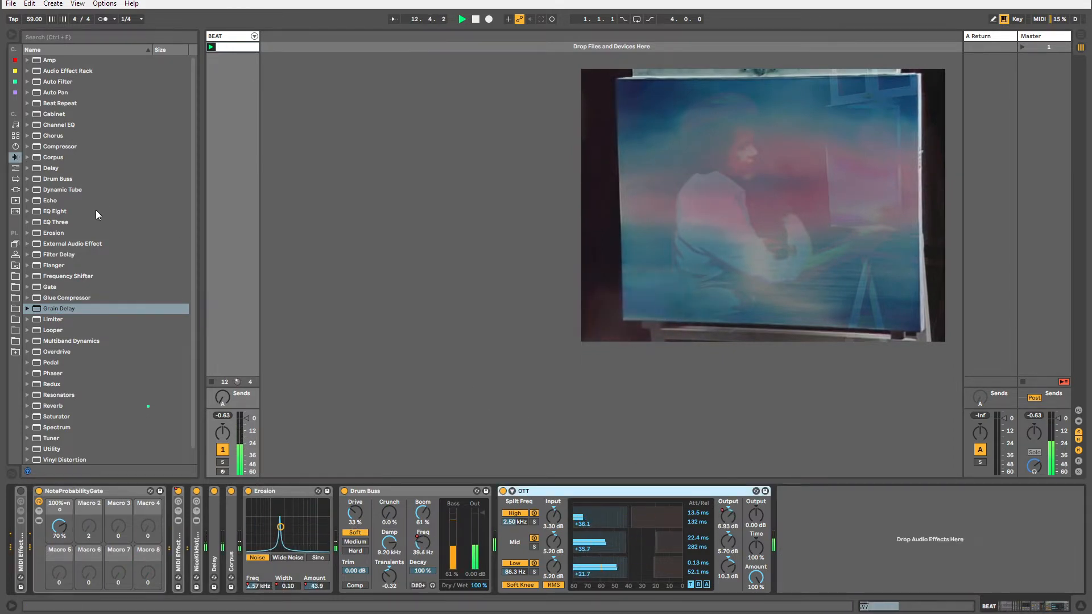
{"action": "left_click", "coordinate": [17, 168]}
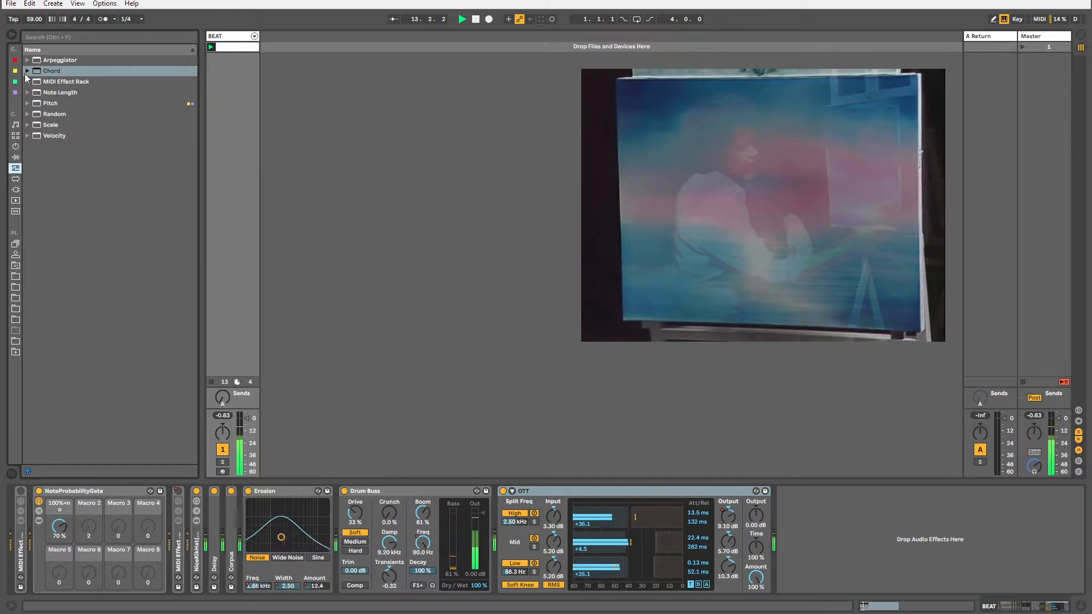
{"action": "left_click", "coordinate": [16, 157]}
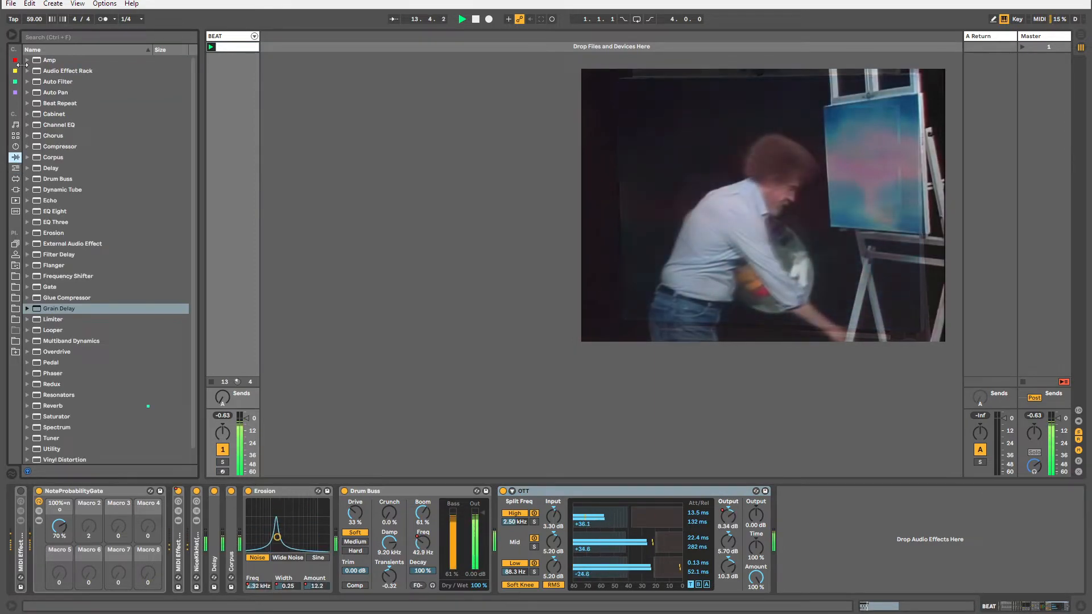
{"action": "left_click", "coordinate": [26, 71]}
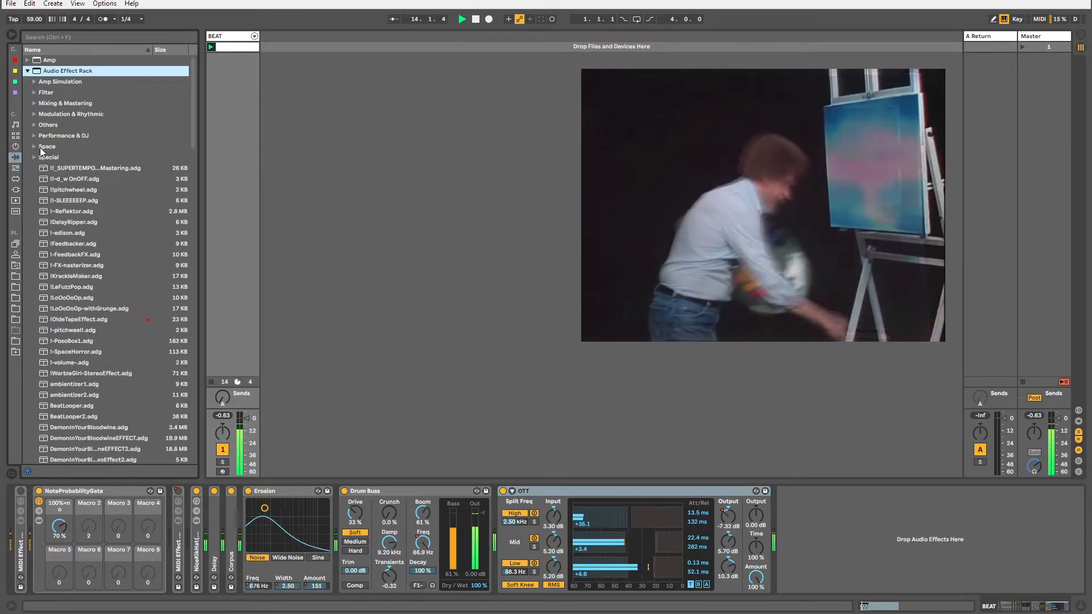
{"action": "left_click", "coordinate": [27, 71]}
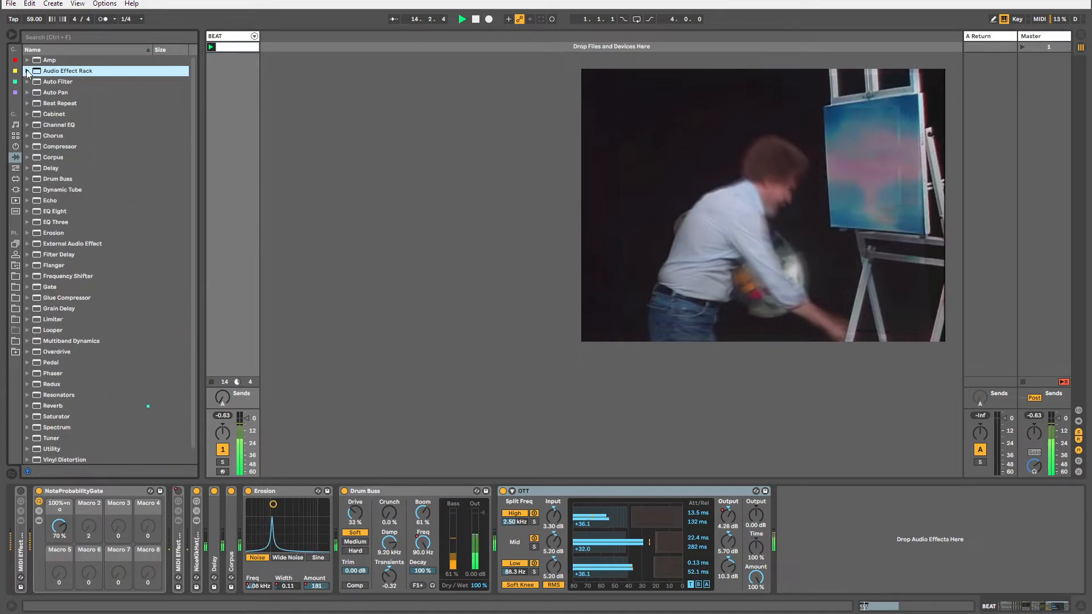
{"action": "left_click", "coordinate": [16, 168]}
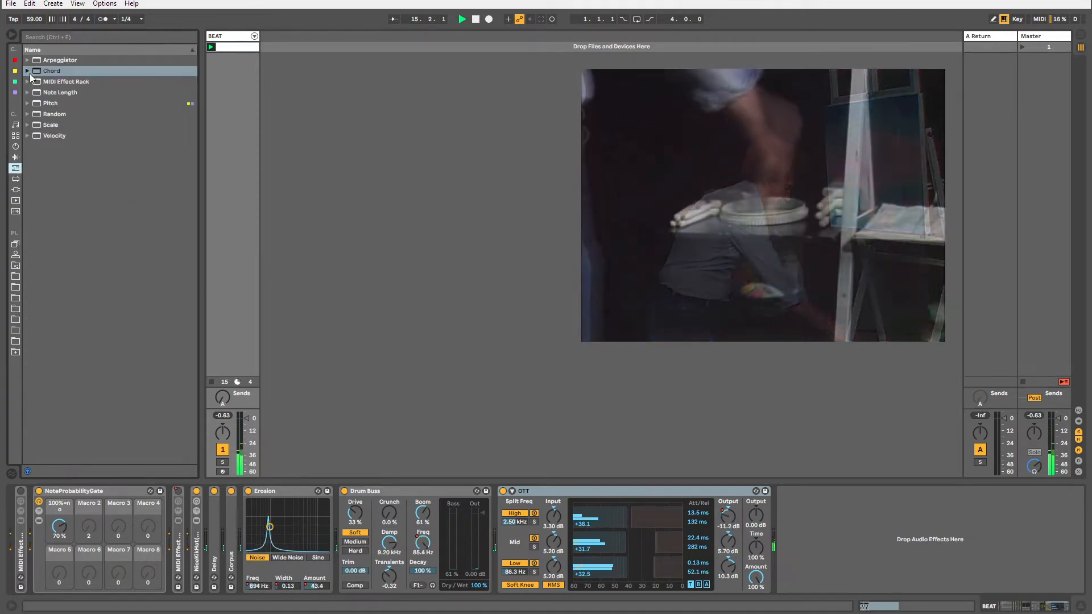
{"action": "left_click", "coordinate": [15, 178]}
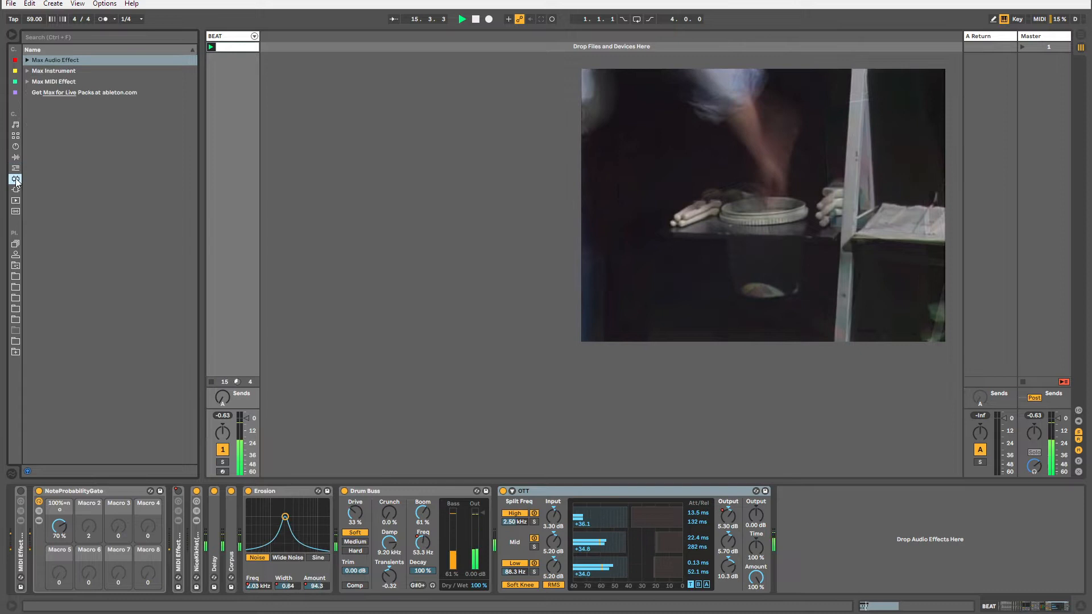
{"action": "left_click", "coordinate": [16, 148]}
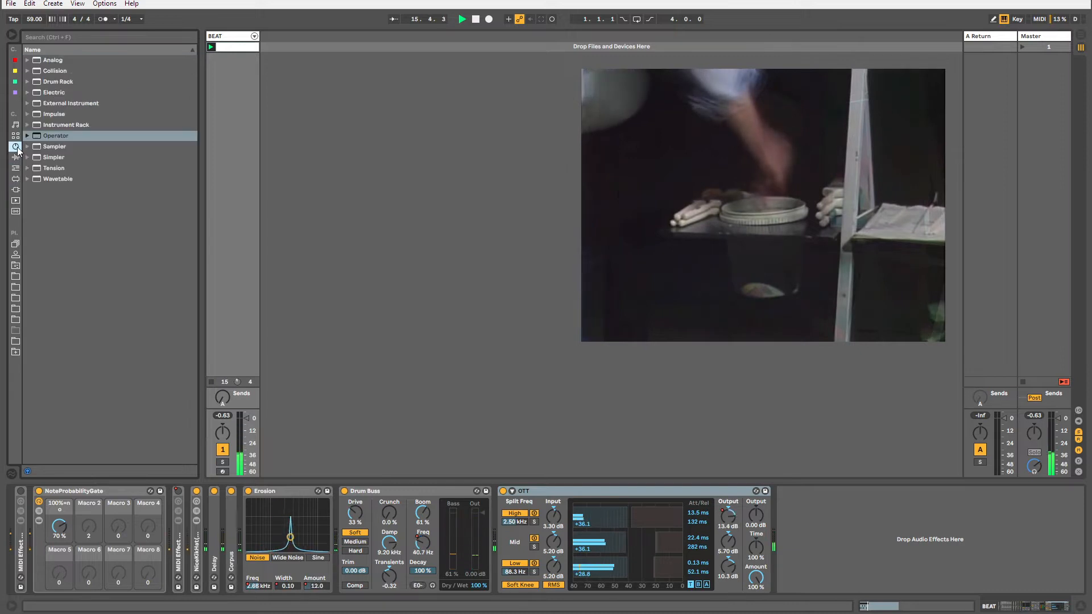
Load the graindelay-clean wetdry.adg rack from the Racks/Audio project folder onto the end of the BEAT track's chain.
{"action": "left_click", "coordinate": [15, 266]}
{"action": "left_click", "coordinate": [27, 71]}
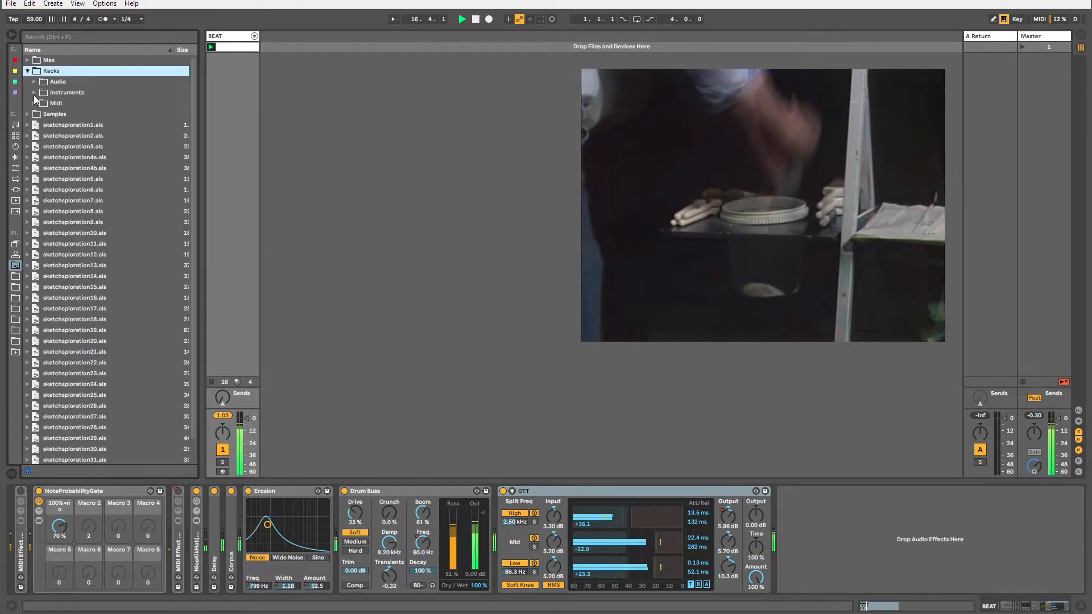
{"action": "left_click", "coordinate": [35, 83]}
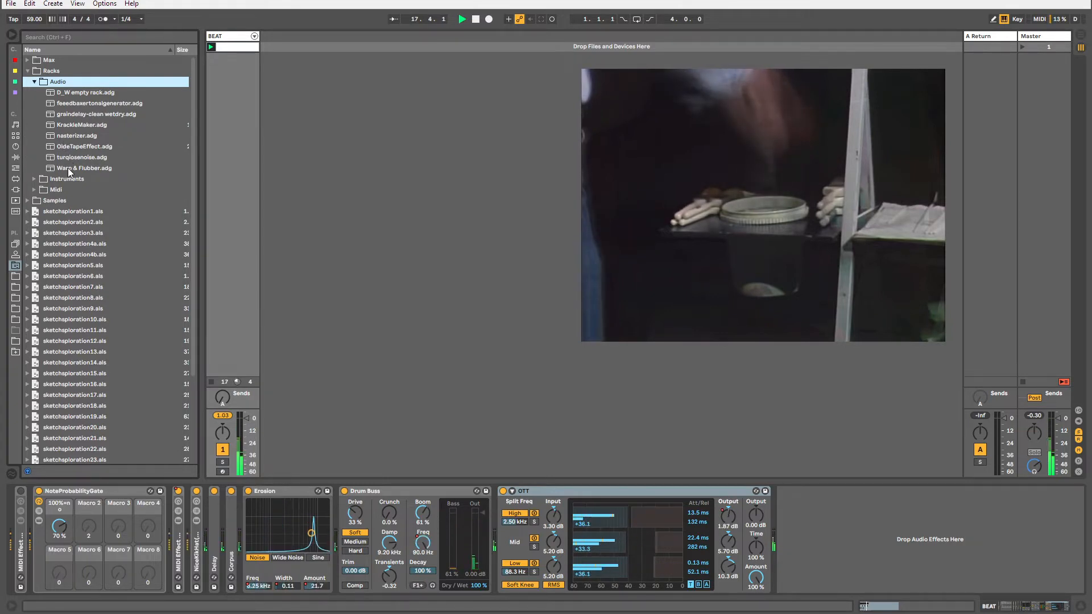
{"action": "double_click", "coordinate": [72, 116]}
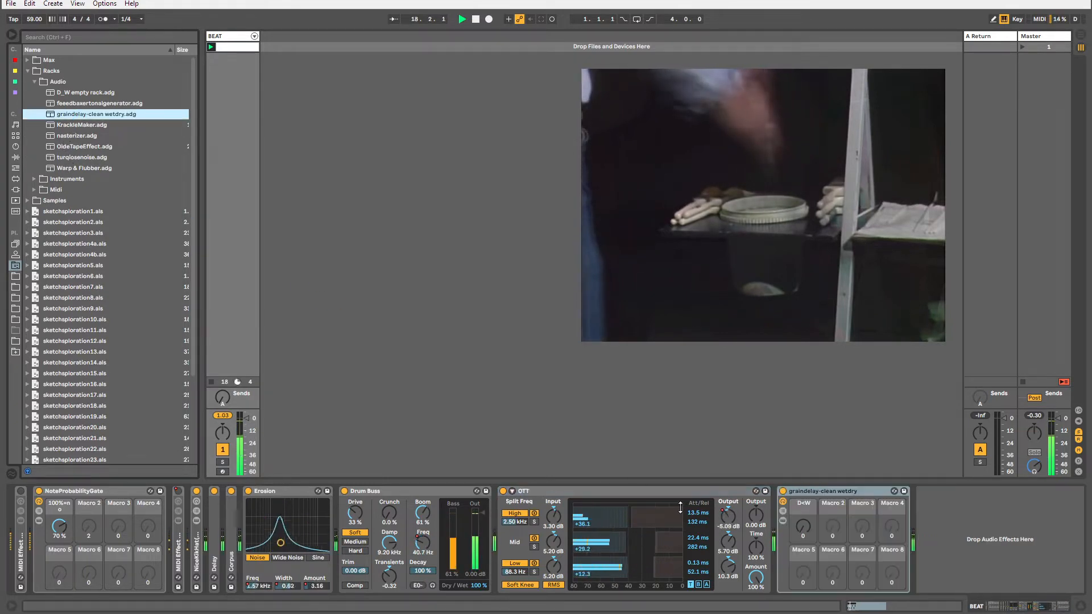
Reveal the graindelay-clean wetdry rack's chains to examine the Grain Delay in its Wet chain, and hide them again.
{"action": "left_click", "coordinate": [904, 520]}
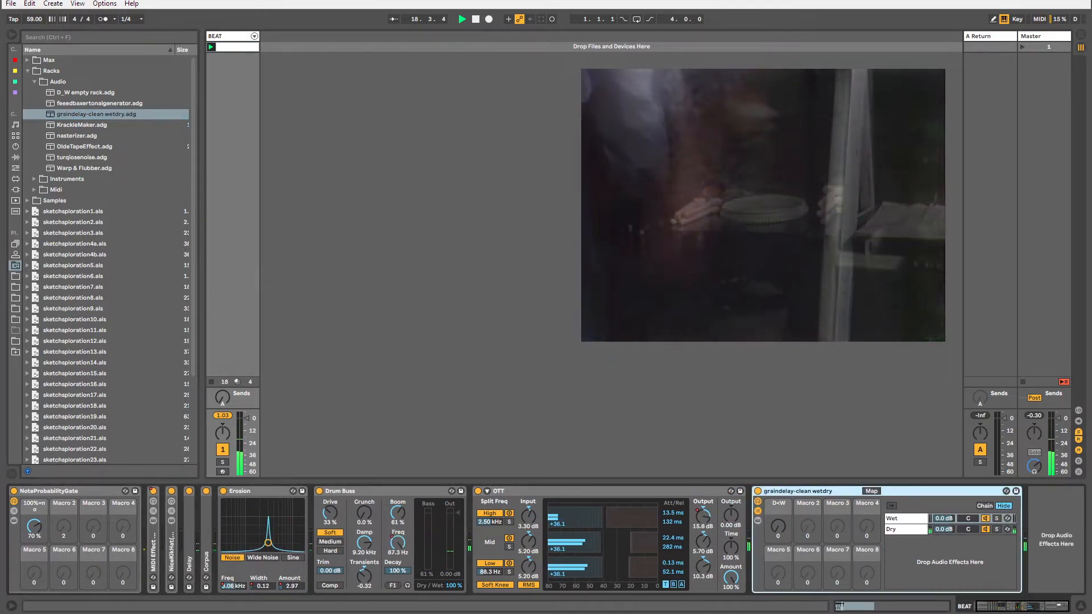
{"action": "left_click", "coordinate": [900, 522]}
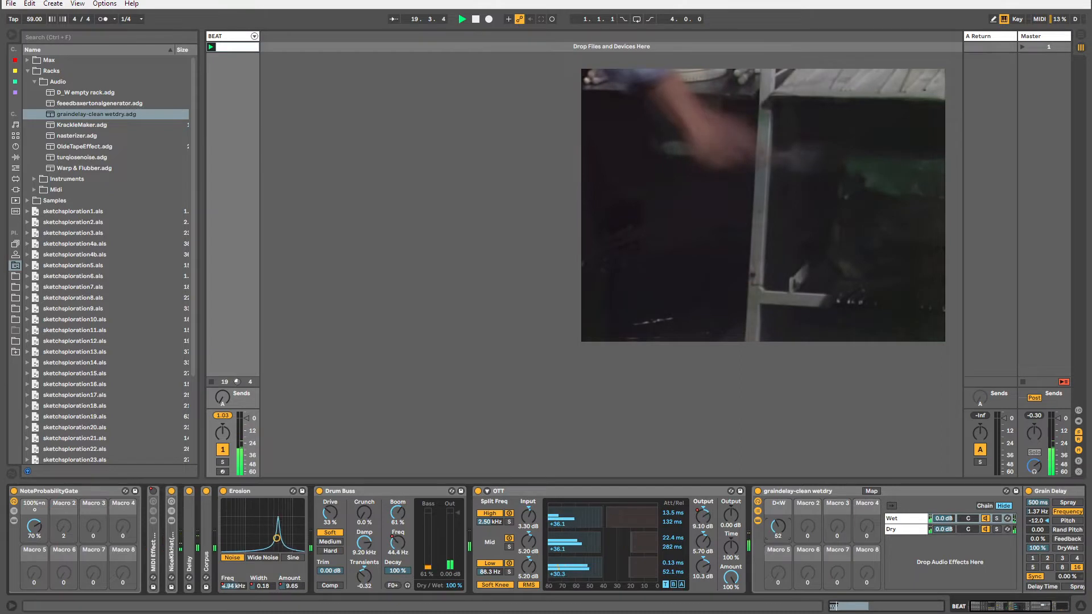
{"action": "left_click", "coordinate": [1059, 606]}
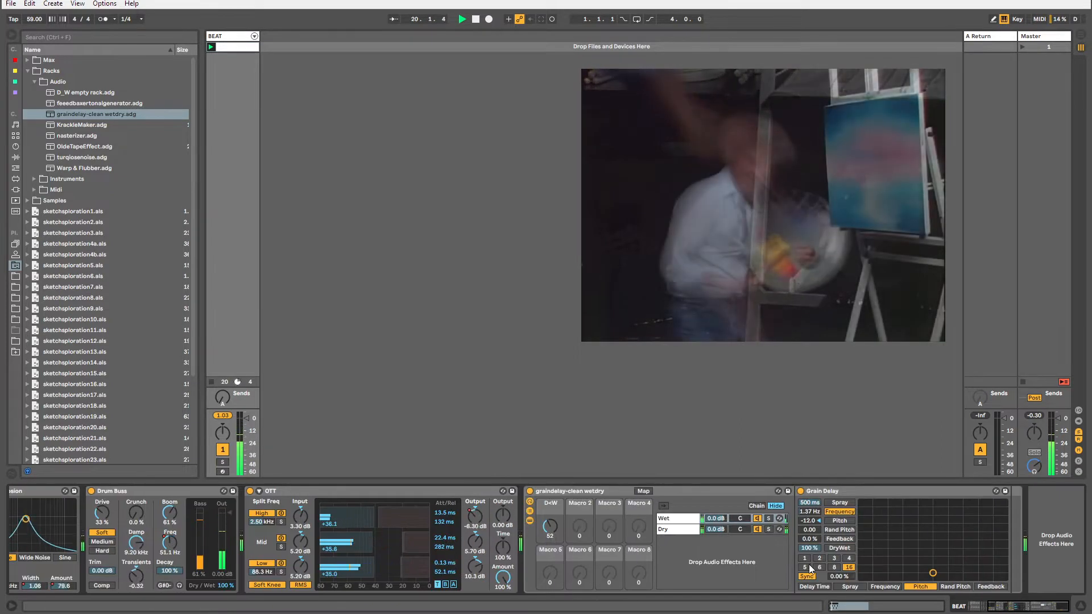
{"action": "left_click", "coordinate": [530, 511]}
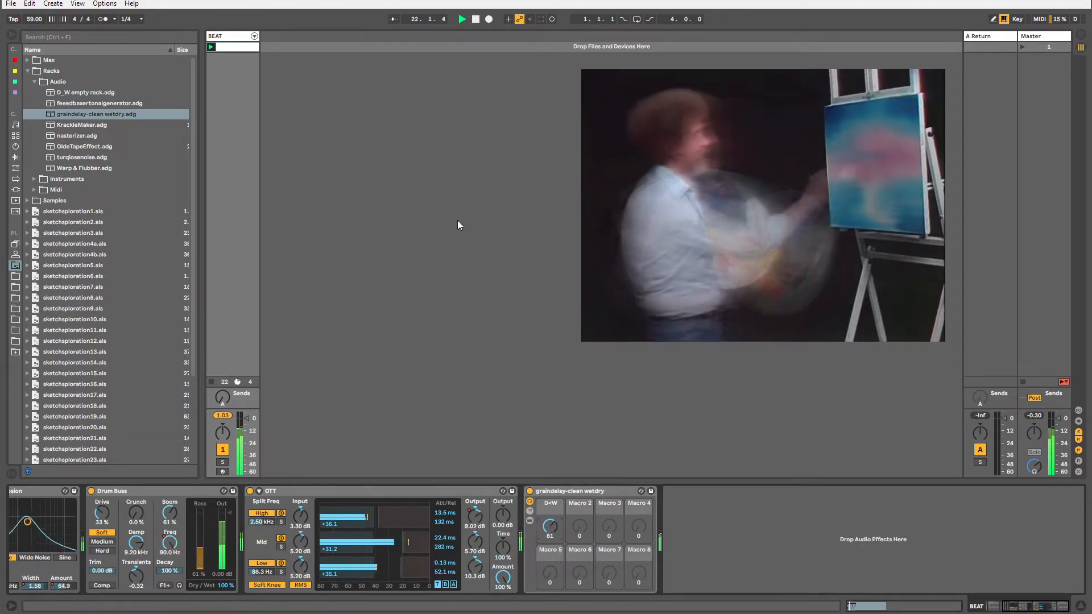
Collapse the Audio and Racks folders and raise the graindelay-clean wetdry rack's D<W macro to about 87.
{"action": "left_click", "coordinate": [35, 82]}
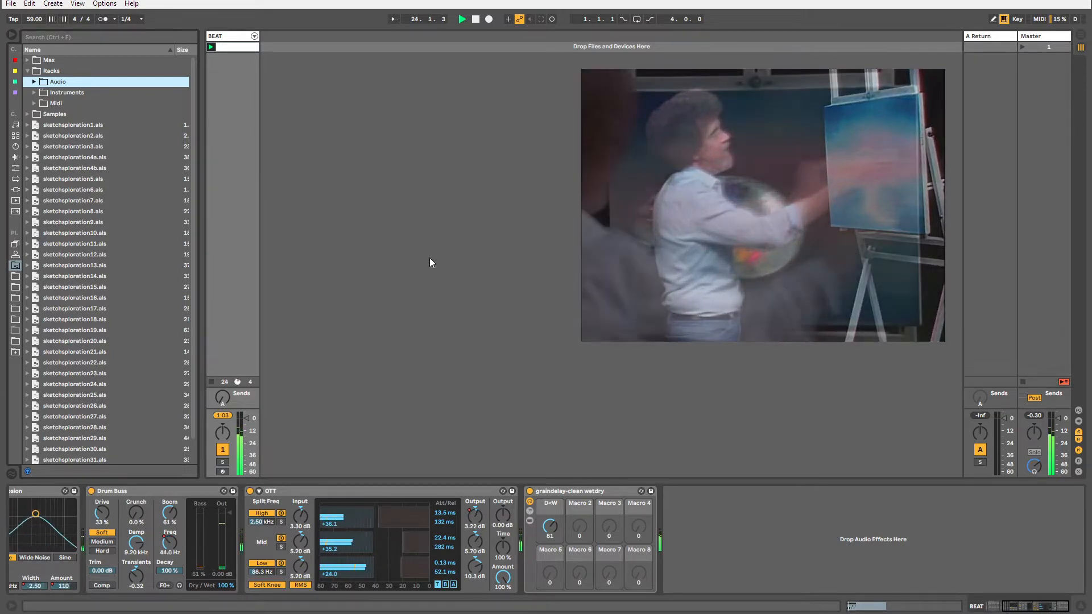
{"action": "left_click", "coordinate": [27, 69]}
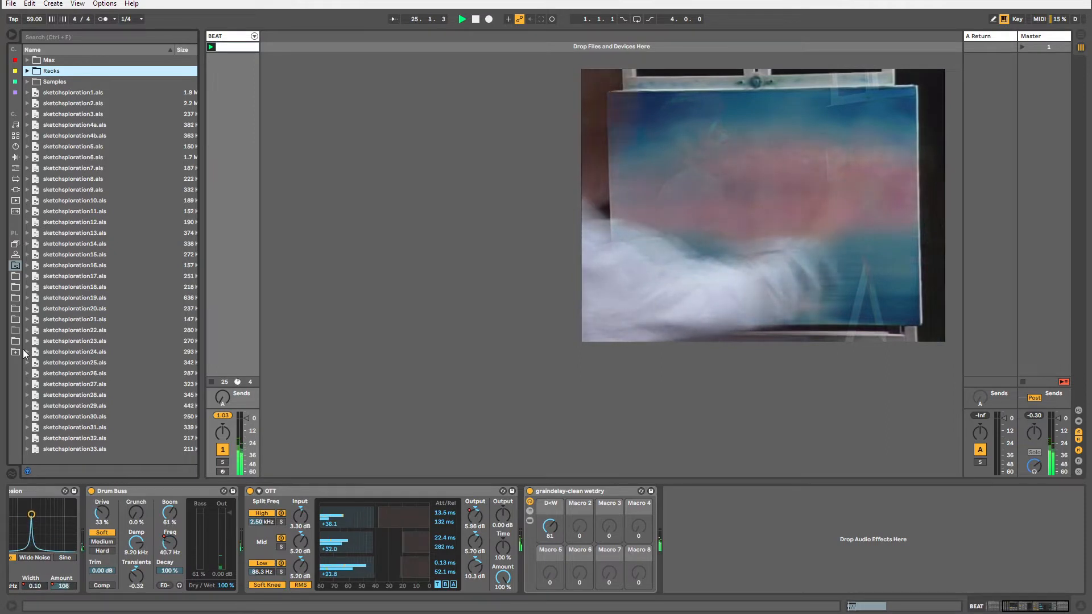
{"action": "left_click_drag", "start_coordinate": [550, 528], "coordinate": [550, 523]}
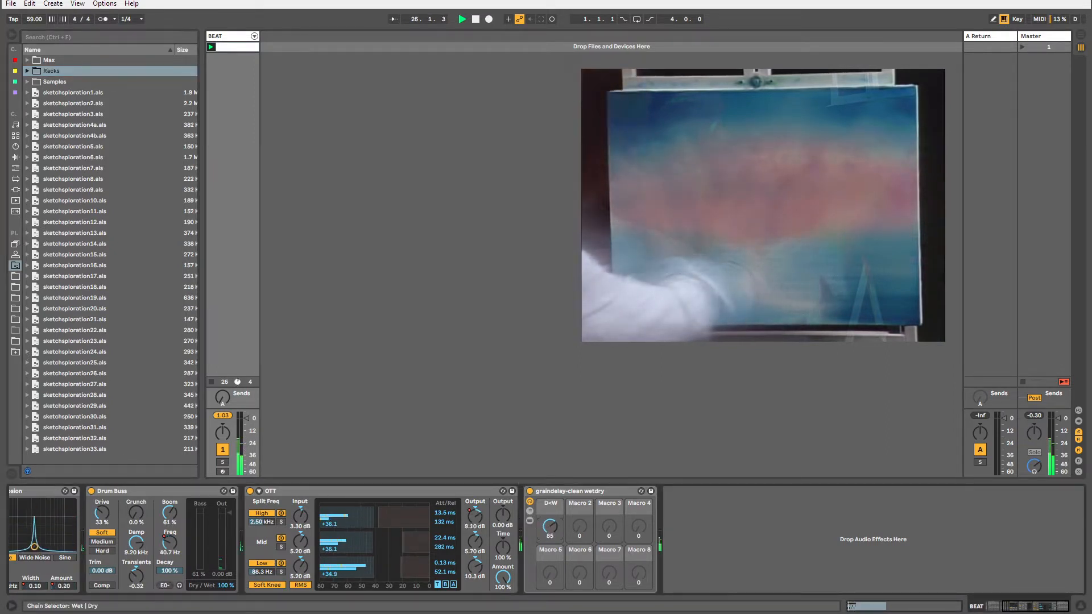
{"action": "left_click", "coordinate": [995, 607]}
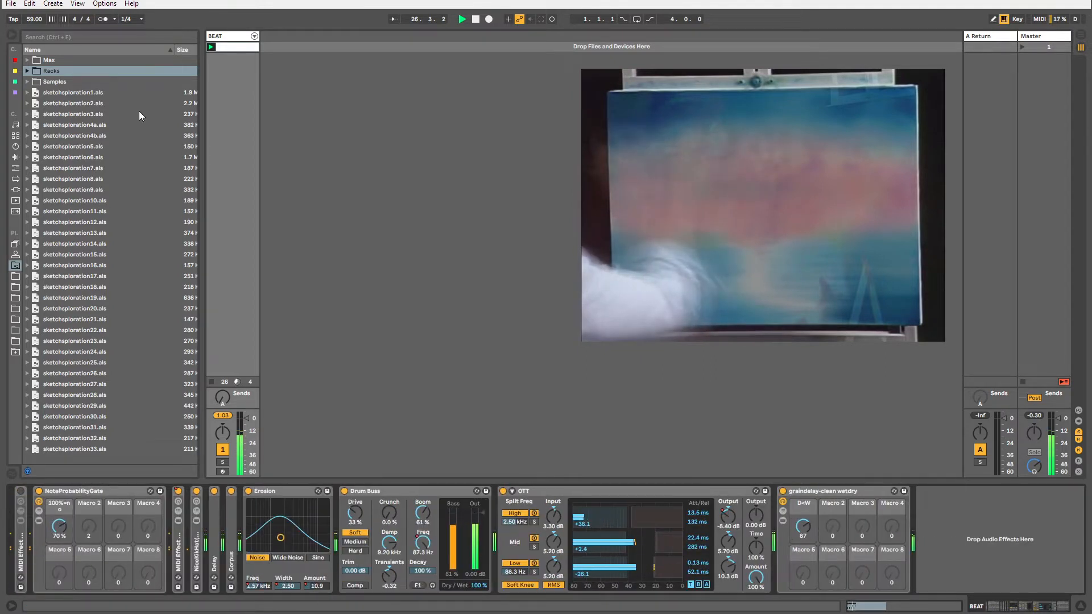
Open the BEAT clip's note editor and stretch all of its notes and loop to double length.
{"action": "left_click", "coordinate": [226, 46]}
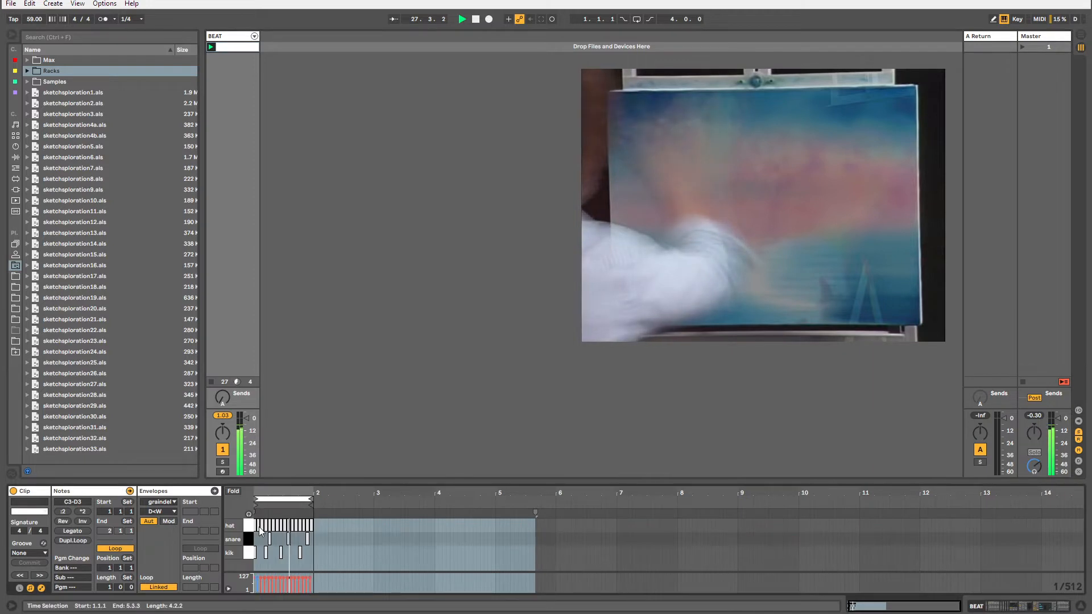
{"action": "left_click", "coordinate": [274, 555]}
{"action": "key", "text": "ctrl+a"}
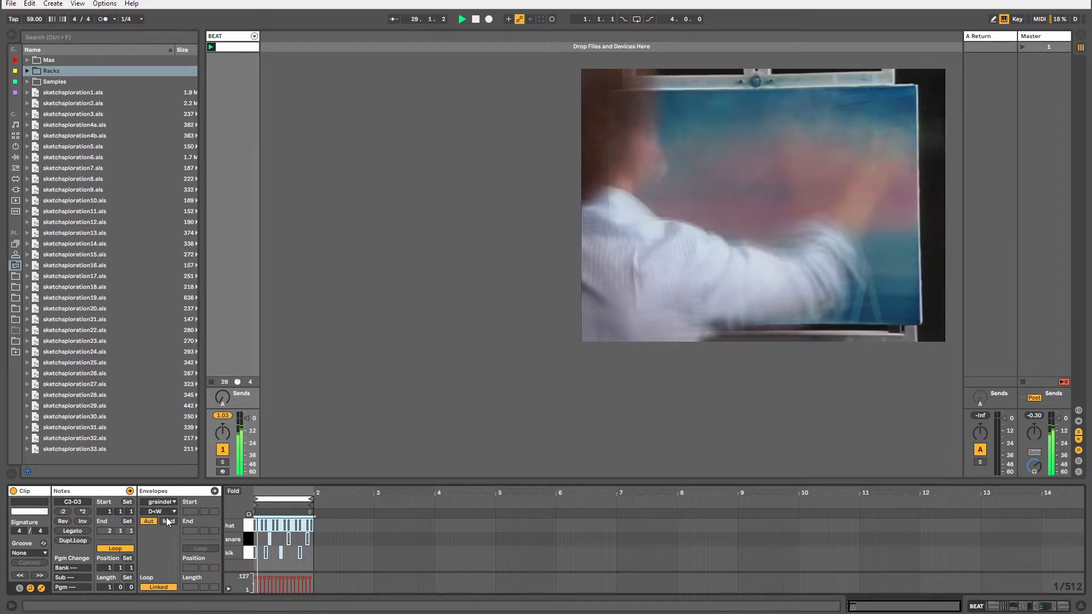
{"action": "left_click", "coordinate": [189, 492]}
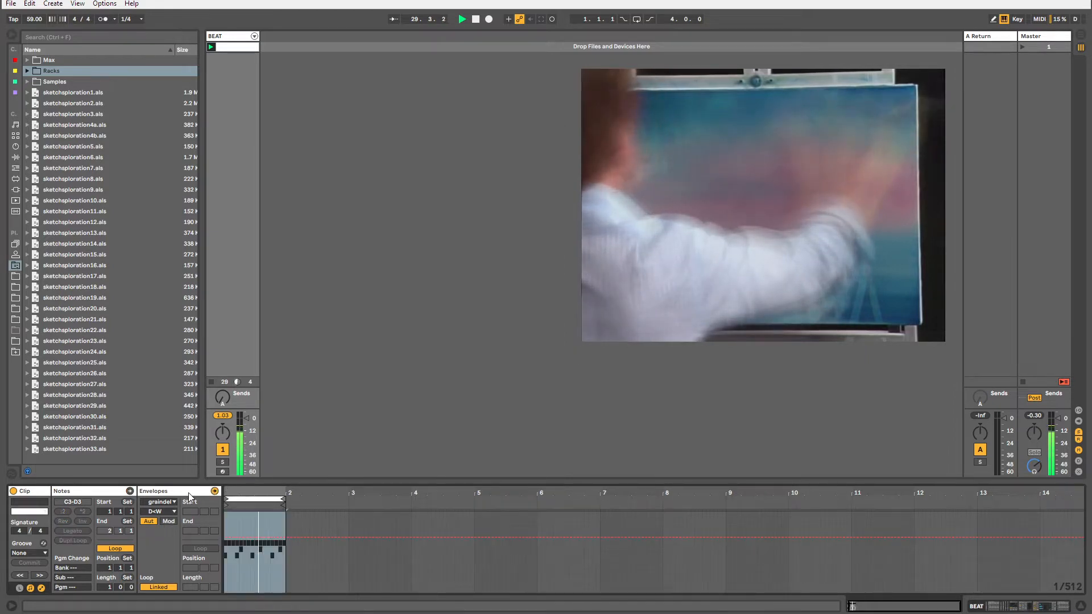
{"action": "left_click", "coordinate": [107, 492]}
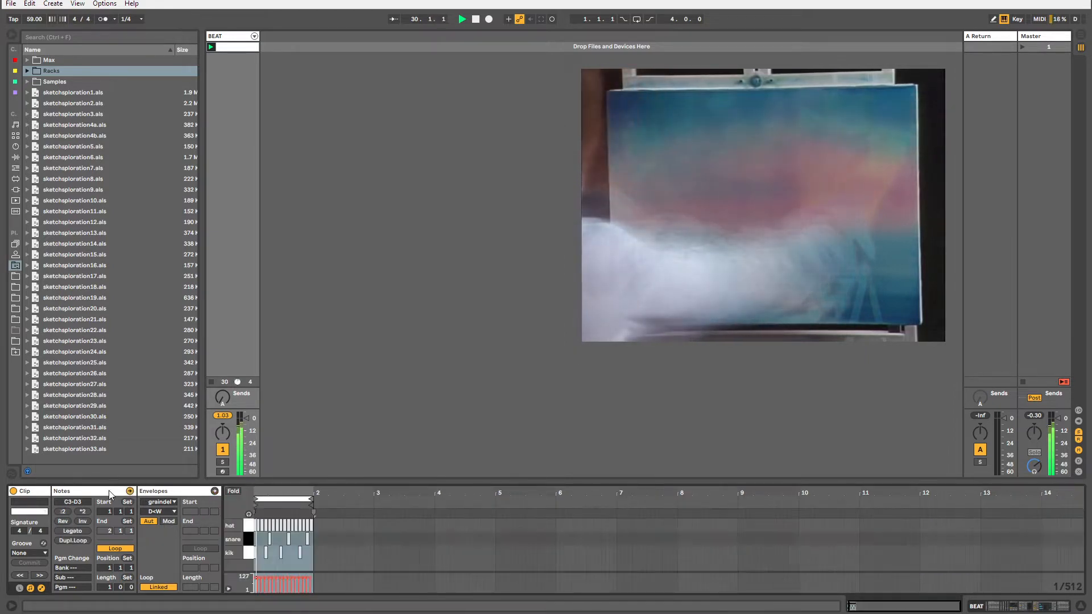
{"action": "left_click", "coordinate": [82, 512]}
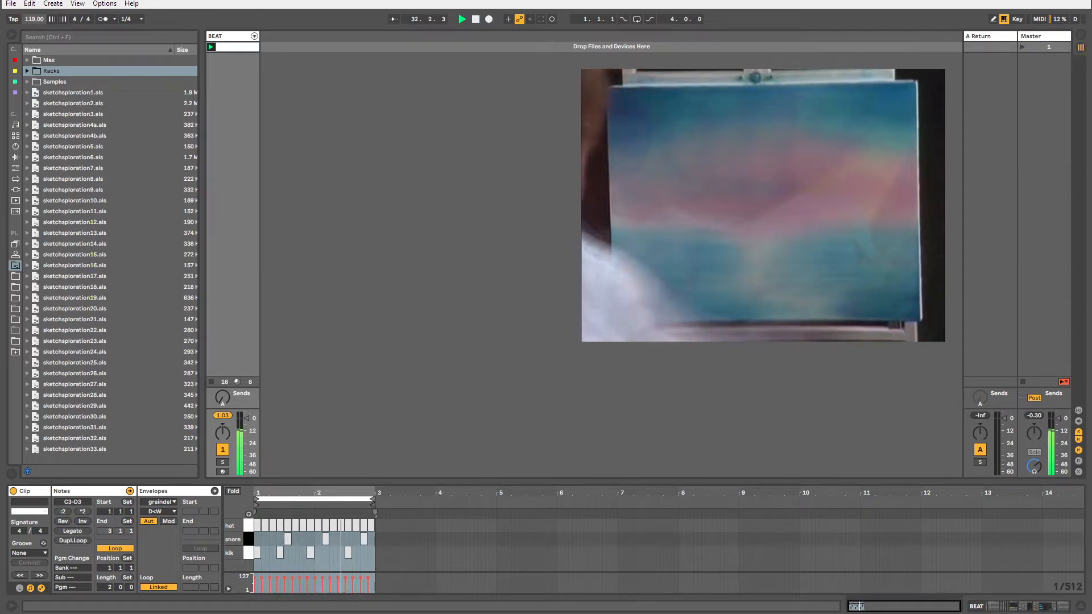
Raise the graindelay-clean wetdry rack's D<W macro to 95 on the BEAT track.
{"action": "left_click", "coordinate": [250, 392]}
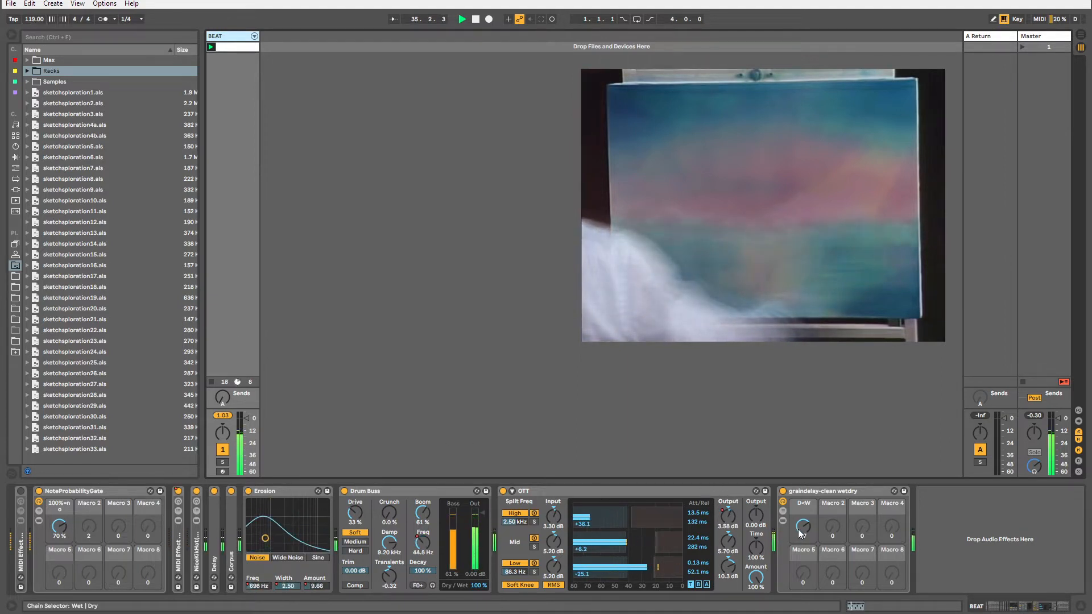
{"action": "left_click_drag", "start_coordinate": [800, 533], "coordinate": [800, 512]}
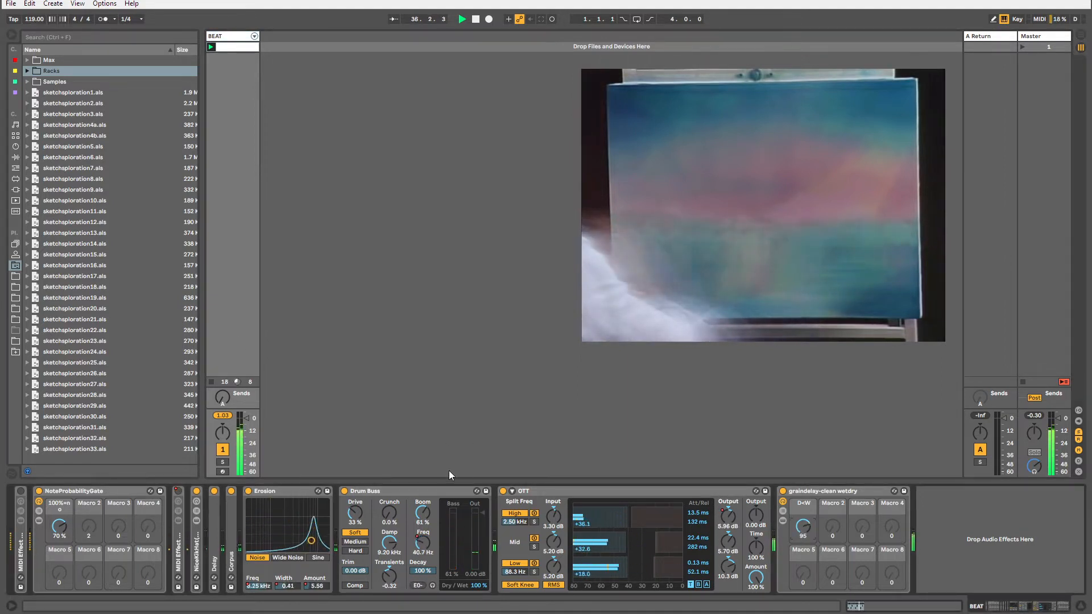
{"action": "left_click", "coordinate": [15, 157]}
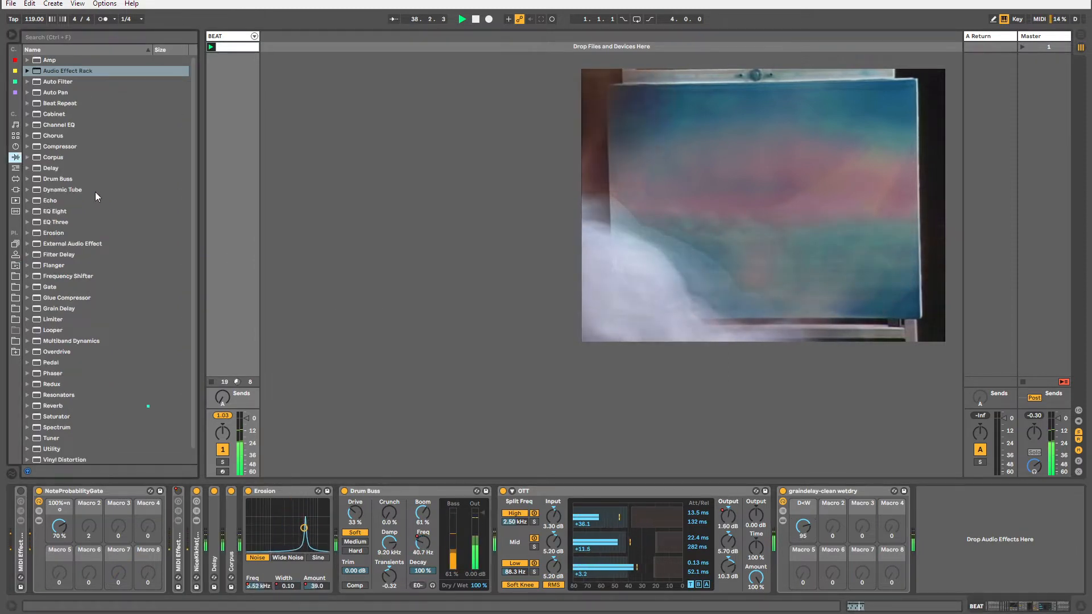
{"action": "left_click", "coordinate": [236, 39]}
{"action": "key", "text": "ctrl+d"}
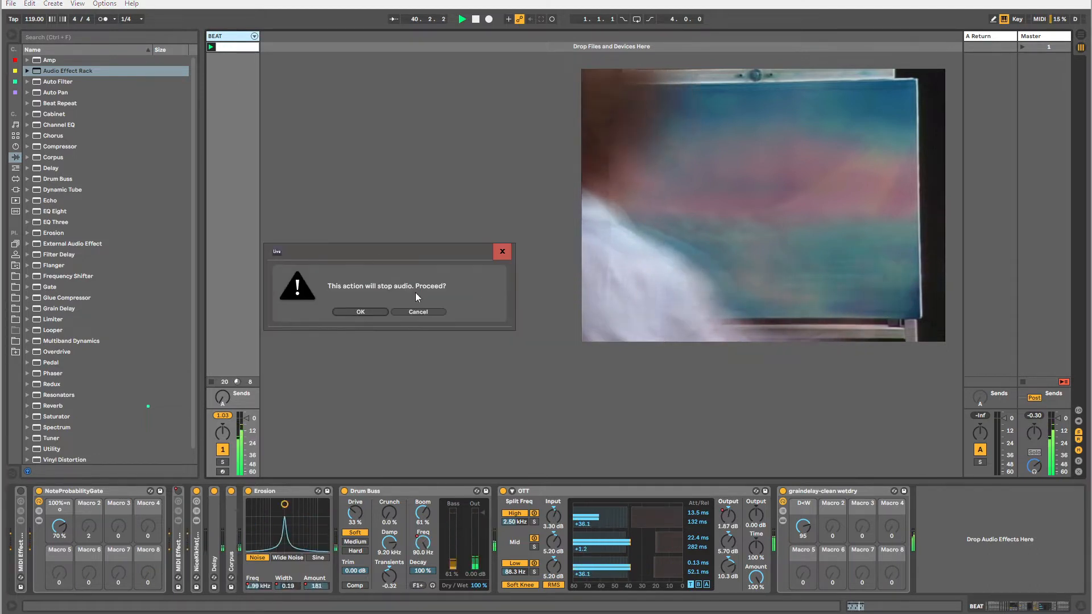
{"action": "left_click", "coordinate": [422, 316]}
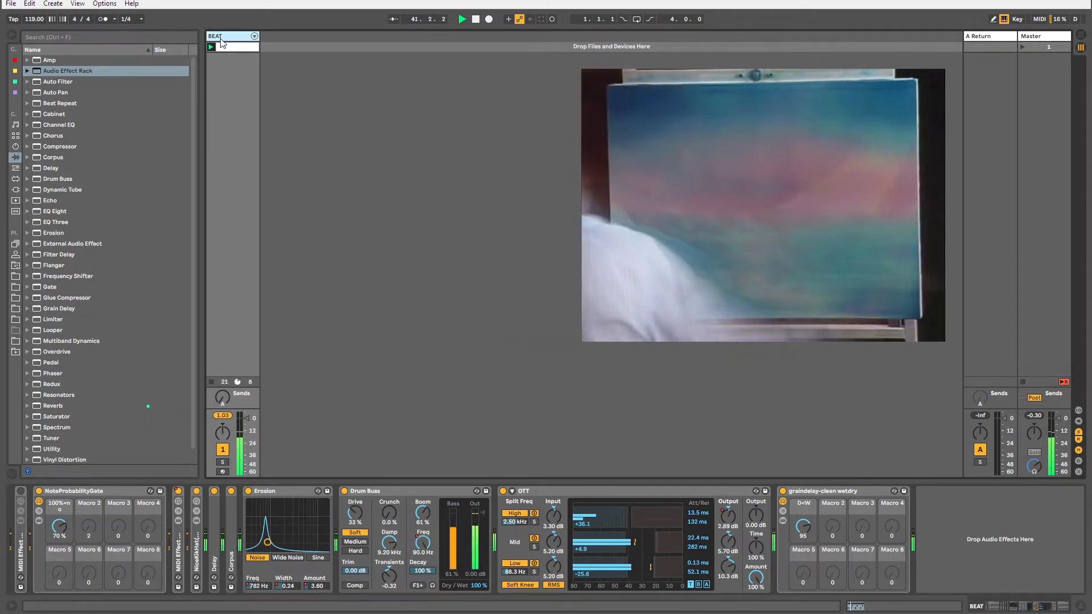
Insert a new MIDI track and load SUB Analog Drums x64 from the !!_VSTi plug-in folder onto it.
{"action": "key", "text": "ctrl+shift+t"}
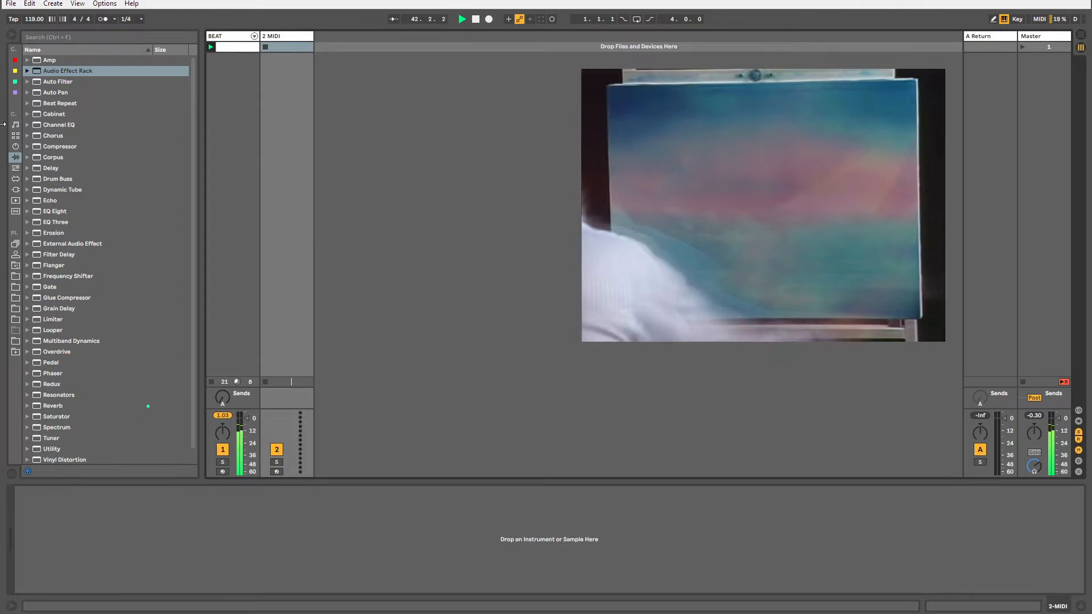
{"action": "left_click", "coordinate": [15, 190]}
{"action": "left_click", "coordinate": [34, 70]}
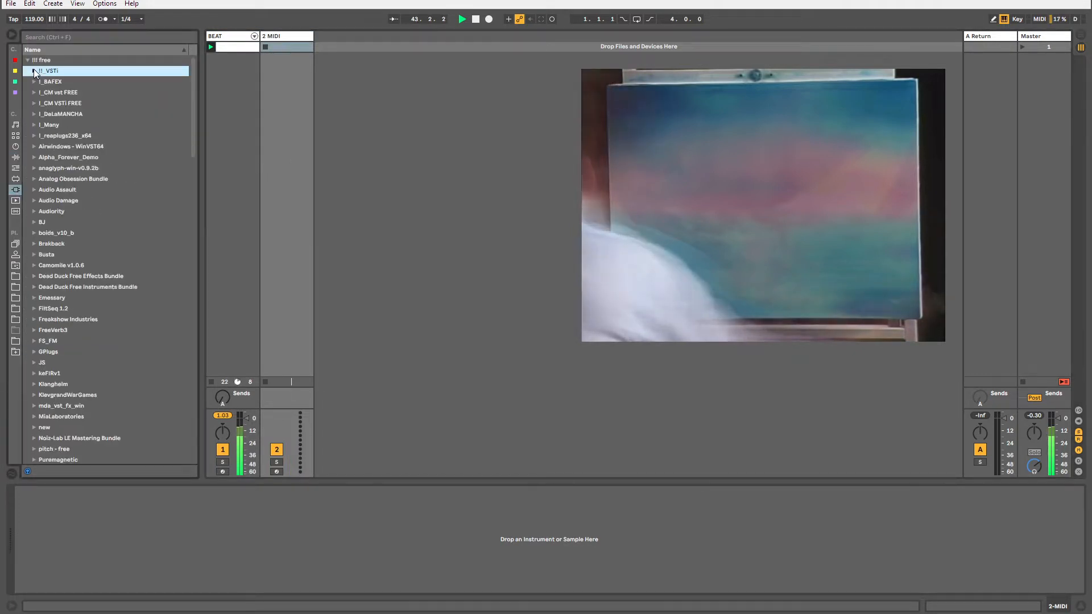
{"action": "left_click", "coordinate": [34, 71]}
{"action": "left_click_drag", "start_coordinate": [71, 353], "coordinate": [272, 41]}
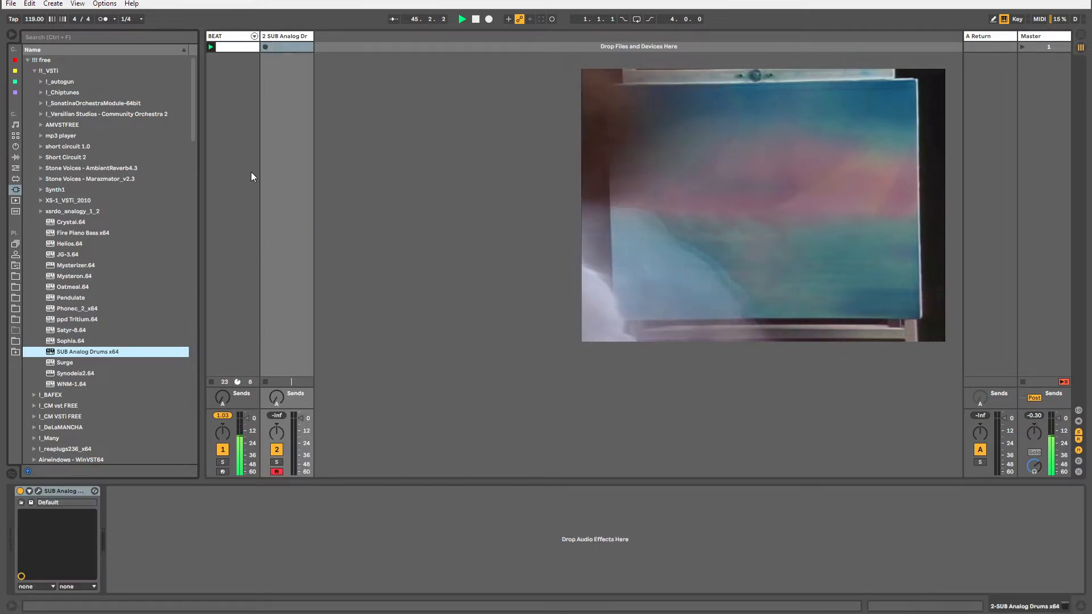
Open the SUB Analog Drums interface clear of the clip slots and create a one-bar clip with a C3 note at its start.
{"action": "left_click", "coordinate": [38, 491]}
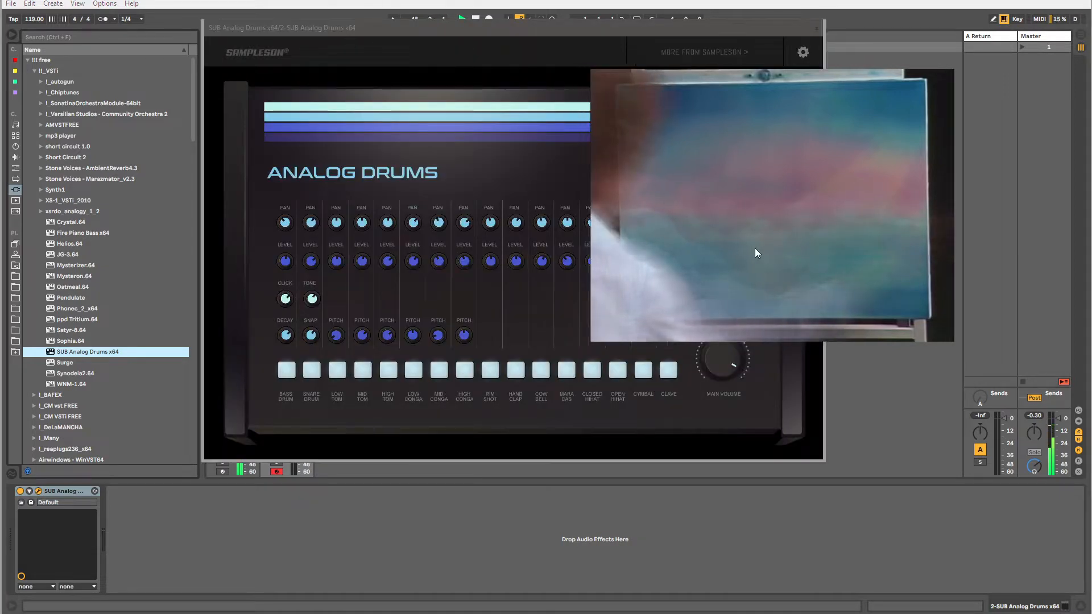
{"action": "left_click_drag", "start_coordinate": [755, 253], "coordinate": [1016, 246]}
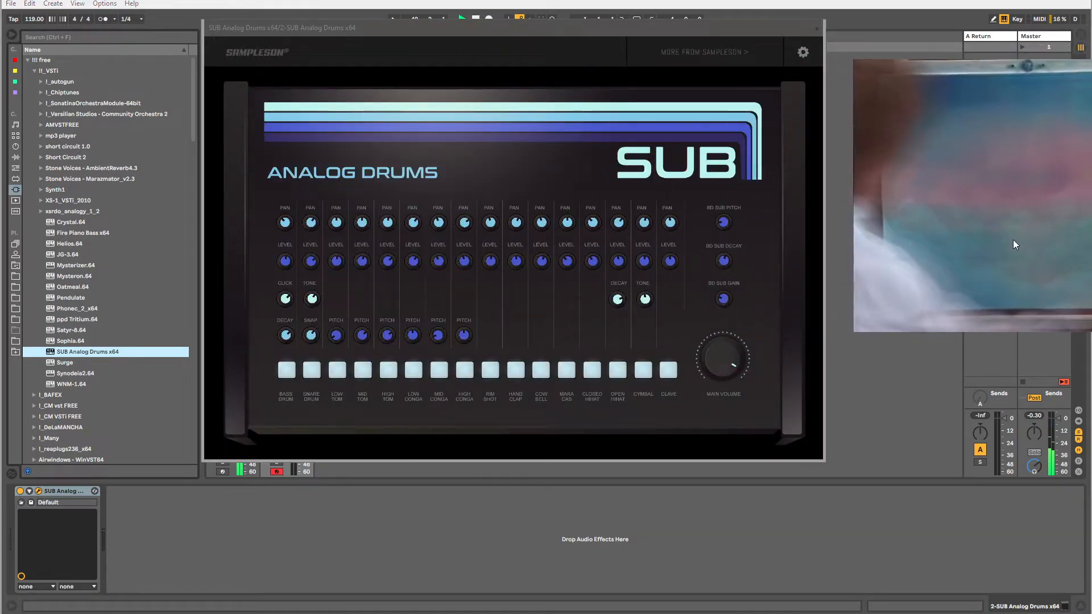
{"action": "left_click_drag", "start_coordinate": [567, 27], "coordinate": [573, 70]}
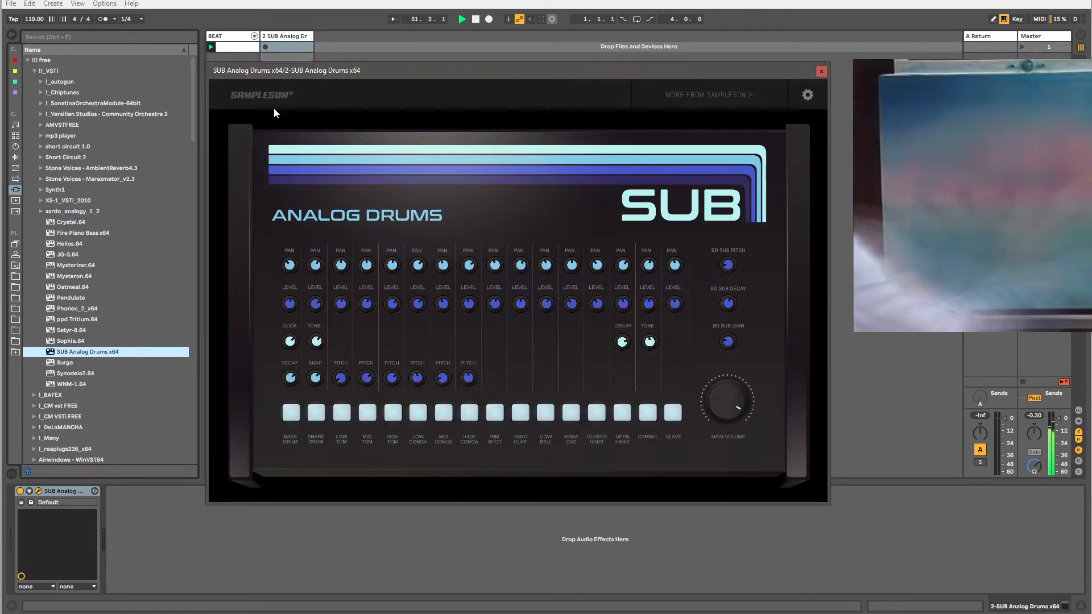
{"action": "left_click_drag", "start_coordinate": [465, 75], "coordinate": [479, 72]}
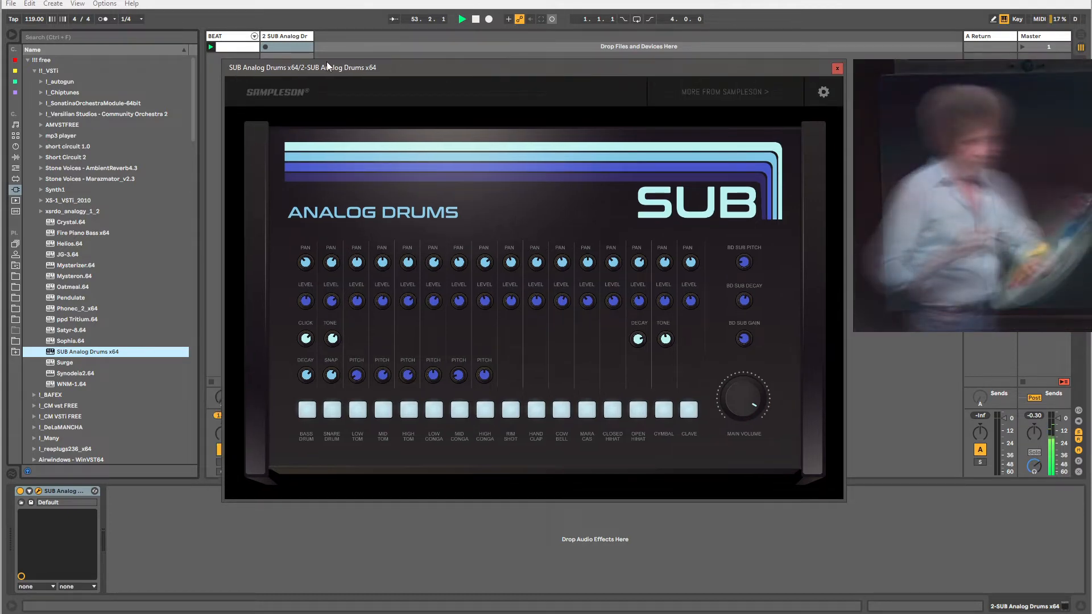
{"action": "double_click", "coordinate": [292, 46]}
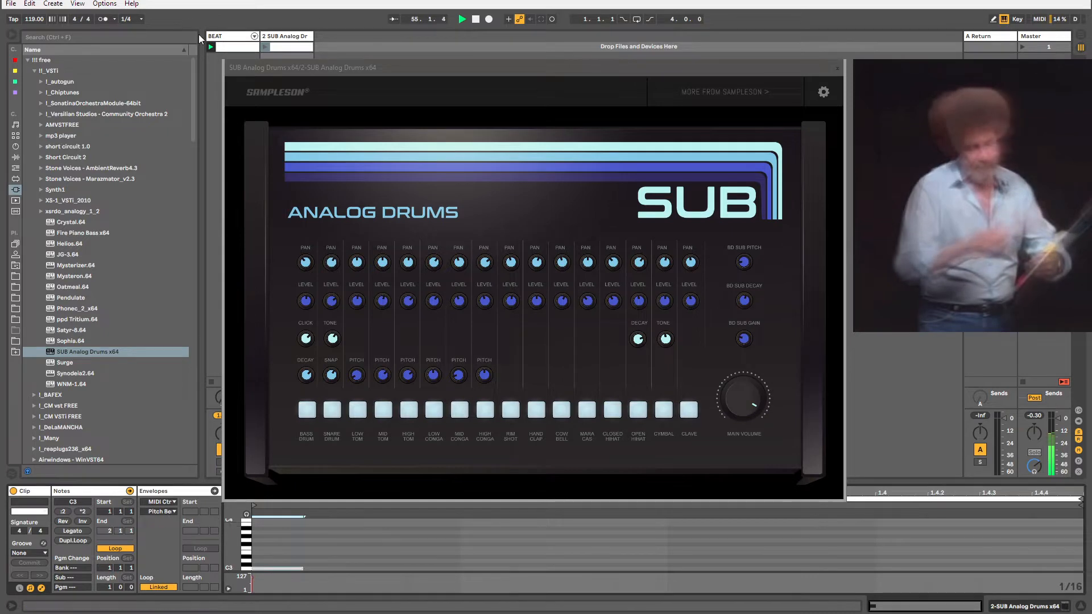
Add a Glue Compressor to the end of the BEAT track's effect chain.
{"action": "left_click", "coordinate": [229, 36]}
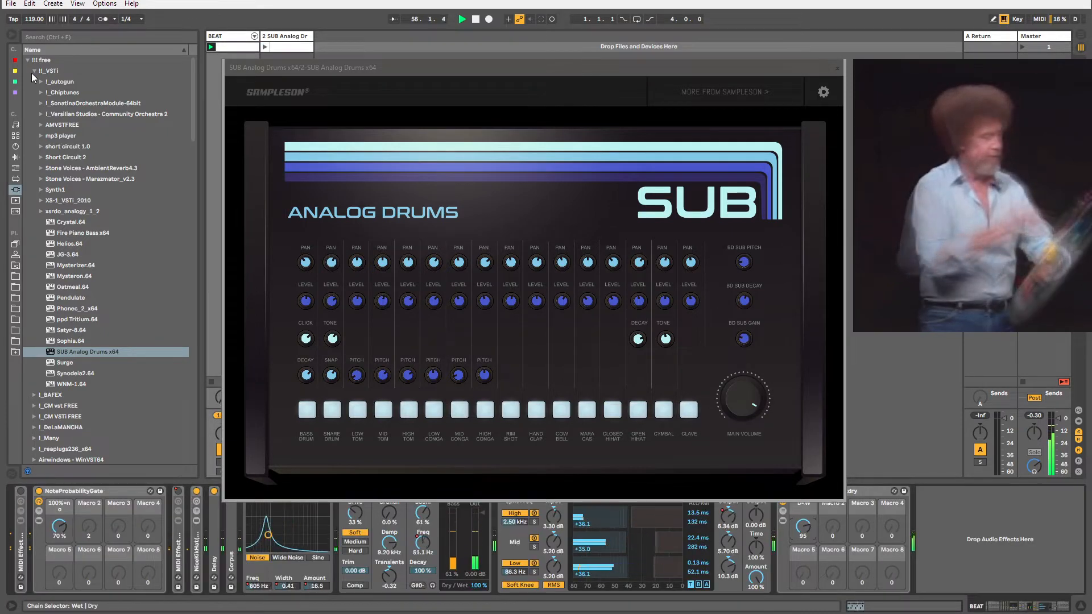
{"action": "left_click", "coordinate": [15, 157]}
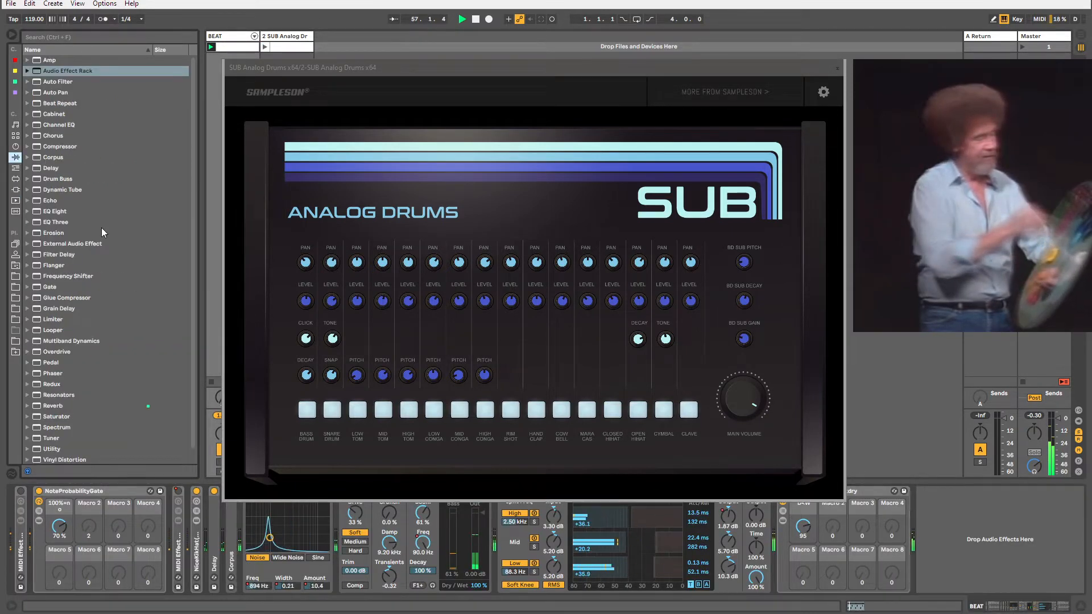
{"action": "double_click", "coordinate": [51, 298]}
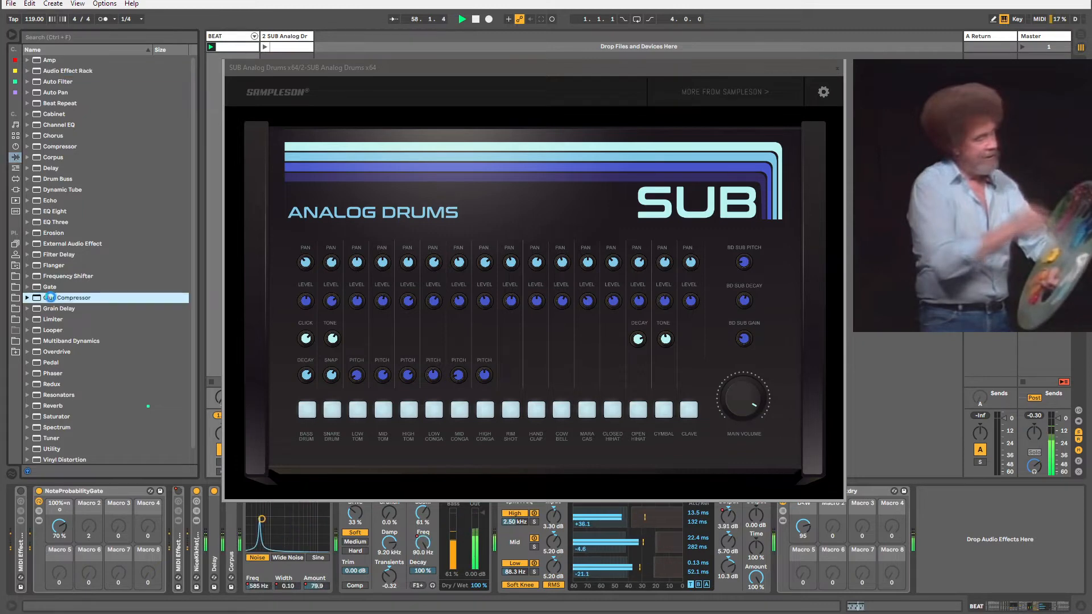
{"action": "left_click_drag", "start_coordinate": [997, 605], "coordinate": [1012, 605]}
{"action": "left_click", "coordinate": [879, 491]}
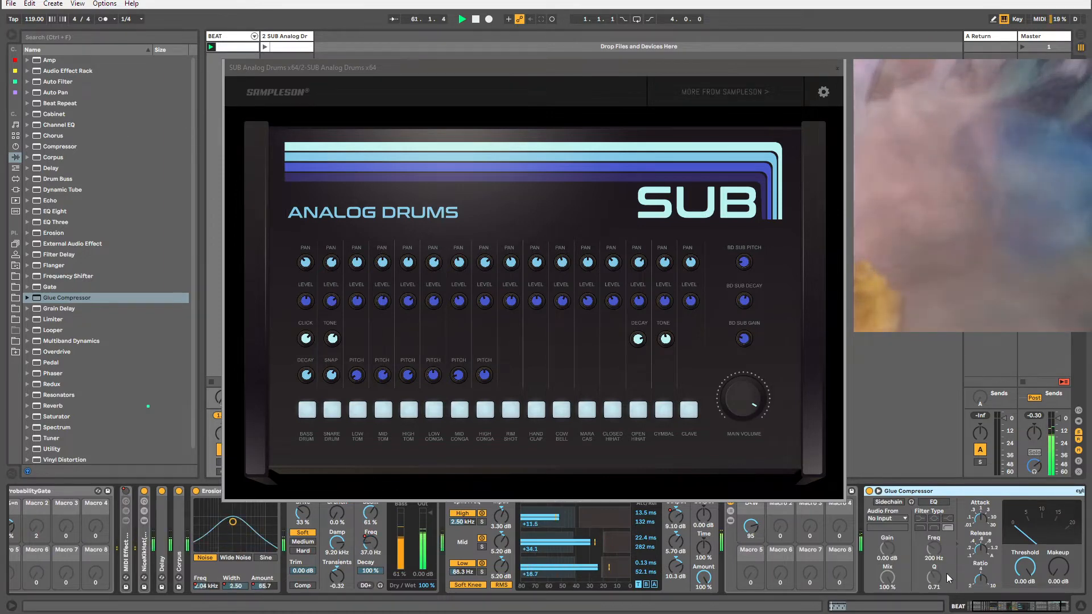
{"action": "left_click", "coordinate": [1008, 608]}
{"action": "left_click_drag", "start_coordinate": [1008, 609], "coordinate": [1007, 609]}
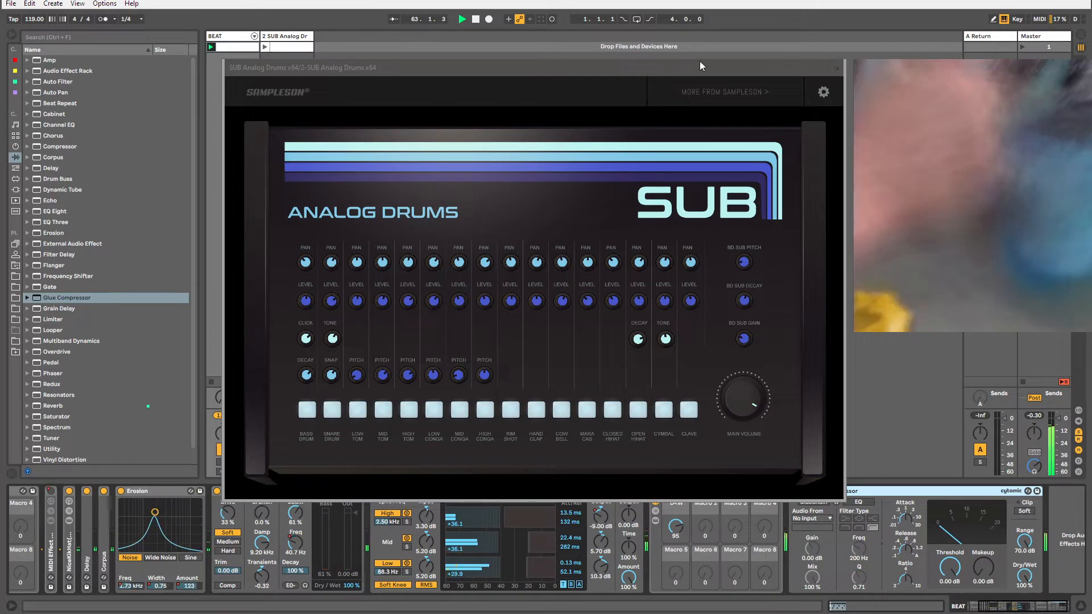
Enable the Glue Compressor's sidechain from the BEAT track, with gain at 13.2 dB and threshold at about -6.67 dB.
{"action": "left_click_drag", "start_coordinate": [699, 66], "coordinate": [699, 36]}
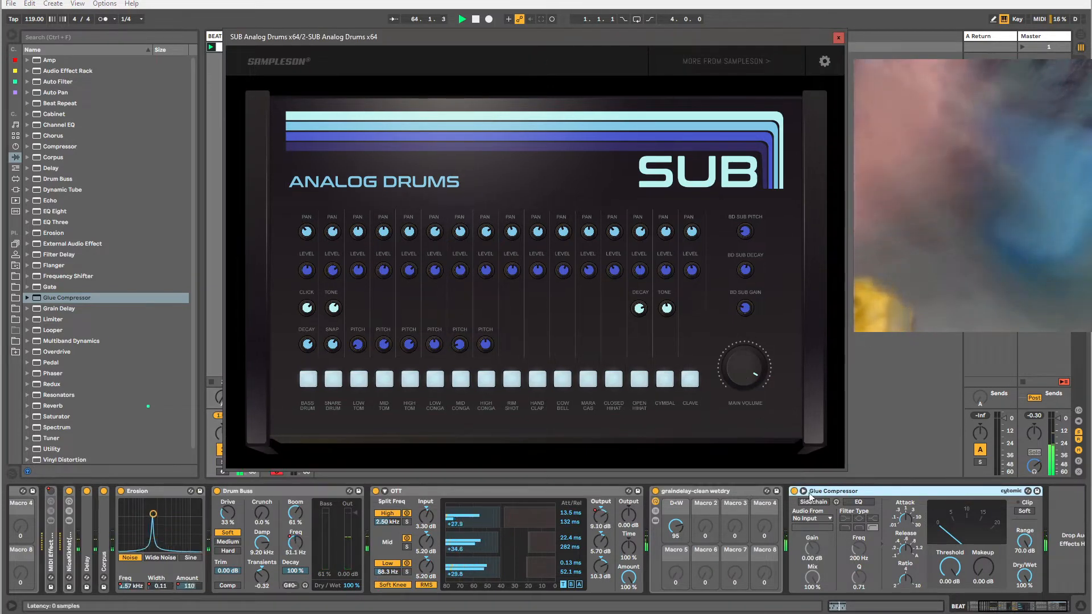
{"action": "left_click", "coordinate": [812, 501]}
{"action": "left_click", "coordinate": [816, 519]}
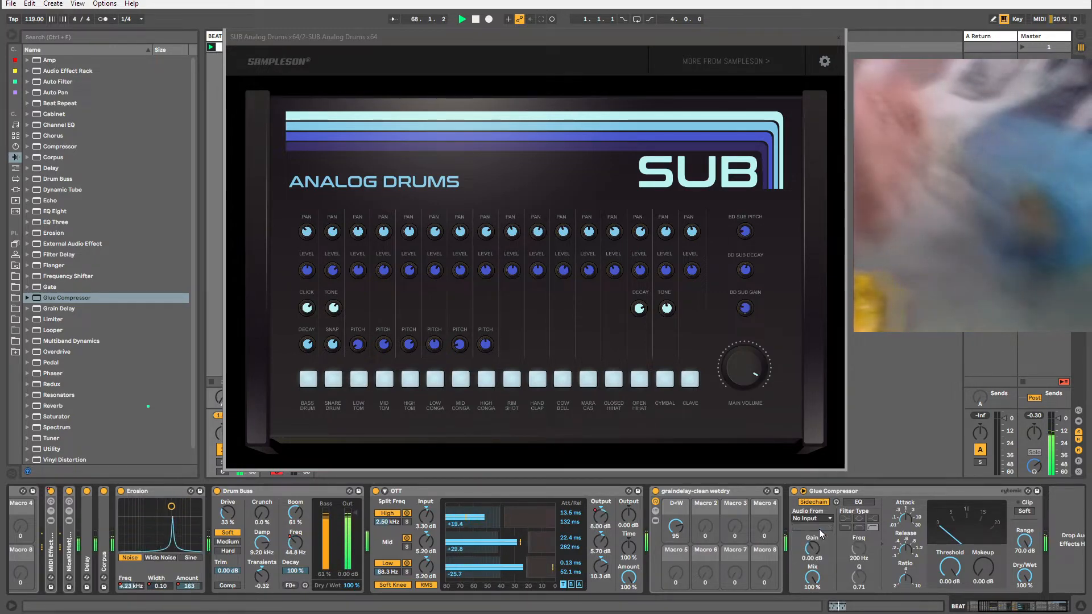
{"action": "left_click", "coordinate": [800, 528]}
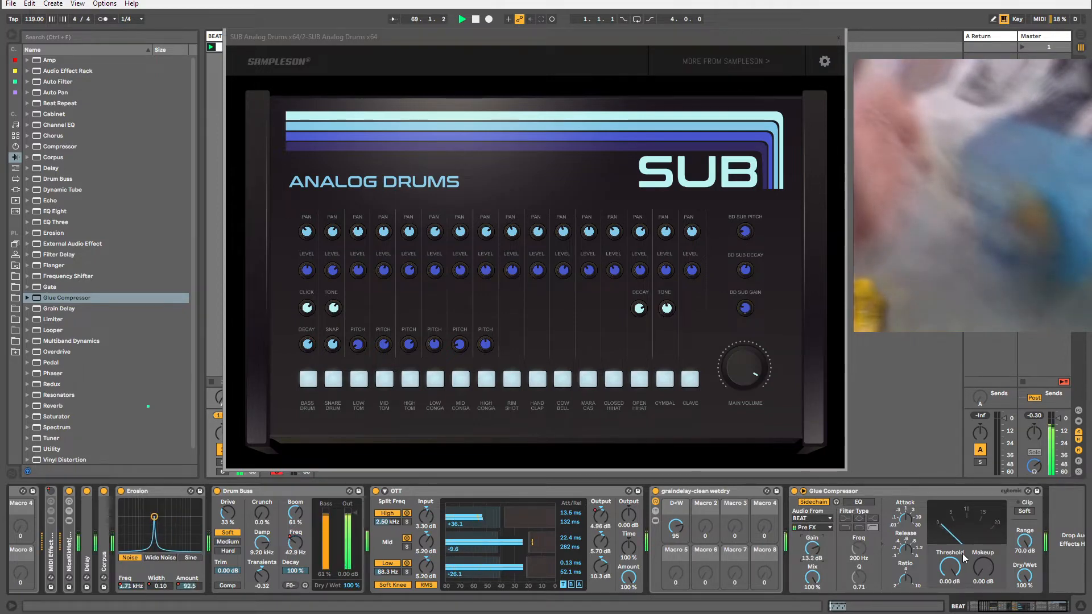
{"action": "left_click_drag", "start_coordinate": [960, 568], "coordinate": [961, 583]}
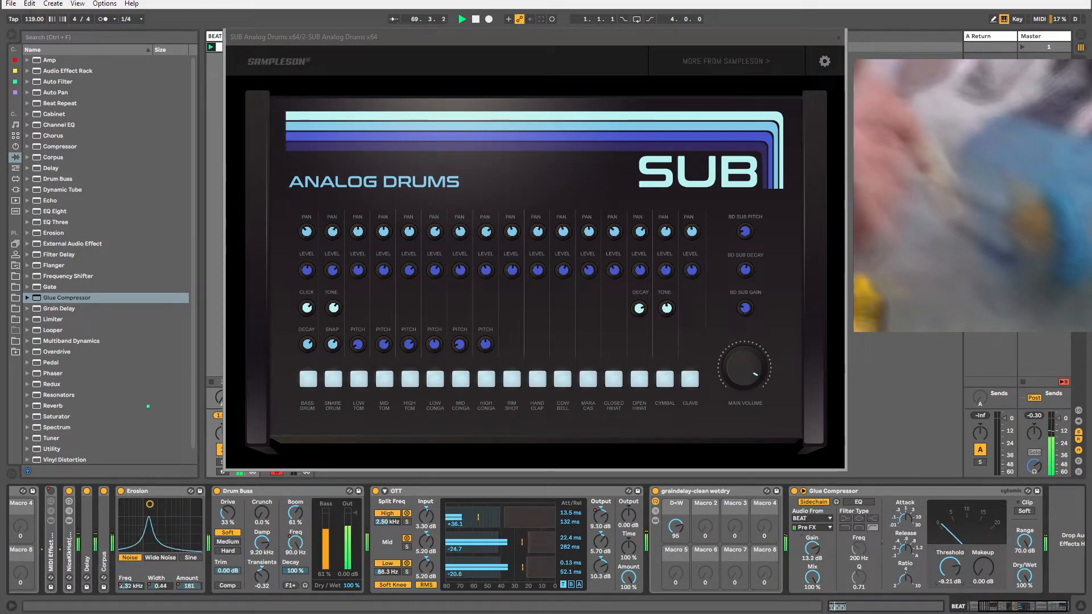
Switch the Glue Compressor's sidechain source to the 2-SUB Analog Drums x64 track.
{"action": "left_click", "coordinate": [810, 518]}
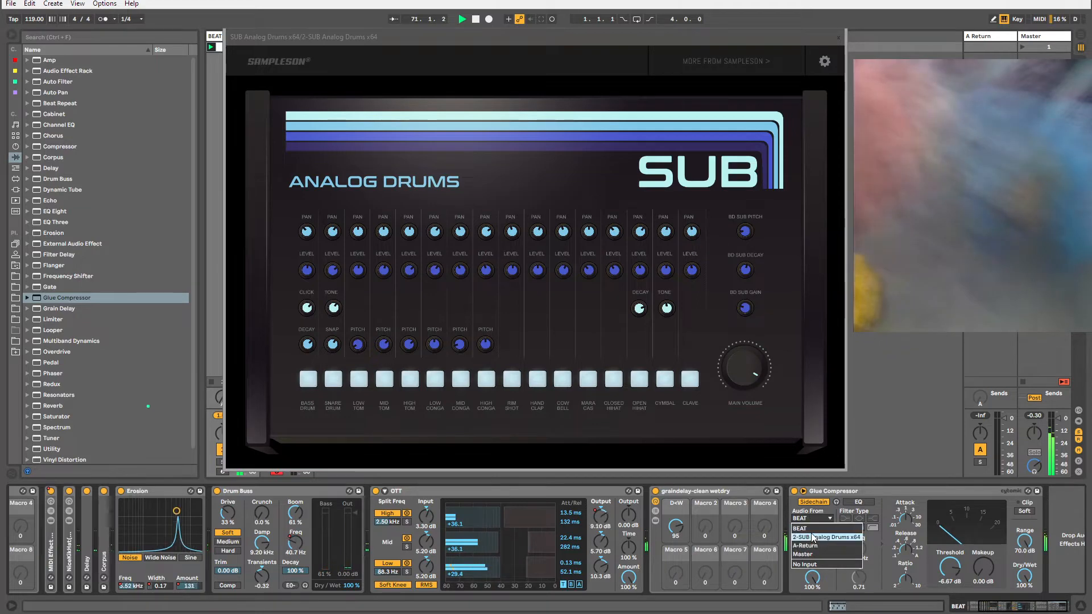
{"action": "left_click", "coordinate": [811, 534]}
{"action": "left_click", "coordinate": [812, 519]}
{"action": "left_click", "coordinate": [813, 543]}
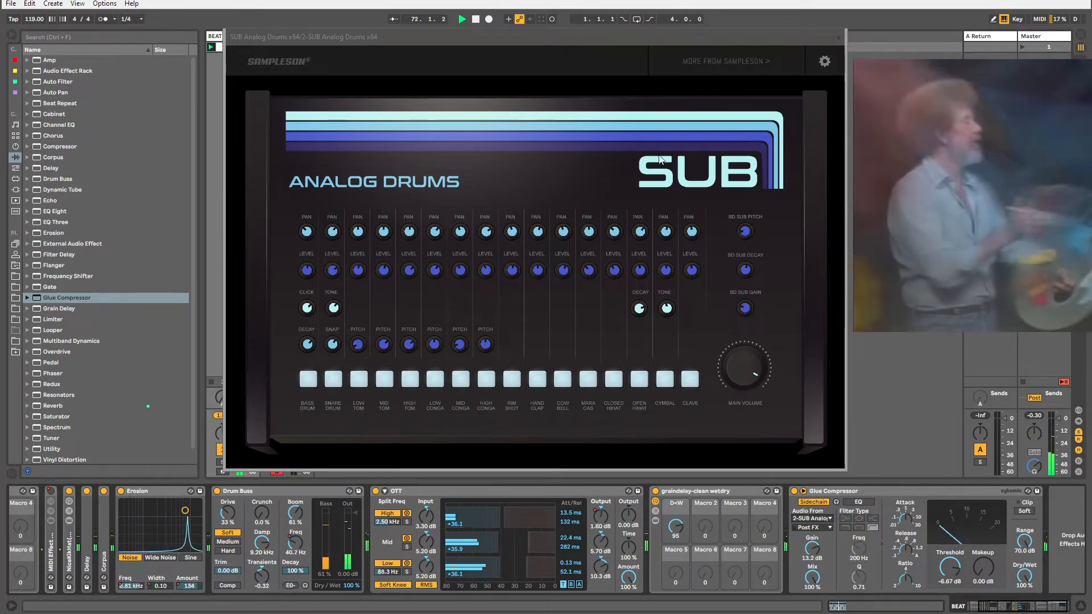
Move the drum synth window off the clip slots and launch the SUB Analog Drums clip with its notes open.
{"action": "left_click_drag", "start_coordinate": [630, 39], "coordinate": [693, 60]}
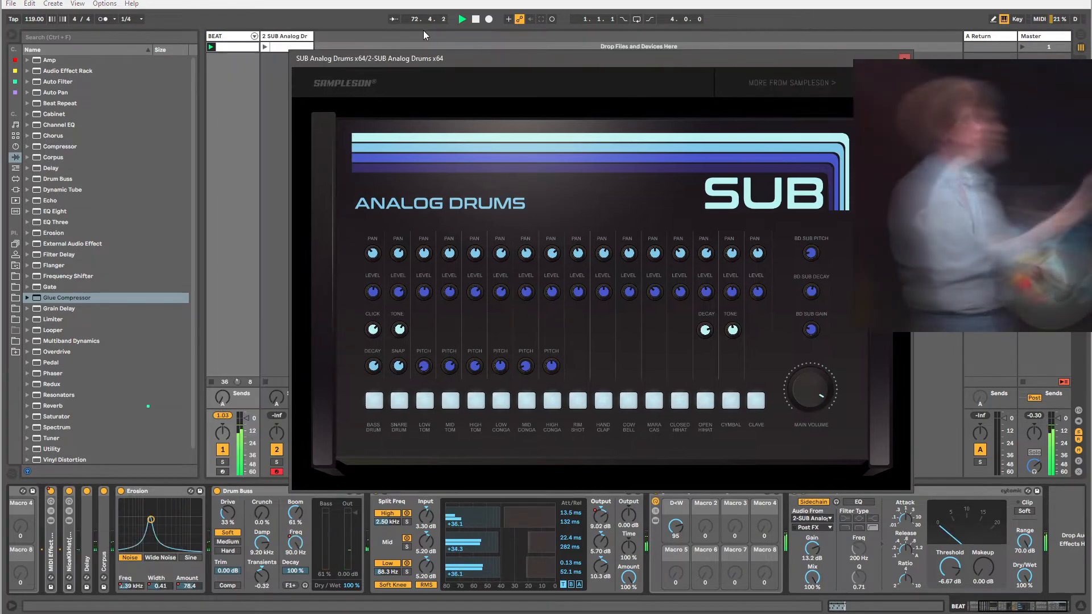
{"action": "double_click", "coordinate": [272, 46]}
{"action": "left_click", "coordinate": [265, 47]}
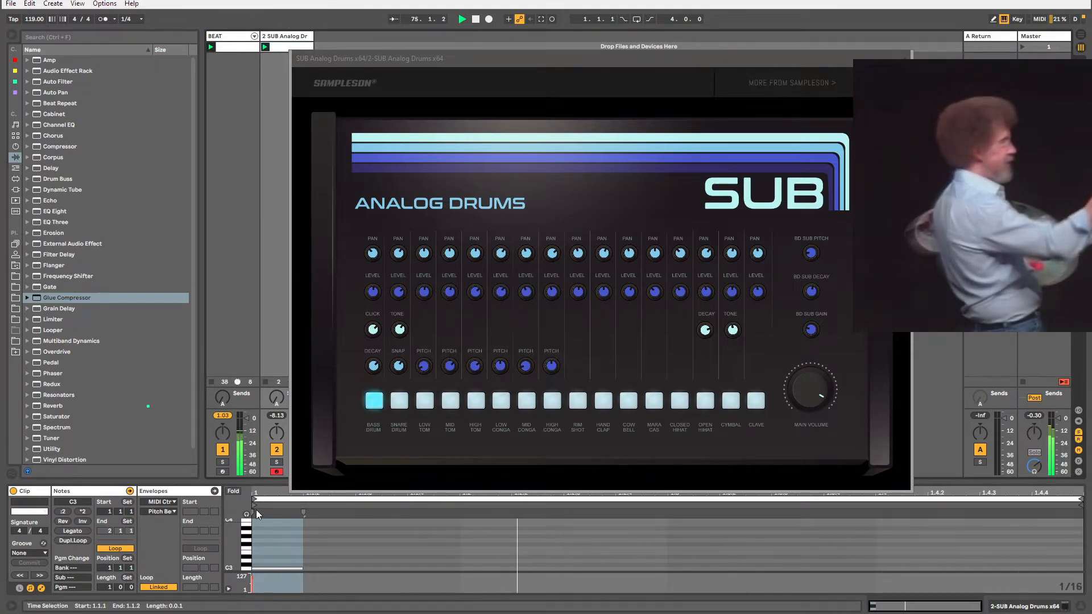
Examine the clip's lower note rows and check the drum synth's bass drum and tone controls for MIDI options.
{"action": "left_click_drag", "start_coordinate": [375, 60], "coordinate": [430, 54]}
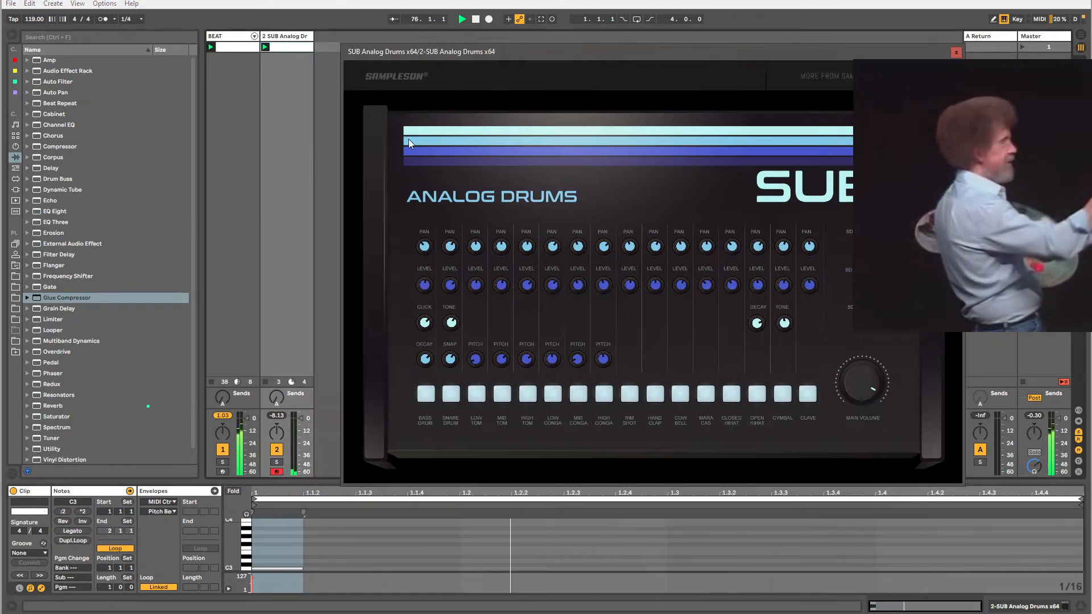
{"action": "left_click_drag", "start_coordinate": [231, 555], "coordinate": [230, 496]}
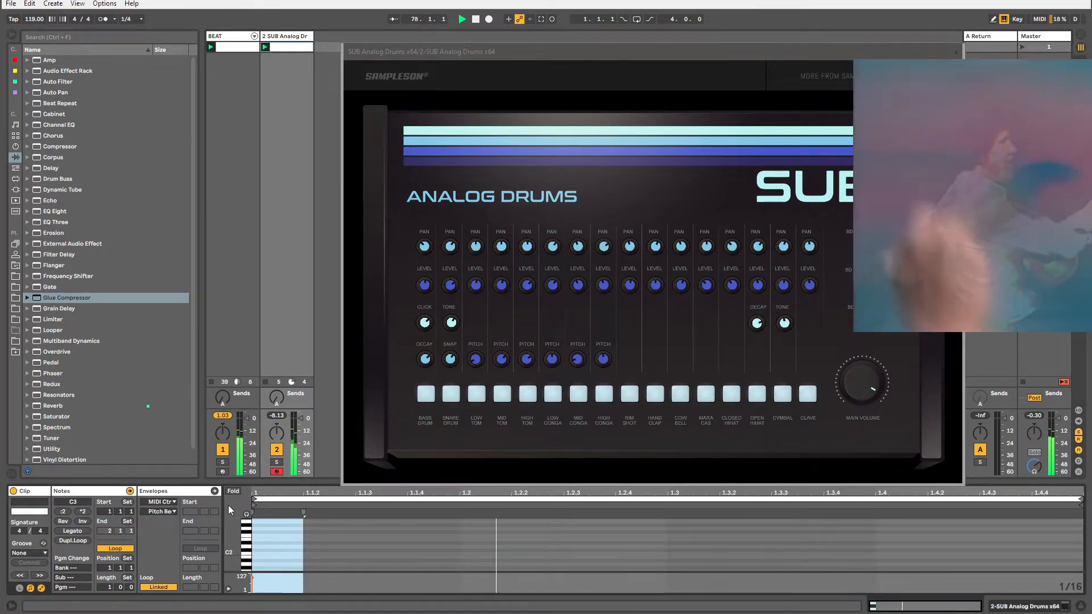
{"action": "mouse_move", "coordinate": [231, 546]}
{"action": "left_mouse_down"}
{"action": "mouse_move", "coordinate": [199, 540]}
{"action": "mouse_move", "coordinate": [237, 523]}
{"action": "mouse_move", "coordinate": [232, 538]}
{"action": "left_mouse_up"}
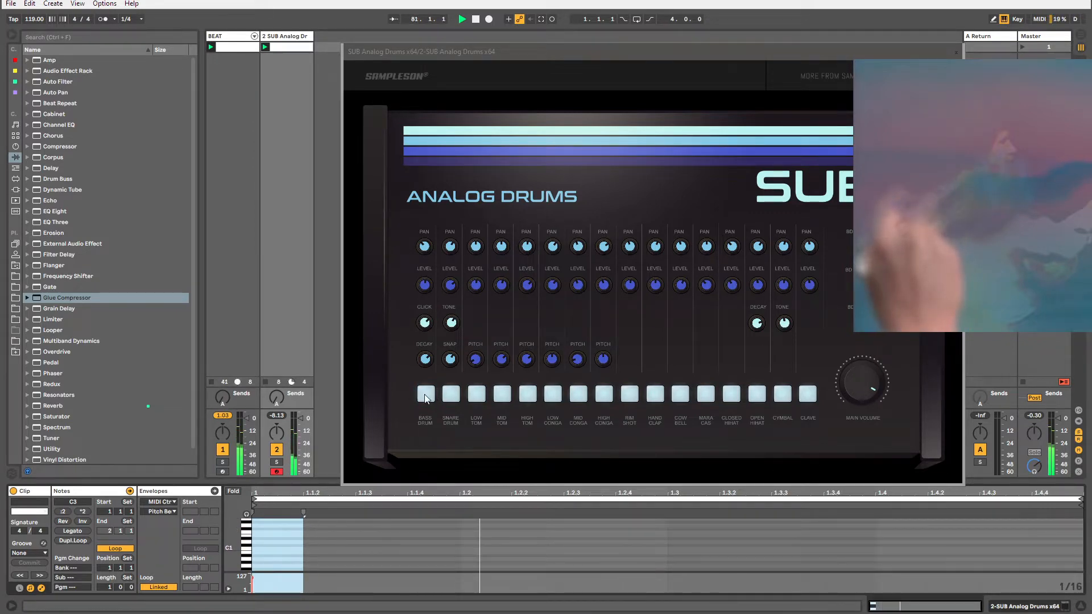
{"action": "right_click", "coordinate": [426, 398]}
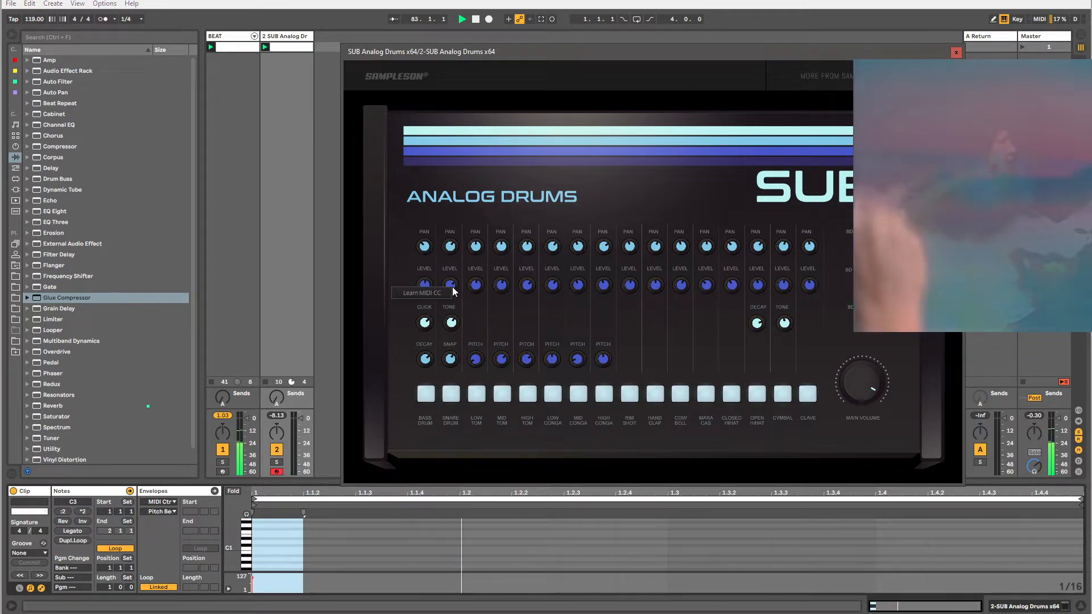
{"action": "right_click", "coordinate": [451, 321]}
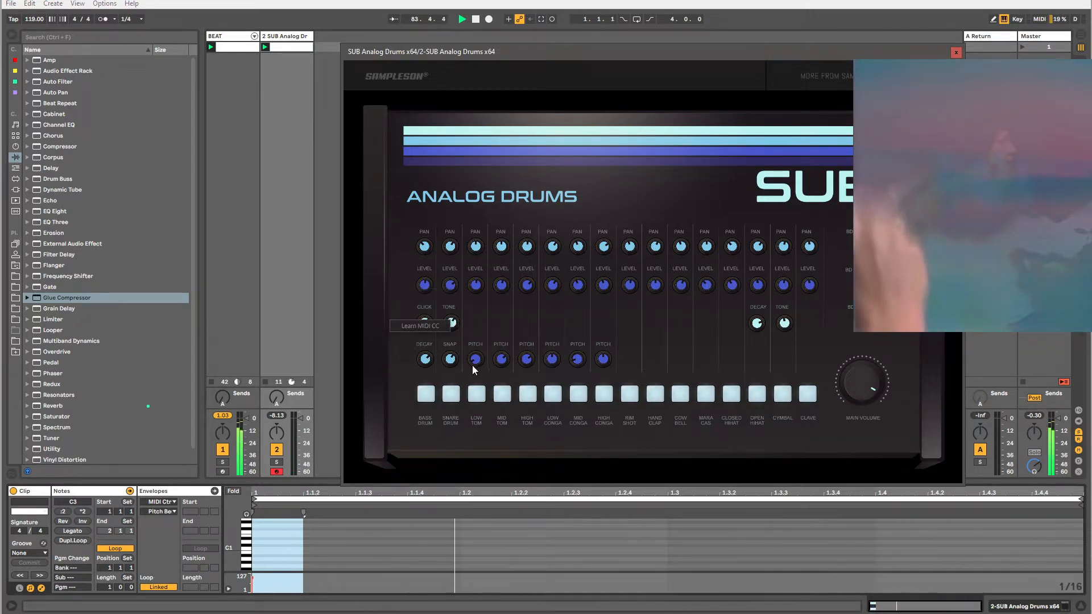
{"action": "left_click", "coordinate": [473, 366]}
Expand the SUB Analog Drums device's parameters, enable Configure mode and try adding the tom pitch controls to it.
{"action": "left_click", "coordinate": [304, 38]}
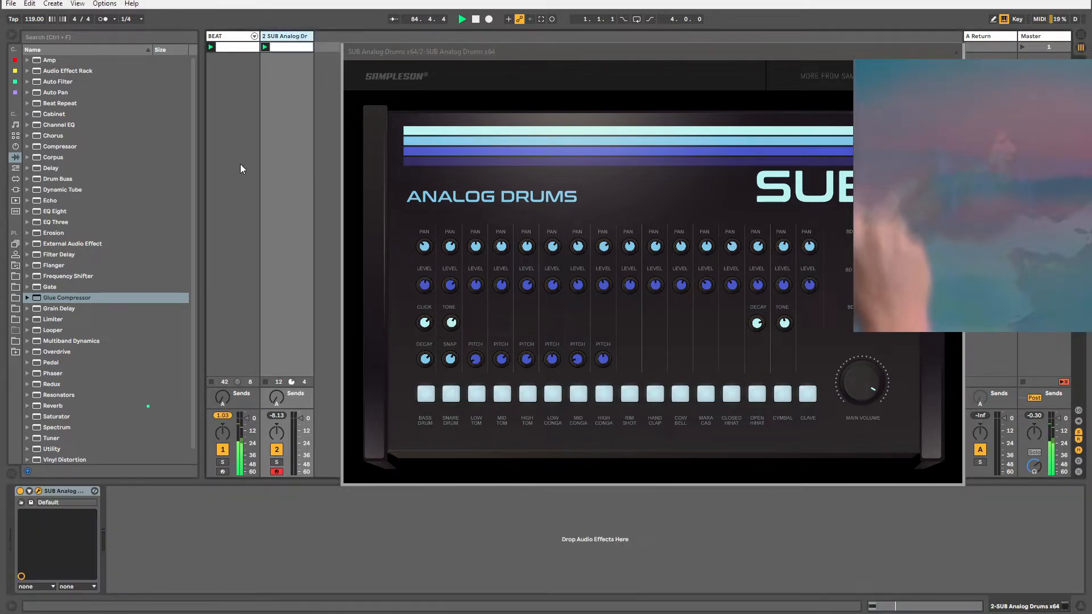
{"action": "left_click", "coordinate": [30, 496]}
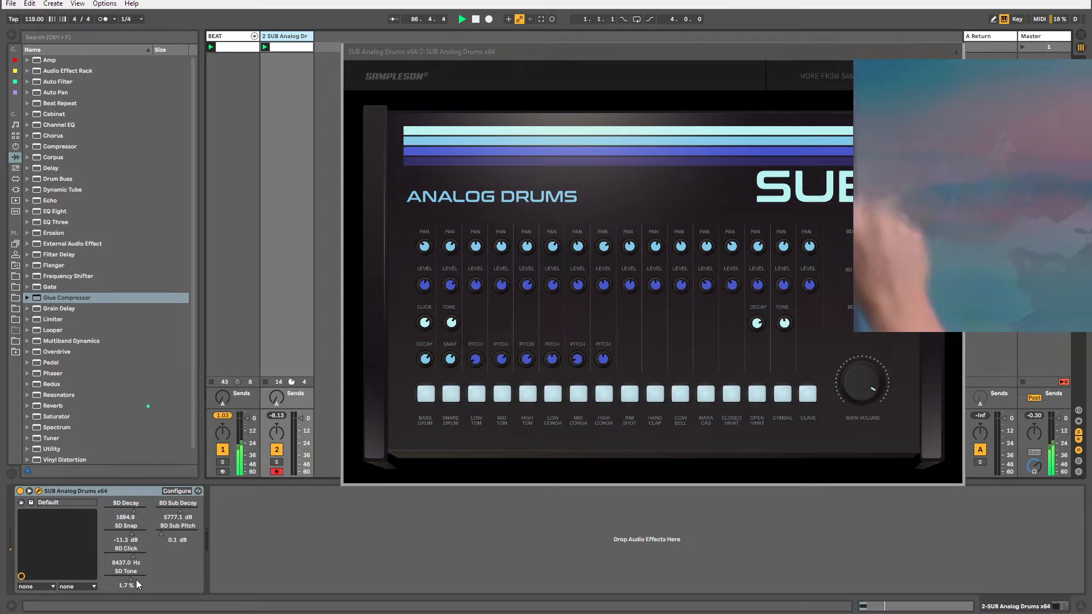
{"action": "left_click", "coordinate": [174, 493]}
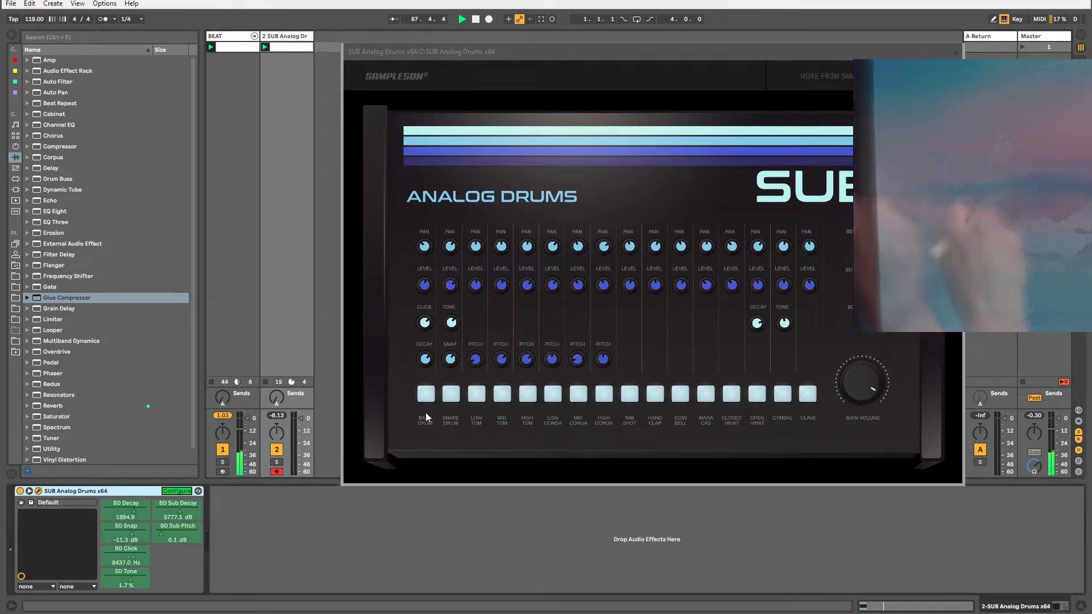
{"action": "left_click_drag", "start_coordinate": [476, 360], "coordinate": [497, 347]}
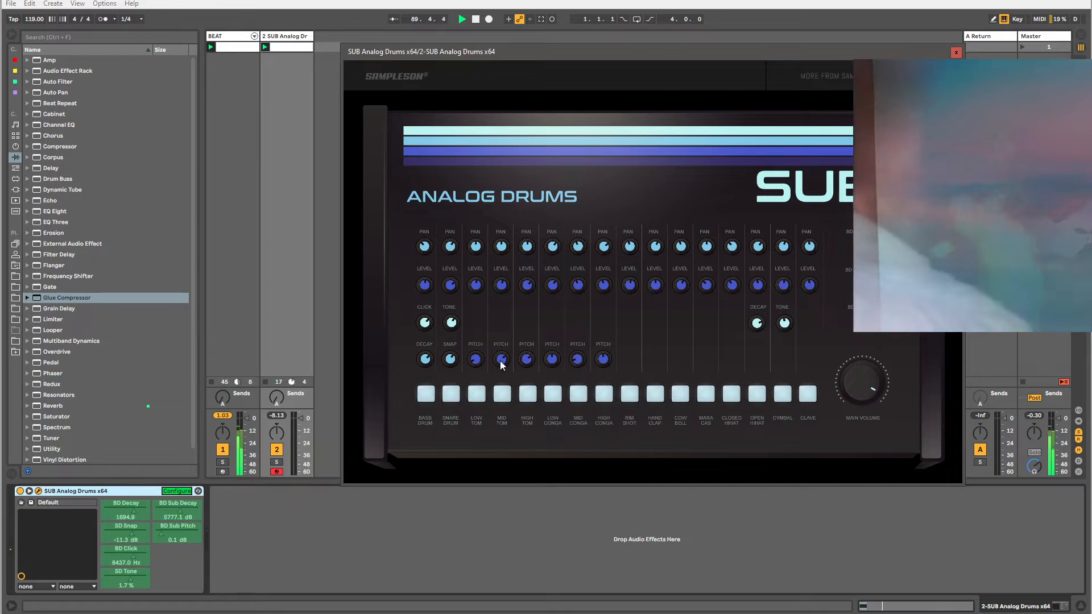
Adjust the bass drum's sub gain, set BD Sub Decay to about 5894.7 and BD Sub Pitch to 0.2, and close the synth window.
{"action": "left_click_drag", "start_coordinate": [542, 60], "coordinate": [434, 55]}
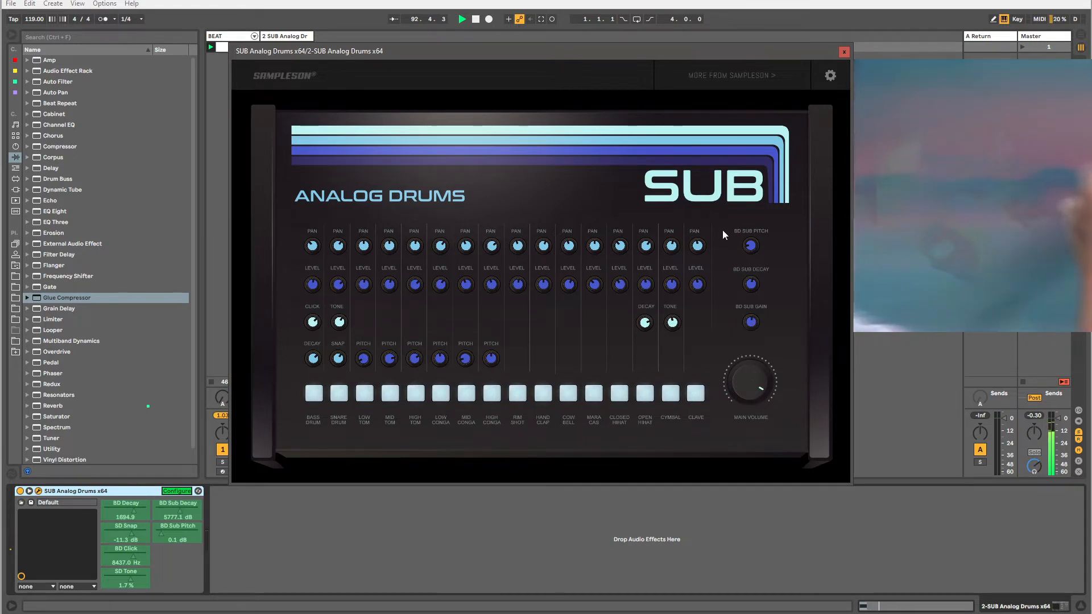
{"action": "left_click_drag", "start_coordinate": [748, 323], "coordinate": [743, 230]}
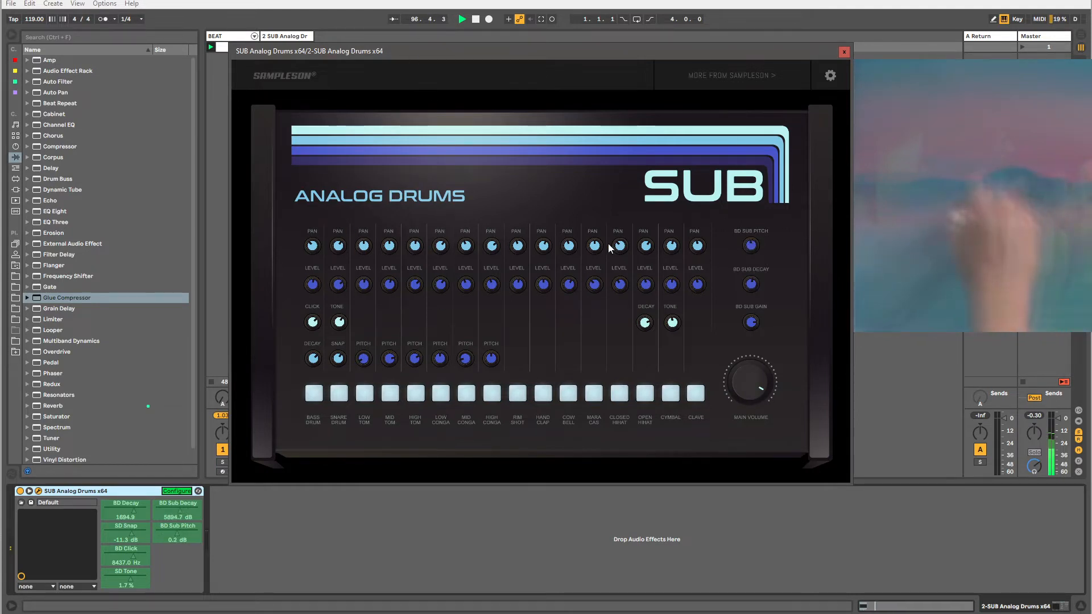
{"action": "left_click_drag", "start_coordinate": [514, 53], "coordinate": [585, 57]}
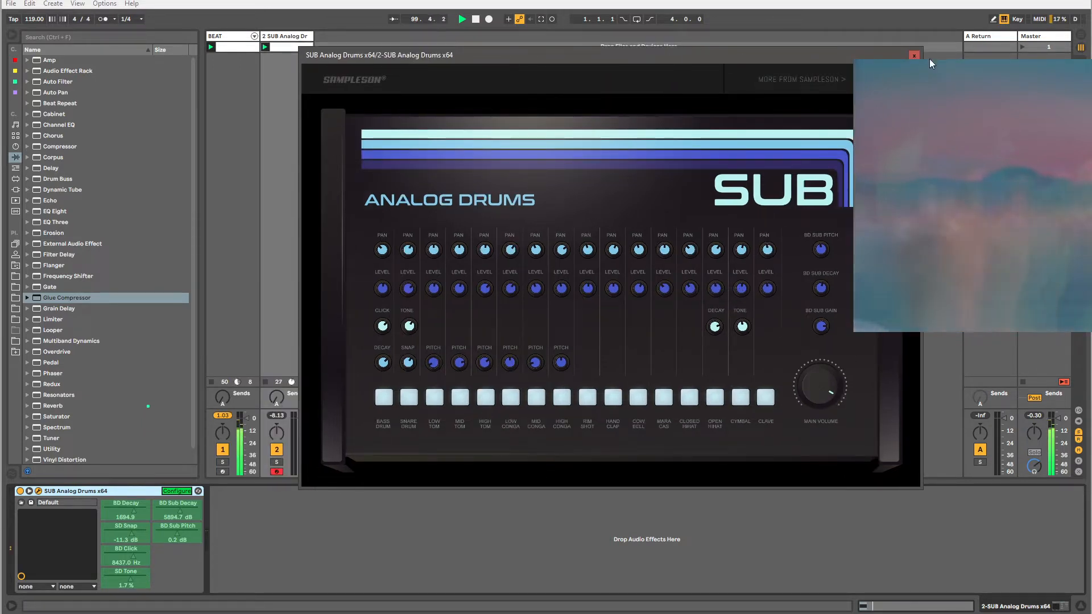
{"action": "left_click", "coordinate": [915, 55]}
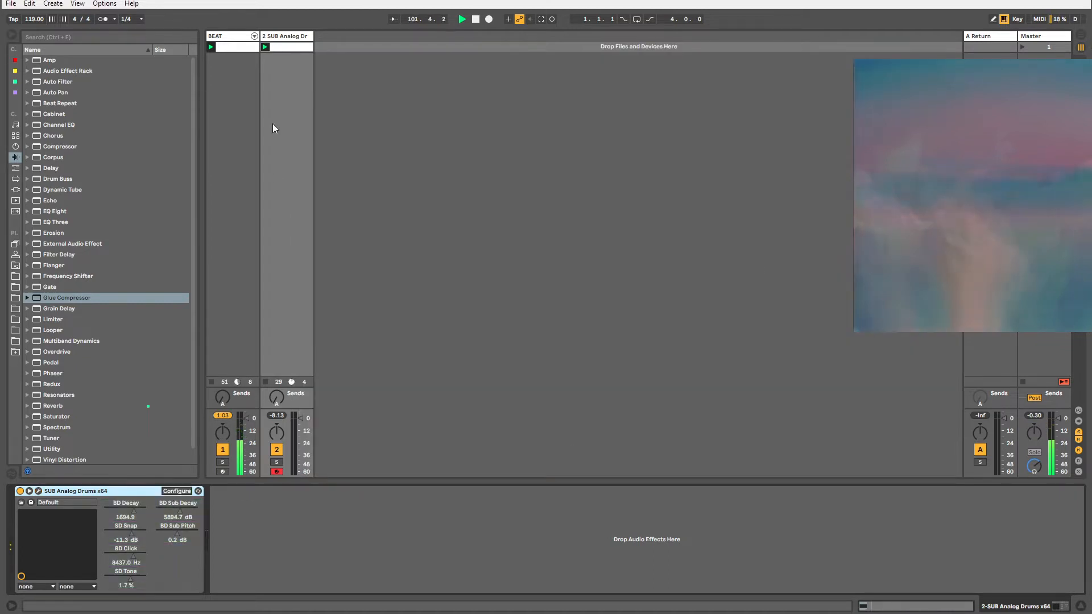
In the SUB Analog Drums clip, add sixteenth notes on C1 at 1.1.1, 1.1.4, 1.2.4, 1.3.2, 1.4 and 1.4.2, and on D1 at 1.1.2 and 1.3.
{"action": "left_click", "coordinate": [279, 49]}
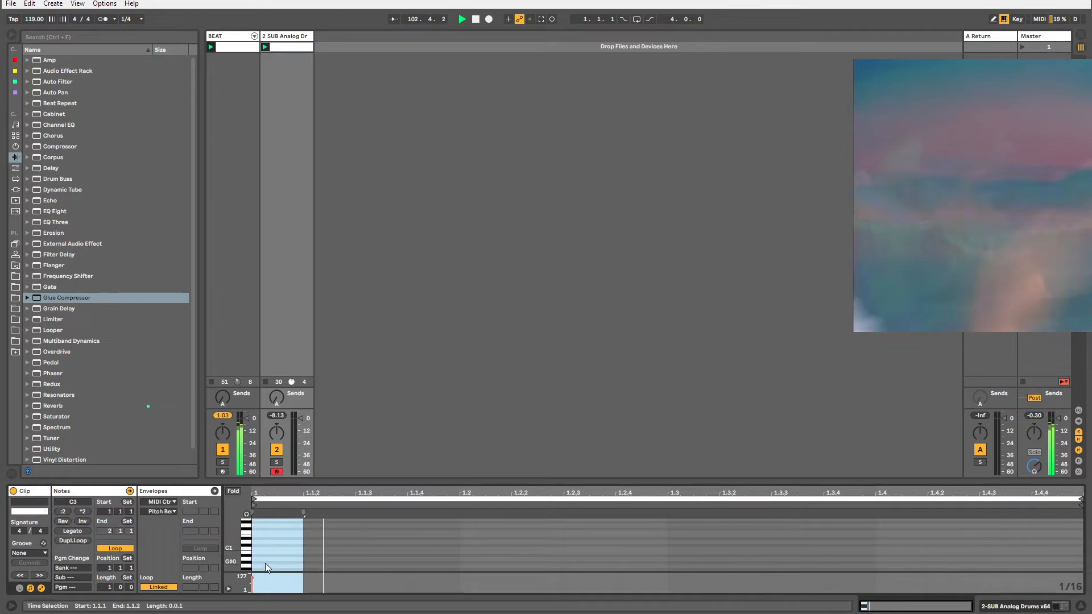
{"action": "double_click", "coordinate": [260, 548]}
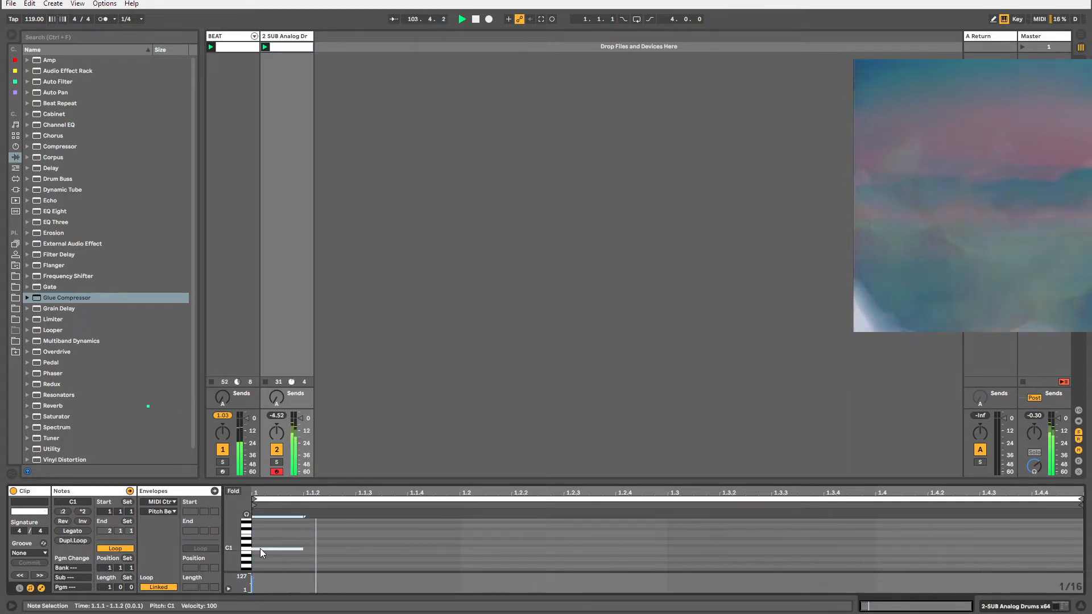
{"action": "double_click", "coordinate": [441, 549]}
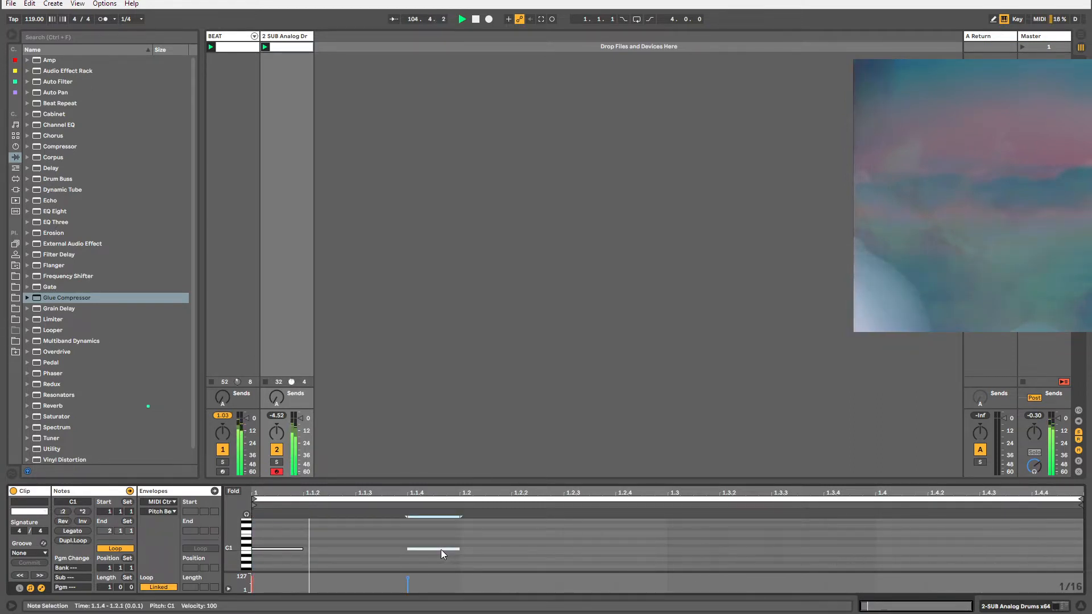
{"action": "double_click", "coordinate": [640, 549]}
{"action": "double_click", "coordinate": [749, 550]}
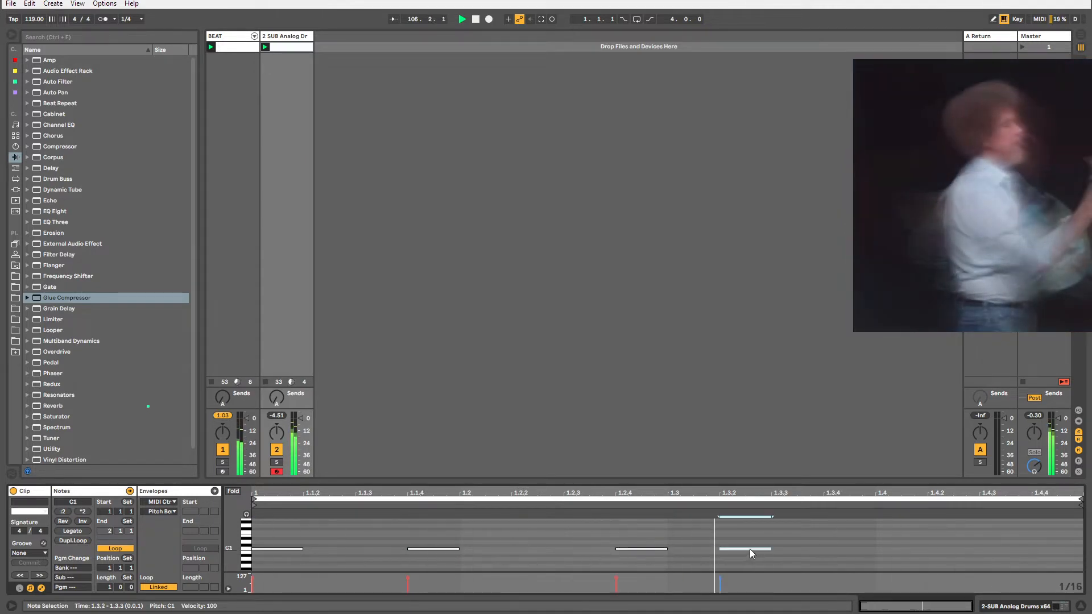
{"action": "double_click", "coordinate": [900, 549]}
{"action": "double_click", "coordinate": [962, 548]}
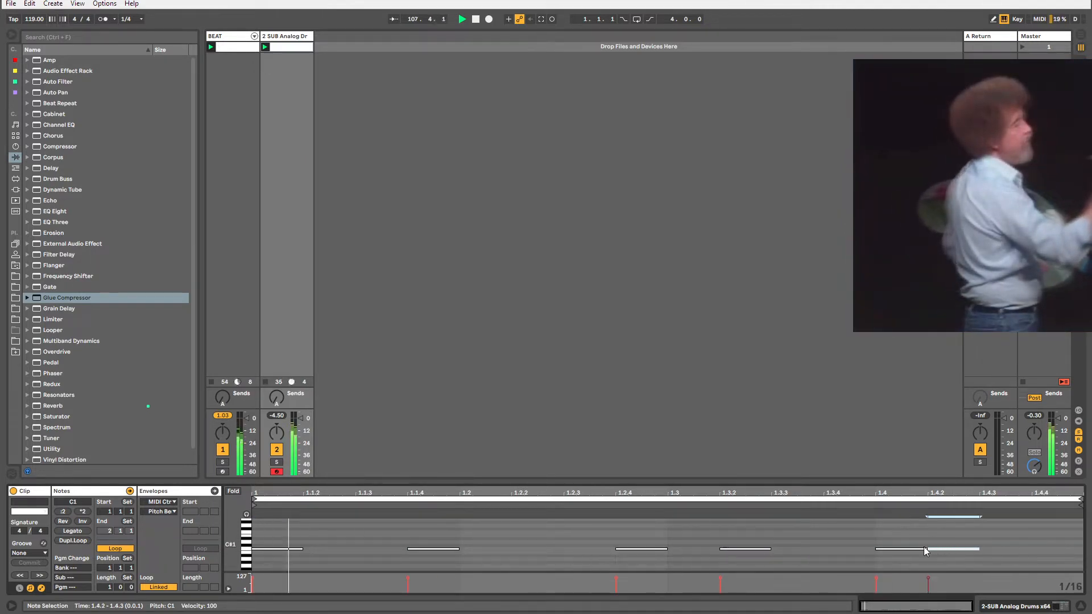
{"action": "double_click", "coordinate": [331, 543]}
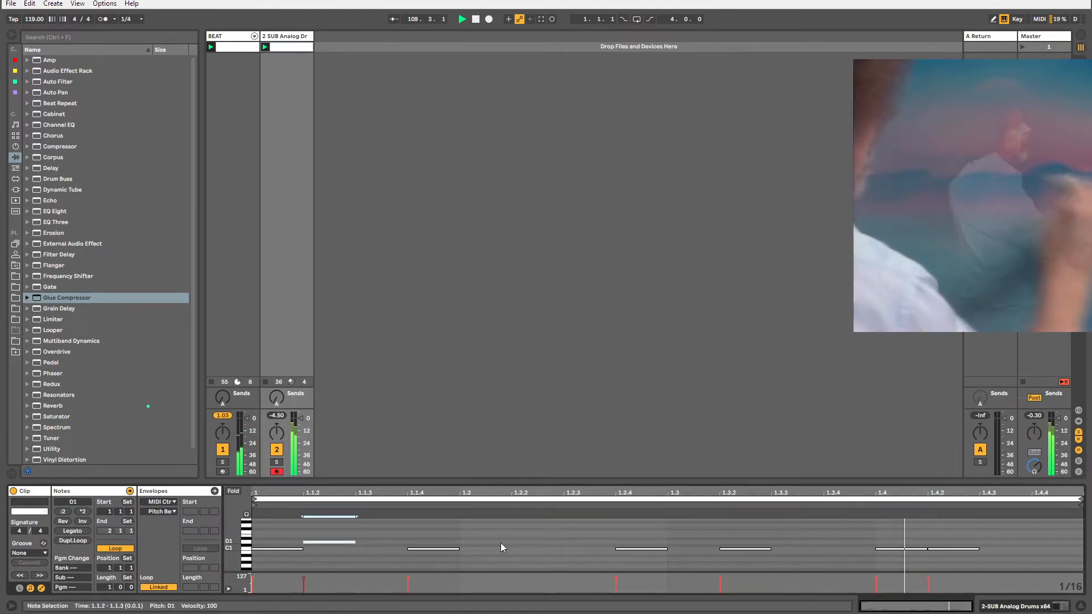
{"action": "double_click", "coordinate": [690, 542]}
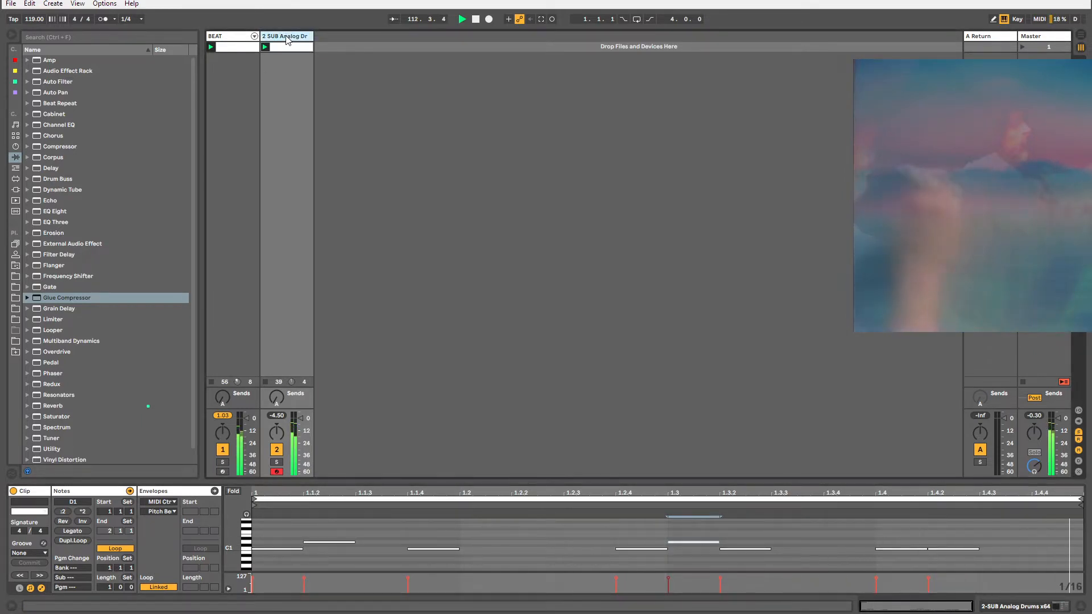
Insert a third MIDI track with the Analog instrument and create an empty clip in its first slot.
{"action": "key", "text": "ctrl+shift+t"}
{"action": "left_click", "coordinate": [15, 146]}
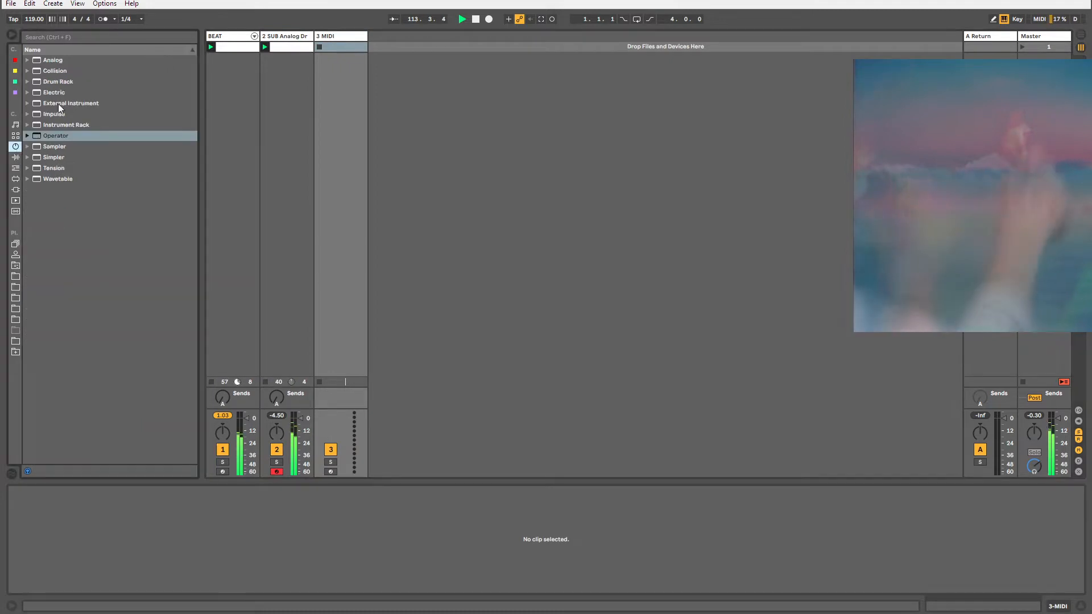
{"action": "left_click", "coordinate": [51, 60]}
{"action": "left_click_drag", "start_coordinate": [314, 49], "coordinate": [336, 46]}
{"action": "left_click", "coordinate": [335, 46]}
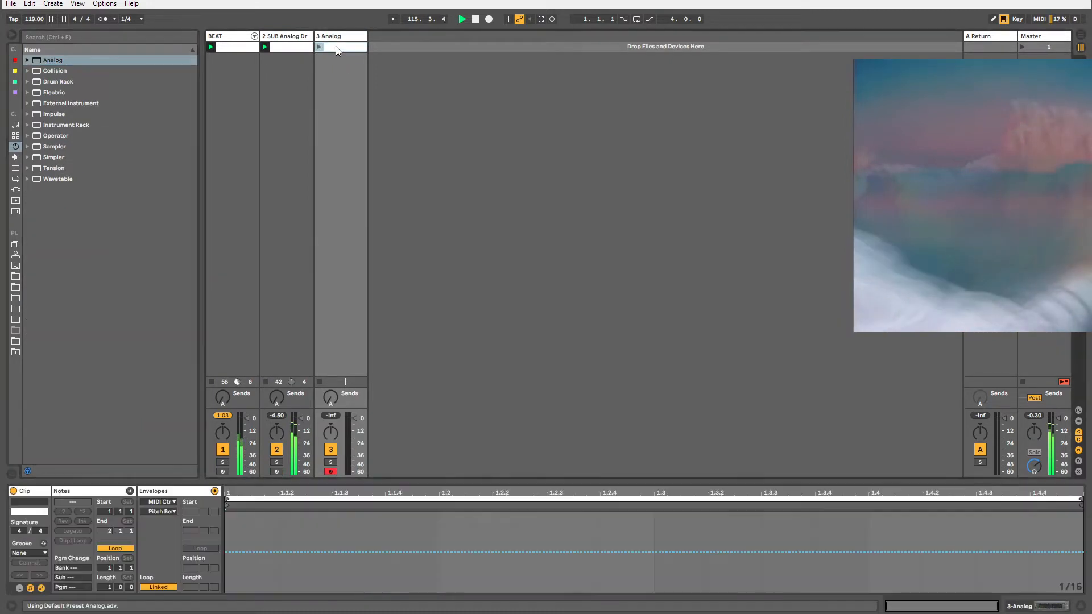
Review the device chains of the Analog and BEAT tracks and narrow the browser.
{"action": "left_click", "coordinate": [284, 37]}
{"action": "double_click", "coordinate": [335, 36]}
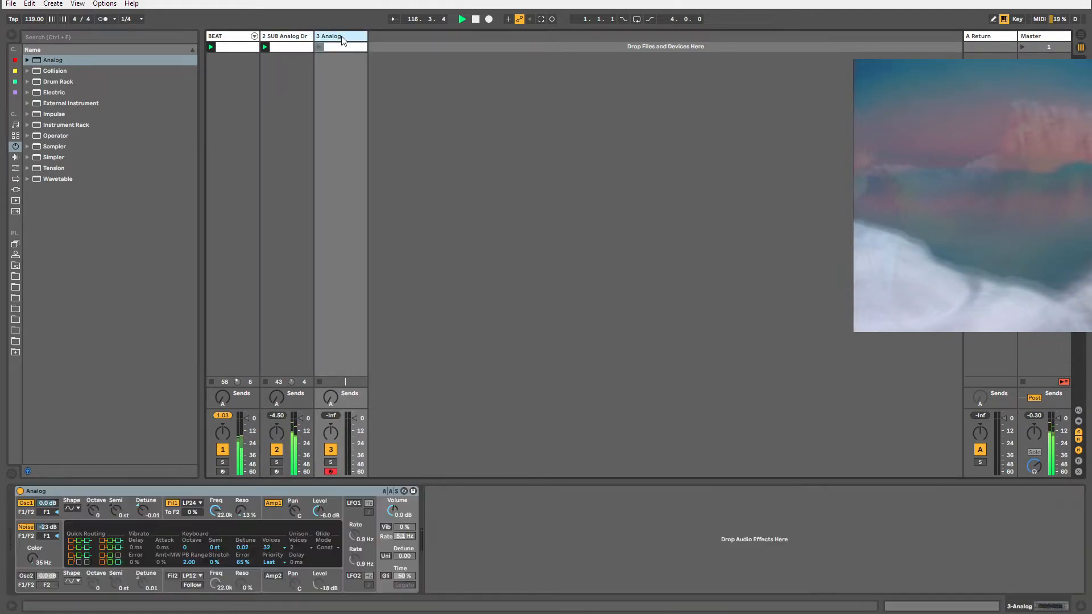
{"action": "left_click", "coordinate": [232, 36]}
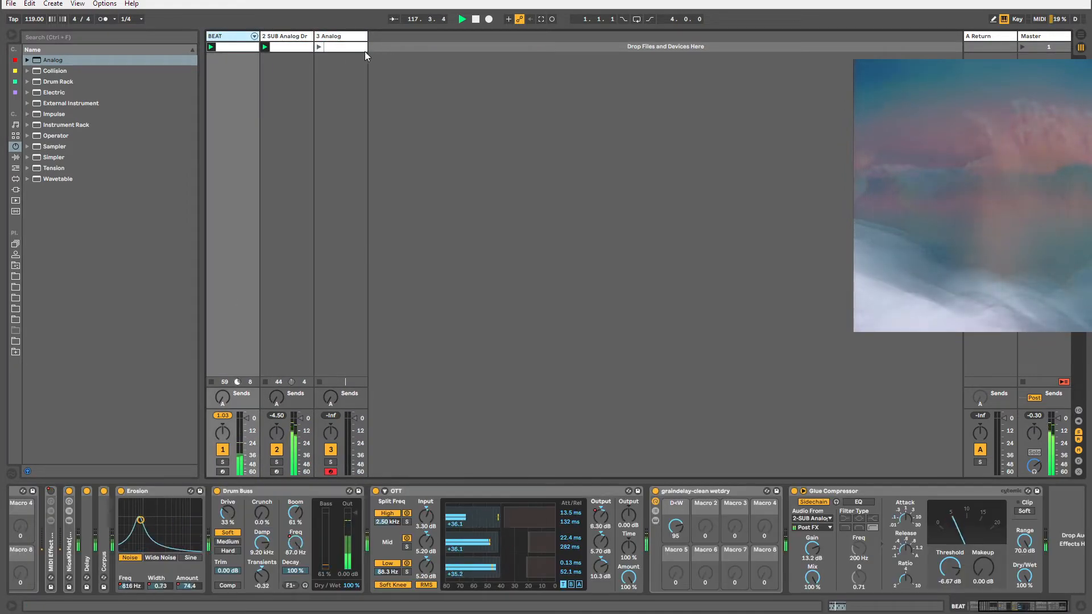
{"action": "left_click", "coordinate": [318, 65]}
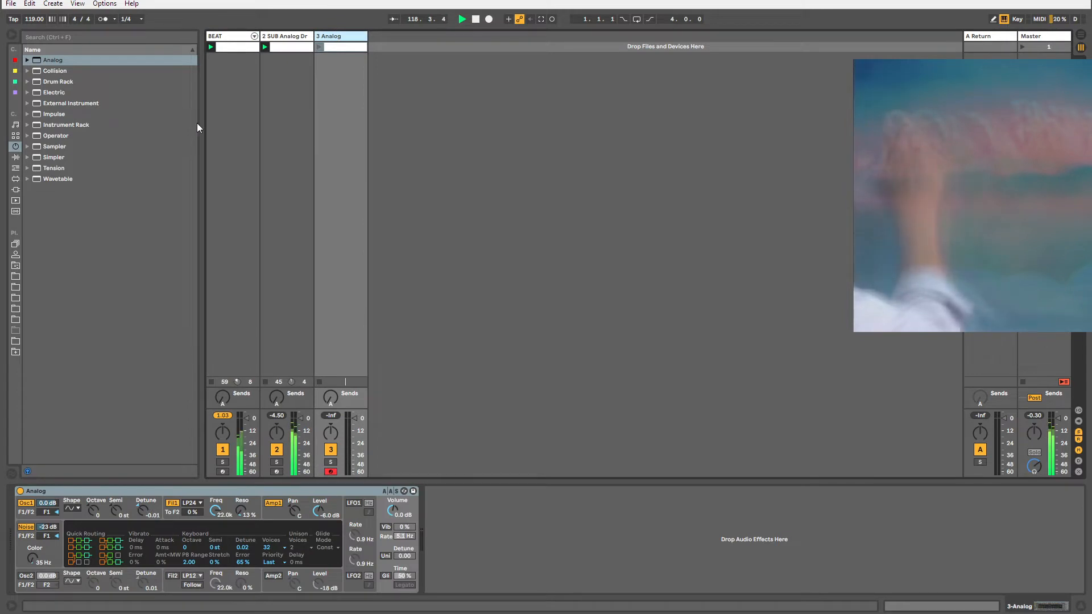
{"action": "left_click_drag", "start_coordinate": [197, 128], "coordinate": [140, 127]}
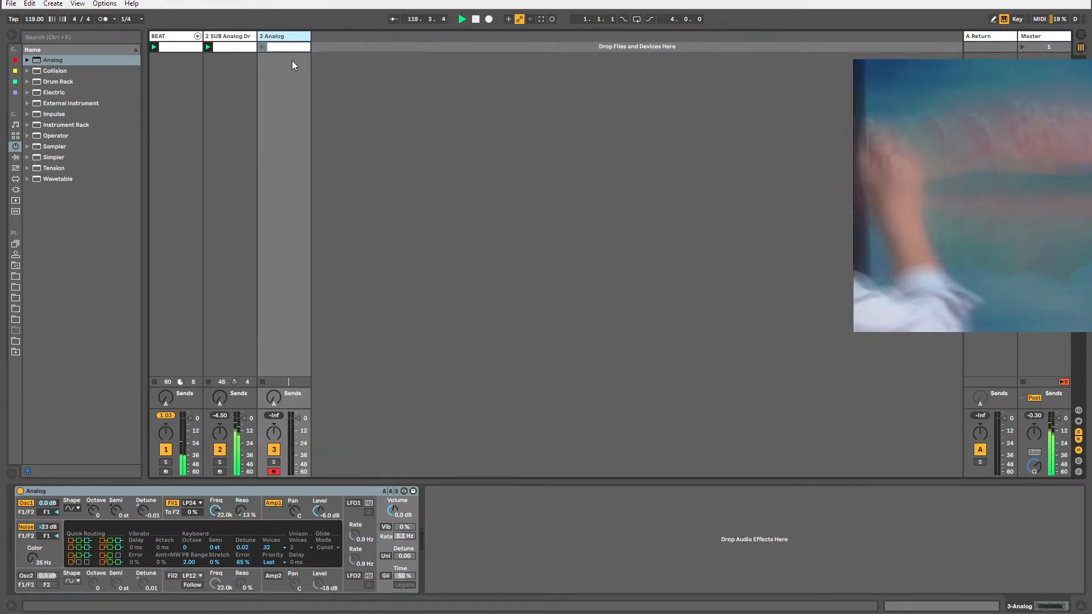
On the SUB Analog Drums device, set BD Decay to 3677.1, BD Sub Decay to 9731.5 and BD Click to 11333 Hz.
{"action": "left_click", "coordinate": [238, 38]}
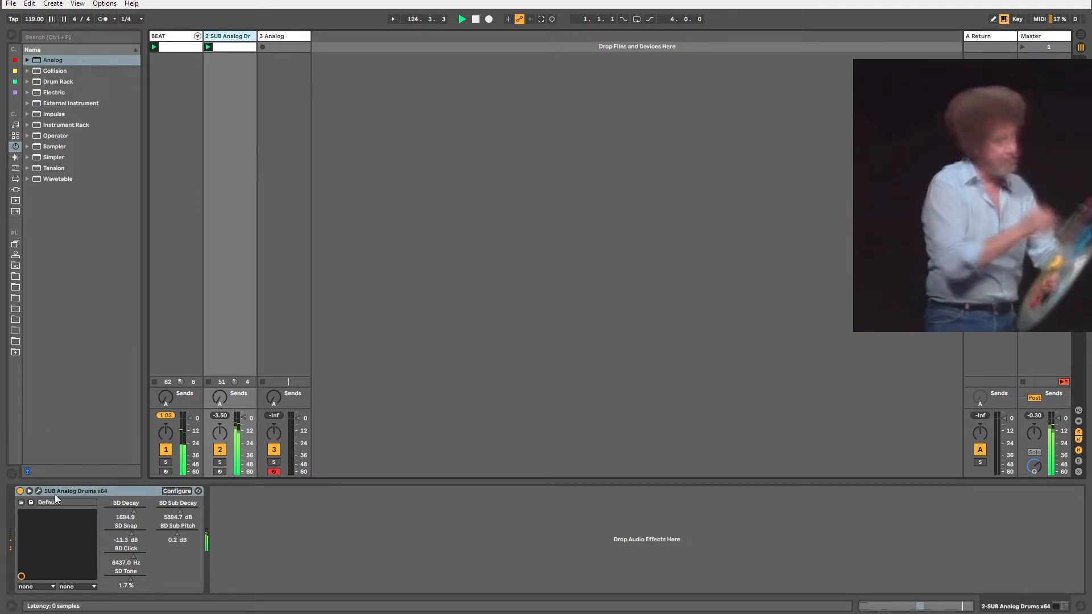
{"action": "left_click_drag", "start_coordinate": [130, 504], "coordinate": [104, 507]}
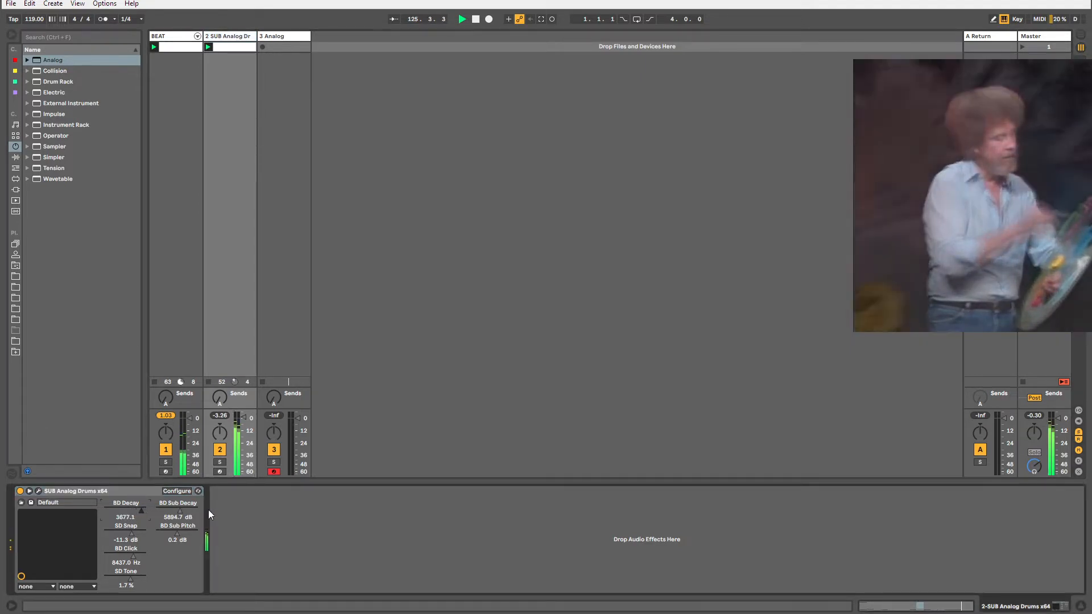
{"action": "left_click_drag", "start_coordinate": [177, 513], "coordinate": [197, 534]}
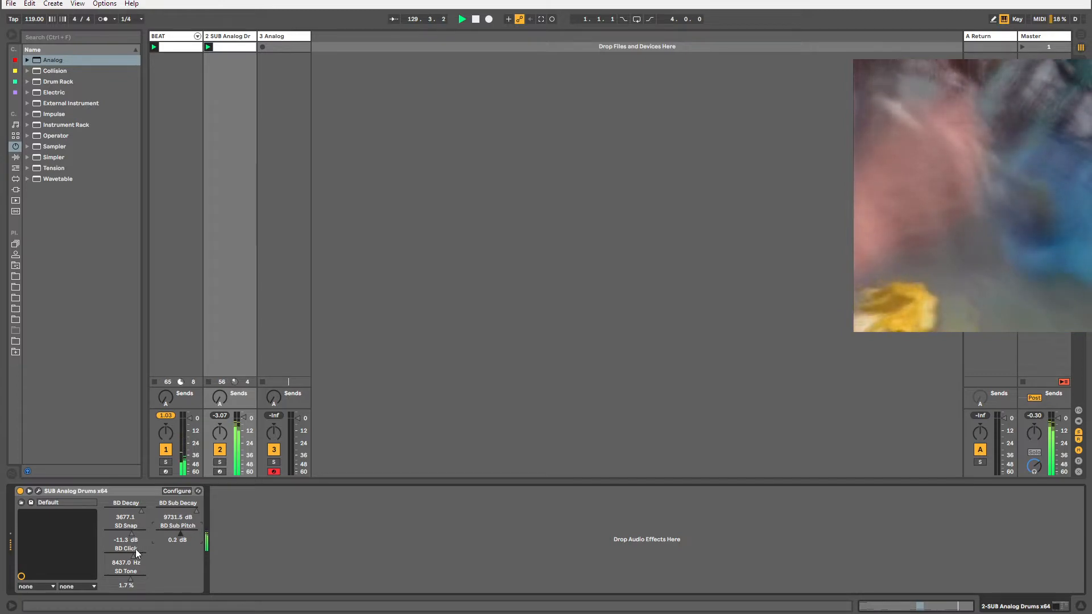
{"action": "mouse_move", "coordinate": [146, 556]}
{"action": "left_mouse_down"}
{"action": "mouse_move", "coordinate": [141, 550]}
{"action": "mouse_move", "coordinate": [140, 563]}
{"action": "left_mouse_up"}
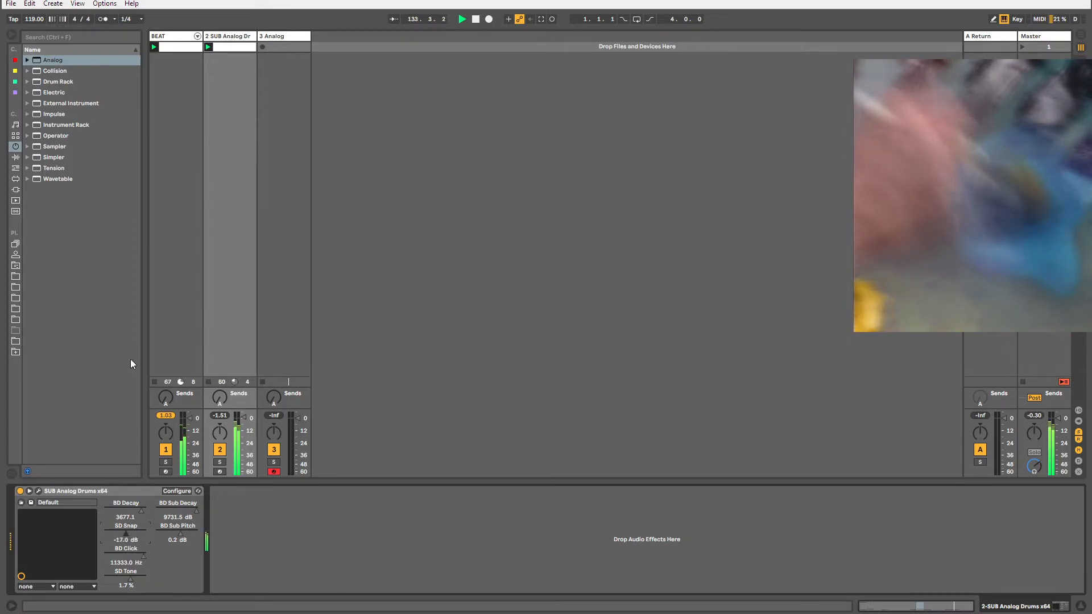
Set the drum synth's SD Tone to 6.0 %, SD Snap to -4.6 dB and BD Sub Pitch to 0.1.
{"action": "left_click_drag", "start_coordinate": [127, 582], "coordinate": [139, 579]}
{"action": "left_click_drag", "start_coordinate": [126, 533], "coordinate": [145, 534]}
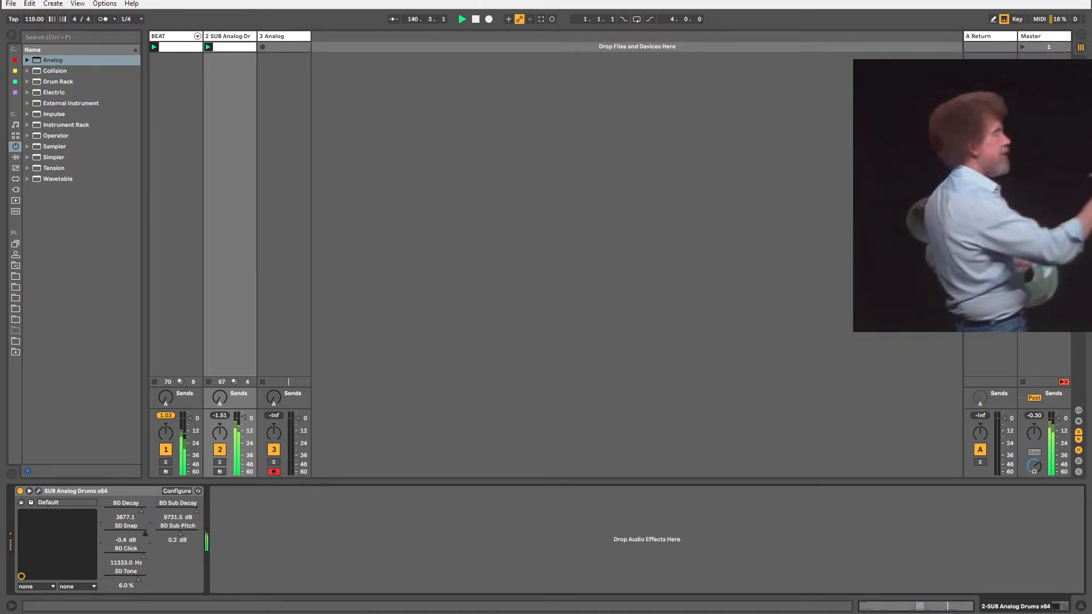
{"action": "left_click_drag", "start_coordinate": [145, 534], "coordinate": [179, 534]}
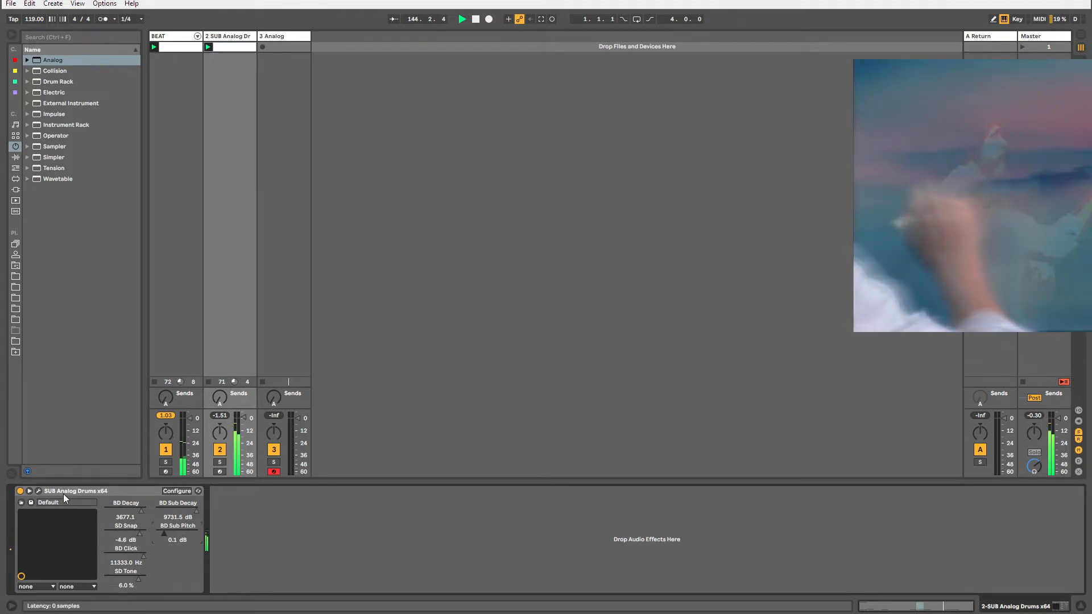
Check the full drum synth interface, close it, and fine-tune BD Sub Pitch at about 0.1.
{"action": "left_click", "coordinate": [38, 491]}
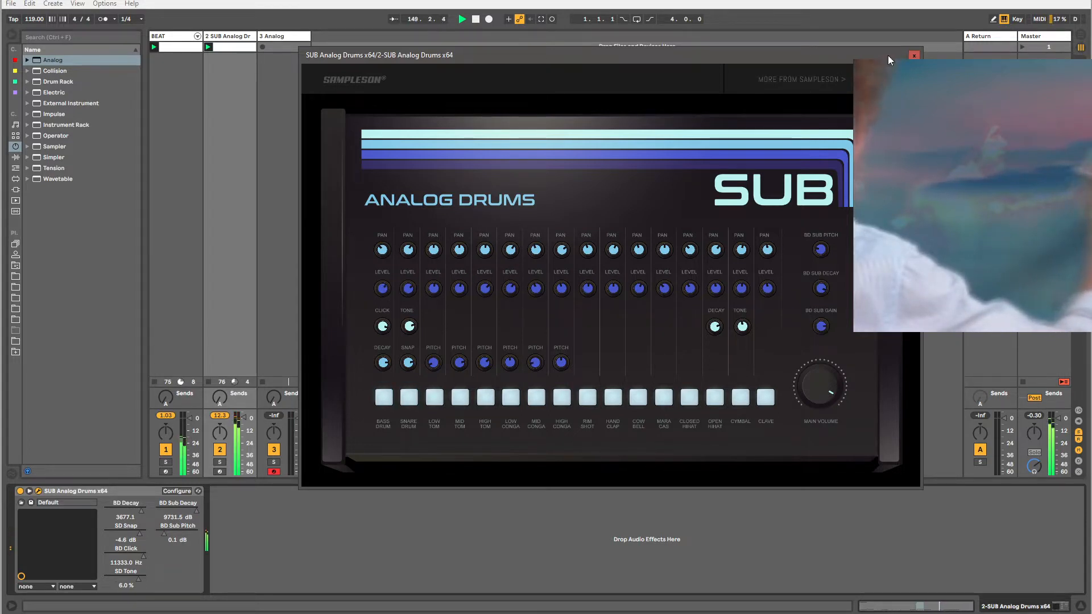
{"action": "left_click", "coordinate": [914, 56]}
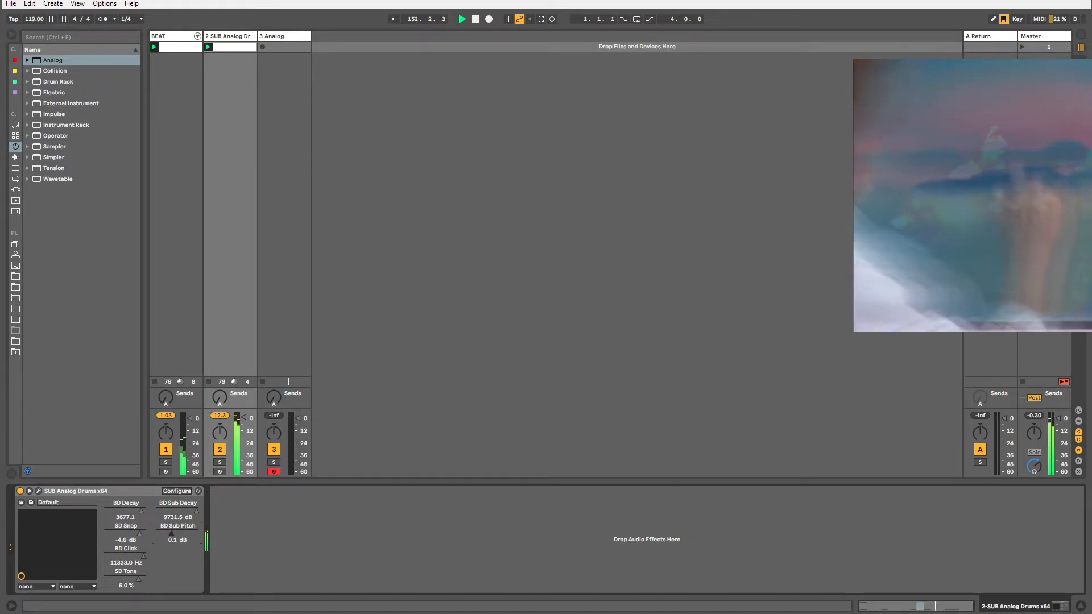
{"action": "left_click_drag", "start_coordinate": [174, 534], "coordinate": [164, 533]}
Check the BEAT track's device chain and set SD Snap on the SUB Analog Drums track to -2.0 dB.
{"action": "left_click", "coordinate": [165, 37]}
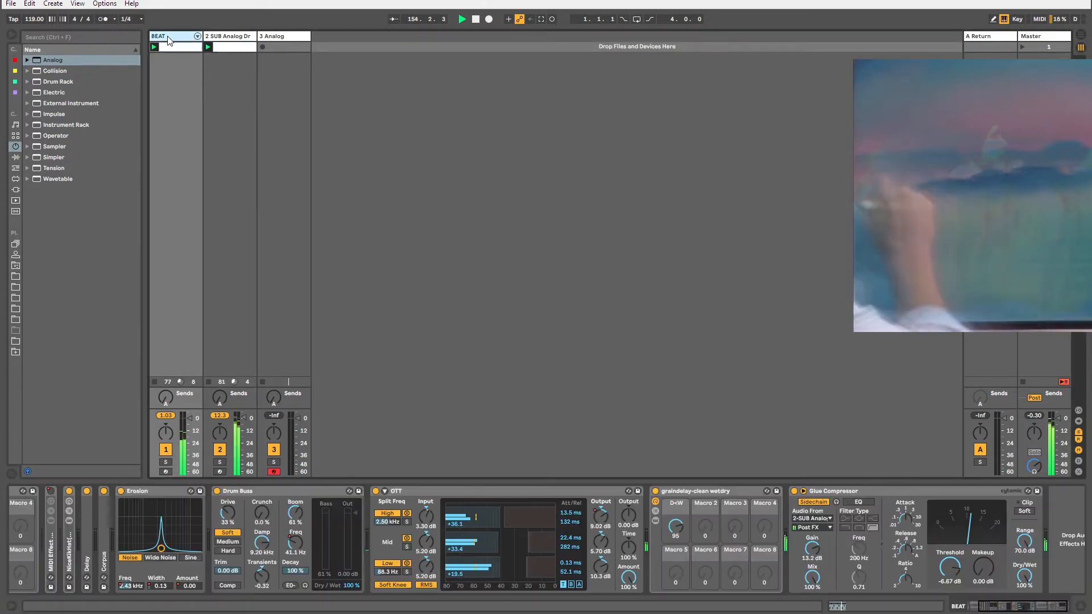
{"action": "left_click", "coordinate": [232, 37]}
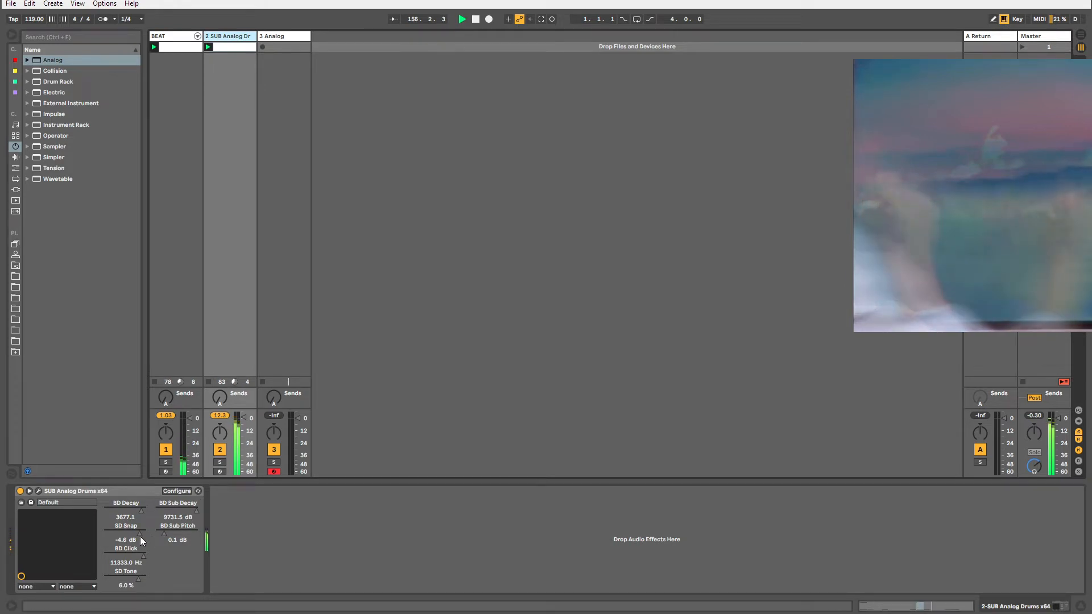
{"action": "left_click_drag", "start_coordinate": [138, 535], "coordinate": [138, 529]}
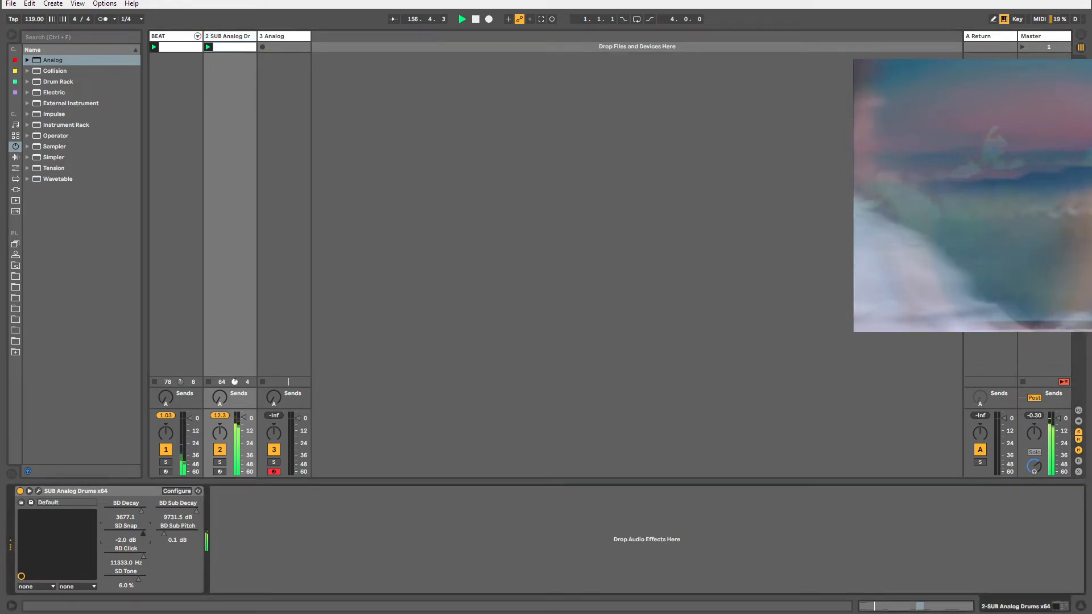
Arm the SUB Analog Drums track and overdub closed hi-hat notes on F#1 into its one-bar clip, with the drum synth's interface open.
{"action": "left_click", "coordinate": [39, 492]}
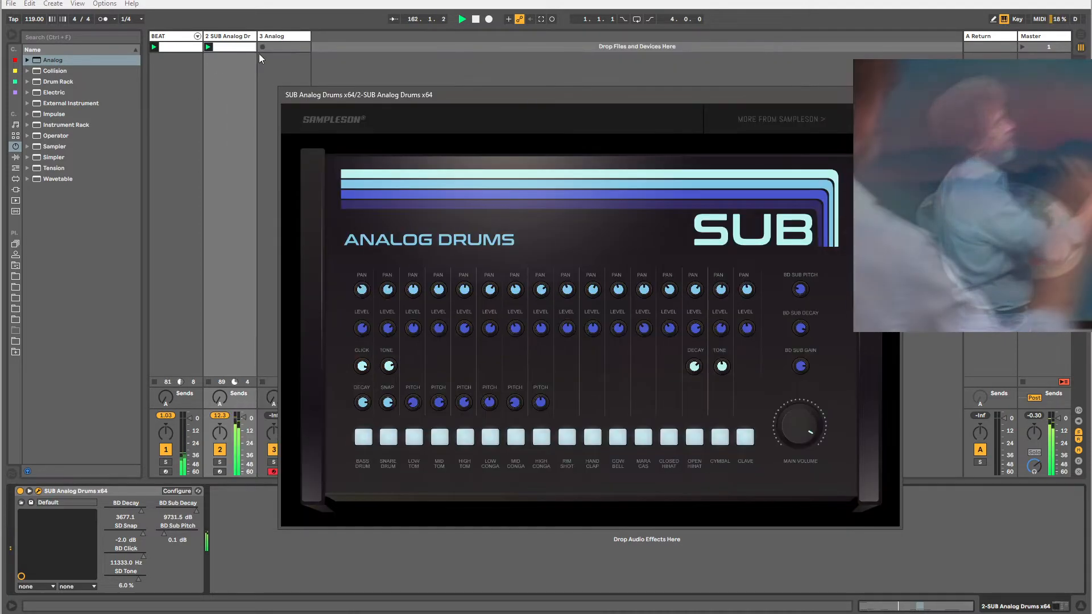
{"action": "left_click", "coordinate": [236, 47]}
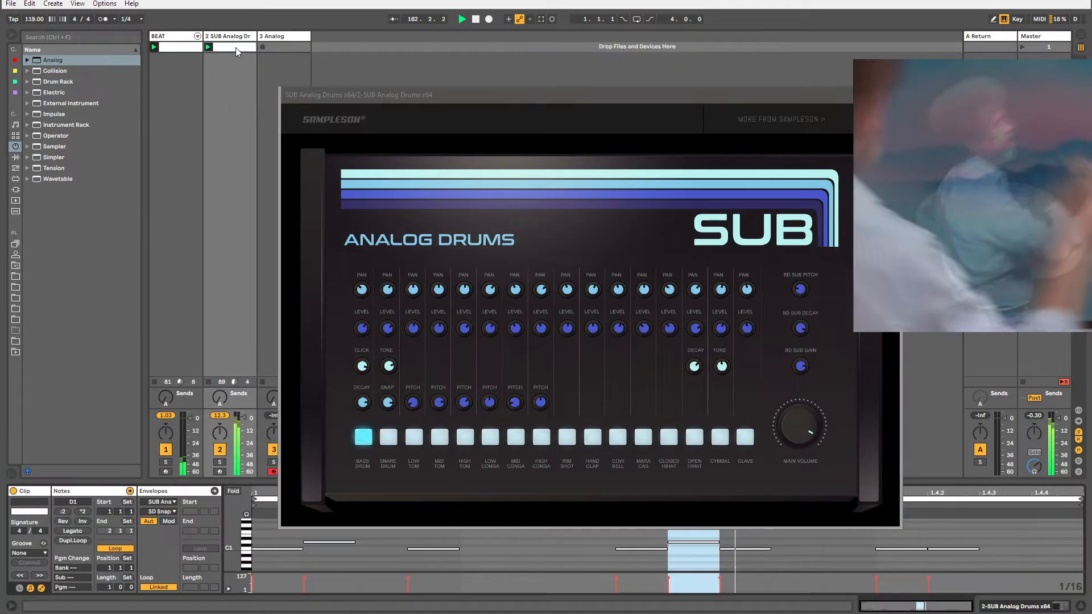
{"action": "left_click_drag", "start_coordinate": [424, 94], "coordinate": [413, 0]}
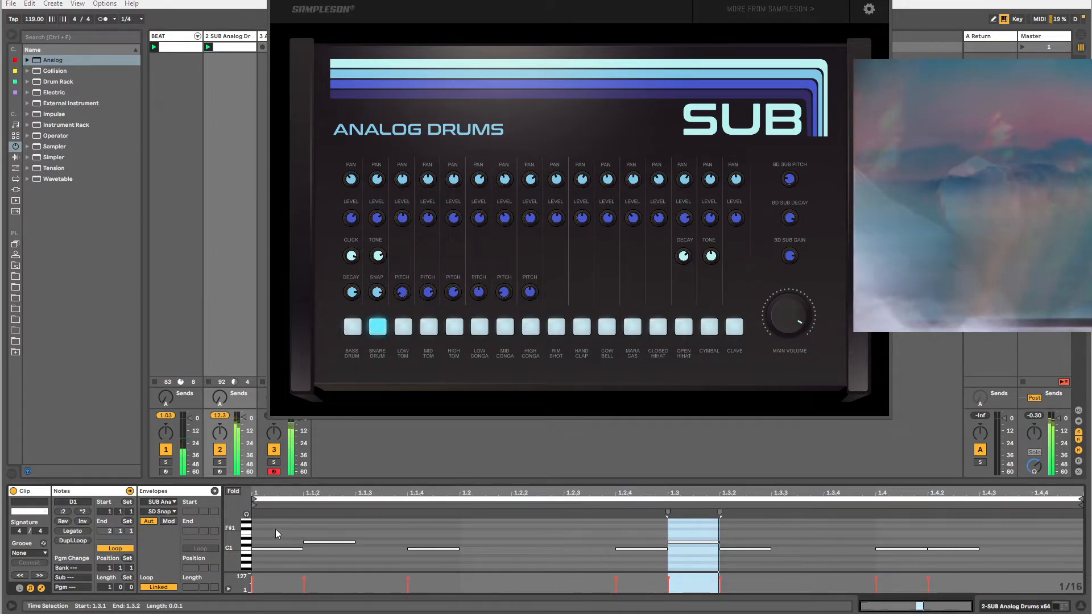
{"action": "left_click", "coordinate": [220, 472]}
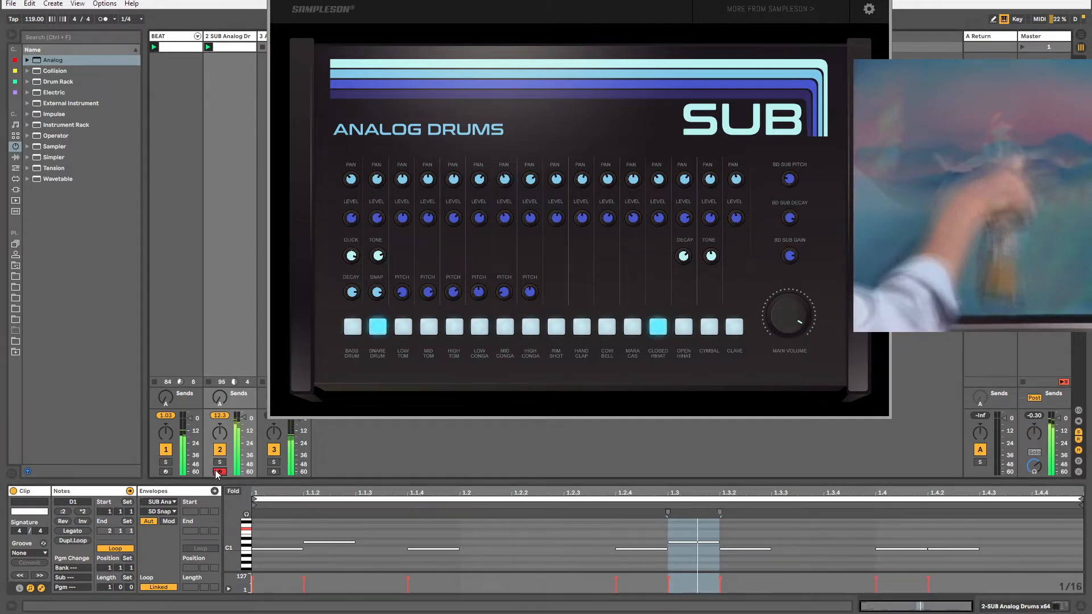
{"action": "left_click_drag", "start_coordinate": [323, 0], "coordinate": [389, 108]}
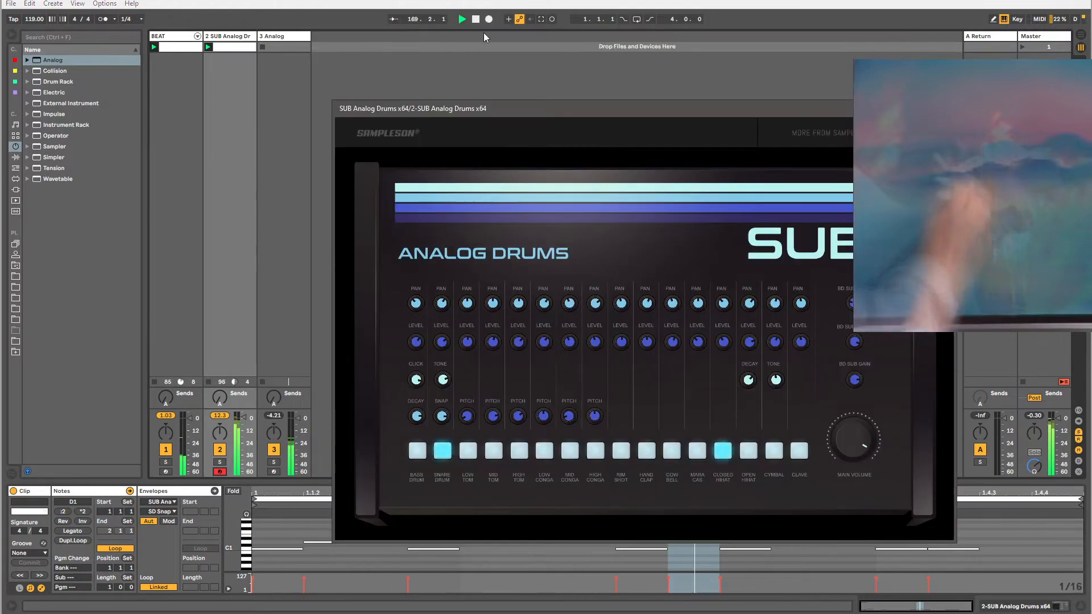
{"action": "left_click", "coordinate": [551, 19]}
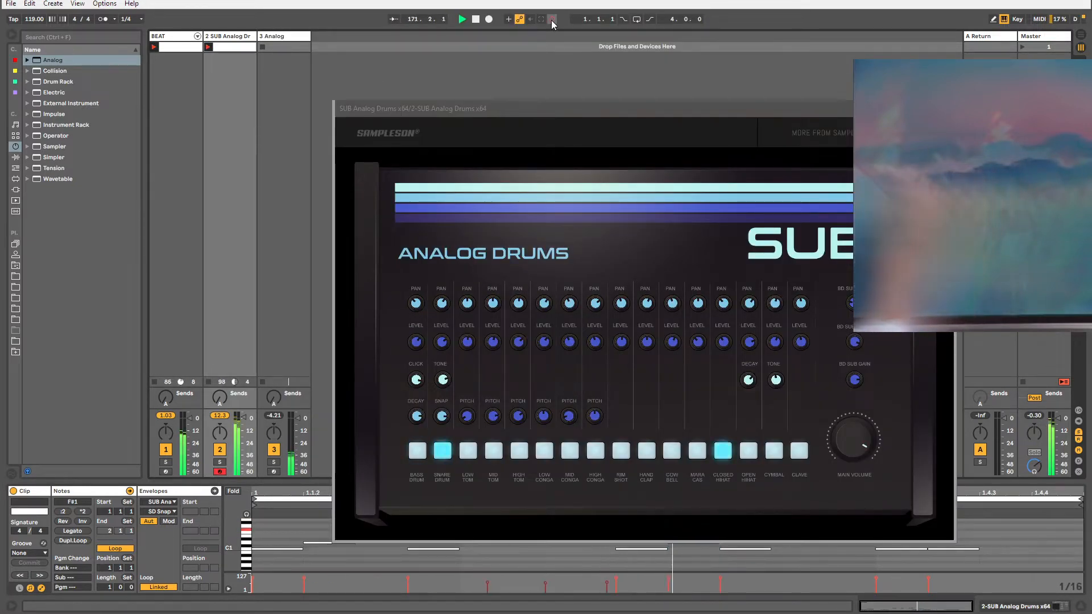
{"action": "left_click", "coordinate": [551, 19]}
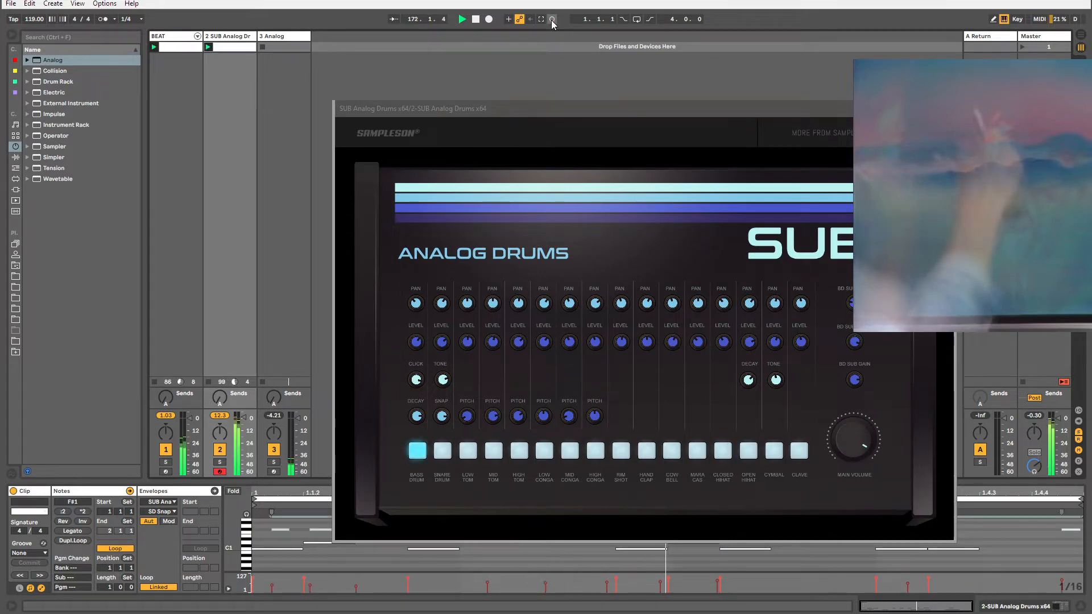
Close the drum synth's interface and, on the track's device, set BD Decay to 788.0 and BD Sub Decay to 9060.3.
{"action": "left_click_drag", "start_coordinate": [503, 109], "coordinate": [466, 54]}
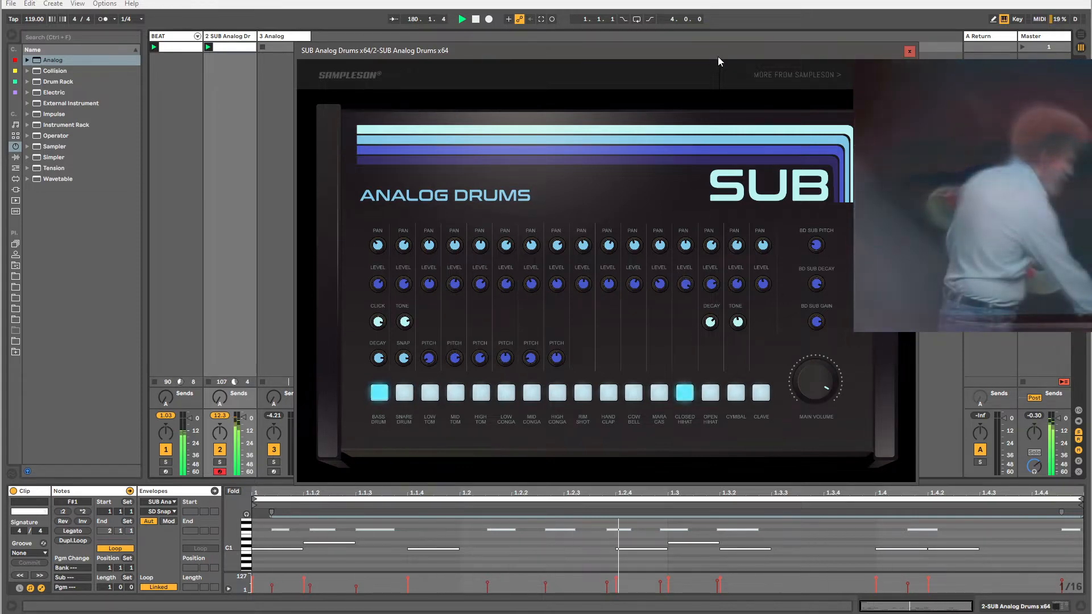
{"action": "left_click_drag", "start_coordinate": [718, 56], "coordinate": [688, 56]}
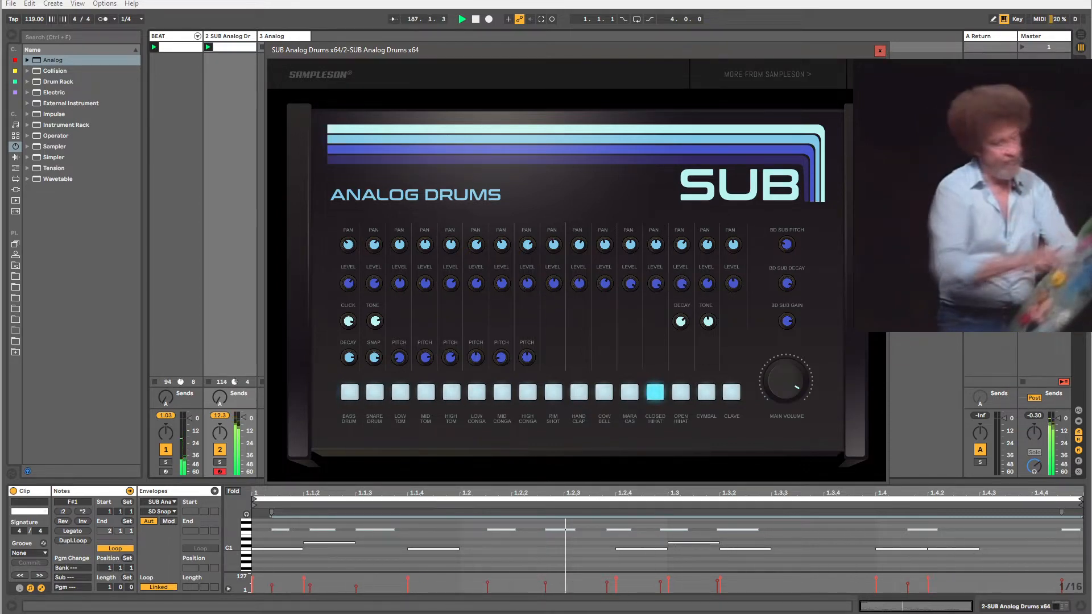
{"action": "left_click", "coordinate": [880, 51]}
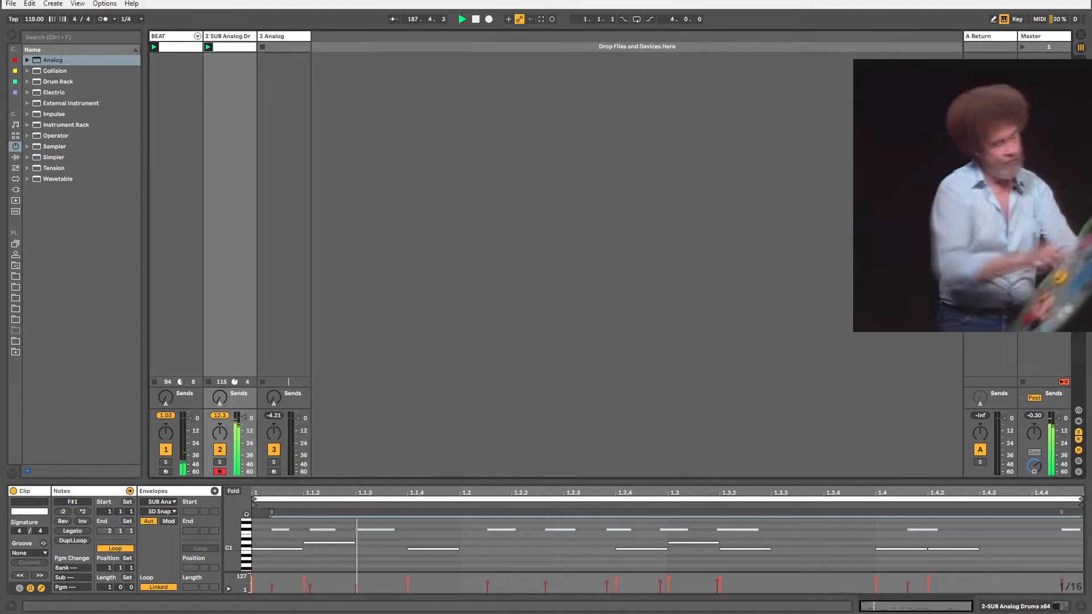
{"action": "left_click", "coordinate": [223, 38]}
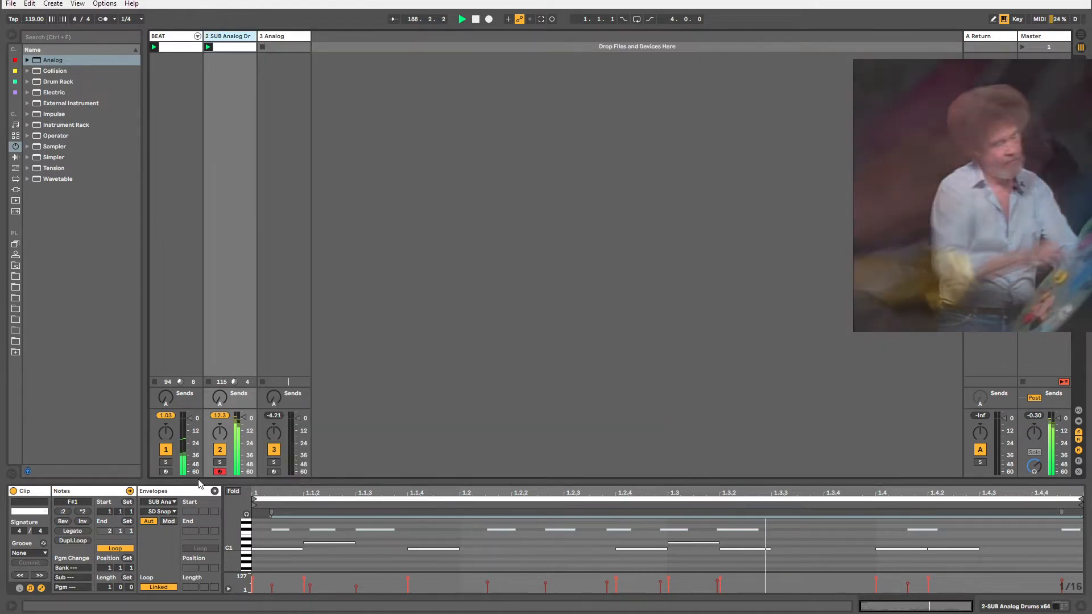
{"action": "double_click", "coordinate": [243, 41]}
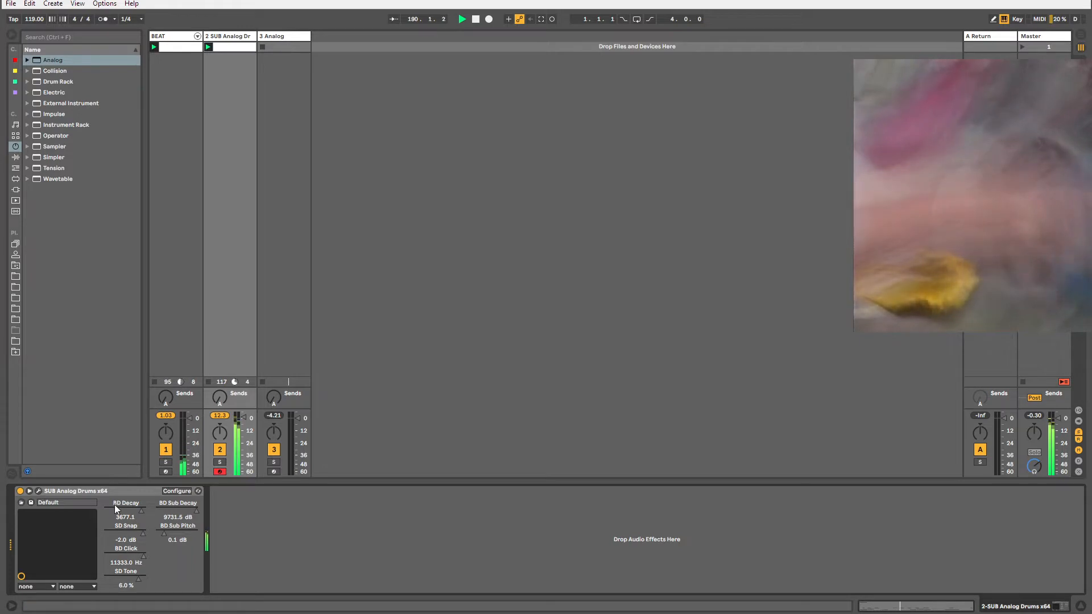
{"action": "left_click_drag", "start_coordinate": [141, 511], "coordinate": [108, 511]}
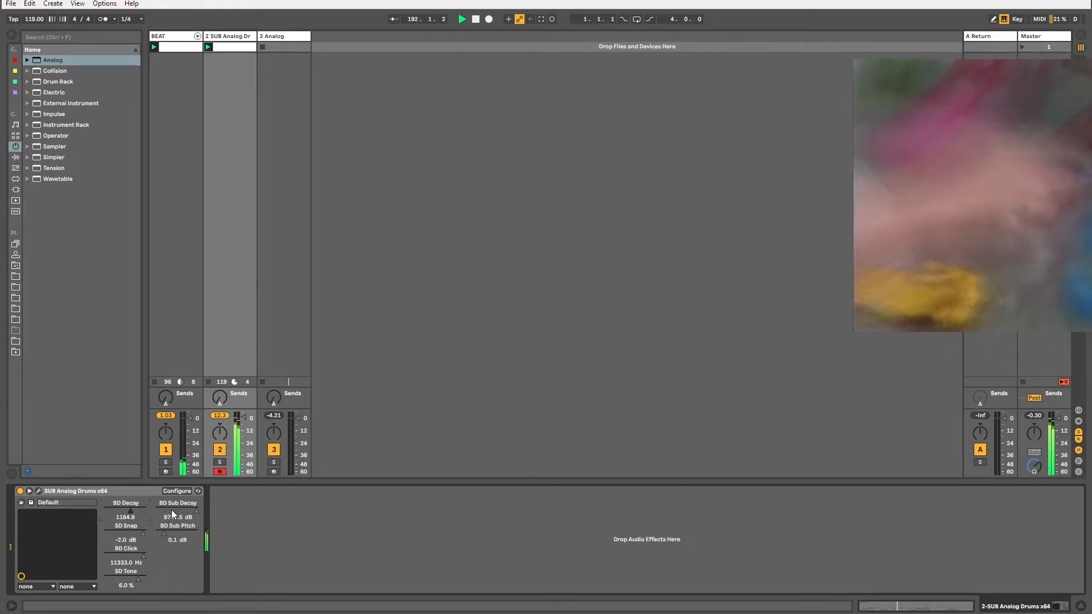
{"action": "mouse_move", "coordinate": [197, 510]}
{"action": "left_mouse_down"}
{"action": "mouse_move", "coordinate": [155, 511]}
{"action": "mouse_move", "coordinate": [197, 511]}
{"action": "left_mouse_up"}
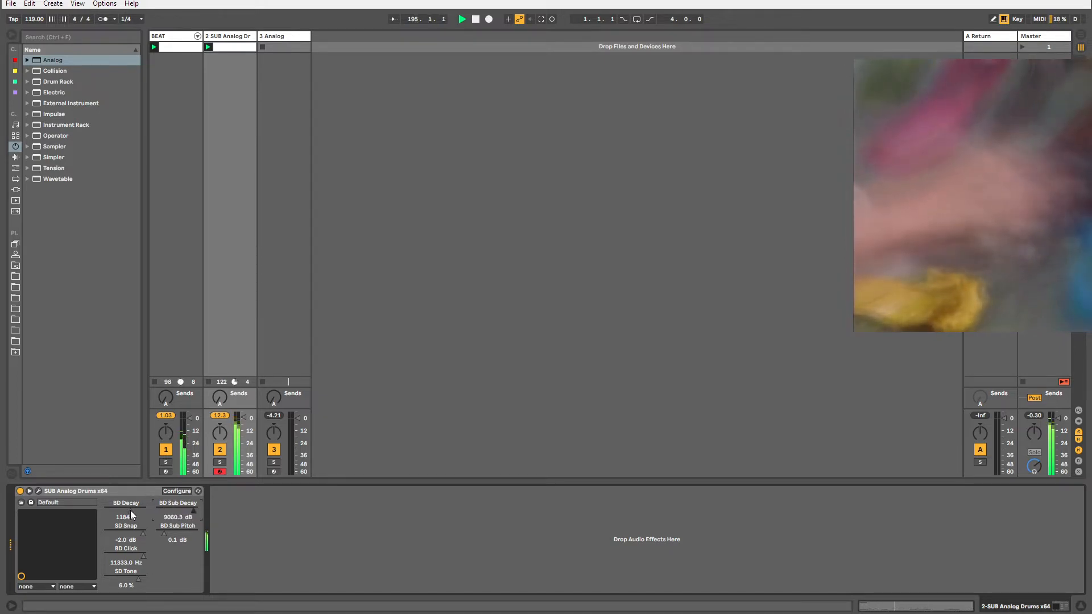
{"action": "mouse_move", "coordinate": [132, 515]}
{"action": "left_mouse_down"}
{"action": "mouse_move", "coordinate": [131, 489]}
{"action": "mouse_move", "coordinate": [125, 511]}
{"action": "left_mouse_up"}
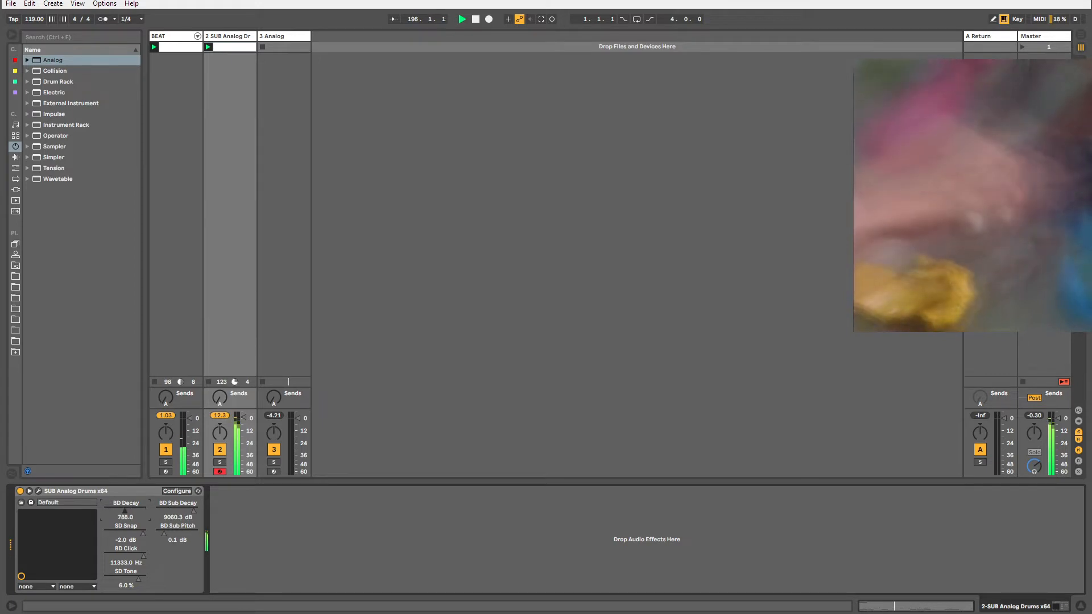
Unlink the clip's BD Decay envelope, shorten its loop to end at about 3.3.3, and record a sweep of BD Decay as automation.
{"action": "key", "text": "shift+Tab"}
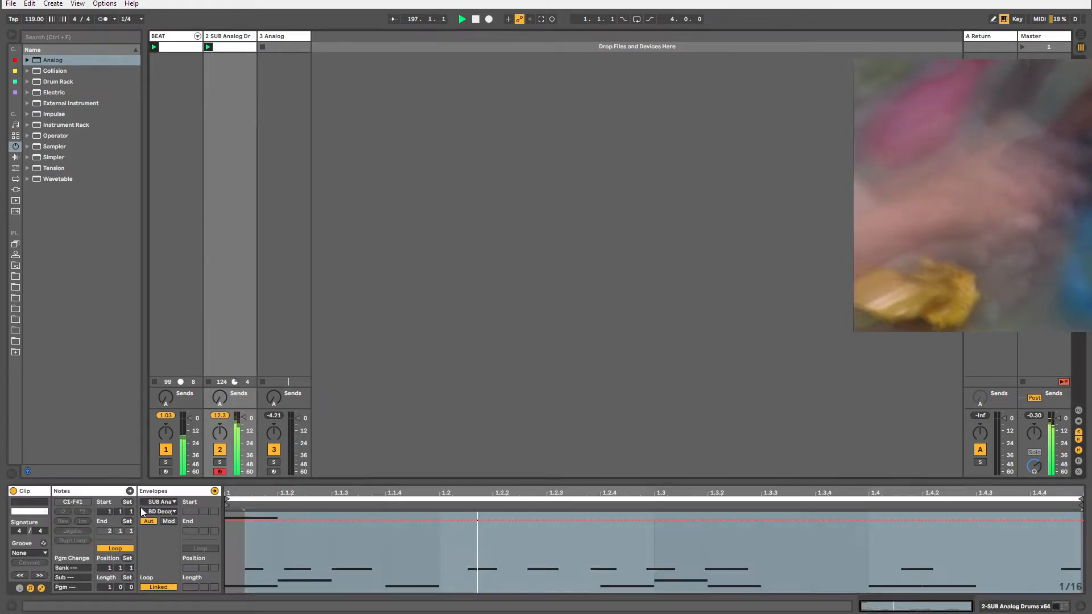
{"action": "left_click", "coordinate": [158, 587]}
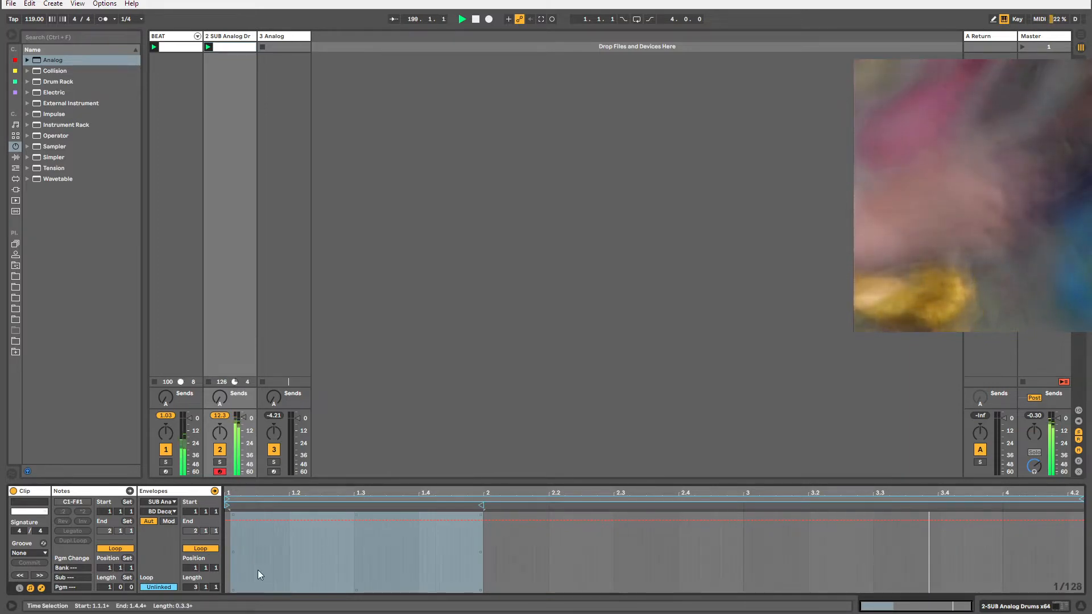
{"action": "left_click_drag", "start_coordinate": [482, 506], "coordinate": [401, 505]}
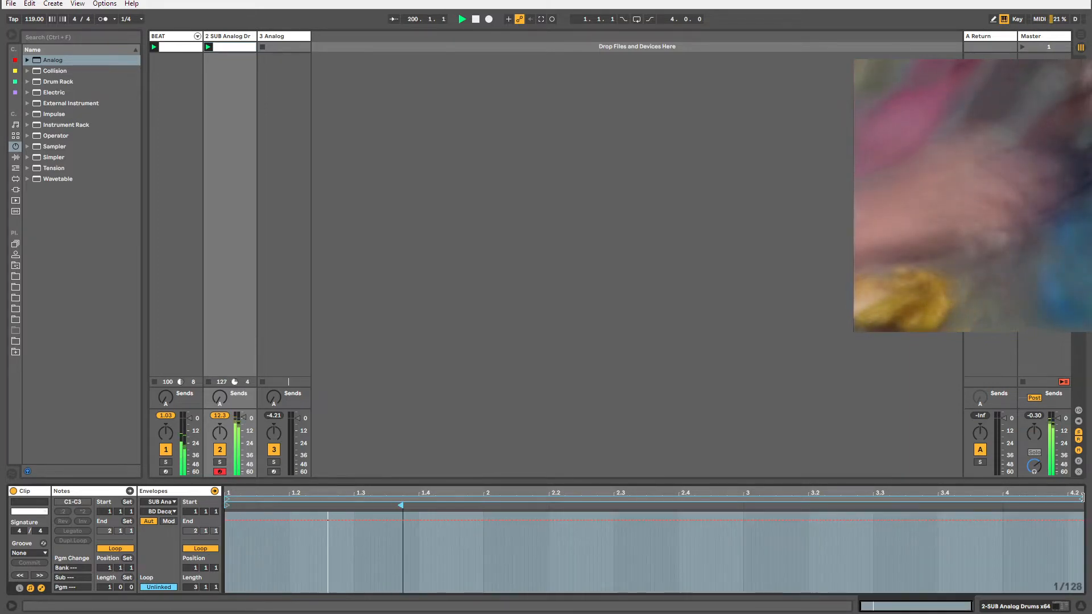
{"action": "left_click_drag", "start_coordinate": [1082, 499], "coordinate": [905, 498]}
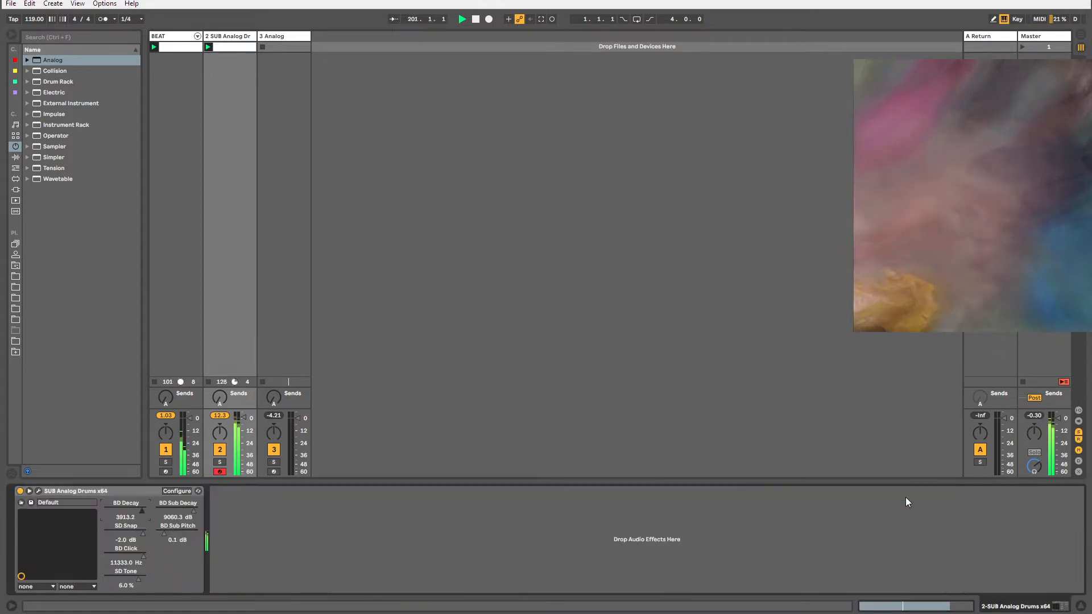
{"action": "key", "text": "shift+Tab"}
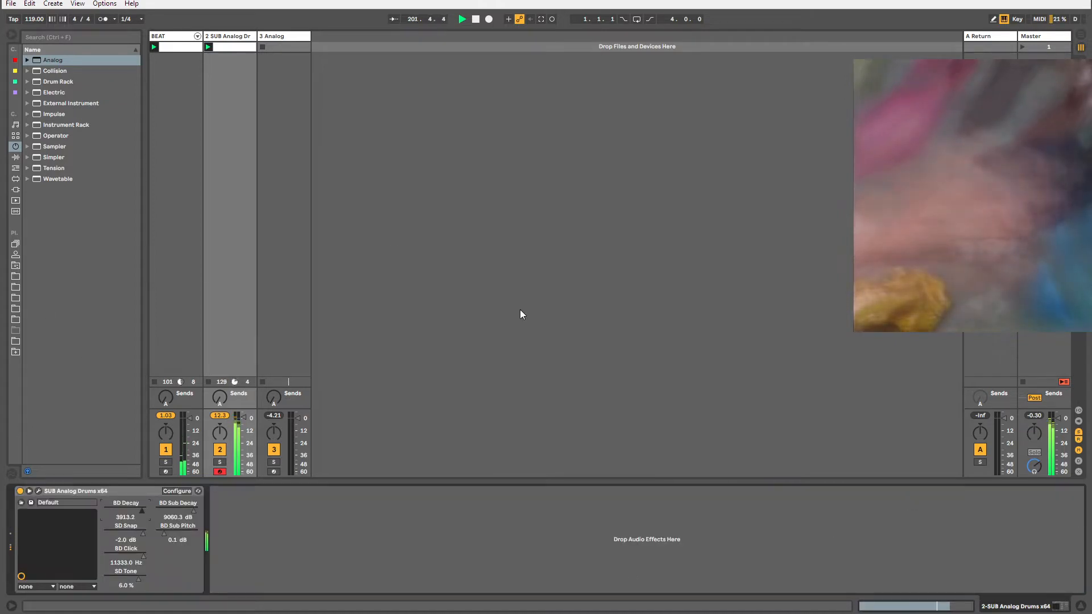
{"action": "key", "text": "ctrl+shift+F9"}
{"action": "left_click_drag", "start_coordinate": [138, 512], "coordinate": [138, 557]}
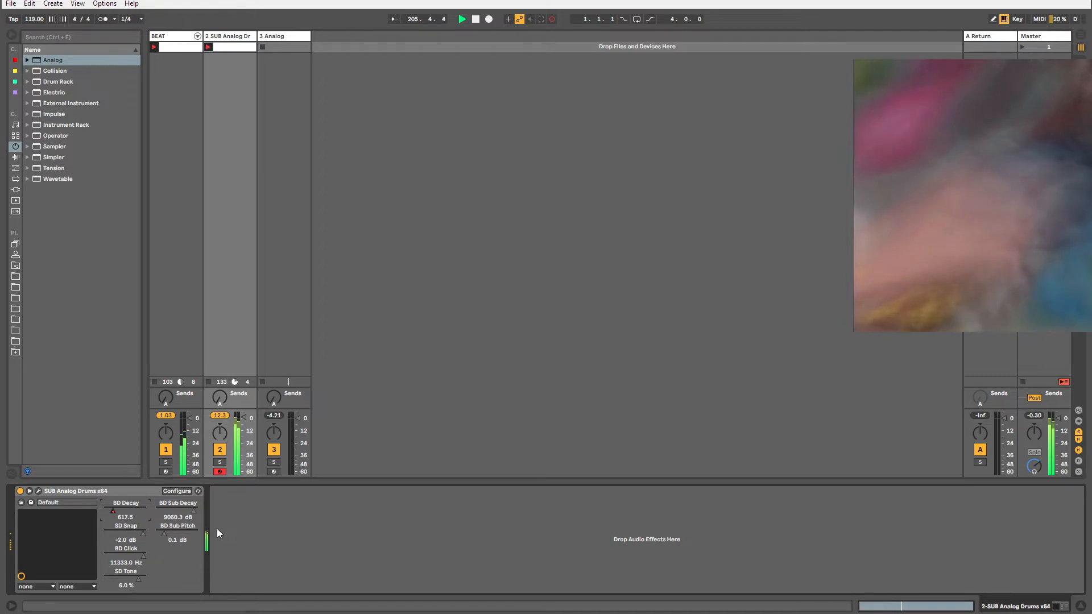
Unlink the BD Sub Decay envelope with a start at 1.1.4 and a loop ending at about 3.2.3, and record BD Sub Decay automation.
{"action": "key", "text": "shift+Tab"}
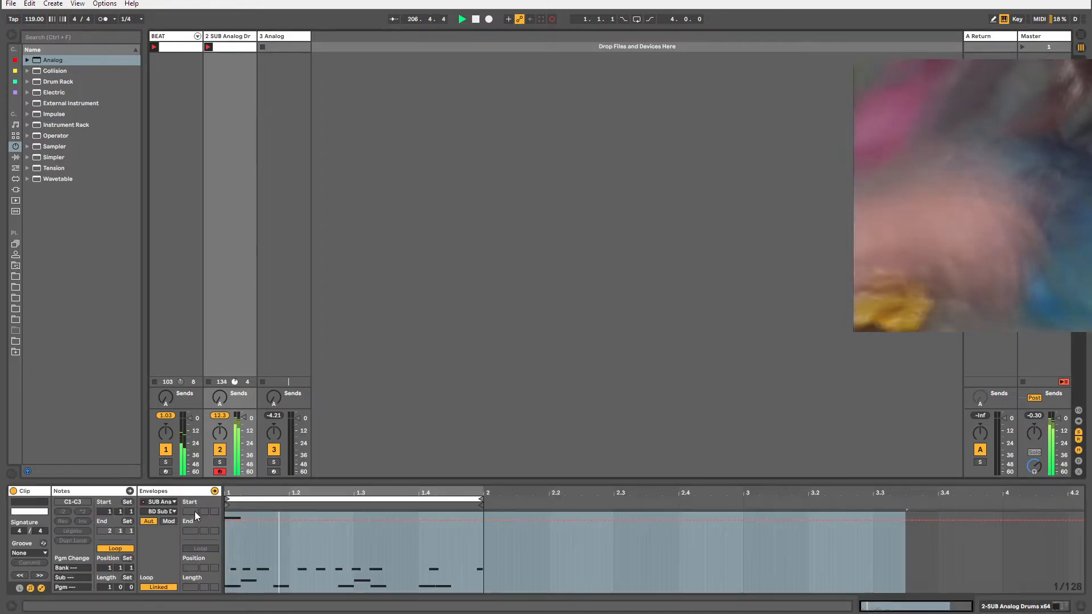
{"action": "left_click", "coordinate": [157, 587]}
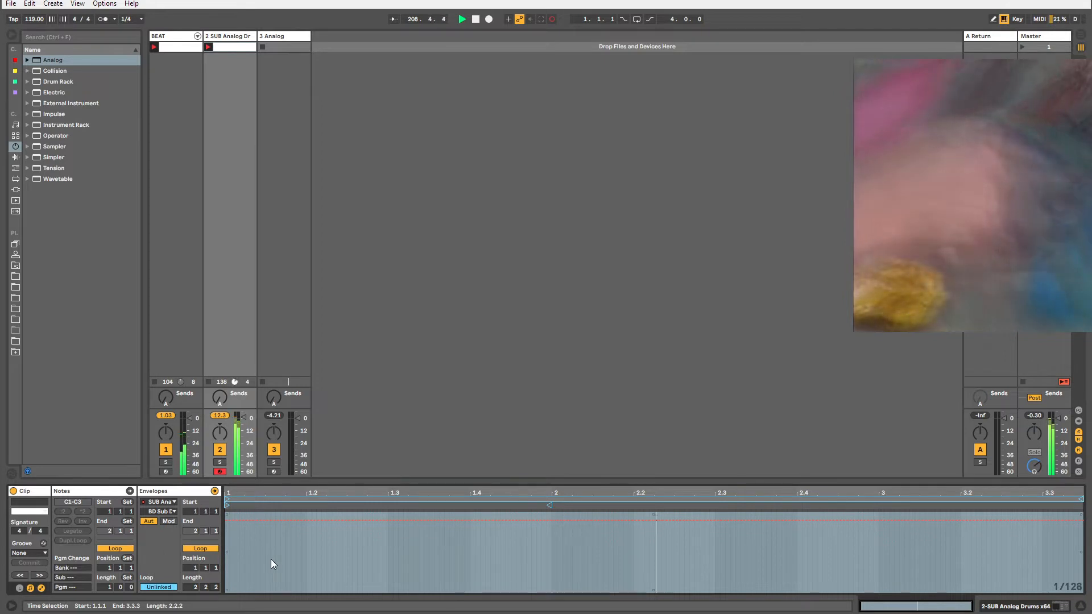
{"action": "left_click_drag", "start_coordinate": [227, 504], "coordinate": [295, 505]}
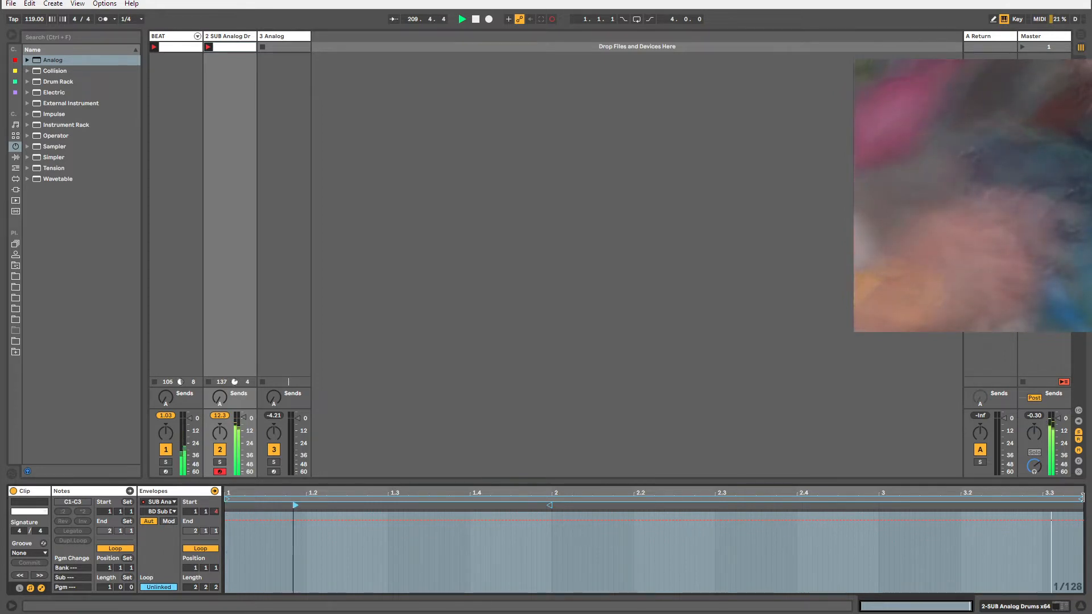
{"action": "left_click_drag", "start_coordinate": [1082, 497], "coordinate": [1003, 498]}
{"action": "key", "text": "shift+Tab"}
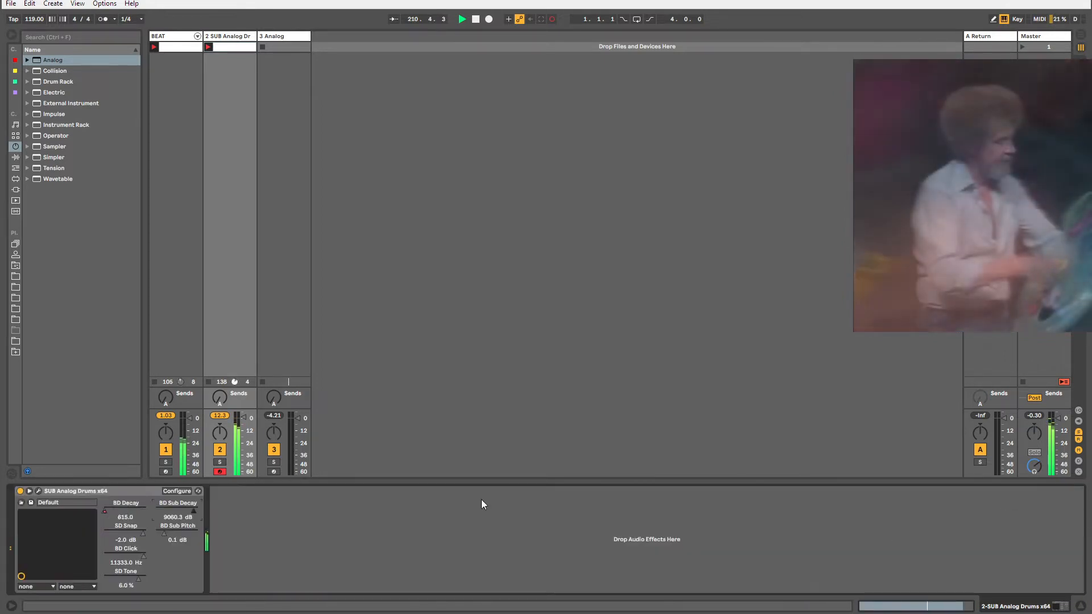
{"action": "left_click_drag", "start_coordinate": [194, 510], "coordinate": [162, 509]}
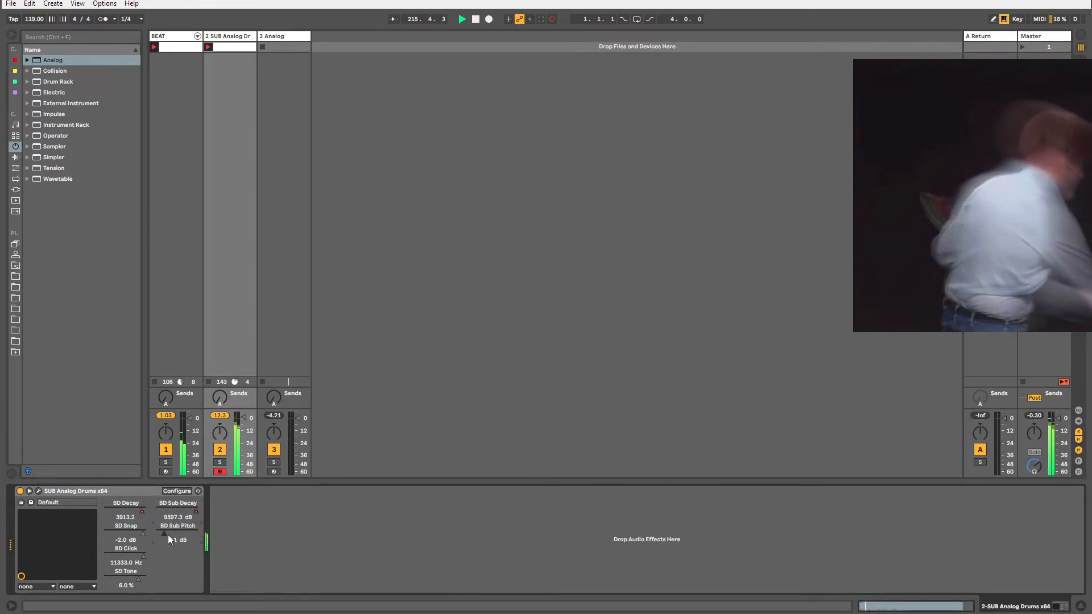
Unlink the BD Sub Pitch envelope from the clip loop, start it at about 3.2.2, and record BD Sub Pitch automation.
{"action": "key", "text": "shift+Tab"}
{"action": "left_click", "coordinate": [158, 587]}
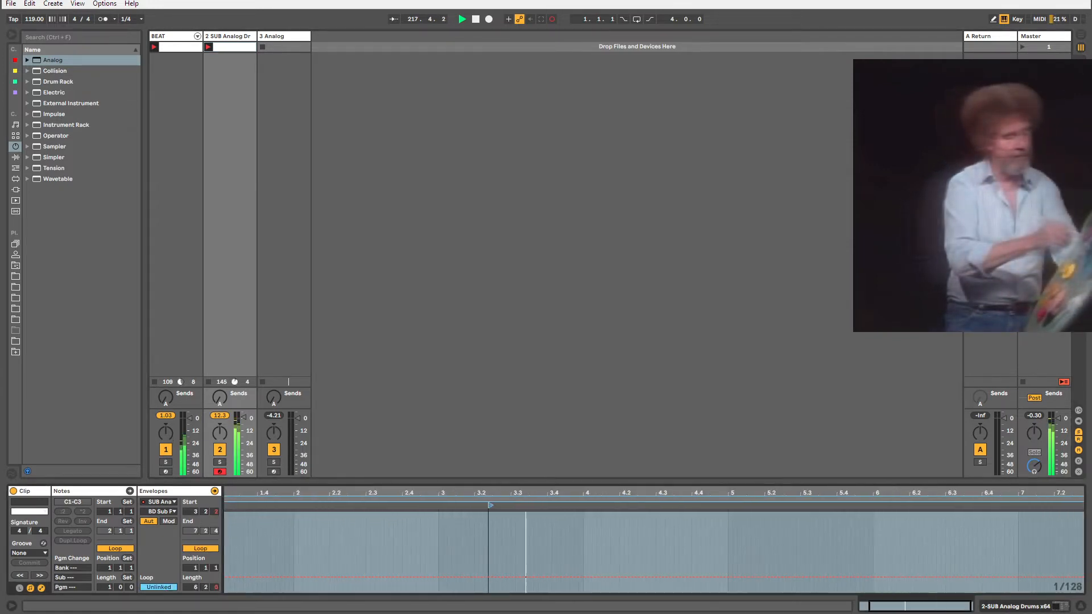
{"action": "key", "text": "shift+Tab"}
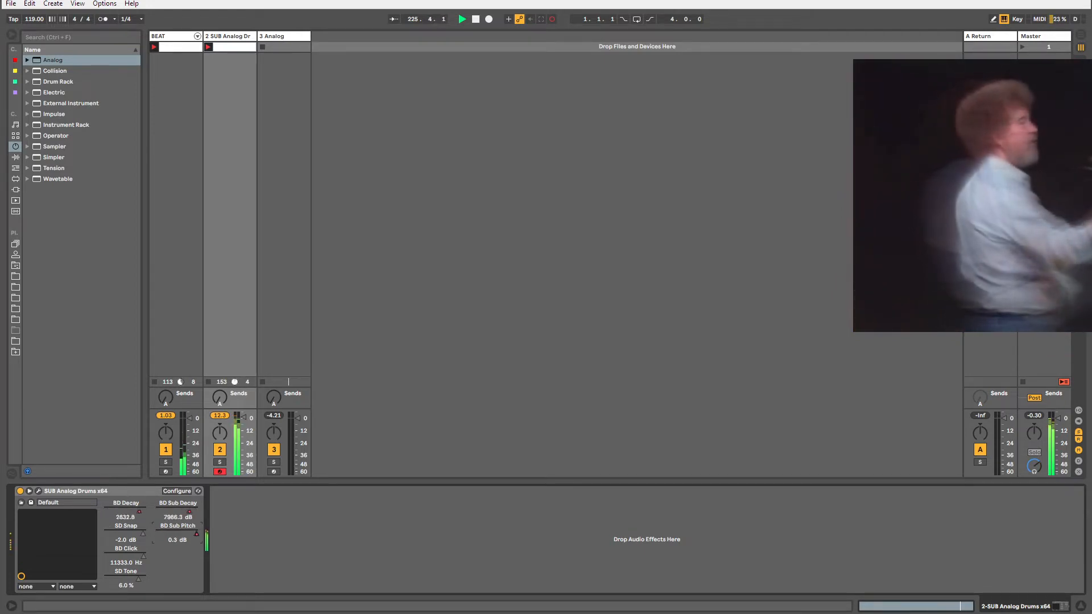
Unlink the SD Snap envelope, start it at 4.1.4 with its loop ending just before bar 5, and record SD Snap automation.
{"action": "right_click", "coordinate": [142, 535]}
{"action": "left_click", "coordinate": [143, 537]}
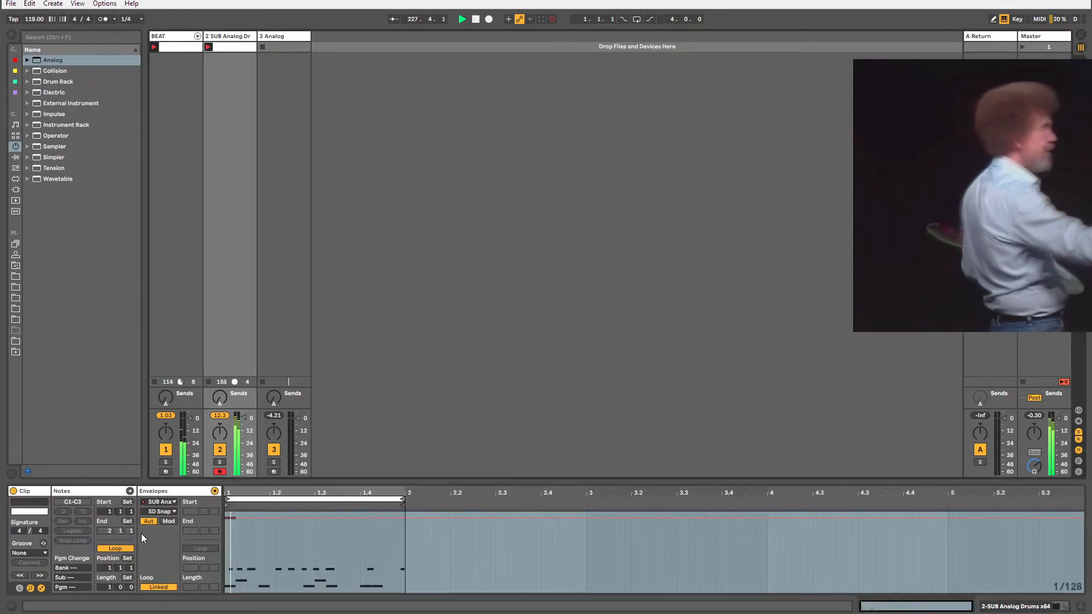
{"action": "left_click", "coordinate": [159, 587]}
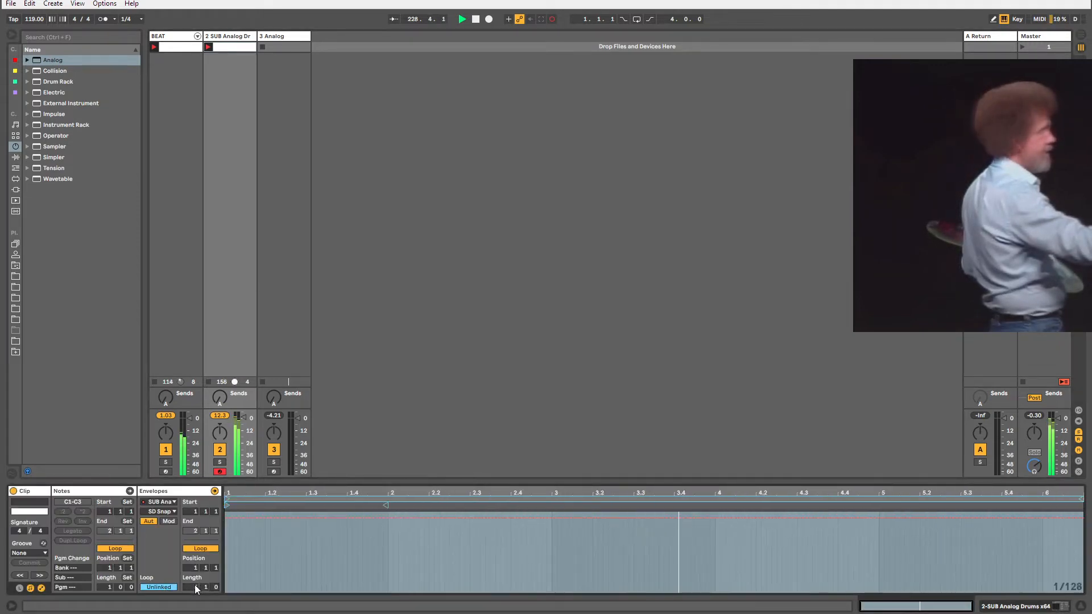
{"action": "left_click_drag", "start_coordinate": [227, 505], "coordinate": [752, 505]}
{"action": "left_click_drag", "start_coordinate": [1082, 500], "coordinate": [878, 499]}
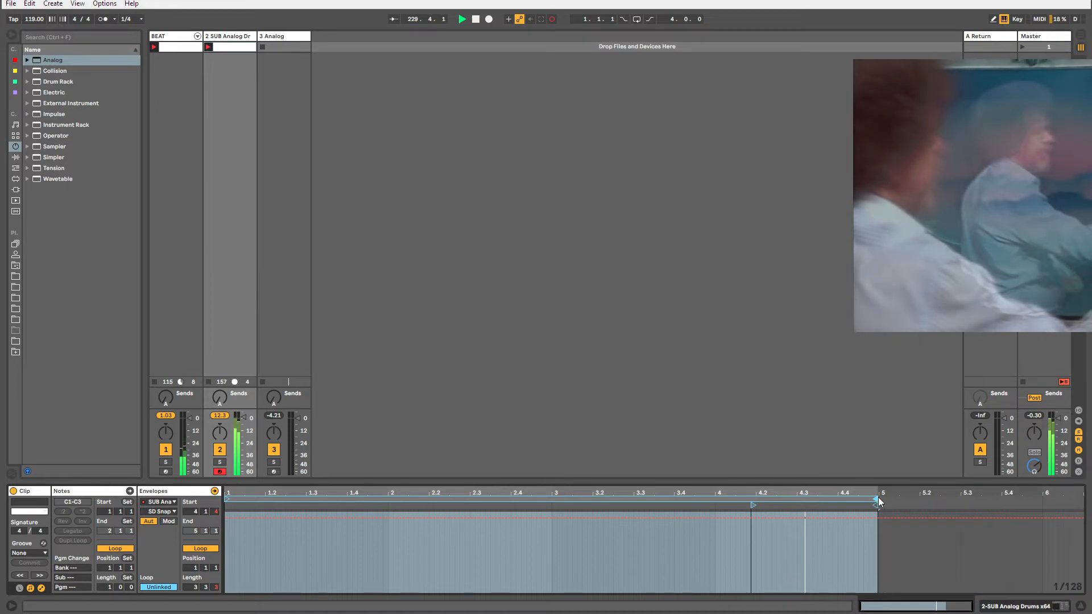
{"action": "key", "text": "shift+Tab"}
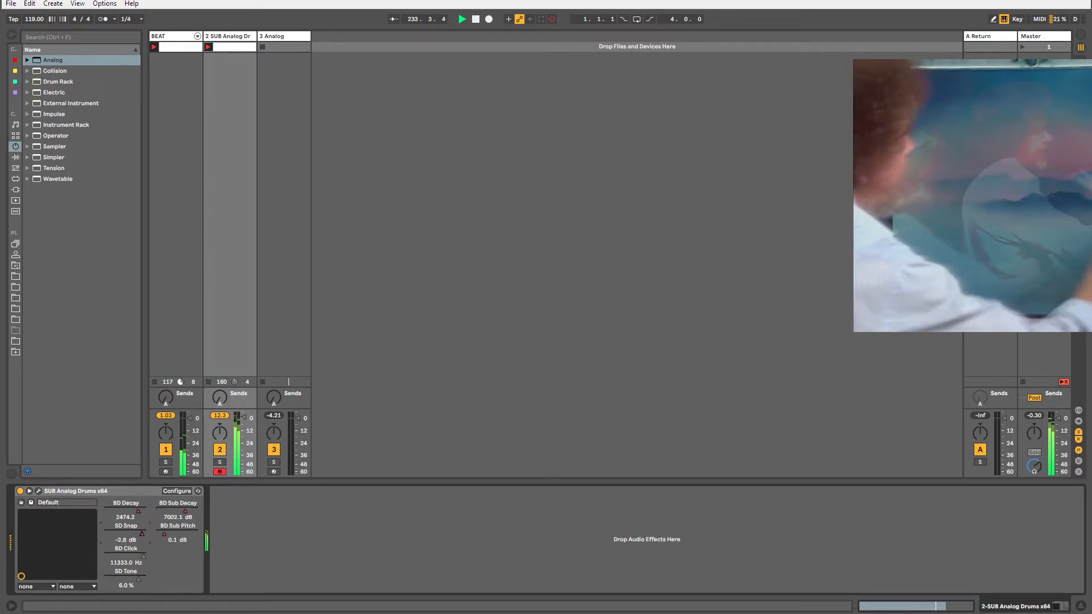
Unlink the BD Click envelope, change its loop length and move its start marker forward, and record a downward sweep of BD Click.
{"action": "left_click", "coordinate": [144, 557]}
{"action": "key", "text": "shift+Tab"}
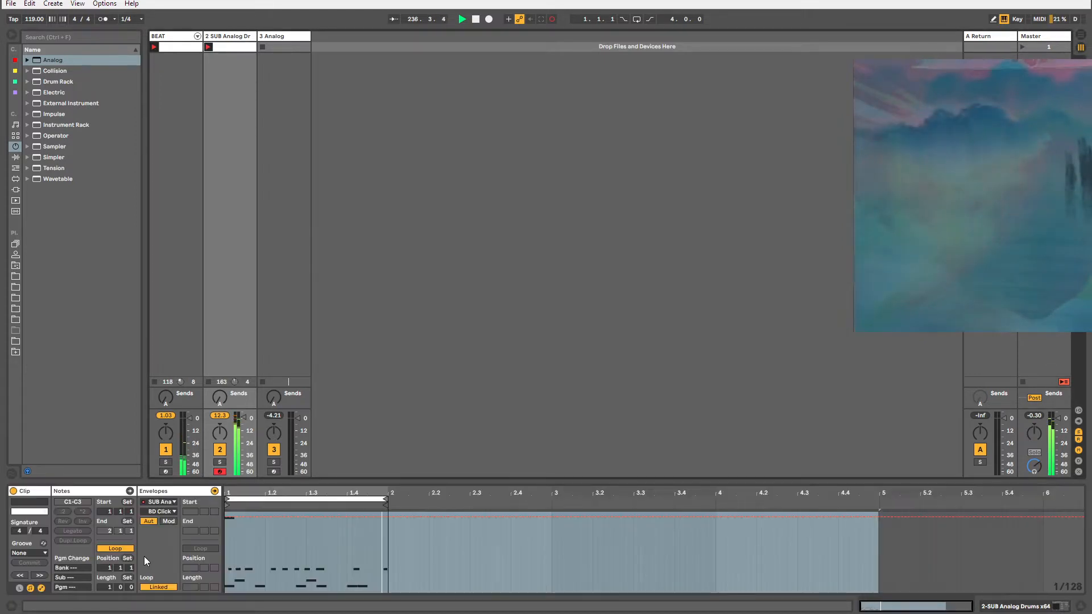
{"action": "left_click", "coordinate": [162, 586]}
{"action": "left_click_drag", "start_coordinate": [196, 587], "coordinate": [197, 575]}
{"action": "left_click_drag", "start_coordinate": [227, 505], "coordinate": [292, 506]}
{"action": "key", "text": "shift+Tab"}
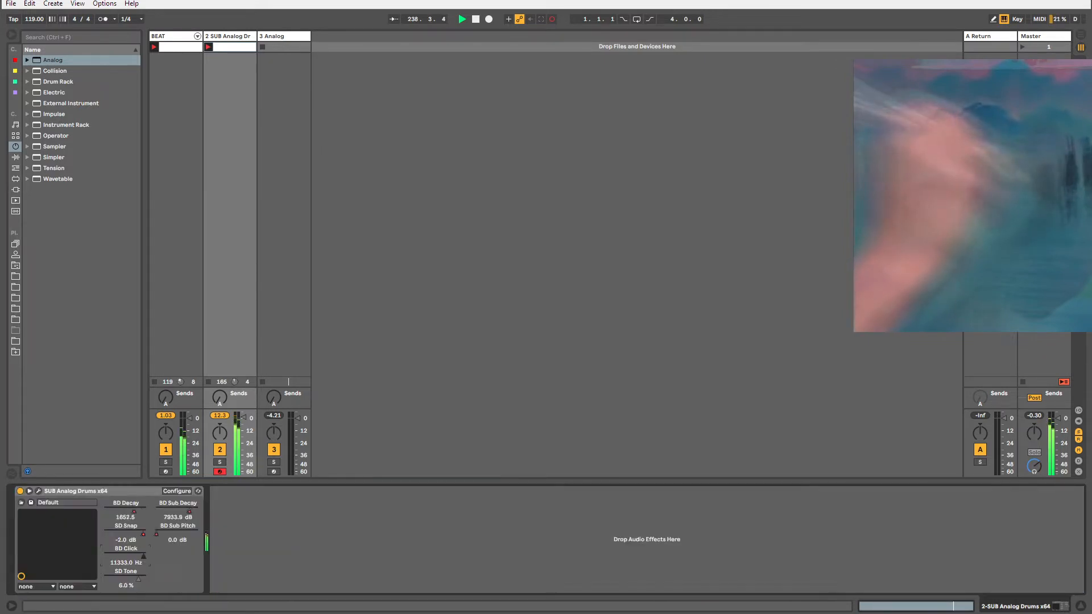
{"action": "left_click_drag", "start_coordinate": [144, 553], "coordinate": [128, 553]}
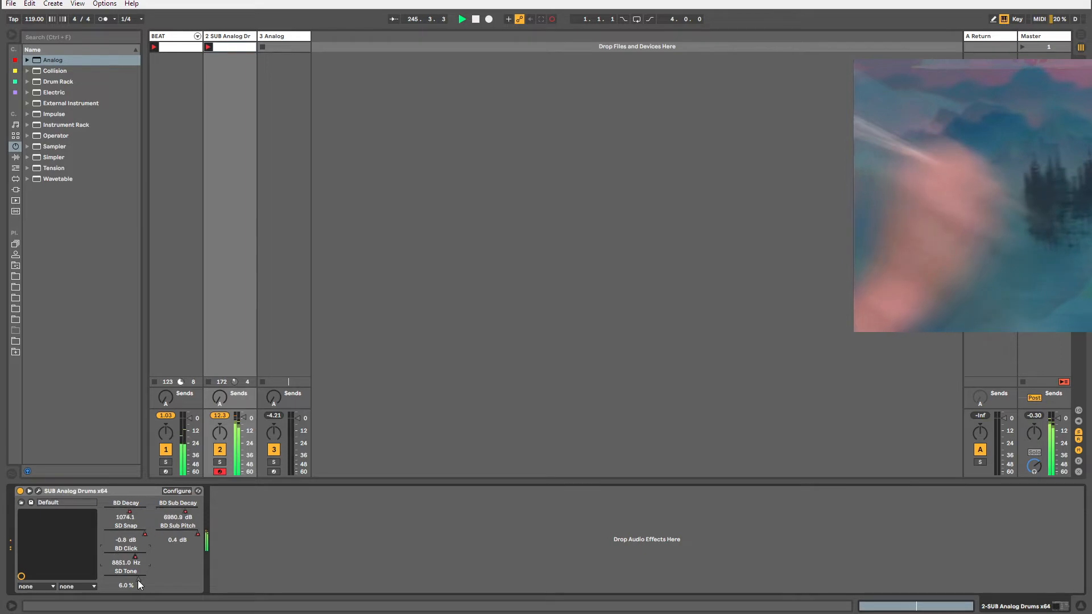
Unlink the SD Tone envelope, change its loop length, move its start marker to beat 1.2, record SD Tone automation and disarm the track.
{"action": "key", "text": "shift+Tab"}
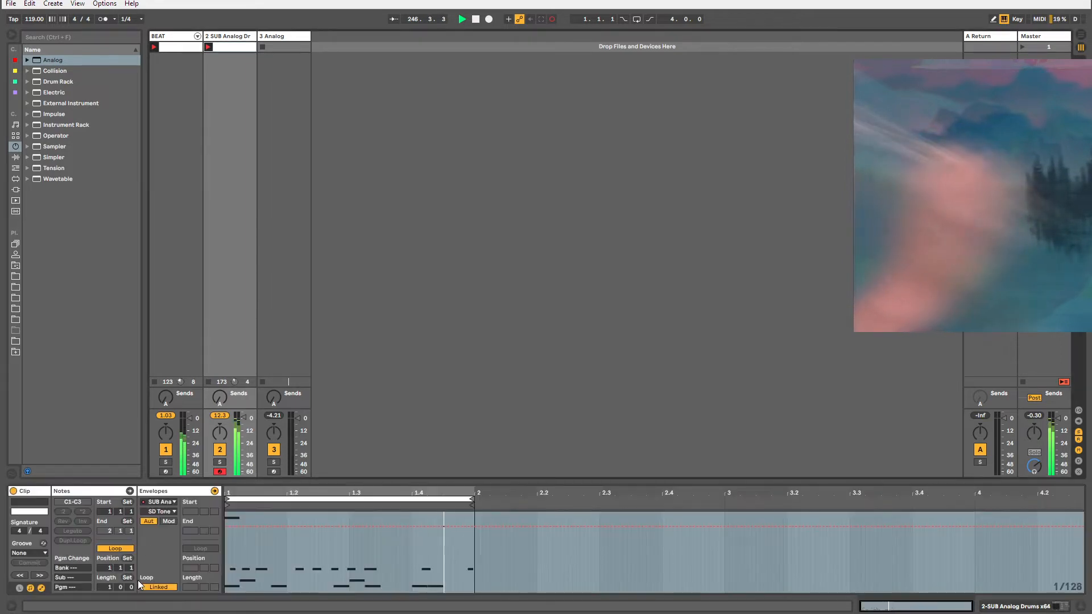
{"action": "left_click", "coordinate": [161, 586]}
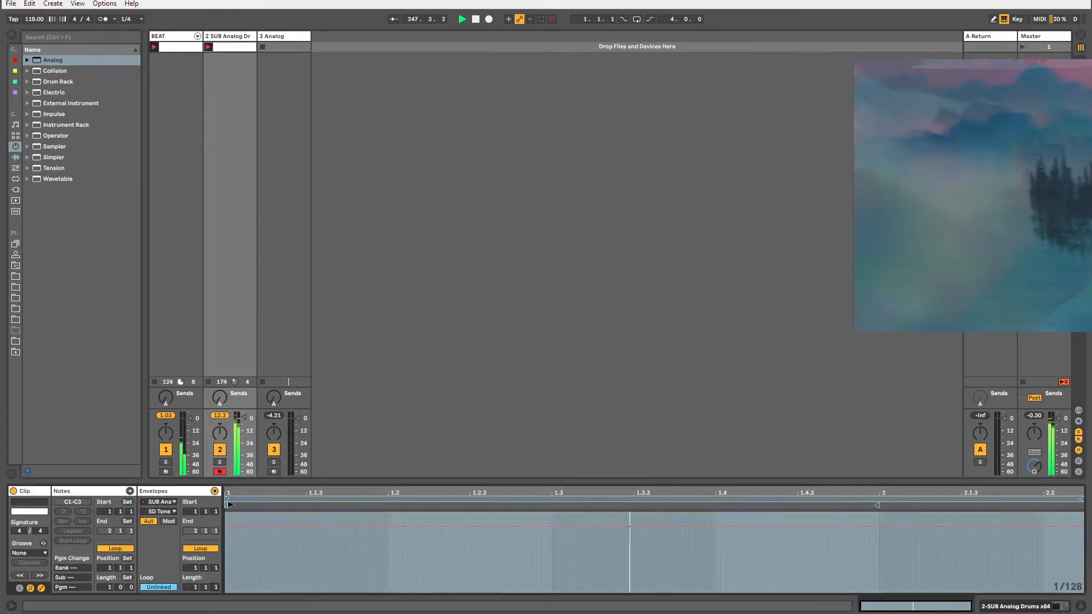
{"action": "left_click_drag", "start_coordinate": [1081, 499], "coordinate": [1090, 498]}
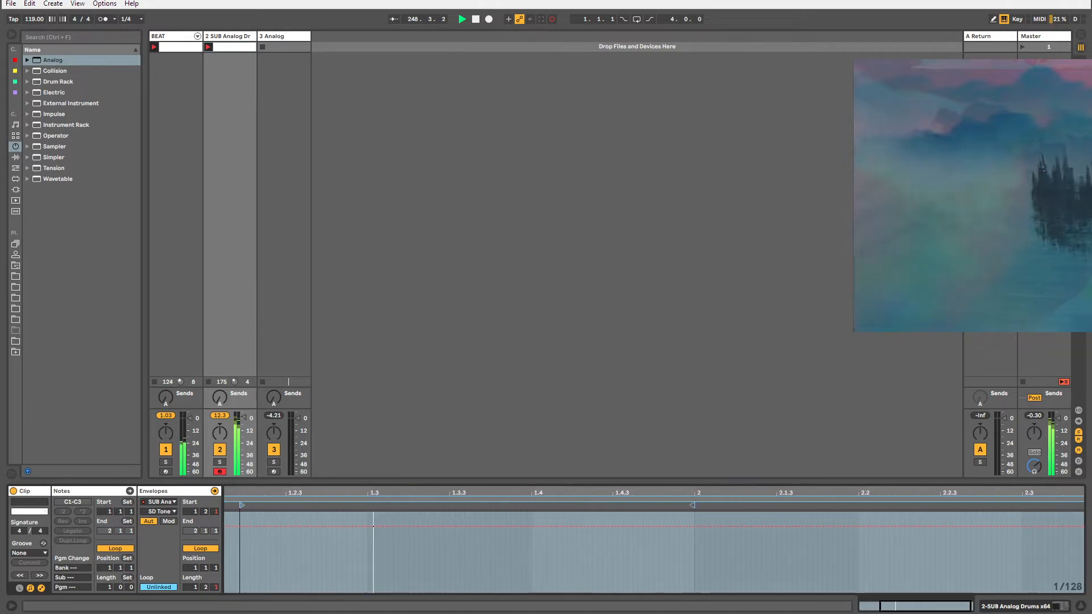
{"action": "key", "text": "shift+Tab"}
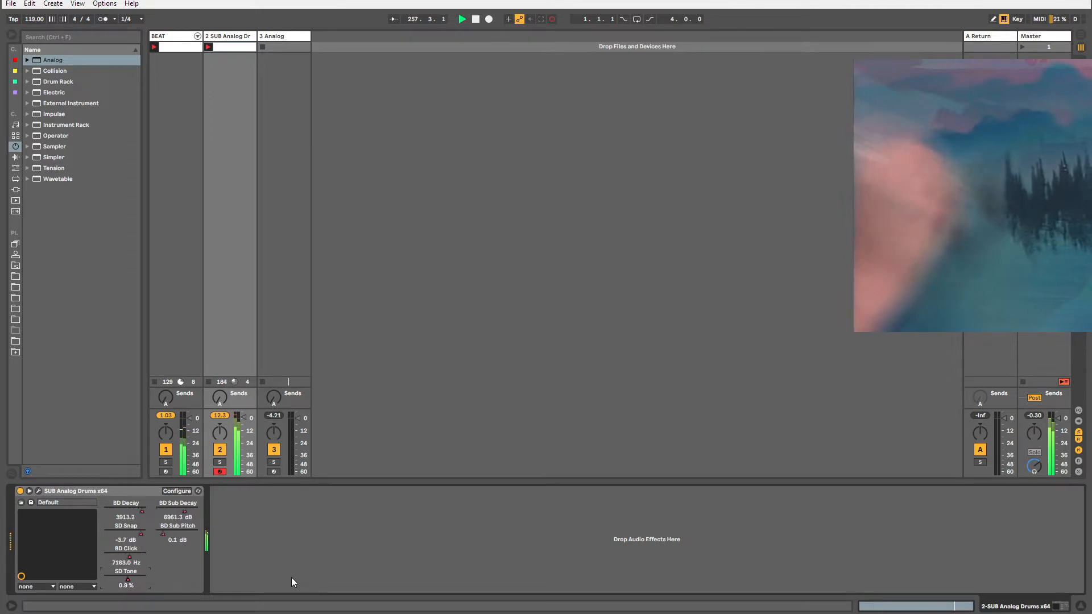
{"action": "left_click", "coordinate": [221, 472]}
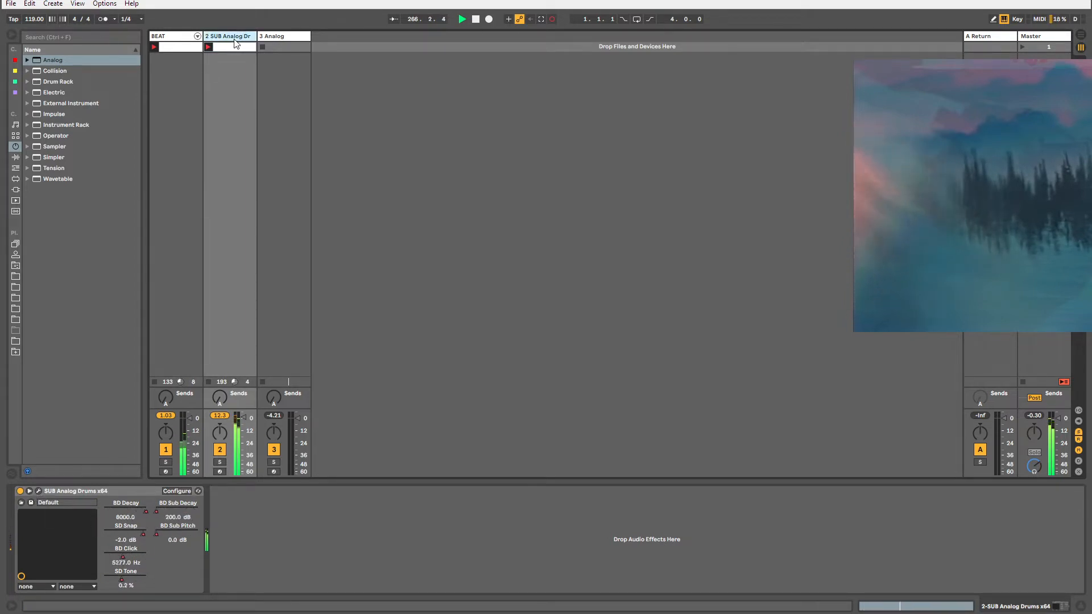
Insert a MIDI track after the SUB Analog Drums track and create an empty clip in its first slot.
{"action": "key", "text": "ctrl+shift+t"}
{"action": "double_click", "coordinate": [274, 46]}
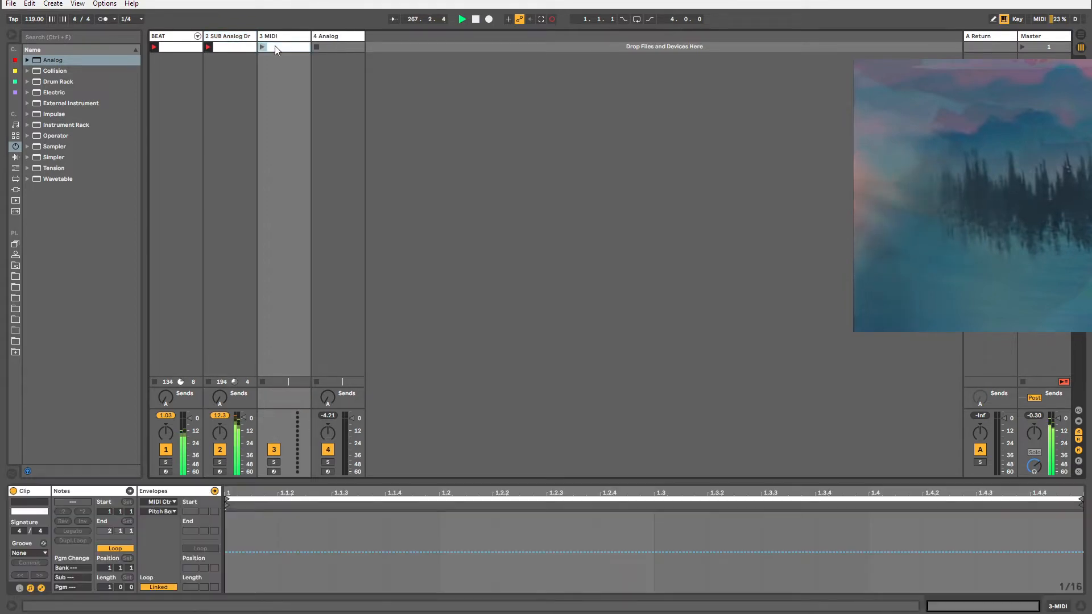
{"action": "double_click", "coordinate": [232, 37]}
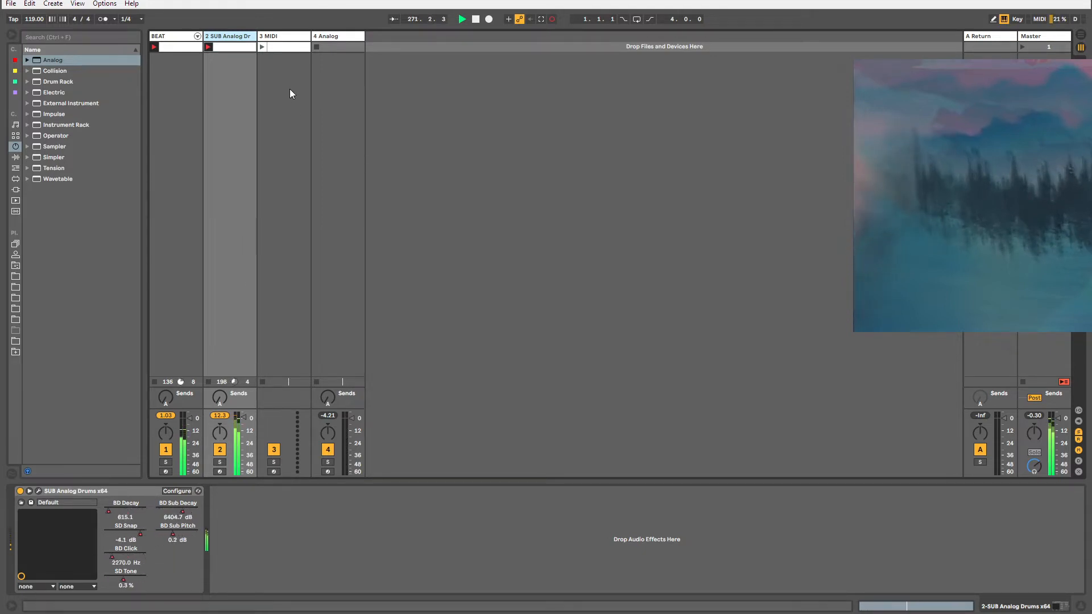
{"action": "left_click", "coordinate": [281, 38]}
{"action": "left_click", "coordinate": [237, 37]}
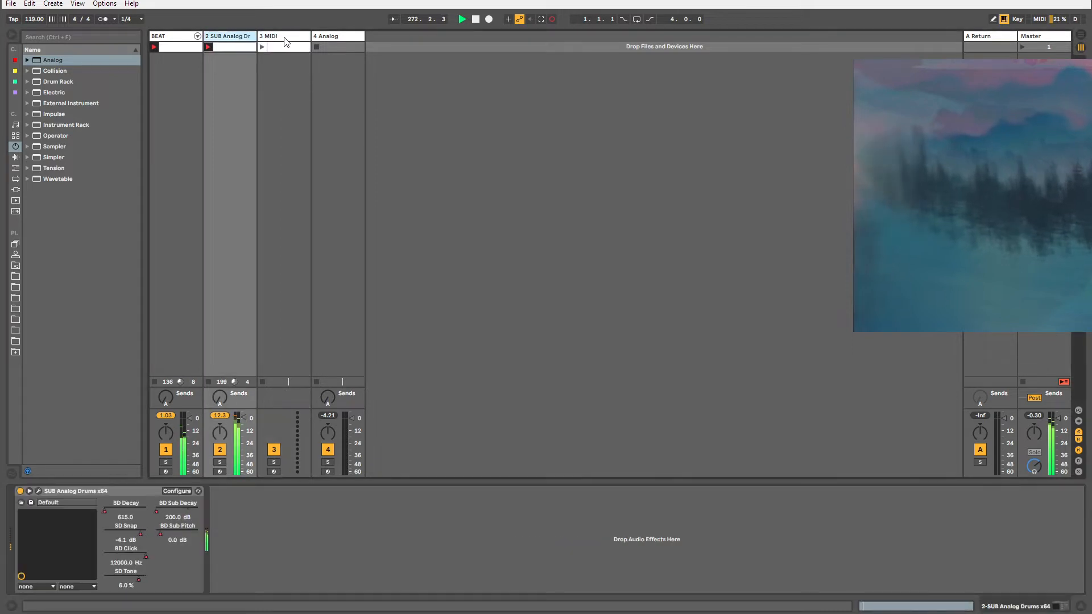
{"action": "left_click", "coordinate": [284, 38]}
{"action": "left_click", "coordinate": [248, 39]}
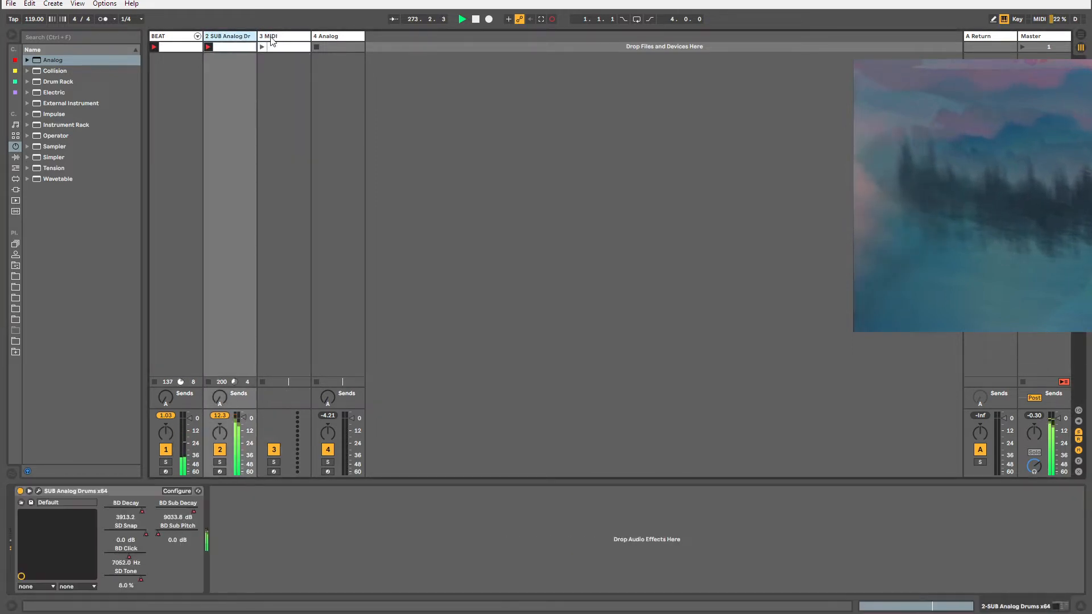
{"action": "left_click", "coordinate": [273, 45]}
{"action": "left_click", "coordinate": [245, 47]}
{"action": "left_click", "coordinate": [275, 43]}
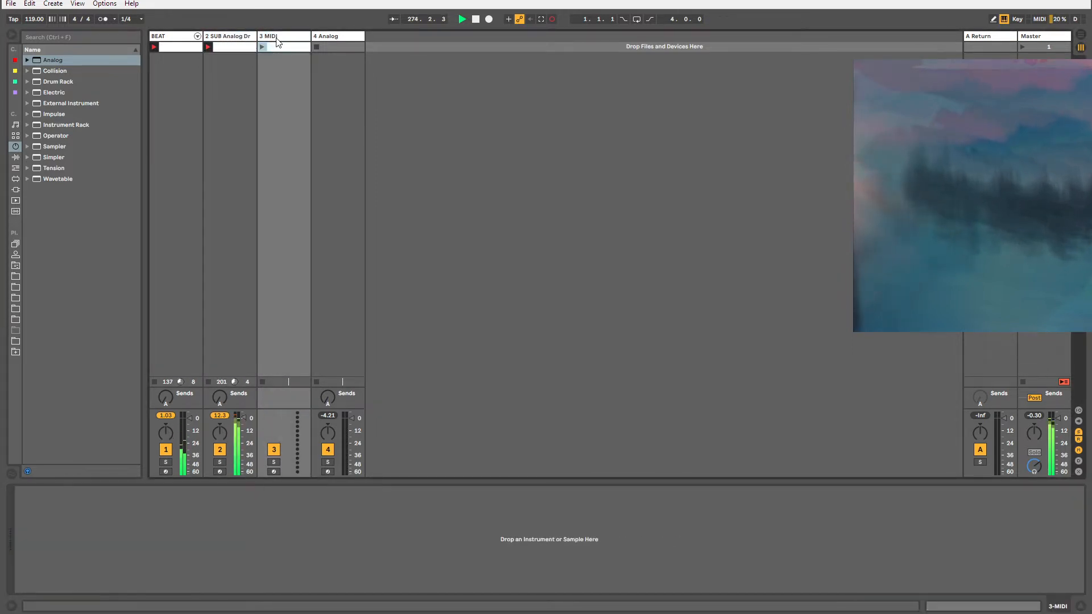
{"action": "left_click", "coordinate": [224, 33]}
Launch the empty clip on the new MIDI track and open its note editor.
{"action": "left_click", "coordinate": [263, 39]}
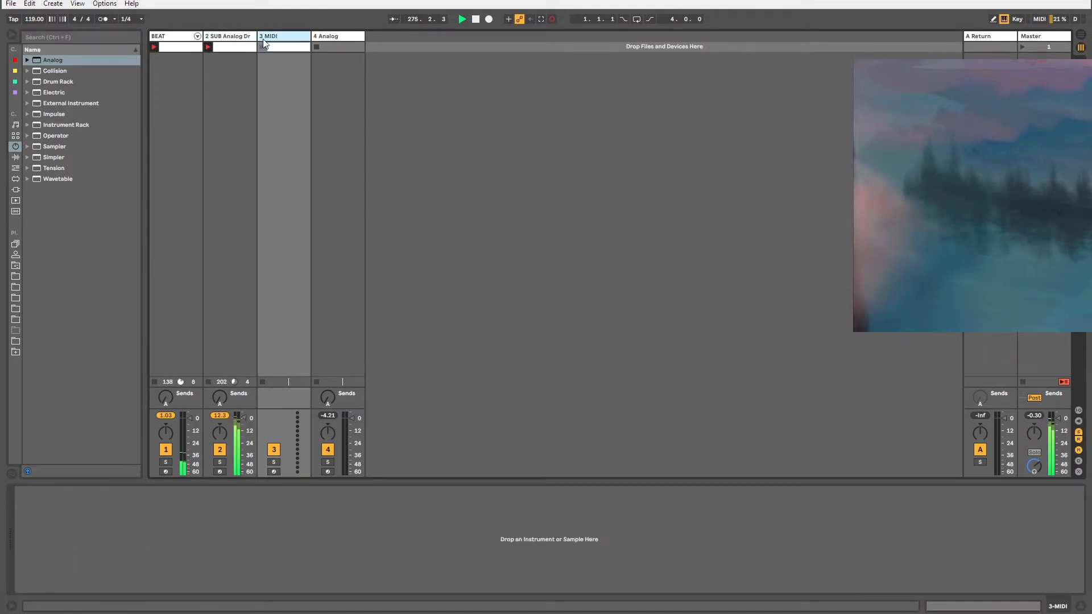
{"action": "double_click", "coordinate": [294, 49]}
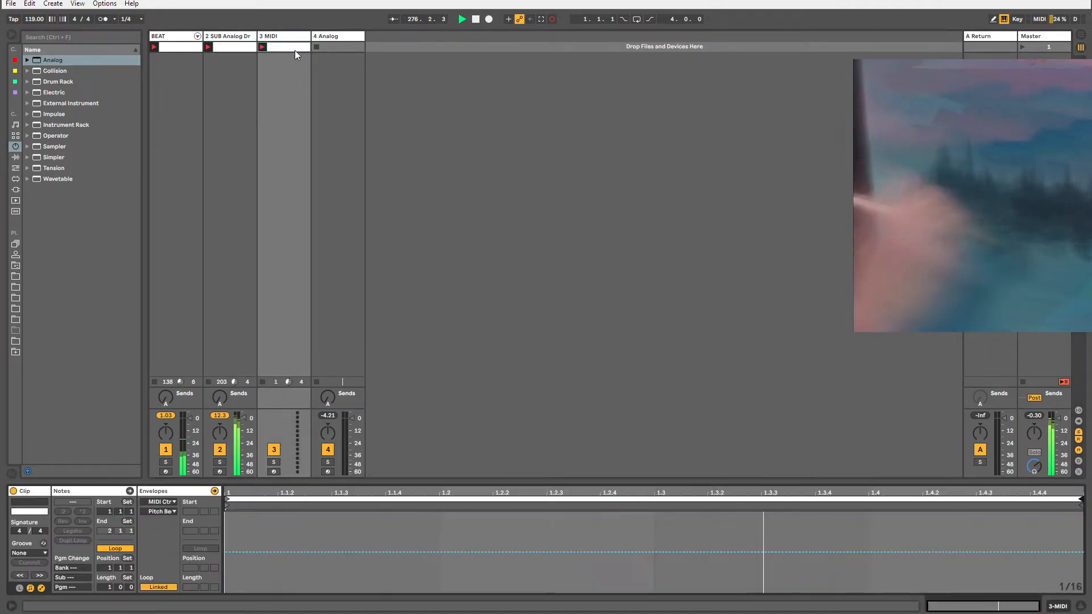
{"action": "left_click", "coordinate": [163, 504]}
{"action": "left_click", "coordinate": [163, 508]}
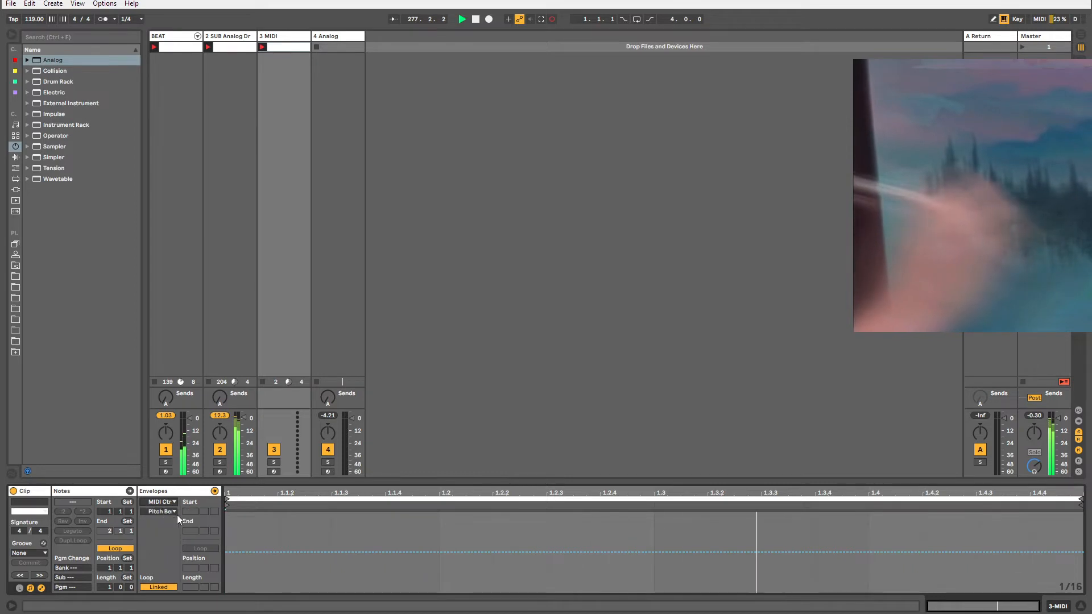
{"action": "left_click", "coordinate": [87, 491]}
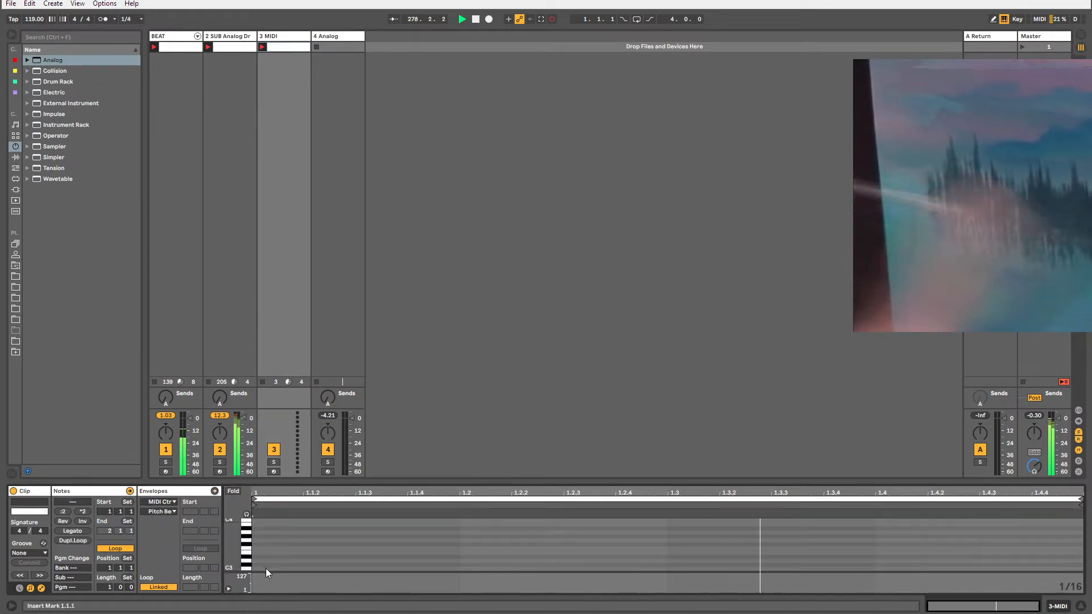
Add trial notes at C3 and C#3 in the new MIDI clip and delete them again.
{"action": "double_click", "coordinate": [476, 565]}
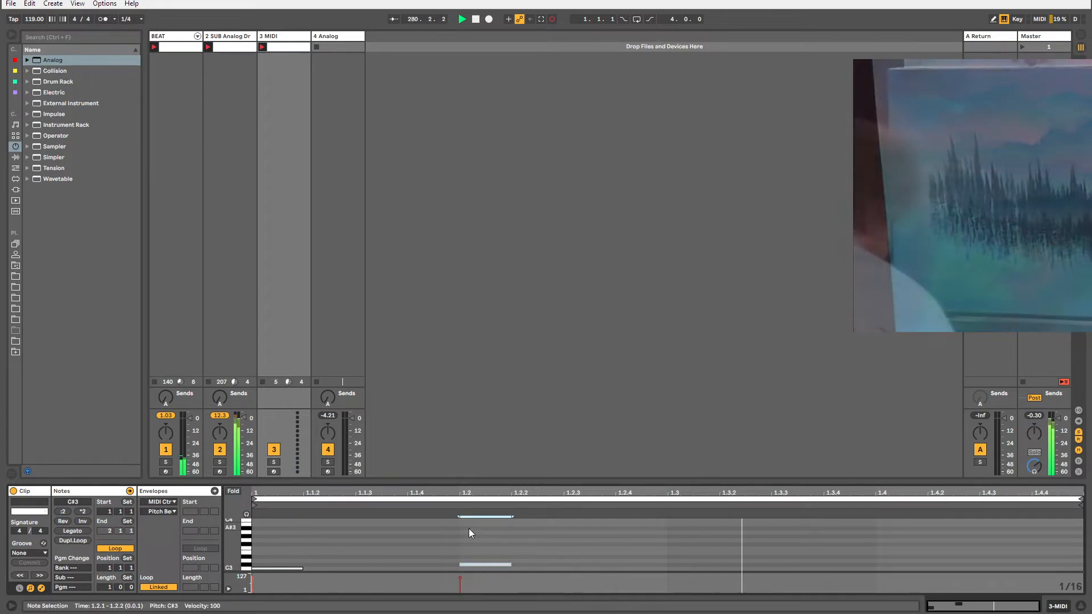
{"action": "left_click_drag", "start_coordinate": [469, 528], "coordinate": [252, 571]}
{"action": "key", "text": "Delete"}
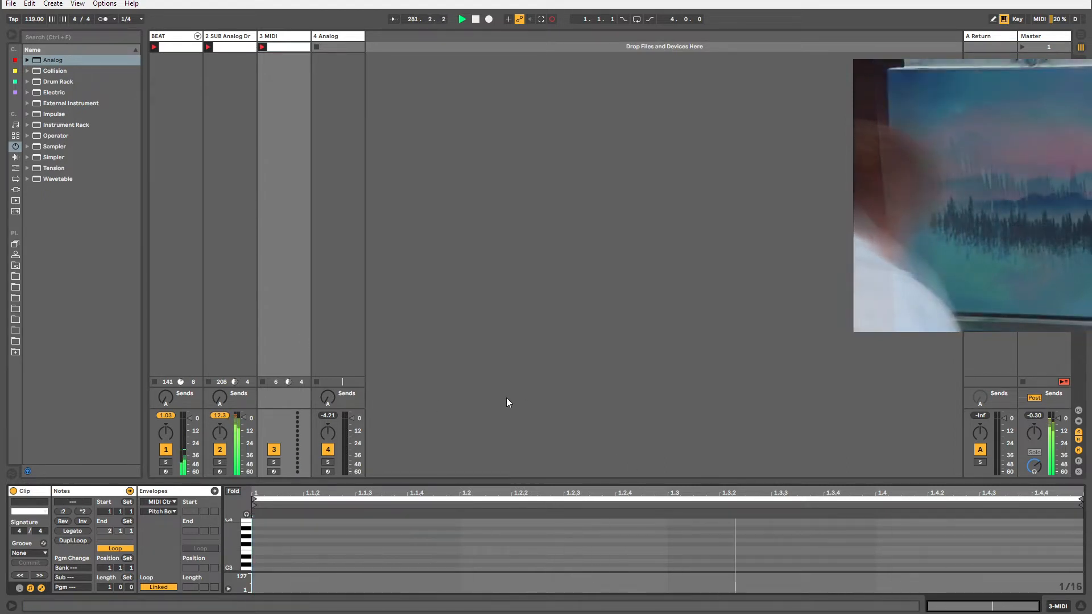
Show the track routing and send the new MIDI track's output to 2-SUB Analog Drums x64, destination 1-SUB Analog Drums x64.
{"action": "key", "text": "ctrl+alt+i"}
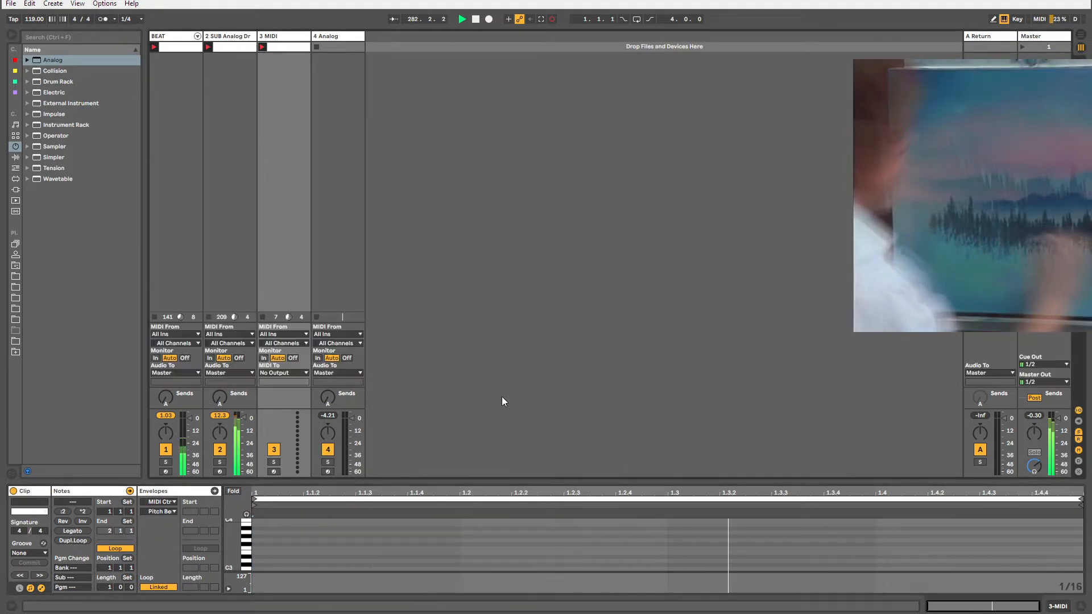
{"action": "left_click", "coordinate": [282, 370]}
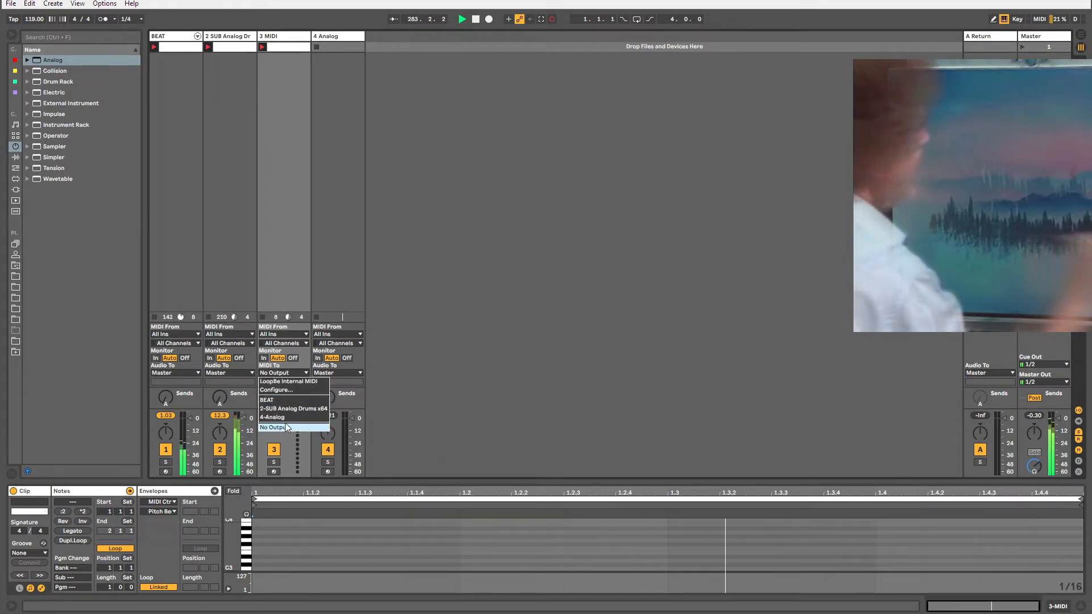
{"action": "left_click", "coordinate": [283, 408]}
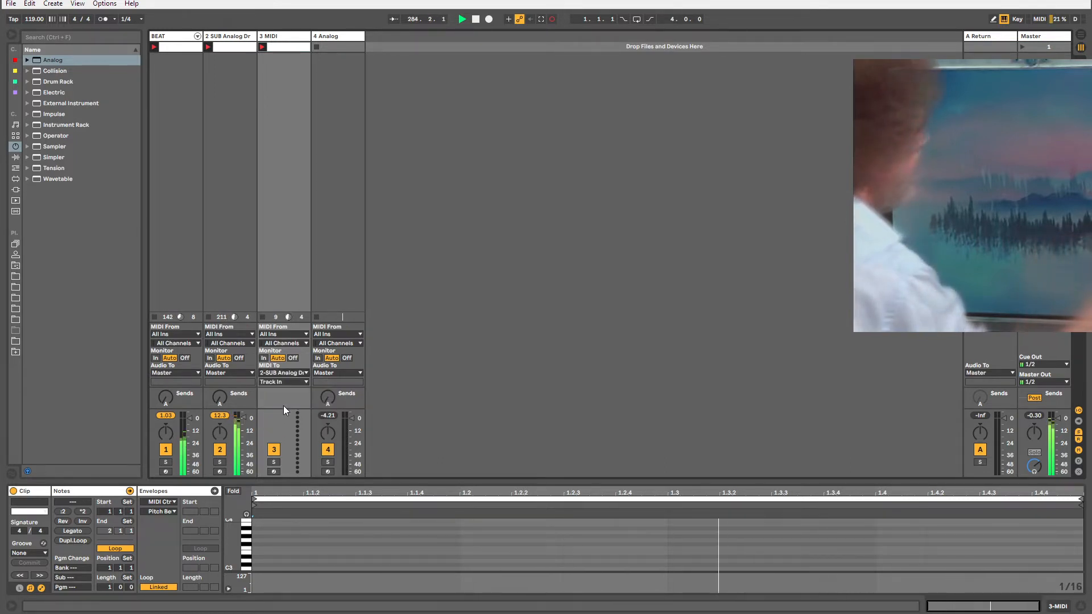
{"action": "left_click", "coordinate": [283, 382]}
{"action": "left_click", "coordinate": [285, 400]}
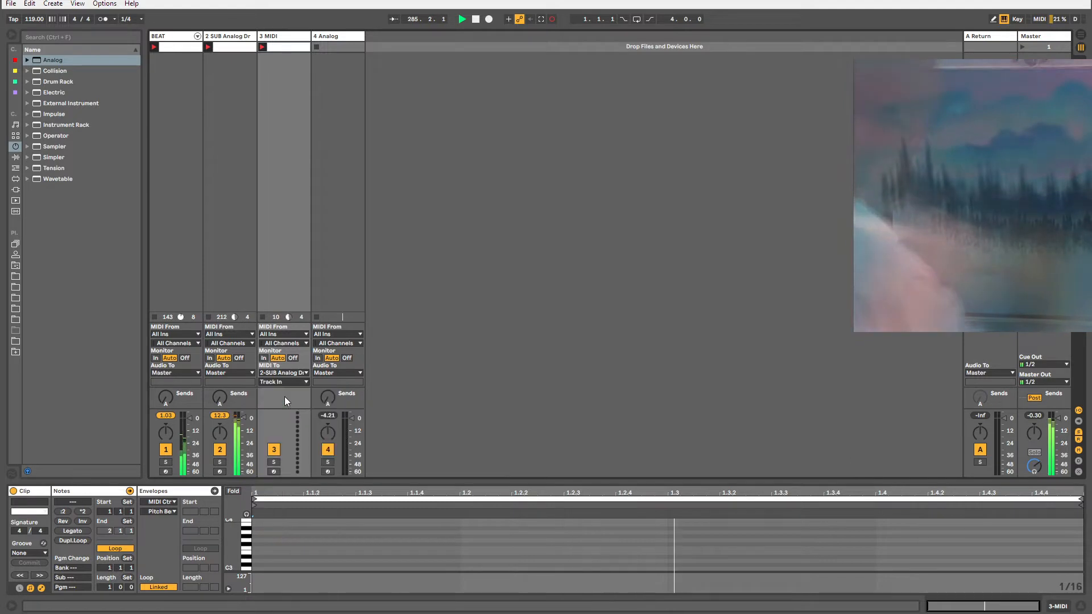
{"action": "left_click", "coordinate": [286, 381]}
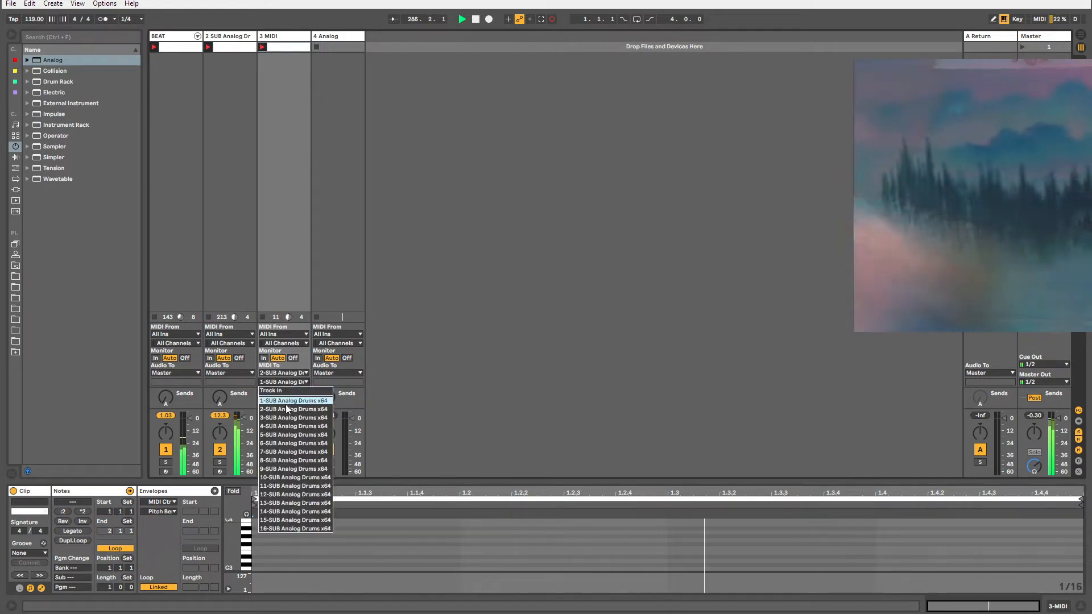
{"action": "left_click", "coordinate": [282, 401]}
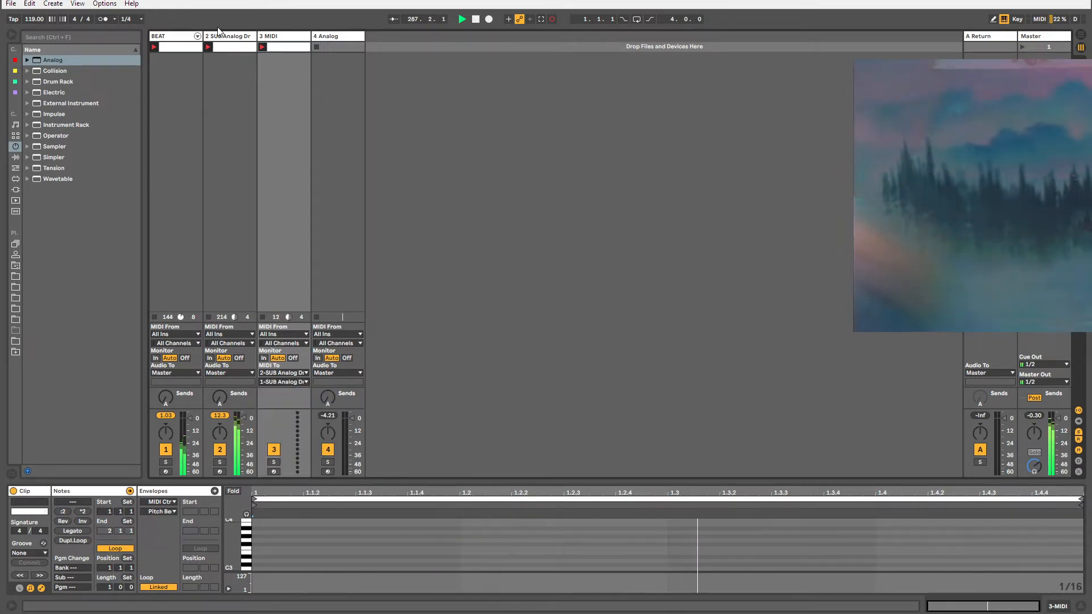
Choose the MIDI Ctrl envelope 1 - Modulation in the new clip and draw a stepped modulation pattern from 1.1.1 to about 1.3.4.
{"action": "left_click", "coordinate": [162, 502]}
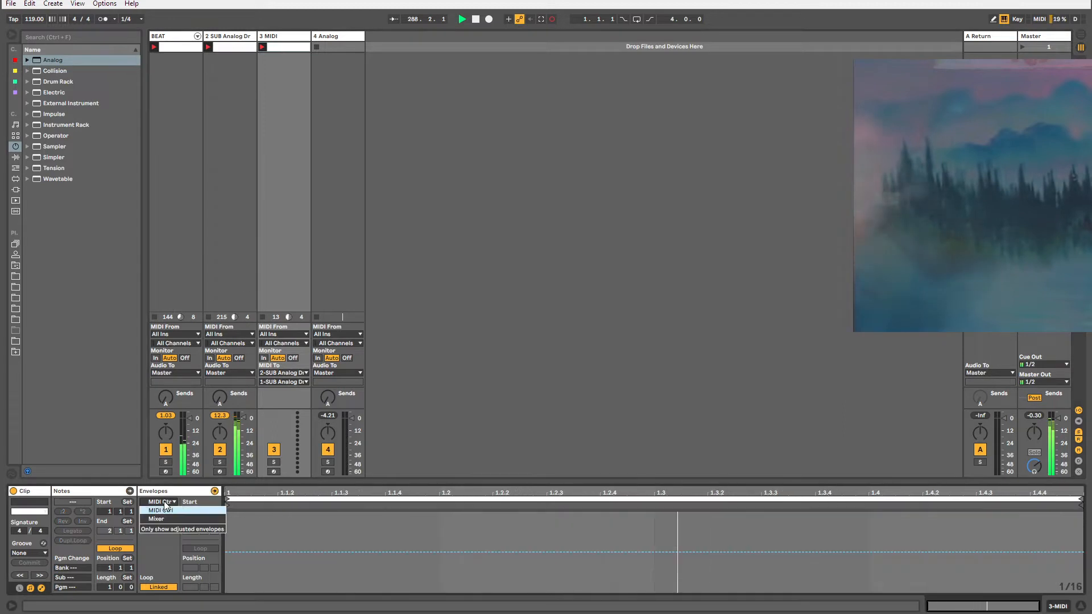
{"action": "left_click", "coordinate": [163, 511]}
{"action": "left_click", "coordinate": [163, 510]}
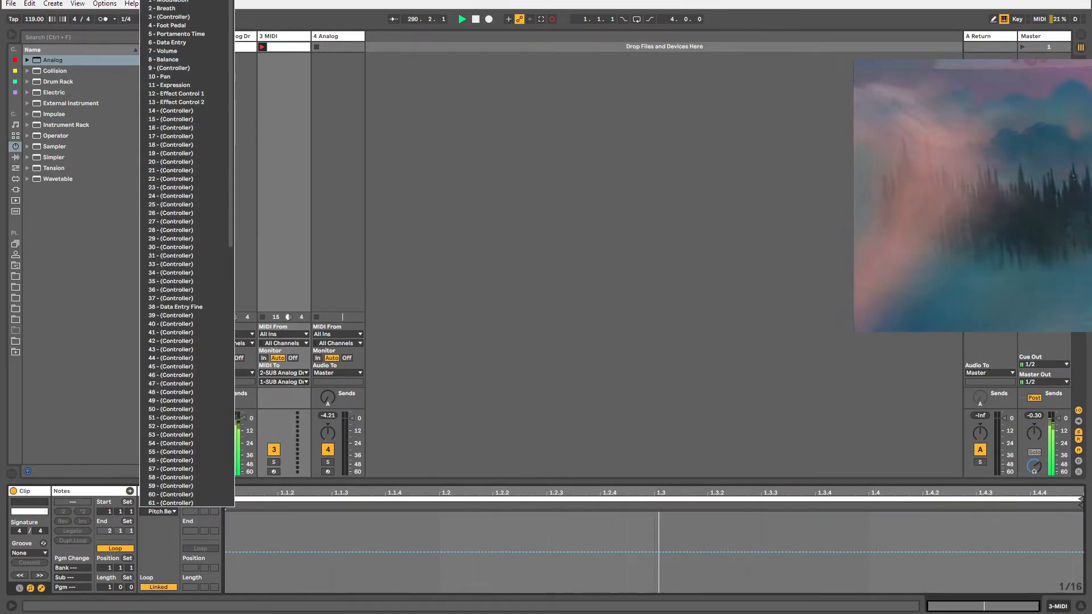
{"action": "left_click", "coordinate": [169, 2]}
{"action": "left_click", "coordinate": [251, 521]}
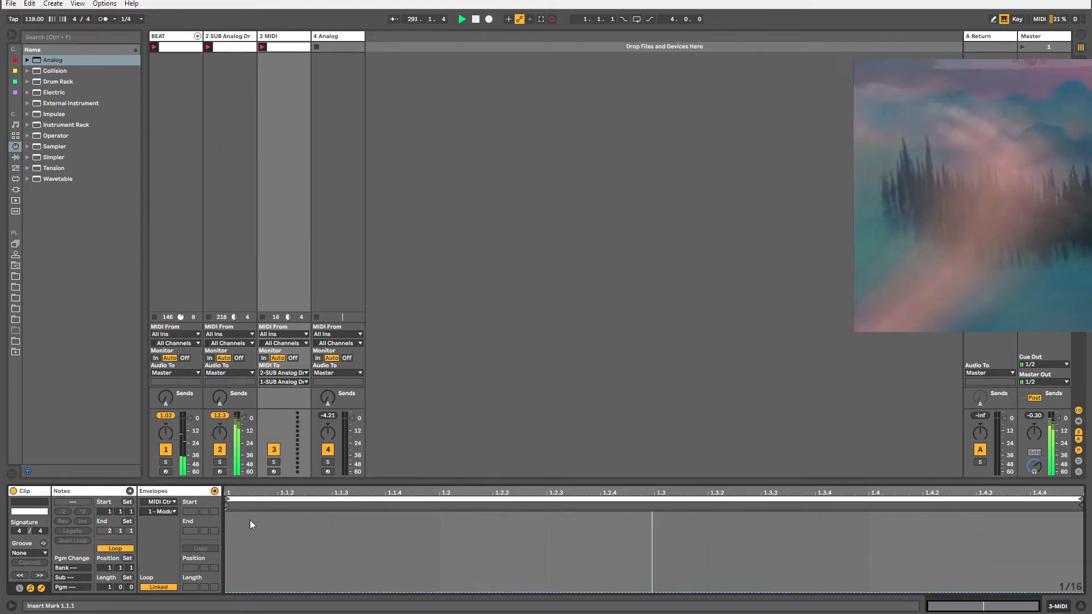
{"action": "key", "text": "b"}
{"action": "left_click", "coordinate": [251, 520]}
{"action": "left_click_drag", "start_coordinate": [387, 541], "coordinate": [786, 556]}
{"action": "left_click", "coordinate": [159, 511]}
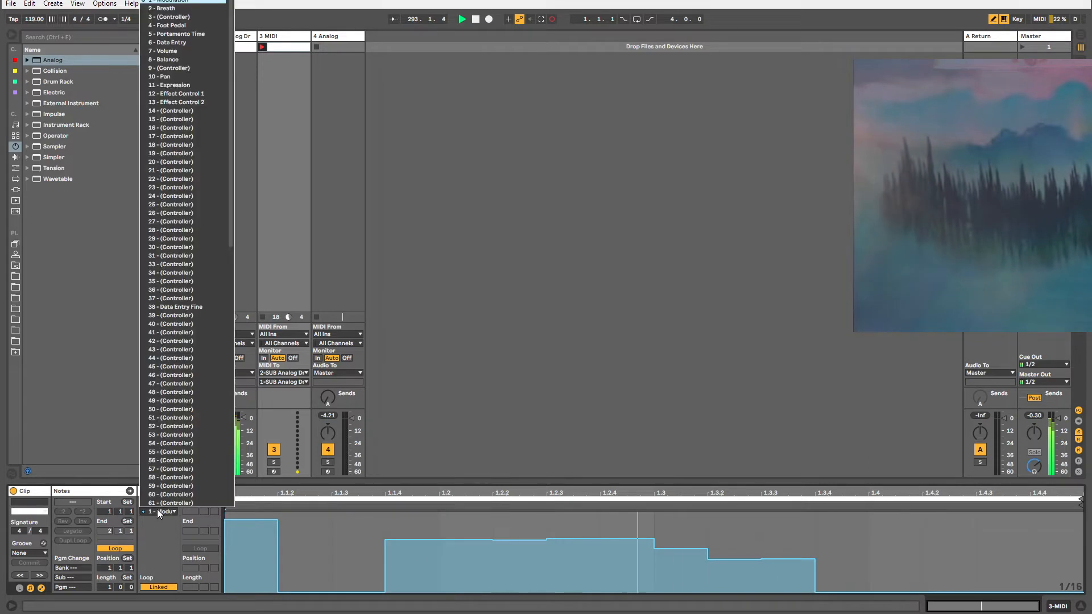
{"action": "left_click", "coordinate": [159, 511]}
Inspect the MIDI CC learn options of the Main Volume and BD Sub Gain knobs in the SUB Analog Drums plug-in window.
{"action": "double_click", "coordinate": [242, 37]}
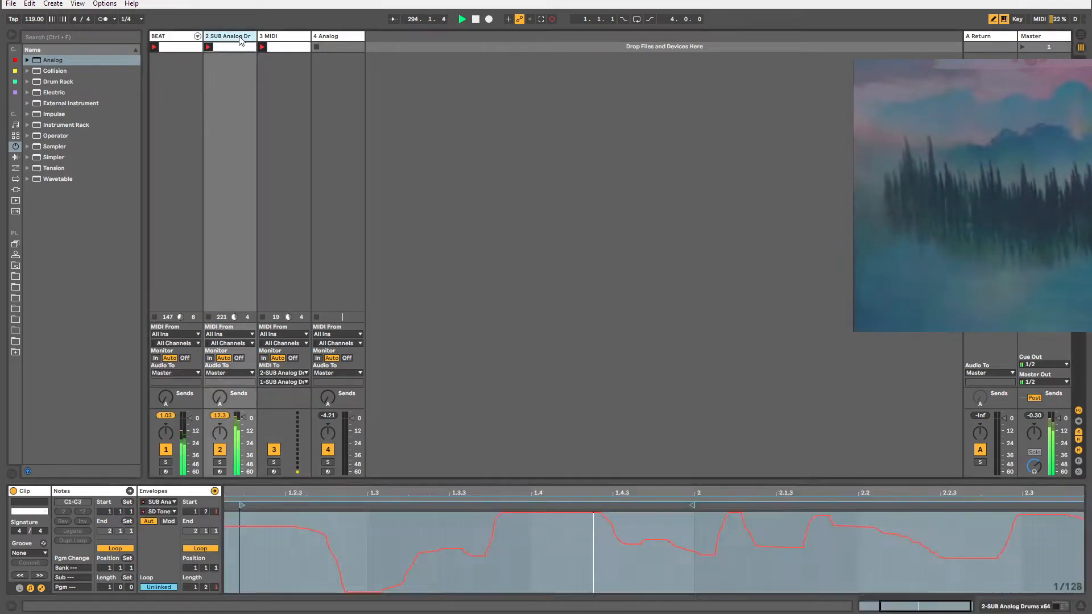
{"action": "left_click", "coordinate": [39, 491]}
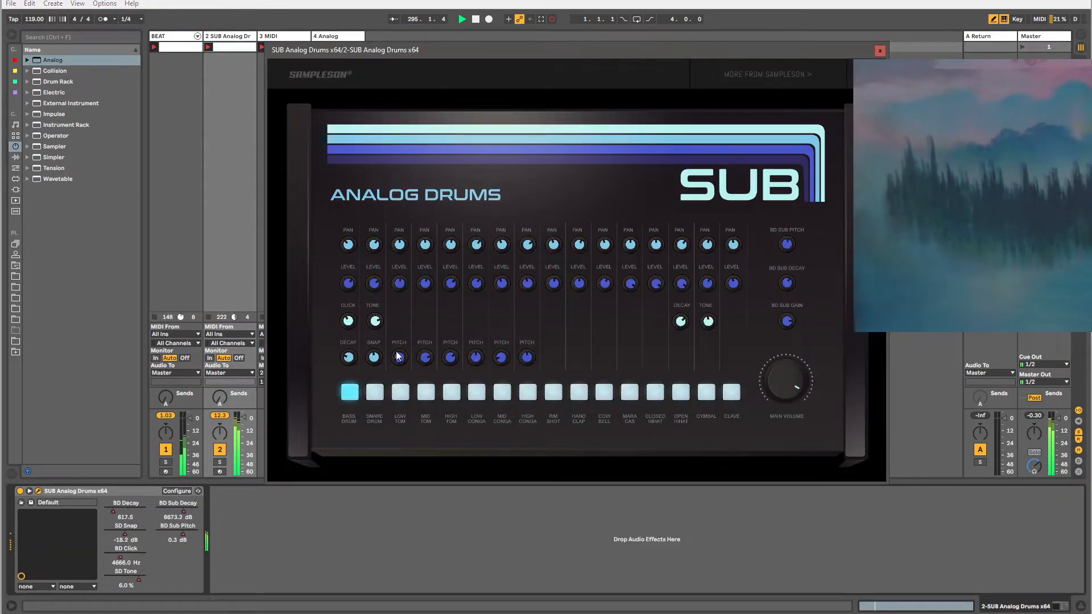
{"action": "right_click", "coordinate": [793, 385]}
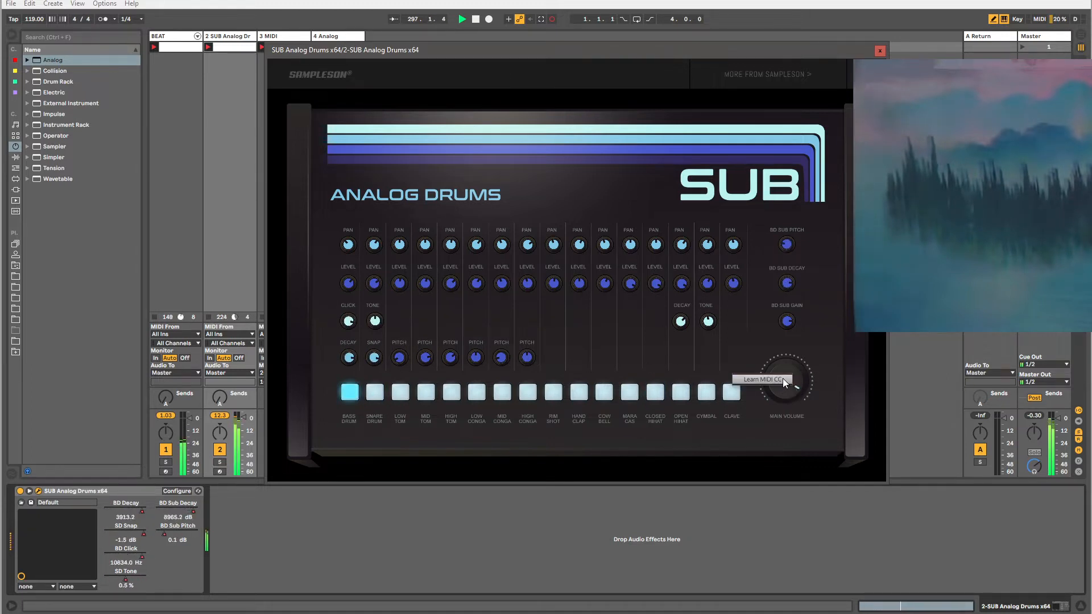
{"action": "left_click", "coordinate": [826, 329]}
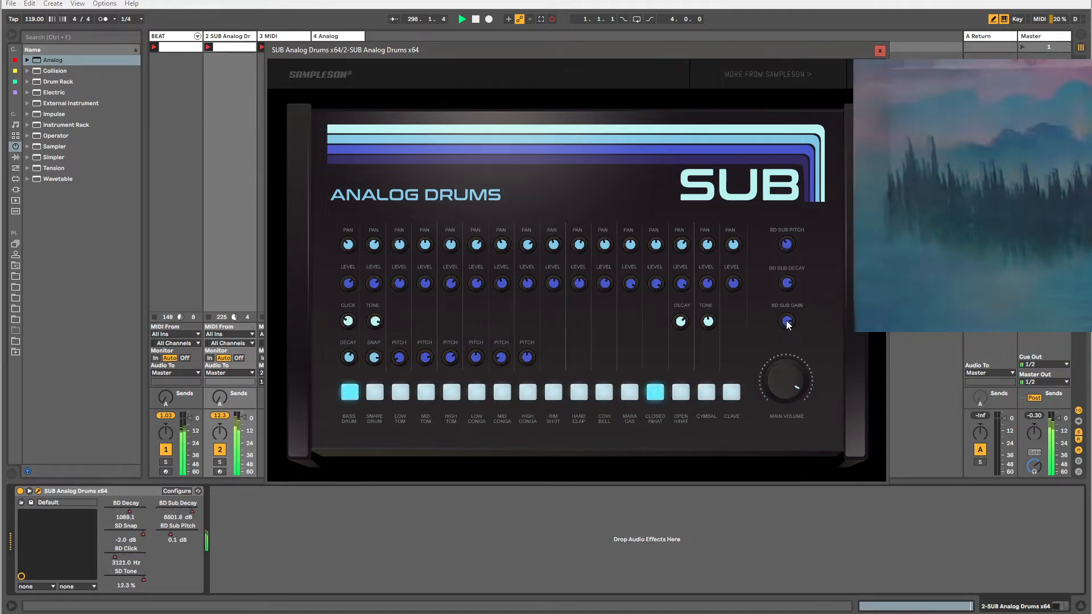
{"action": "right_click", "coordinate": [787, 321]}
{"action": "left_click", "coordinate": [781, 337]}
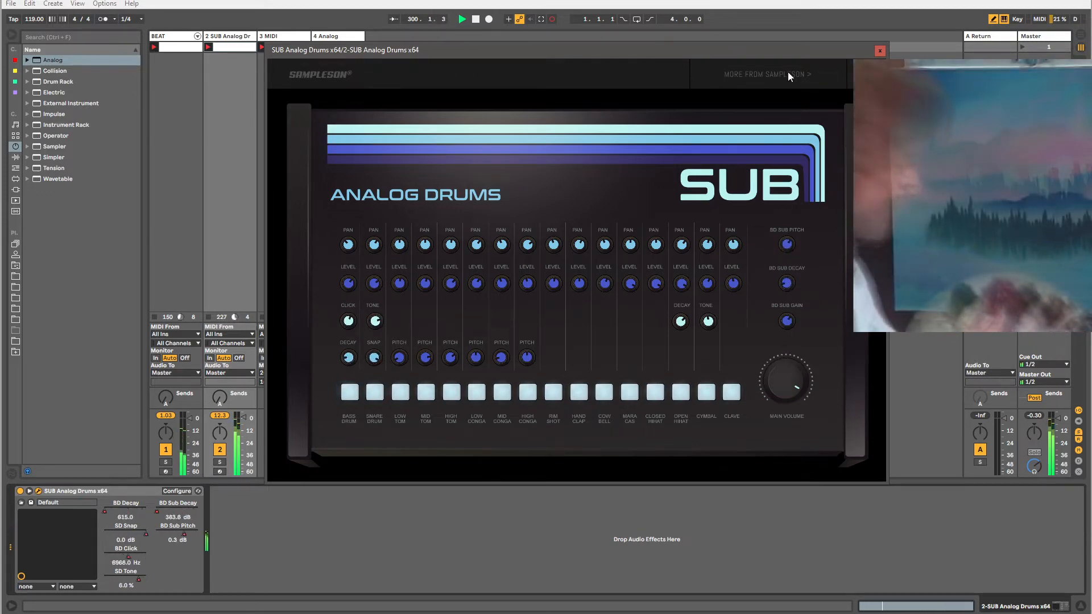
{"action": "left_click", "coordinate": [880, 51]}
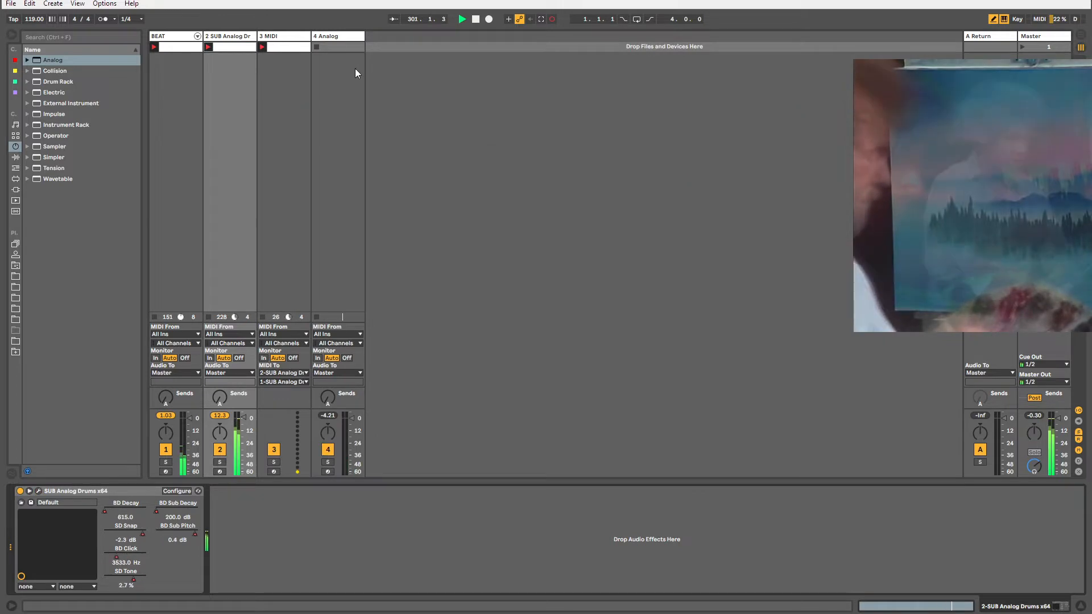
Duplicate the MIDI track's clip and draw a modulation step of value 58 at 1.1.3 in the copy's envelope.
{"action": "left_click", "coordinate": [276, 46]}
{"action": "key", "text": "ctrl+d"}
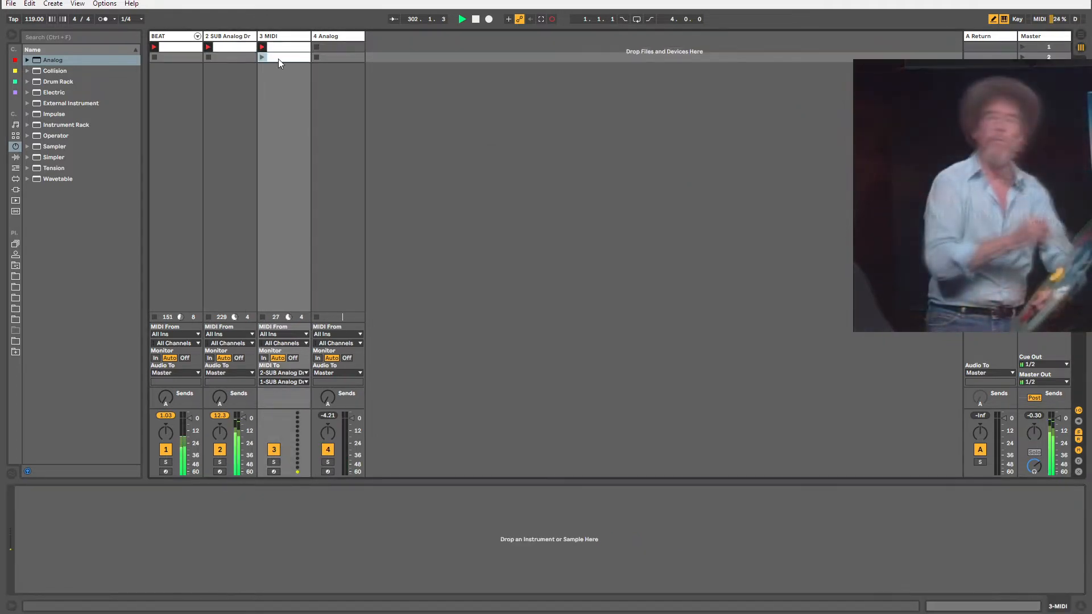
{"action": "double_click", "coordinate": [276, 56]}
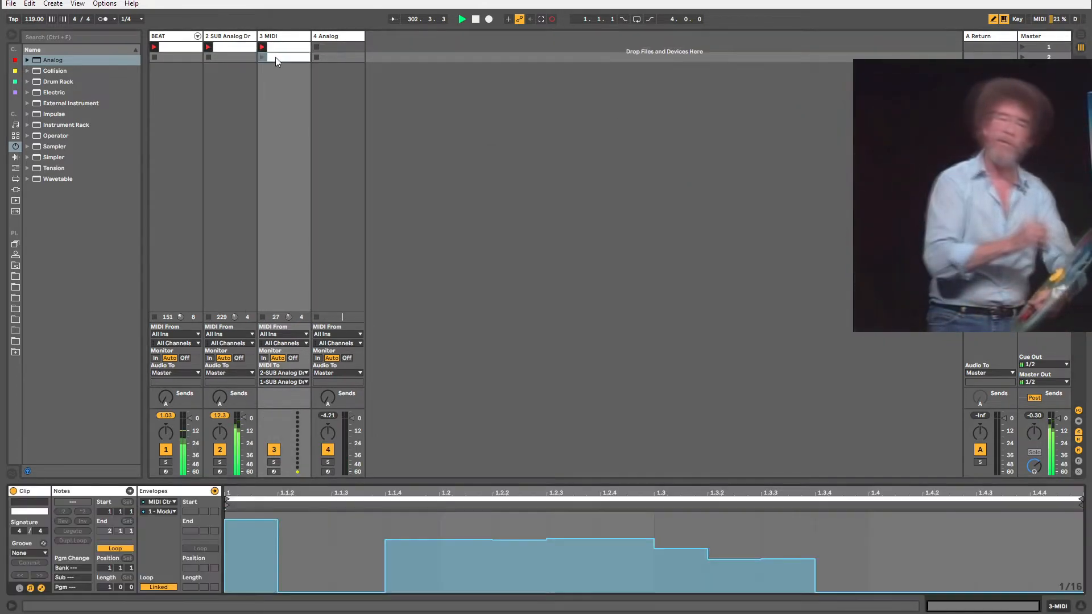
{"action": "left_click", "coordinate": [339, 555]}
{"action": "key", "text": "b"}
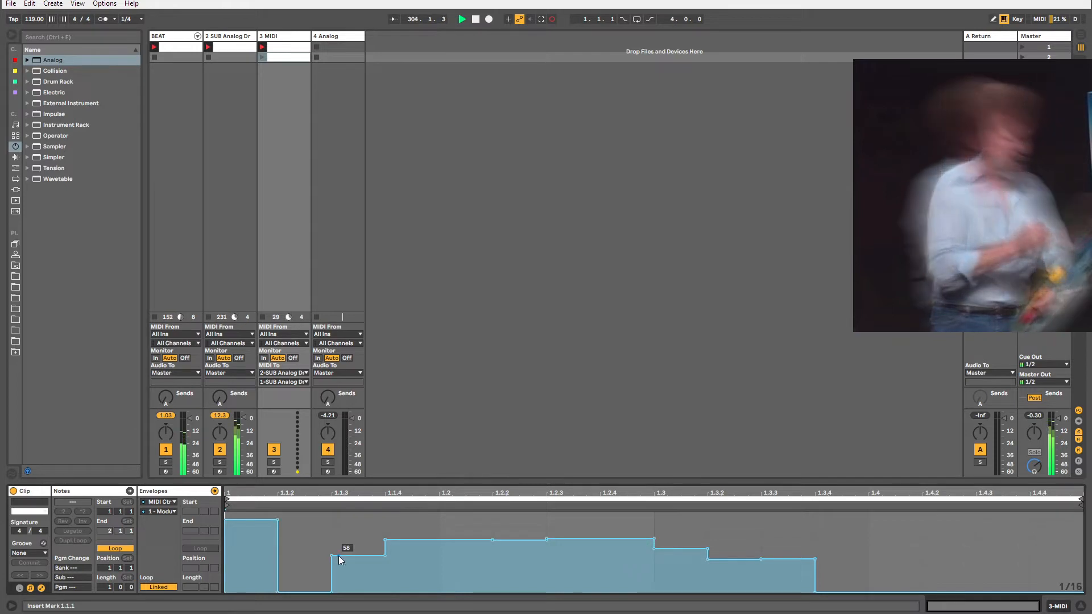
Clear the copied clip's modulation envelope, draw 2 - Breath steps at 1.1.1, 1.2 to 1.2.3 and 1.2.4, and launch the clip.
{"action": "key", "text": "ctrl+a"}
{"action": "key", "text": "Delete"}
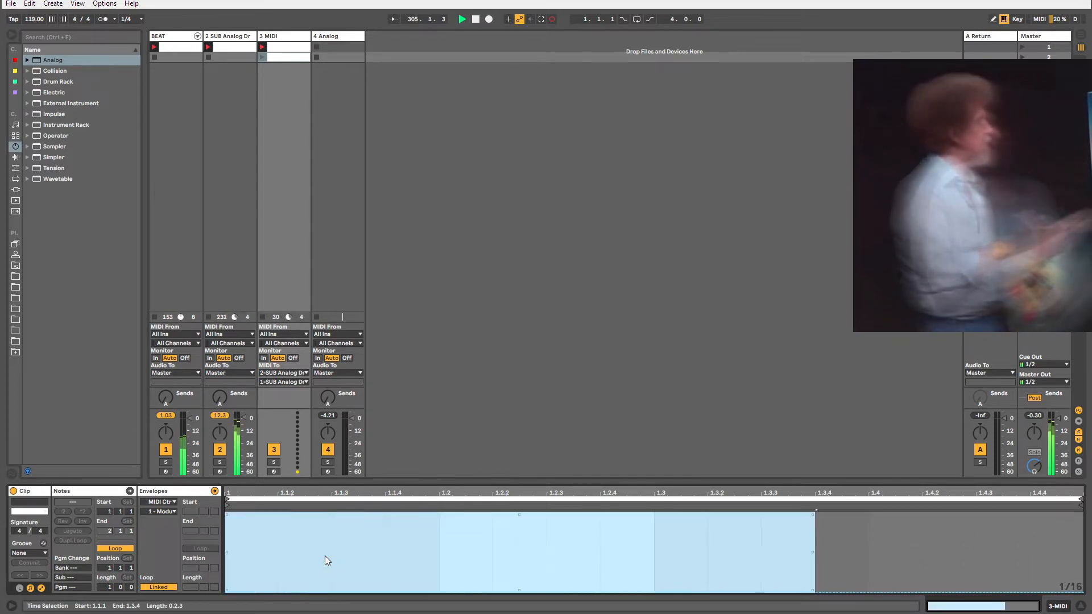
{"action": "left_click", "coordinate": [157, 514]}
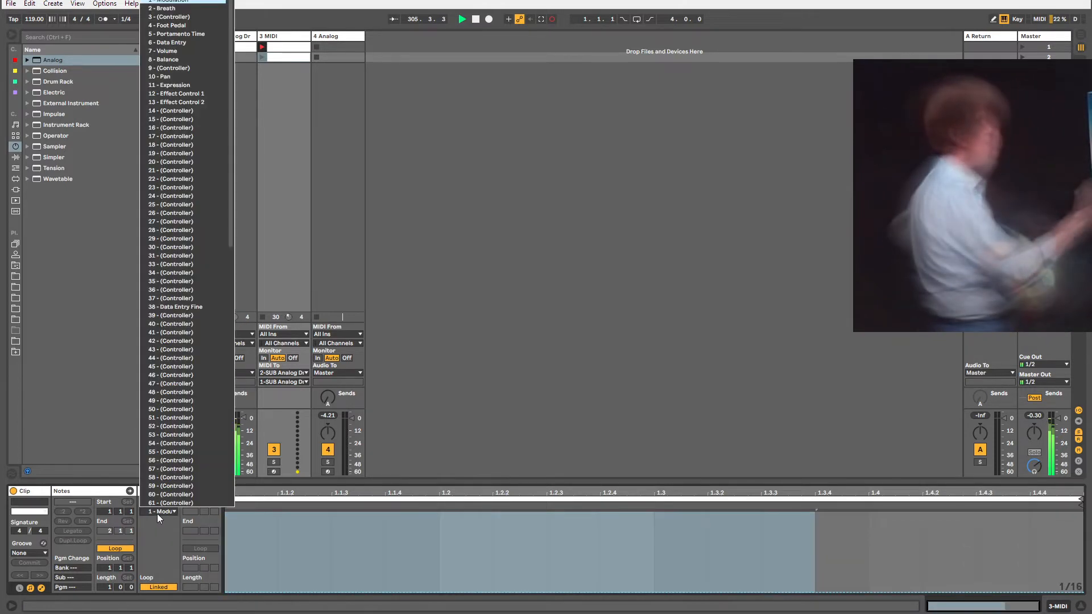
{"action": "left_click", "coordinate": [163, 17]}
{"action": "left_click", "coordinate": [265, 542]}
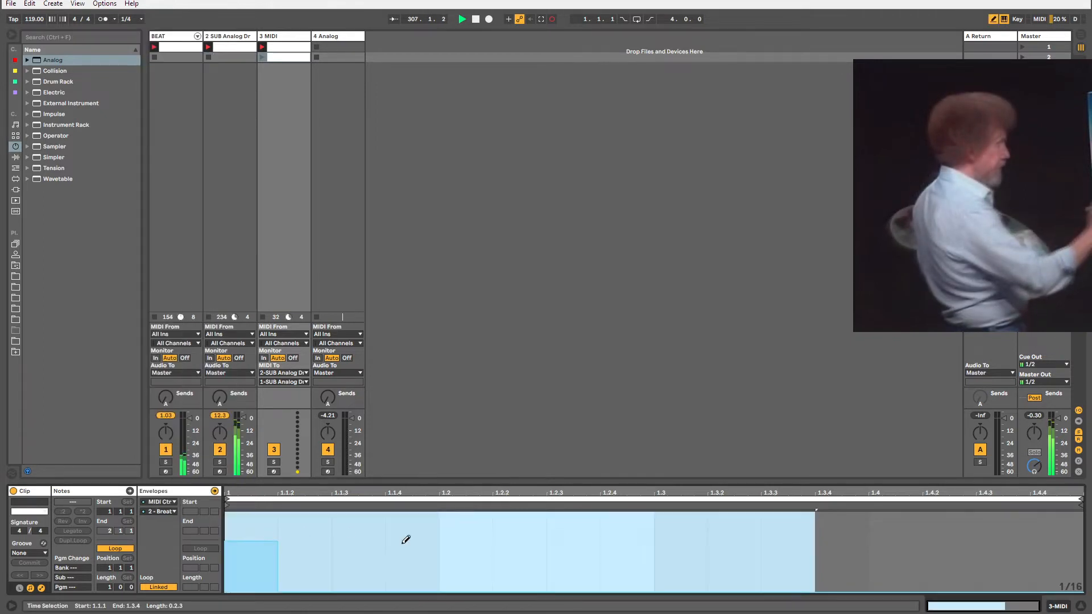
{"action": "left_click_drag", "start_coordinate": [442, 543], "coordinate": [528, 543]}
{"action": "left_click", "coordinate": [631, 545]}
{"action": "key", "text": "b"}
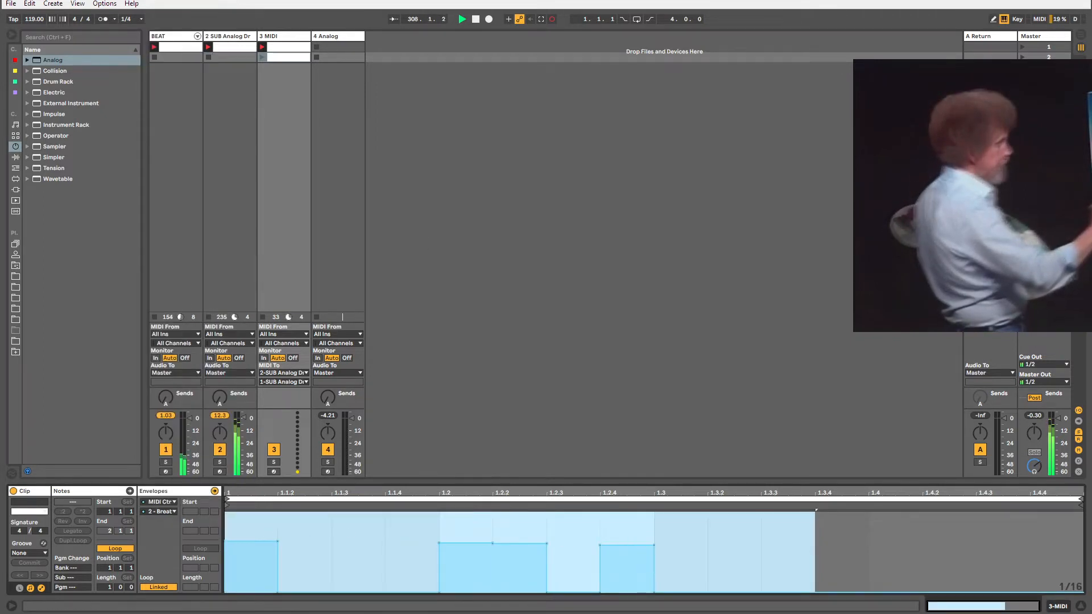
{"action": "left_click", "coordinate": [262, 57]}
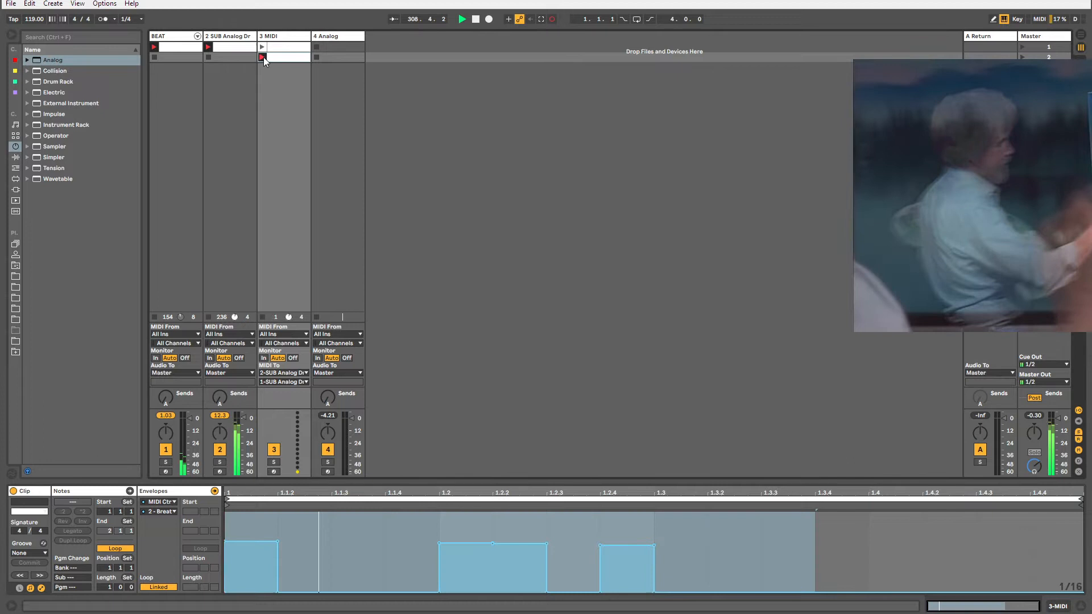
Bring up track 2's SUB Analog Drums plug-in window together with the envelope of its first clip.
{"action": "left_click", "coordinate": [235, 37]}
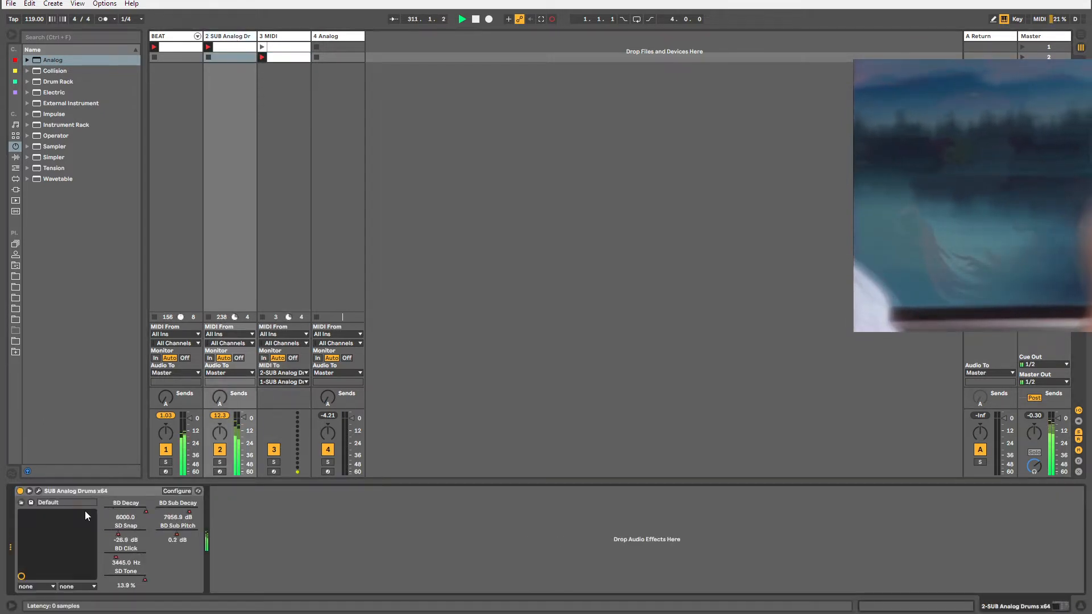
{"action": "left_click", "coordinate": [38, 491]}
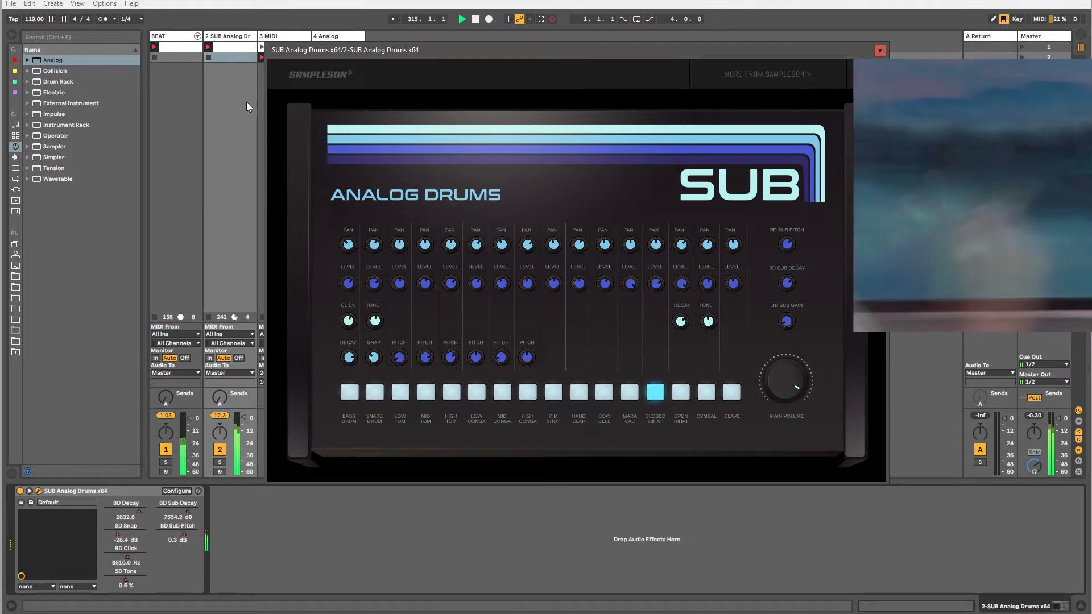
{"action": "double_click", "coordinate": [235, 48]}
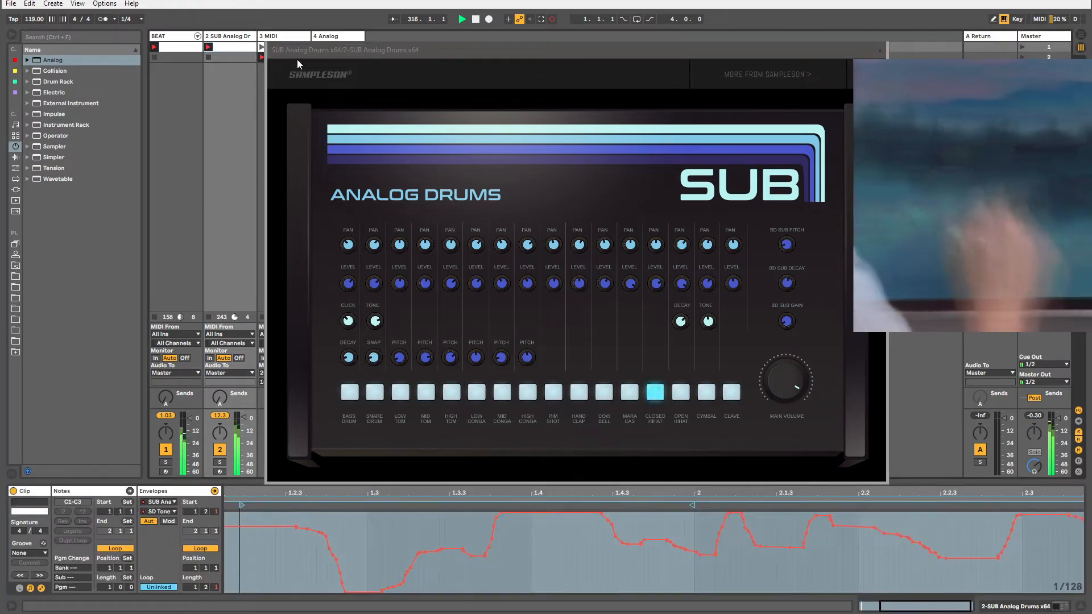
{"action": "left_click_drag", "start_coordinate": [313, 58], "coordinate": [348, 78]}
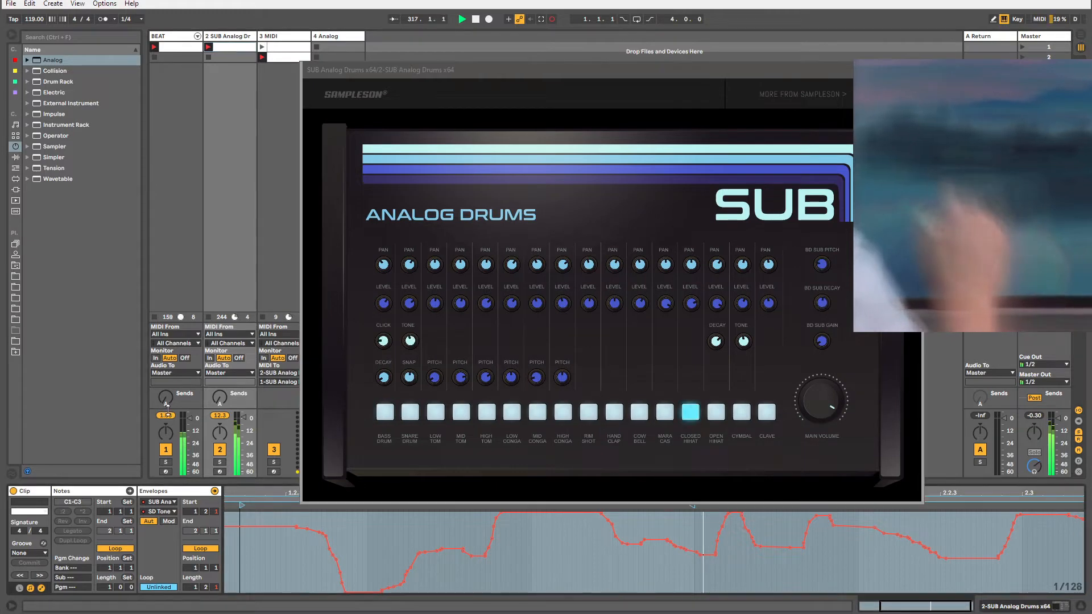
Show the notes of track 2's drum clip, select all F#1 notes and set their velocity to 76.
{"action": "left_click", "coordinate": [214, 491]}
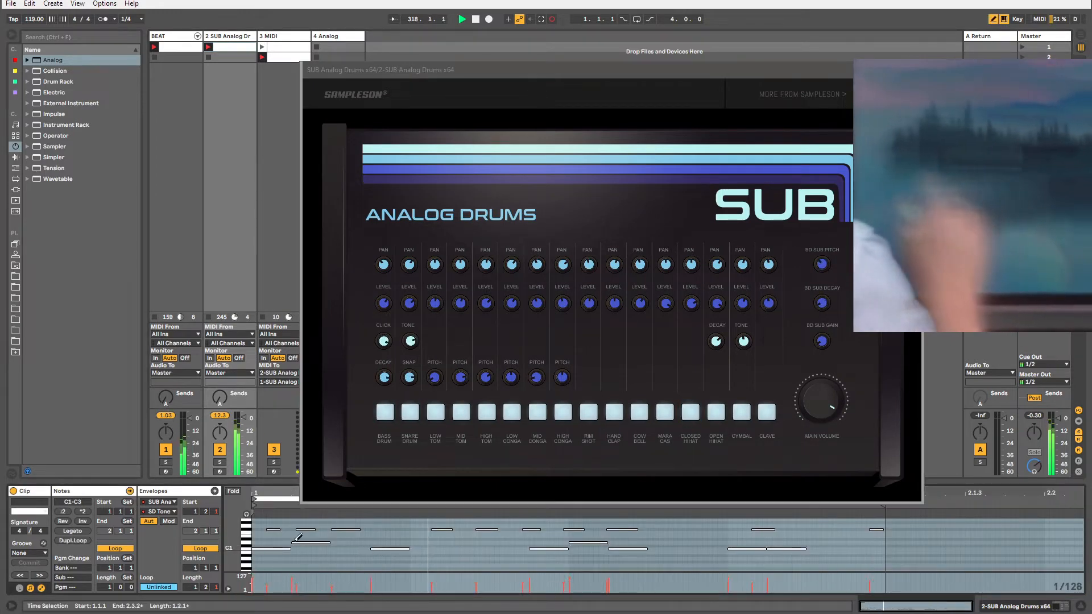
{"action": "left_click", "coordinate": [249, 527]}
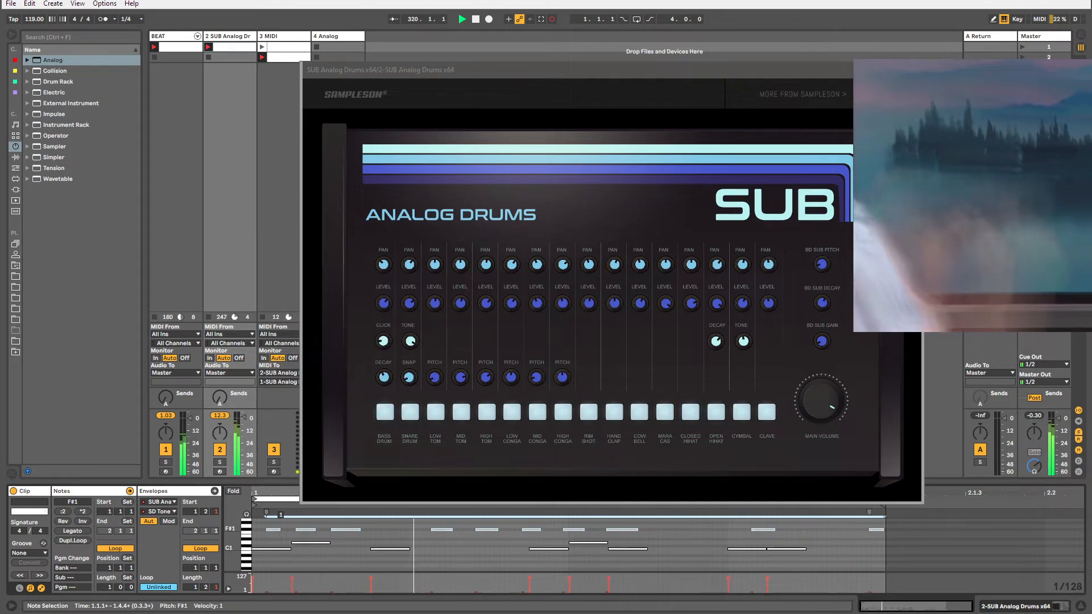
{"action": "left_click_drag", "start_coordinate": [266, 592], "coordinate": [267, 579]}
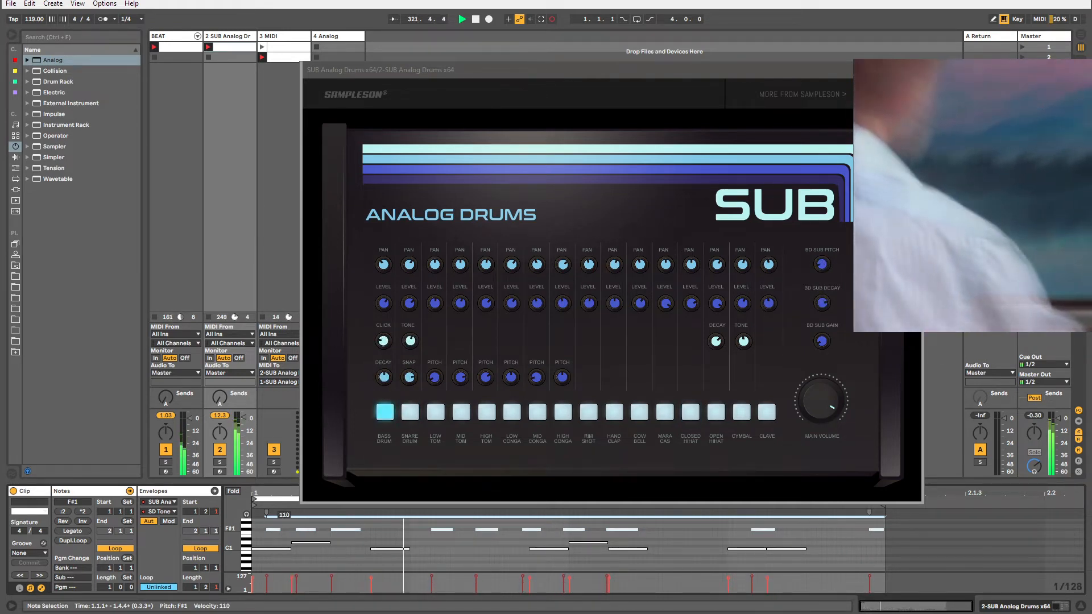
{"action": "left_click_drag", "start_coordinate": [277, 509], "coordinate": [277, 528]}
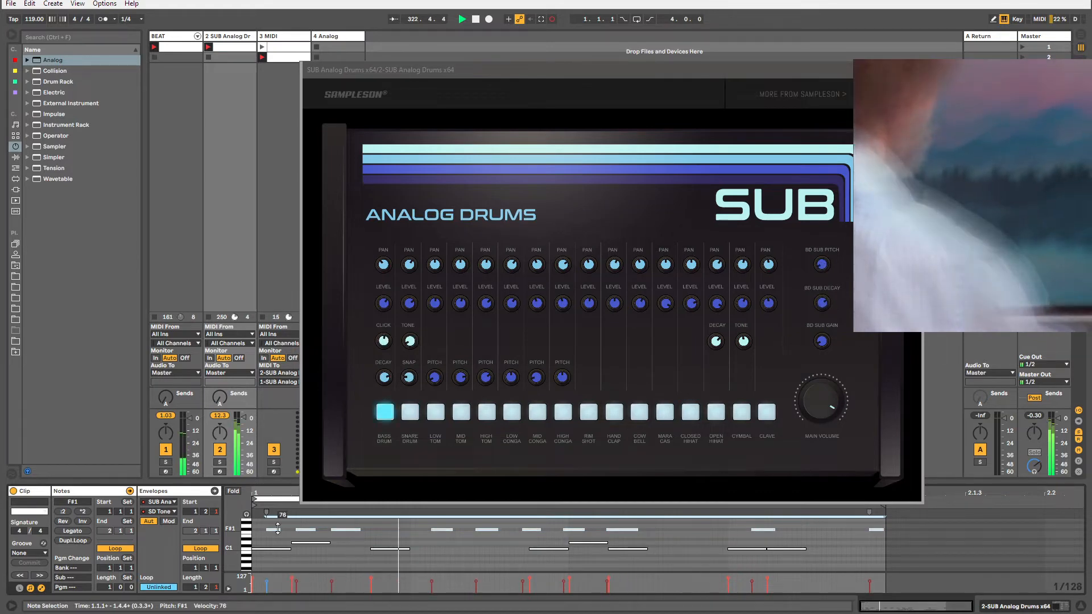
Insert a Velocity MIDI effect in front of SUB Analog Drums on track 2.
{"action": "left_click", "coordinate": [284, 38]}
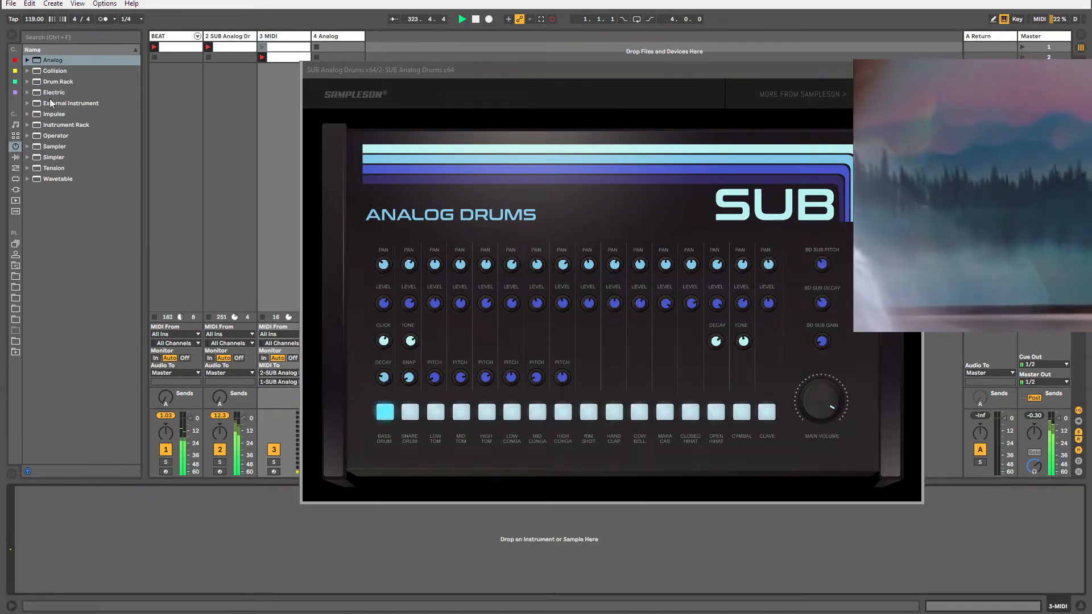
{"action": "left_click", "coordinate": [227, 37]}
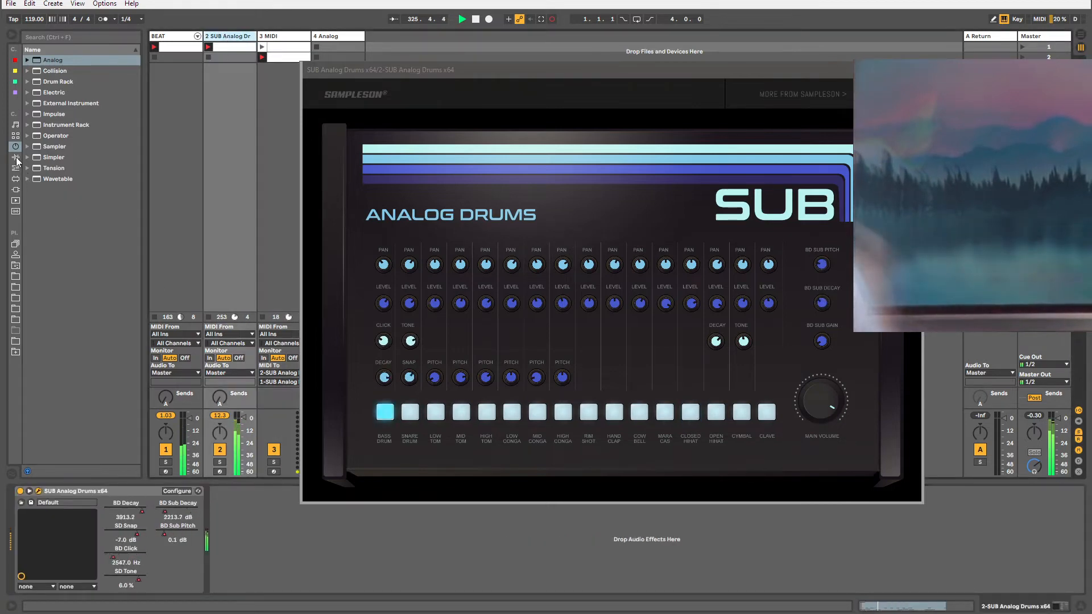
{"action": "left_click", "coordinate": [16, 158]}
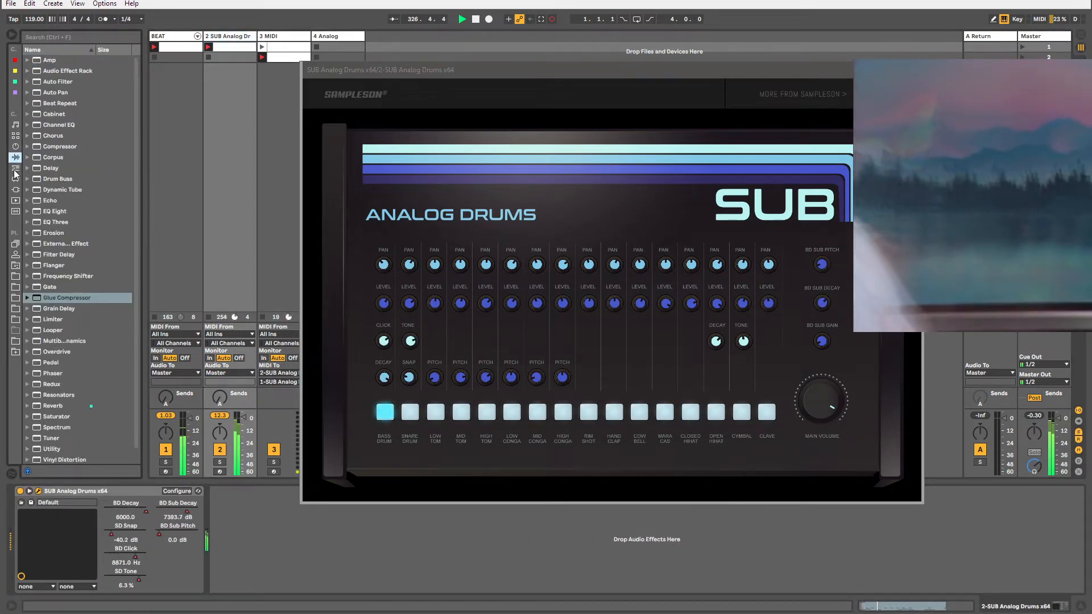
{"action": "left_click", "coordinate": [16, 169]}
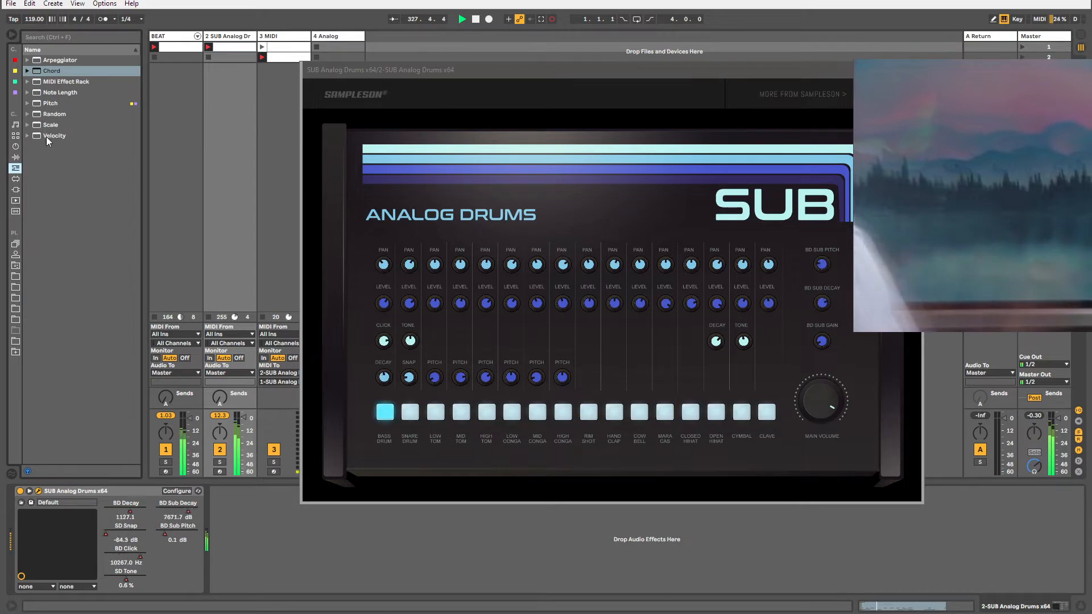
{"action": "left_click_drag", "start_coordinate": [46, 137], "coordinate": [29, 515]}
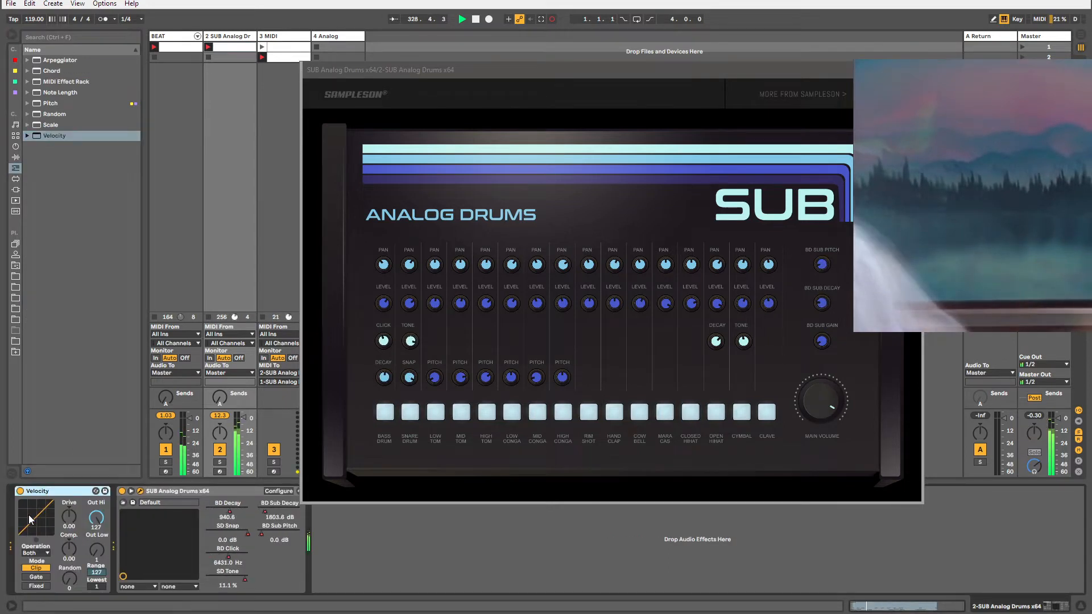
Group the Velocity effect into a MIDI Effect Rack and limit its chain's key zone to F#1.
{"action": "key", "text": "ctrl+g"}
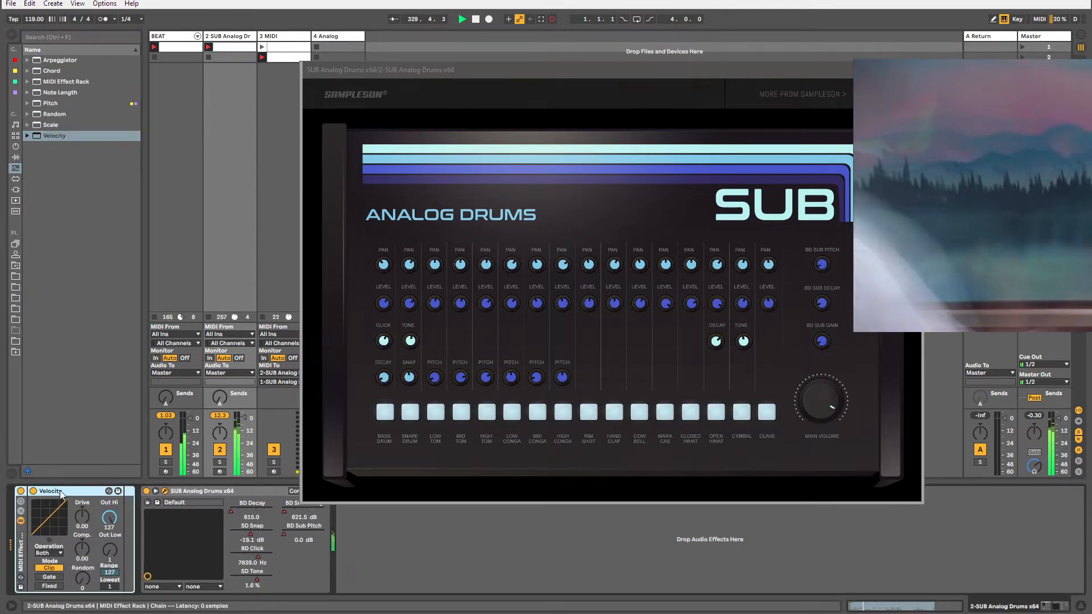
{"action": "left_click", "coordinate": [21, 511]}
{"action": "left_click", "coordinate": [66, 506]}
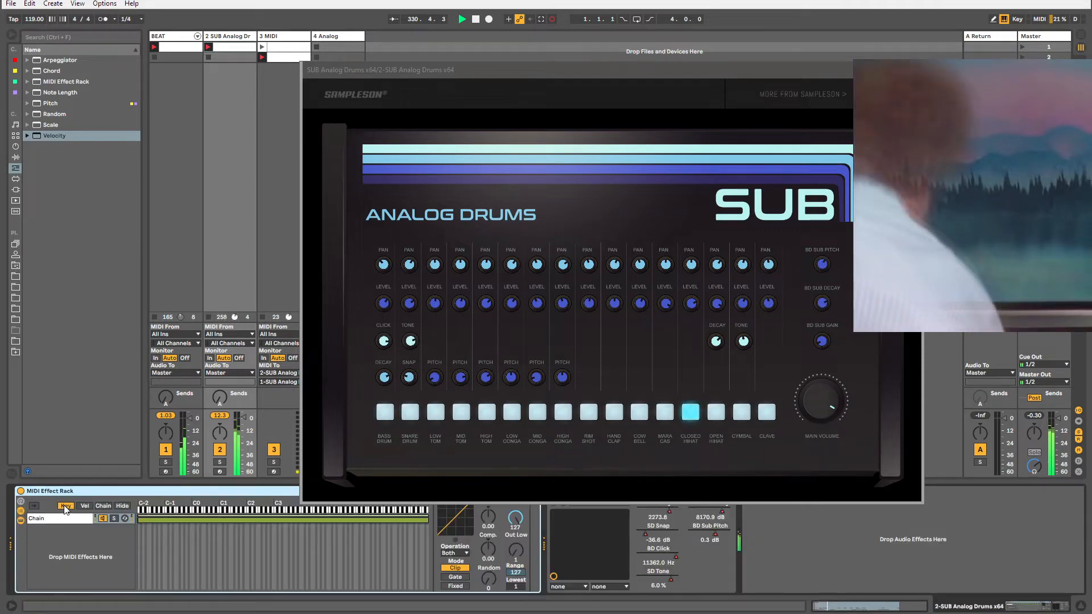
{"action": "left_click_drag", "start_coordinate": [139, 519], "coordinate": [233, 521]}
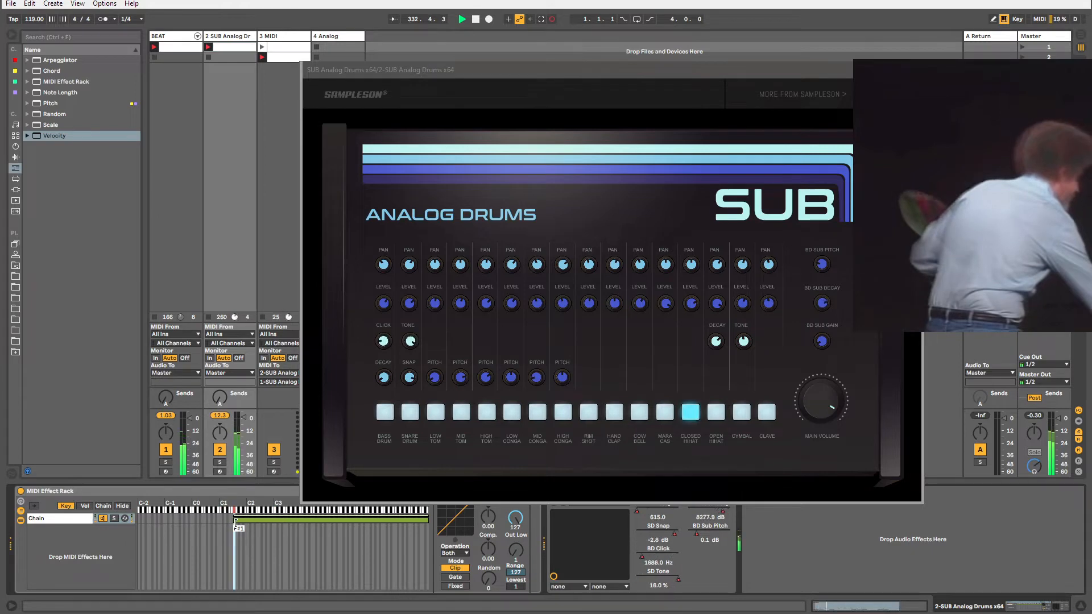
{"action": "left_click_drag", "start_coordinate": [428, 520], "coordinate": [208, 519]}
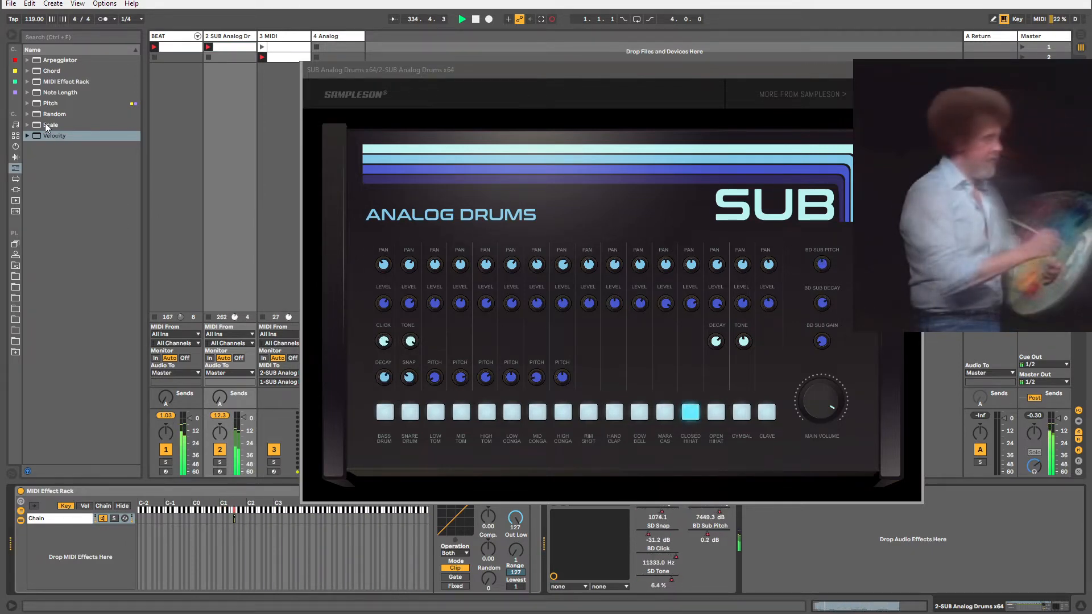
Set the F#1 chain's Velocity effect to Out Hi 63 and Random 48.
{"action": "left_click_drag", "start_coordinate": [440, 72], "coordinate": [441, 22]}
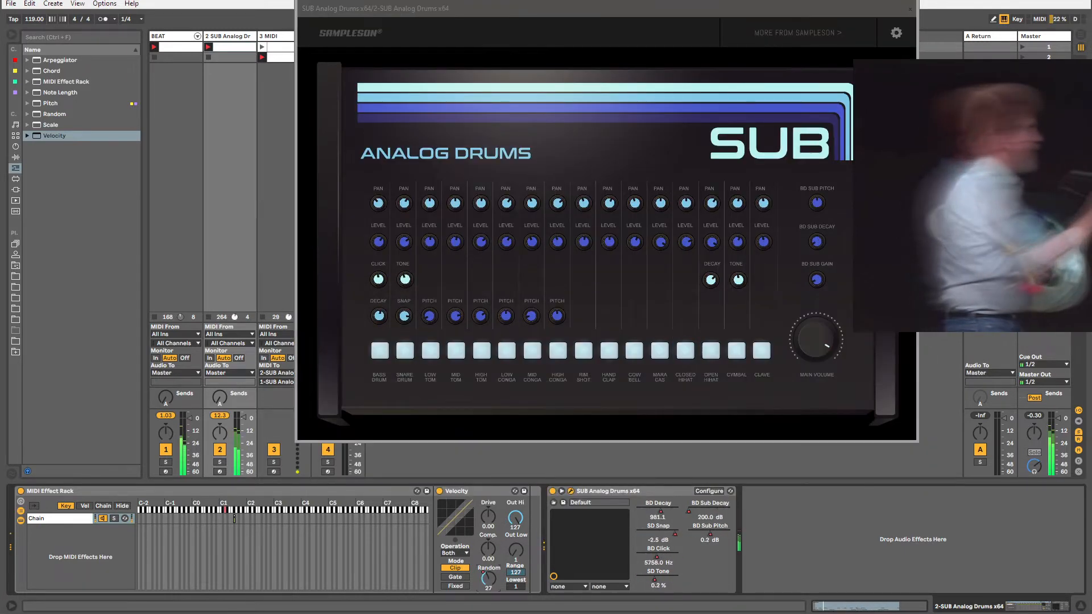
{"action": "left_click_drag", "start_coordinate": [492, 575], "coordinate": [492, 566]}
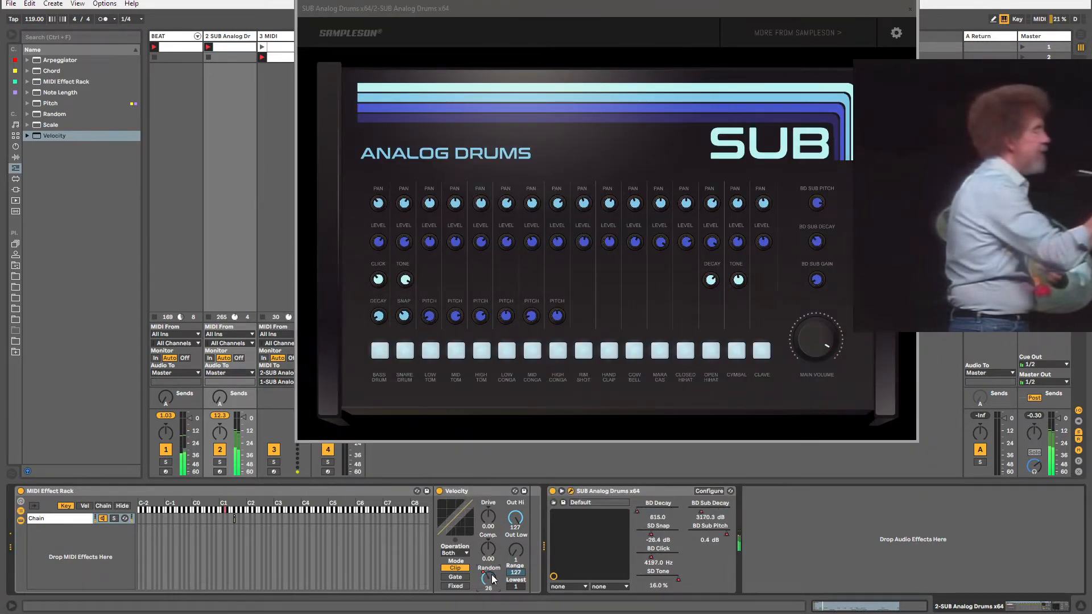
{"action": "right_click", "coordinate": [493, 577]}
{"action": "left_click", "coordinate": [506, 605]}
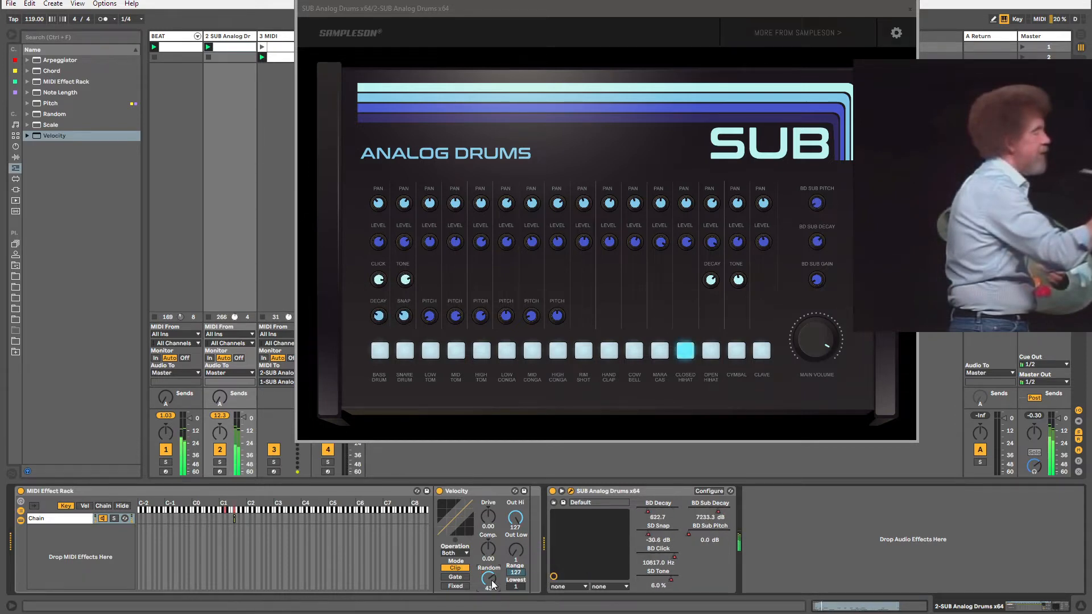
{"action": "left_click_drag", "start_coordinate": [491, 580], "coordinate": [491, 585]}
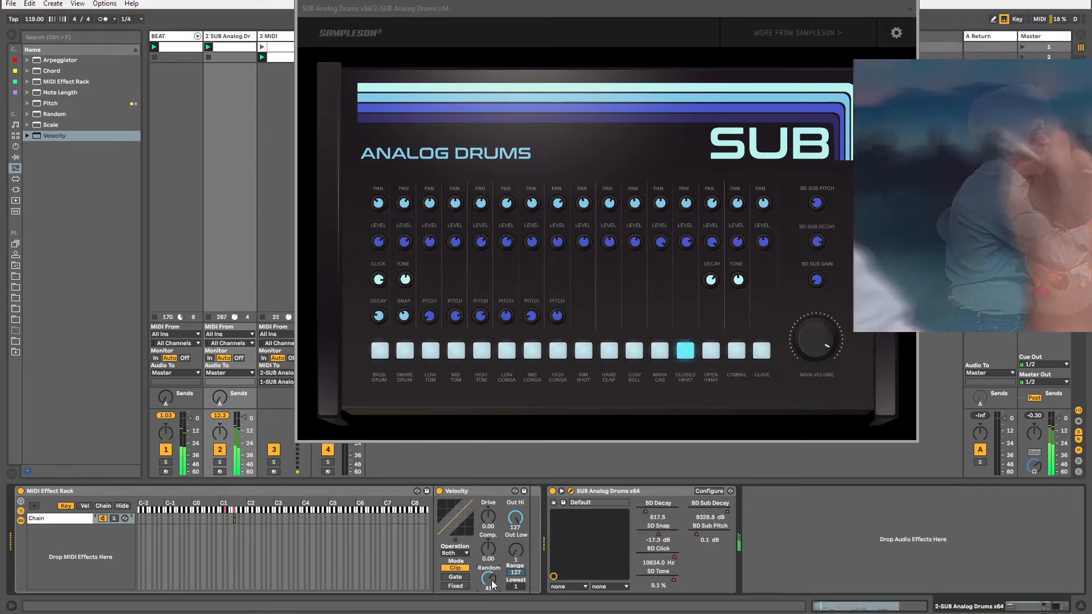
{"action": "left_click_drag", "start_coordinate": [513, 527], "coordinate": [491, 575]}
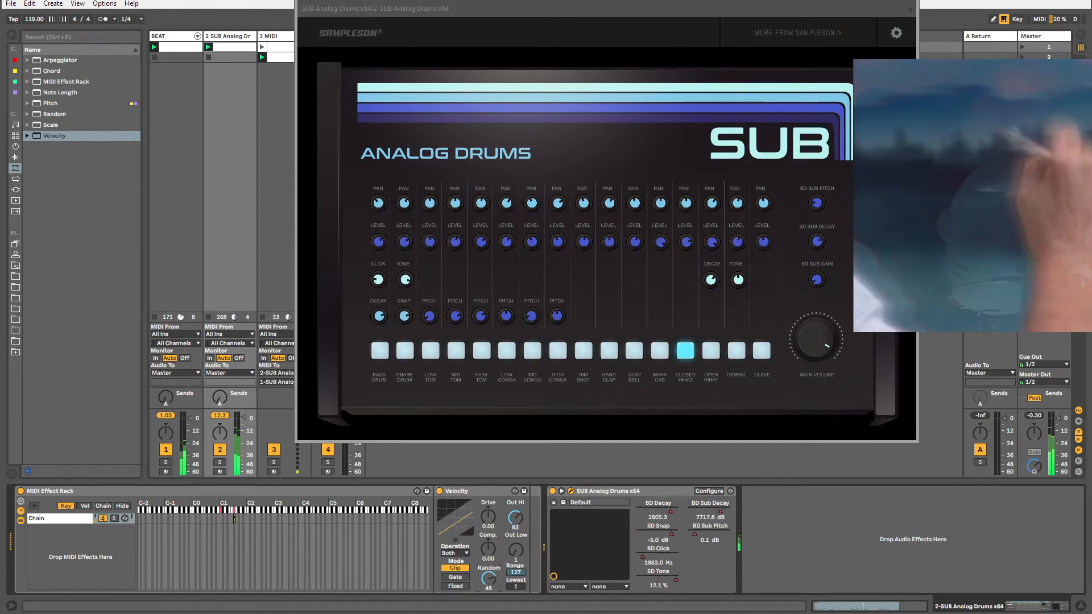
Duplicate the F#1 chain, move the copy's key zone to C1, and set its Velocity effect to Out Hi 127 and Random 51.
{"action": "left_click", "coordinate": [40, 518]}
{"action": "key", "text": "ctrl+d"}
{"action": "left_click", "coordinate": [51, 521]}
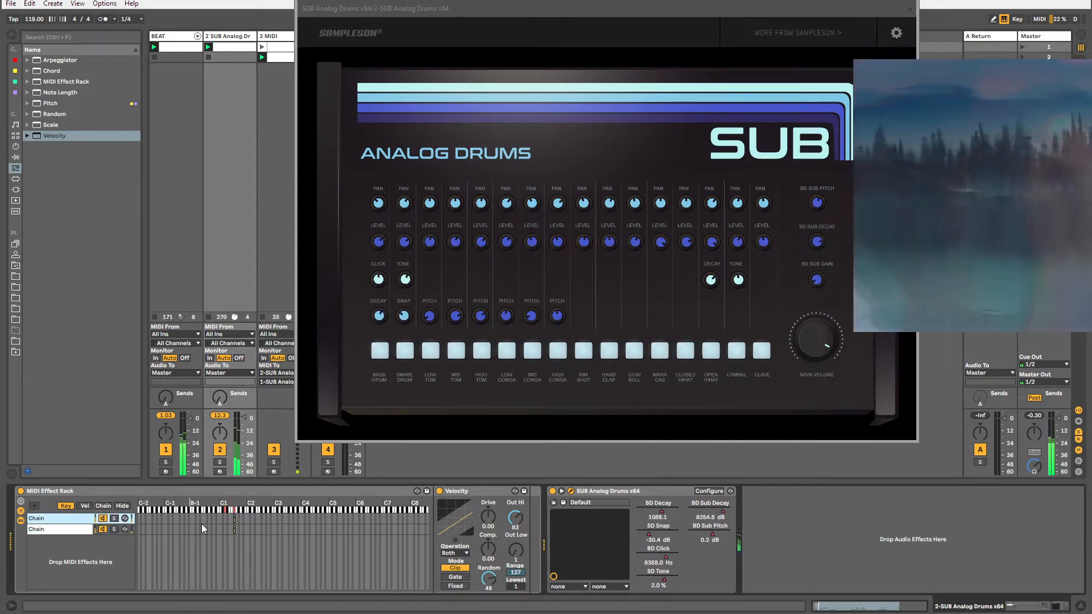
{"action": "left_click_drag", "start_coordinate": [235, 521], "coordinate": [221, 521]}
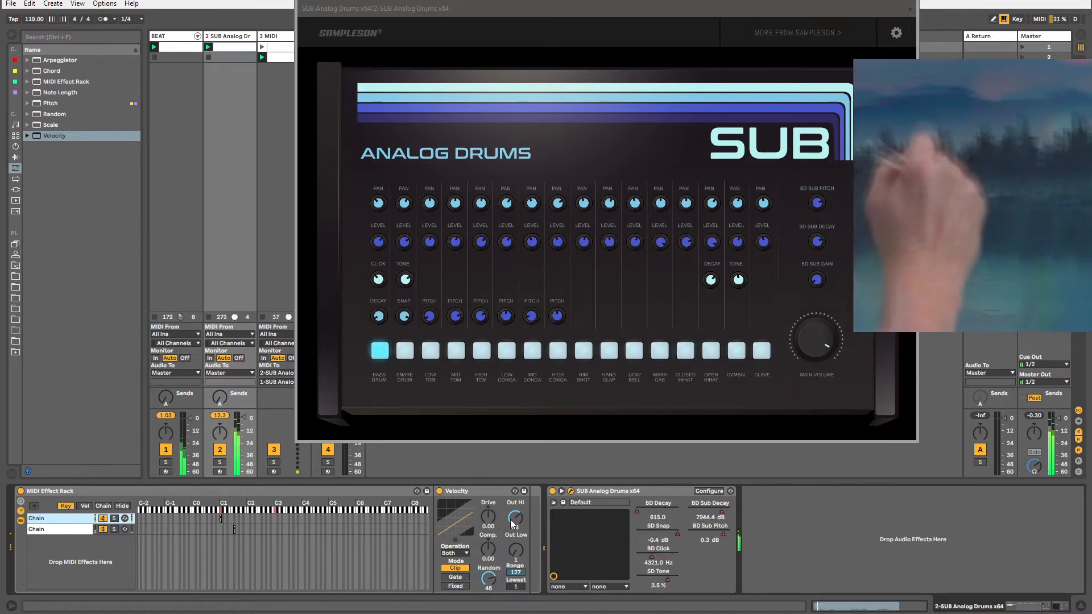
{"action": "left_click_drag", "start_coordinate": [514, 523], "coordinate": [514, 528]}
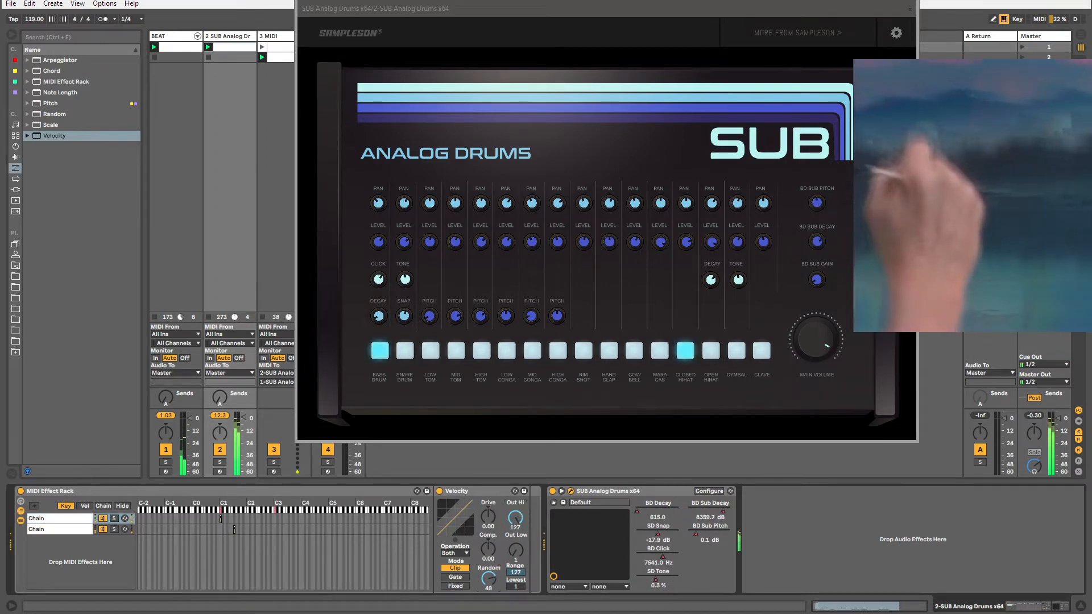
Duplicate the C1 chain, set the copy's key zone to D1 through F1, and delete the C1 chain.
{"action": "left_click", "coordinate": [57, 519]}
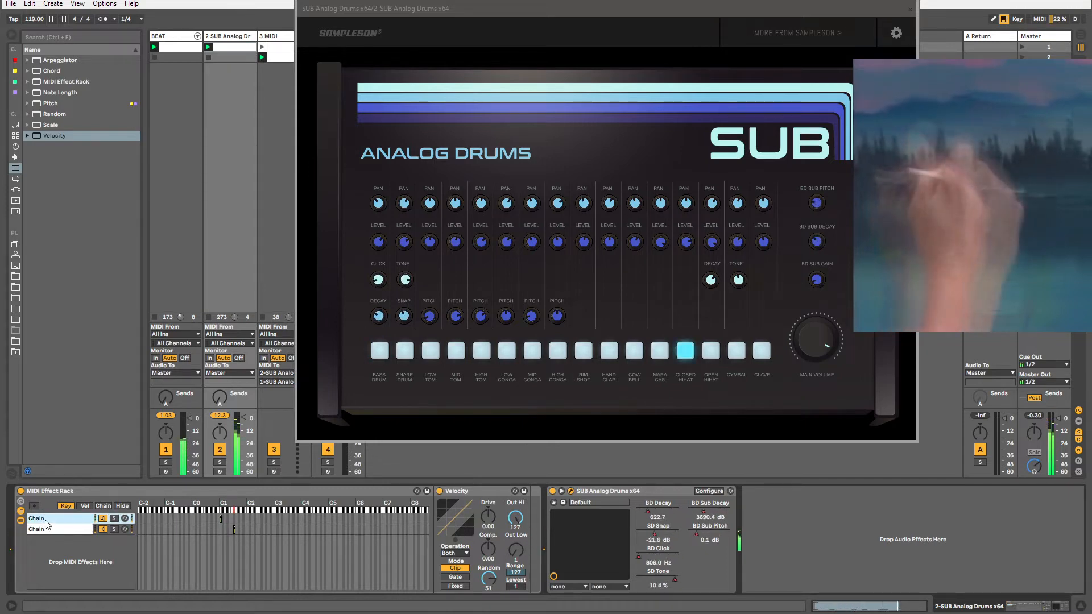
{"action": "key", "text": "ctrl+d"}
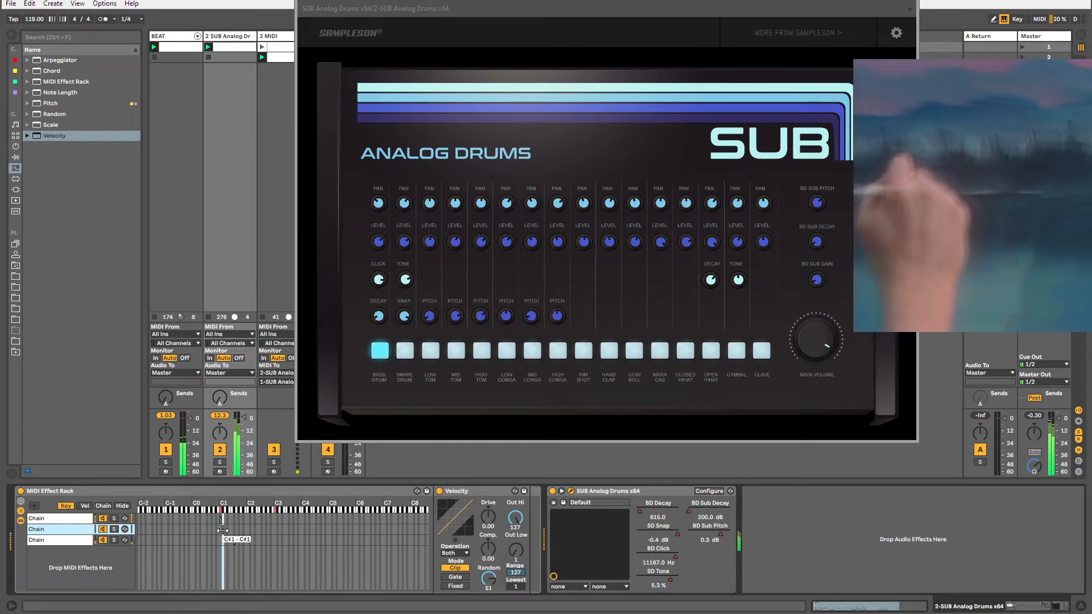
{"action": "left_click_drag", "start_coordinate": [222, 530], "coordinate": [224, 530]}
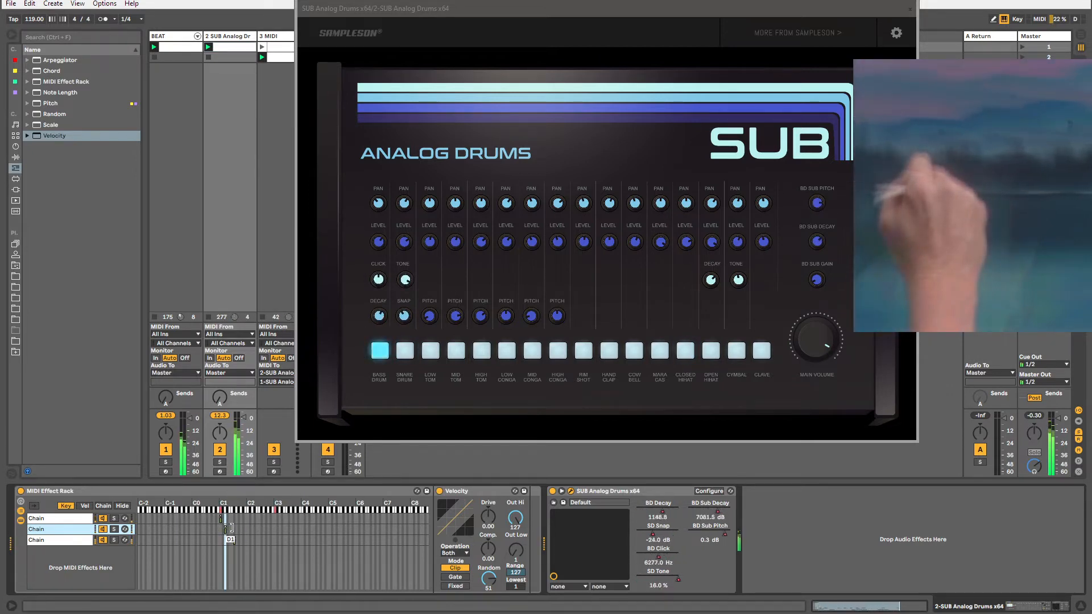
{"action": "left_click_drag", "start_coordinate": [227, 530], "coordinate": [229, 530]}
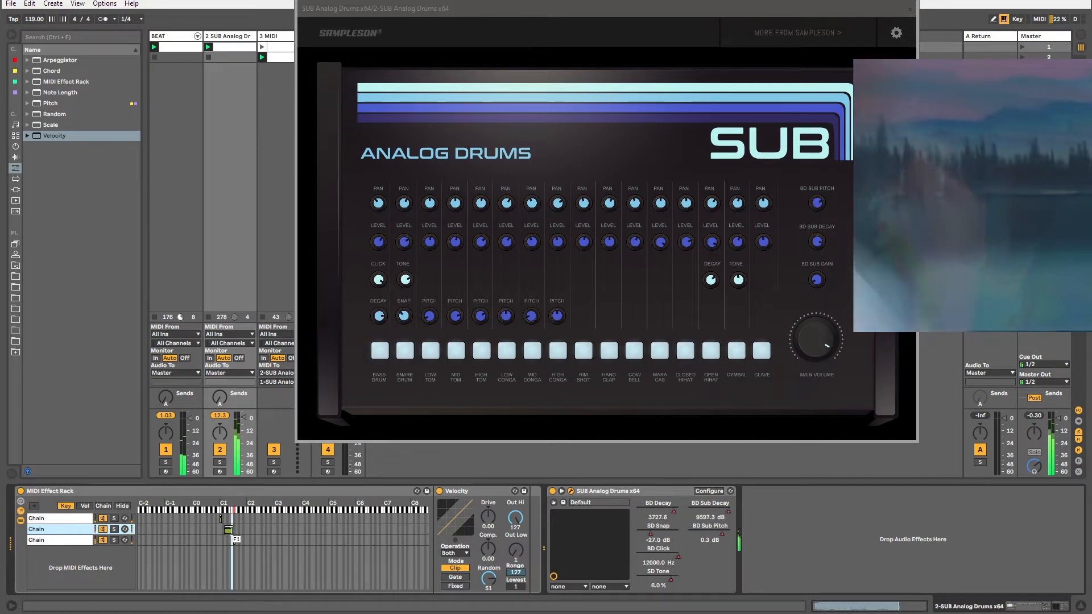
{"action": "left_click", "coordinate": [46, 519]}
{"action": "key", "text": "Delete"}
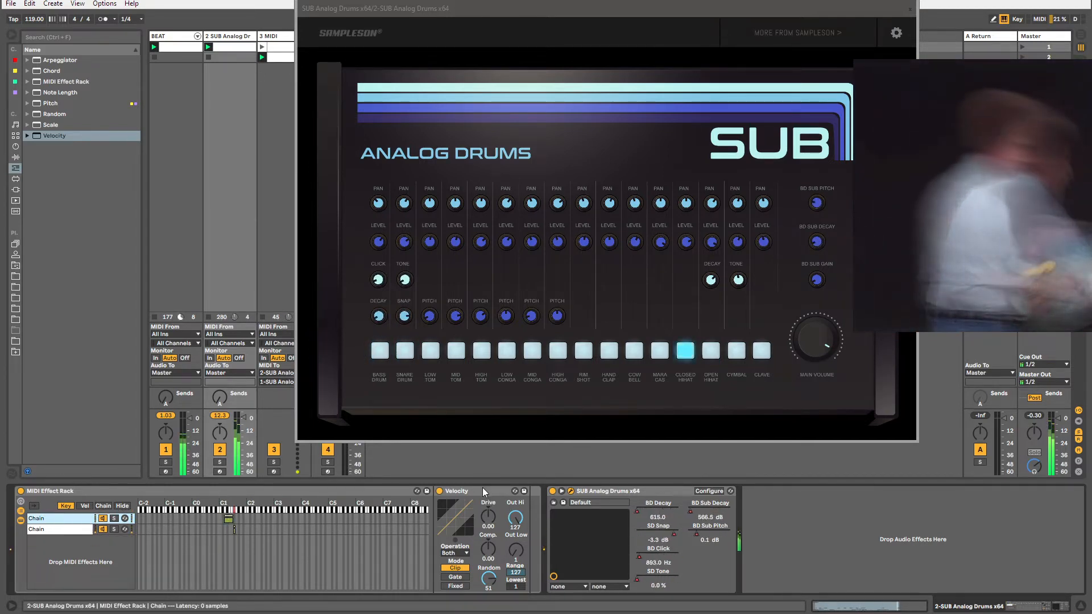
Delete the Velocity effect from the D1 to F1 chain and extend its key zone down to C-2.
{"action": "left_click", "coordinate": [477, 493]}
{"action": "key", "text": "Delete"}
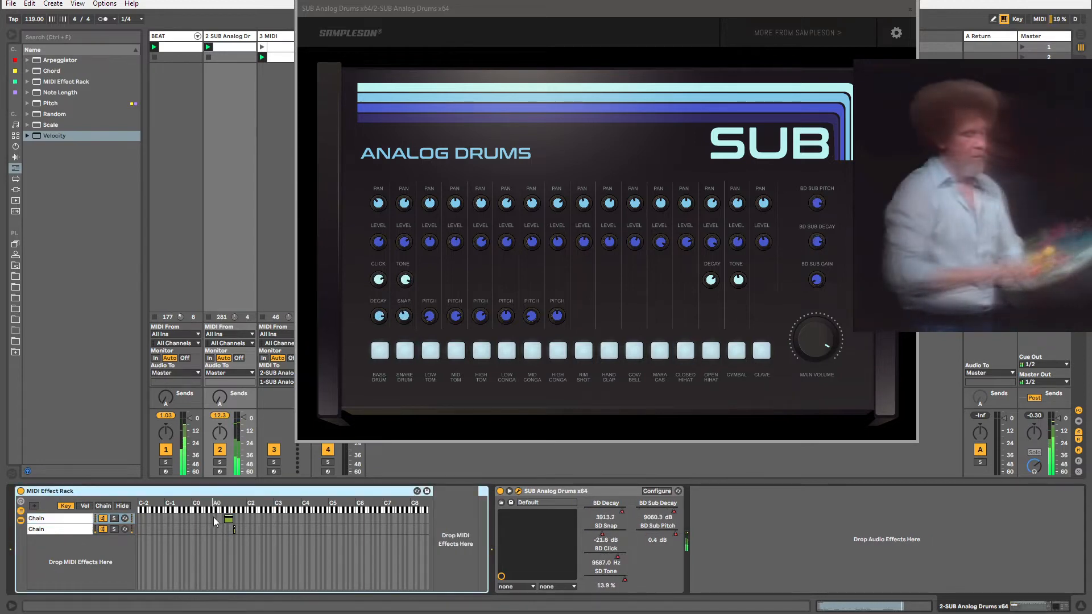
{"action": "left_click_drag", "start_coordinate": [227, 520], "coordinate": [128, 522]}
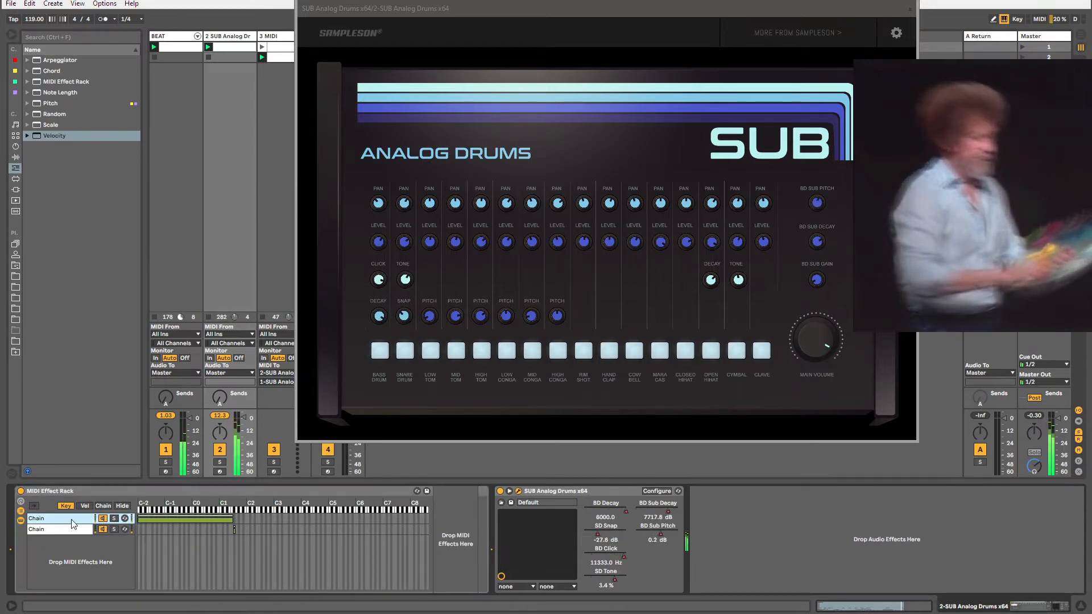
Duplicate the chain without a Velocity effect and set the copy's key zone to all notes above F#1.
{"action": "left_click_drag", "start_coordinate": [71, 548], "coordinate": [72, 545]}
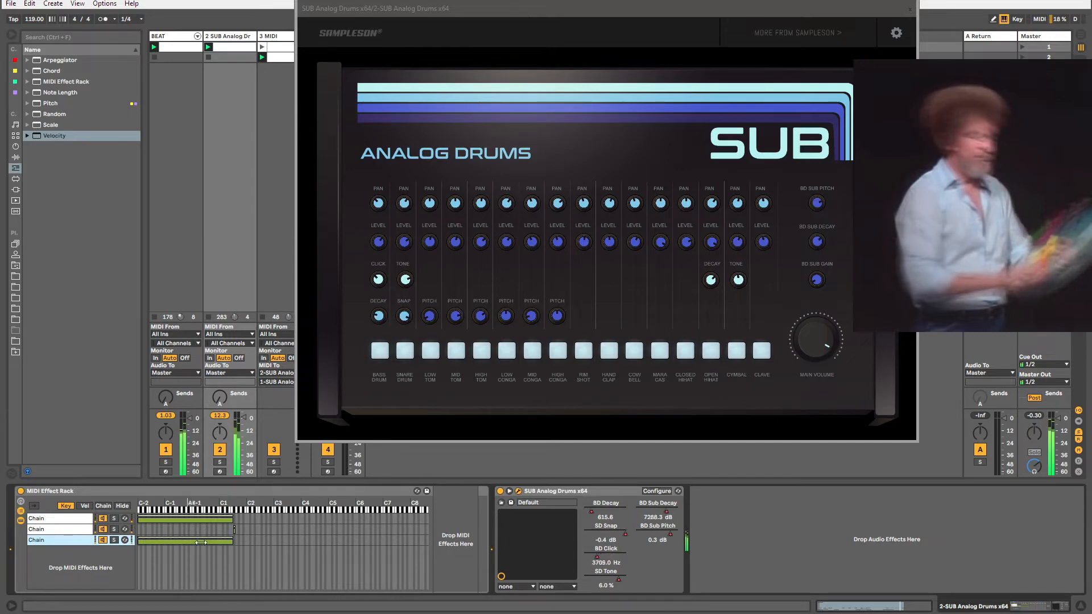
{"action": "left_click_drag", "start_coordinate": [192, 546], "coordinate": [428, 544]}
{"action": "left_click", "coordinate": [71, 530]}
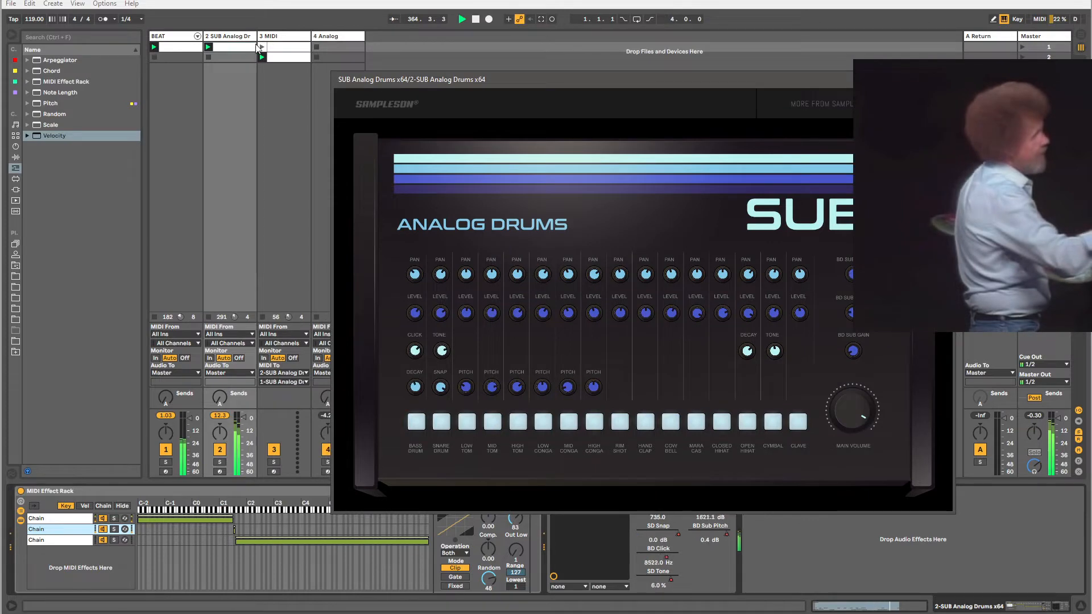
Move the drum plug-in window aside and check the SUB Analog Drums track's clip notes and its MIDI Effect Rack.
{"action": "left_click_drag", "start_coordinate": [644, 77], "coordinate": [589, 75]}
{"action": "left_click", "coordinate": [235, 48]}
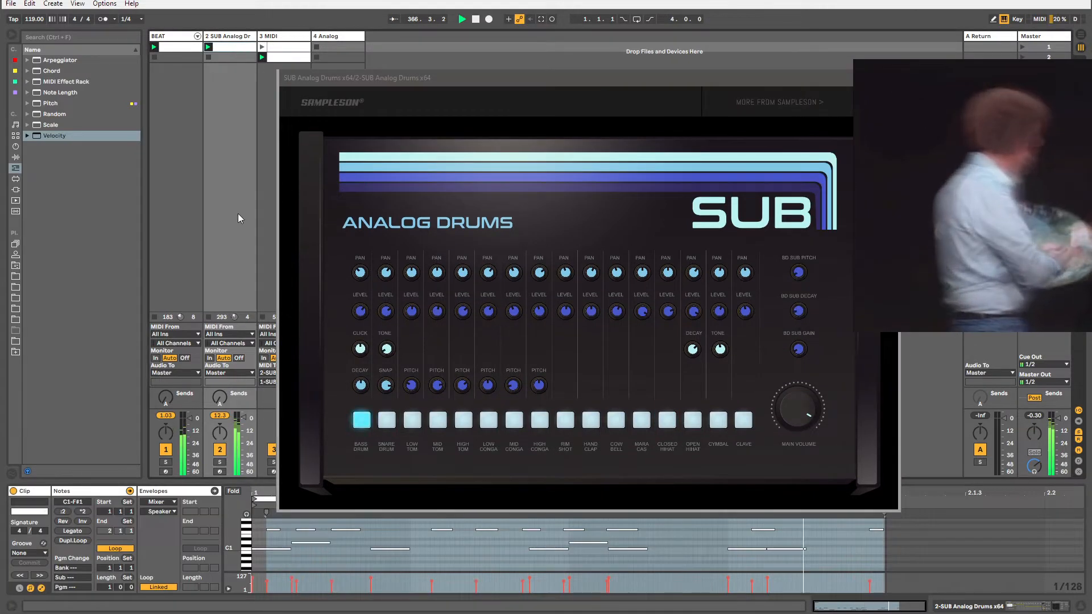
{"action": "left_click_drag", "start_coordinate": [489, 85], "coordinate": [550, 46]}
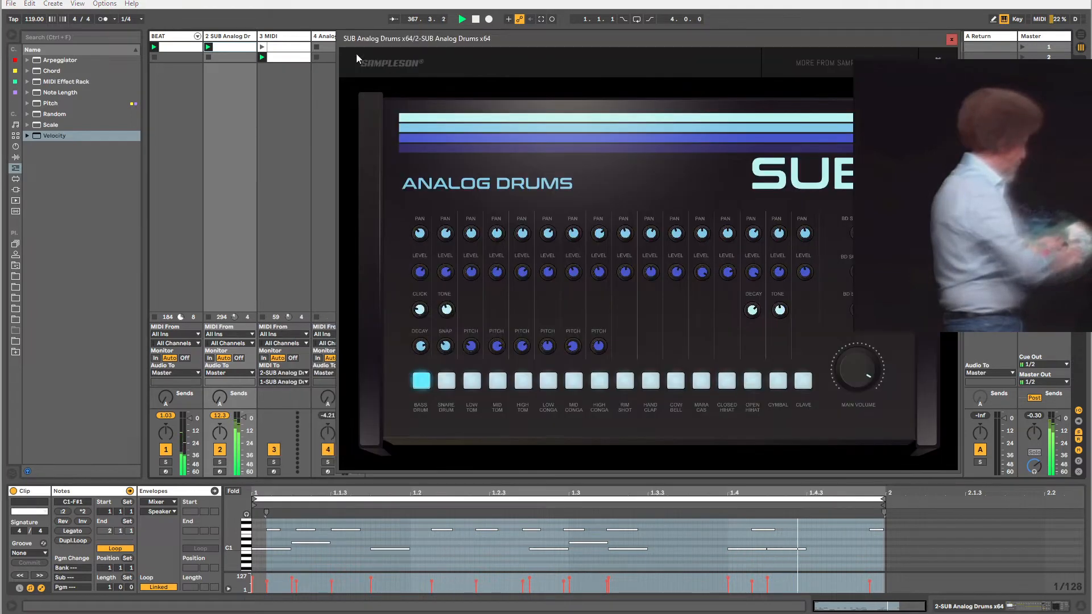
{"action": "left_click", "coordinate": [219, 36]}
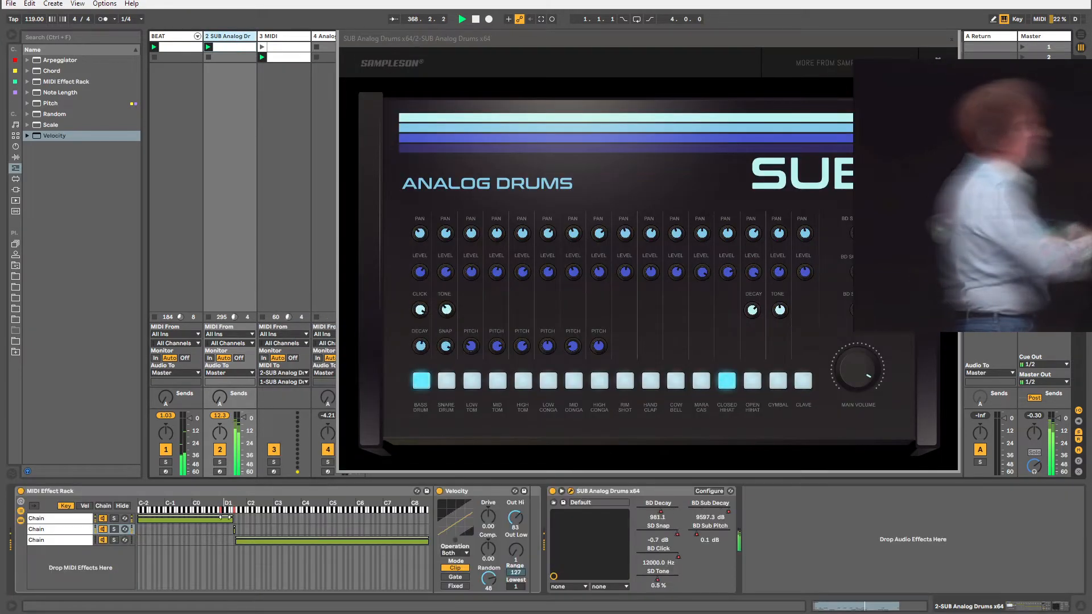
Arm the SUB Analog Drums track and overdub low tom notes on F1 into its looping clip.
{"action": "left_click", "coordinate": [222, 47]}
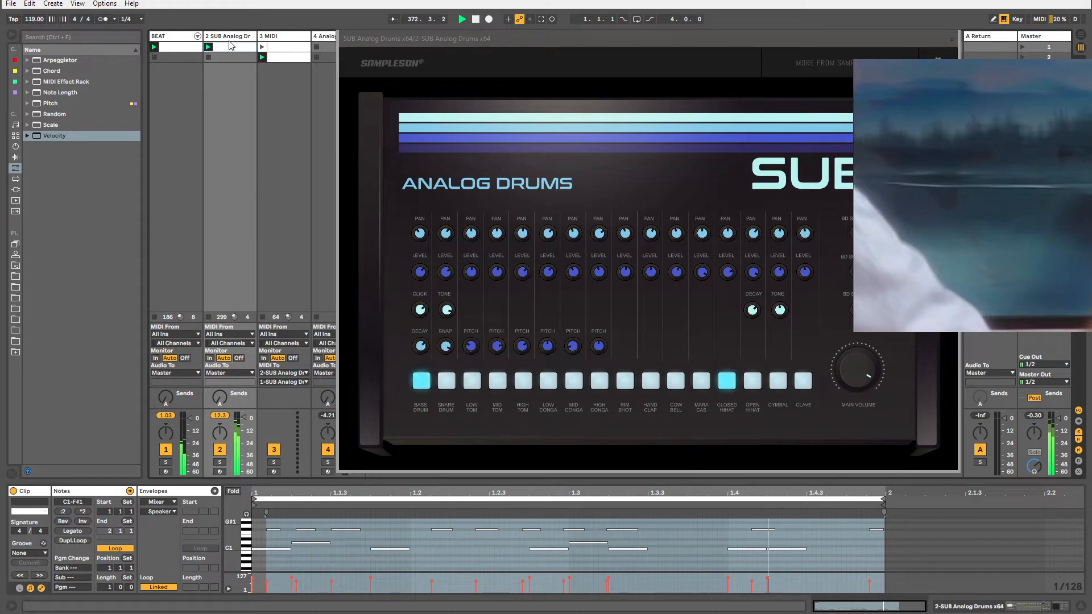
{"action": "left_click", "coordinate": [472, 349]}
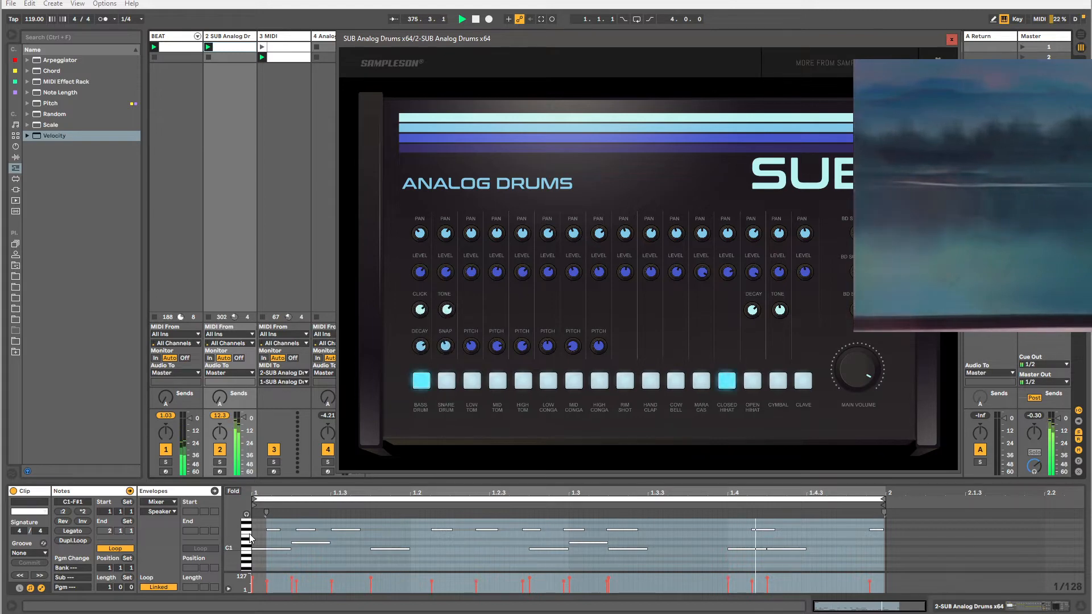
{"action": "left_click", "coordinate": [221, 472]}
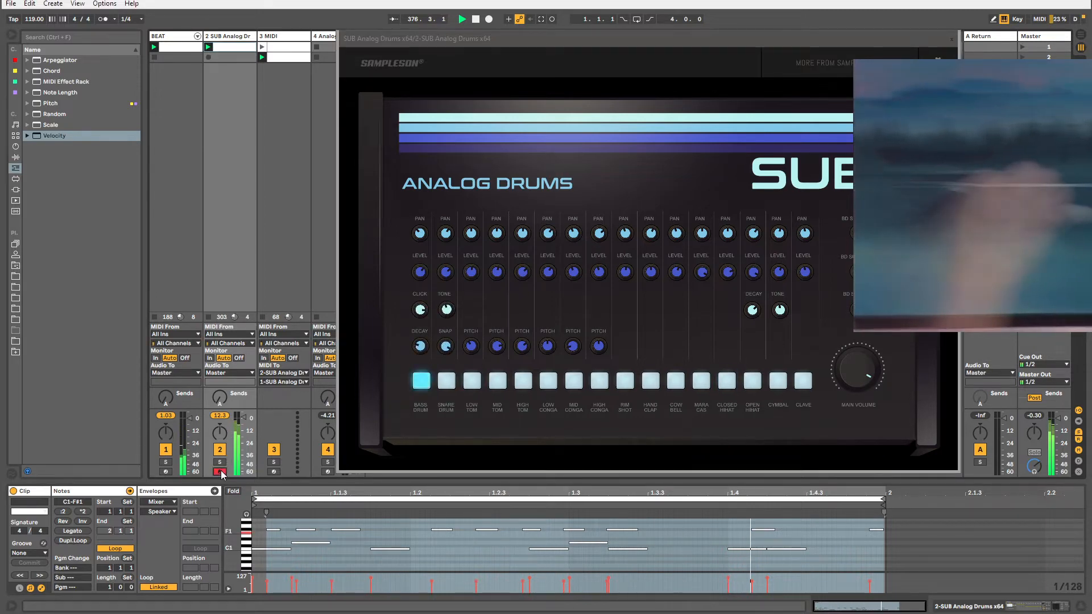
{"action": "left_click", "coordinate": [552, 20]}
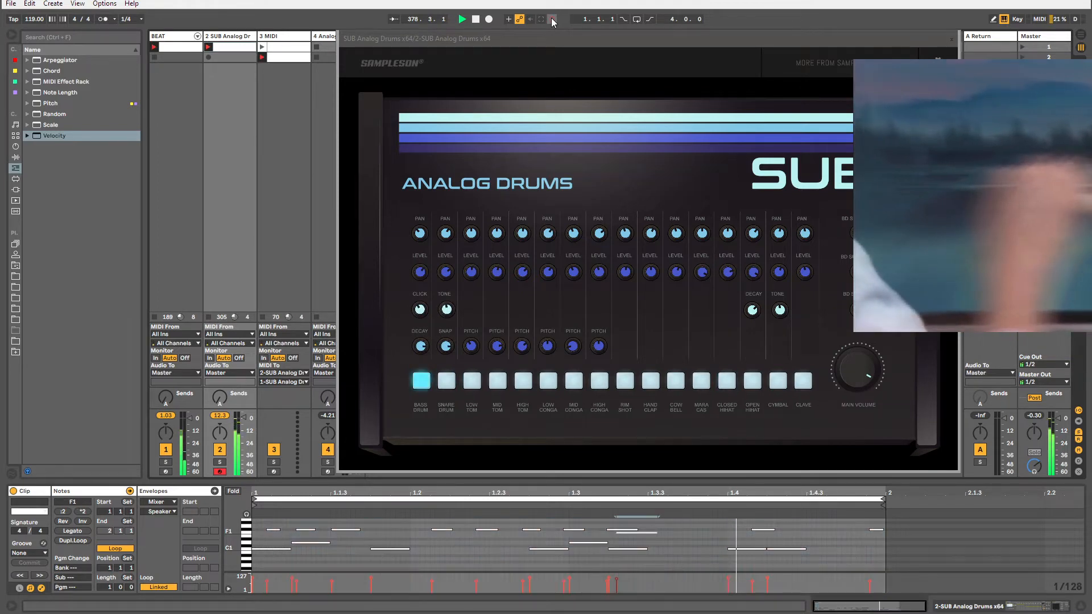
{"action": "left_click", "coordinate": [552, 21]}
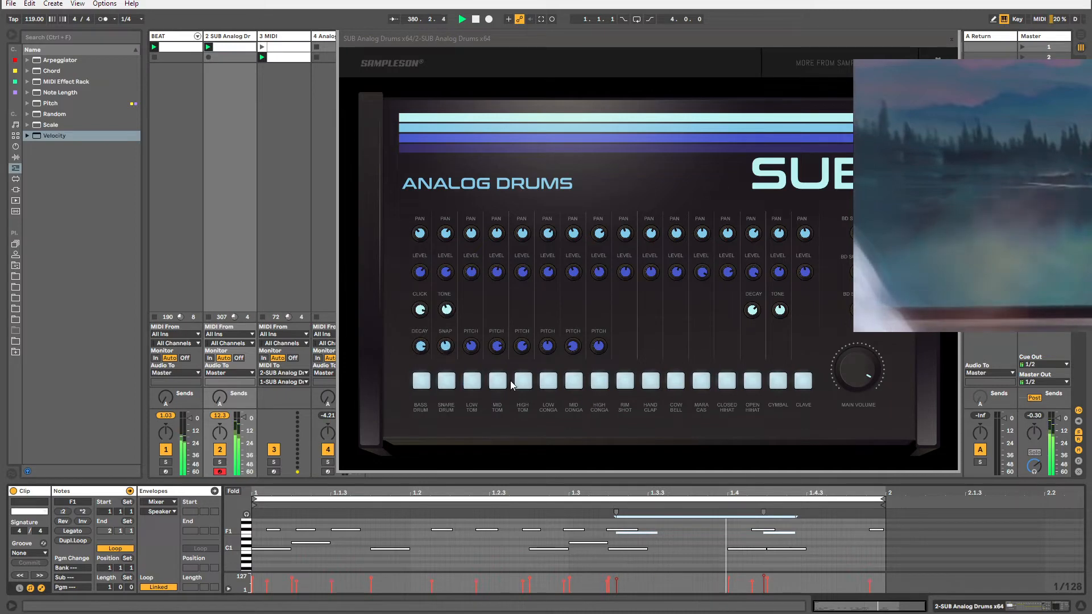
Start Learn MIDI CC for the low tom's Pitch knob in SUB Analog Drums.
{"action": "left_click_drag", "start_coordinate": [471, 347], "coordinate": [399, 146]}
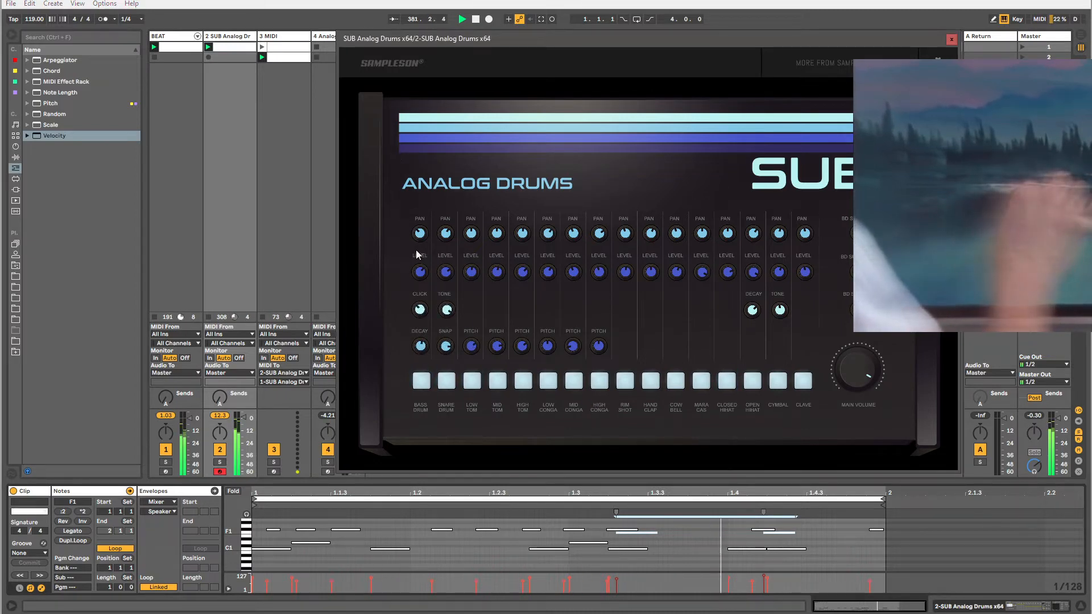
{"action": "right_click", "coordinate": [472, 345]}
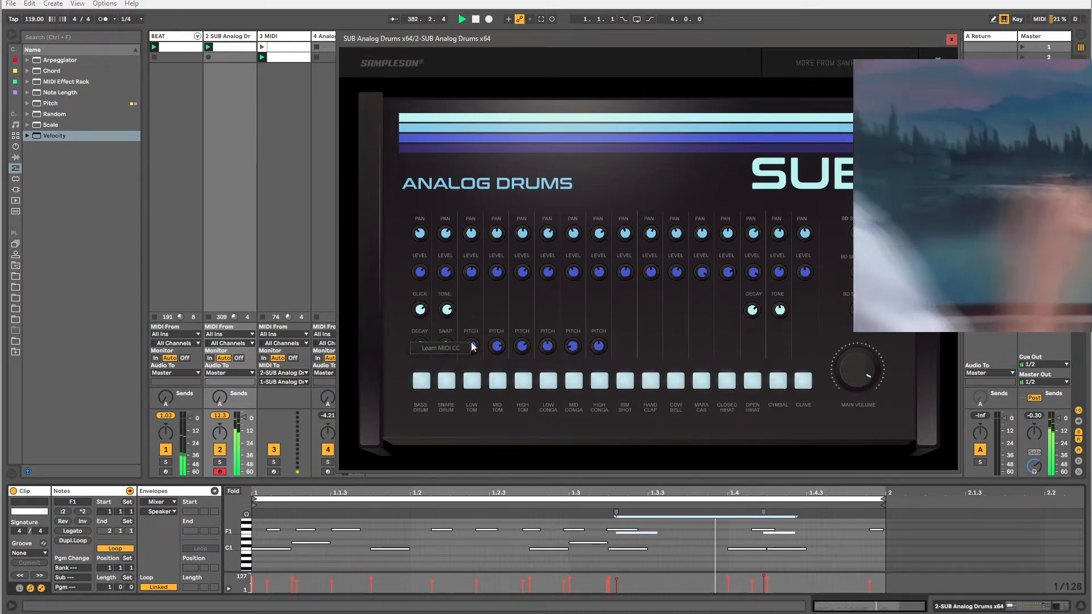
{"action": "left_click", "coordinate": [459, 348]}
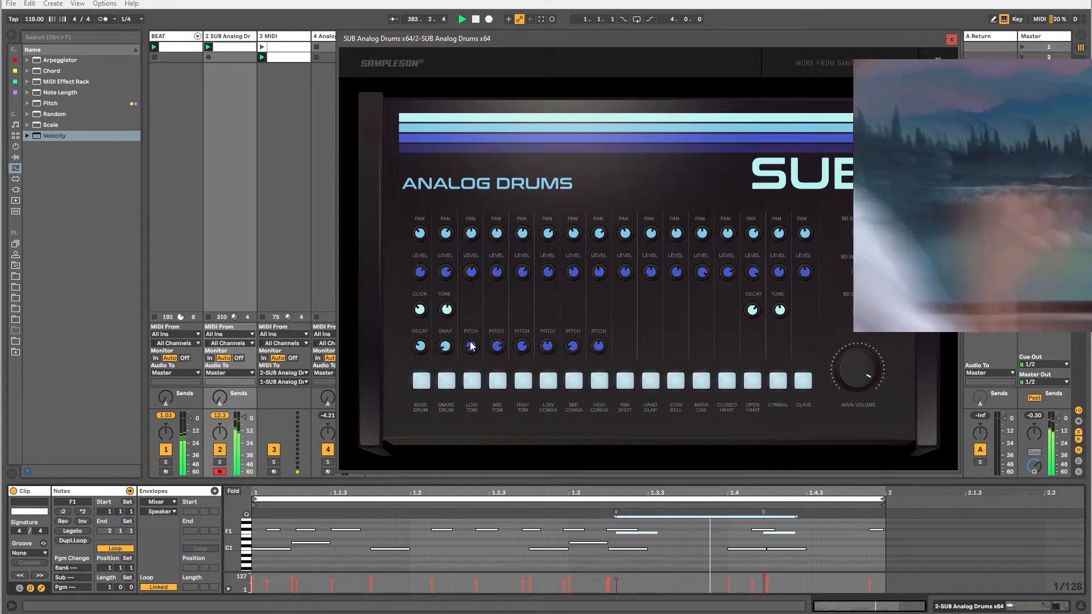
Copy the Breath controller envelope from the 3 MIDI track's second clip and paste it into the first clip at 1.1.1.
{"action": "left_click", "coordinate": [275, 56]}
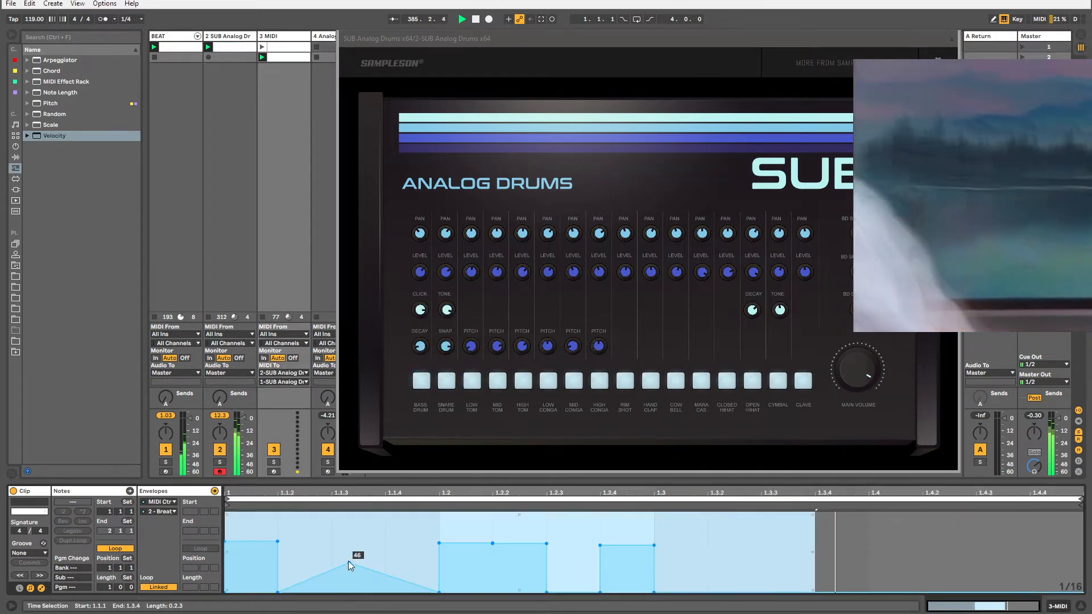
{"action": "left_click", "coordinate": [329, 527]}
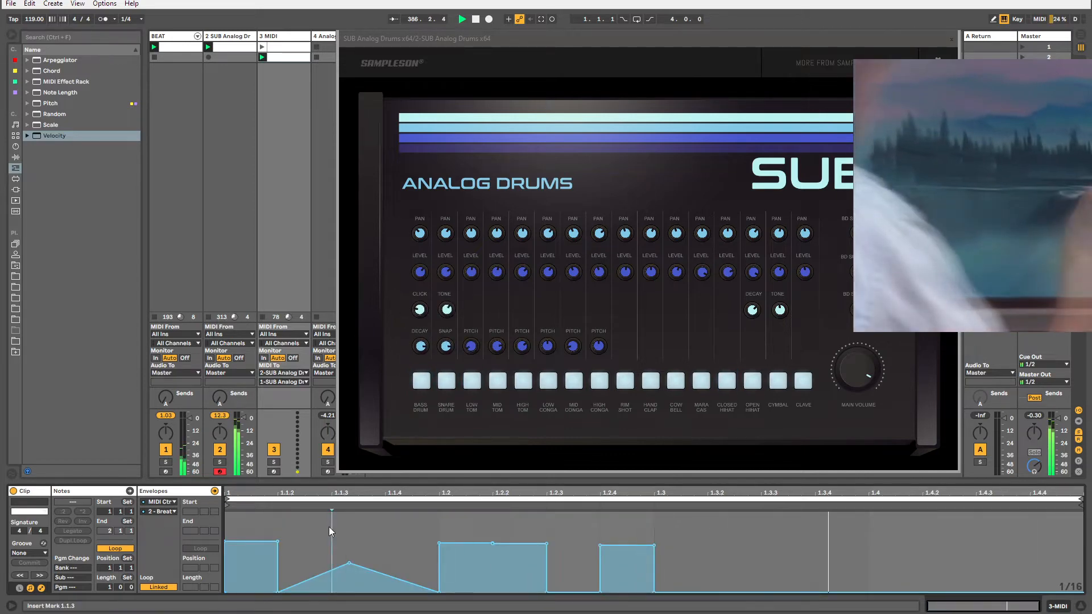
{"action": "key", "text": "ctrl+a"}
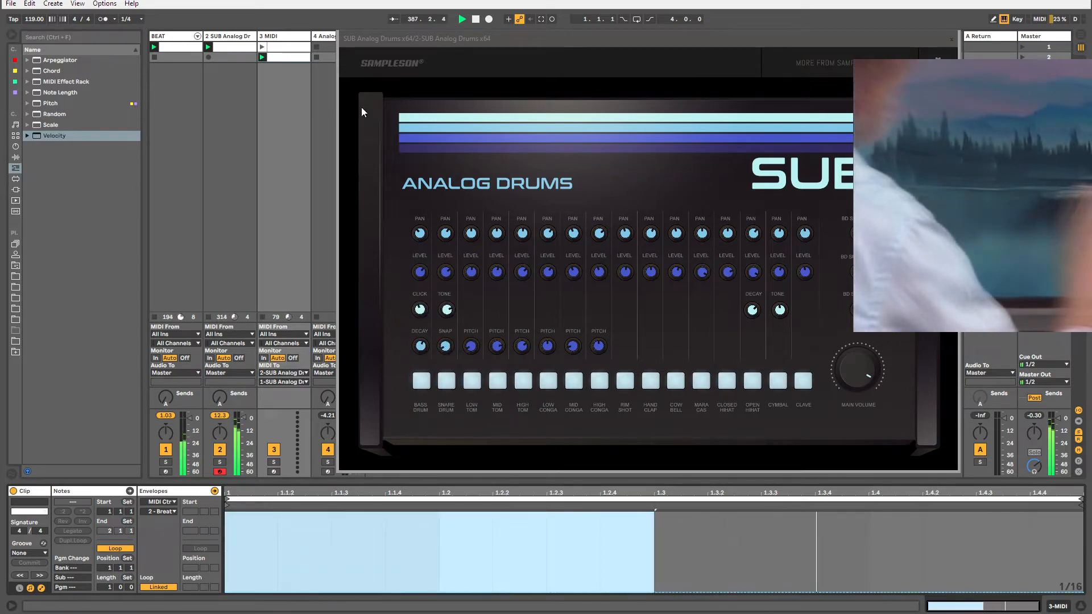
{"action": "left_click", "coordinate": [289, 48]}
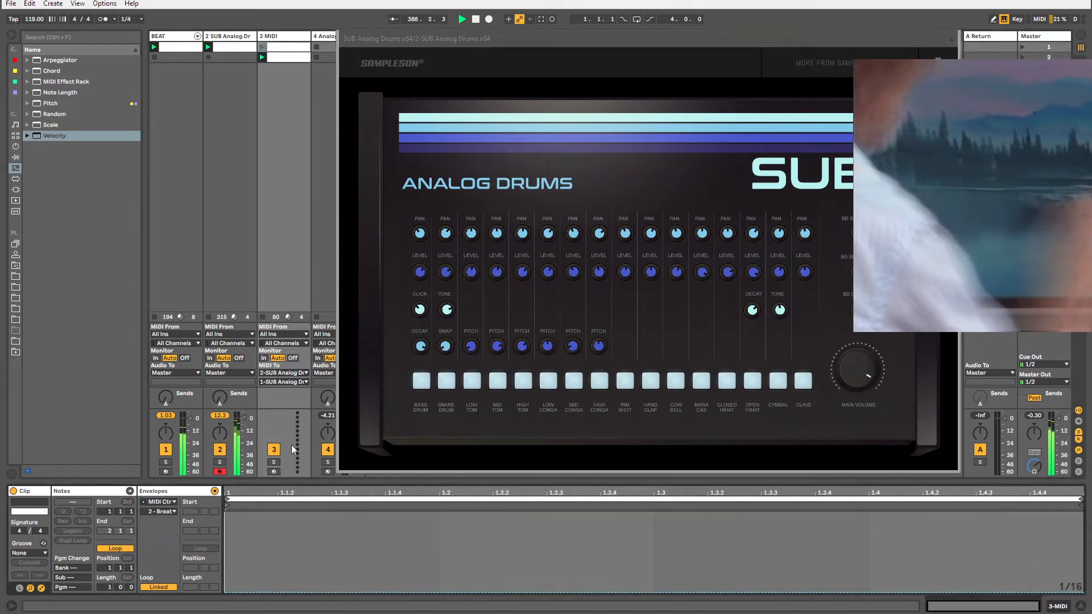
{"action": "left_click", "coordinate": [242, 518]}
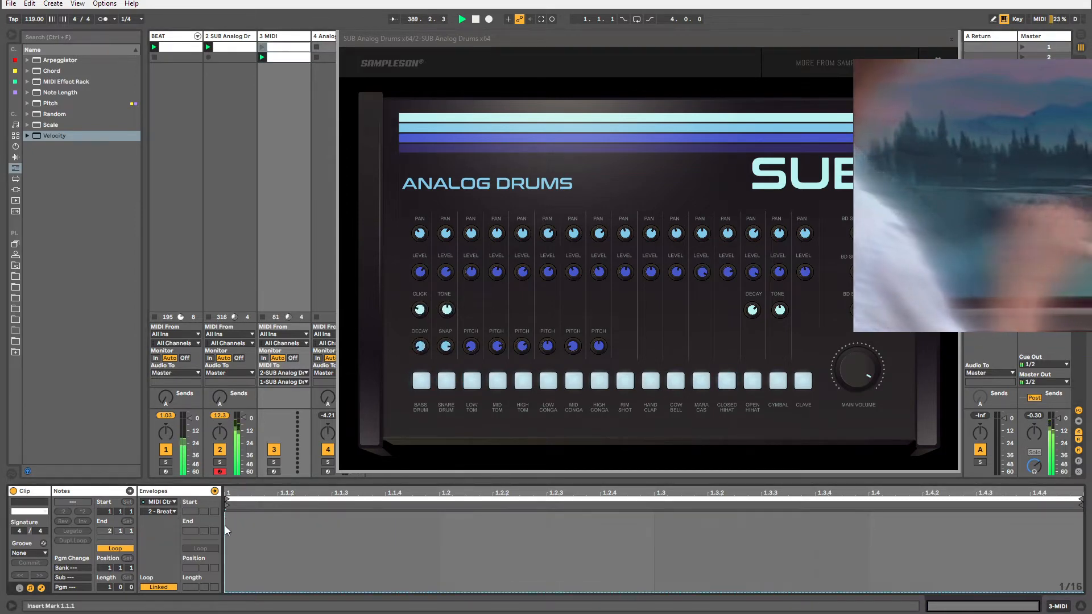
{"action": "key", "text": "ctrl+v"}
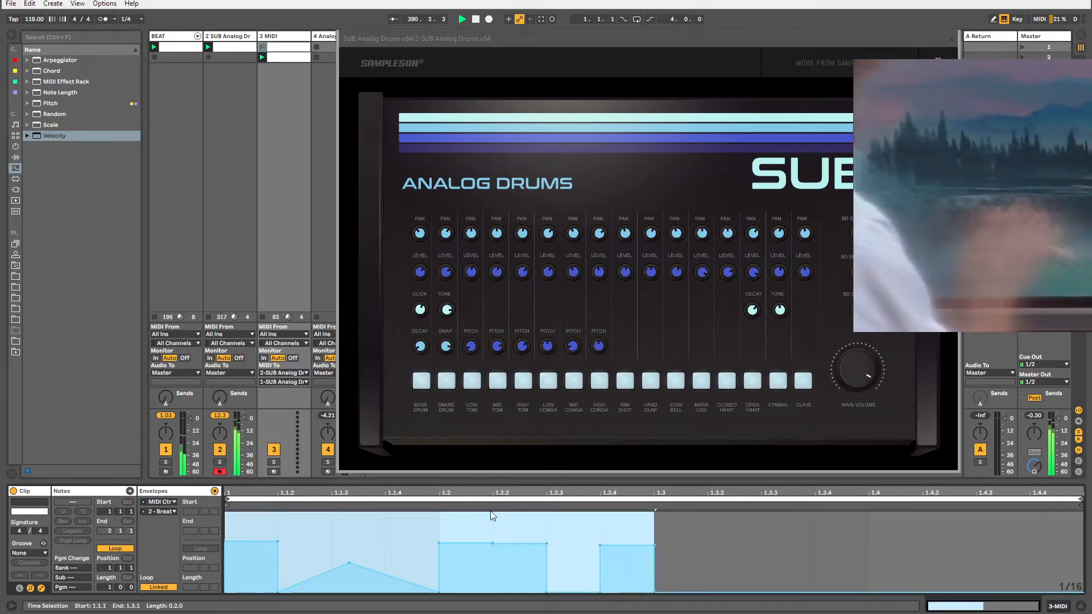
Unlink the first MIDI clip's Breath envelope, shorten its loop length to 0.2.3, and launch the clip.
{"action": "left_click", "coordinate": [150, 587]}
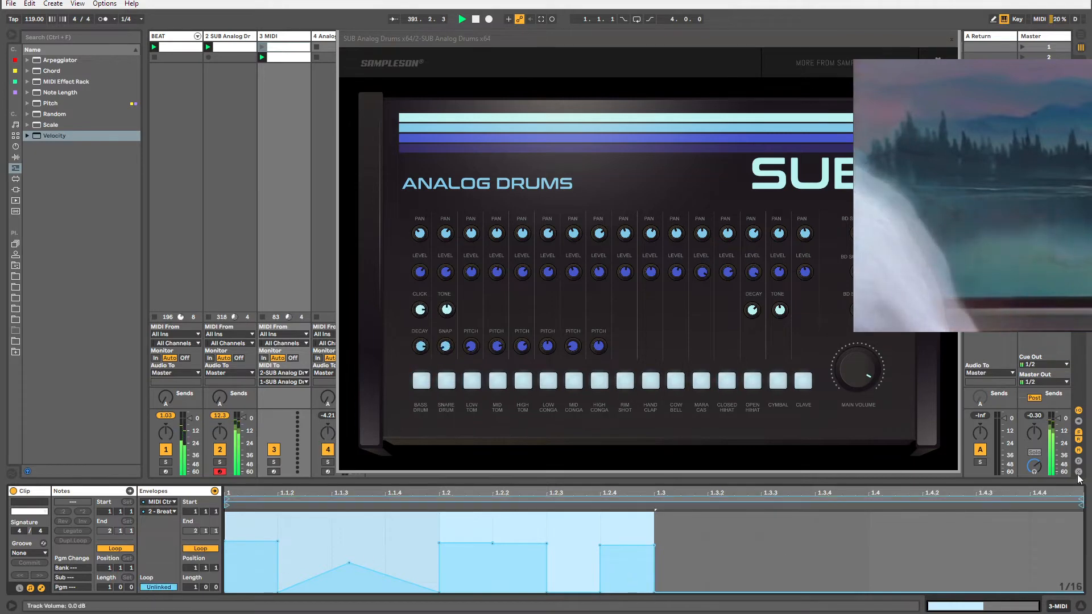
{"action": "left_click_drag", "start_coordinate": [1081, 499], "coordinate": [815, 527]}
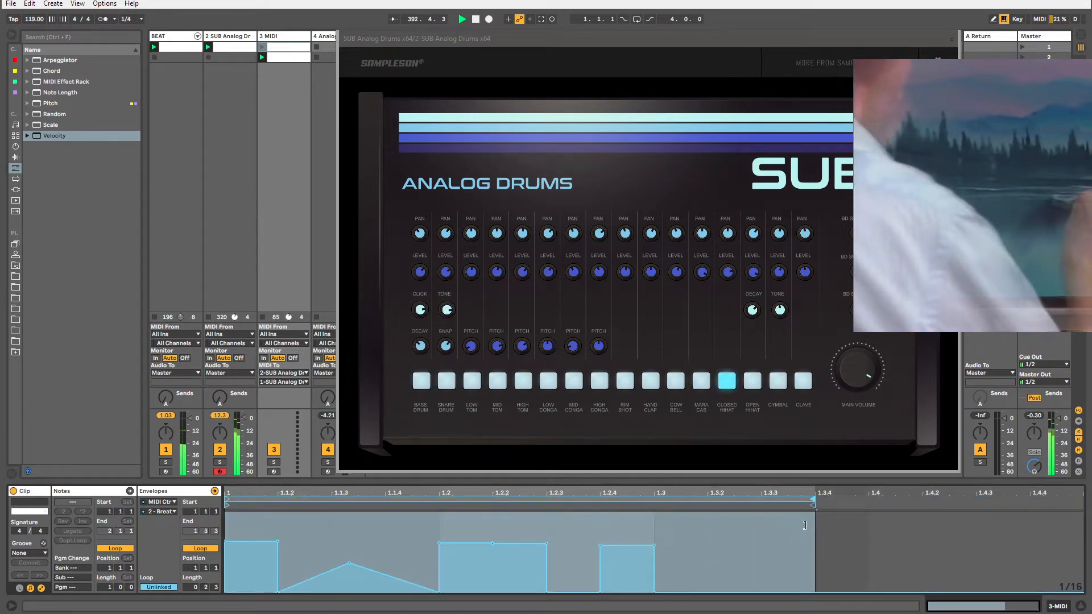
{"action": "left_click", "coordinate": [262, 46]}
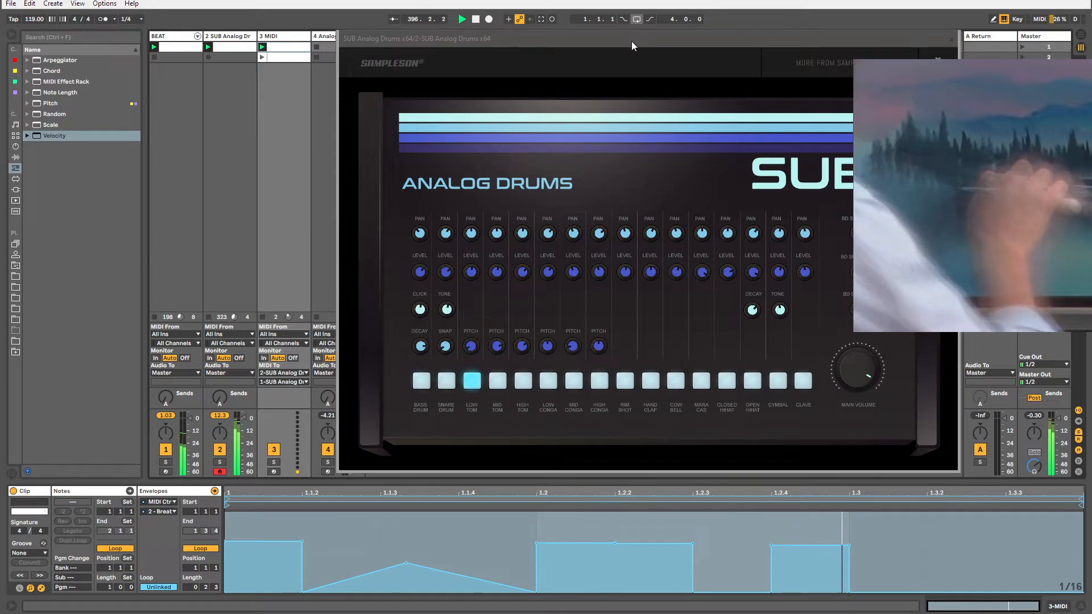
Reposition and close the SUB Analog Drums plug-in window, and show that track's device chain.
{"action": "left_click_drag", "start_coordinate": [638, 38], "coordinate": [533, 50]}
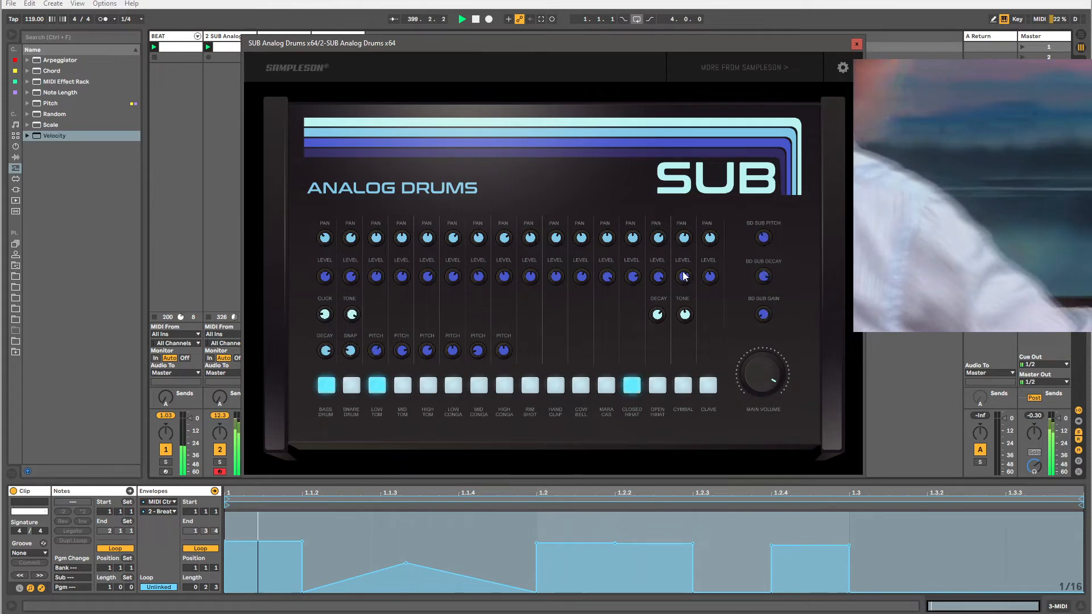
{"action": "left_click_drag", "start_coordinate": [319, 43], "coordinate": [337, 70]}
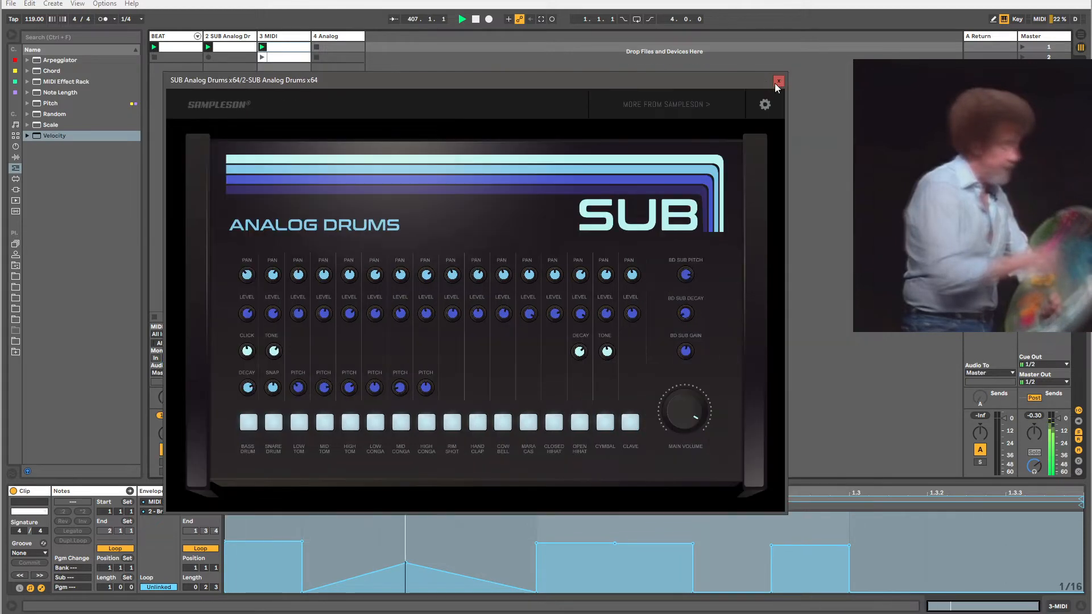
{"action": "left_click", "coordinate": [779, 81]}
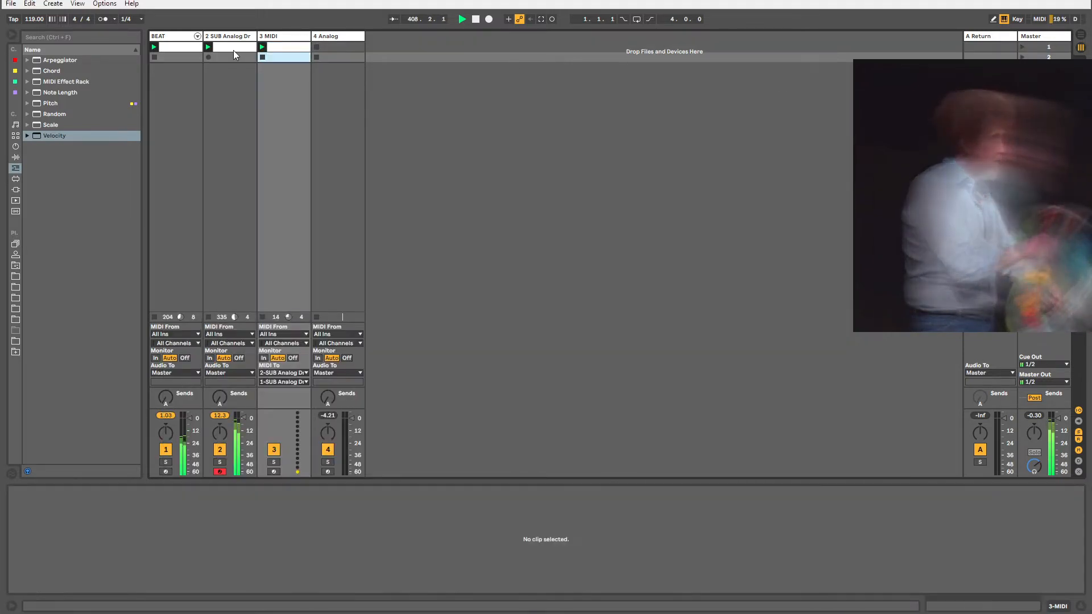
{"action": "left_click", "coordinate": [234, 48]}
{"action": "left_click", "coordinate": [235, 38]}
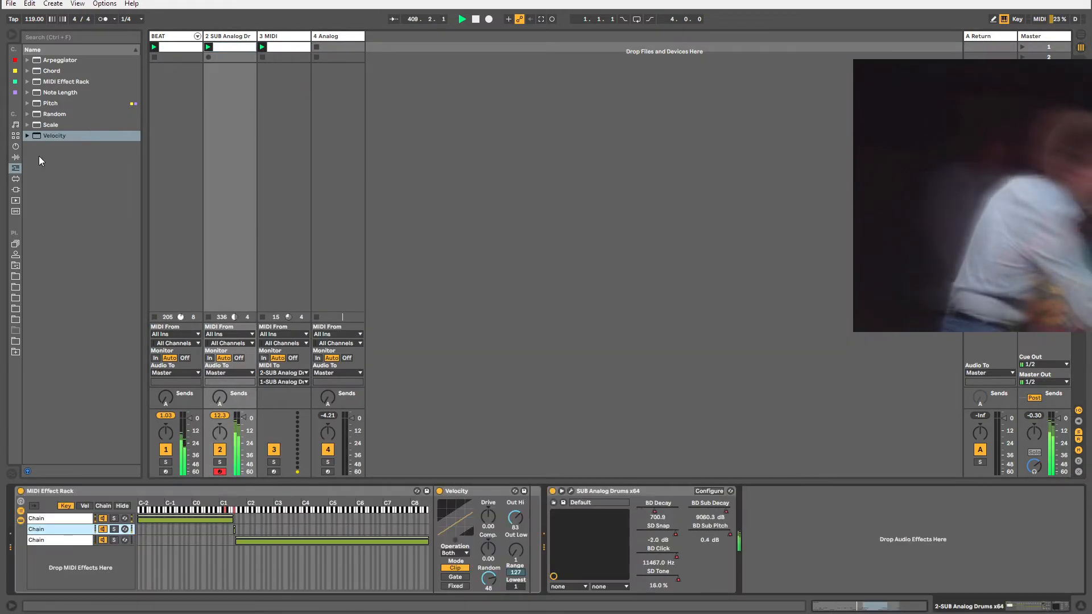
Add an Arpeggiator MIDI effect in front of the Analog instrument on the 4 Analog track.
{"action": "left_click", "coordinate": [16, 169]}
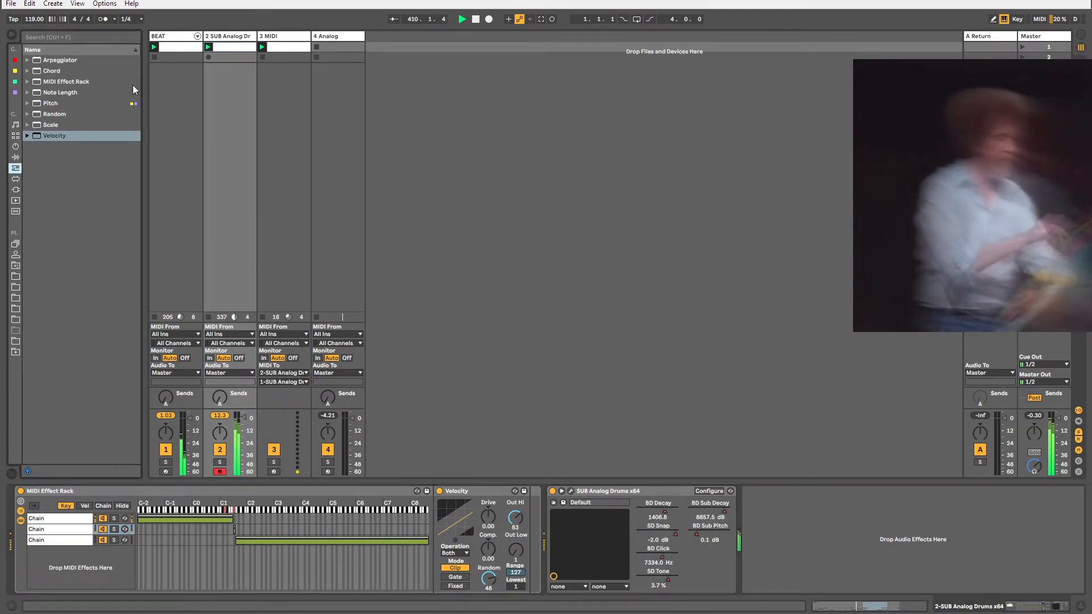
{"action": "left_click", "coordinate": [326, 37]}
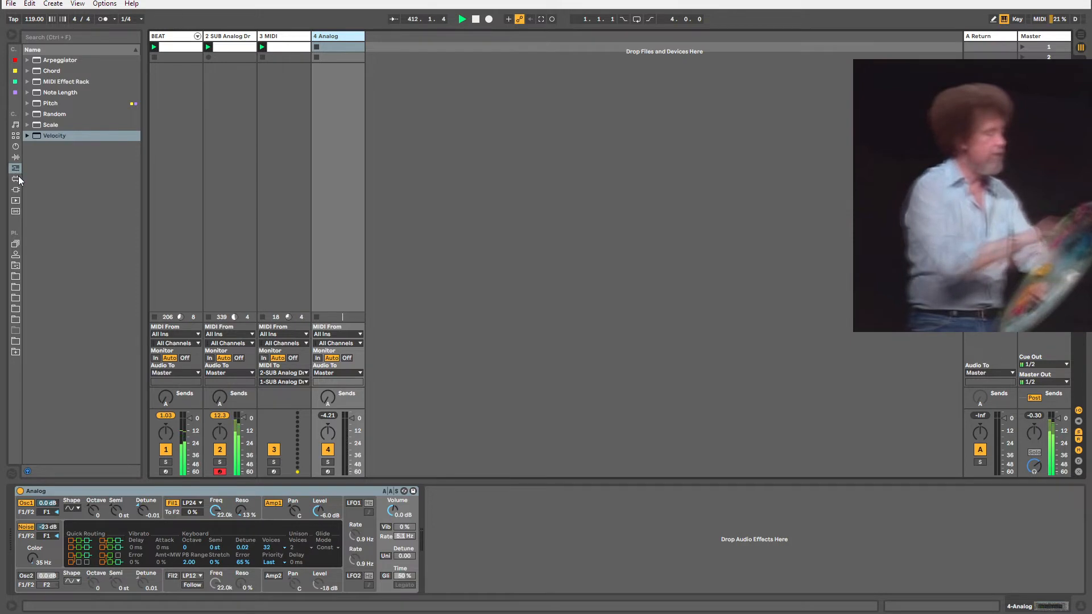
{"action": "left_click", "coordinate": [46, 57]}
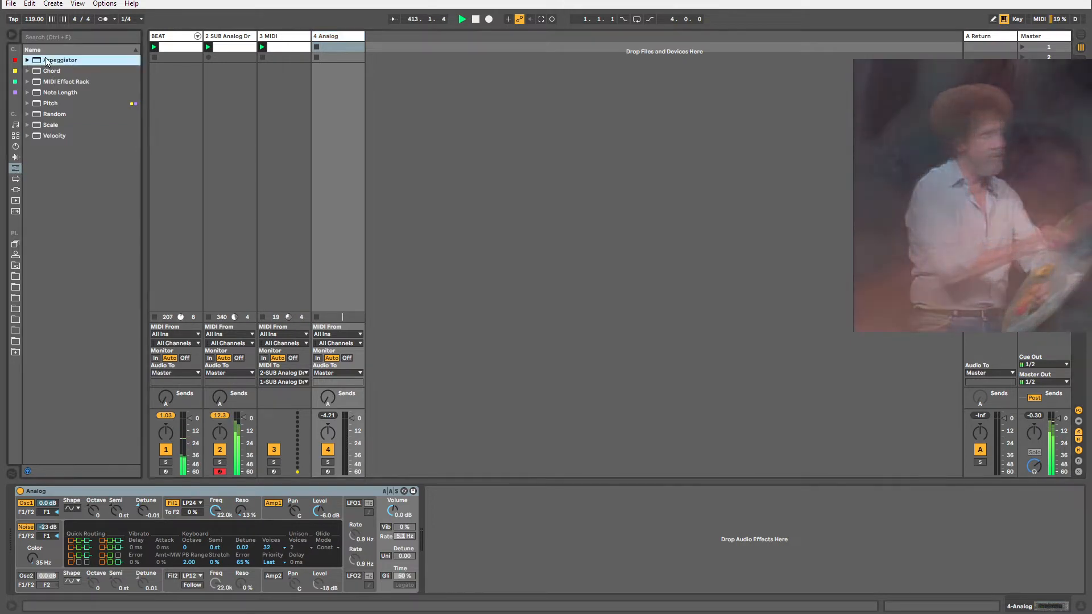
{"action": "left_click_drag", "start_coordinate": [18, 510], "coordinate": [19, 512]}
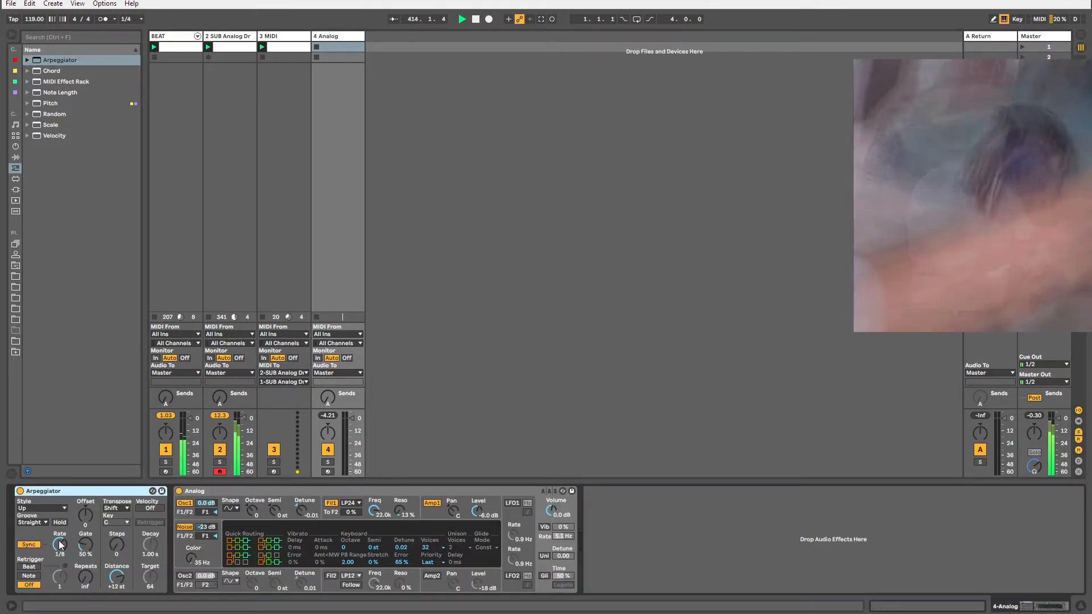
Arm the 4 Analog track for recording and check the Amp1 and Fil1 envelopes of the Analog instrument.
{"action": "left_click", "coordinate": [327, 471]}
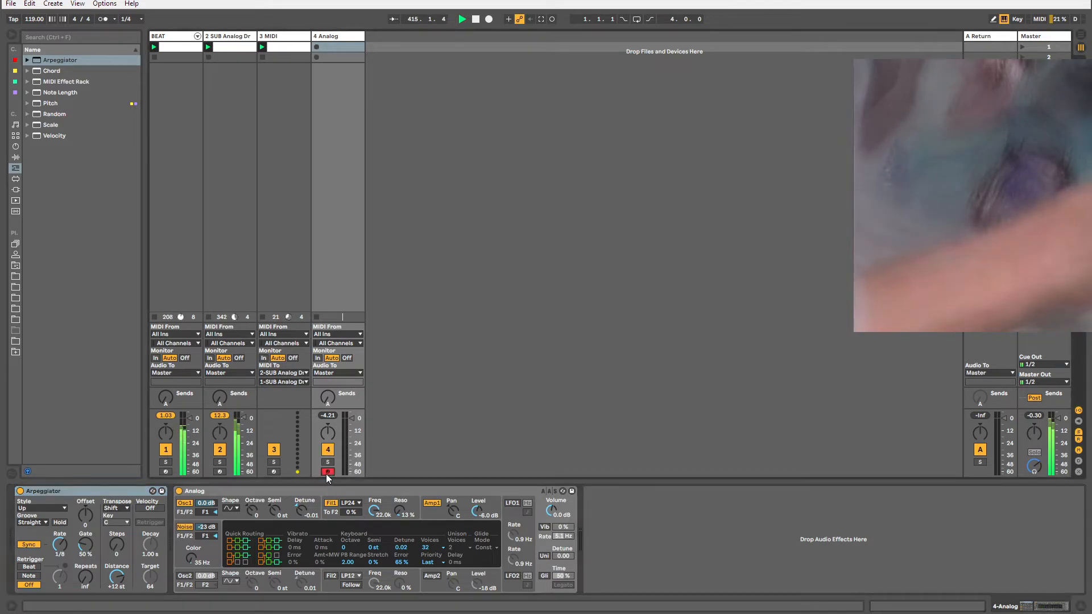
{"action": "left_click", "coordinate": [441, 517]}
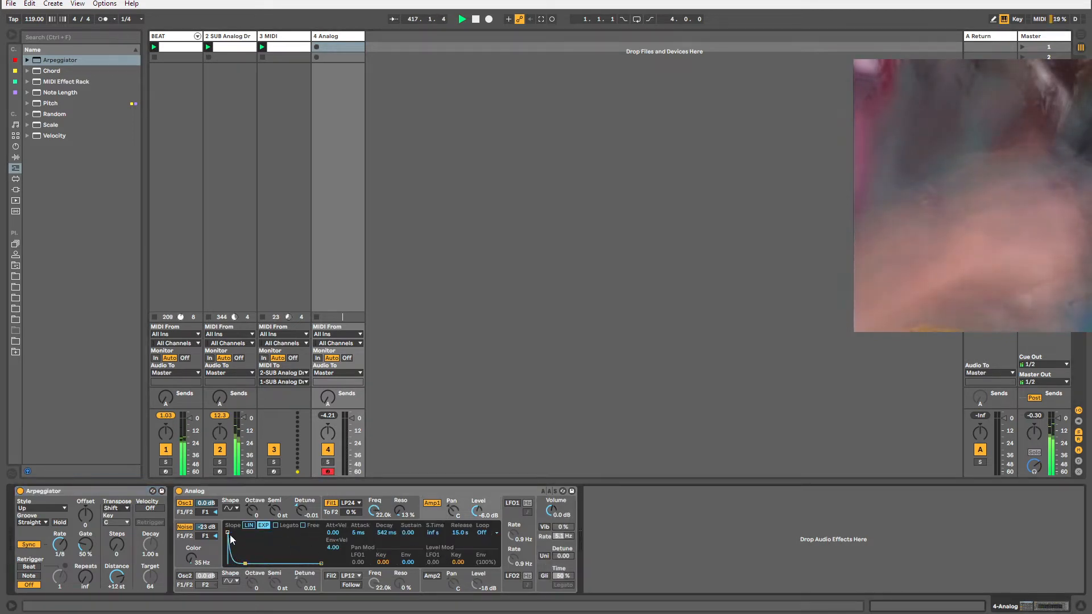
{"action": "left_click_drag", "start_coordinate": [236, 533], "coordinate": [228, 533]}
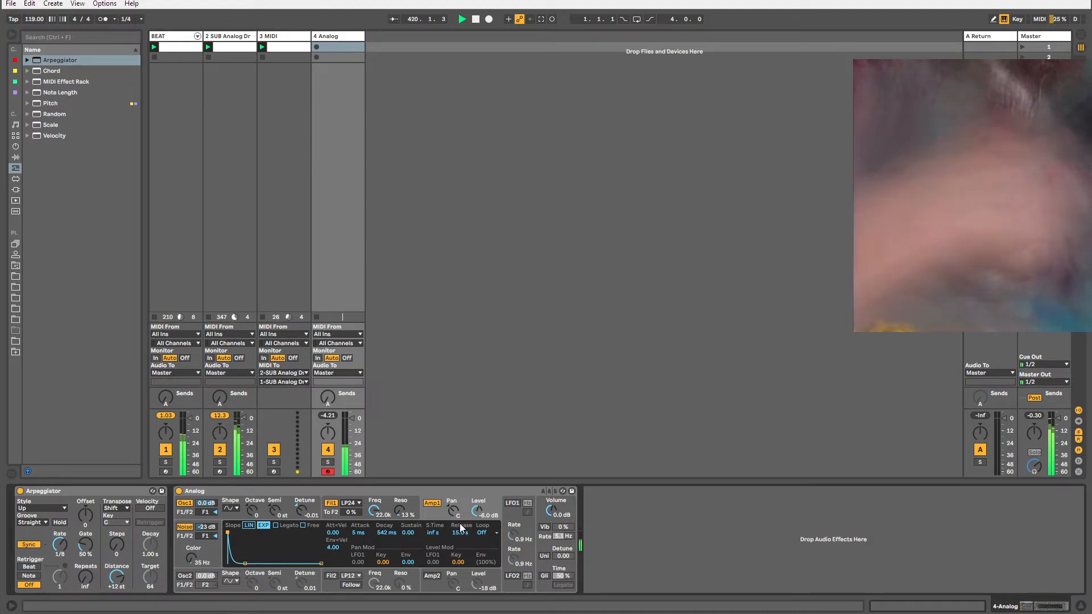
{"action": "left_click", "coordinate": [415, 506]}
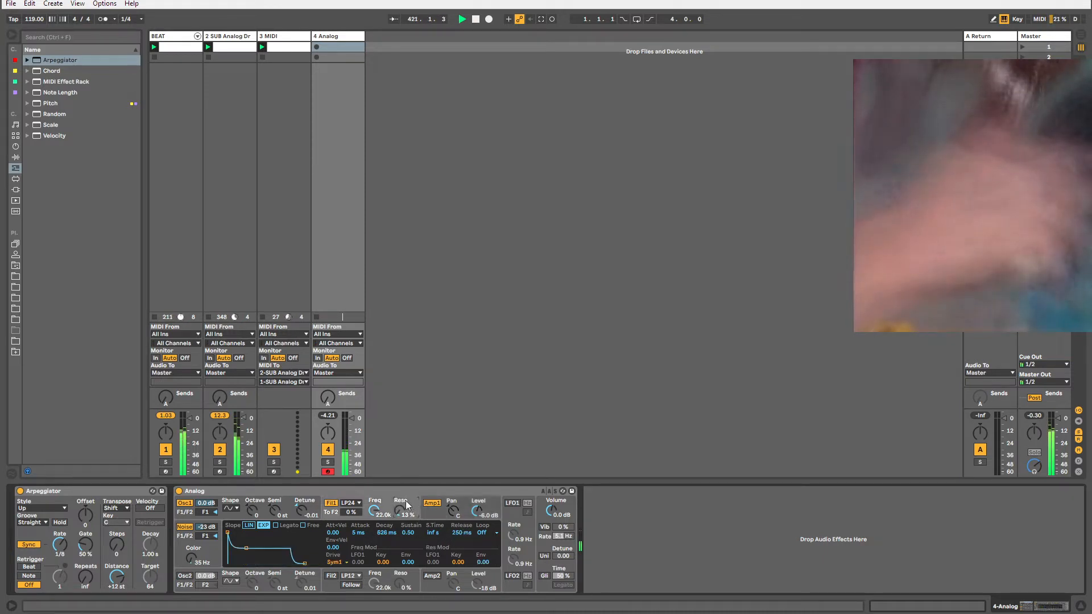
{"action": "left_click", "coordinate": [428, 515]}
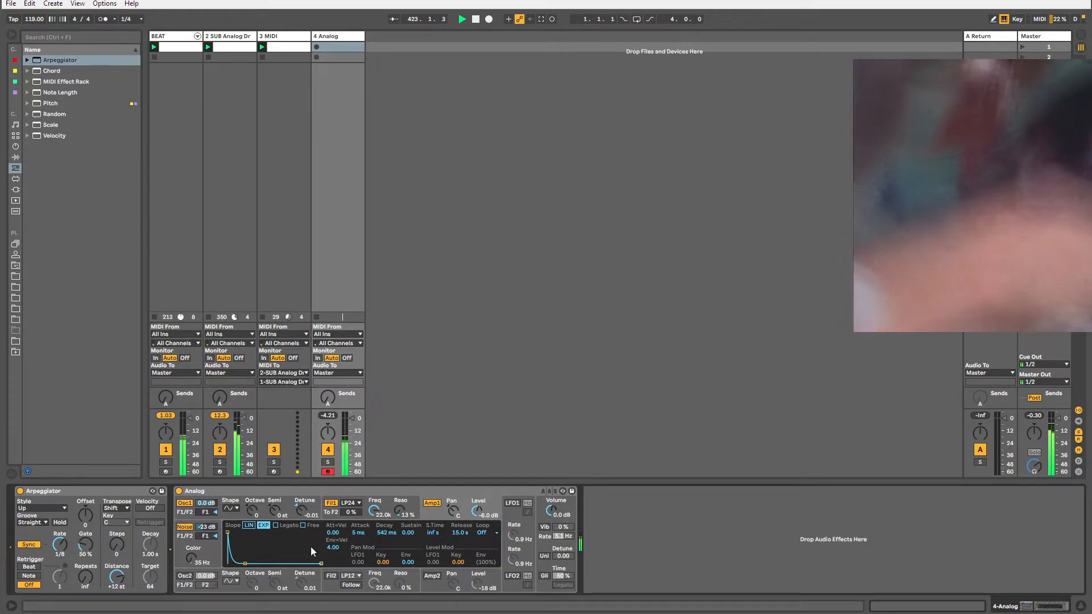
Reshape the Analog sound with a sawtooth waveform on Osc1, a 12 ms Amp1 release, and a much lower Fil1 frequency.
{"action": "left_click_drag", "start_coordinate": [374, 510], "coordinate": [374, 527]}
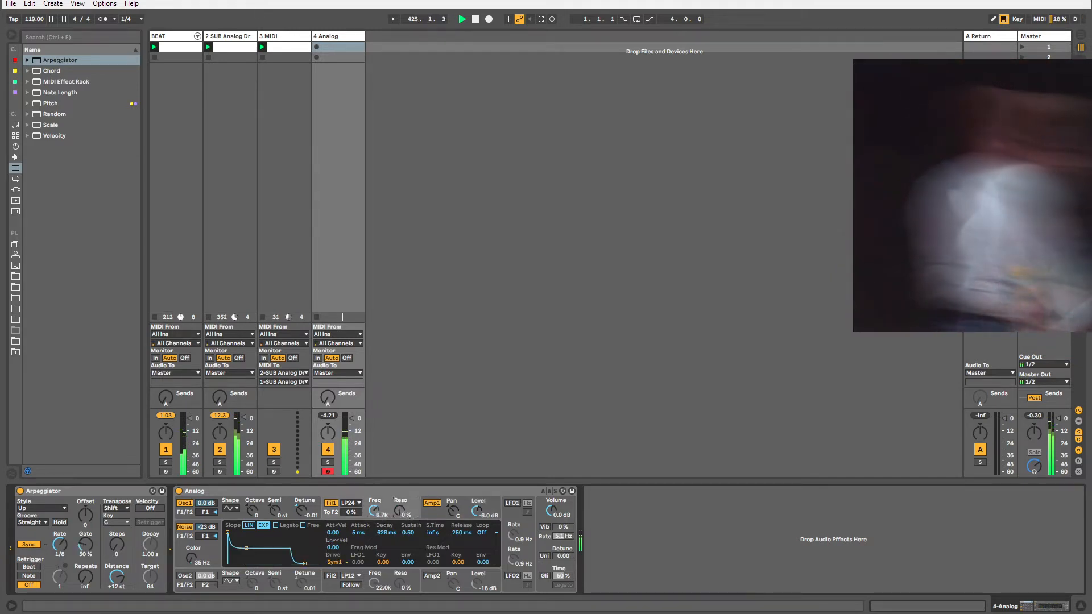
{"action": "left_click", "coordinate": [228, 508]}
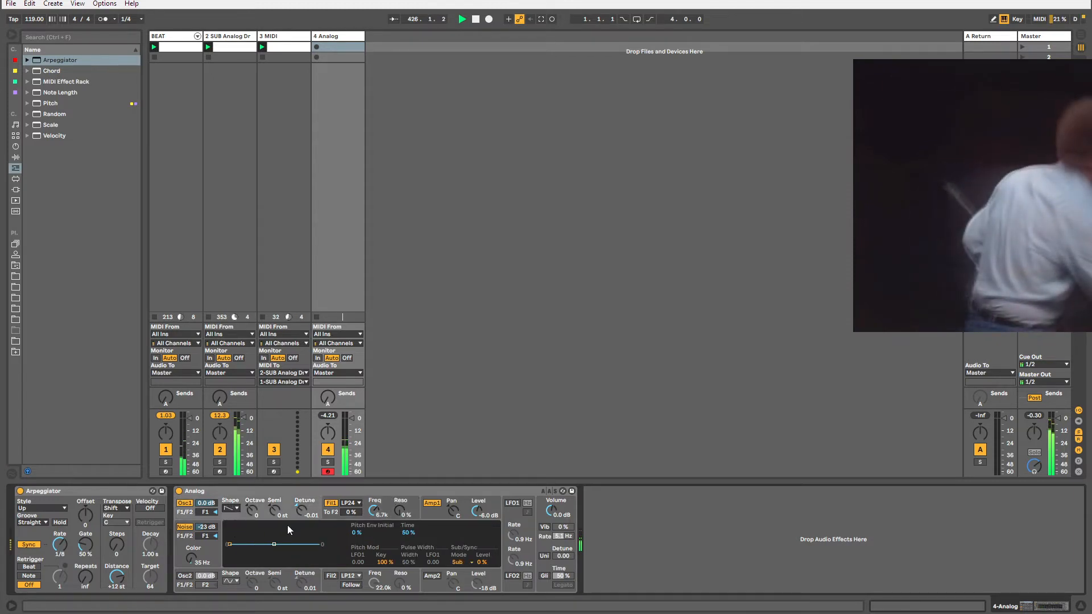
{"action": "left_click", "coordinate": [439, 515]}
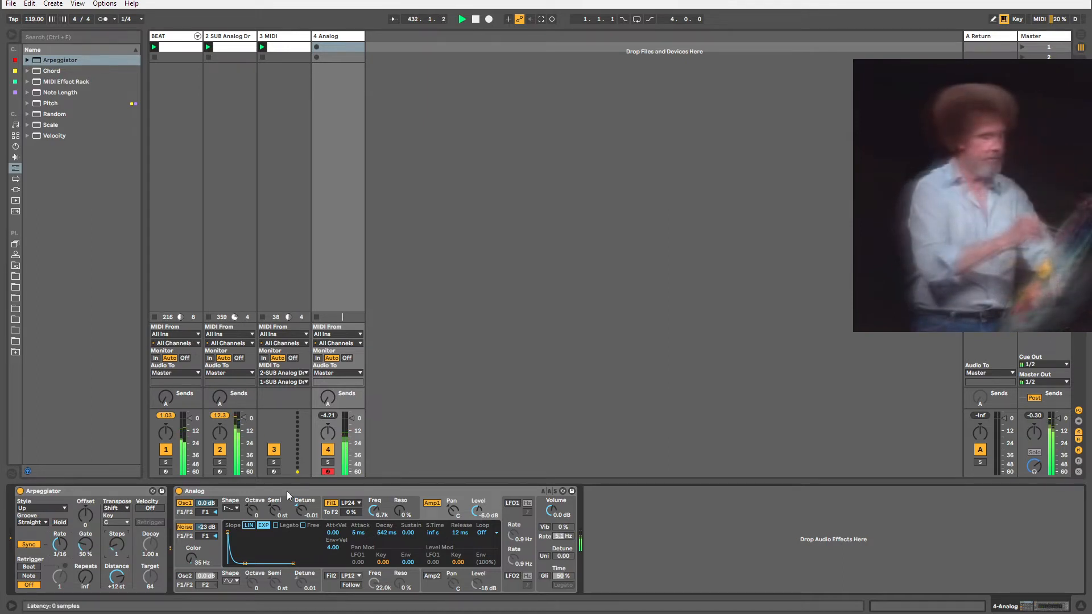
{"action": "mouse_move", "coordinate": [377, 510]}
{"action": "left_mouse_down"}
{"action": "mouse_move", "coordinate": [376, 546]}
{"action": "mouse_move", "coordinate": [375, 444]}
{"action": "mouse_move", "coordinate": [375, 489]}
{"action": "left_mouse_up"}
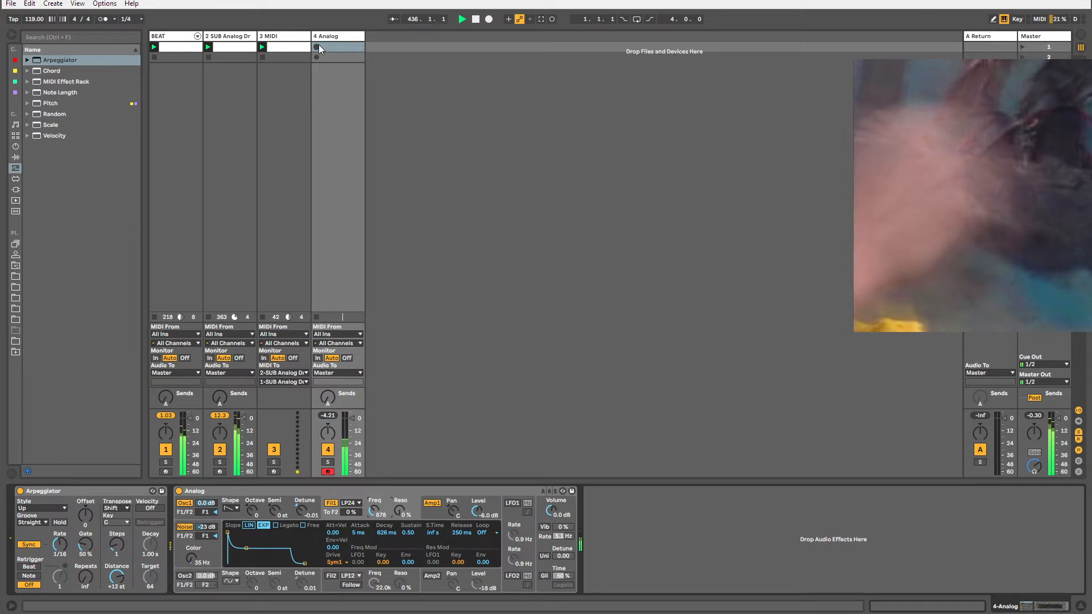
Set the global quantization to 1 Bar and record a clip in 4 Analog's first slot while sweeping the Fil1 frequency.
{"action": "left_click", "coordinate": [128, 20]}
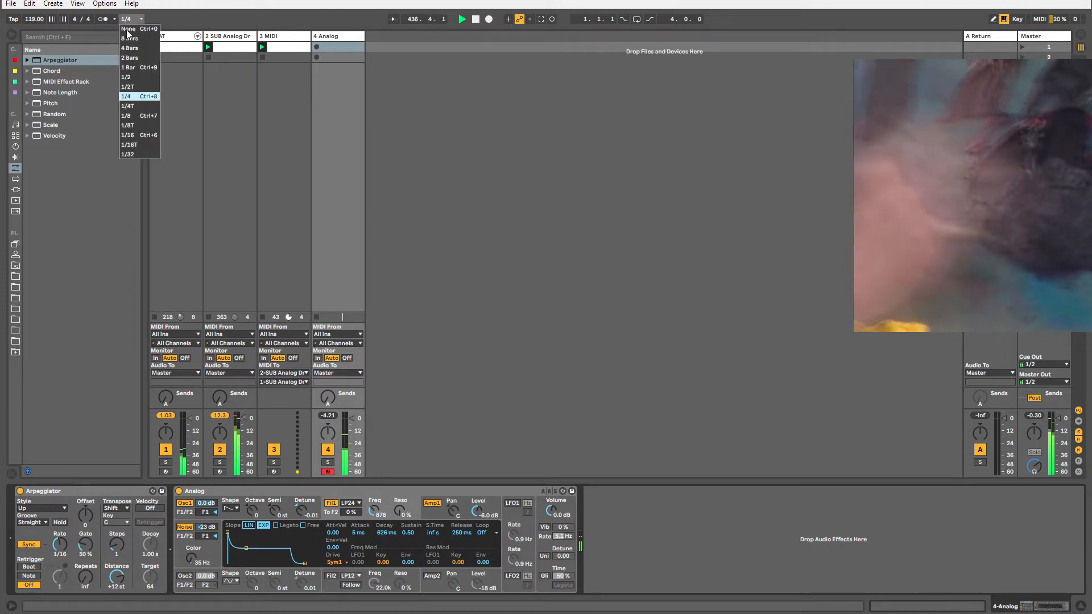
{"action": "left_click", "coordinate": [128, 68]}
{"action": "left_click", "coordinate": [317, 48]}
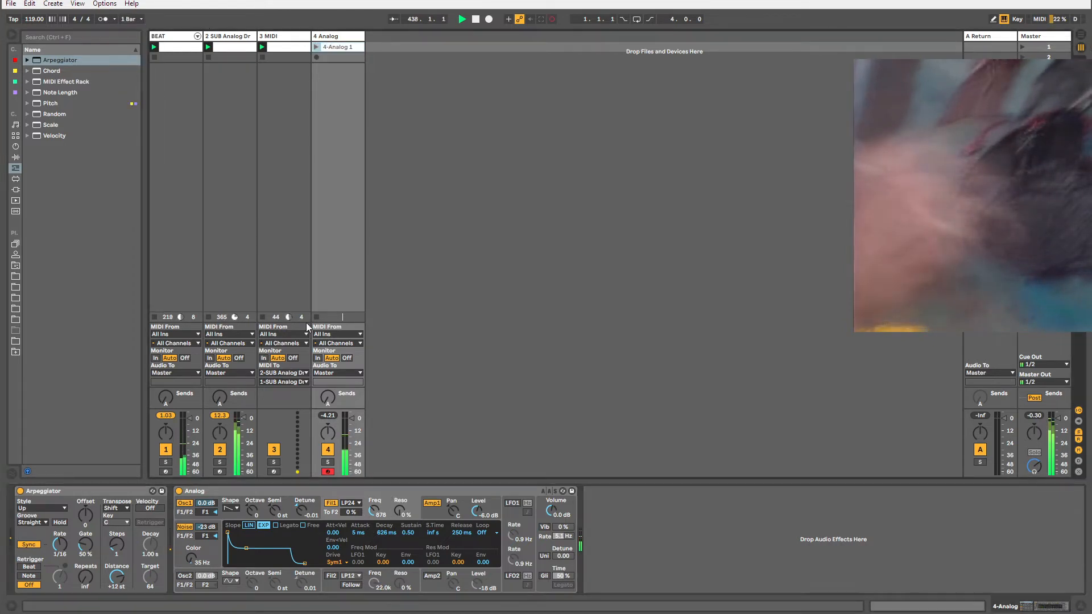
{"action": "mouse_move", "coordinate": [375, 515]}
{"action": "left_mouse_down"}
{"action": "mouse_move", "coordinate": [375, 484]}
{"action": "mouse_move", "coordinate": [374, 511]}
{"action": "left_mouse_up"}
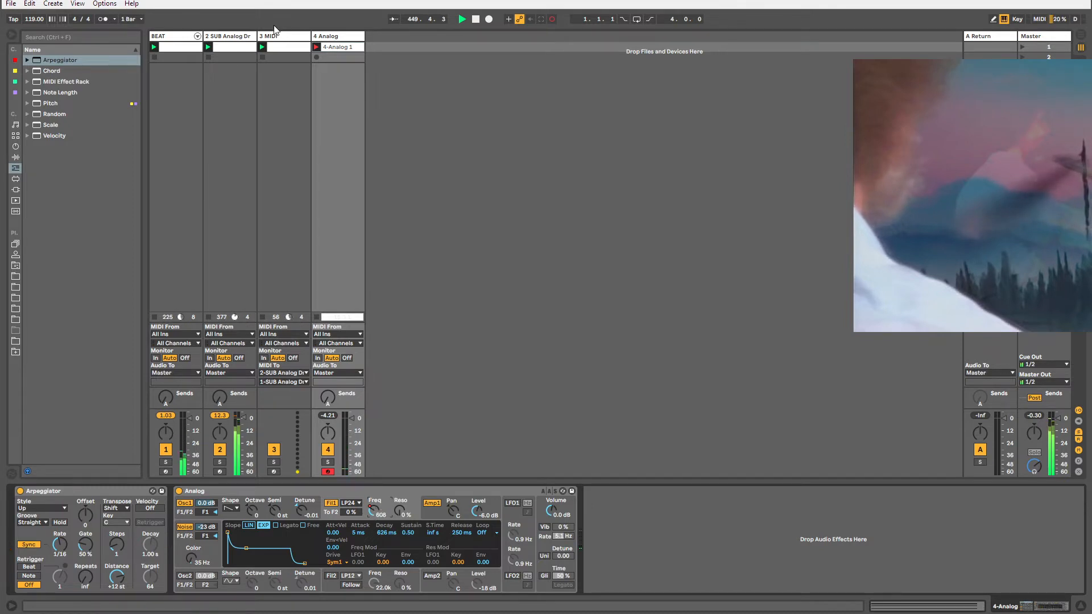
{"action": "left_click", "coordinate": [315, 48]}
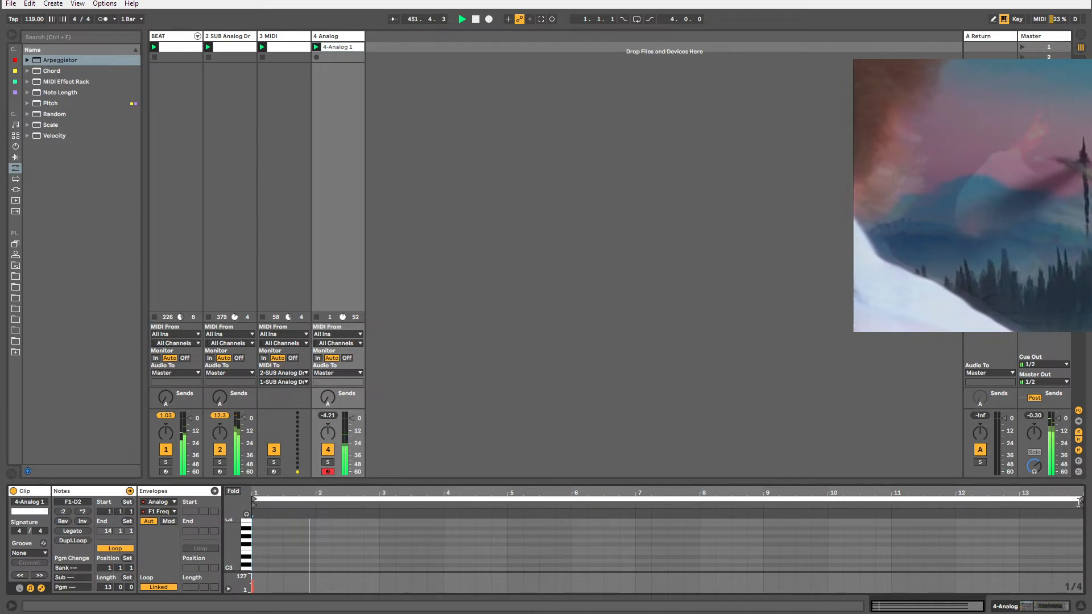
Shorten the 4-Analog 1 clip's loop to 11 bars and show its recorded F1 Freq envelope.
{"action": "left_click_drag", "start_coordinate": [1079, 502], "coordinate": [958, 501]}
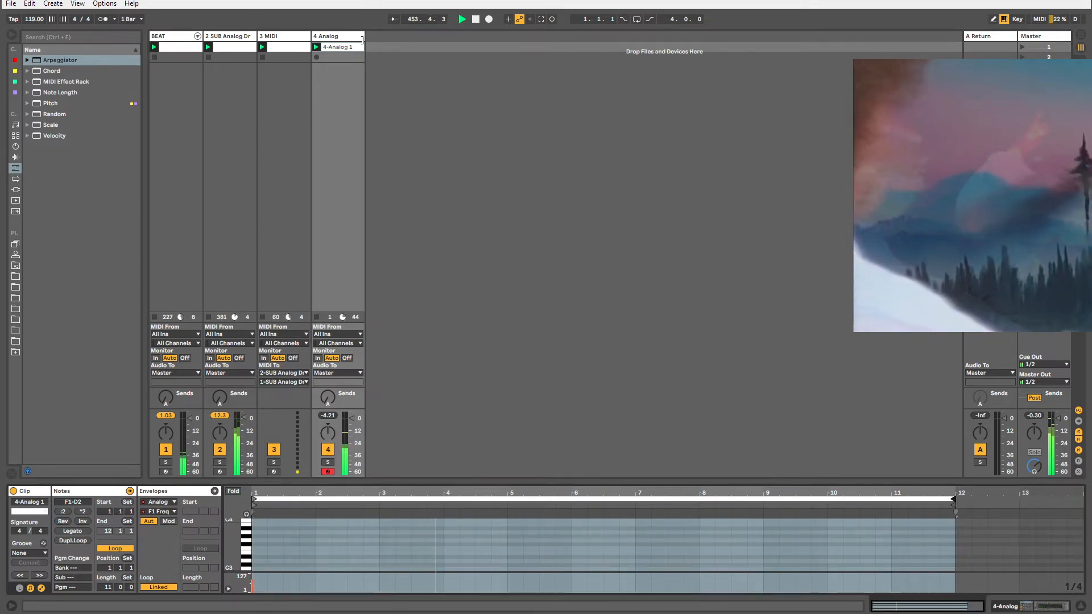
{"action": "left_click", "coordinate": [359, 37]}
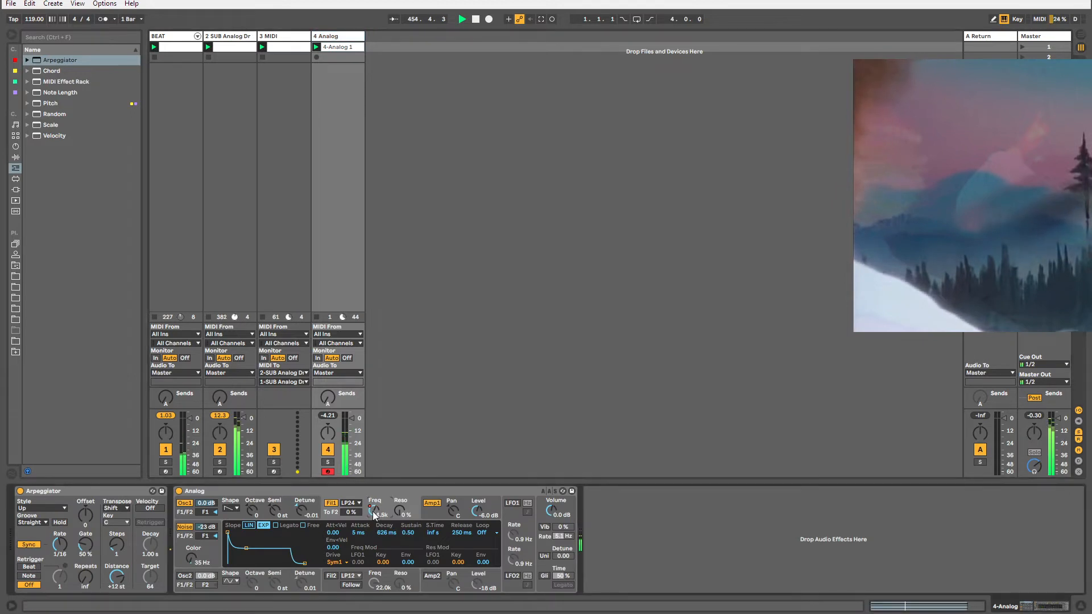
{"action": "key", "text": "shift+Tab"}
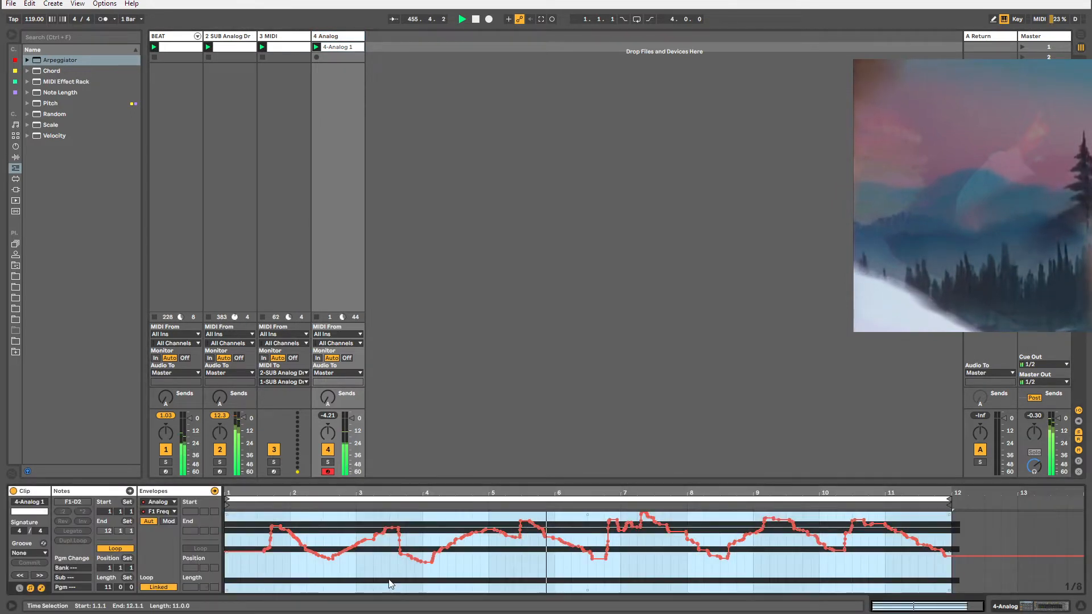
Simplify the whole recorded F1 Freq envelope and unlink it from the 4-Analog 1 clip's loop.
{"action": "key", "text": "ctrl+a"}
{"action": "right_click", "coordinate": [389, 558]}
{"action": "left_click", "coordinate": [390, 556]}
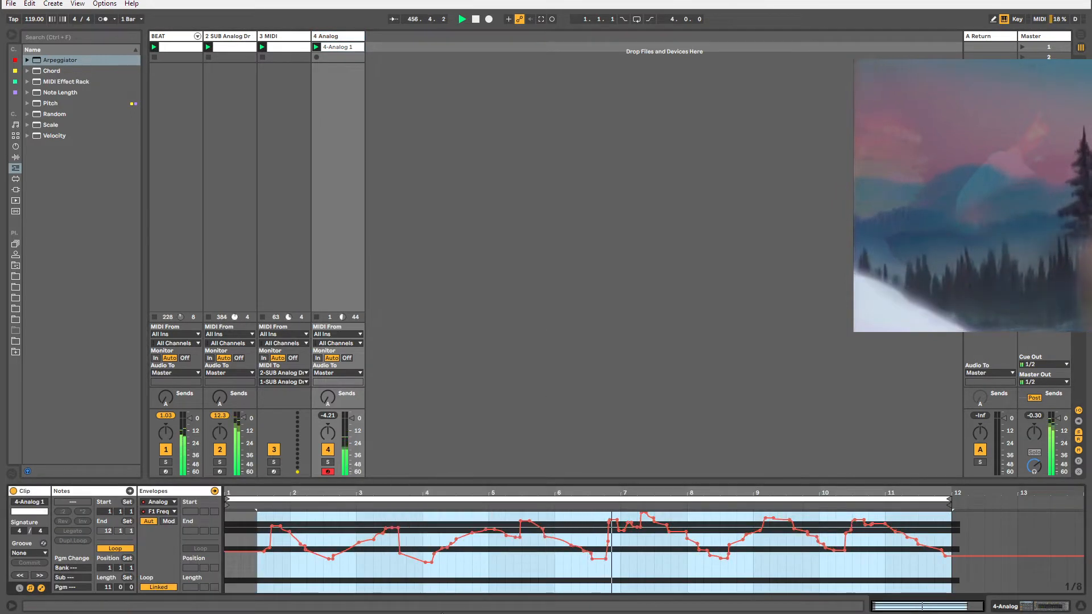
{"action": "left_click", "coordinate": [168, 588]}
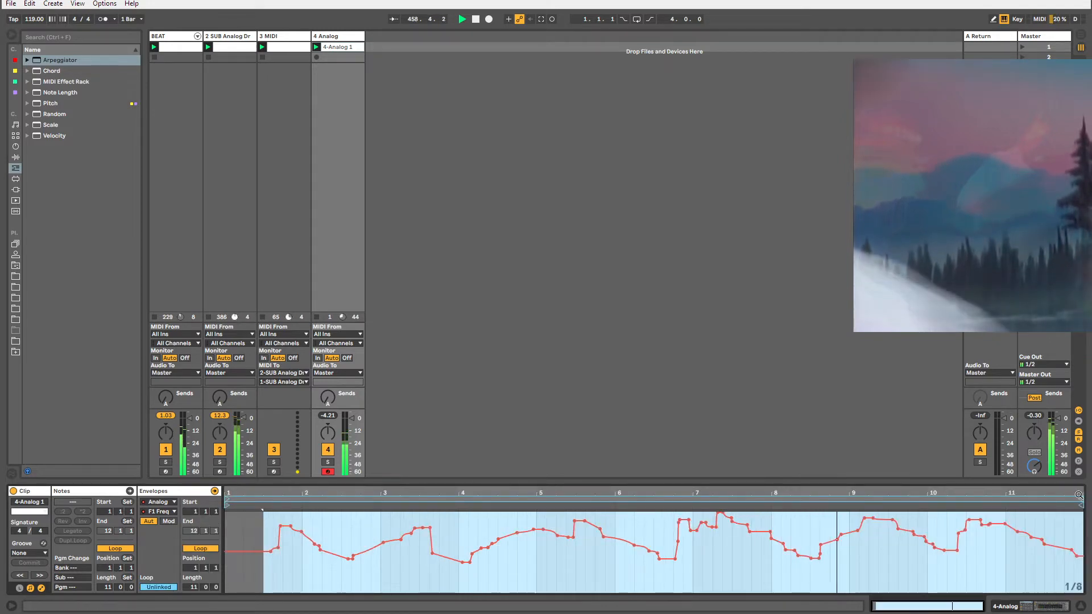
{"action": "left_click_drag", "start_coordinate": [1079, 498], "coordinate": [1074, 500]}
Add a Delay audio effect after the Analog instrument on the 4 Analog track.
{"action": "left_click", "coordinate": [344, 39]}
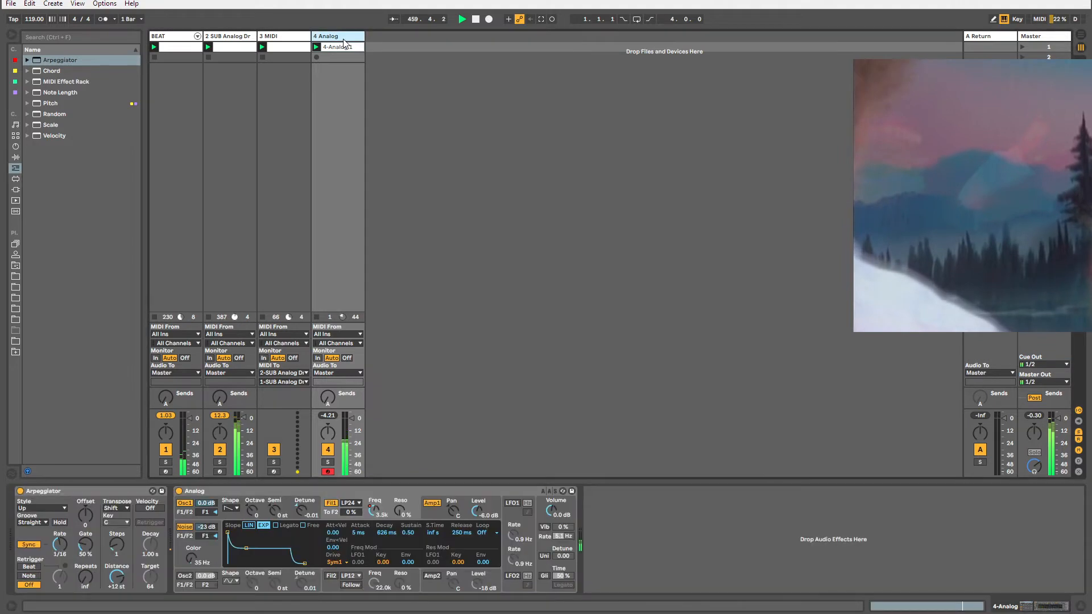
{"action": "left_click", "coordinate": [15, 136]}
{"action": "left_click", "coordinate": [16, 147]}
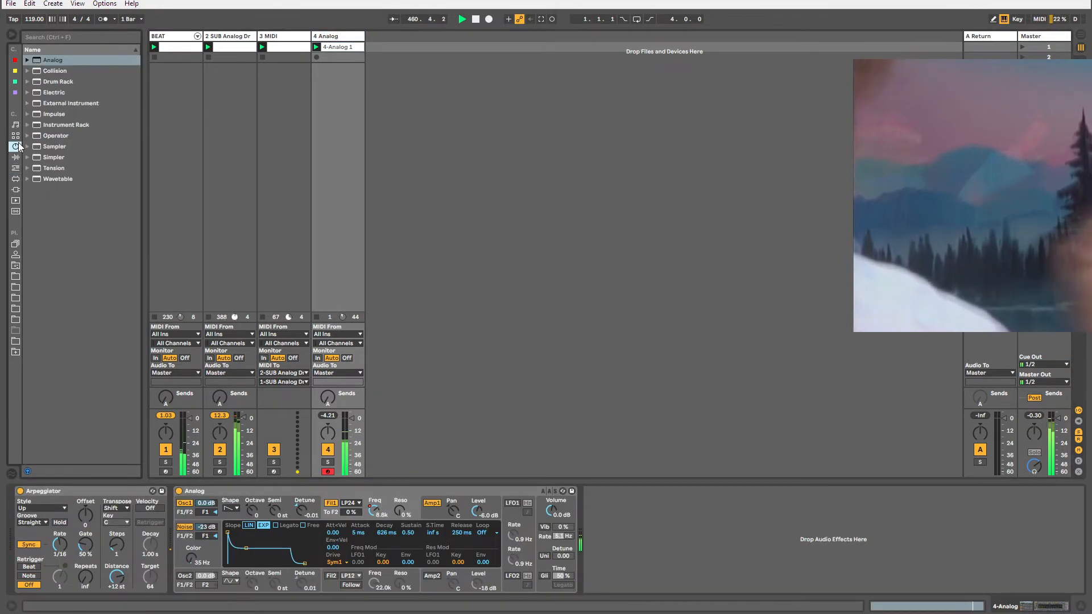
{"action": "left_click", "coordinate": [15, 157]}
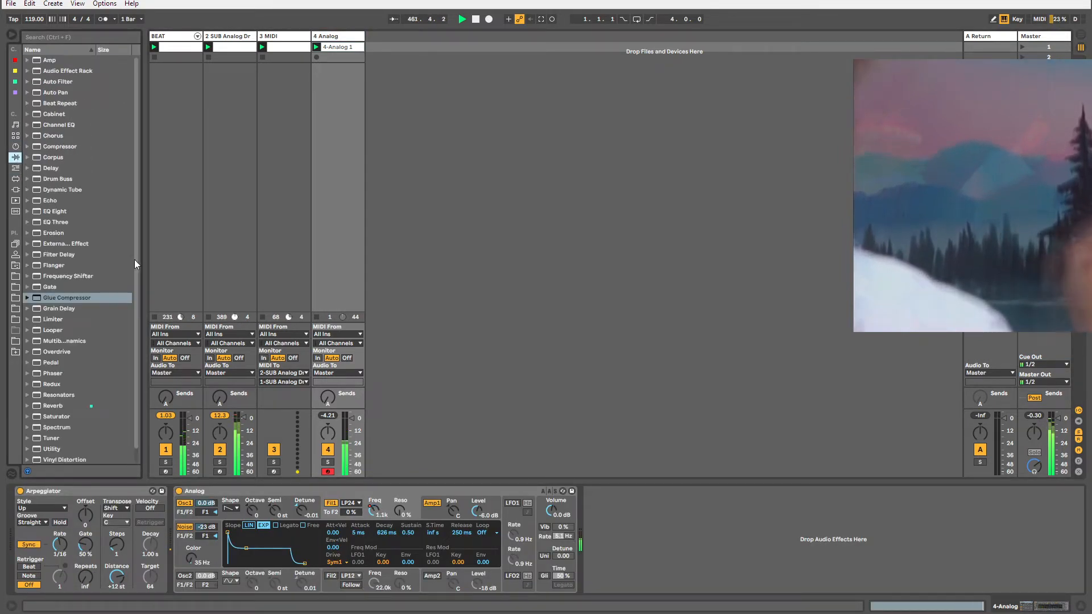
{"action": "scroll", "coordinate": [135, 273], "scroll_direction": "down", "scroll_amount": 1}
{"action": "scroll", "coordinate": [53, 212], "scroll_direction": "up", "scroll_amount": 1}
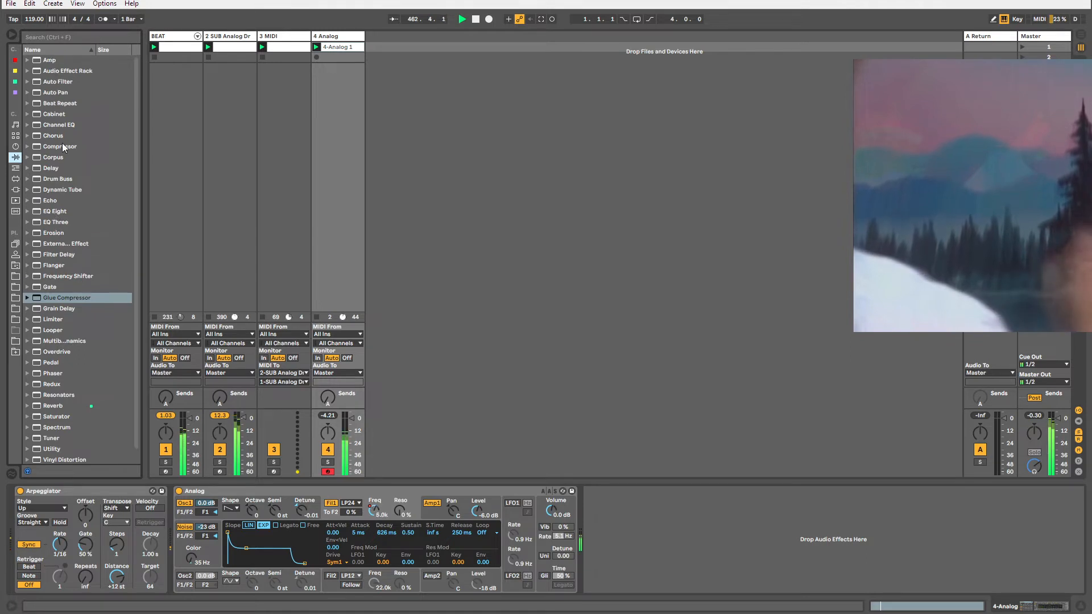
{"action": "left_click", "coordinate": [50, 169]}
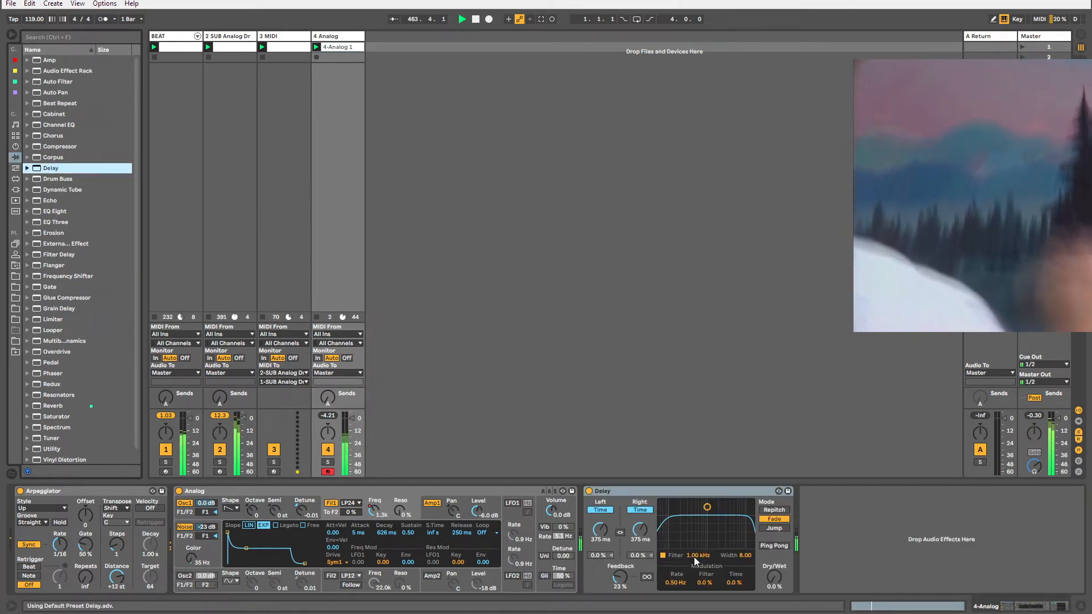
Set the Delay to 285 ms left and 550 ms right, with Dry/Wet at 29 %.
{"action": "left_click_drag", "start_coordinate": [774, 578], "coordinate": [774, 587]}
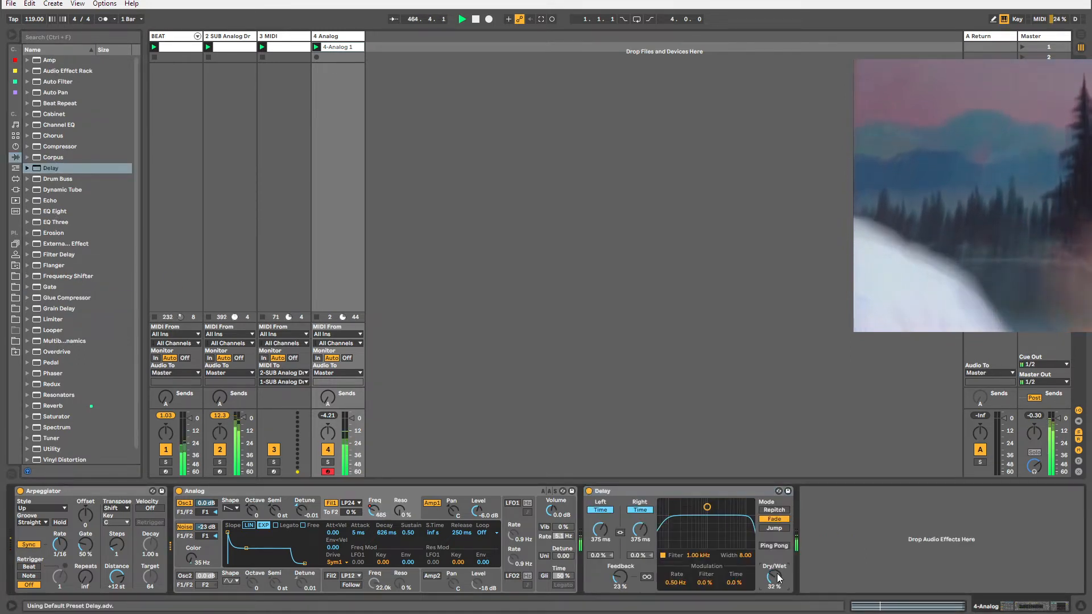
{"action": "left_click_drag", "start_coordinate": [640, 530], "coordinate": [600, 538]}
{"action": "left_click_drag", "start_coordinate": [778, 577], "coordinate": [778, 580]}
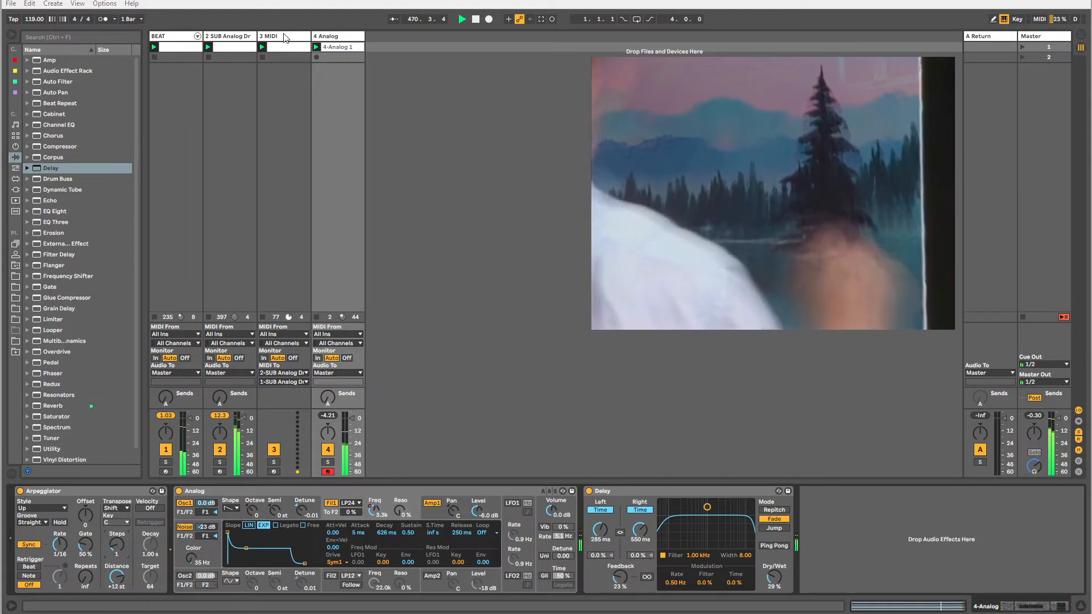
Show the SUB Analog Drums track's devices and find the Midi folder inside the Racks folder of the sketch library.
{"action": "left_click", "coordinate": [242, 37]}
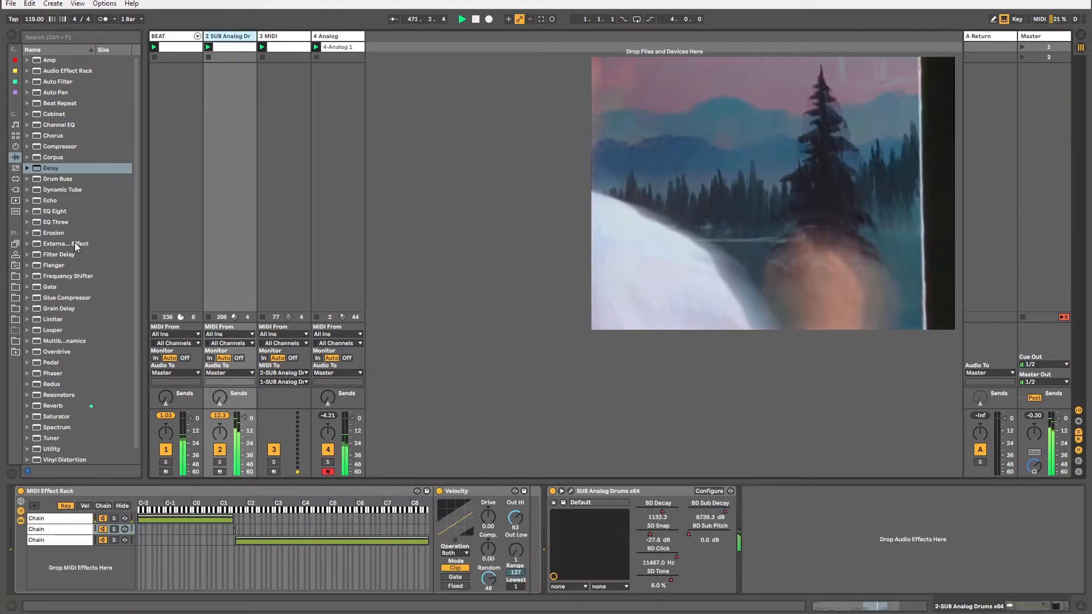
{"action": "left_click", "coordinate": [16, 169]}
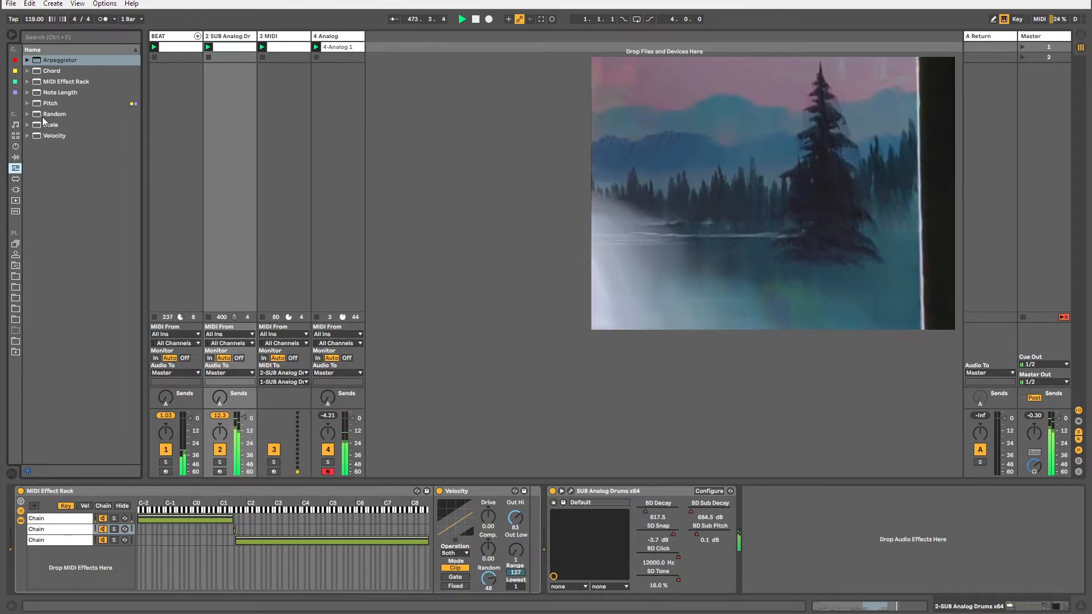
{"action": "left_click", "coordinate": [16, 158]}
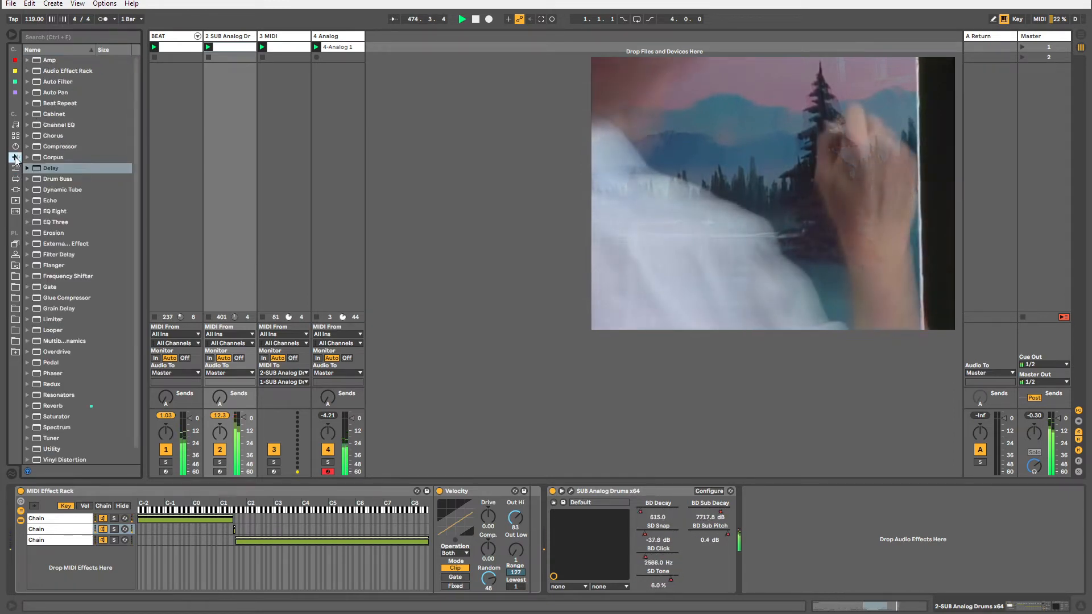
{"action": "left_click", "coordinate": [16, 168]}
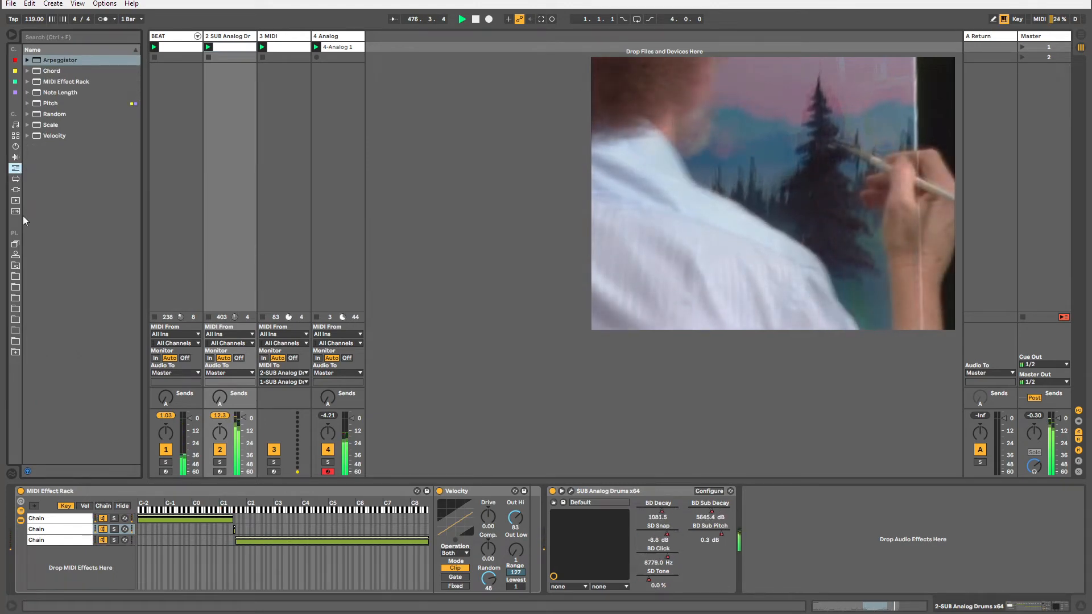
{"action": "left_click", "coordinate": [15, 265]}
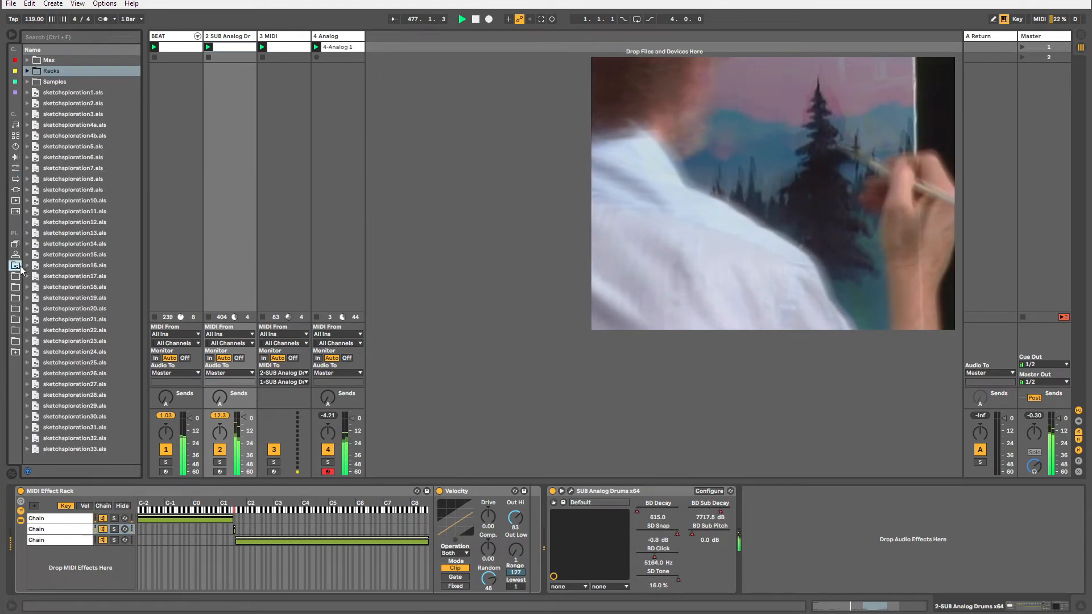
{"action": "left_click", "coordinate": [27, 81]}
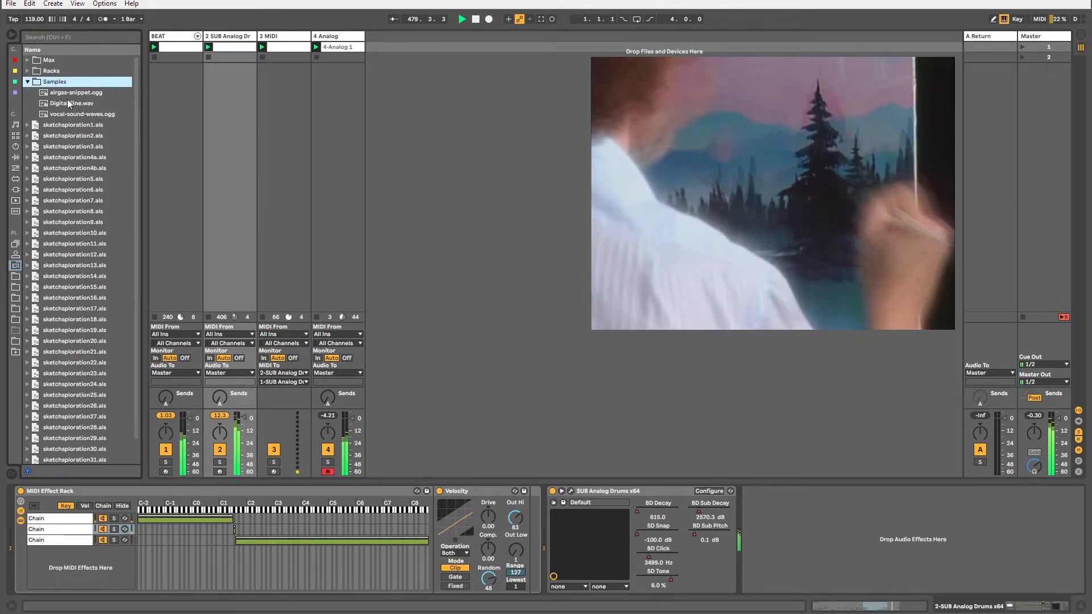
{"action": "left_click", "coordinate": [26, 71]}
{"action": "left_click", "coordinate": [35, 103]}
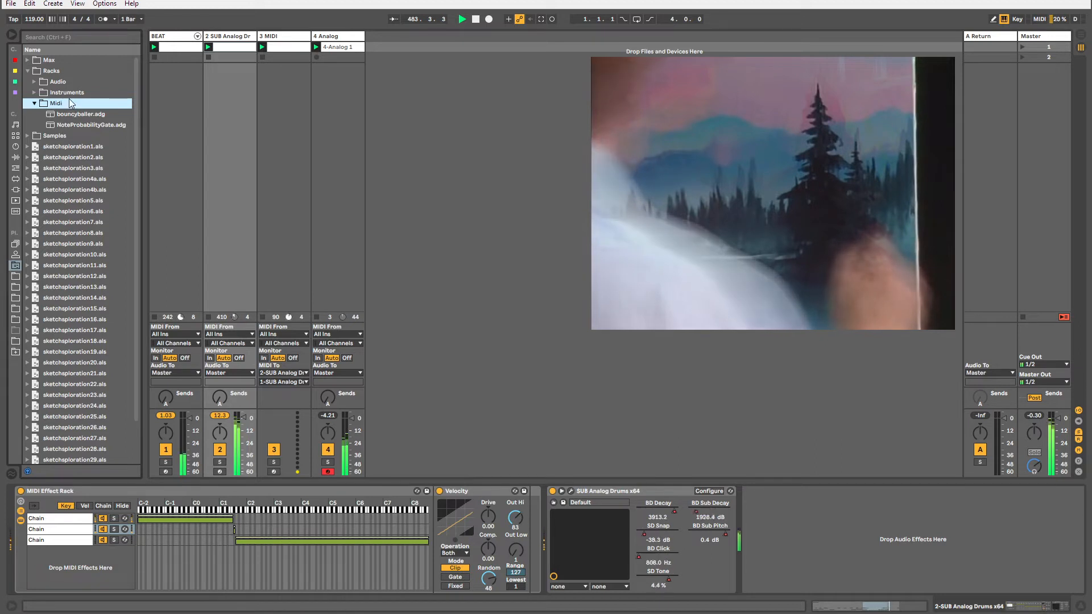
Place the NoteProbabilityGate rack ahead of the MIDI Effect Rack on the SUB Analog Drums track and set its chance to 48 %.
{"action": "left_click", "coordinate": [68, 124]}
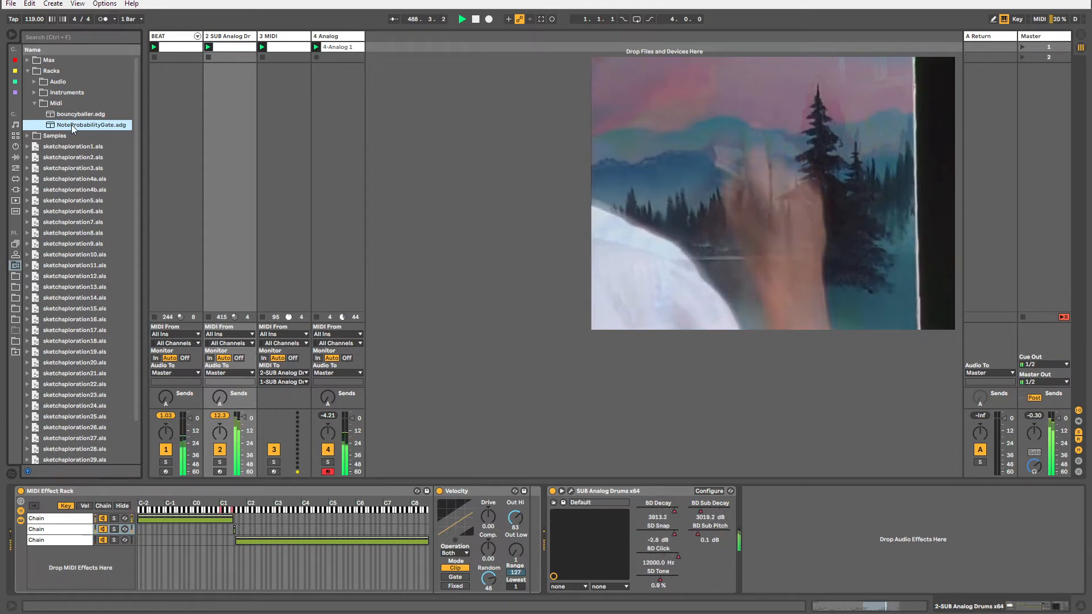
{"action": "left_click_drag", "start_coordinate": [72, 123], "coordinate": [37, 535]}
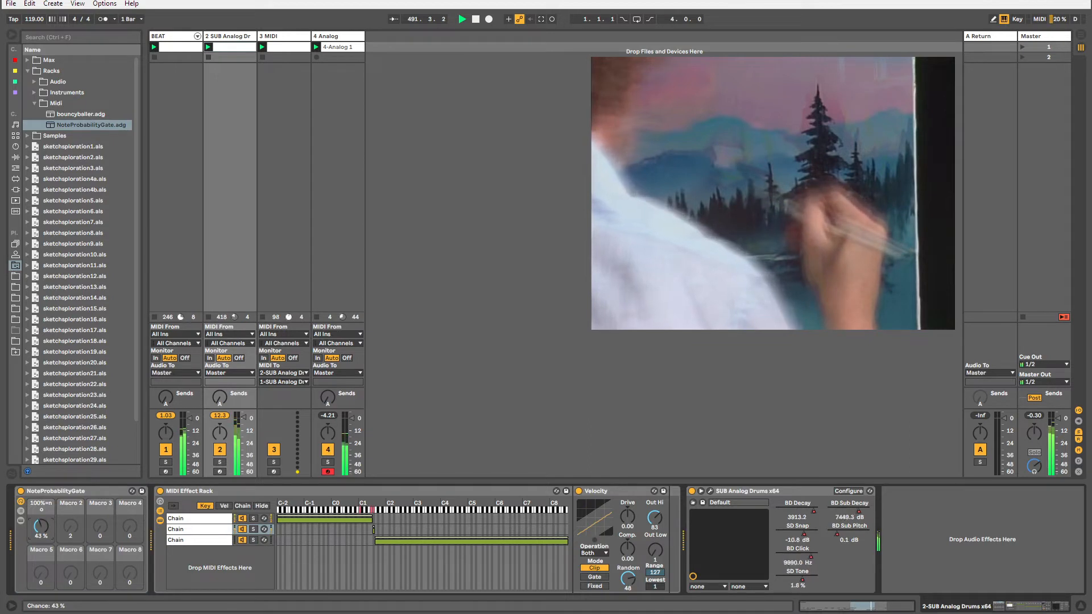
{"action": "left_click_drag", "start_coordinate": [41, 526], "coordinate": [42, 530]}
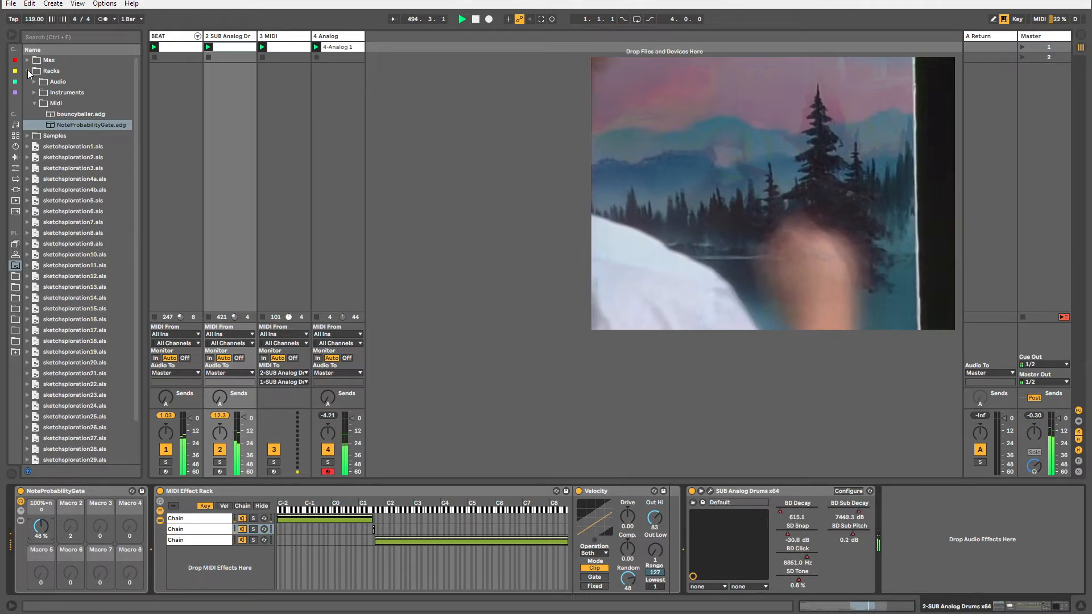
Collapse the Racks folder in the library and set the NoteProbabilityGate chance to 35 %.
{"action": "left_click", "coordinate": [29, 72]}
{"action": "left_click_drag", "start_coordinate": [41, 533], "coordinate": [41, 537]}
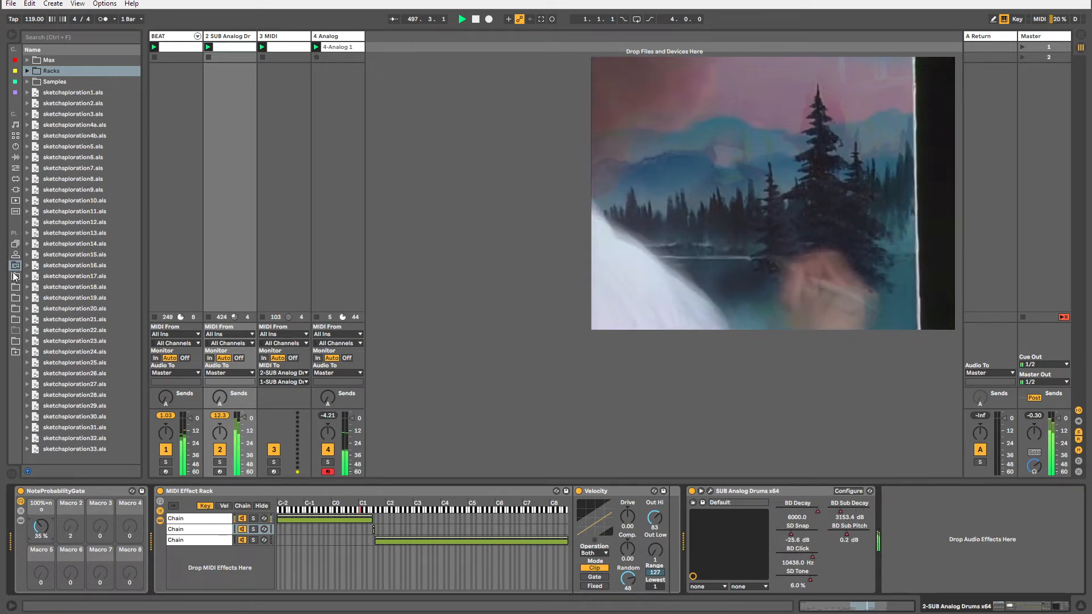
Place the Max Humanizer device from the library's Max Midi folder between NoteProbabilityGate and the MIDI Effect Rack.
{"action": "left_click", "coordinate": [28, 71]}
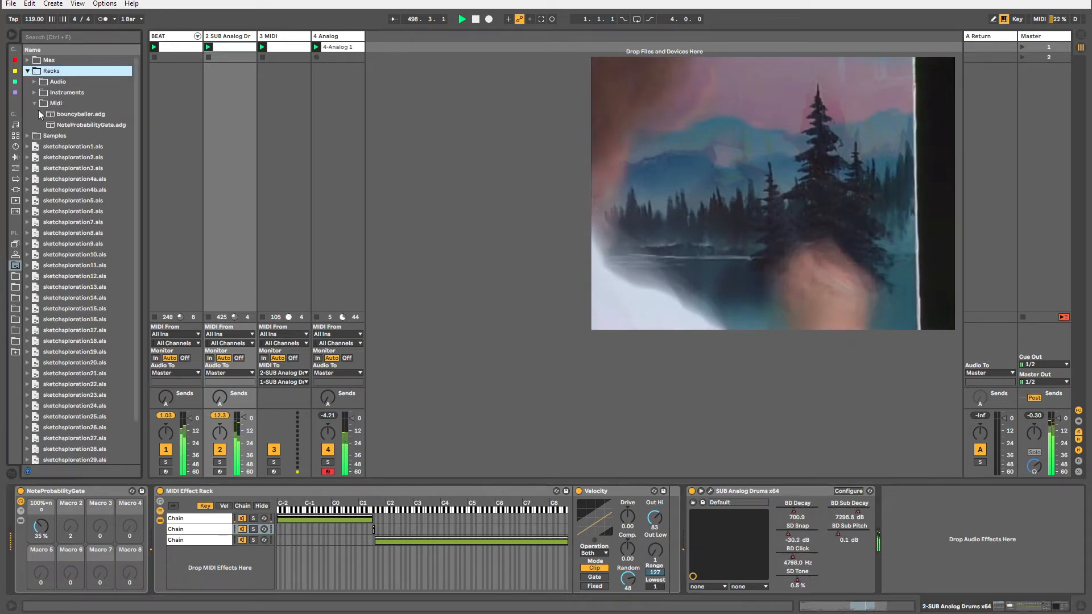
{"action": "left_click", "coordinate": [36, 102]}
{"action": "left_click", "coordinate": [34, 92]}
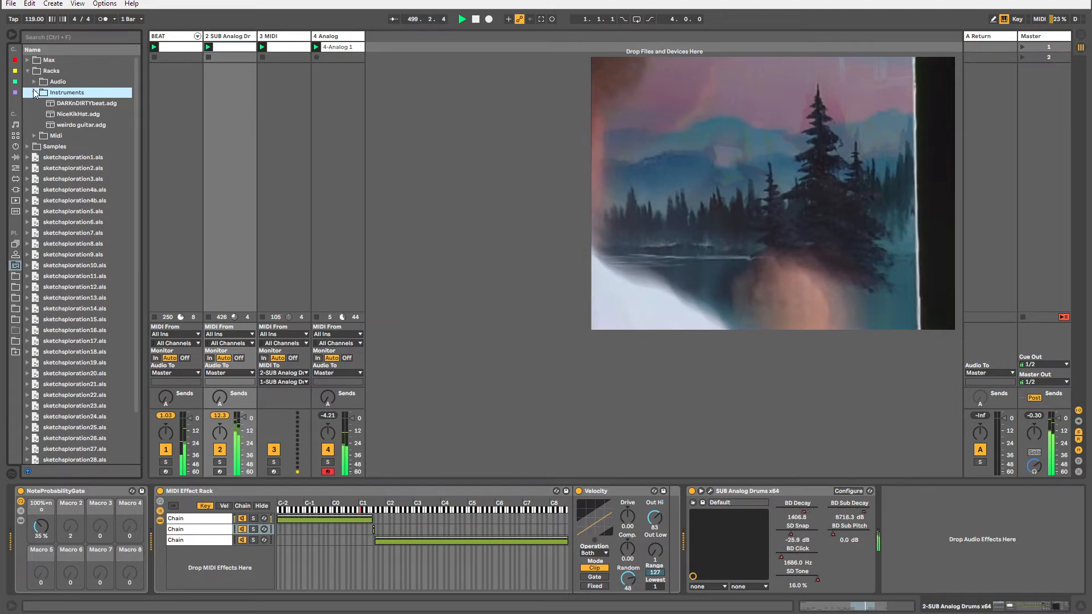
{"action": "left_click", "coordinate": [35, 93]}
{"action": "left_click", "coordinate": [28, 71]}
{"action": "left_click", "coordinate": [28, 60]}
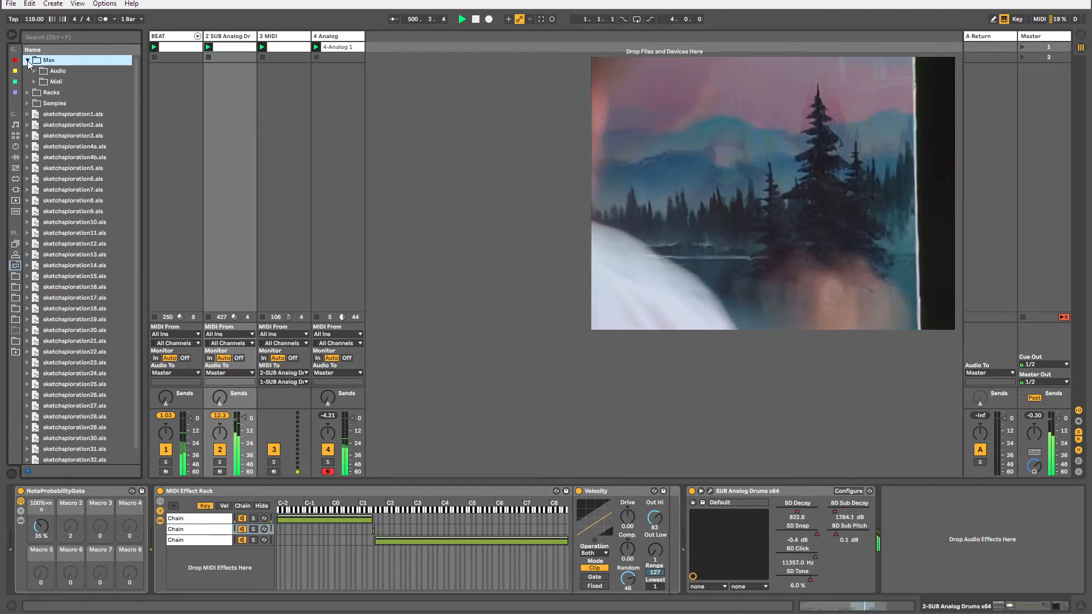
{"action": "left_click", "coordinate": [34, 82]}
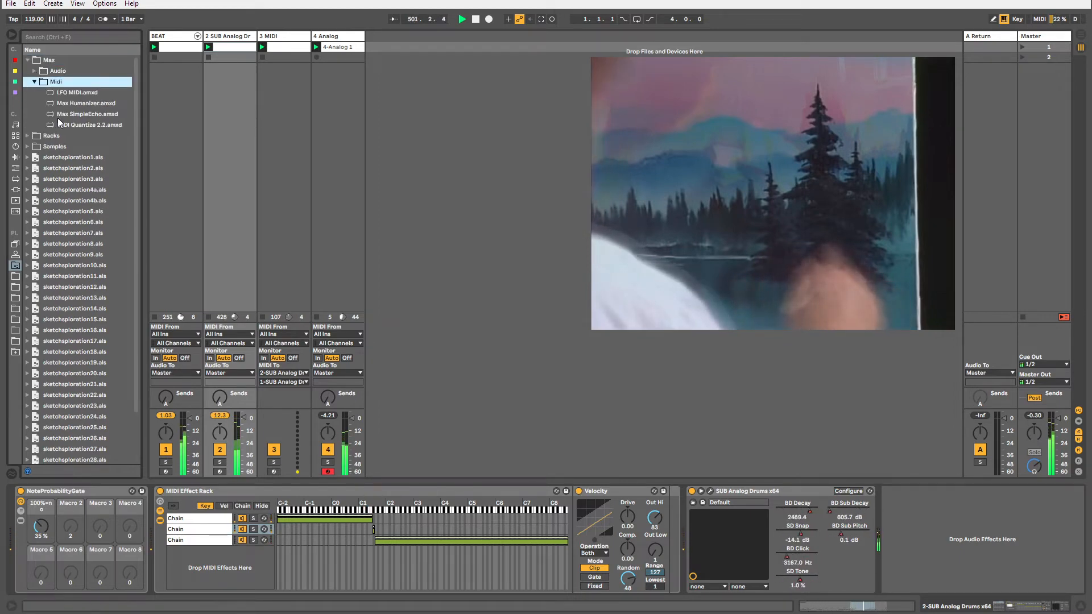
{"action": "left_click_drag", "start_coordinate": [67, 108], "coordinate": [161, 530]}
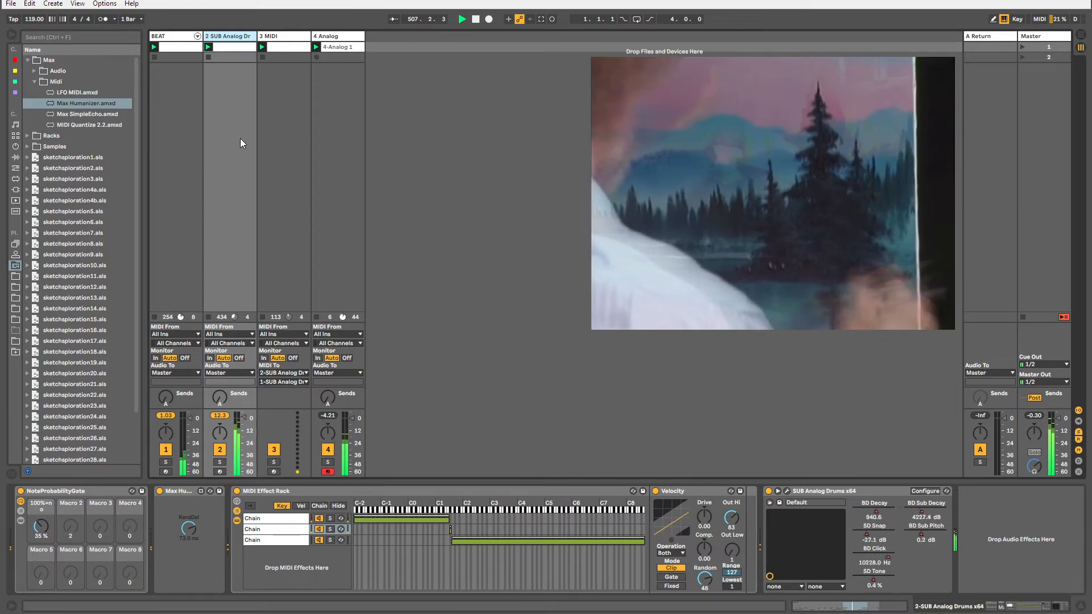
Insert an audio track after the SUB Analog Drums track and set its audio input to 2-SUB Analog Drums x64.
{"action": "key", "text": "ctrl+t"}
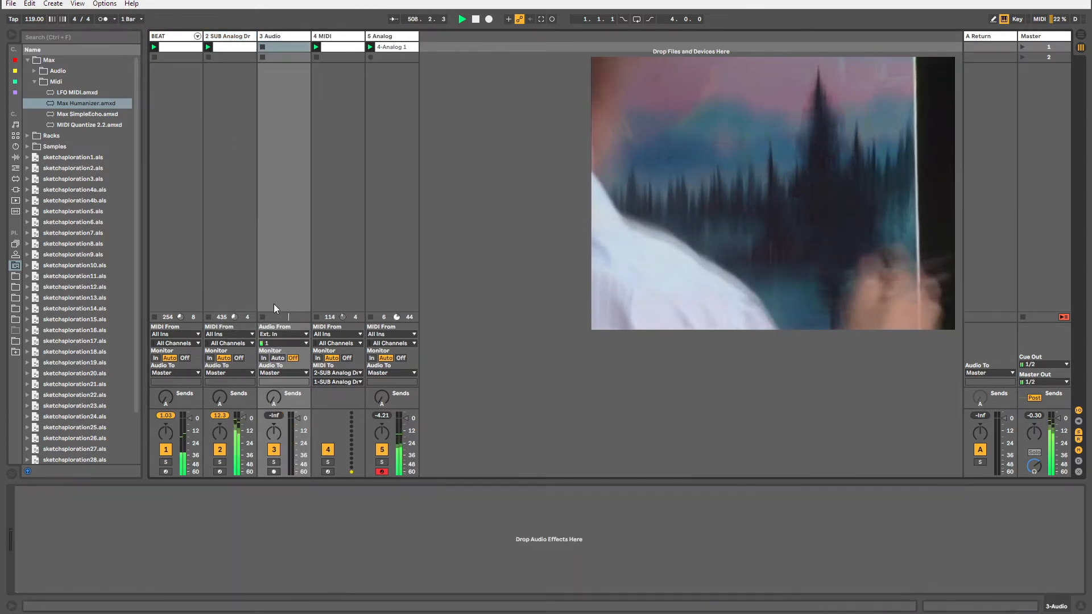
{"action": "left_click", "coordinate": [276, 334]}
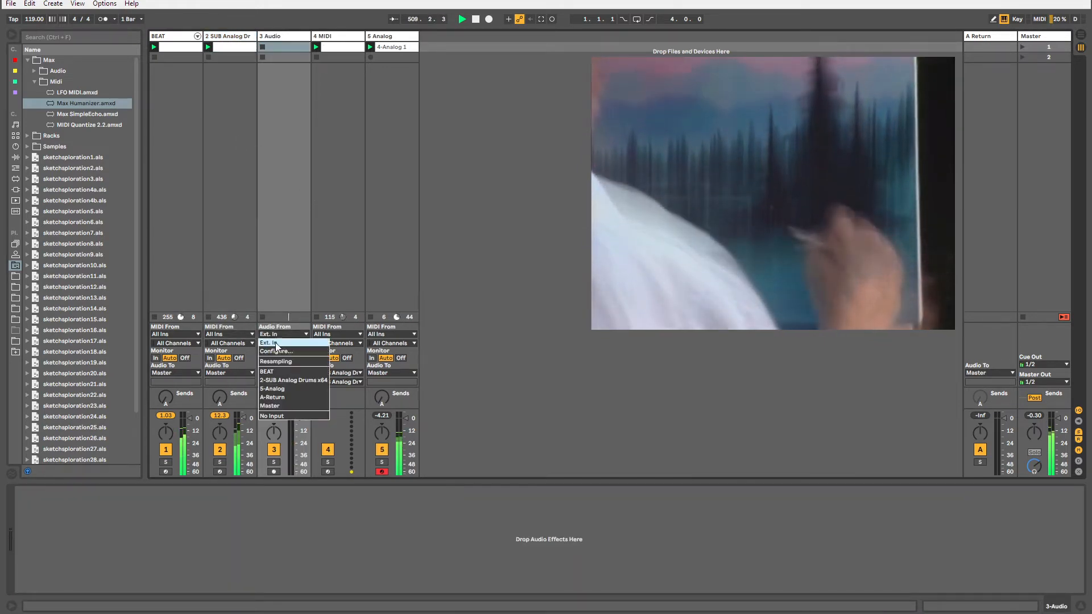
{"action": "left_click", "coordinate": [278, 413]}
{"action": "left_click", "coordinate": [278, 373]}
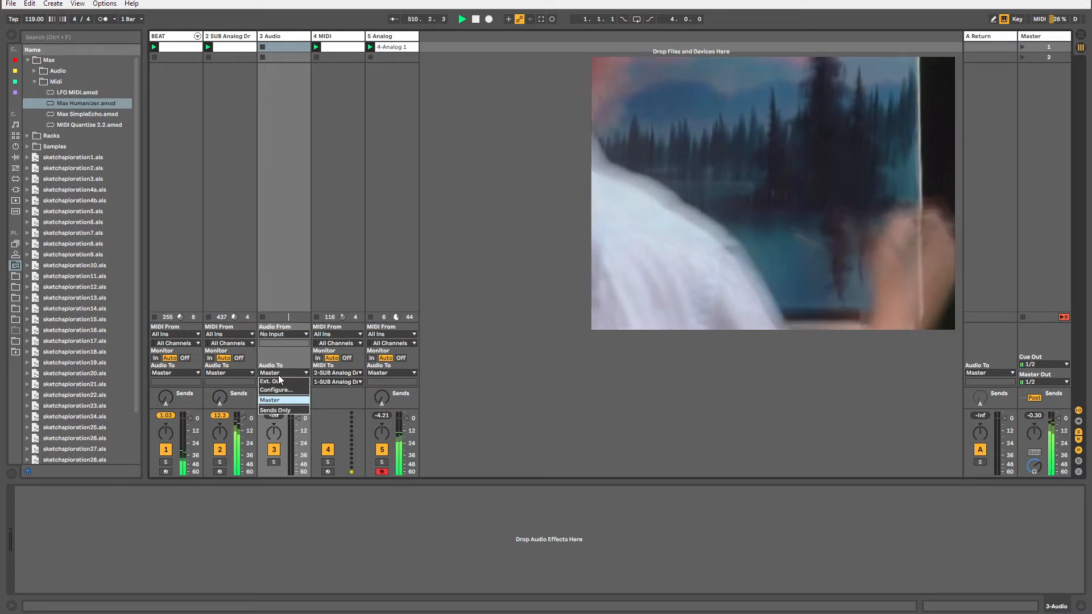
{"action": "left_click", "coordinate": [265, 366]}
{"action": "left_click", "coordinate": [273, 336]}
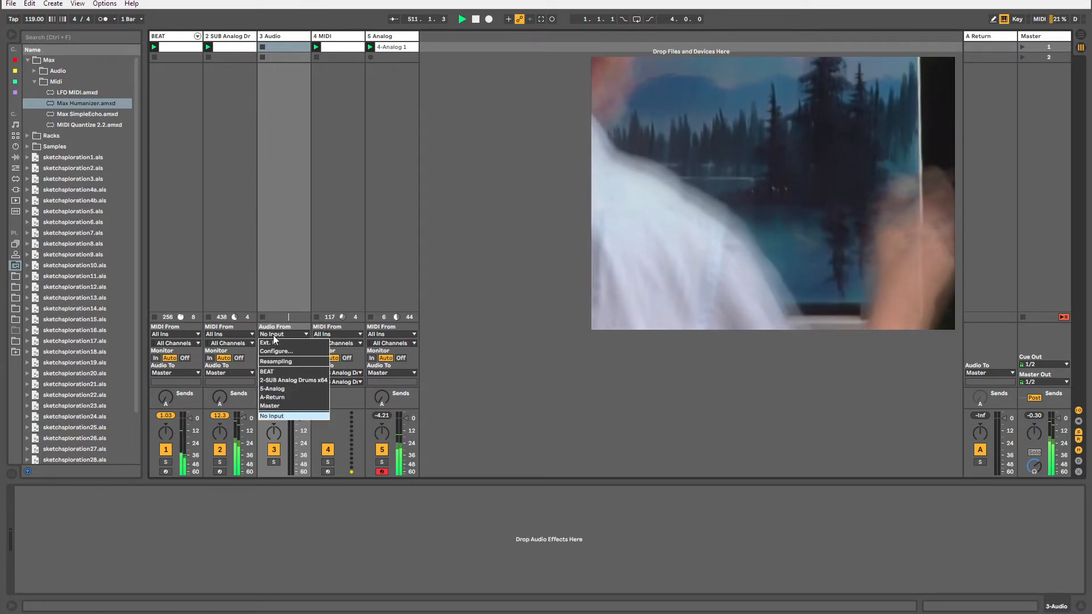
{"action": "left_click", "coordinate": [276, 379]}
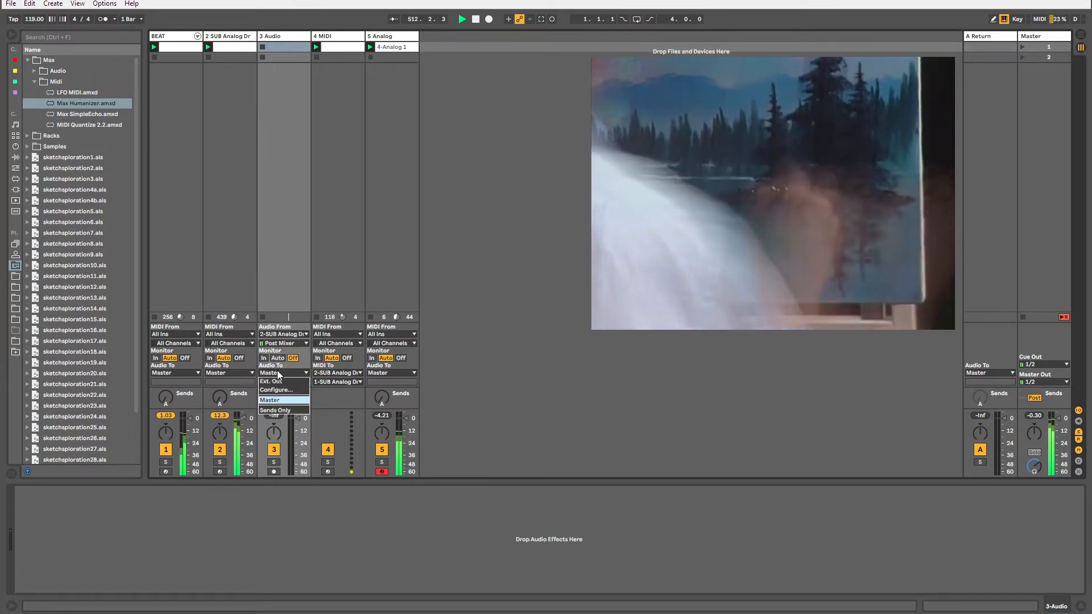
Examine the output channels offered by SUB Analog Drums and the channel settings in its plug-in window.
{"action": "left_click", "coordinate": [276, 344]}
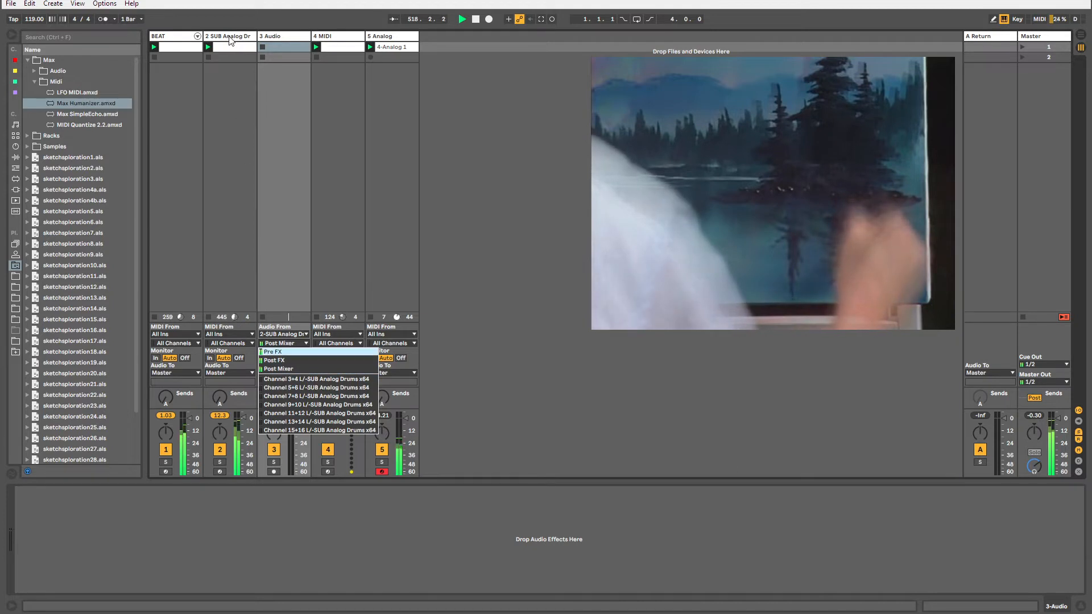
{"action": "left_click", "coordinate": [245, 420]}
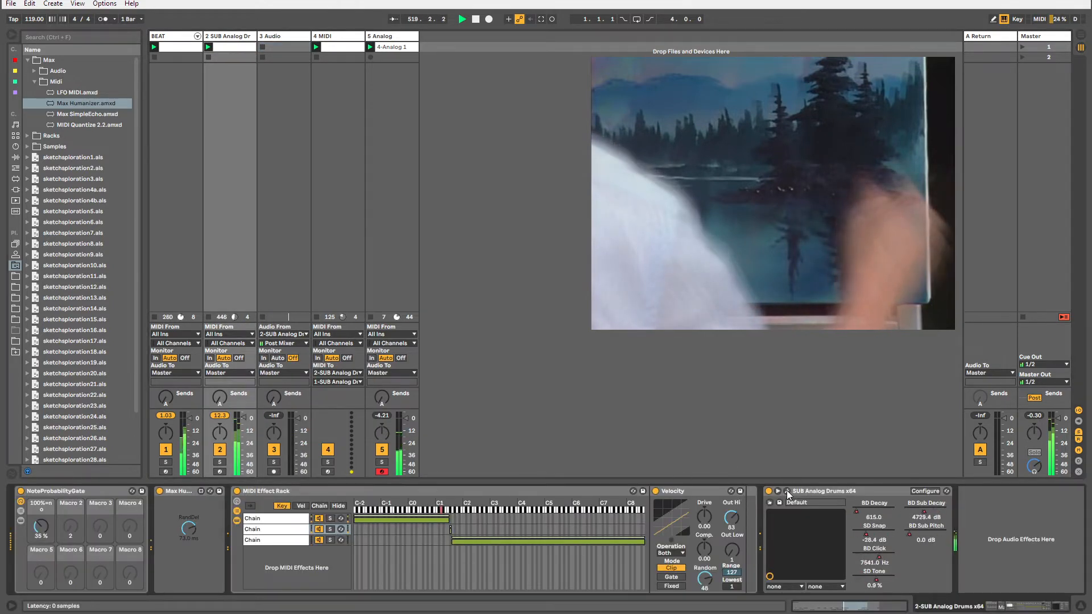
{"action": "left_click", "coordinate": [787, 491]}
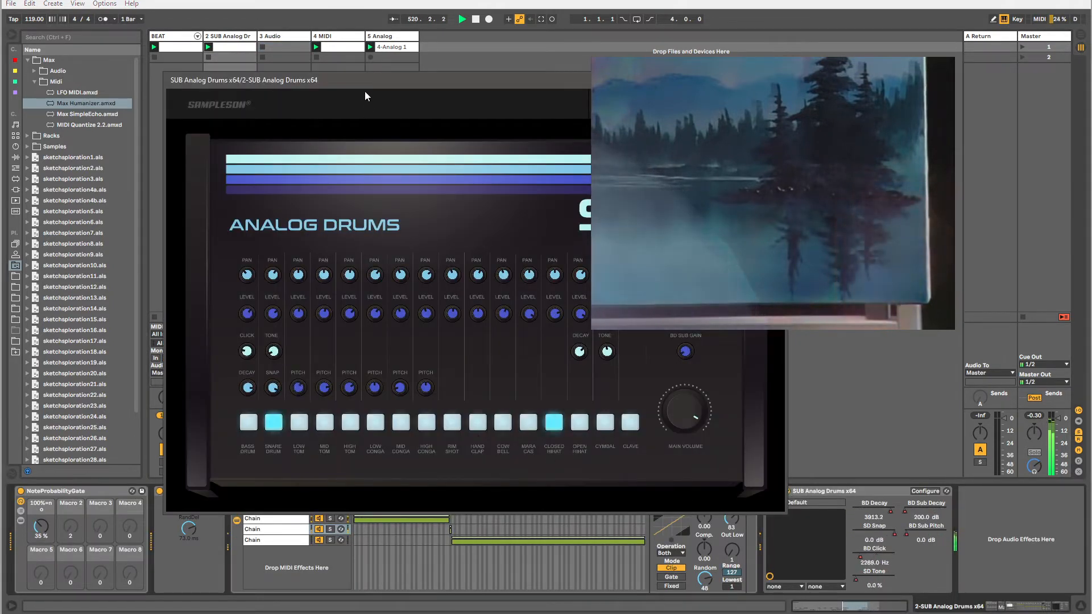
{"action": "left_click_drag", "start_coordinate": [365, 92], "coordinate": [241, 77]}
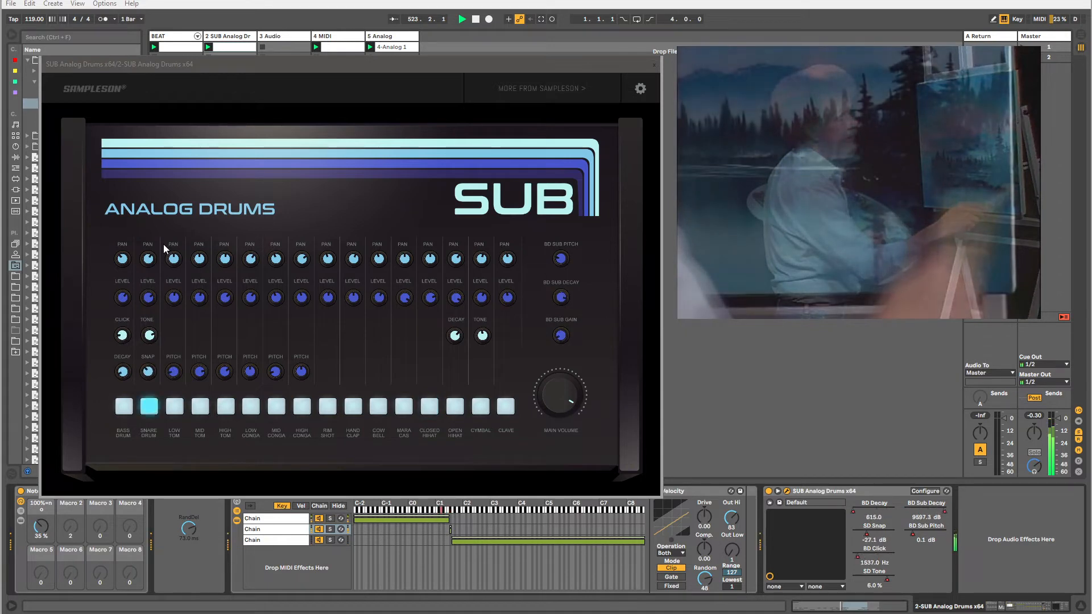
{"action": "left_click", "coordinate": [149, 409]}
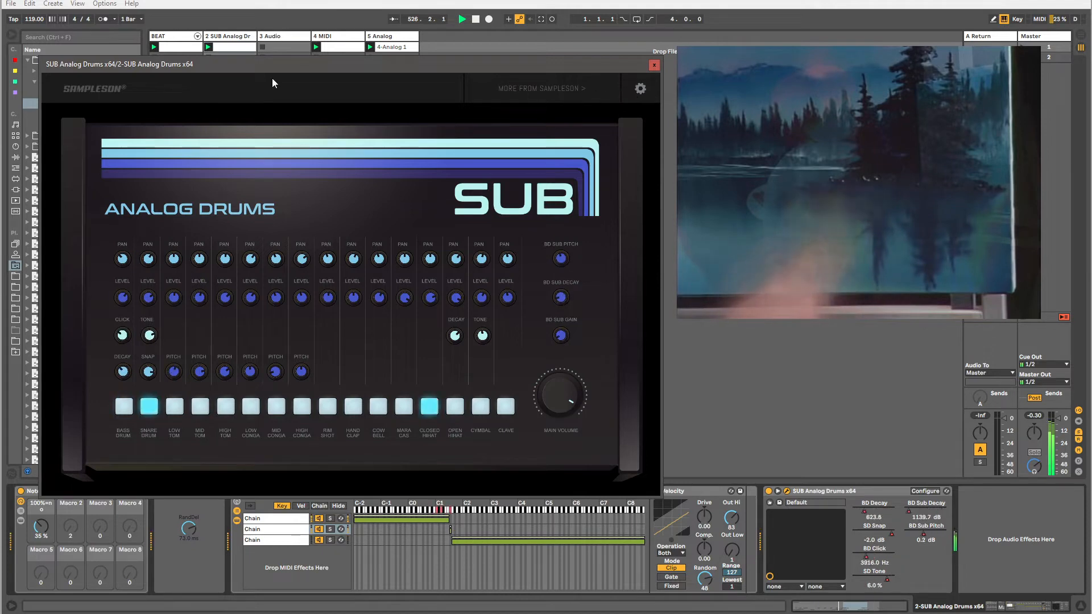
{"action": "left_click", "coordinate": [640, 90]}
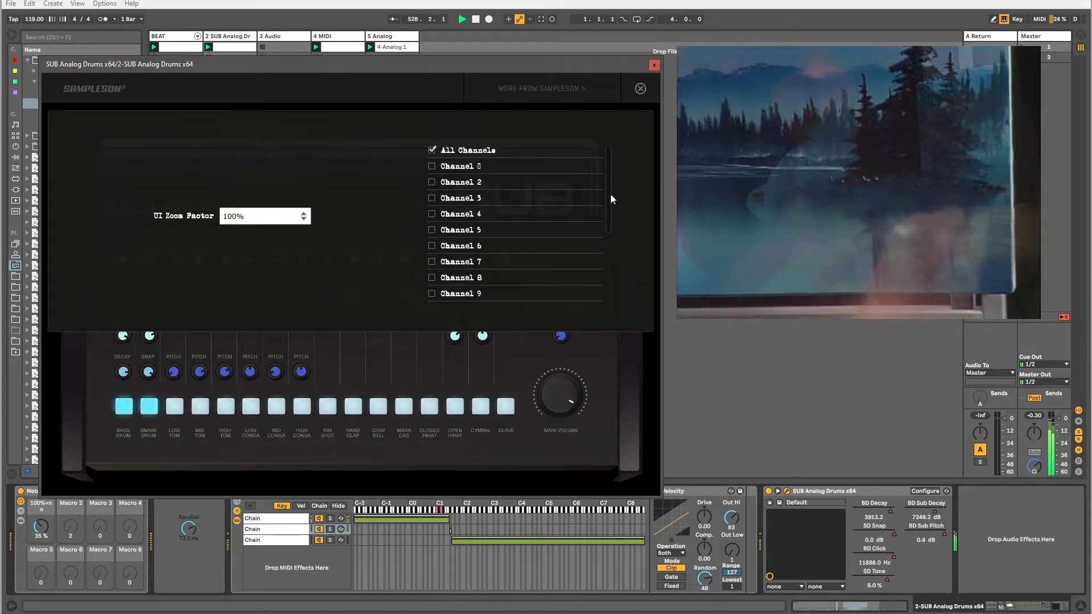
{"action": "mouse_move", "coordinate": [610, 195]}
{"action": "left_mouse_down"}
{"action": "mouse_move", "coordinate": [618, 305]}
{"action": "mouse_move", "coordinate": [599, 179]}
{"action": "left_mouse_up"}
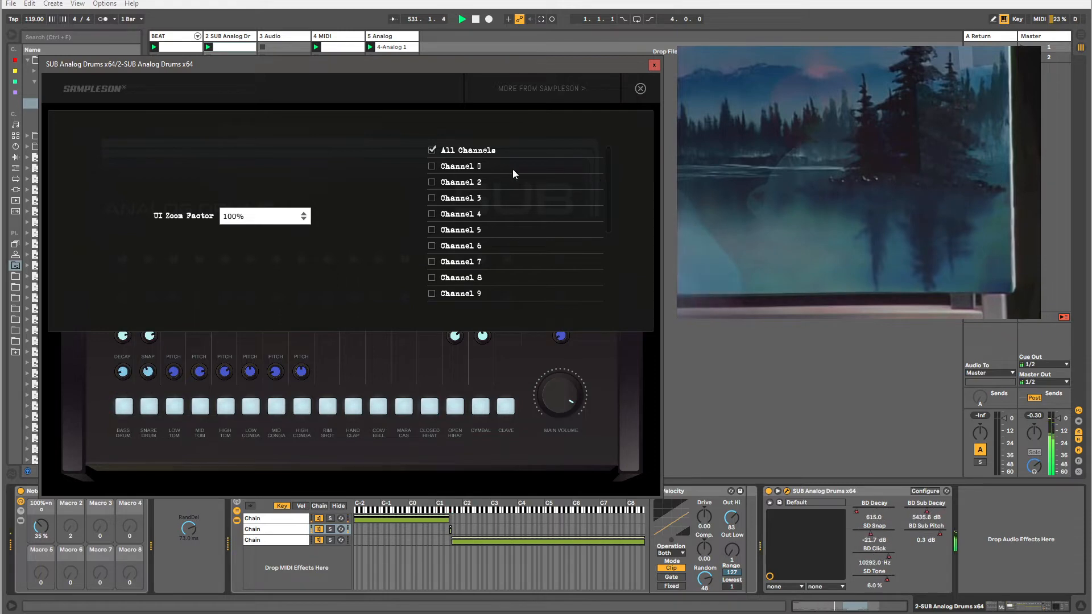
{"action": "left_click", "coordinate": [641, 89]}
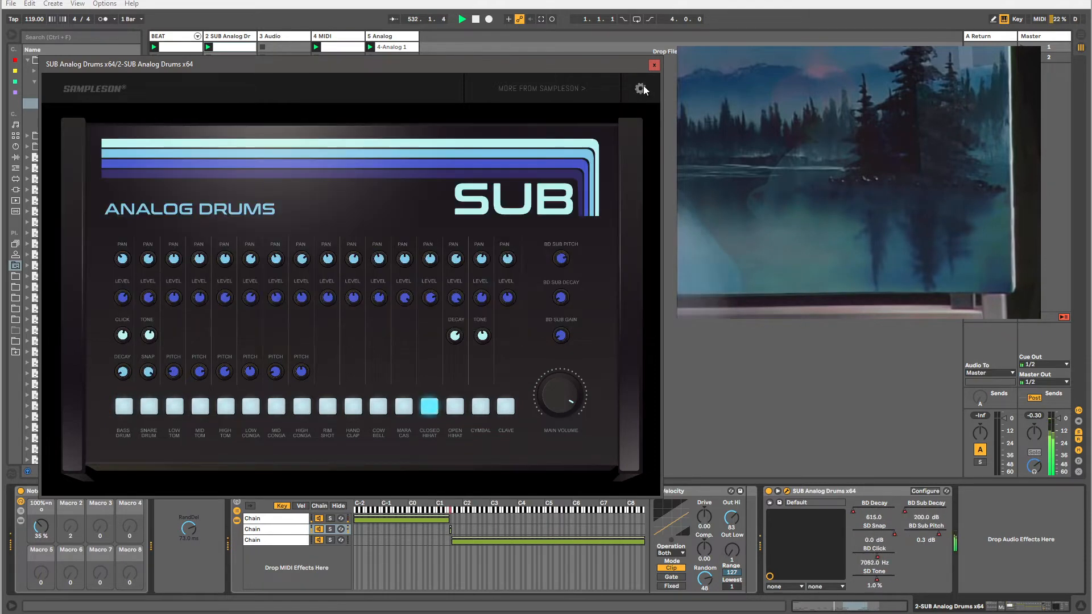
{"action": "left_click", "coordinate": [653, 64]}
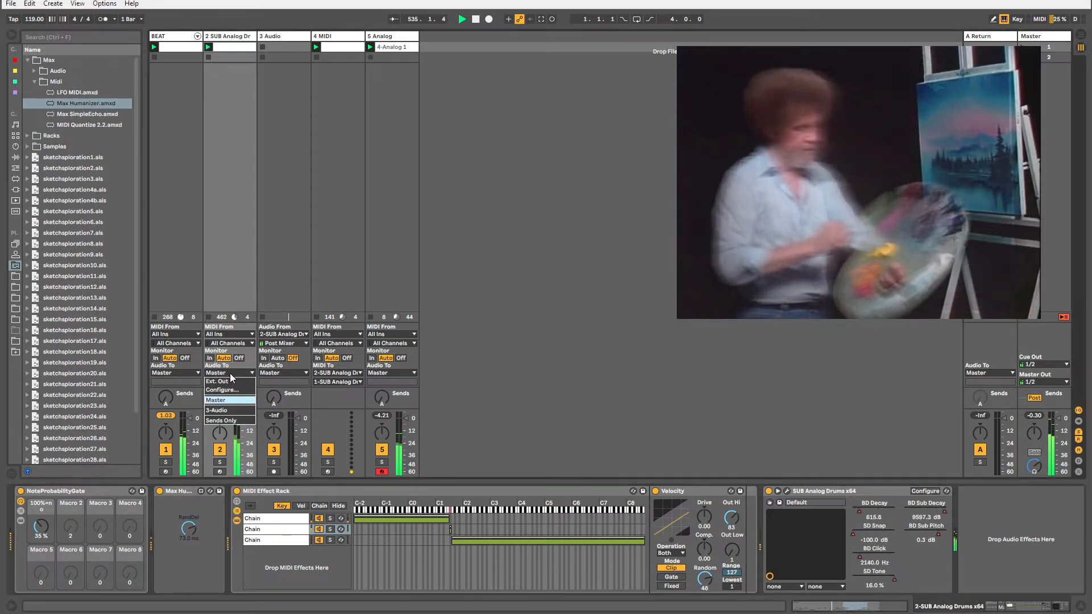
Set the 3 Audio track's input to Channel 3+4 of SUB Analog Drums and its monitoring to Auto.
{"action": "left_click", "coordinate": [289, 335]}
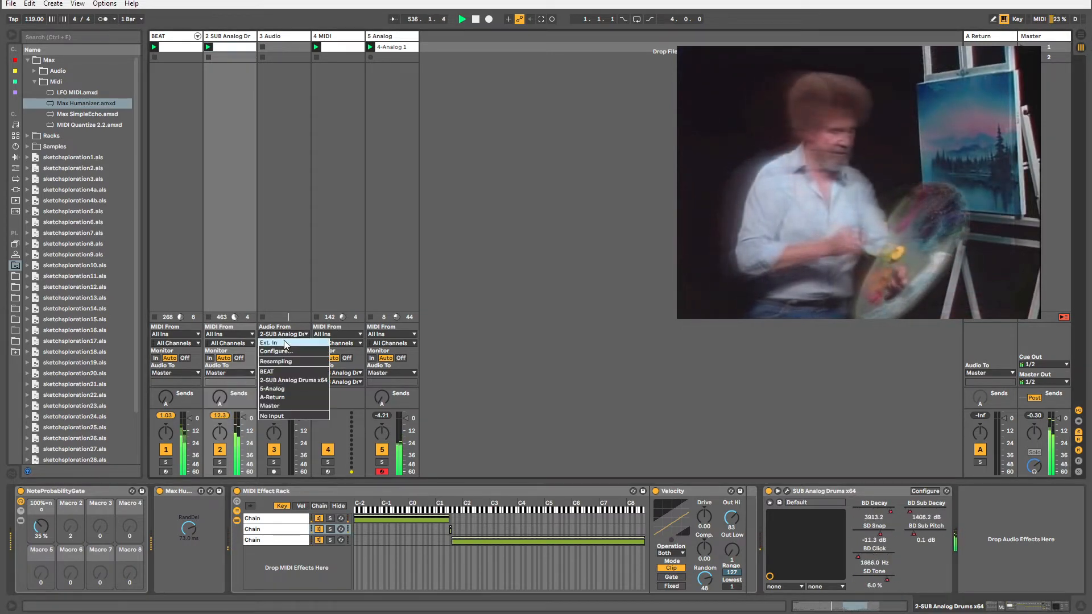
{"action": "left_click", "coordinate": [283, 380]}
{"action": "left_click", "coordinate": [283, 344]}
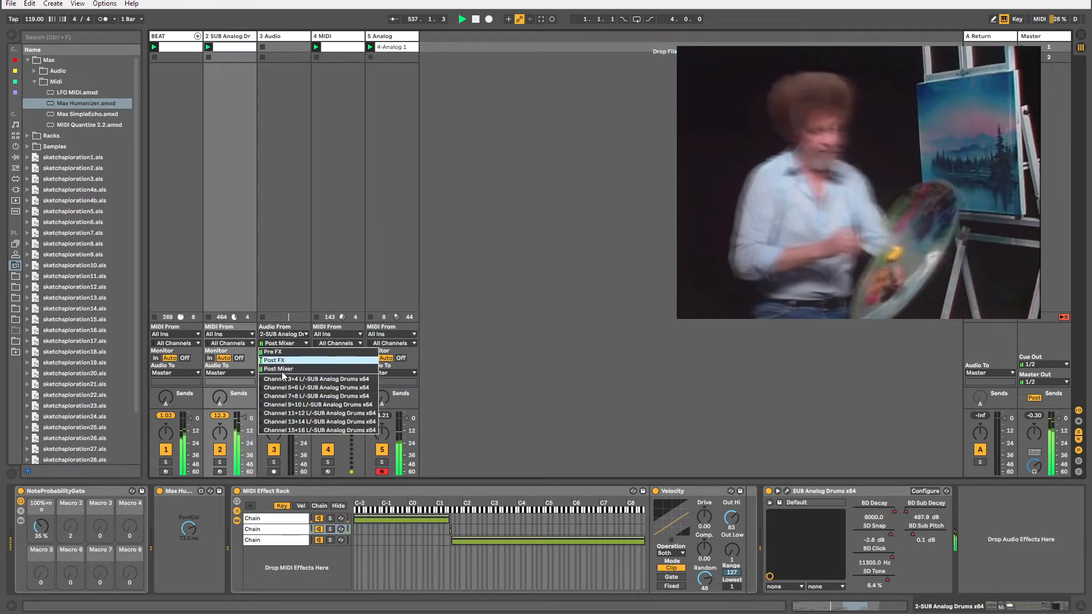
{"action": "left_click", "coordinate": [282, 380]}
{"action": "left_click", "coordinate": [278, 358]}
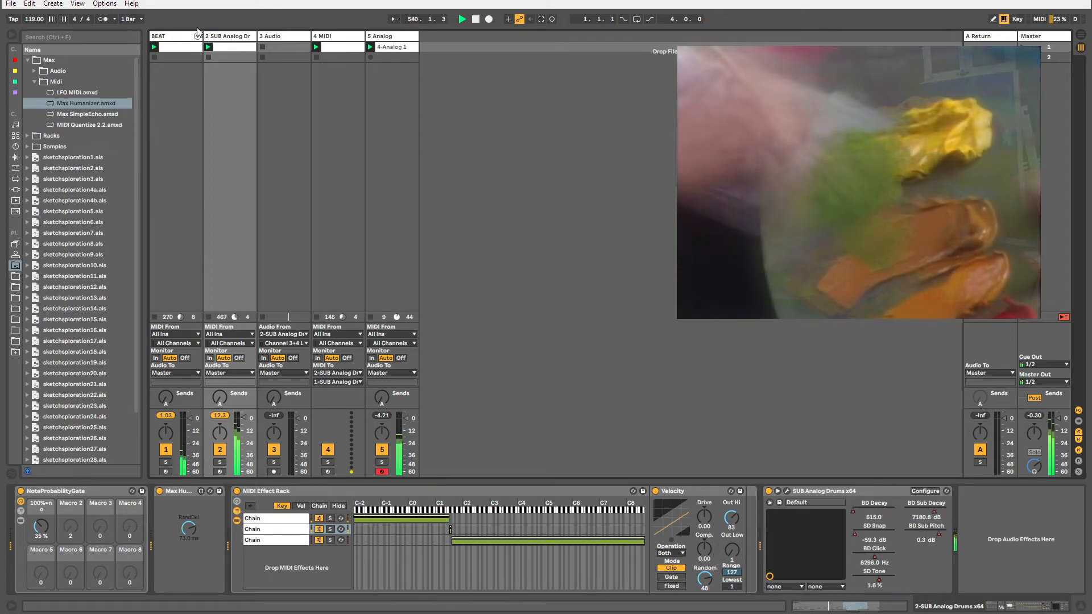
Check the context options of the snare pad and main volume in the SUB Analog Drums plug-in window for output routing.
{"action": "left_click", "coordinate": [229, 38]}
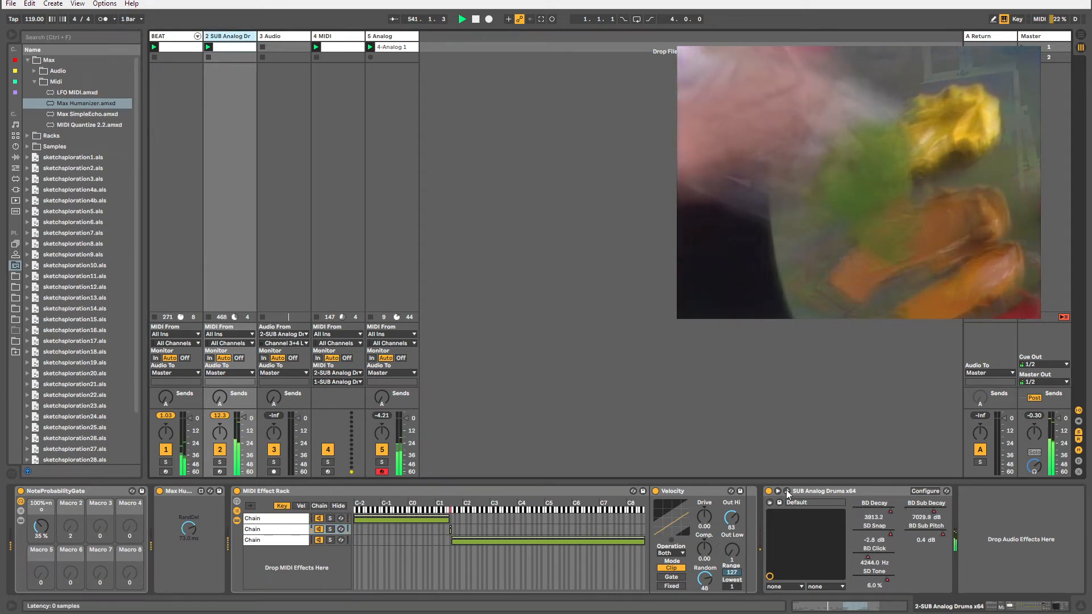
{"action": "left_click", "coordinate": [788, 491]}
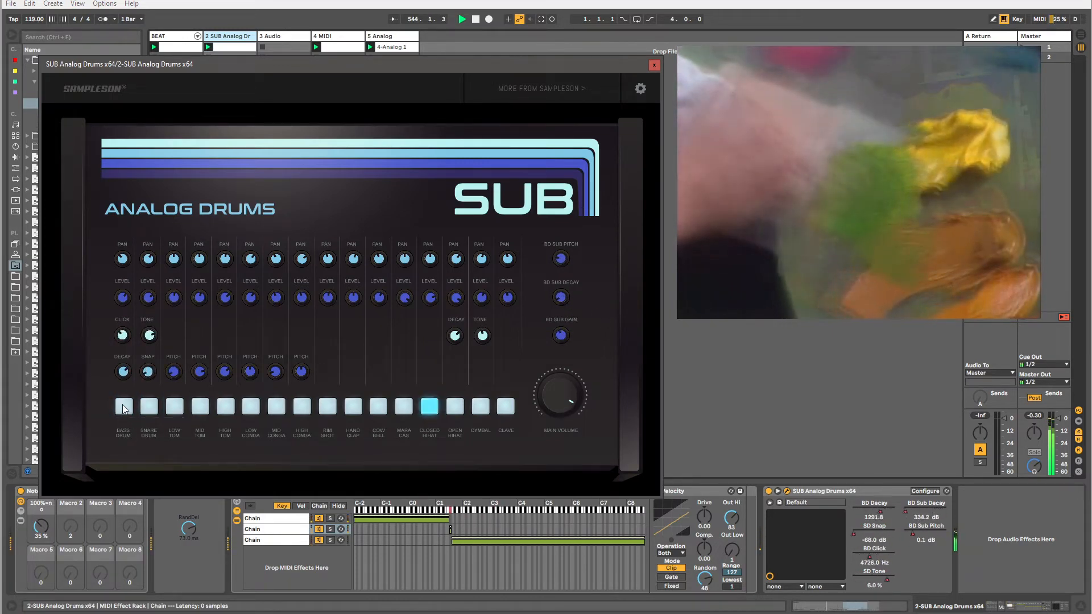
{"action": "right_click", "coordinate": [149, 401]}
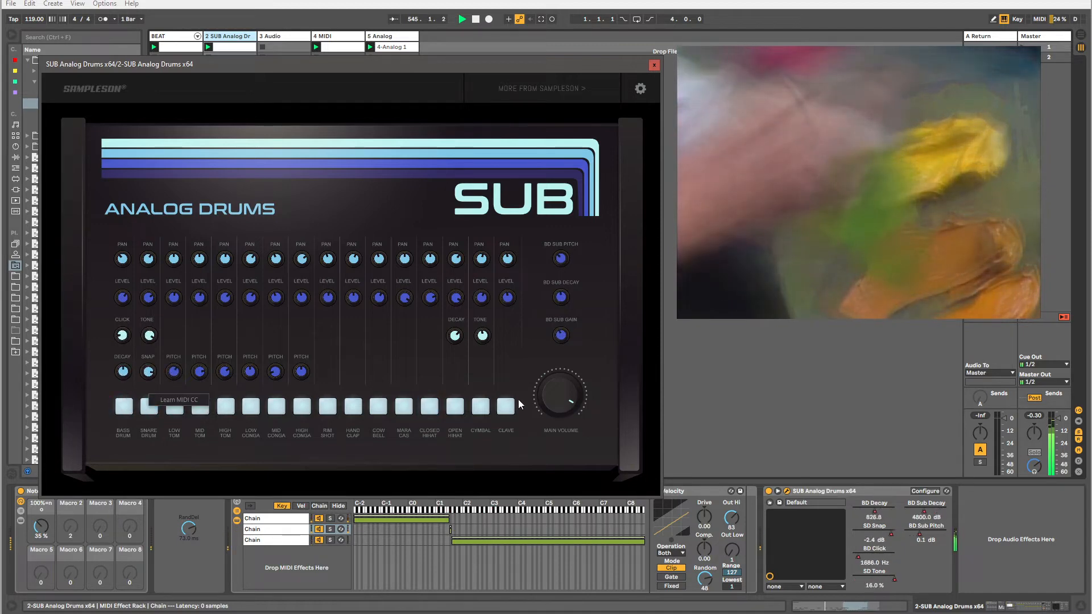
{"action": "right_click", "coordinate": [555, 399]}
{"action": "left_click", "coordinate": [403, 183]}
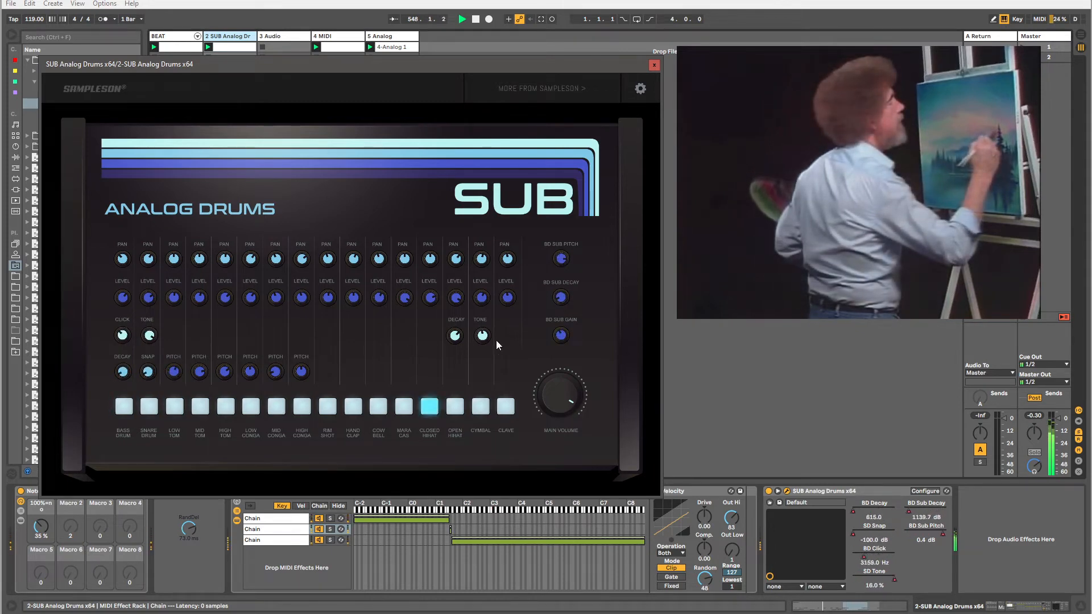
{"action": "left_click", "coordinate": [655, 66]}
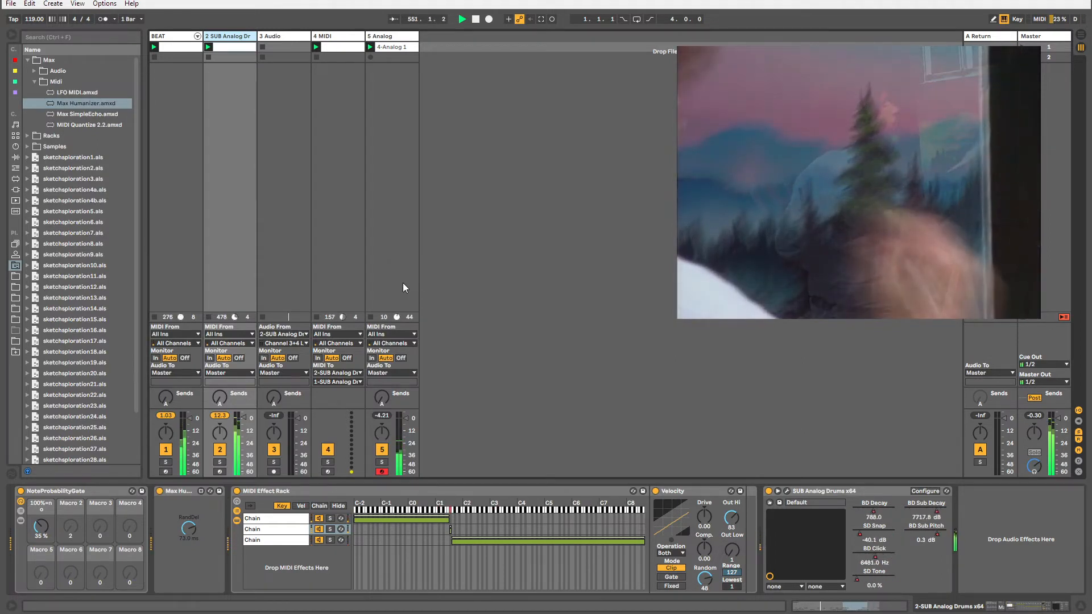
Arm the SUB Analog Drums track and keep Channel 3+4 as the 3 Audio track's input channel.
{"action": "left_click", "coordinate": [220, 471]}
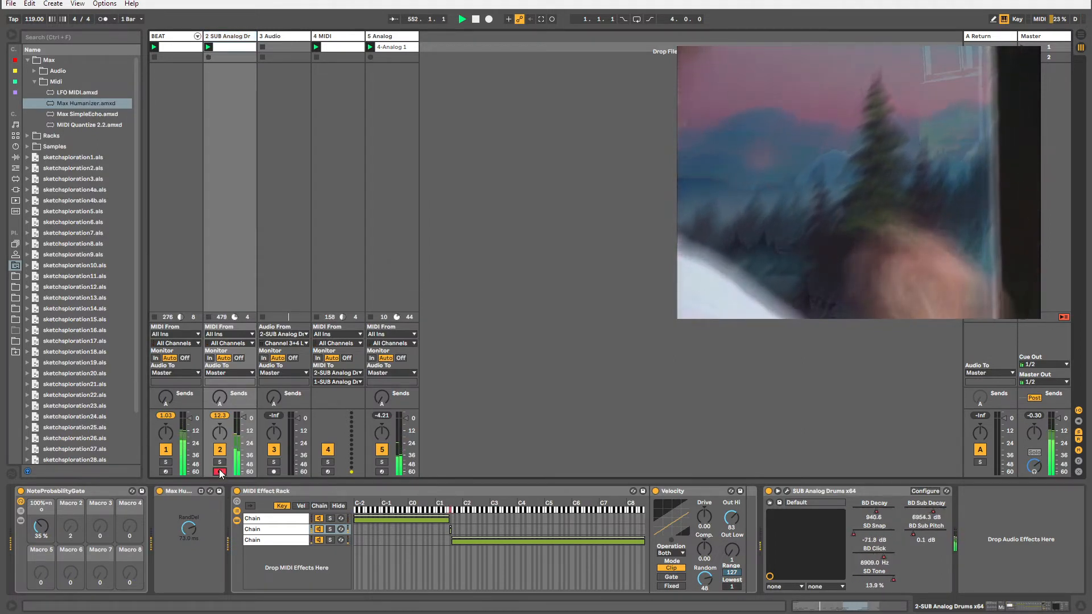
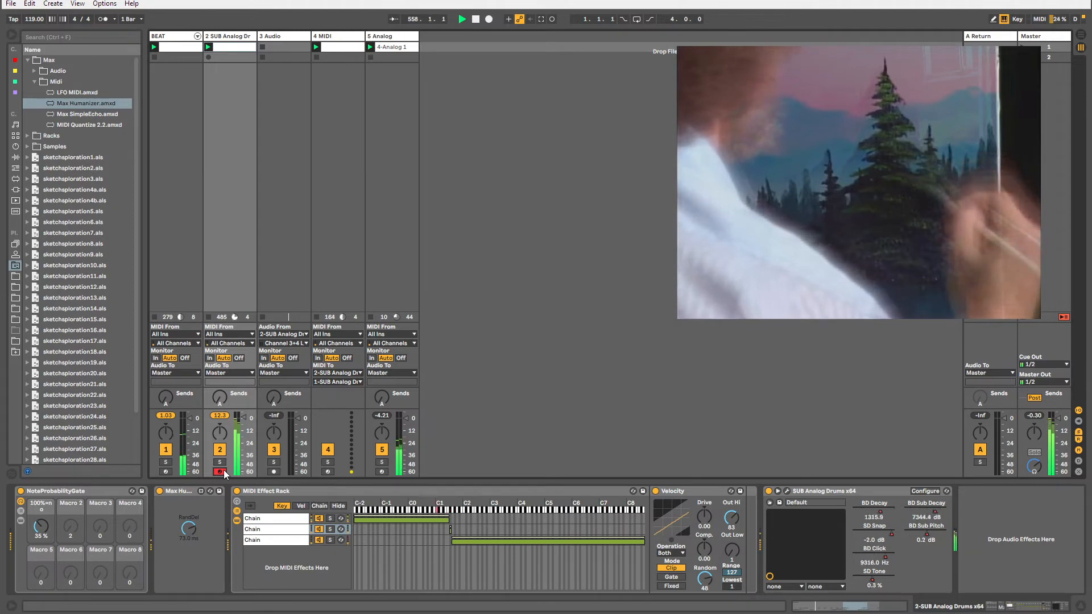
{"action": "left_click", "coordinate": [282, 343]}
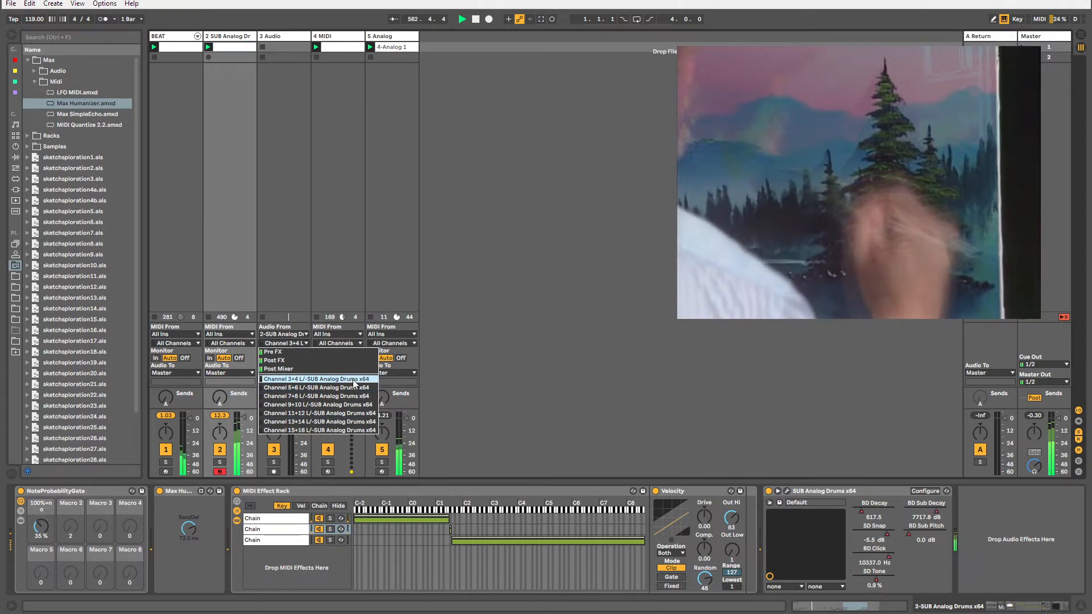
{"action": "left_click", "coordinate": [324, 379]}
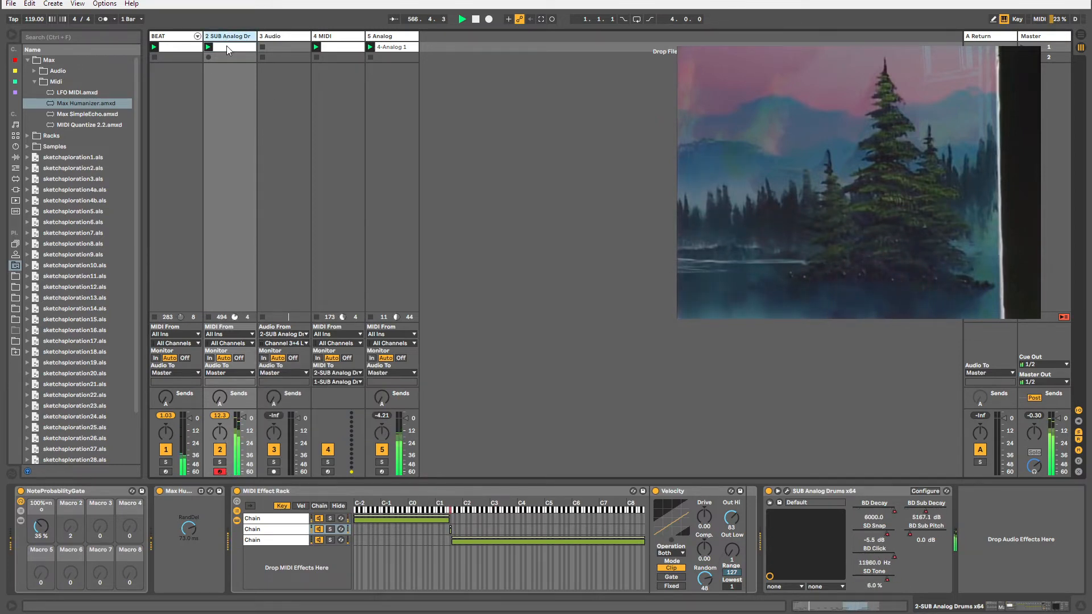
Insert a MIDI track after the SUB Analog Drums track and route its MIDI output to 2-SUB Analog Drums x64.
{"action": "key", "text": "ctrl+shift+t"}
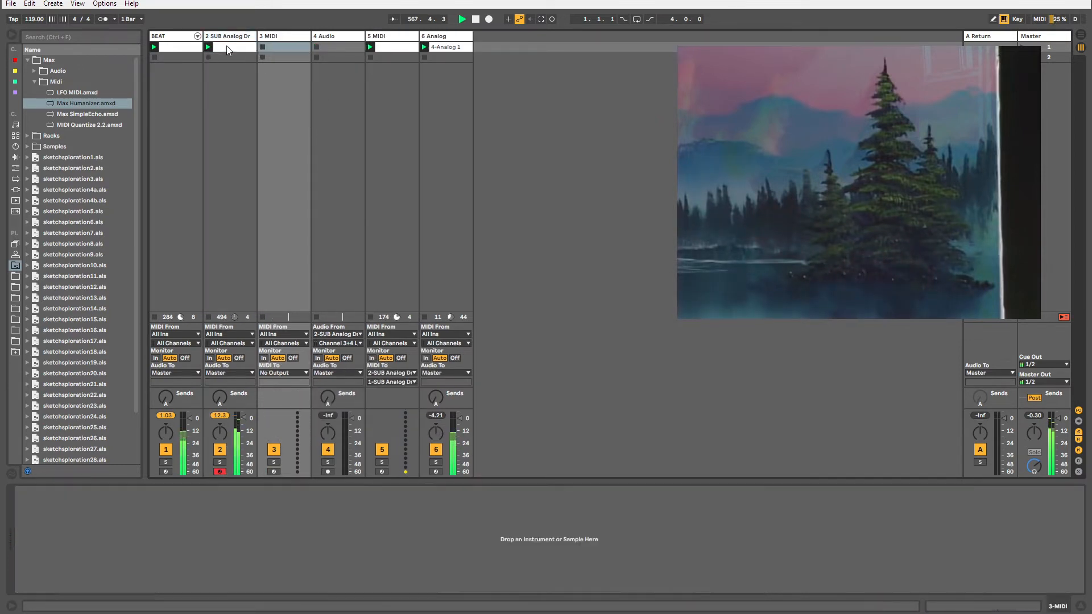
{"action": "left_click", "coordinate": [278, 373]}
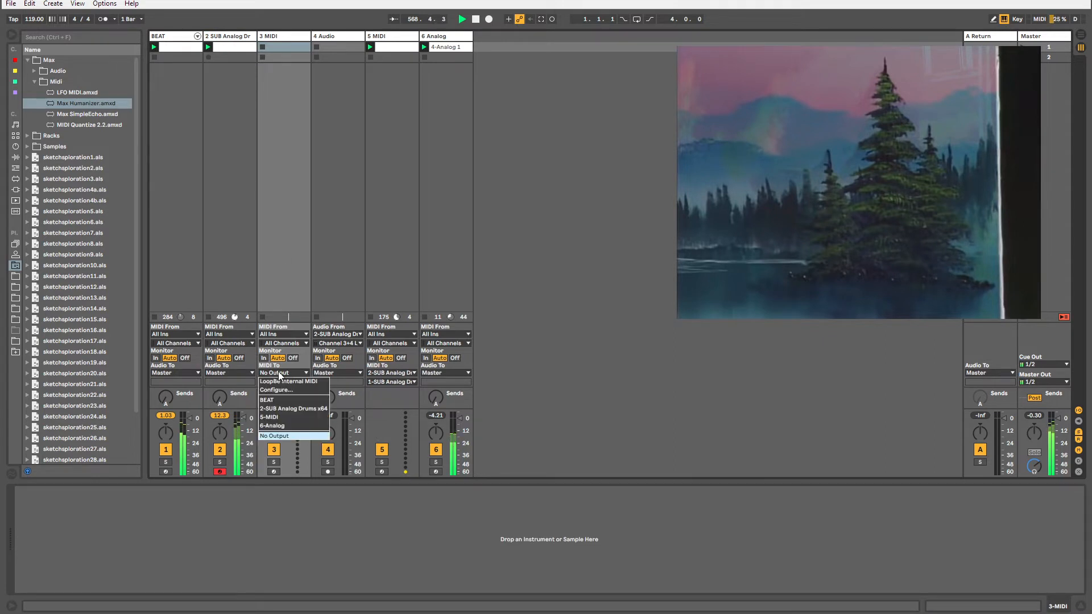
{"action": "left_click", "coordinate": [278, 403]}
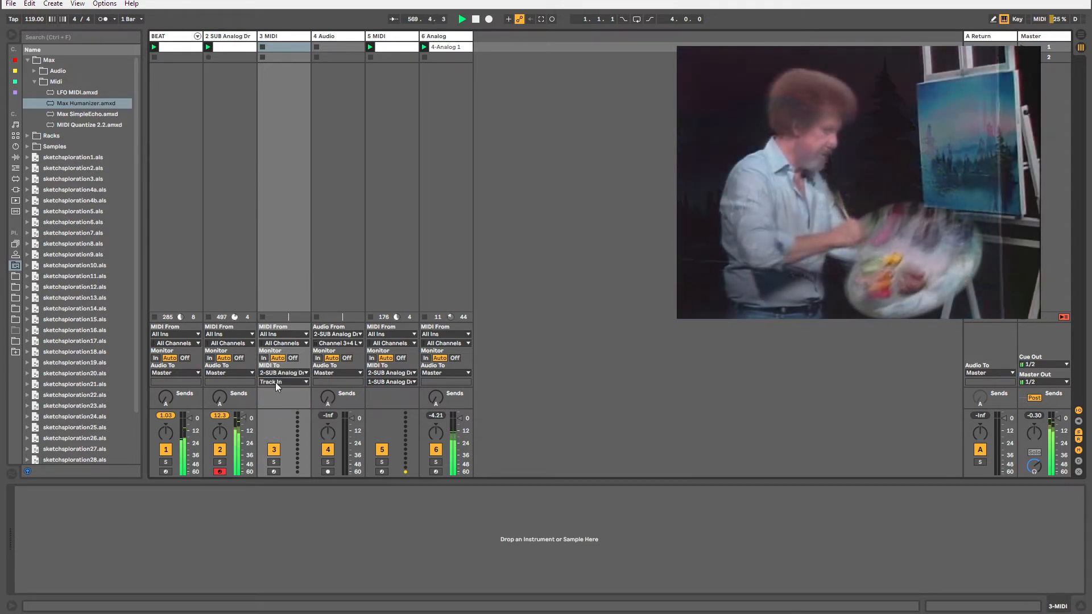
Set the 3 MIDI track's output channel to 2-SUB Analog Drums x64 and arm the track for recording.
{"action": "left_click", "coordinate": [276, 381]}
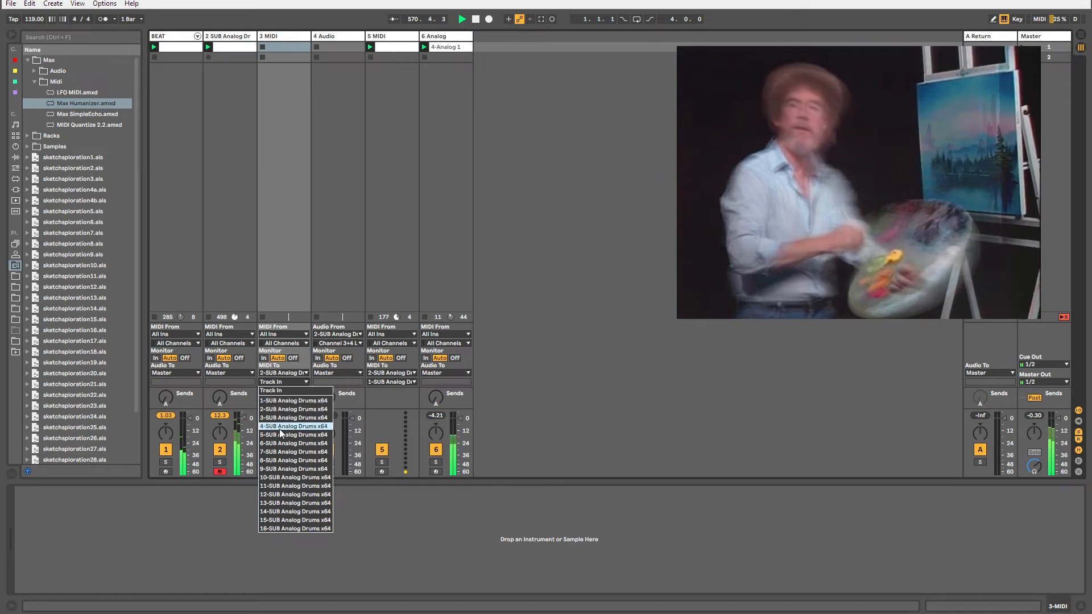
{"action": "left_click", "coordinate": [280, 409]}
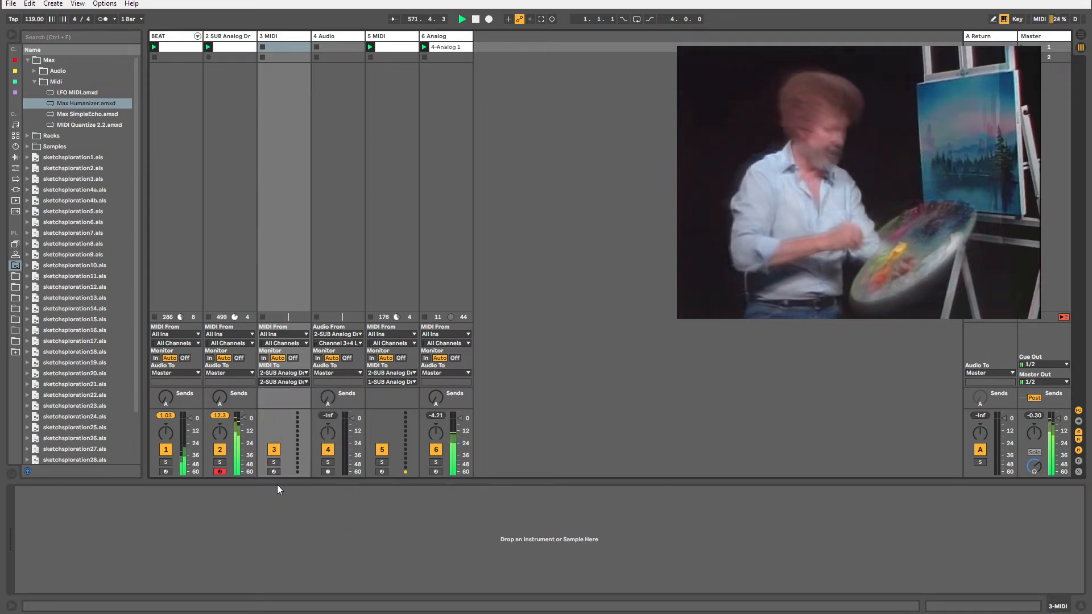
{"action": "left_click", "coordinate": [275, 472]}
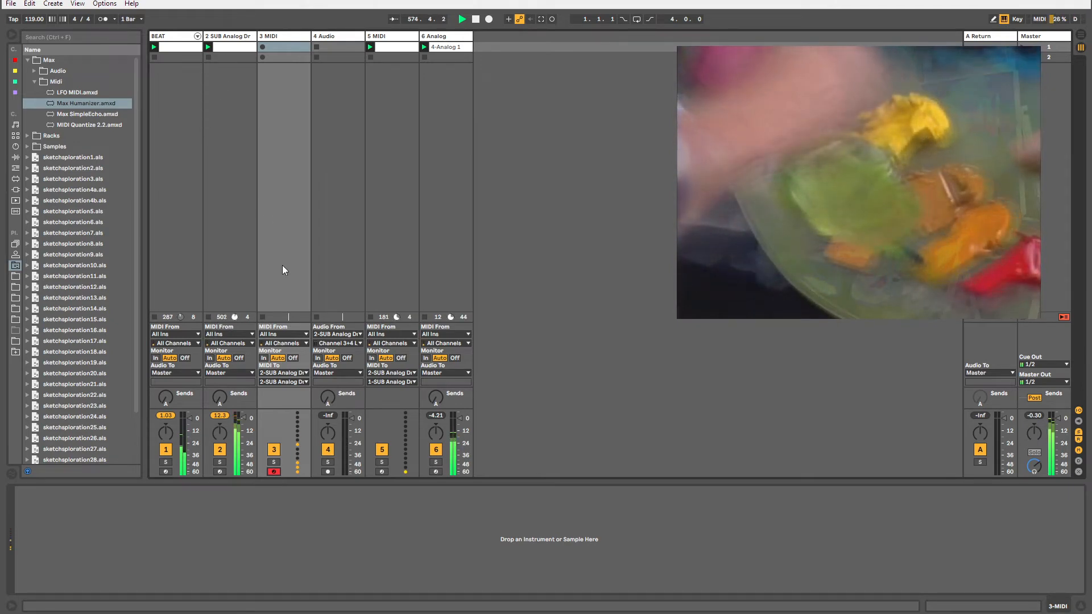
Set the 4 Audio track's monitoring to In and the 3 MIDI track's output channel to 1-SUB Analog Drums x64.
{"action": "left_click", "coordinate": [318, 358]}
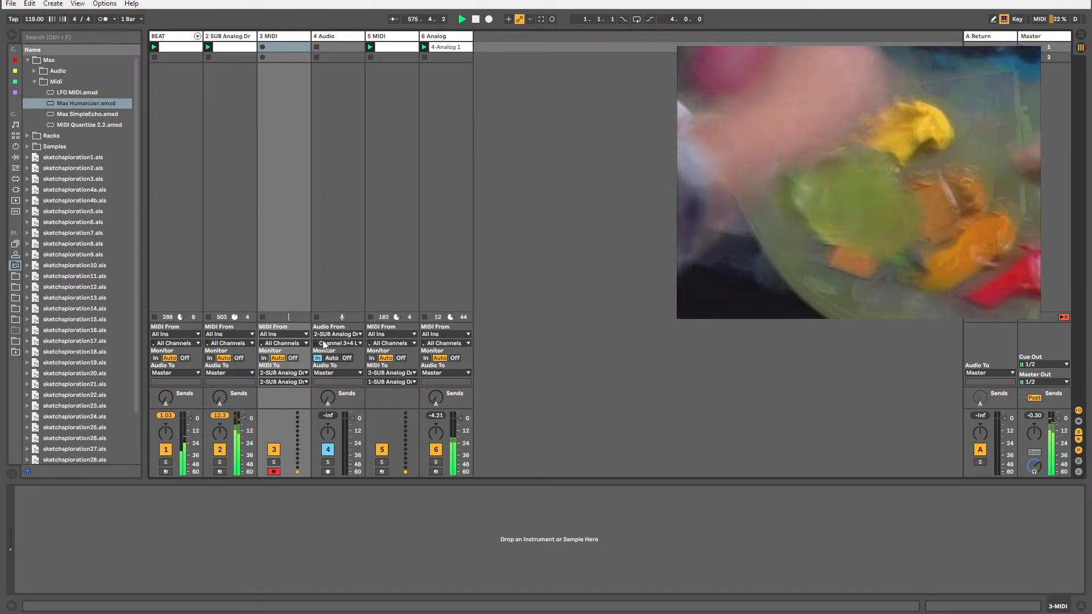
{"action": "left_click", "coordinate": [284, 381]}
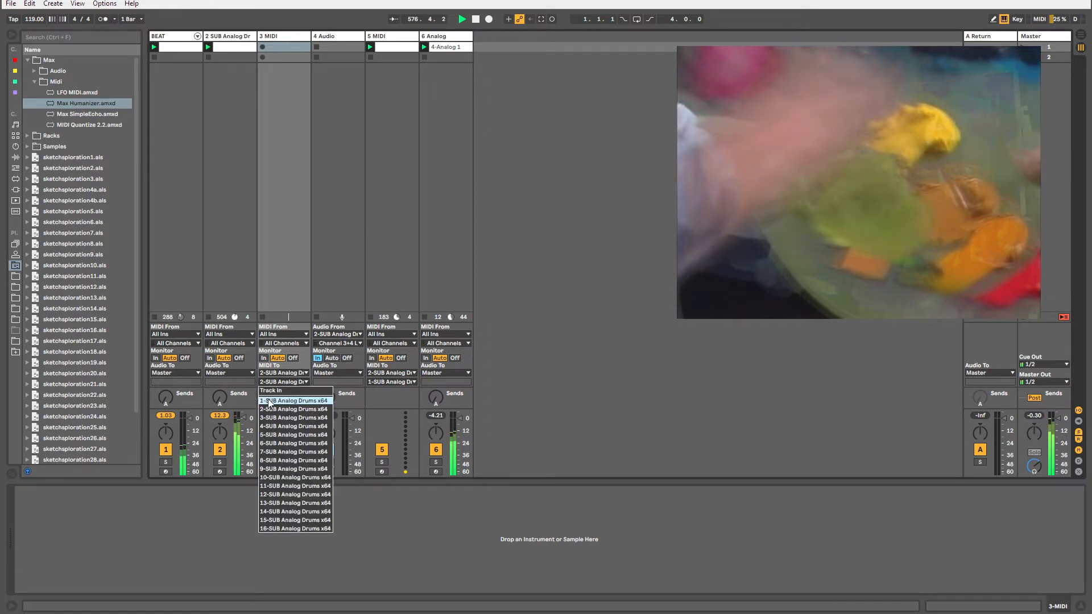
{"action": "left_click", "coordinate": [267, 399]}
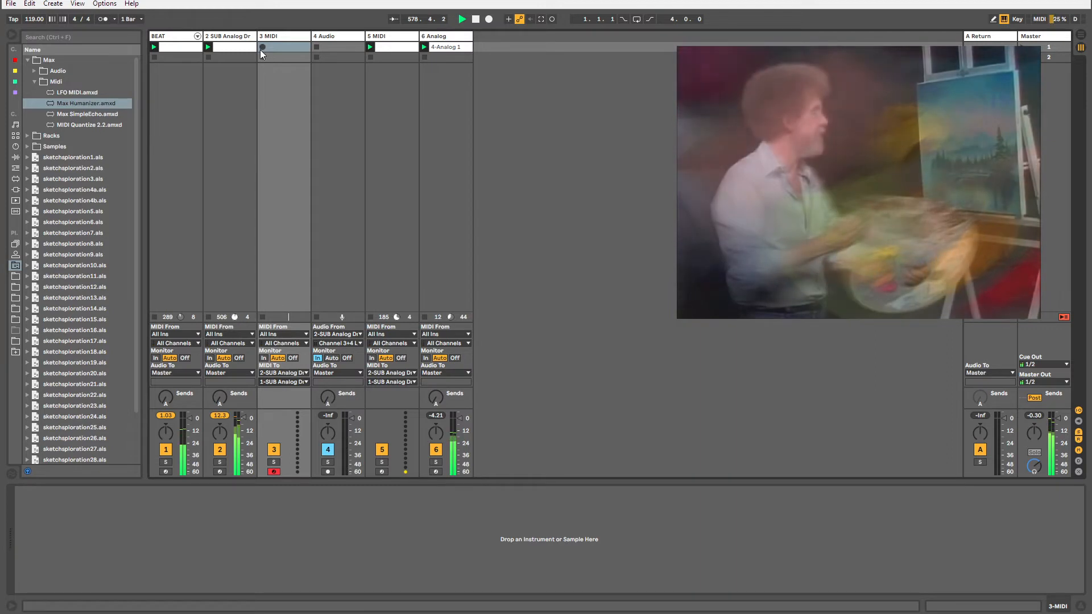
Group the Max Humanizer device on the SUB Analog Drums track into its own MIDI Effect Rack.
{"action": "left_click", "coordinate": [238, 36]}
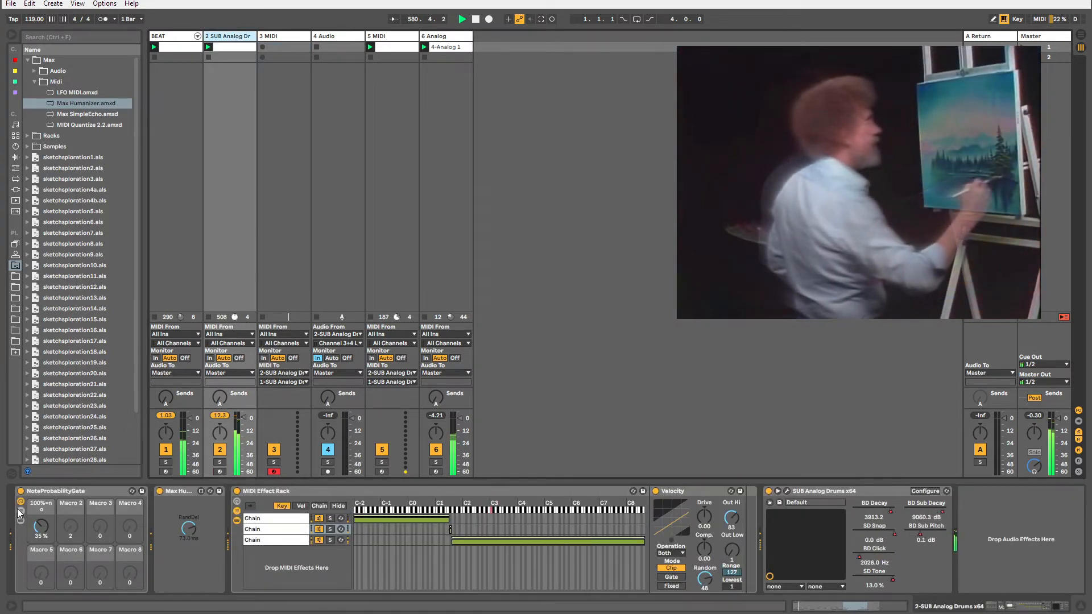
{"action": "left_click", "coordinate": [183, 490]}
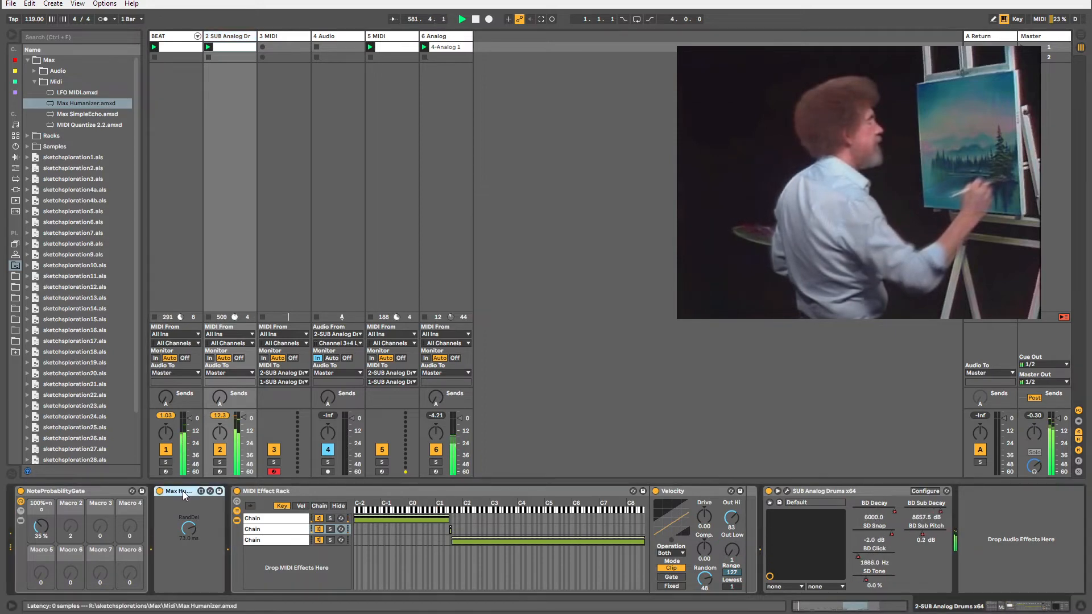
{"action": "key", "text": "ctrl+g"}
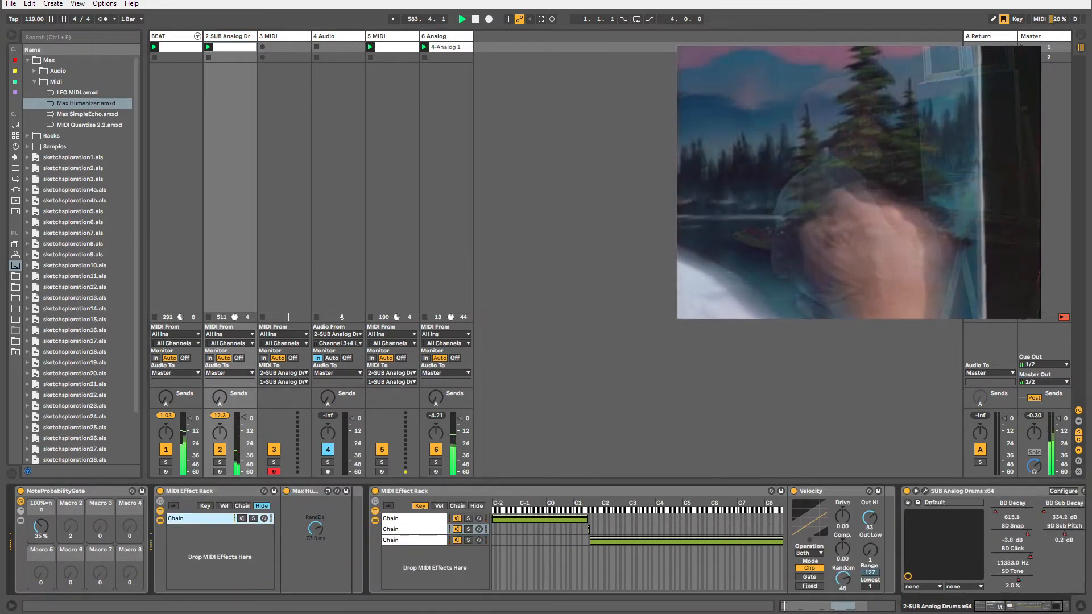
Try the 3 MIDI track's output on SUB Analog Drums x64 channels 2 through 6, returning it to channel 1.
{"action": "left_click", "coordinate": [274, 36]}
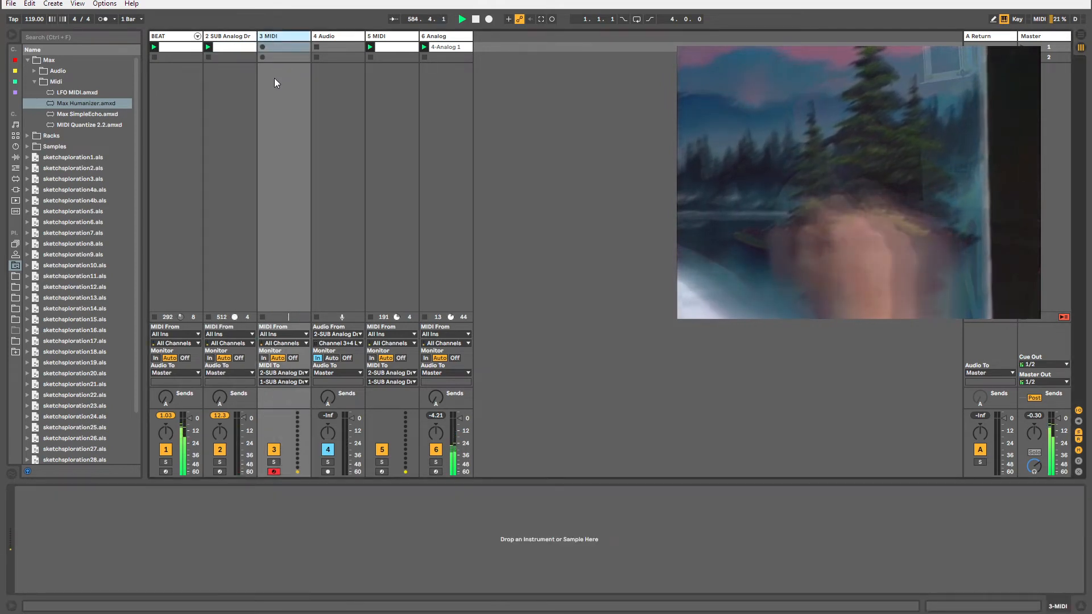
{"action": "left_click", "coordinate": [275, 383]}
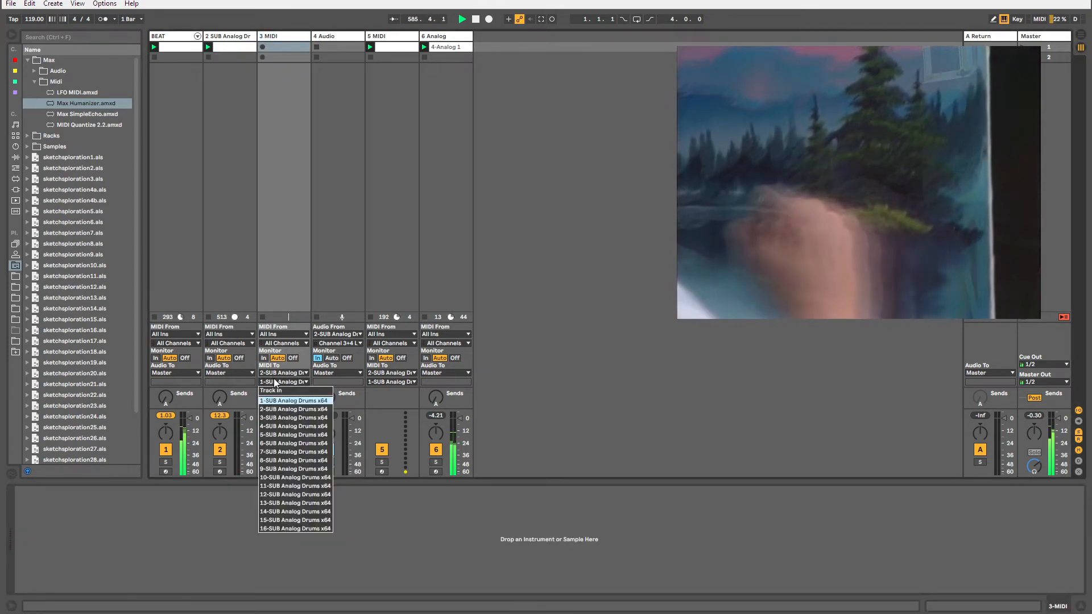
{"action": "left_click", "coordinate": [281, 409]}
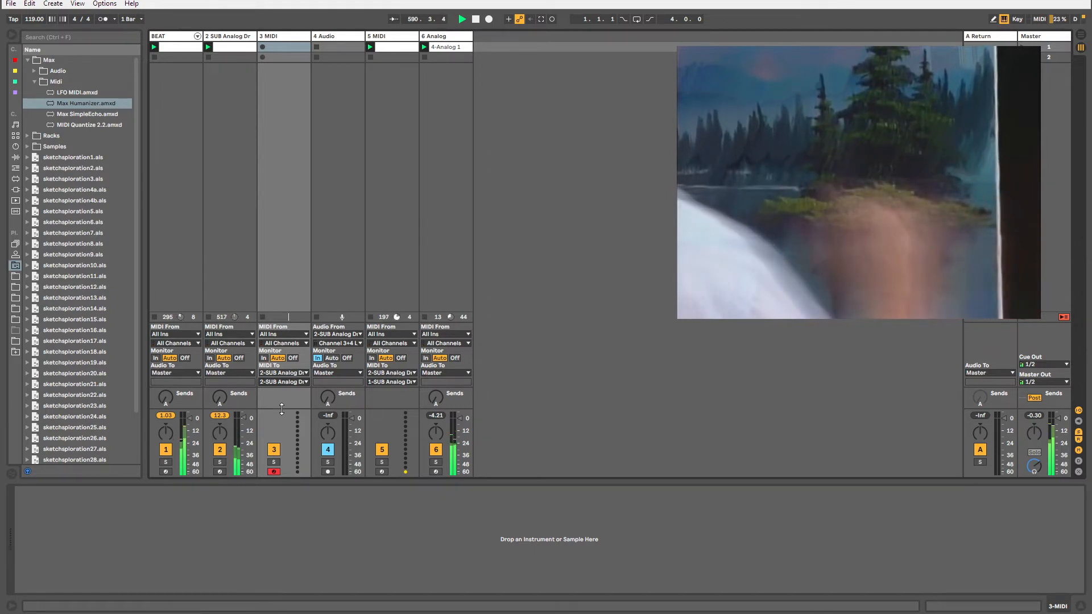
{"action": "left_click", "coordinate": [276, 383]}
{"action": "left_click", "coordinate": [278, 417]}
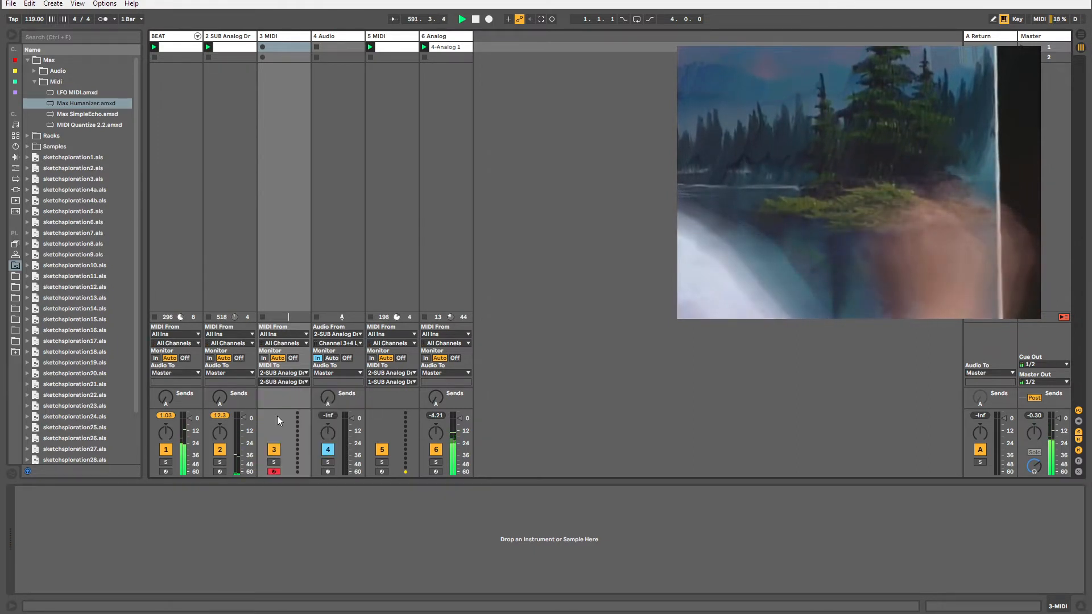
{"action": "left_click", "coordinate": [278, 382]}
{"action": "left_click", "coordinate": [281, 426]}
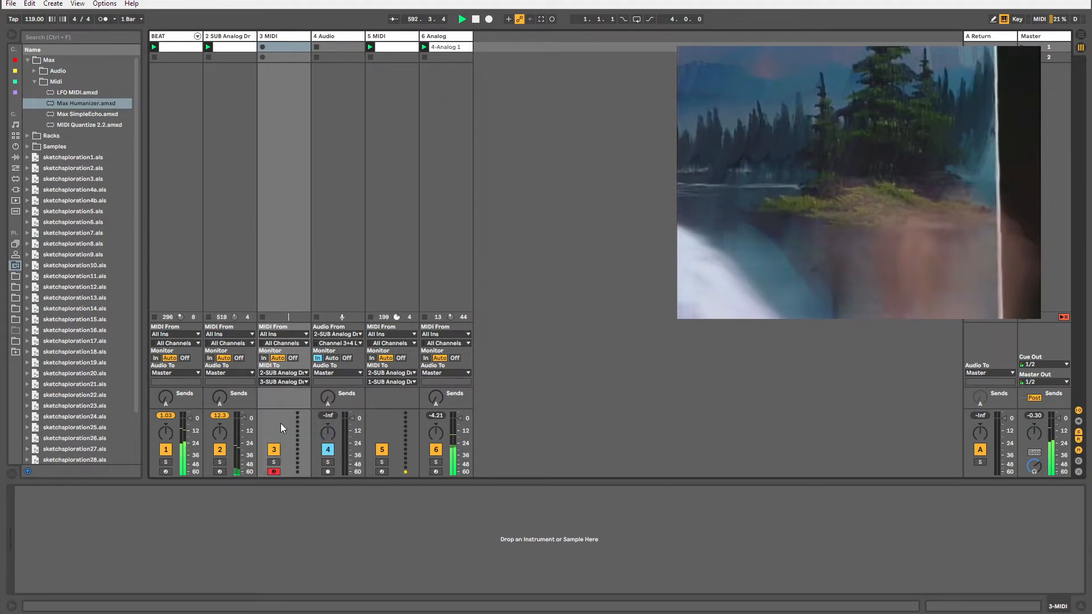
{"action": "left_click", "coordinate": [280, 384]}
{"action": "left_click", "coordinate": [283, 430]}
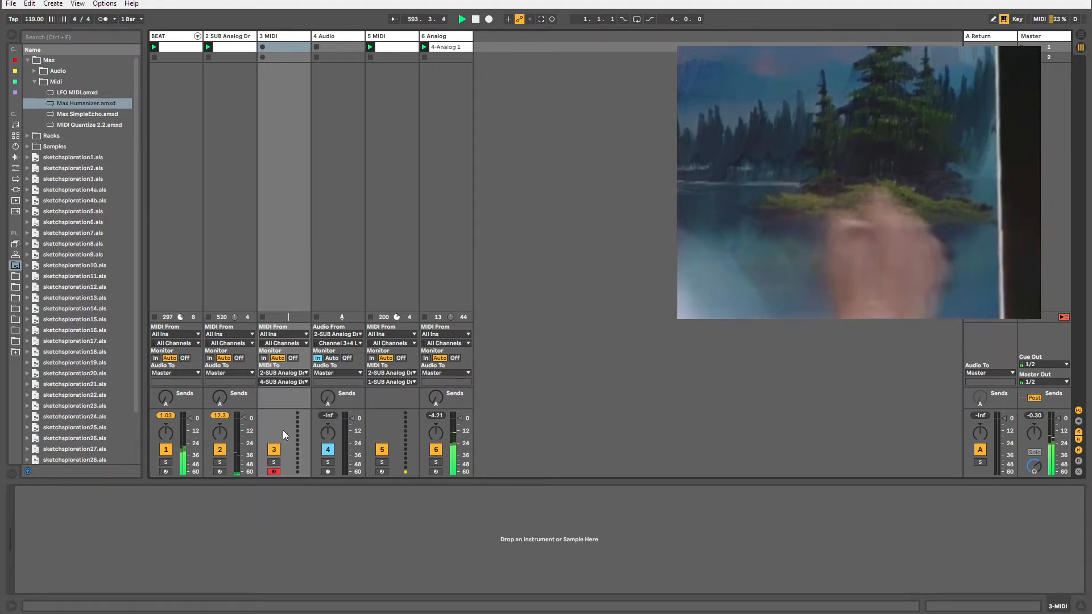
{"action": "left_click", "coordinate": [281, 382]}
{"action": "left_click", "coordinate": [281, 426]}
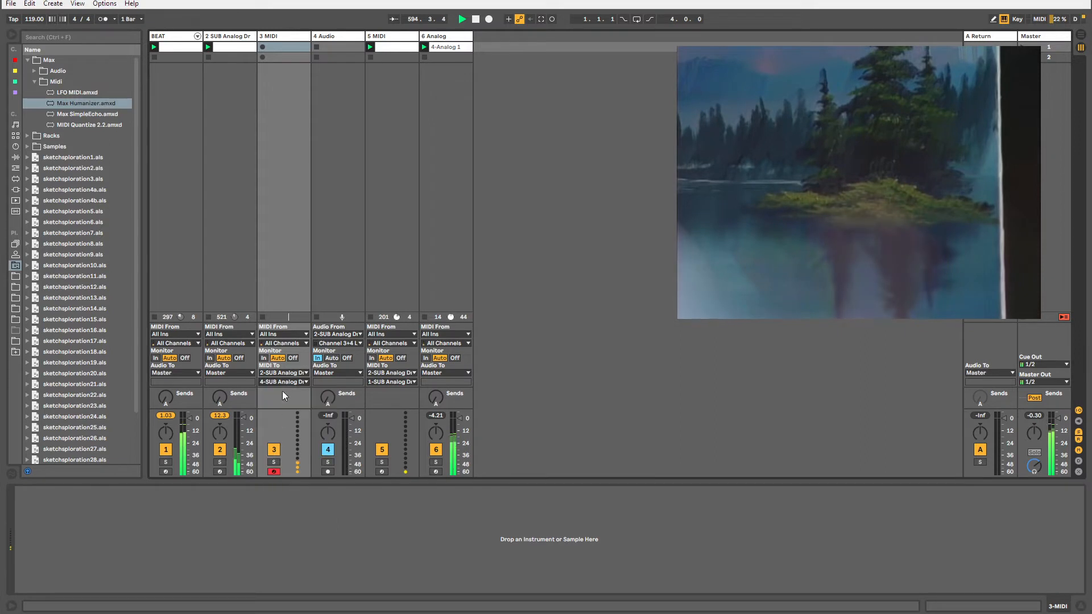
{"action": "left_click", "coordinate": [281, 386]}
{"action": "left_click", "coordinate": [281, 434]}
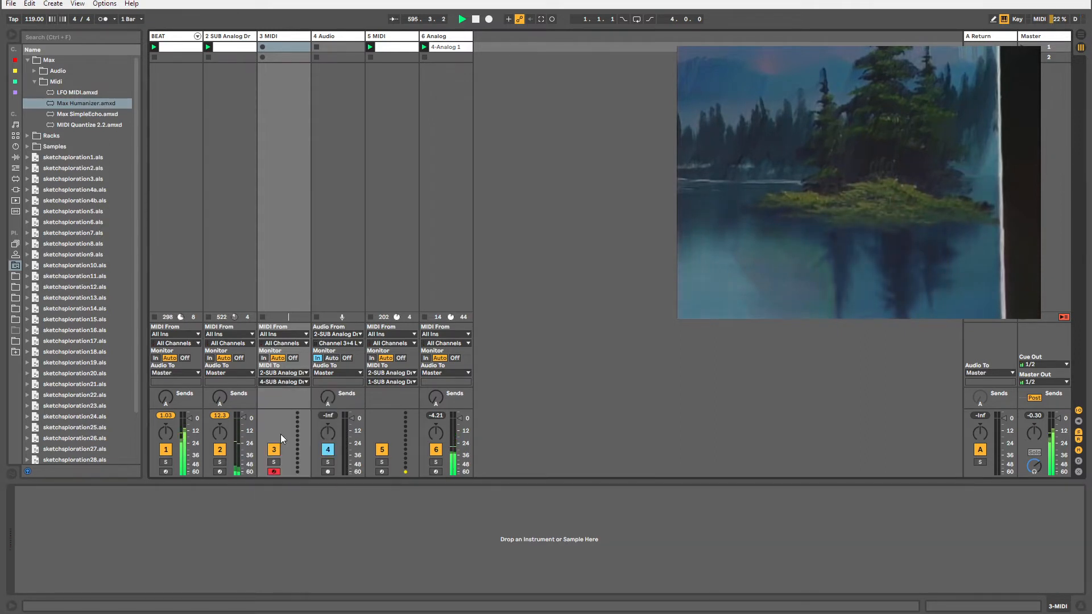
{"action": "left_click", "coordinate": [275, 381]}
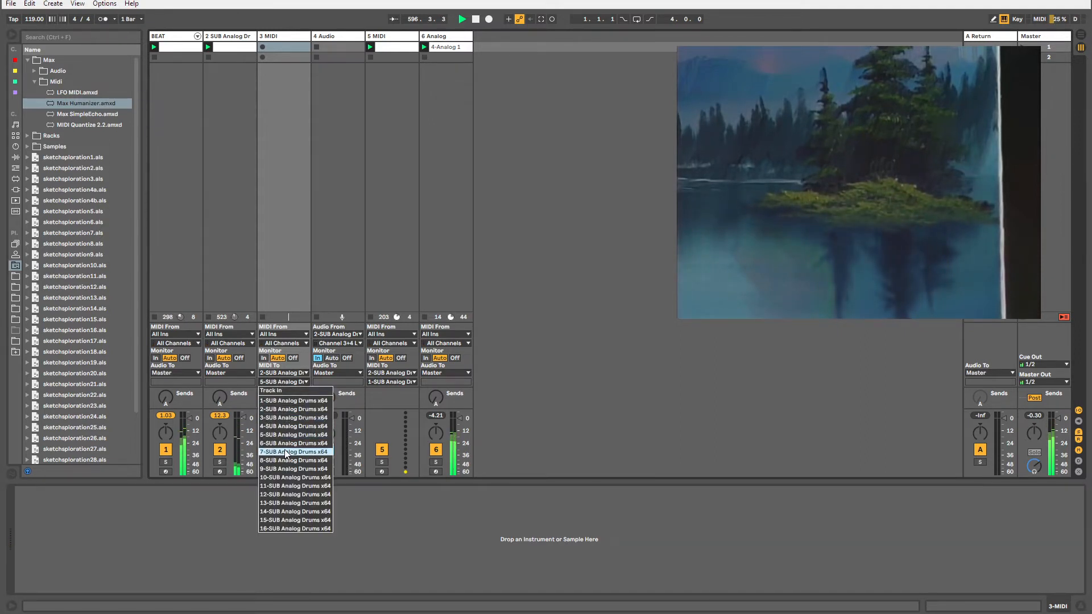
{"action": "left_click", "coordinate": [282, 443]}
{"action": "left_click", "coordinate": [283, 381]}
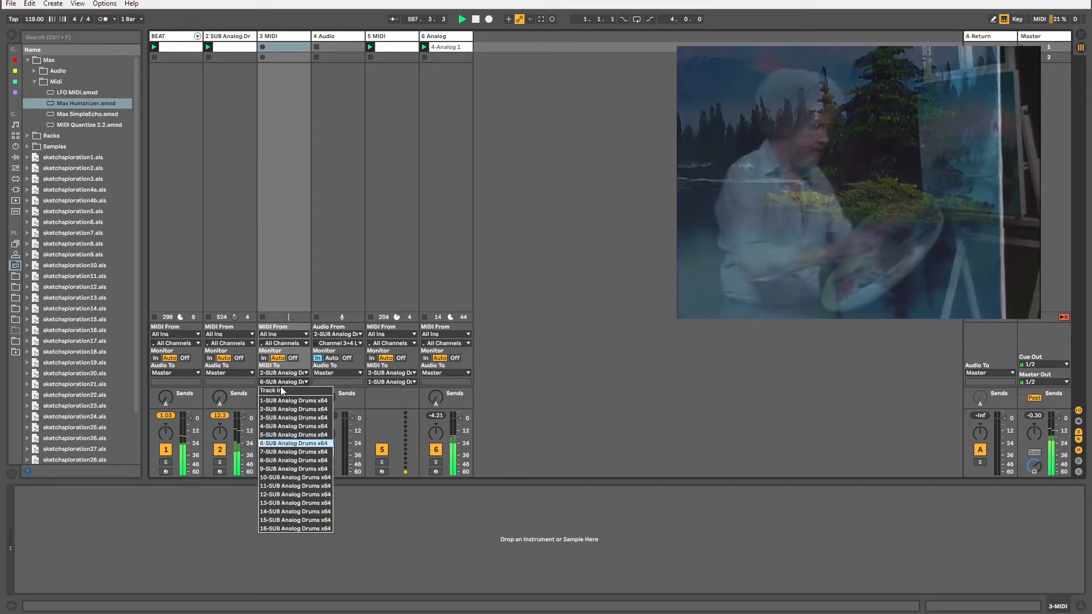
{"action": "left_click", "coordinate": [282, 449]}
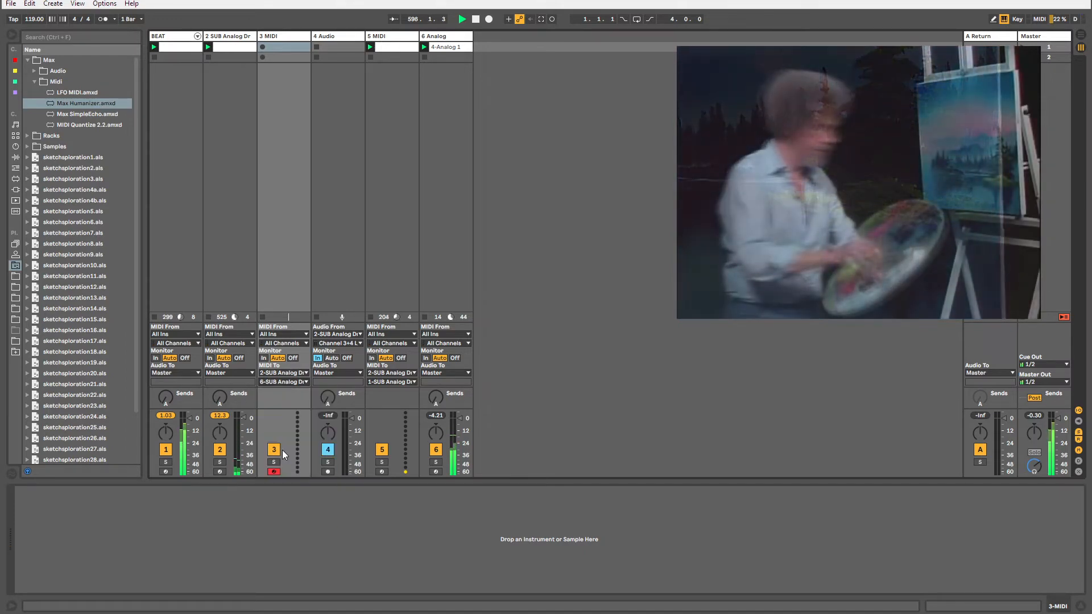
{"action": "left_click", "coordinate": [282, 383]}
{"action": "left_click", "coordinate": [288, 397]}
Delete the 3 MIDI track.
{"action": "left_click", "coordinate": [326, 373]}
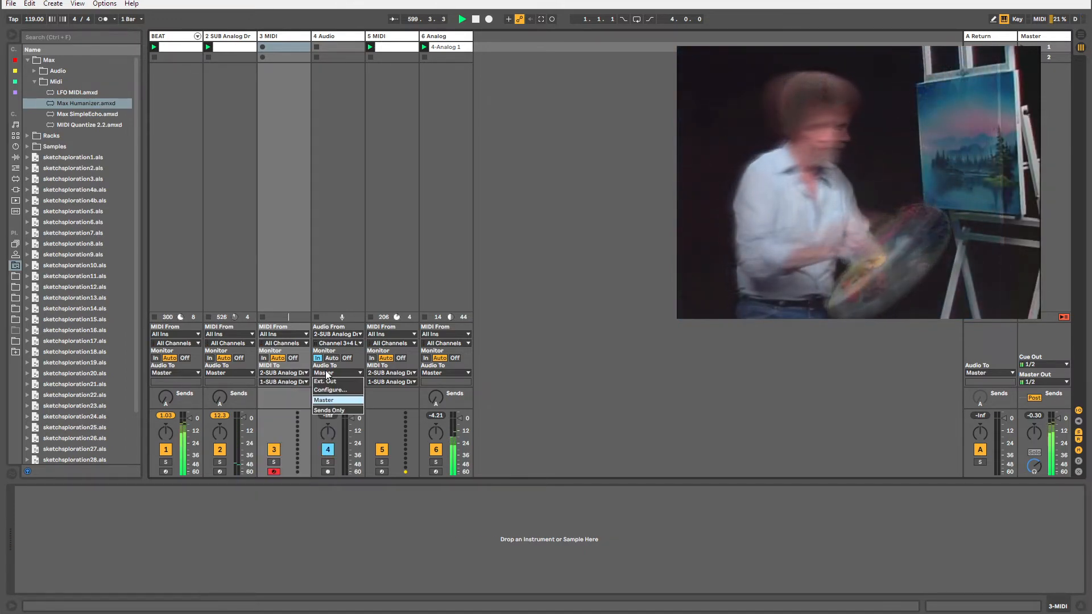
{"action": "left_click", "coordinate": [265, 394]}
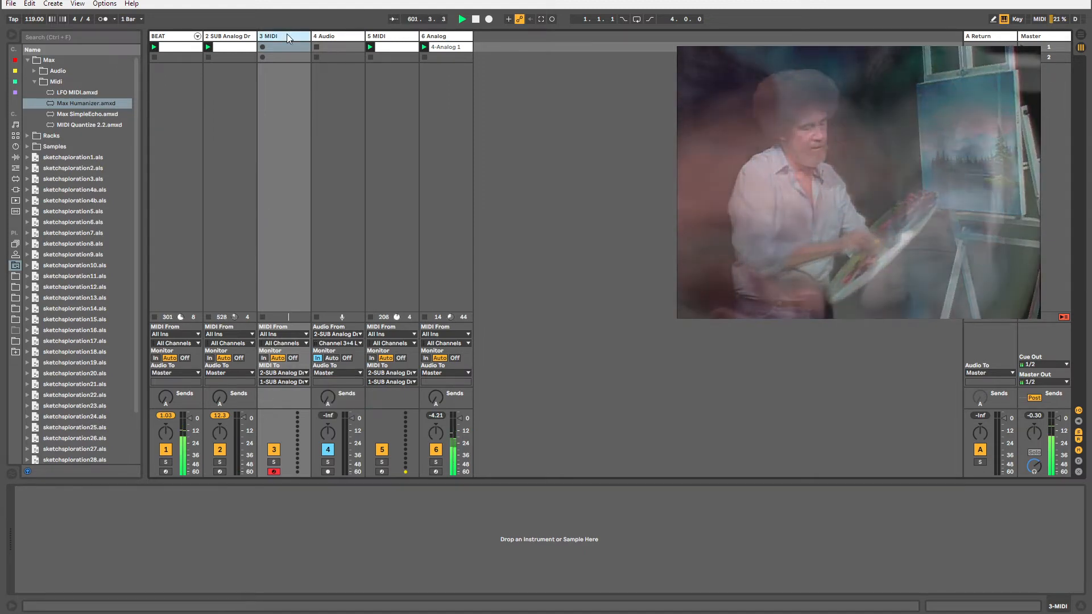
{"action": "key", "text": "Delete"}
Collapse the MIDI Effect Rack directly before the drum instrument on the 2 SUB Analog Dr track.
{"action": "left_click", "coordinate": [228, 38]}
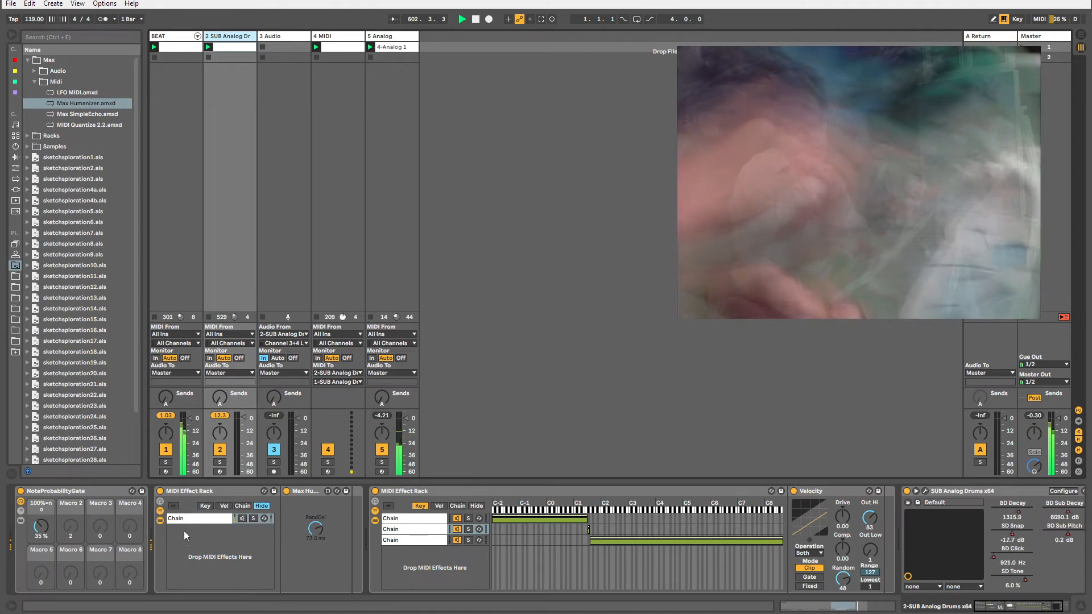
{"action": "left_click", "coordinate": [276, 519]}
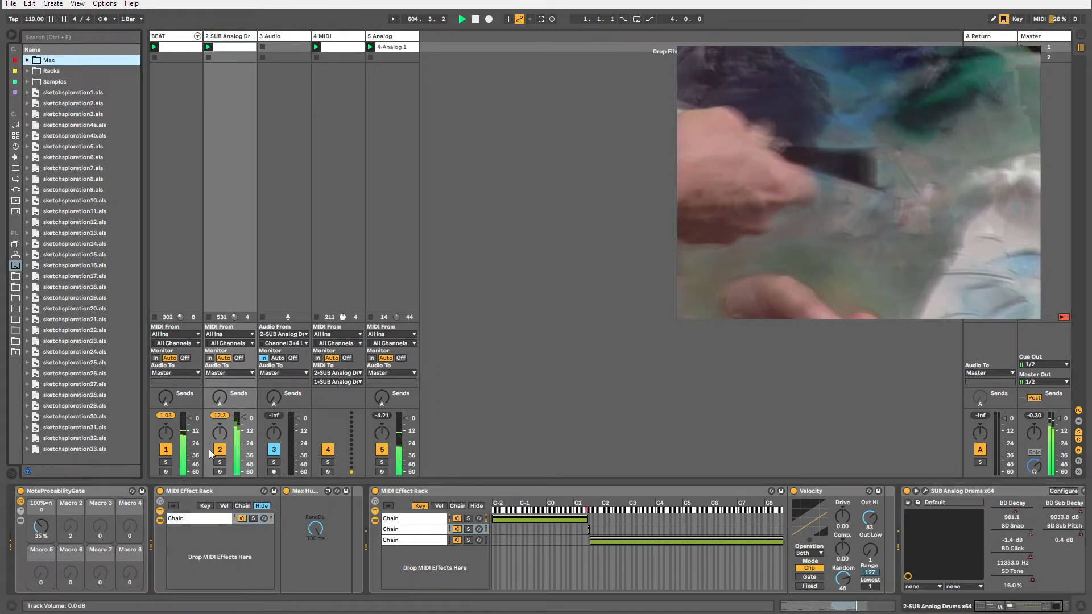
{"action": "left_click", "coordinate": [408, 493]}
{"action": "double_click", "coordinate": [409, 493]}
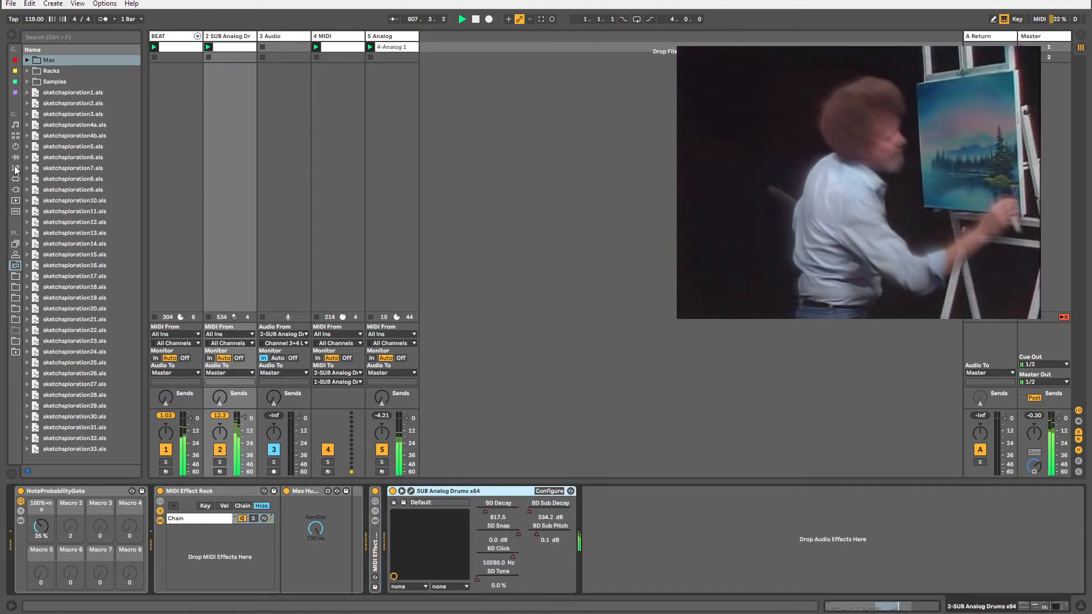
Add the vst-kgran.amxd device from the Max Audio folder after SUB Analog Drums x64.
{"action": "left_click", "coordinate": [27, 59]}
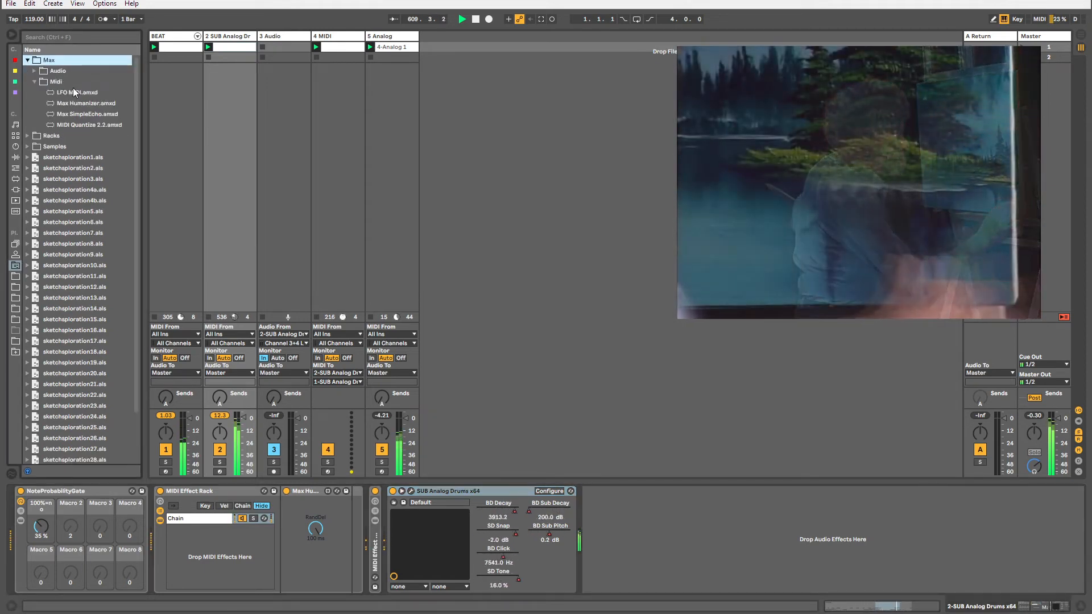
{"action": "left_click", "coordinate": [33, 80]}
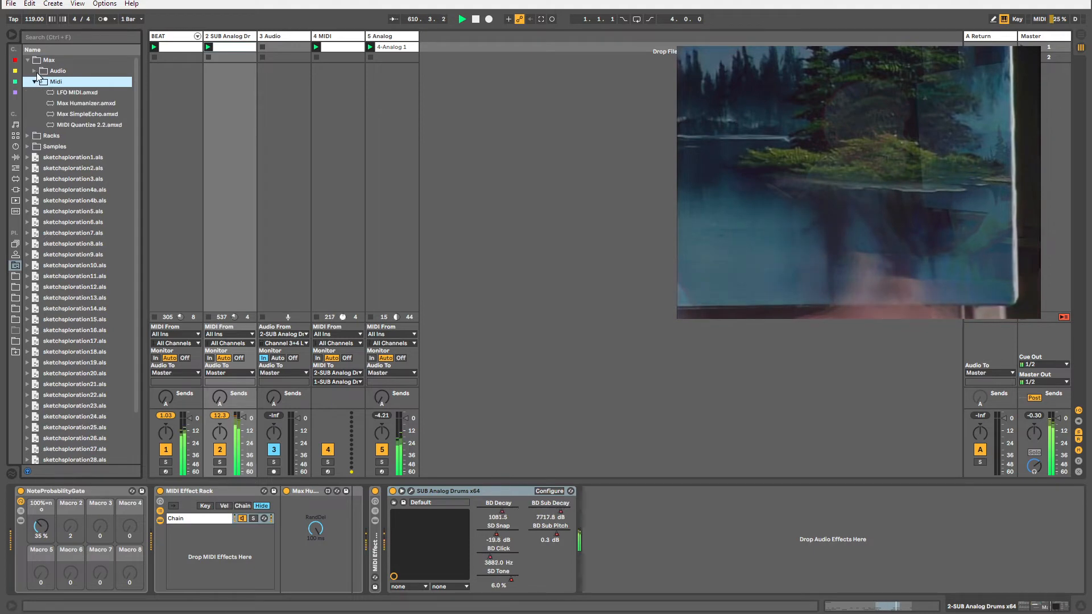
{"action": "left_click", "coordinate": [34, 71]}
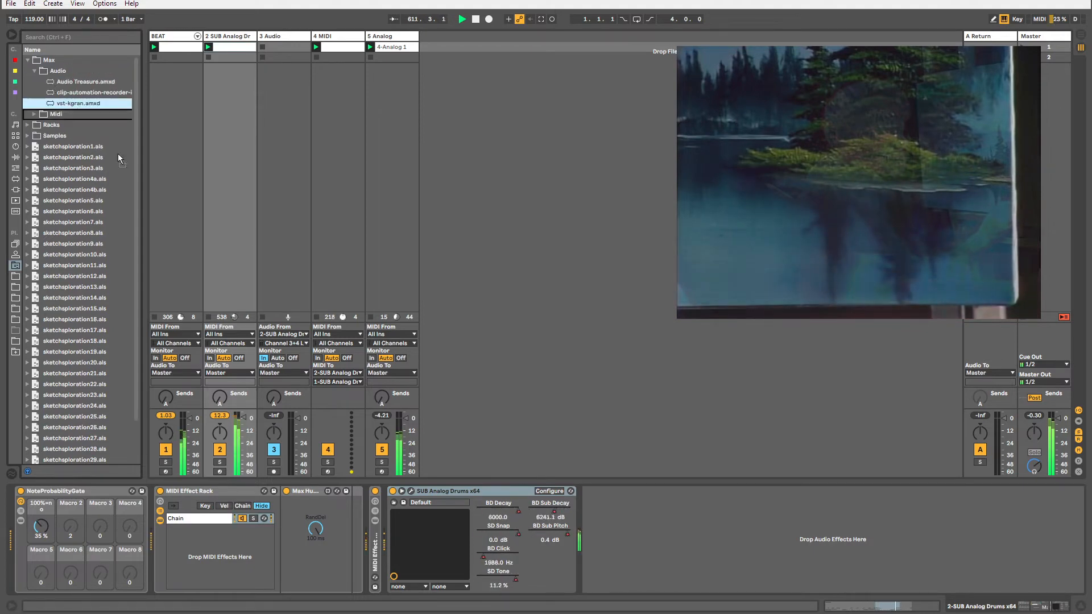
{"action": "left_click_drag", "start_coordinate": [609, 502], "coordinate": [601, 504]}
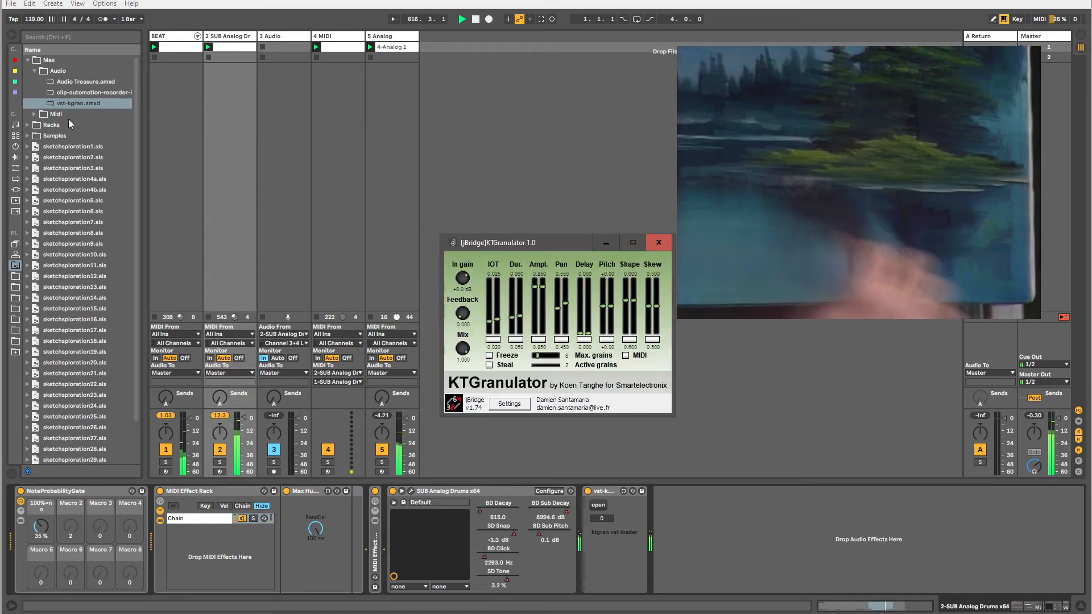
Try the DFX Transverb.64 plug-in after the vst-kgran device and remove it from the track.
{"action": "left_click", "coordinate": [15, 157]}
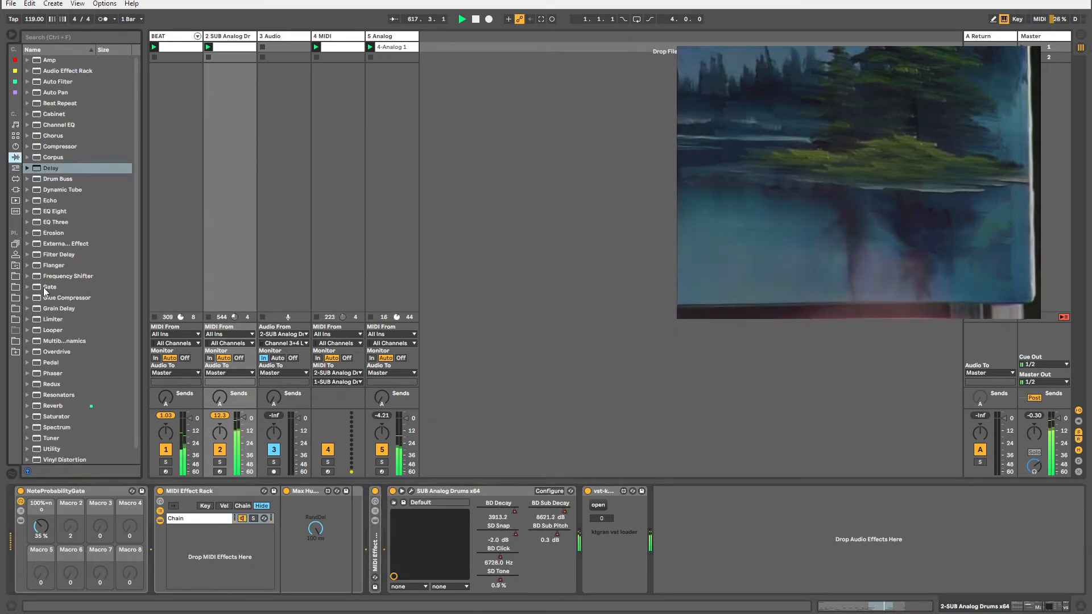
{"action": "left_click", "coordinate": [15, 190]}
{"action": "scroll", "coordinate": [49, 290], "scroll_direction": "down", "scroll_amount": 4}
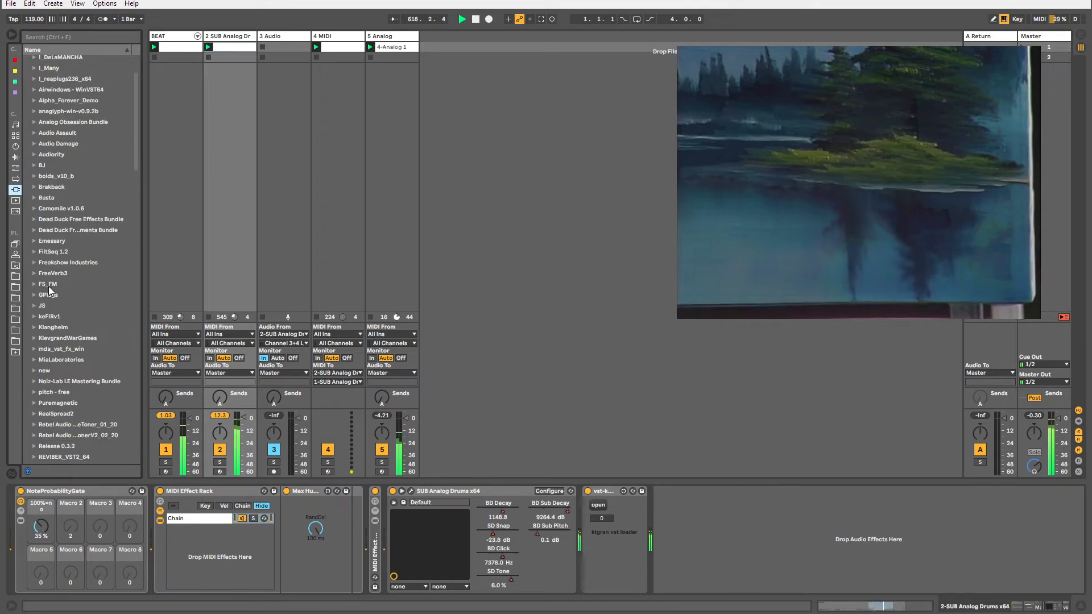
{"action": "left_click_drag", "start_coordinate": [134, 119], "coordinate": [168, 438]}
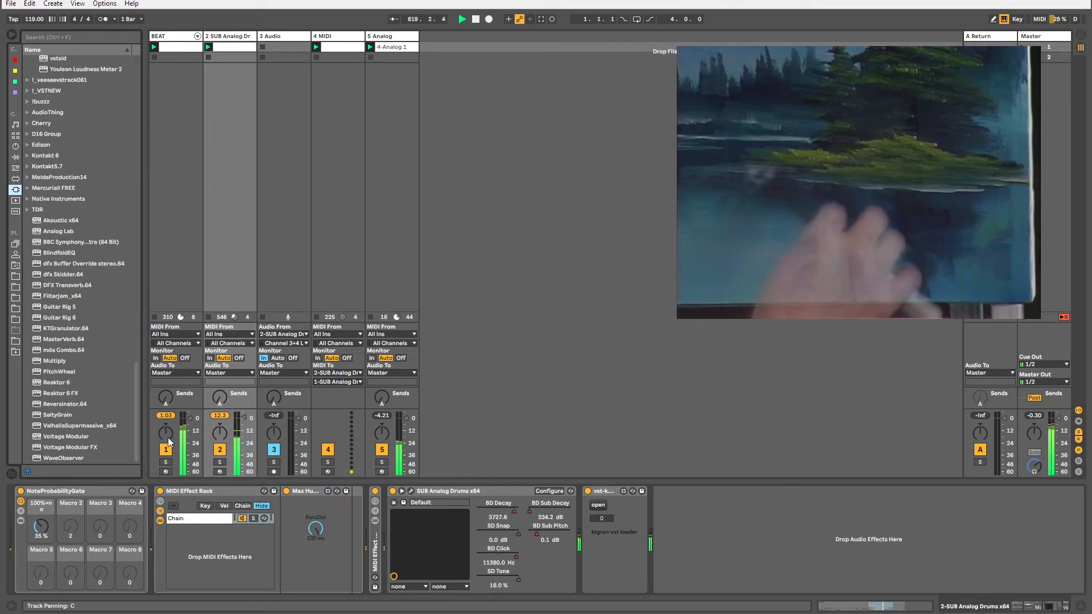
{"action": "double_click", "coordinate": [53, 287]}
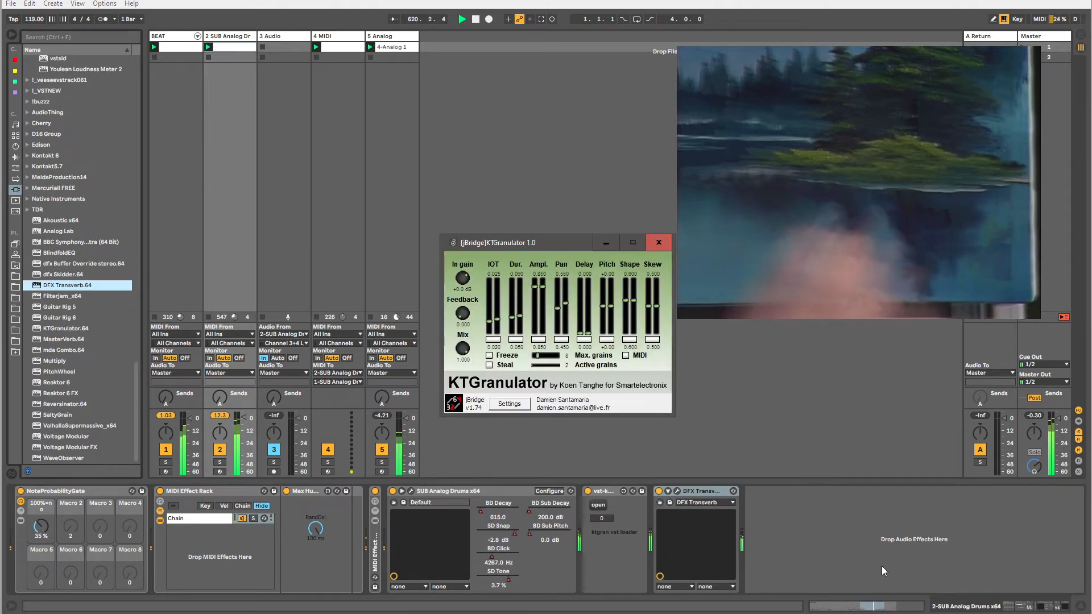
{"action": "left_click", "coordinate": [705, 503]}
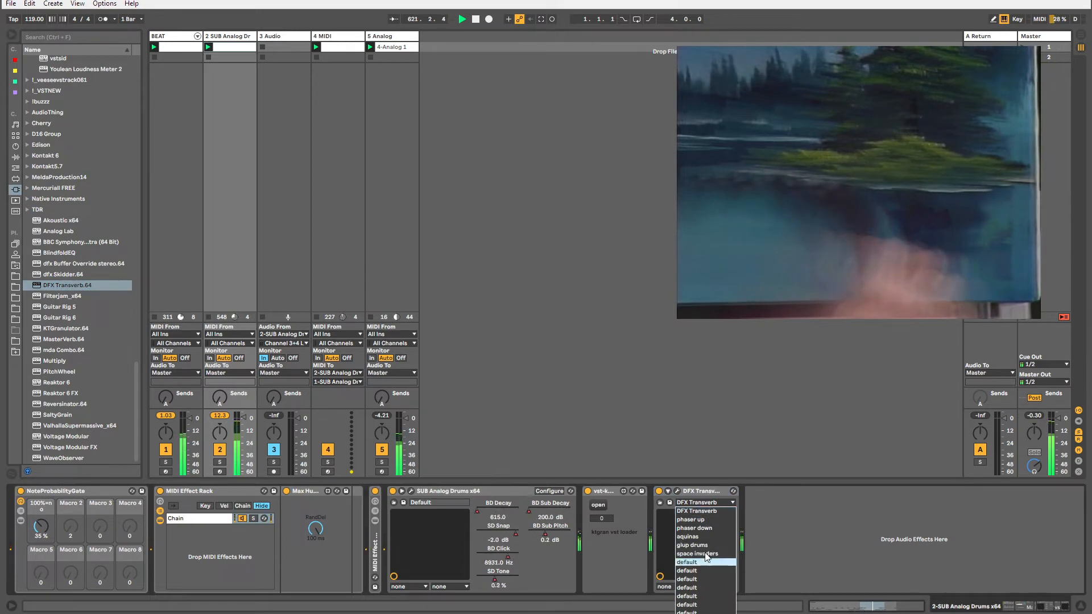
{"action": "left_click", "coordinate": [695, 503]}
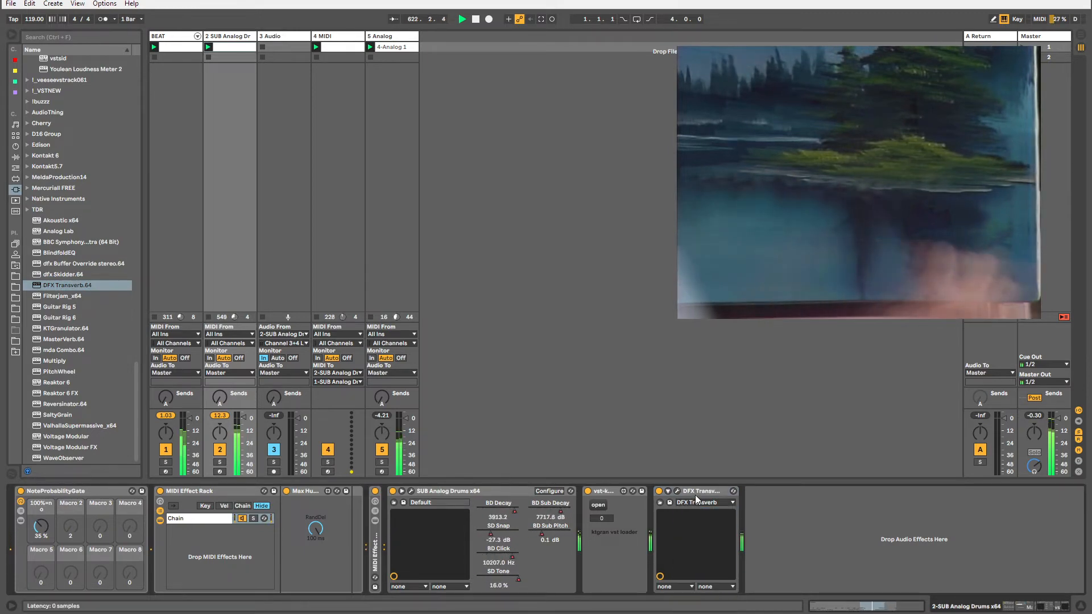
{"action": "left_click", "coordinate": [689, 492]}
{"action": "key", "text": "Delete"}
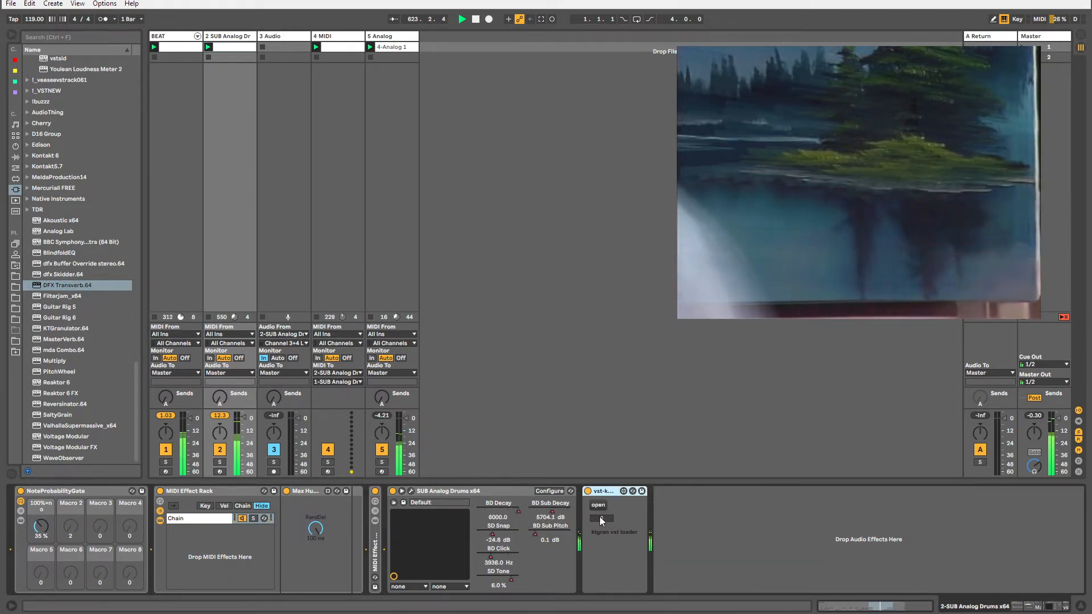
Try presets 1 and 2 on the vst-kgran device, leaving it on preset 2.
{"action": "left_click_drag", "start_coordinate": [601, 517], "coordinate": [604, 512]}
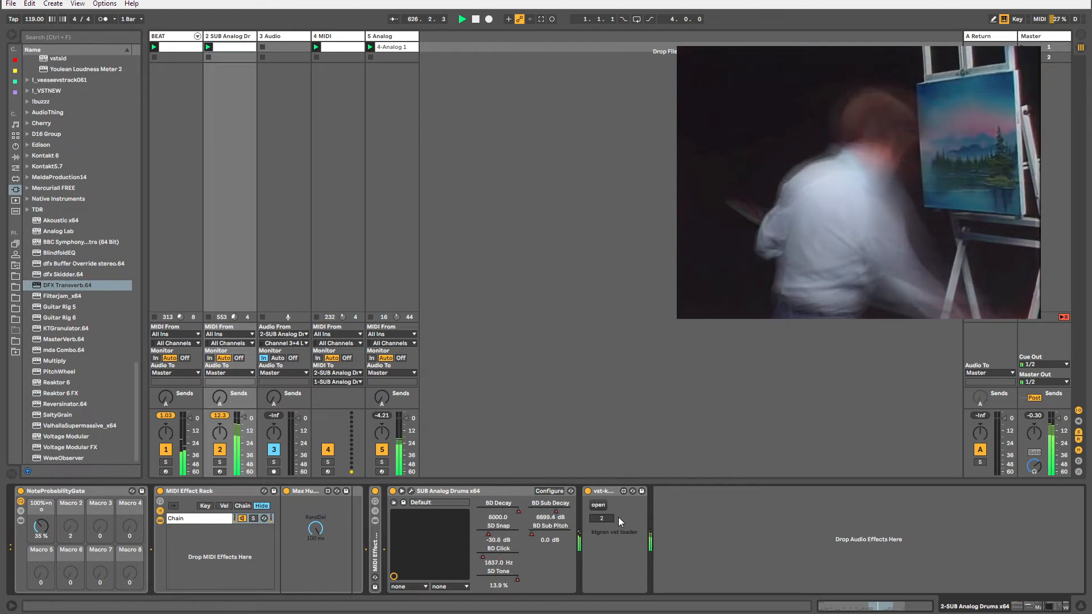
{"action": "left_click_drag", "start_coordinate": [593, 513], "coordinate": [592, 515]}
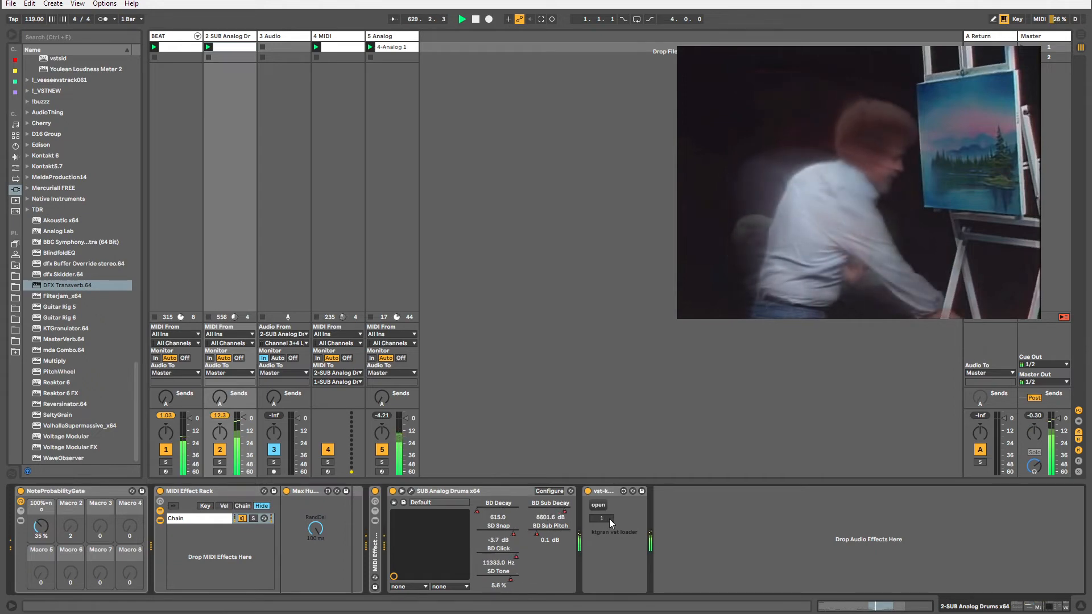
{"action": "left_click_drag", "start_coordinate": [608, 518], "coordinate": [607, 518]}
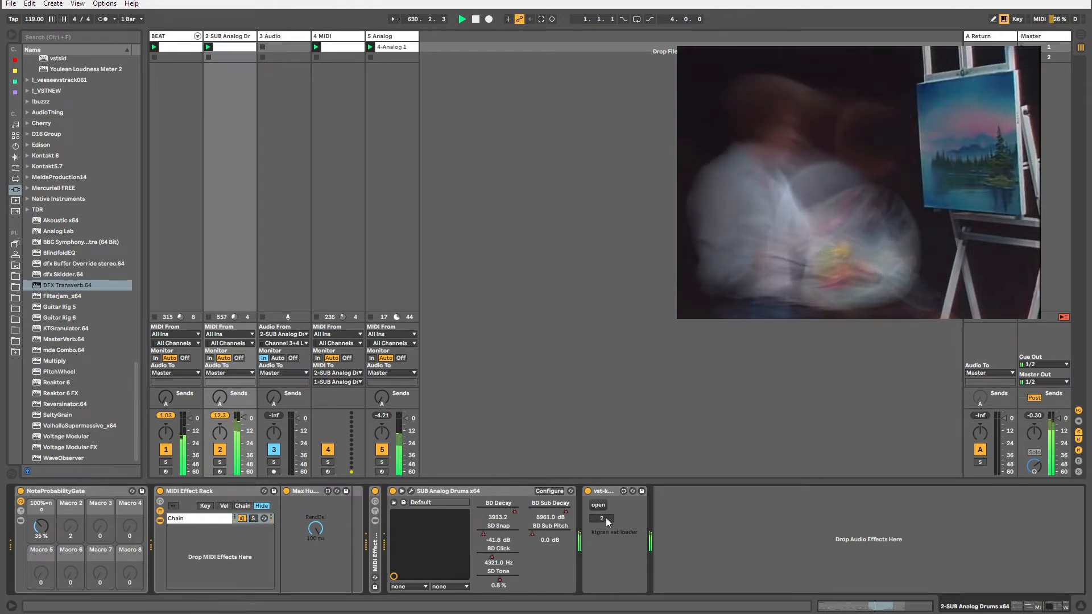
Open the clip envelope for the vst-kgran preset number and draw two short raised steps within the first beat.
{"action": "right_click", "coordinate": [605, 518]}
{"action": "left_click", "coordinate": [620, 527]}
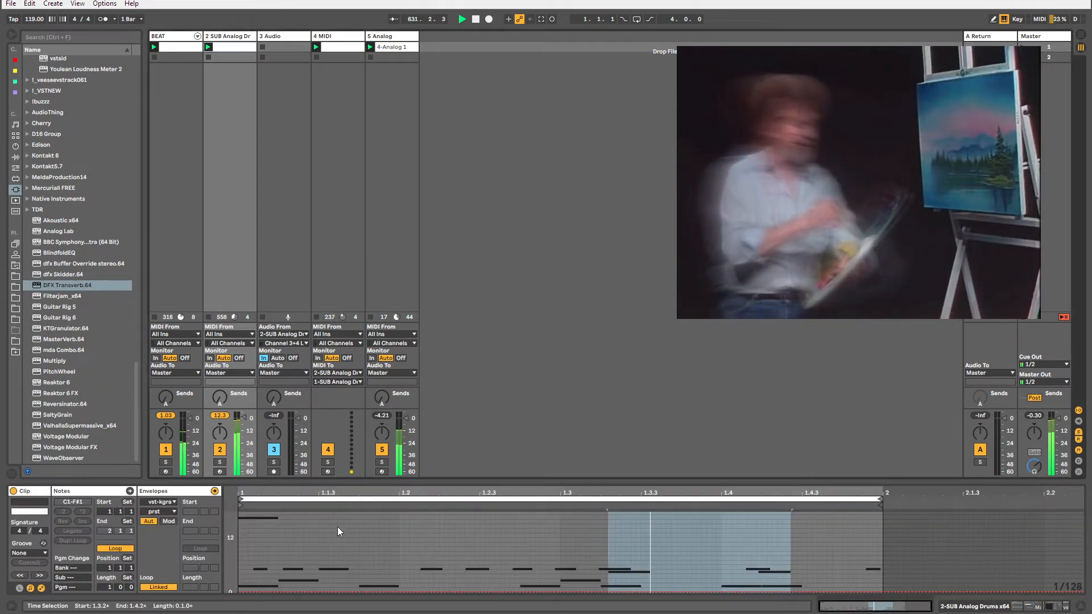
{"action": "left_click_drag", "start_coordinate": [251, 541], "coordinate": [261, 541]}
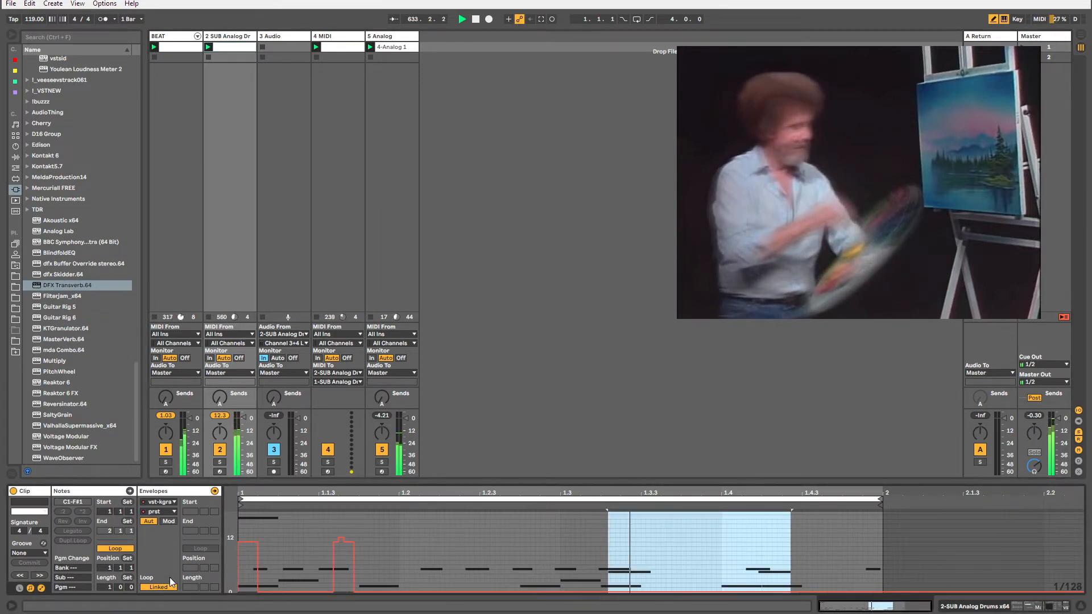
Unlink the preset envelope's loop from the clip and draw steps of varying height across the rest of the bar.
{"action": "left_click", "coordinate": [170, 587]}
{"action": "left_click_drag", "start_coordinate": [372, 543], "coordinate": [409, 541]}
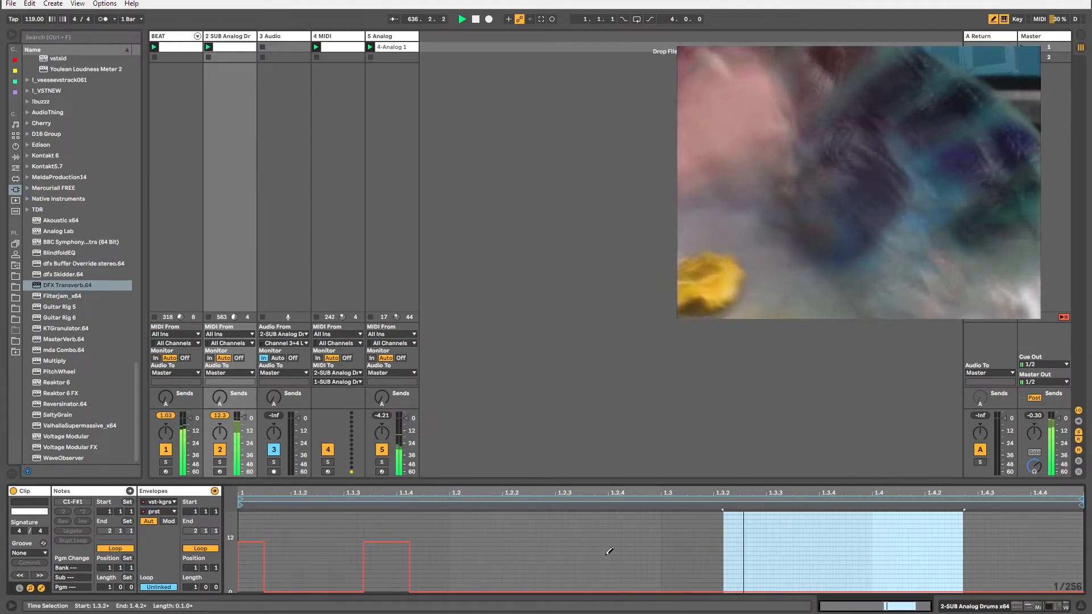
{"action": "left_click", "coordinate": [569, 538]}
{"action": "left_click", "coordinate": [574, 564]}
{"action": "left_click", "coordinate": [504, 551]}
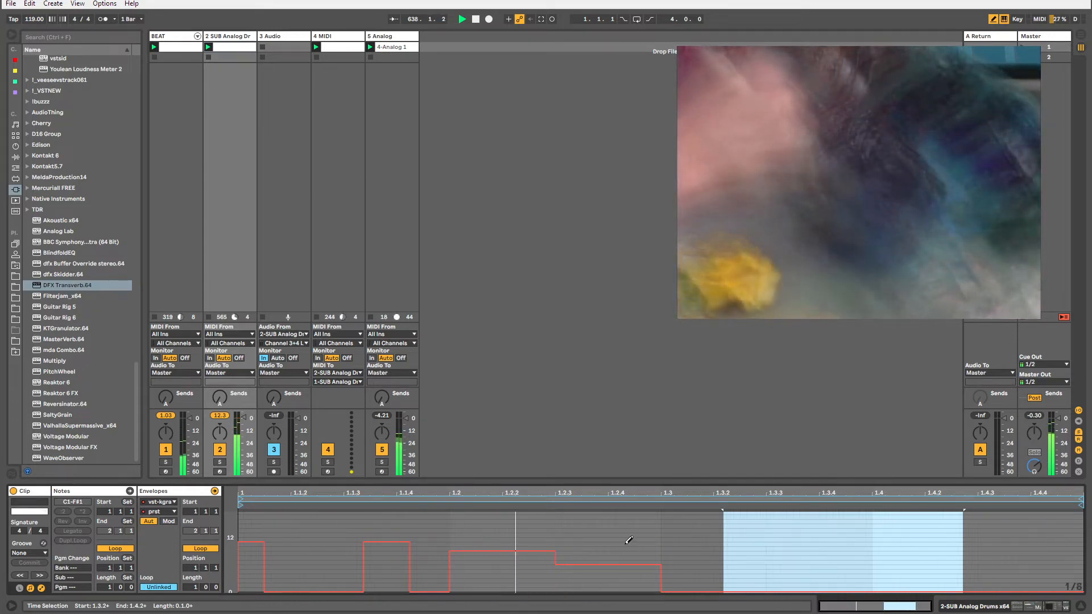
{"action": "left_click", "coordinate": [853, 556]}
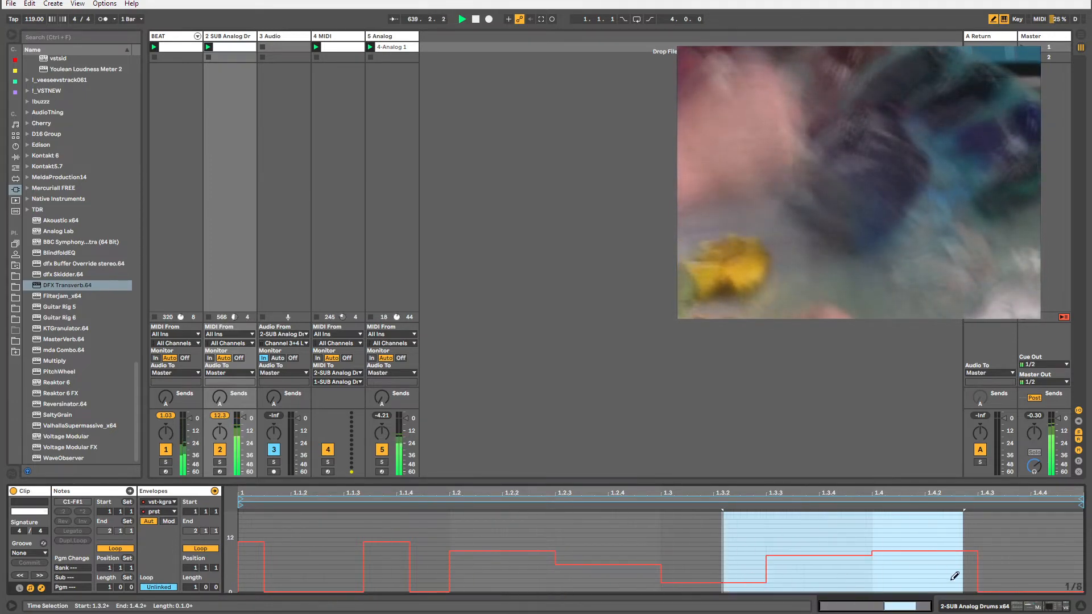
Adjust the preset envelope's step heights across beats 3 and 4, raising the last step to 12, and set the grid to 1/16.
{"action": "left_click", "coordinate": [694, 588]}
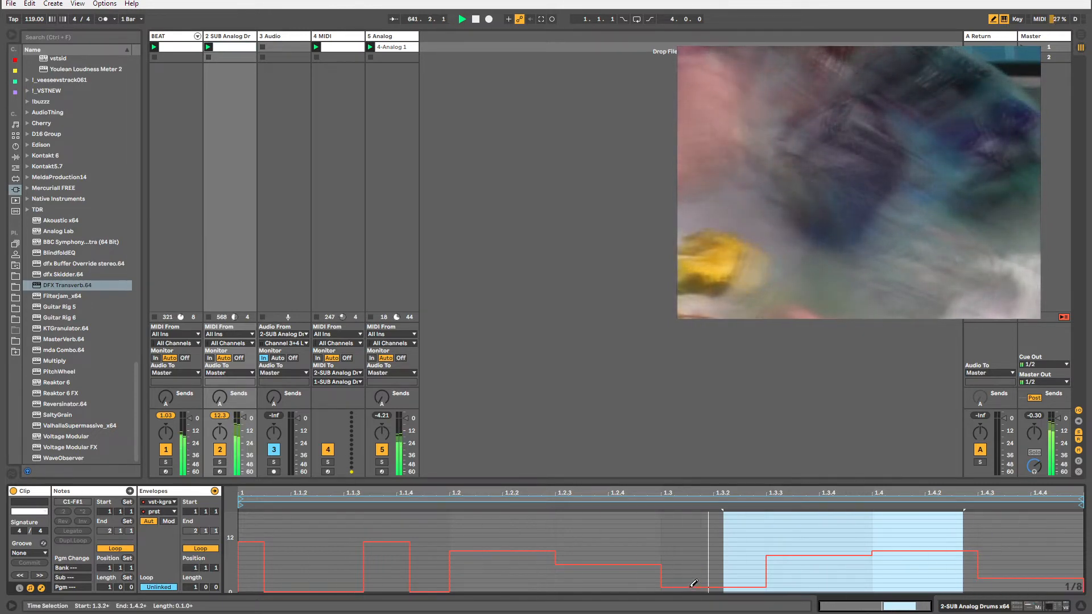
{"action": "left_click_drag", "start_coordinate": [692, 587], "coordinate": [690, 571]}
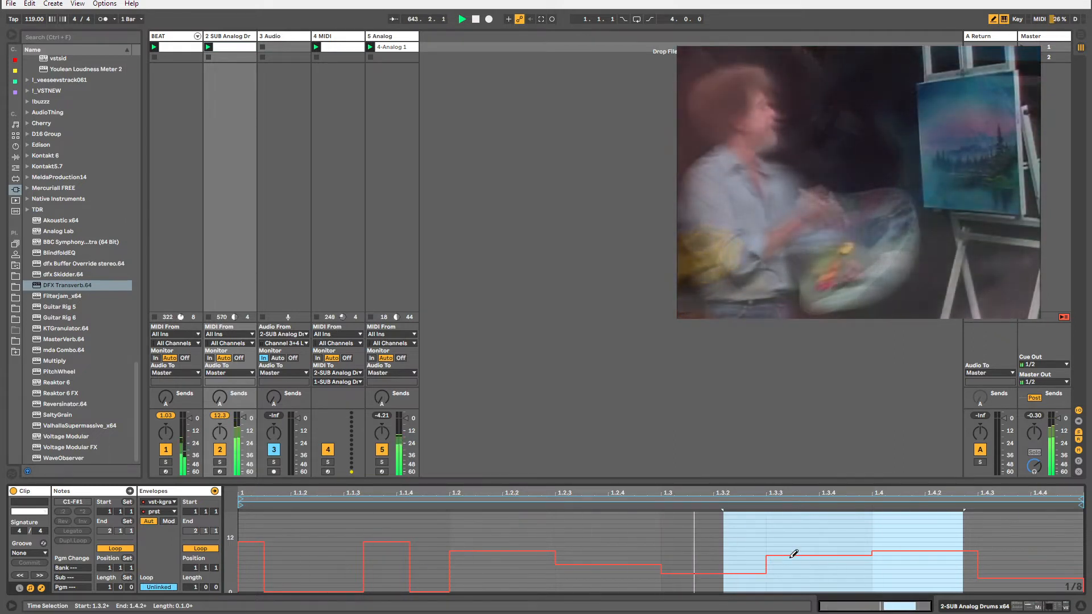
{"action": "left_click_drag", "start_coordinate": [788, 555], "coordinate": [779, 560]}
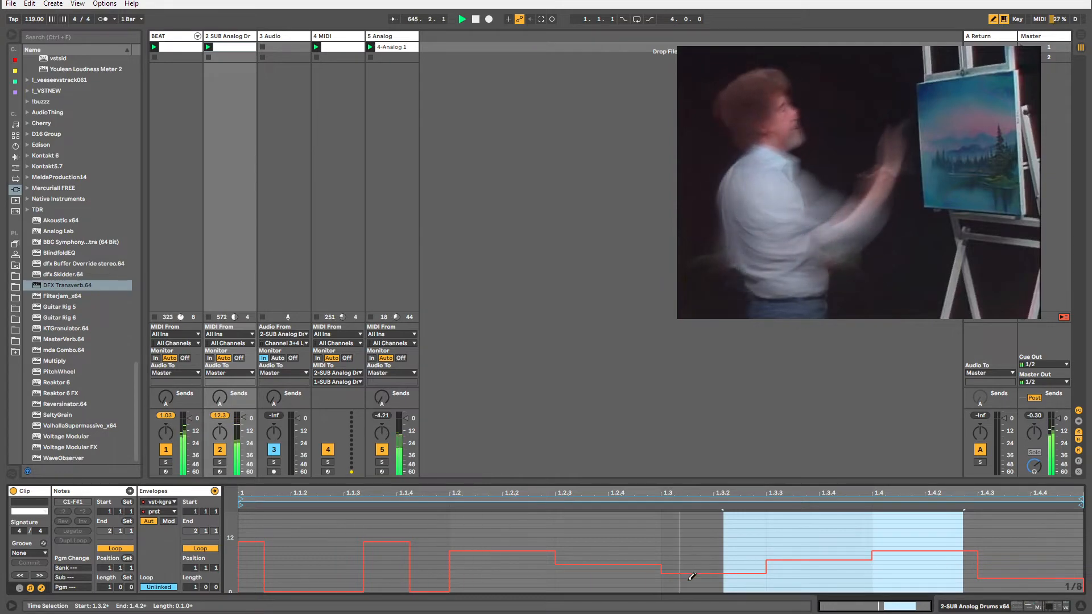
{"action": "left_click_drag", "start_coordinate": [688, 577], "coordinate": [681, 584]}
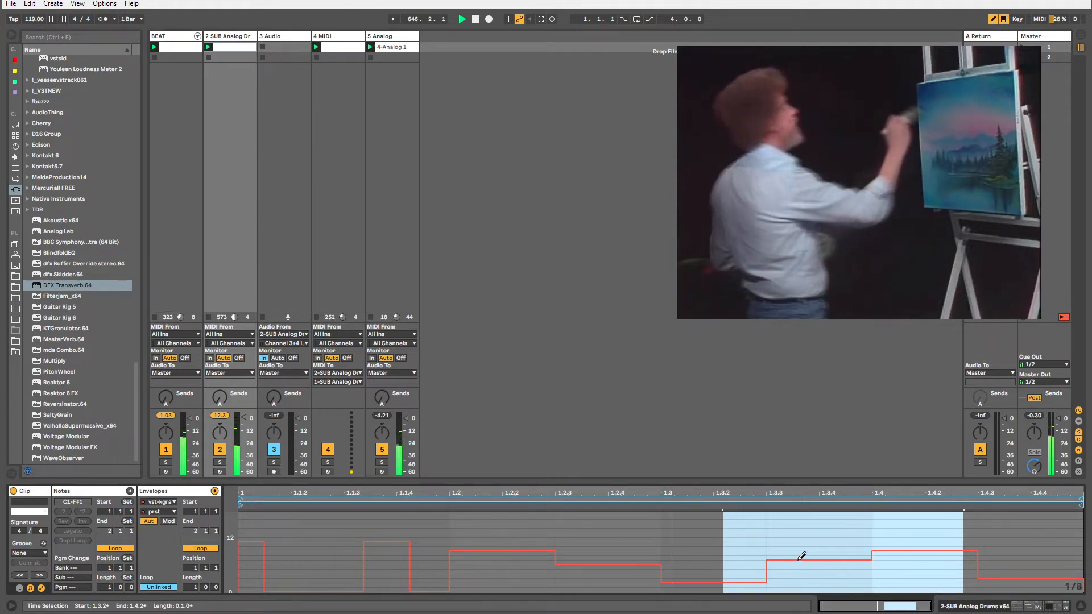
{"action": "left_click_drag", "start_coordinate": [802, 557], "coordinate": [801, 551]}
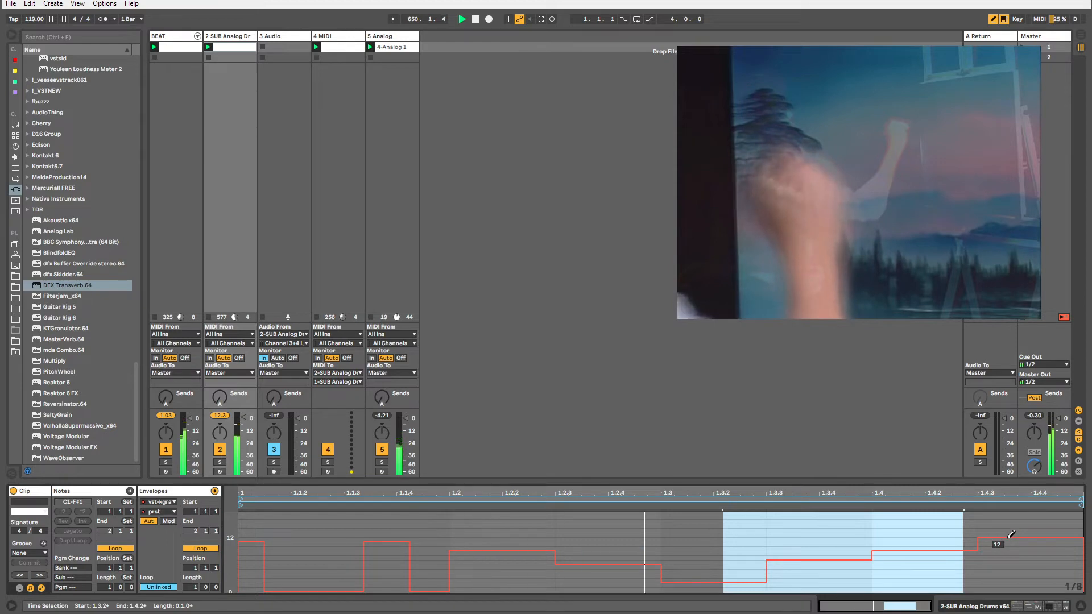
{"action": "left_click", "coordinate": [1081, 498]}
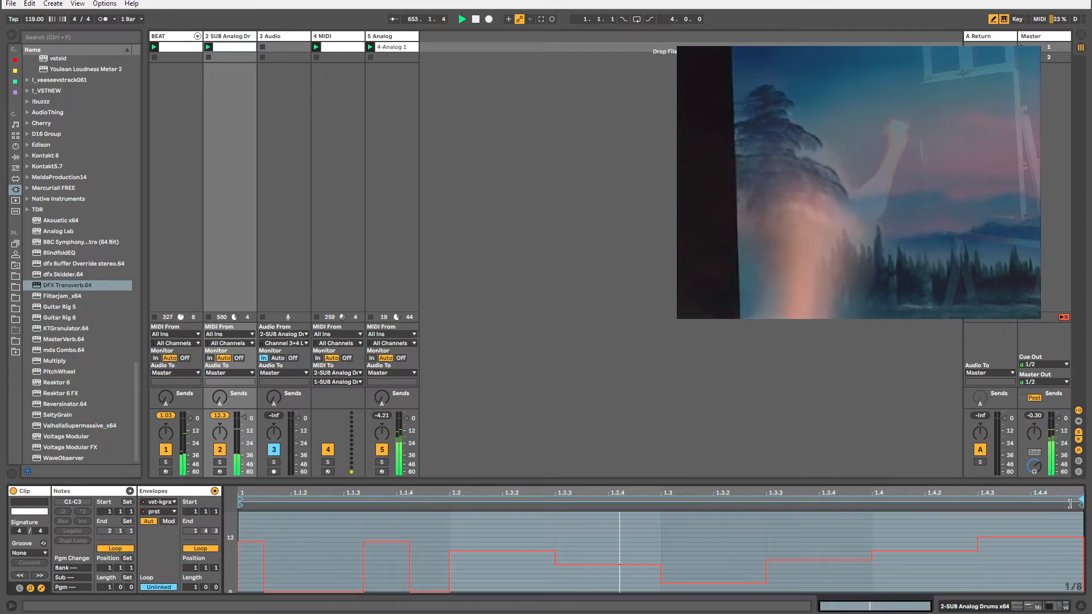
{"action": "key", "text": "ctrl+1"}
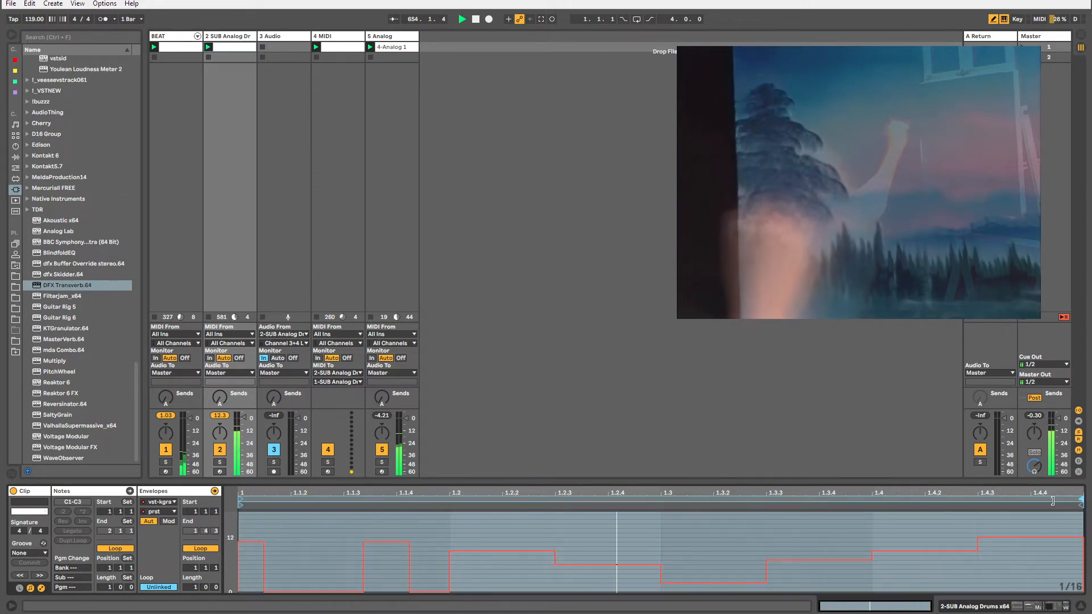
Lower the first oscillator's octave to -1 in the Analog synth on track 5.
{"action": "left_click", "coordinate": [401, 38]}
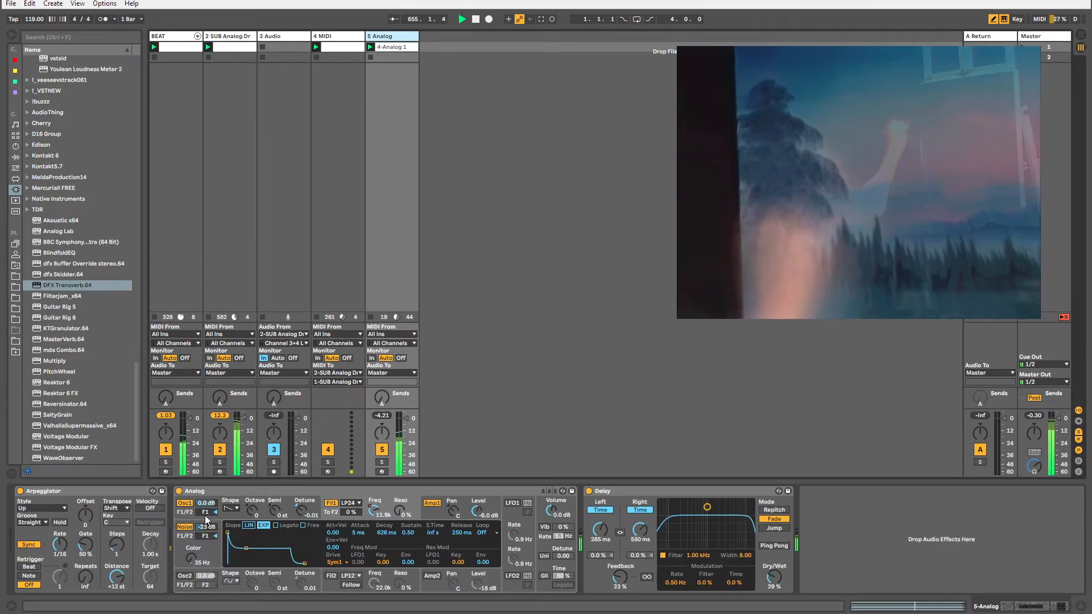
{"action": "left_click_drag", "start_coordinate": [251, 511], "coordinate": [251, 521]}
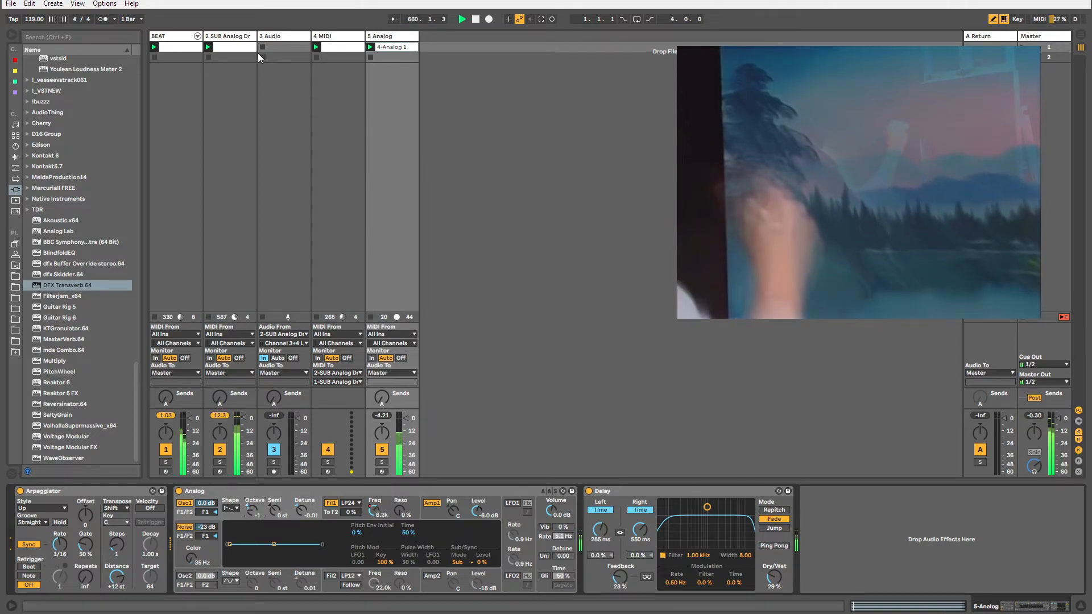
Open the clip envelope for vst-kgran's Device On parameter and draw raised steps from 1.1.4 to 1.3 and from 1.4 to 1.4.4.
{"action": "left_click", "coordinate": [224, 37]}
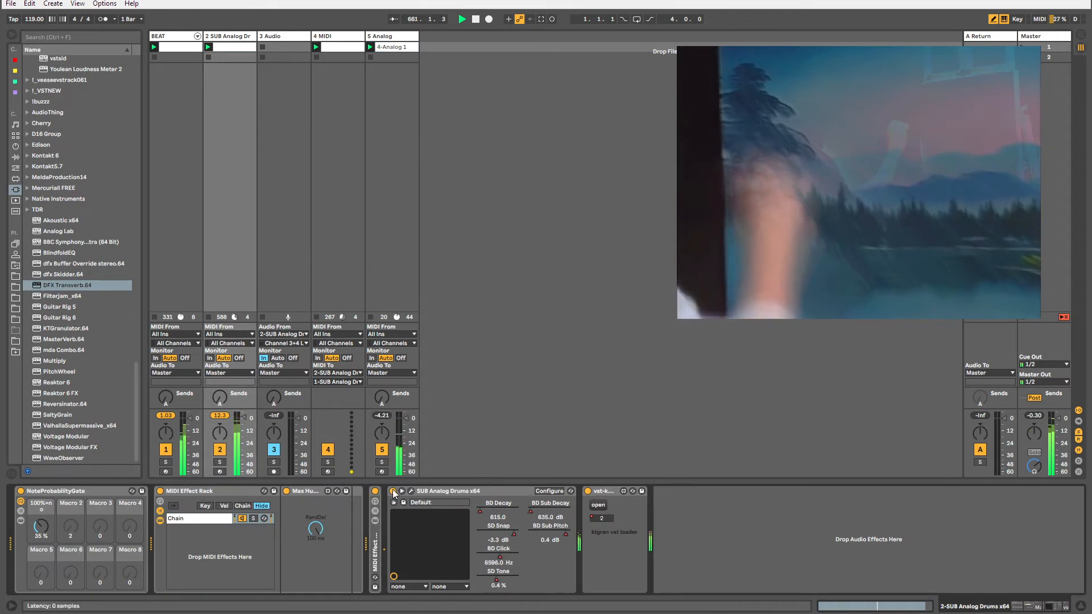
{"action": "left_click", "coordinate": [588, 492]}
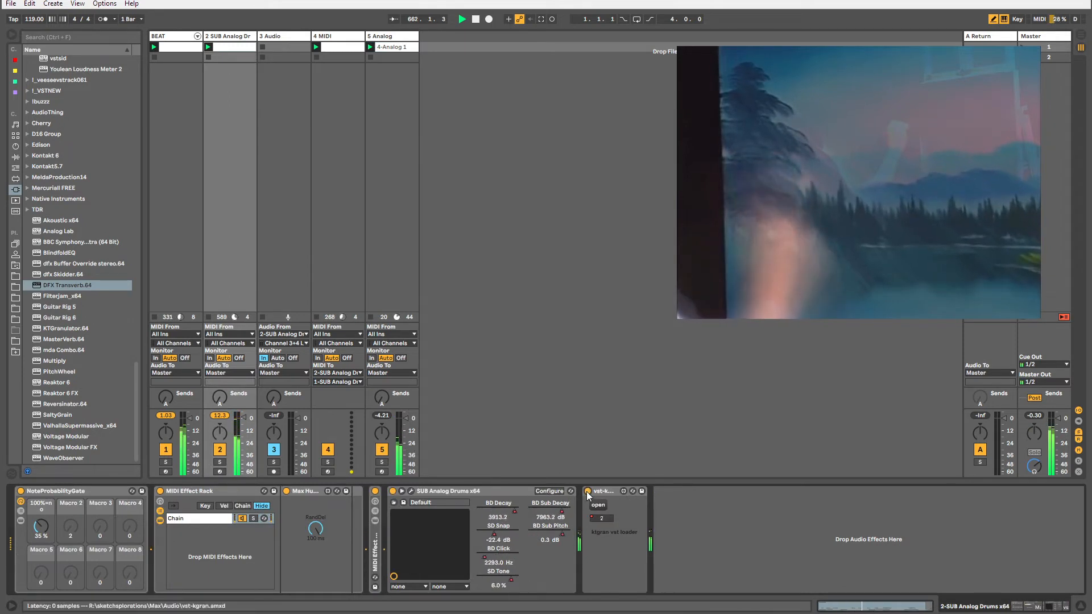
{"action": "right_click", "coordinate": [588, 496]}
{"action": "left_click", "coordinate": [592, 497]}
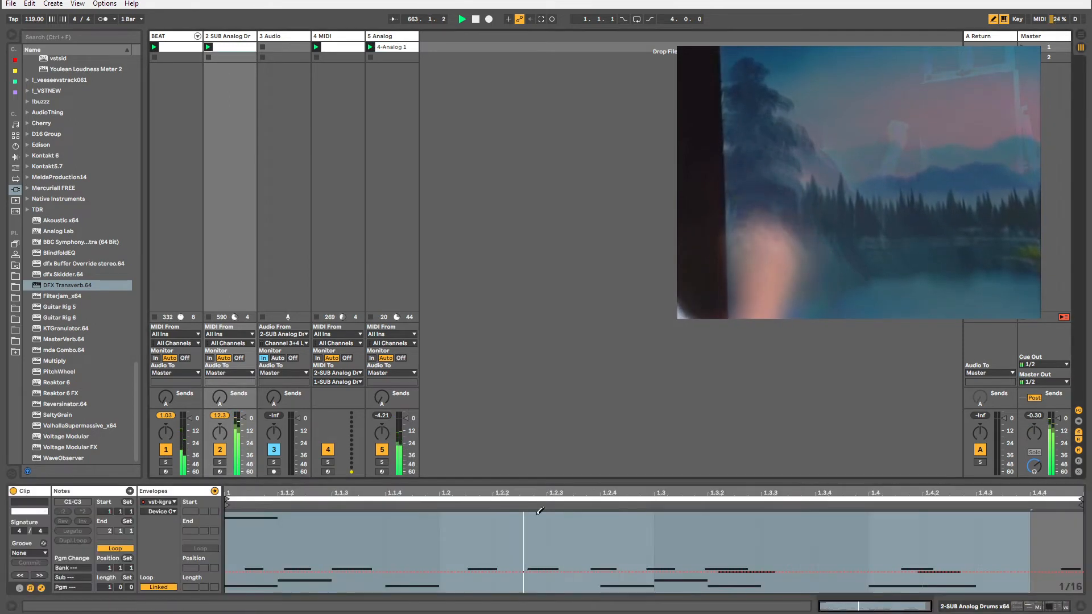
{"action": "left_click_drag", "start_coordinate": [401, 543], "coordinate": [588, 530]}
{"action": "left_click_drag", "start_coordinate": [760, 515], "coordinate": [1018, 532]}
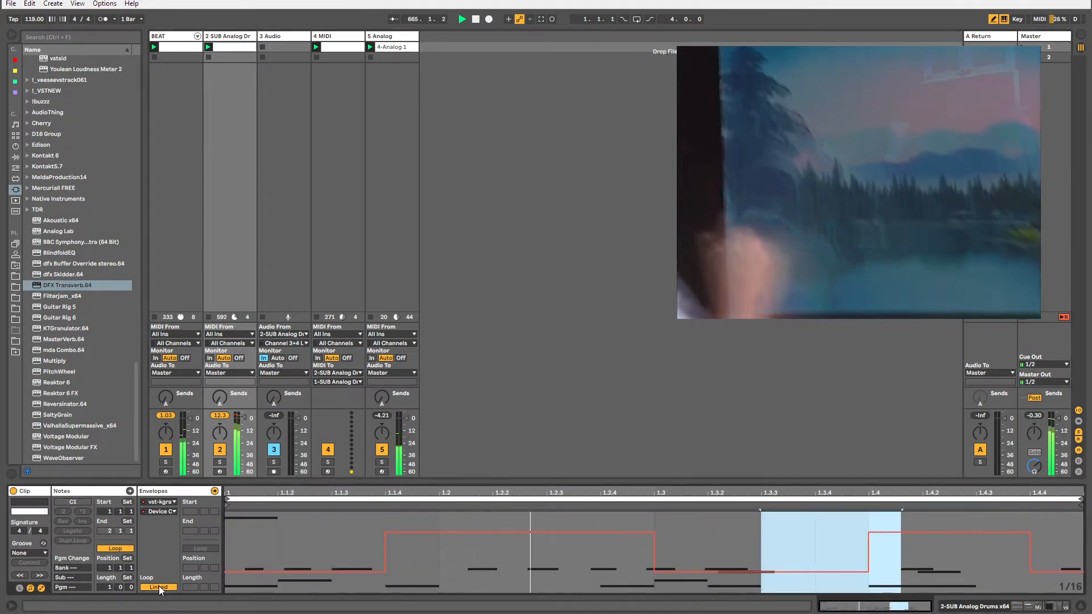
Unlink the Device On envelope's loop from the clip and extend the loop's end to 2.1.2.
{"action": "left_click", "coordinate": [159, 587]}
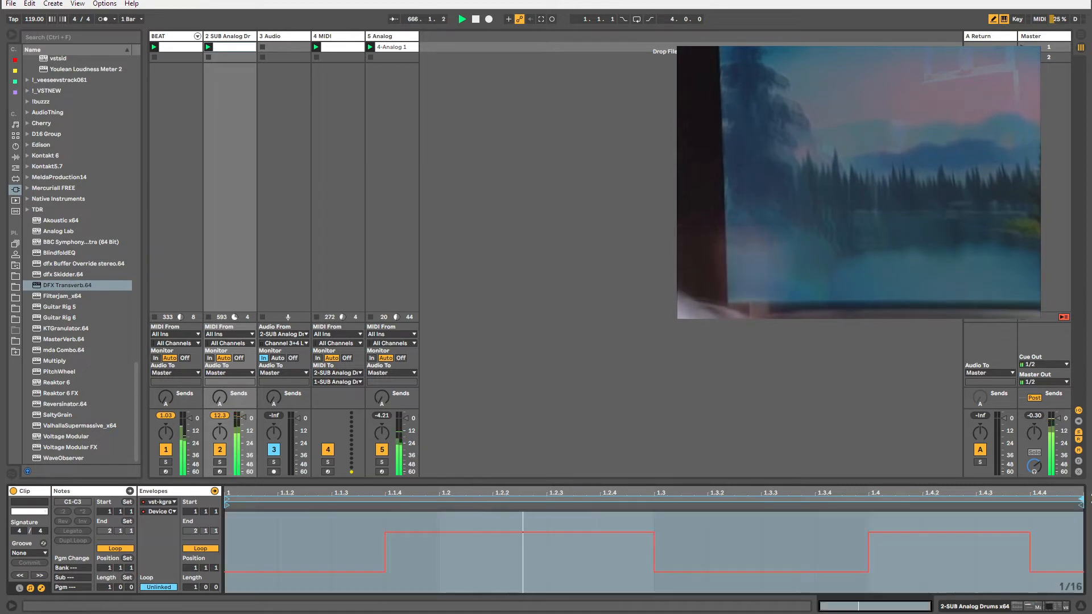
{"action": "left_click_drag", "start_coordinate": [1082, 499], "coordinate": [1017, 499]}
{"action": "left_click", "coordinate": [566, 498]}
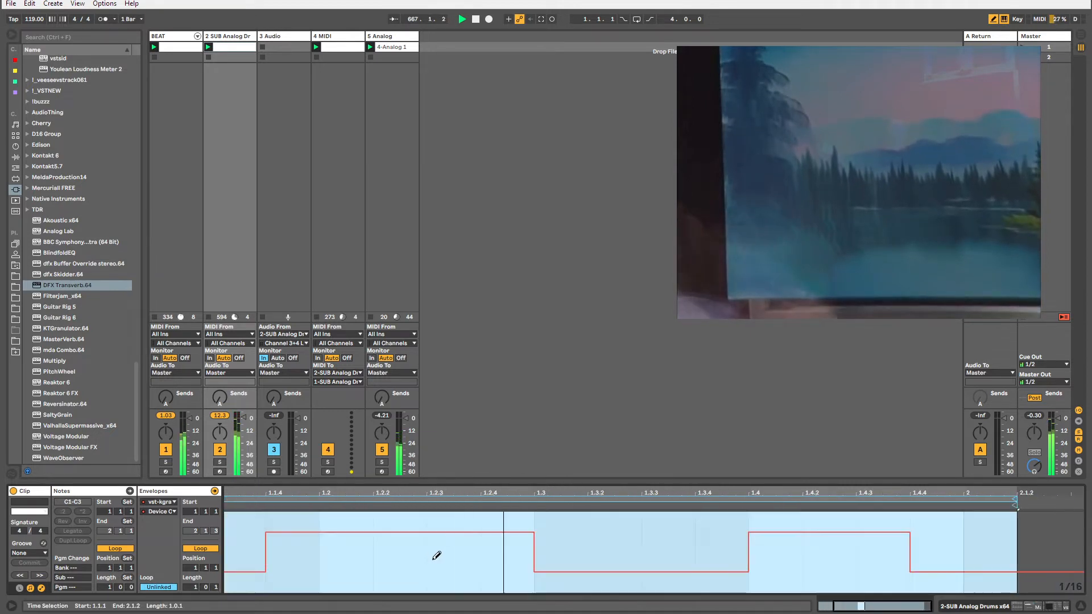
Delete the 3 Audio track and undo the deletion.
{"action": "left_click", "coordinate": [269, 36]}
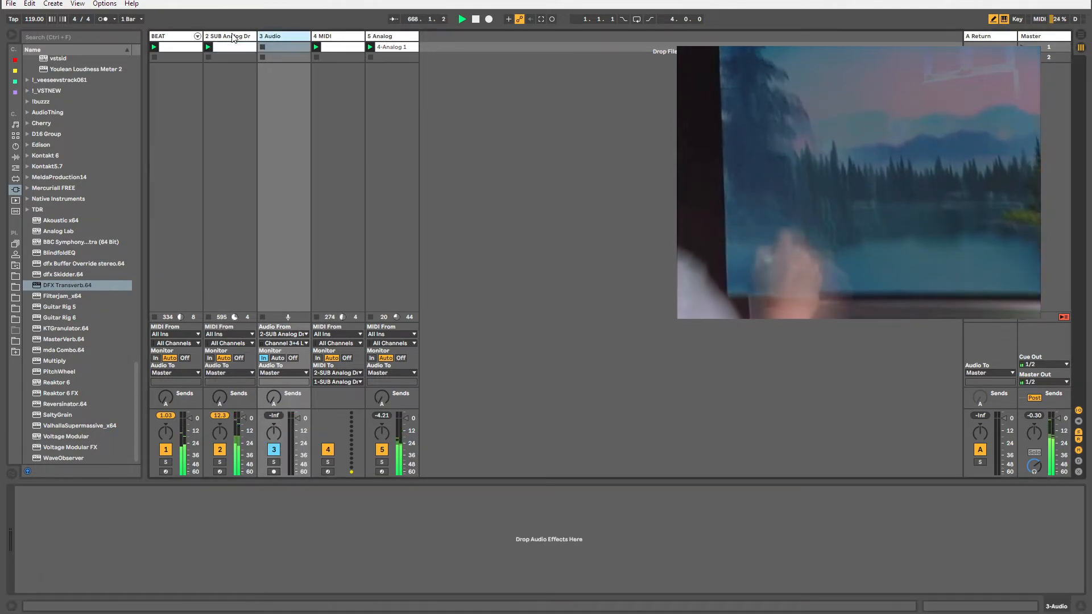
{"action": "key", "text": "Delete"}
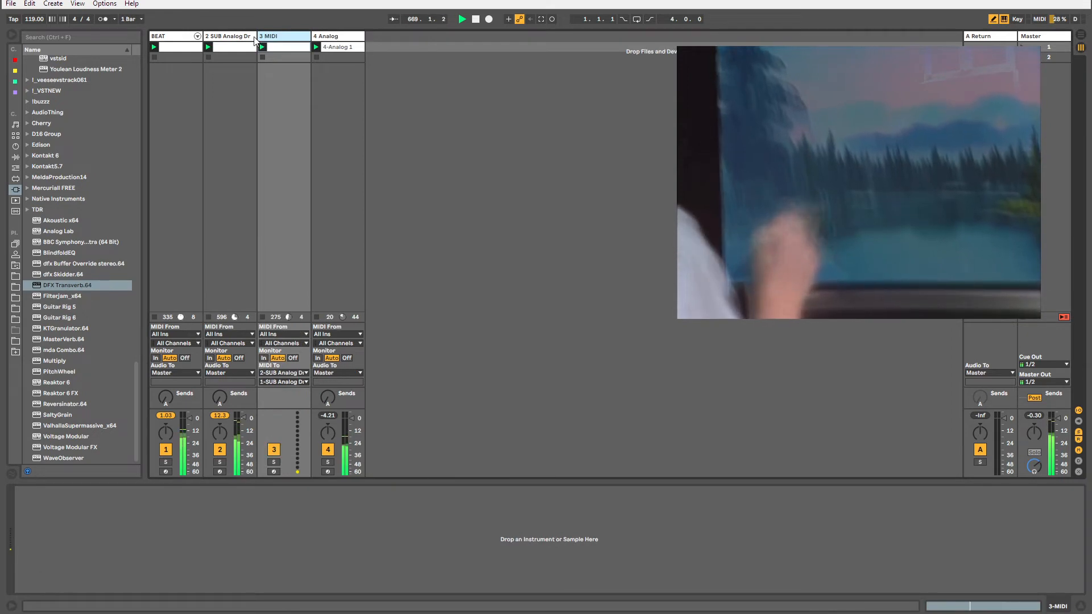
{"action": "key", "text": "ctrl+z"}
Open the SUB Analog Drums plug-in window, examine its settings and the bass drum pad's options, and close the window.
{"action": "left_click", "coordinate": [253, 37]}
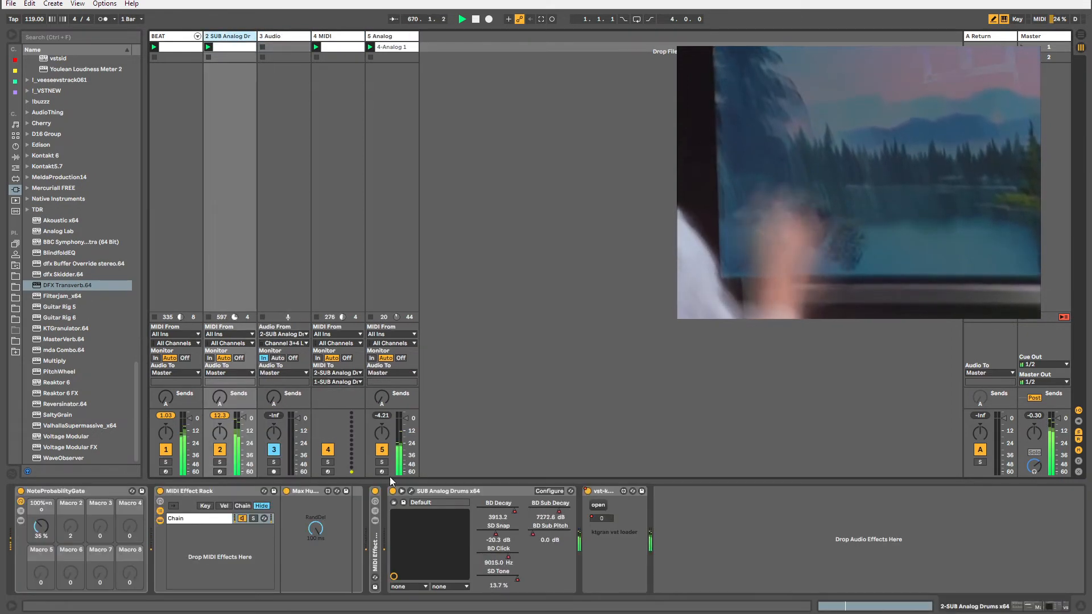
{"action": "left_click", "coordinate": [411, 491]}
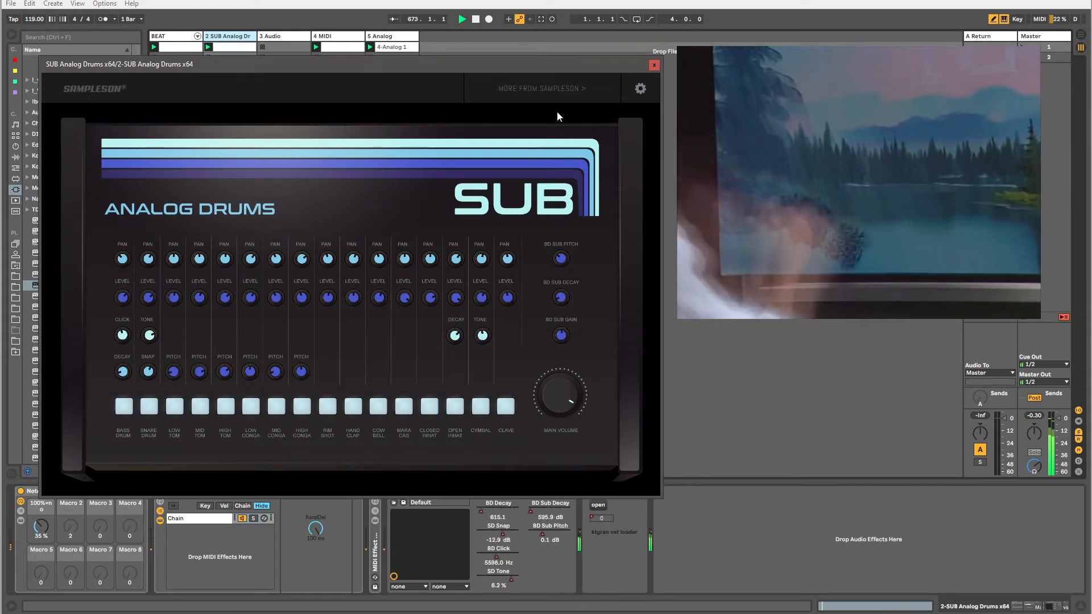
{"action": "left_click", "coordinate": [564, 85]}
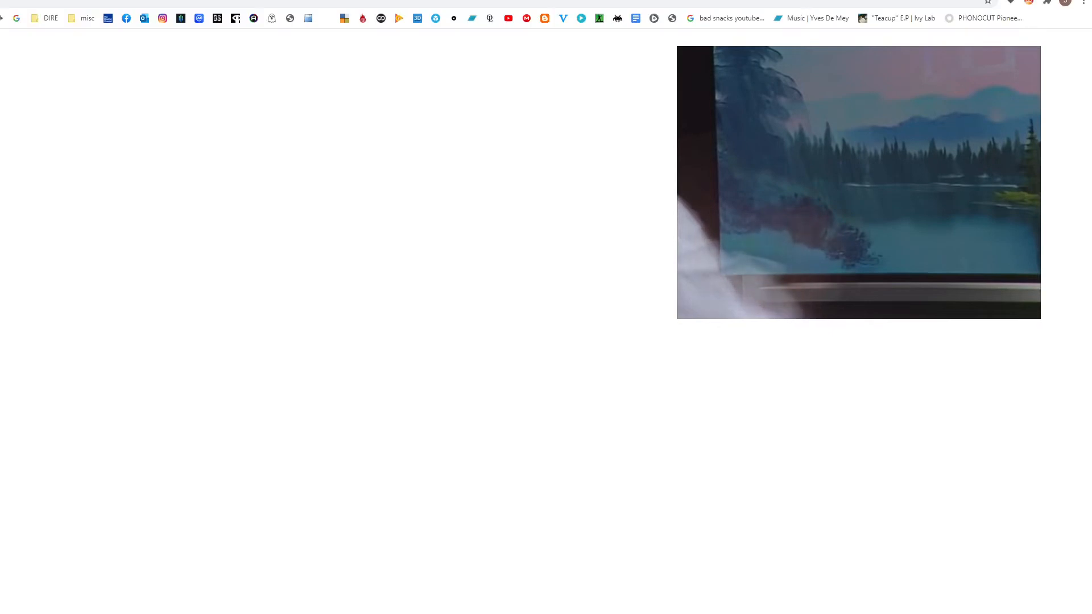
{"action": "key", "text": "alt+Tab"}
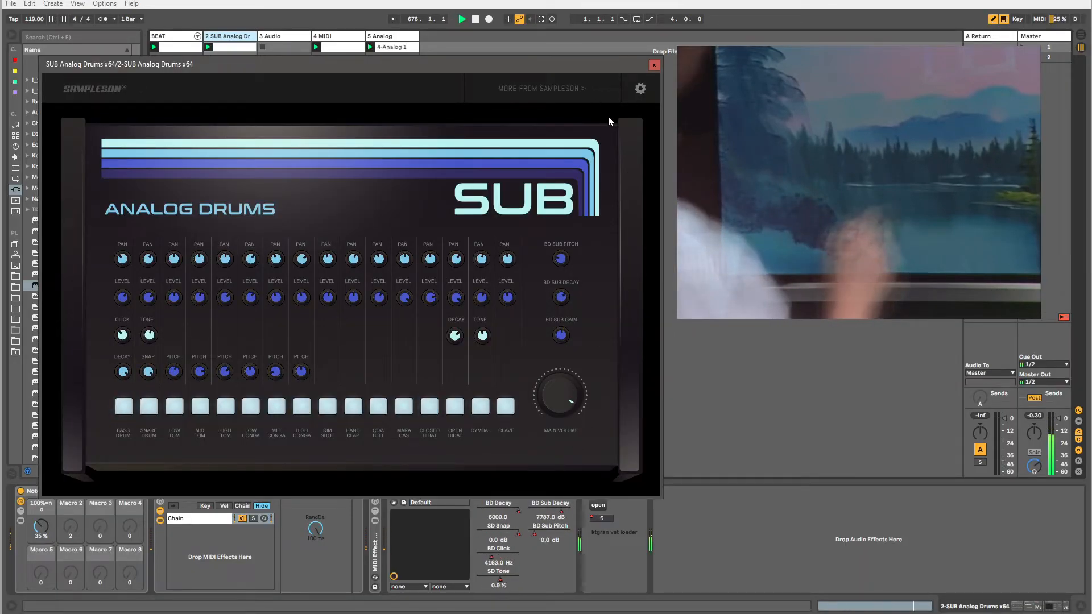
{"action": "left_click", "coordinate": [640, 88]}
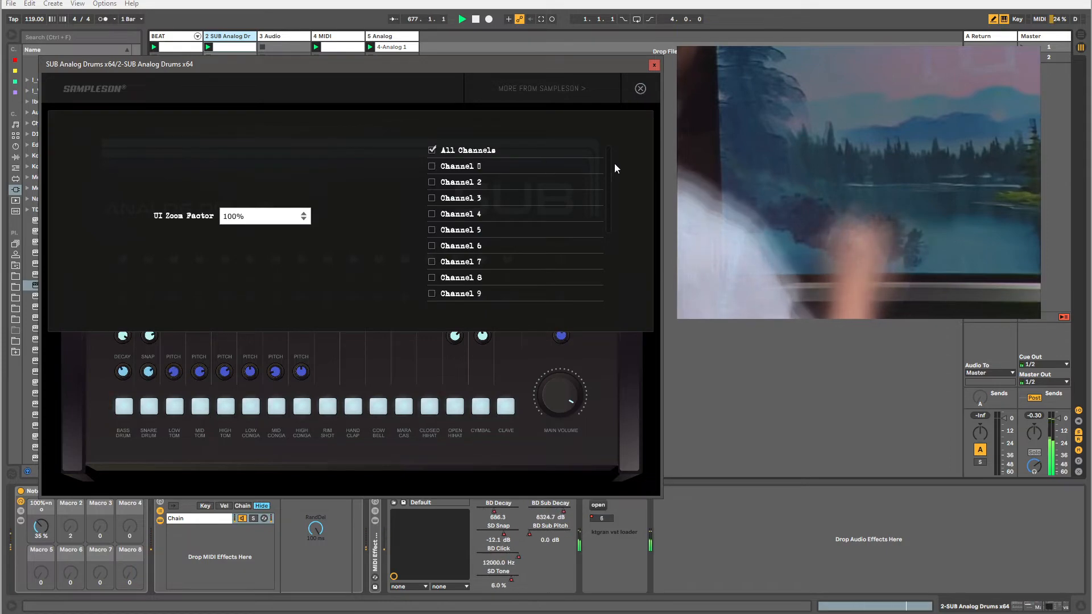
{"action": "left_click", "coordinate": [637, 90]}
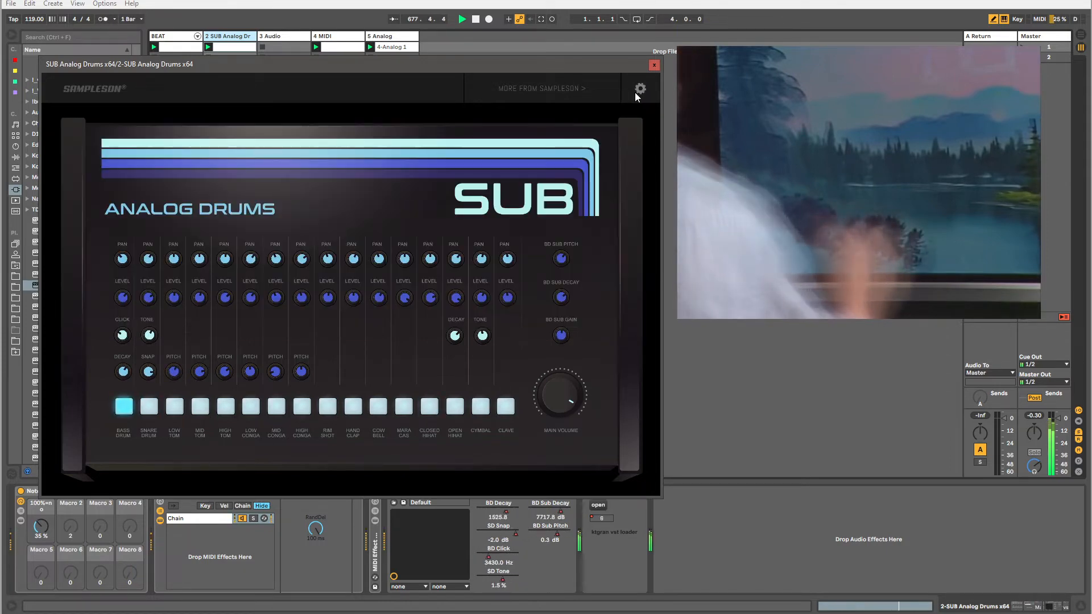
{"action": "right_click", "coordinate": [127, 400]}
{"action": "left_click", "coordinate": [111, 417]}
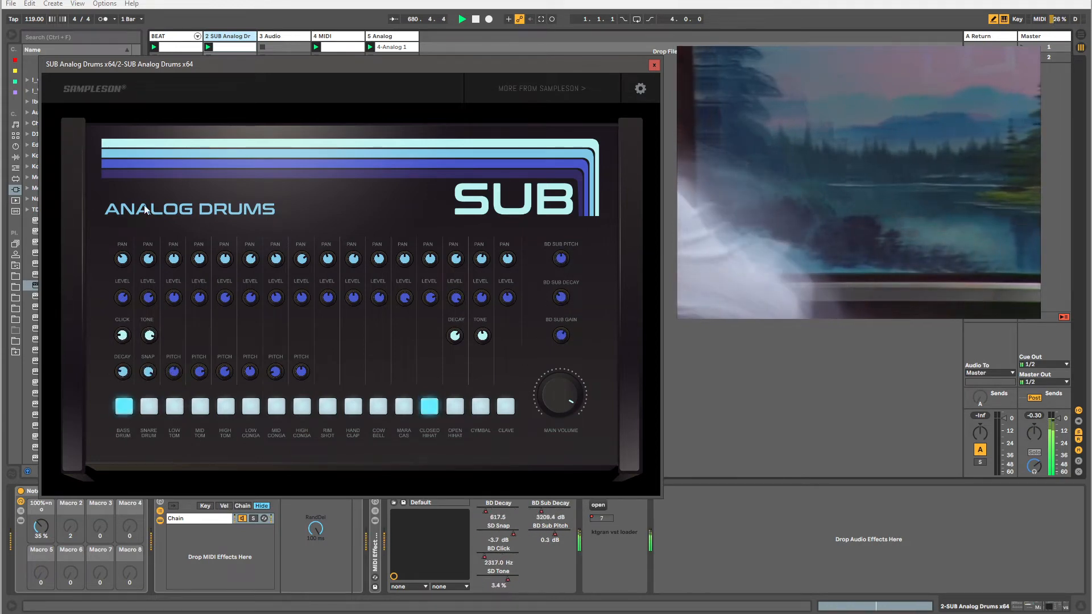
{"action": "left_click", "coordinate": [654, 65]}
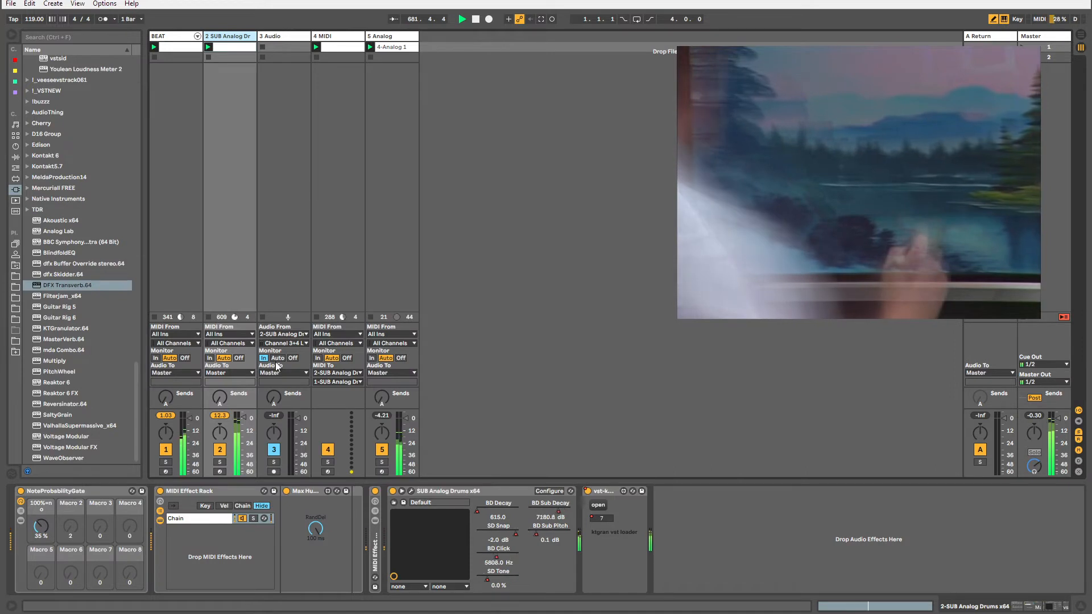
Delete the 3 Audio track.
{"action": "left_click", "coordinate": [283, 32]}
{"action": "key", "text": "Delete"}
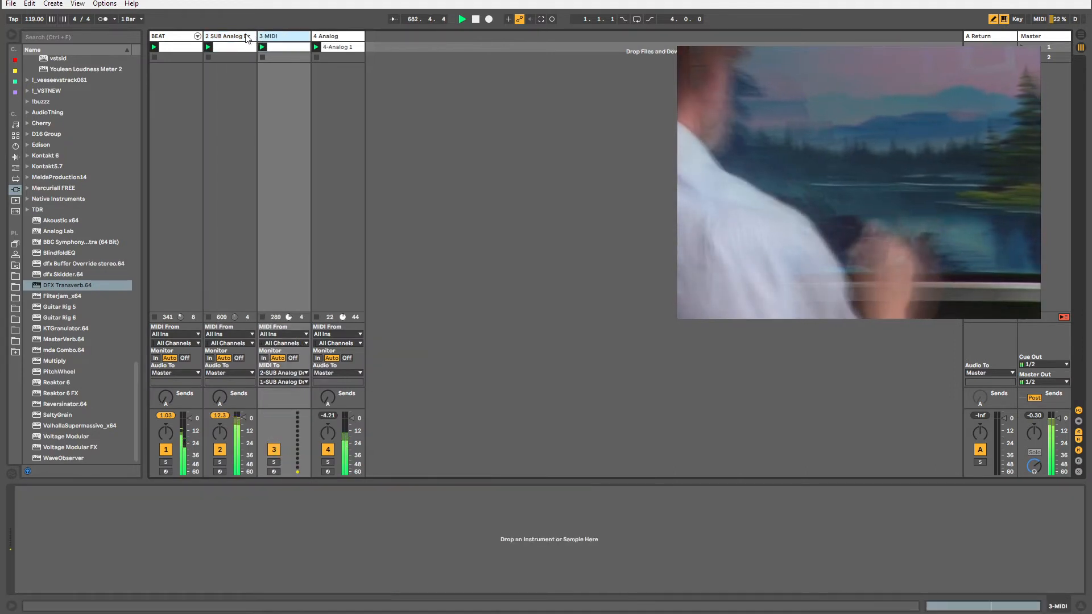
Add the Reversinator.64 plug-in after vst-kgran on the SUB Analog Drums track and switch it off.
{"action": "left_click", "coordinate": [233, 392]}
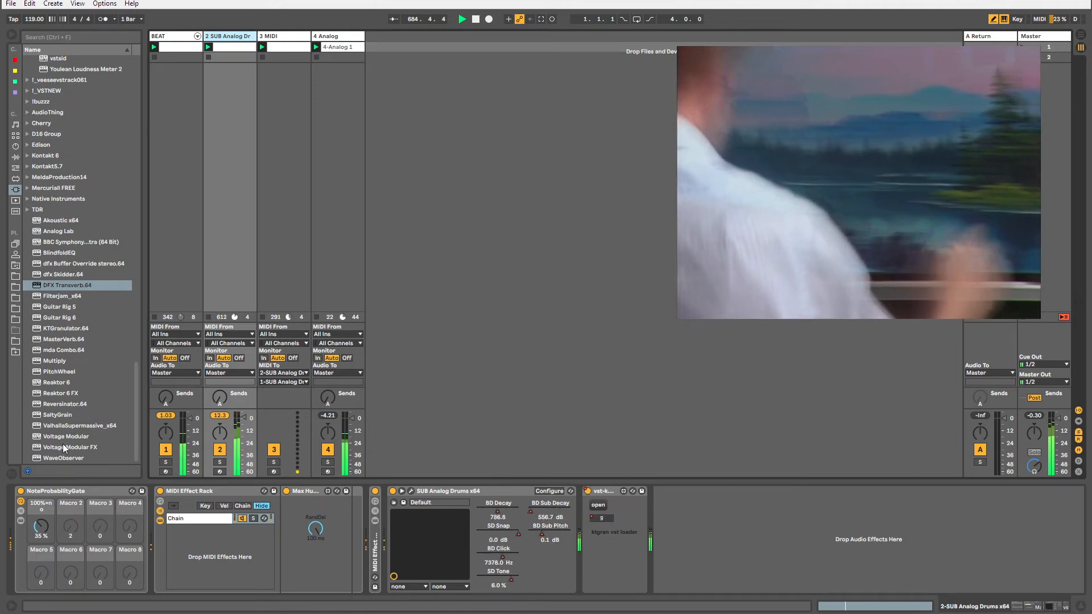
{"action": "left_click", "coordinate": [61, 405]}
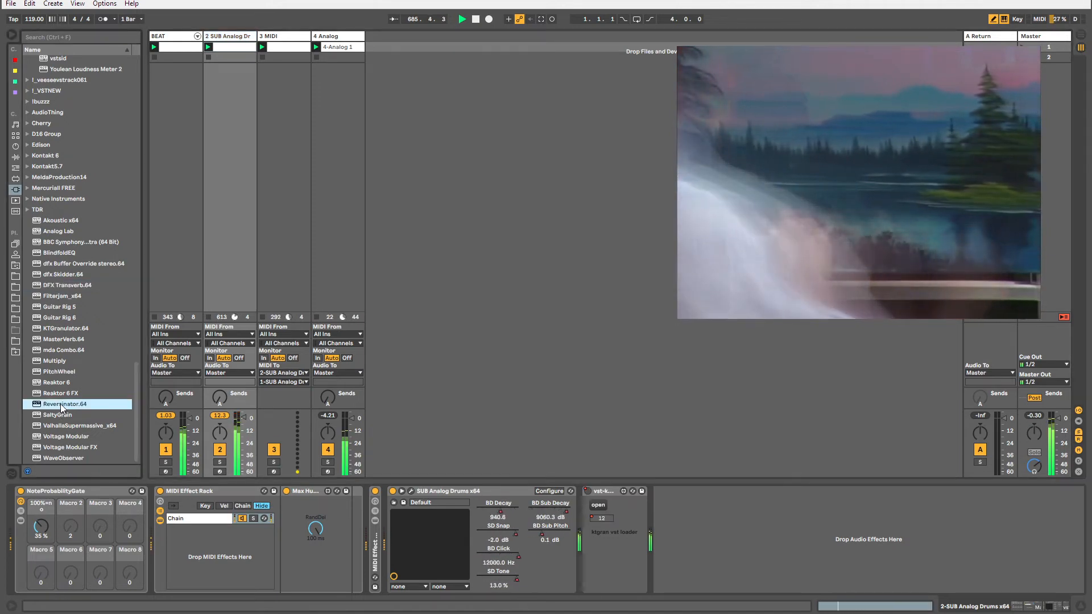
{"action": "left_click_drag", "start_coordinate": [60, 404], "coordinate": [699, 490]}
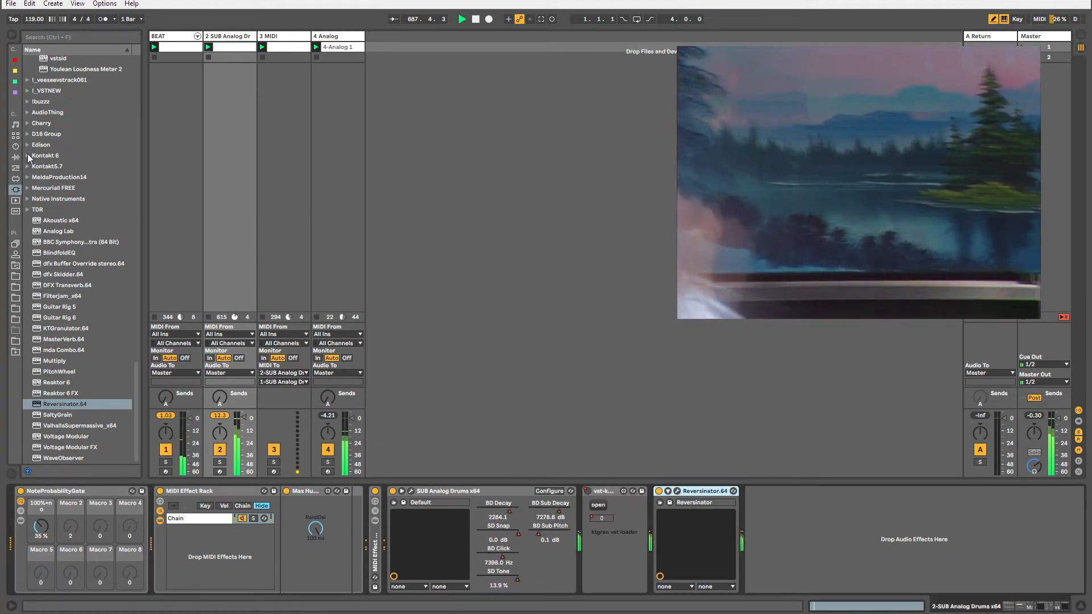
{"action": "left_click", "coordinate": [15, 147]}
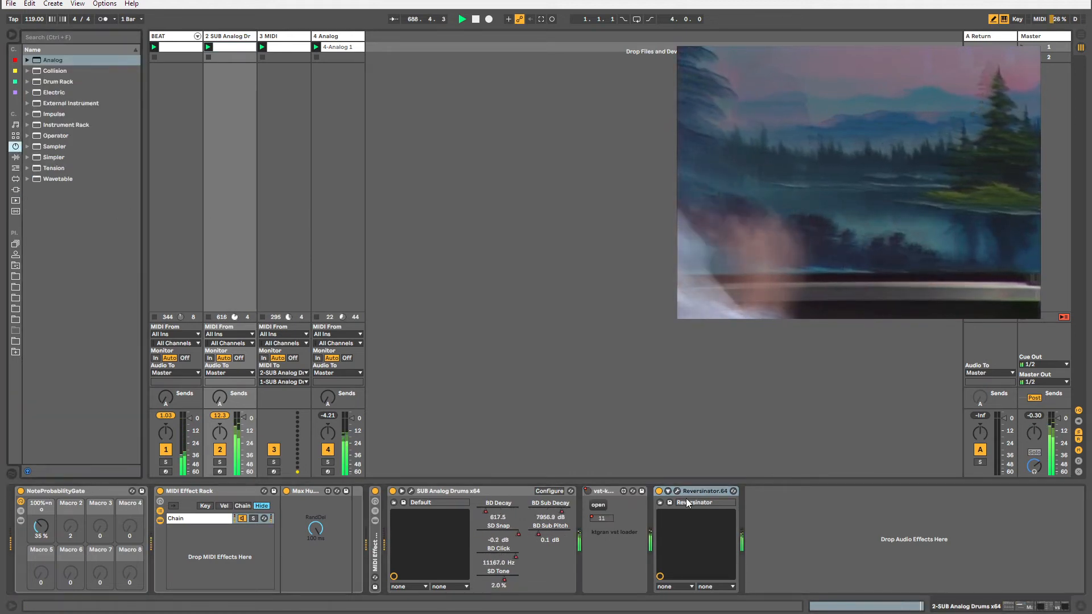
{"action": "left_click", "coordinate": [660, 491]}
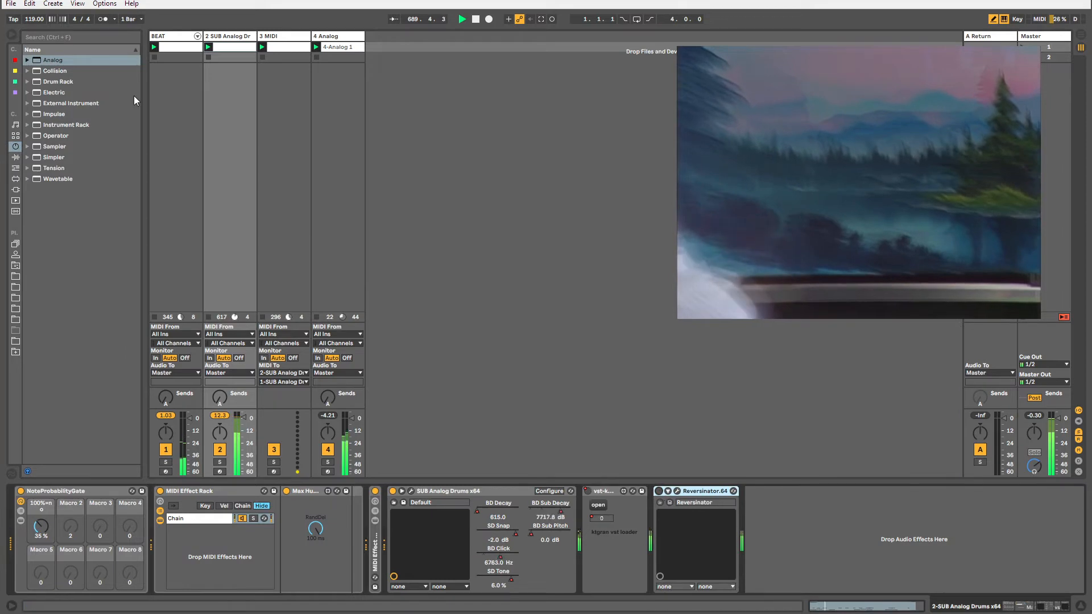
Add the default Audio Effect Rack with its D<W macro after Reversinator.64, deleting the duplicate rack.
{"action": "left_click", "coordinate": [15, 157]}
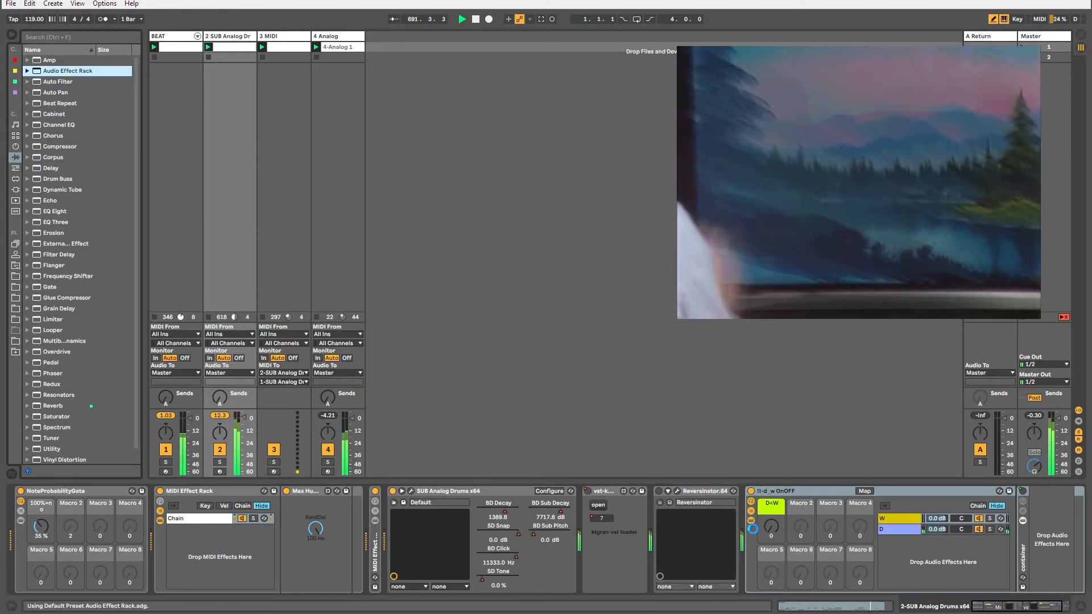
{"action": "left_click", "coordinate": [774, 489]}
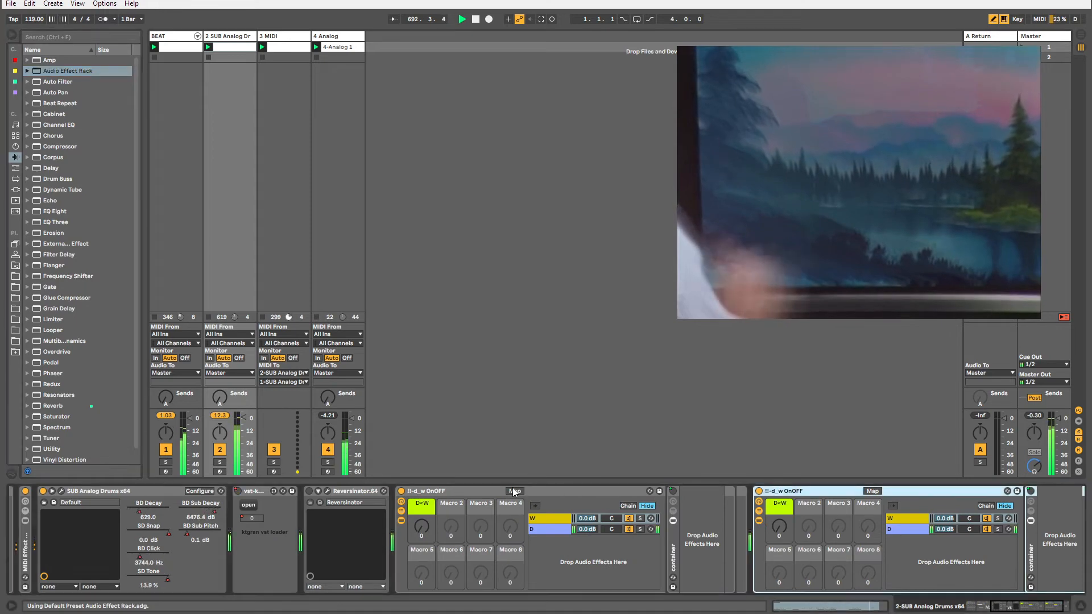
{"action": "key", "text": "Delete"}
Move Reversinator.64 into the Audio Effect Rack and set the rack's D<W macro to 37.
{"action": "left_click_drag", "start_coordinate": [365, 492], "coordinate": [707, 502]}
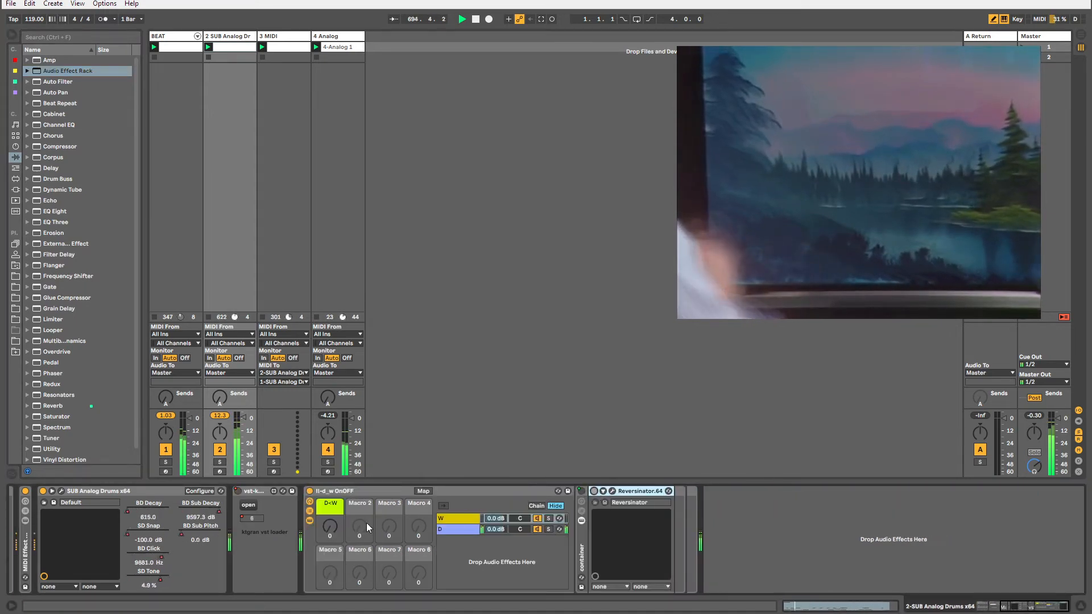
{"action": "left_click_drag", "start_coordinate": [330, 526], "coordinate": [330, 546]}
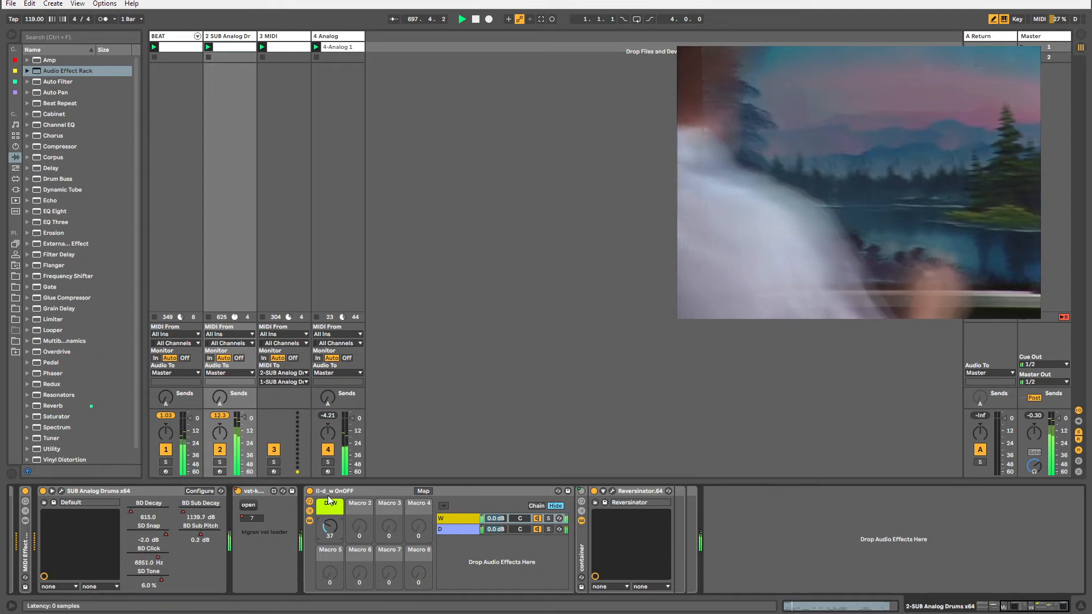
Move the Reversinator rack ahead of vst-kgran and put vst-kgran into a new default Audio Effect Rack with its D<W macro at 53.
{"action": "left_click_drag", "start_coordinate": [335, 491], "coordinate": [236, 505]}
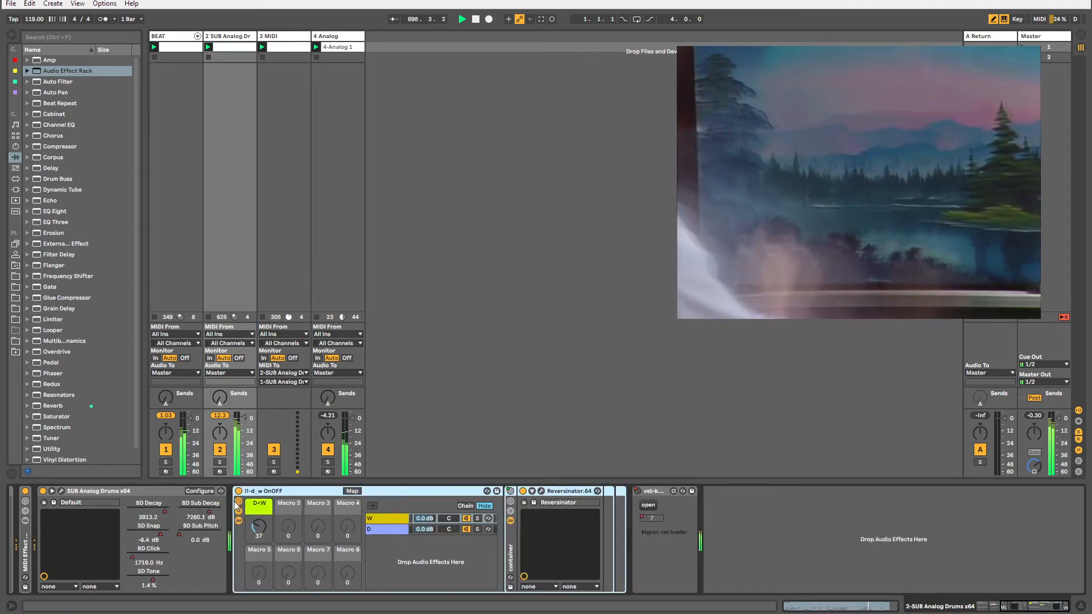
{"action": "left_click", "coordinate": [56, 71]}
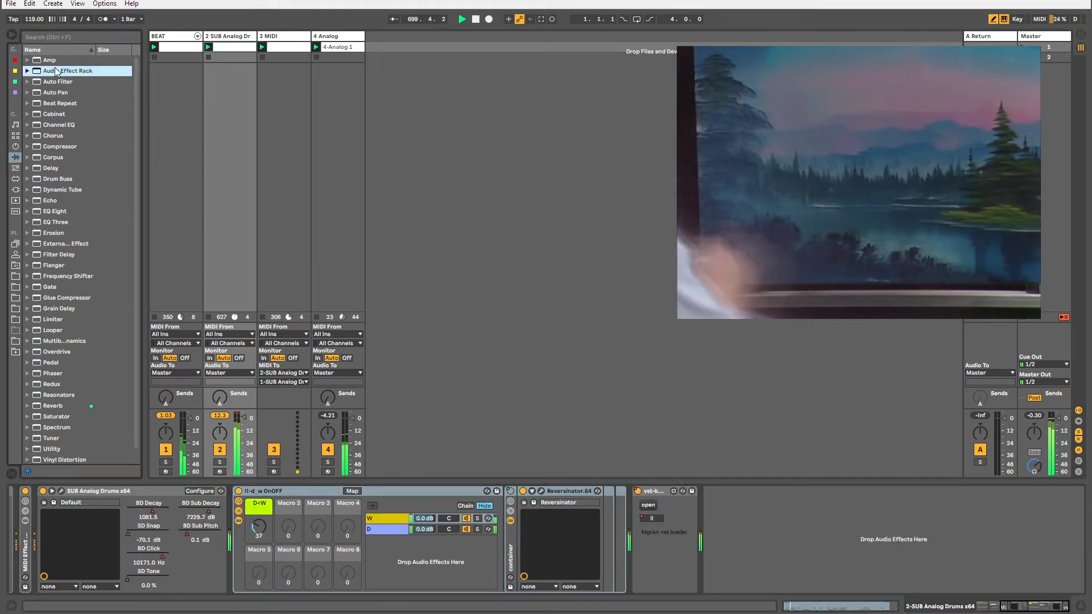
{"action": "left_click_drag", "start_coordinate": [613, 475], "coordinate": [778, 588]}
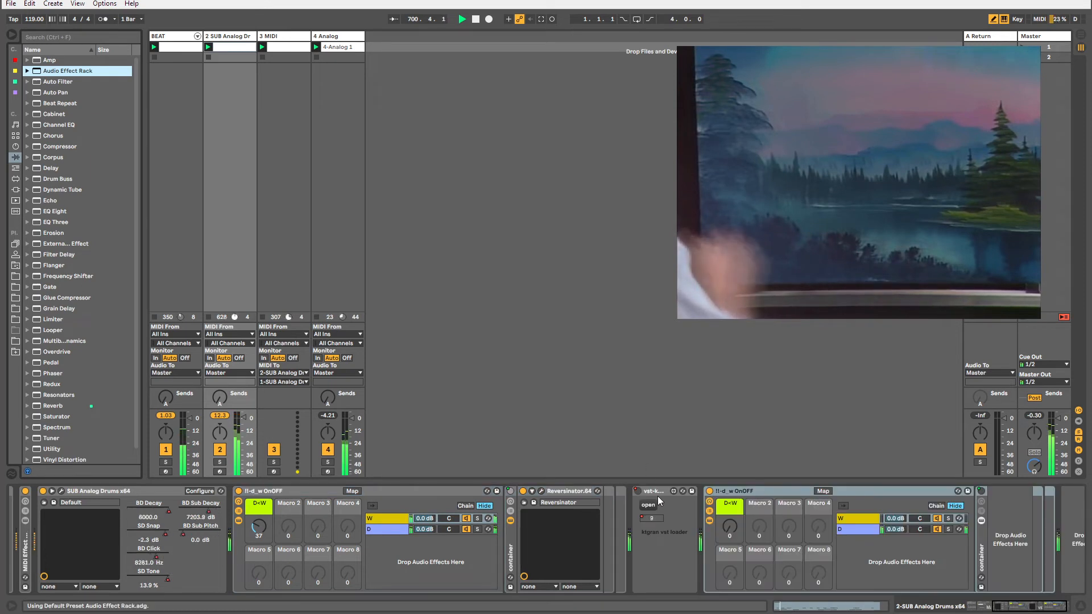
{"action": "left_click_drag", "start_coordinate": [657, 496], "coordinate": [1000, 500]}
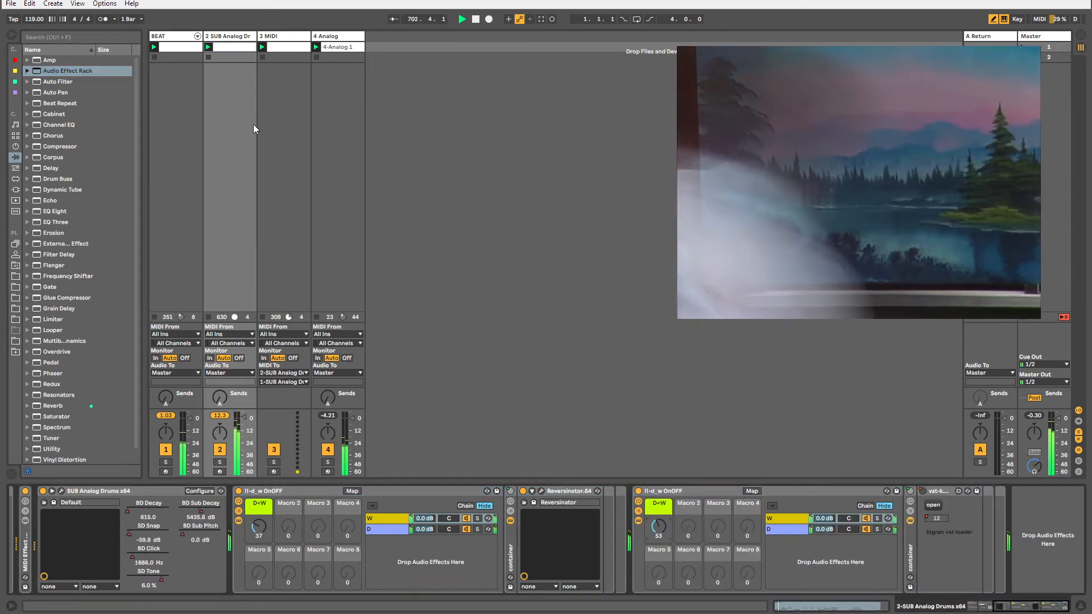
Add Filterjam_x64 after Delay on the 4 Analog track, and adjust Delay with linked channel times and Dry/Wet at 100 %.
{"action": "left_click", "coordinate": [322, 56]}
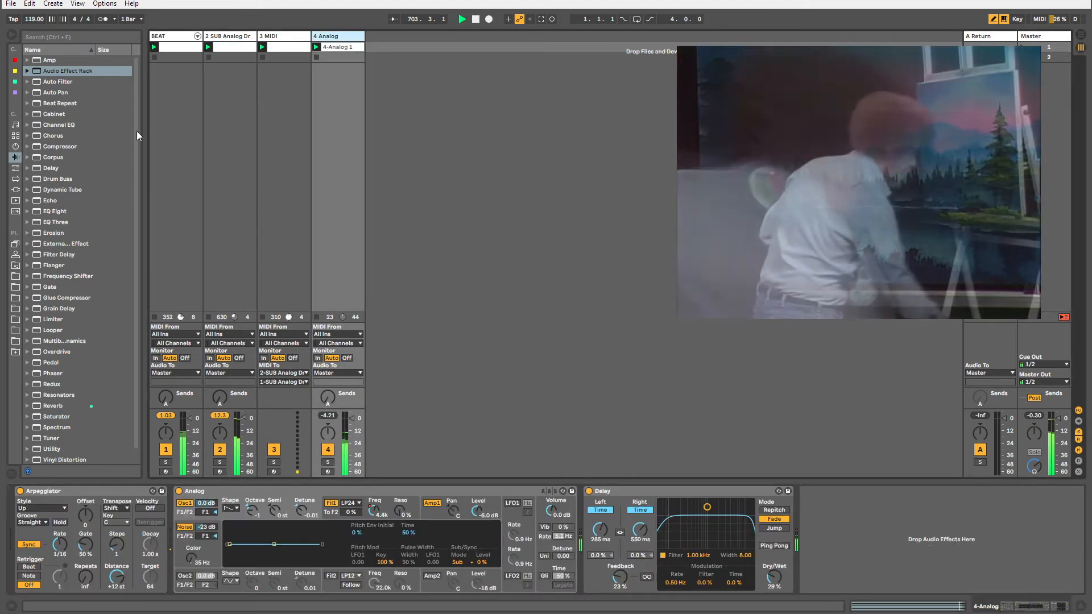
{"action": "left_click", "coordinate": [16, 190]}
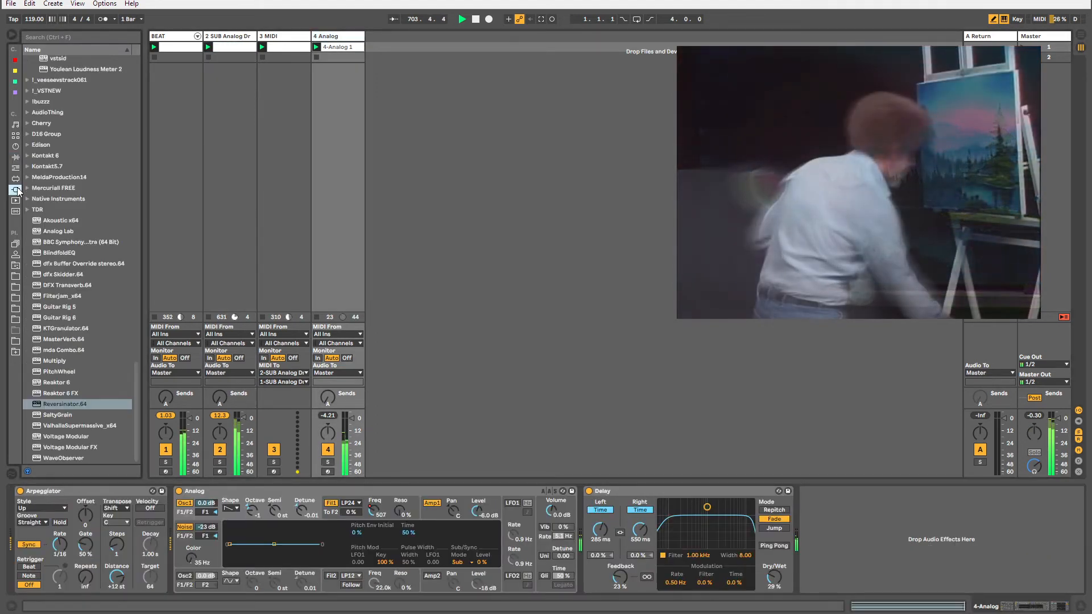
{"action": "double_click", "coordinate": [53, 297]}
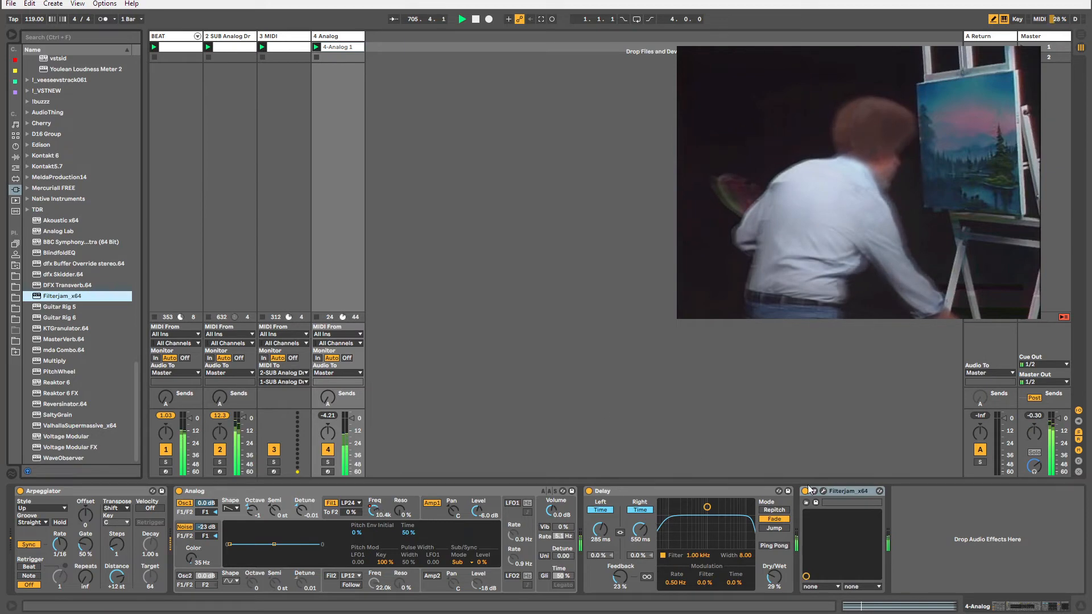
{"action": "left_click_drag", "start_coordinate": [601, 531], "coordinate": [601, 533]}
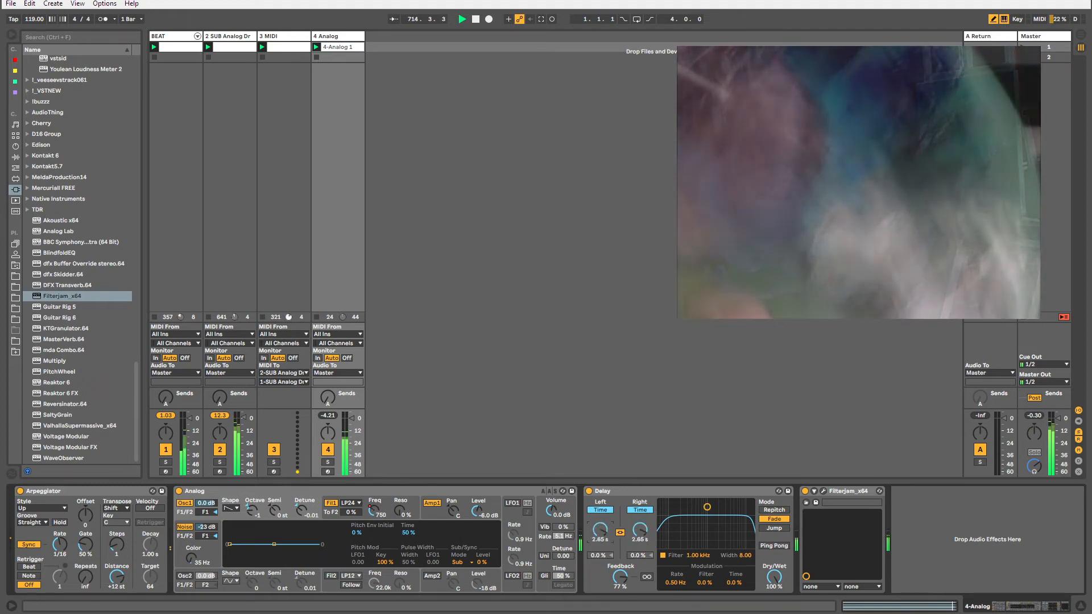
Unlink the Delay L Time envelope of the 4-Analog 1 clip, lengthen its loop to 19.1.0 and move its start marker to 6.4.1.
{"action": "right_click", "coordinate": [599, 527]}
{"action": "left_click", "coordinate": [630, 530]}
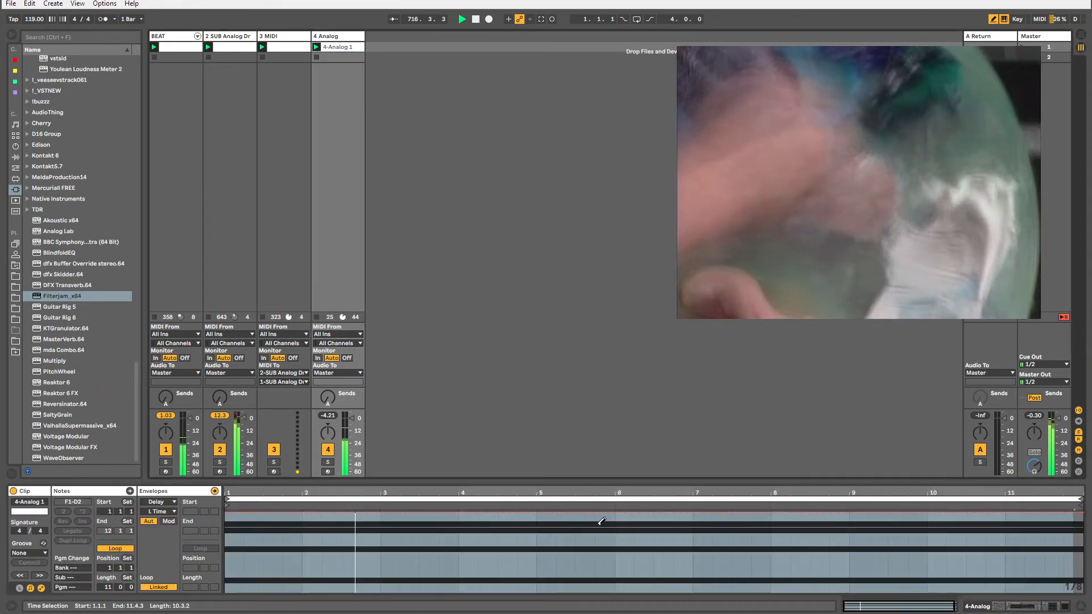
{"action": "left_click_drag", "start_coordinate": [194, 588], "coordinate": [194, 579]}
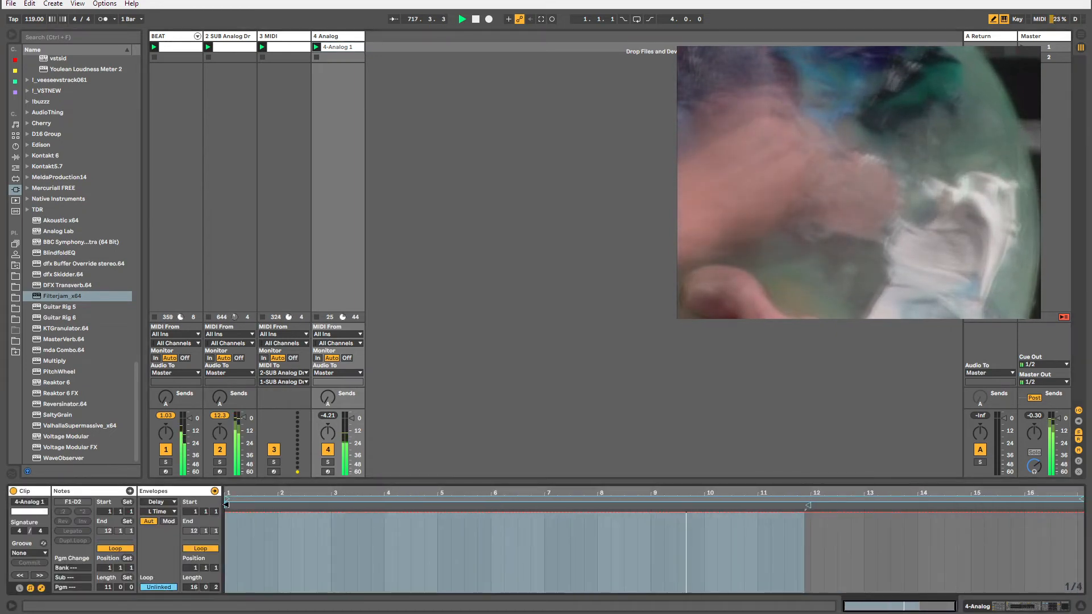
{"action": "left_click_drag", "start_coordinate": [227, 505], "coordinate": [533, 505]}
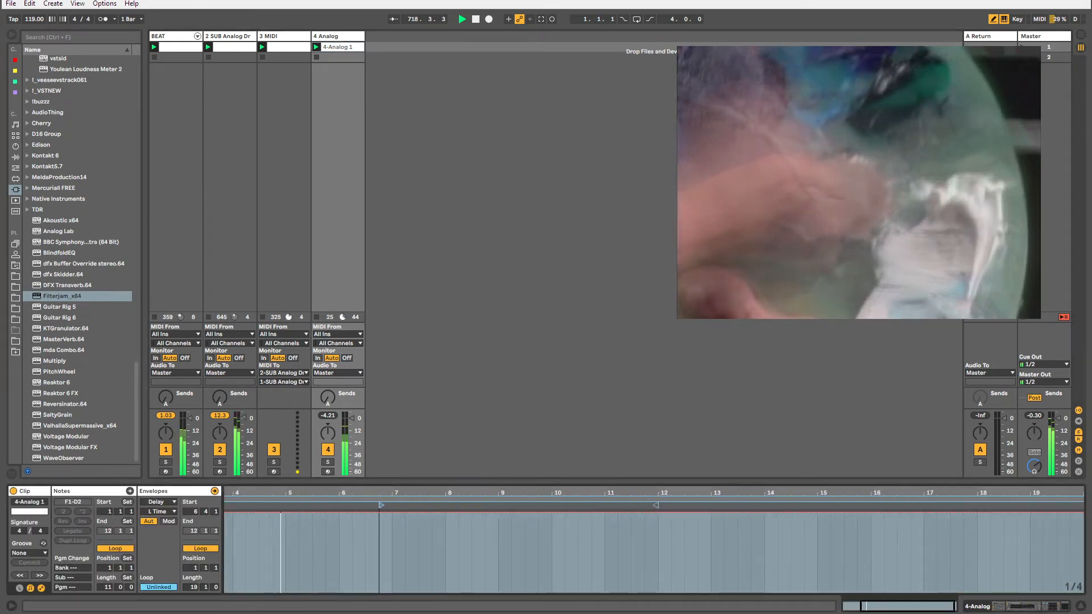
Refine the envelope grid to 1/128 and shorten the unlinked L Time envelope loop to a length of 8.3.0.
{"action": "key", "text": "shift+Tab"}
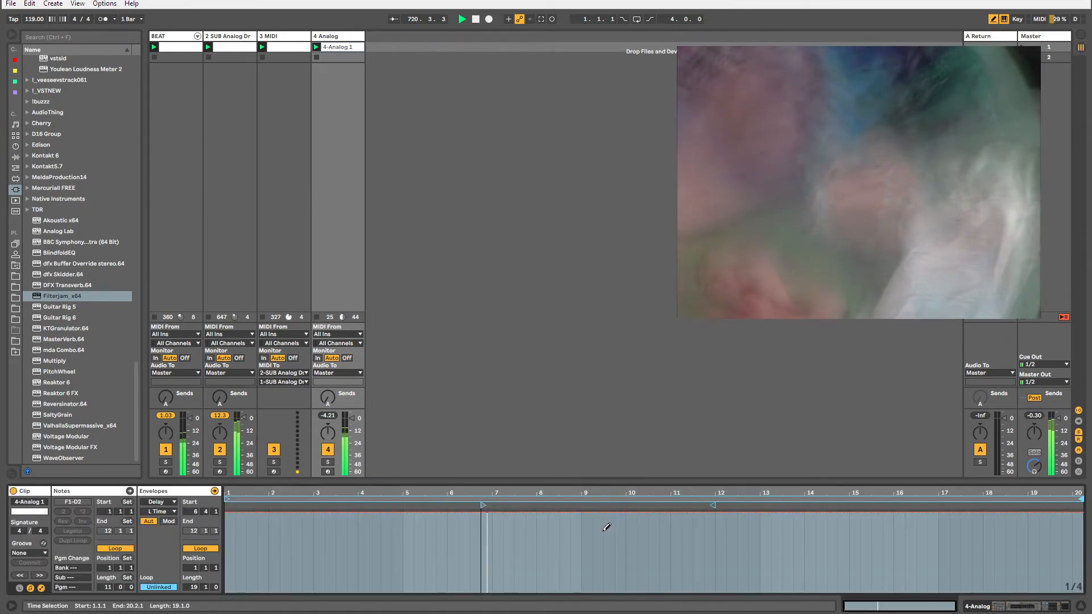
{"action": "key", "text": "shift+Tab"}
{"action": "key", "text": "ctrl+1"}
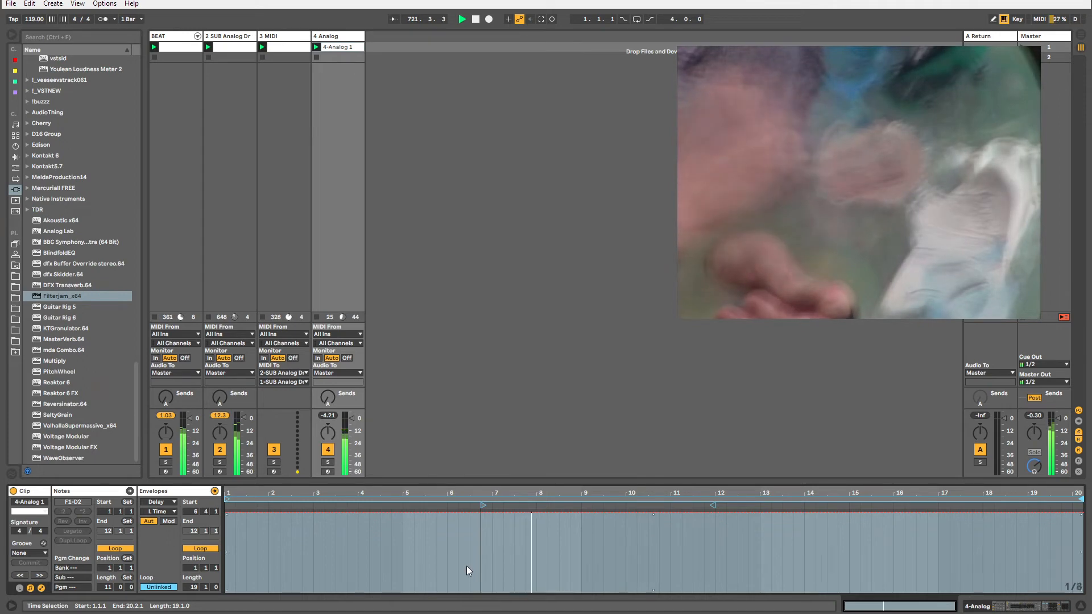
{"action": "left_click_drag", "start_coordinate": [1077, 498], "coordinate": [630, 500]}
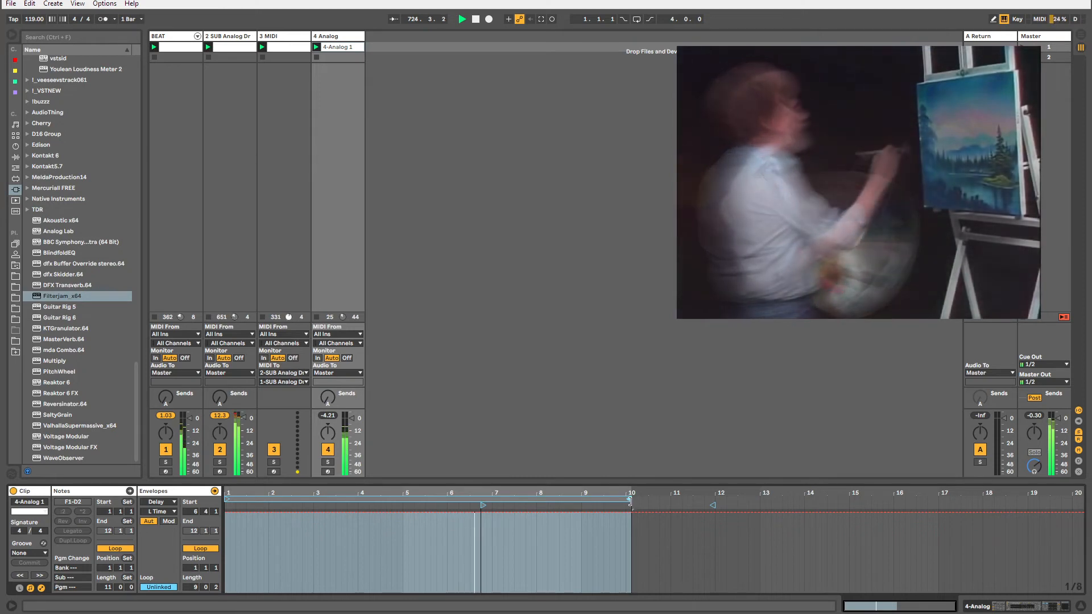
{"action": "right_click", "coordinate": [623, 538]}
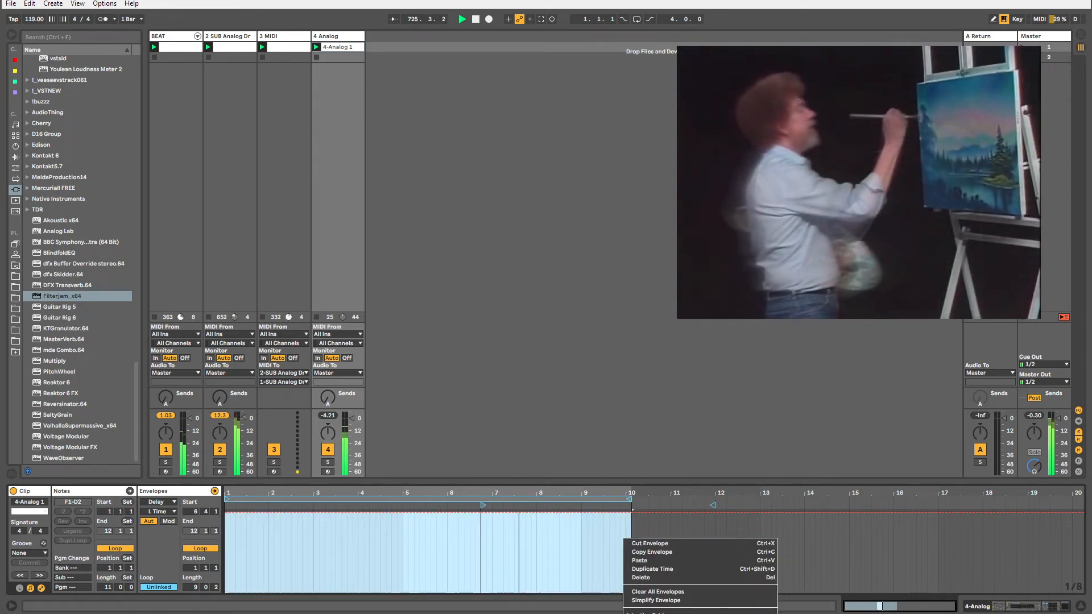
{"action": "left_click", "coordinate": [569, 539]}
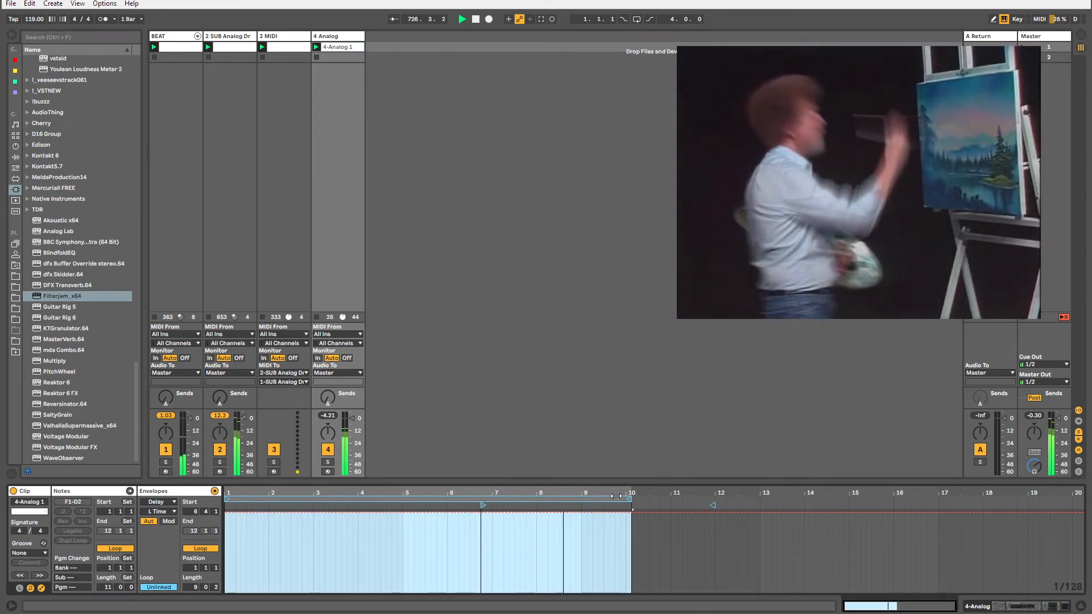
{"action": "left_click_drag", "start_coordinate": [630, 501], "coordinate": [615, 500]}
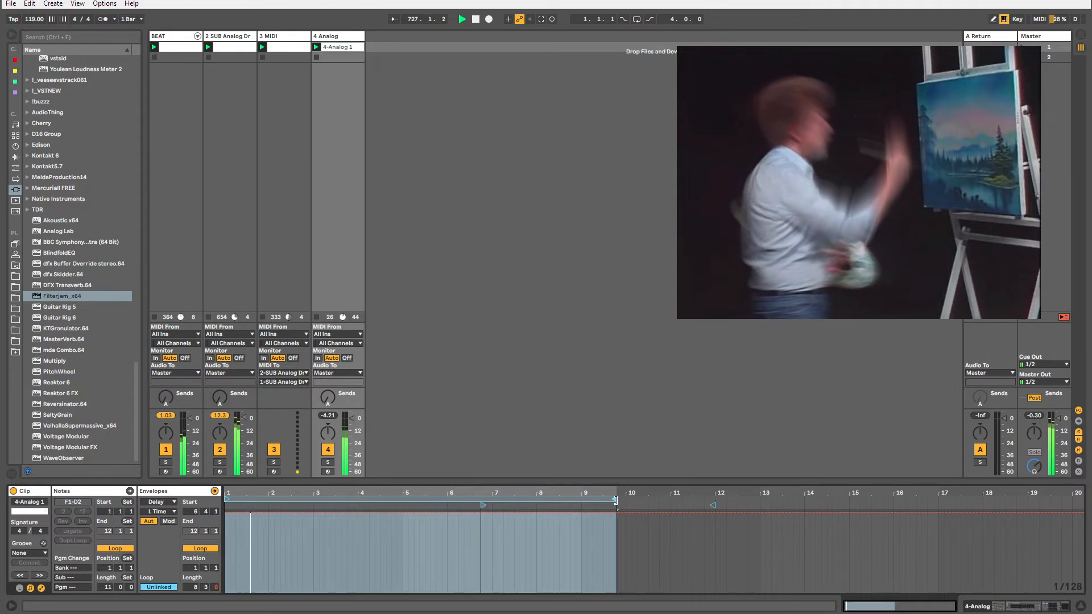
{"action": "left_click", "coordinate": [336, 37]}
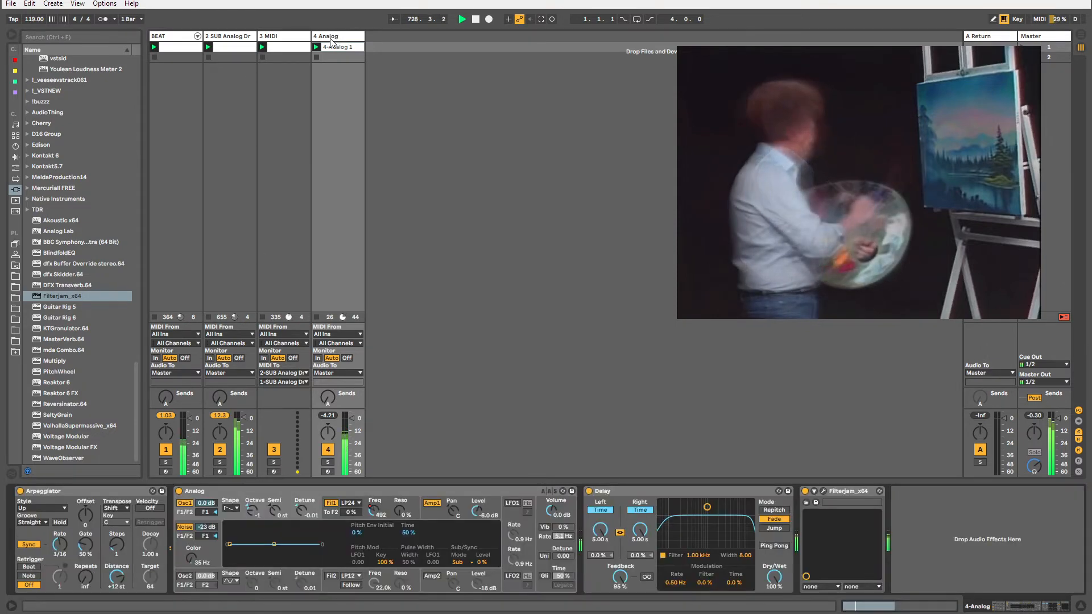
Save the Live Set as sketchsploration34.als in the sketchsplorations folder.
{"action": "left_click", "coordinate": [19, 4]}
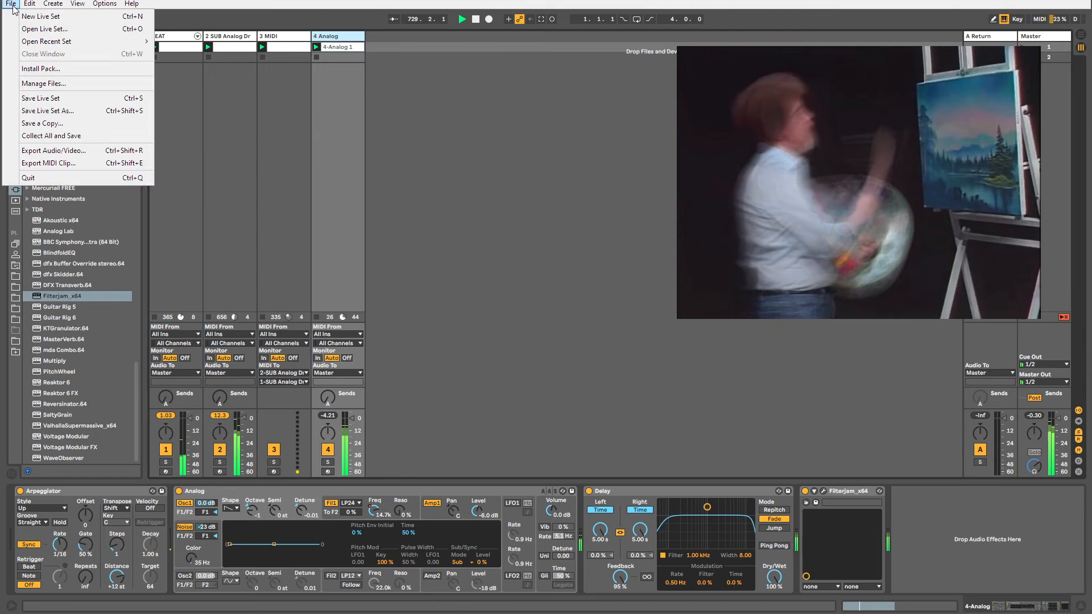
{"action": "left_click", "coordinate": [26, 112]}
{"action": "scroll", "coordinate": [244, 233], "scroll_direction": "down", "scroll_amount": 8}
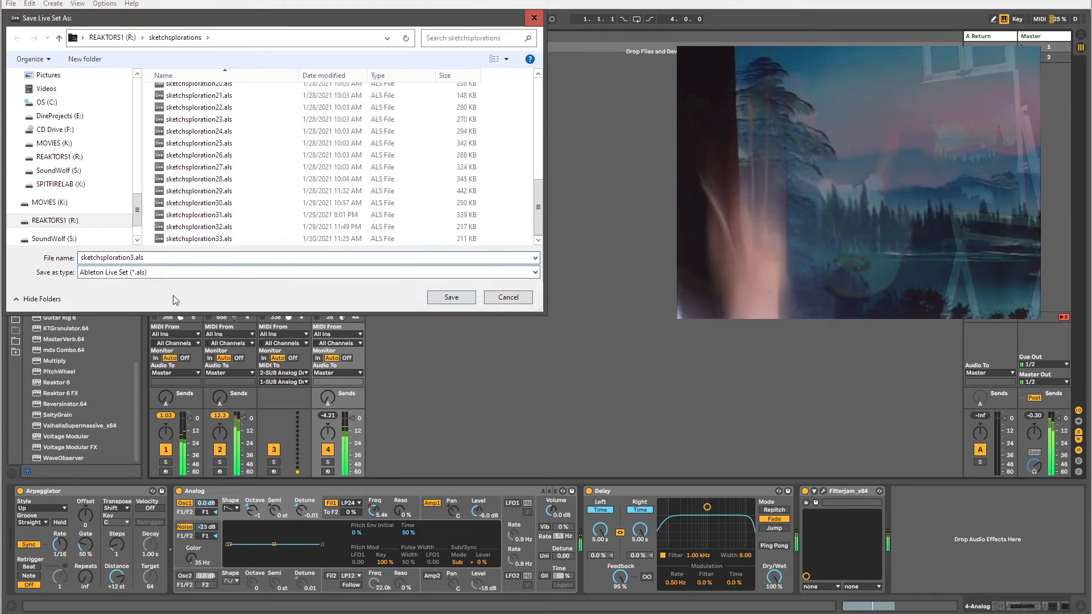
{"action": "type", "text": "4"}
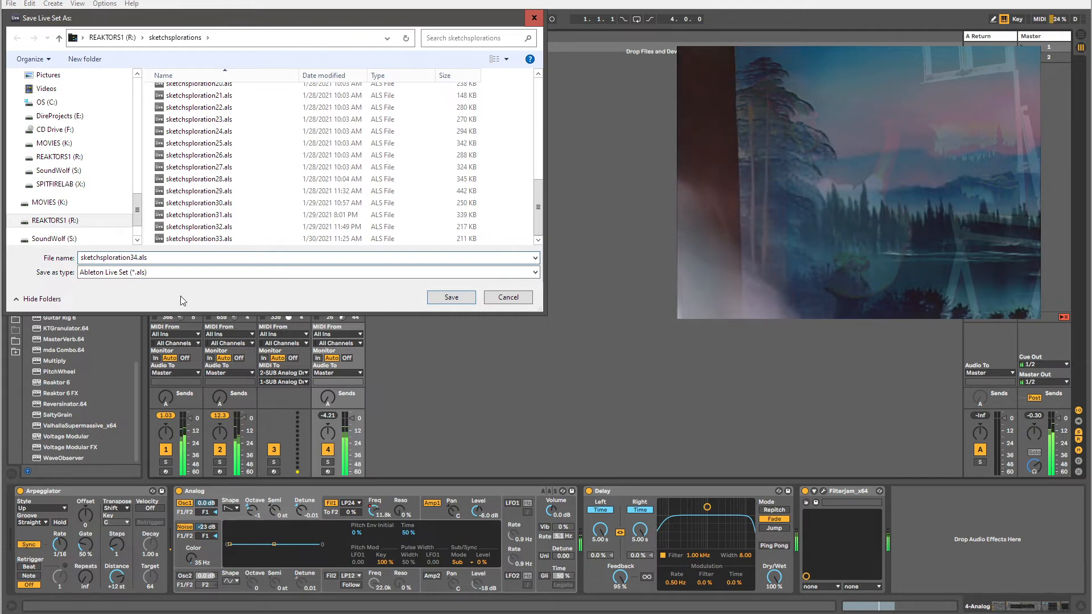
{"action": "key", "text": "Return"}
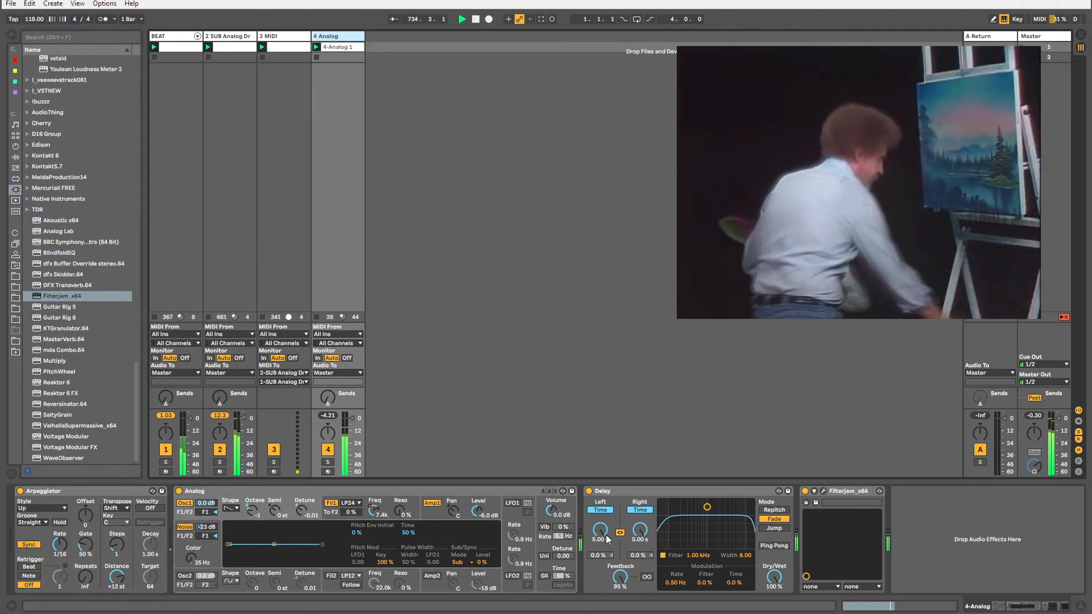
Adjust the Delay's left time and place the Master track's floating automation recorder indicator over the empty session area.
{"action": "mouse_move", "coordinate": [606, 536]}
{"action": "left_mouse_down"}
{"action": "mouse_move", "coordinate": [606, 568]}
{"action": "mouse_move", "coordinate": [605, 508]}
{"action": "mouse_move", "coordinate": [605, 546]}
{"action": "left_mouse_up"}
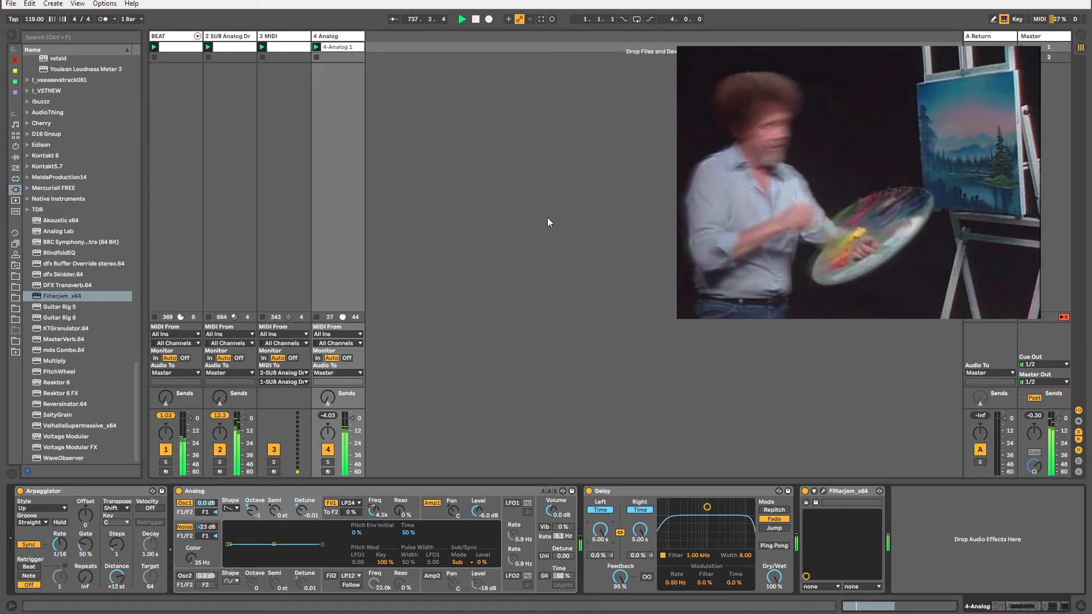
{"action": "left_click", "coordinate": [1052, 38]}
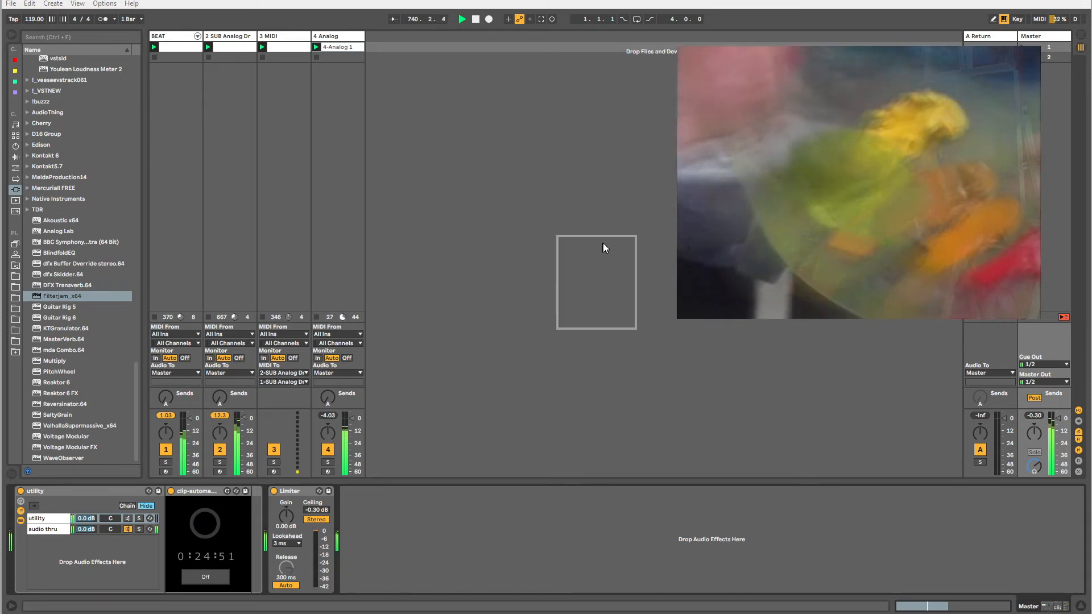
{"action": "left_click_drag", "start_coordinate": [603, 243], "coordinate": [629, 230]}
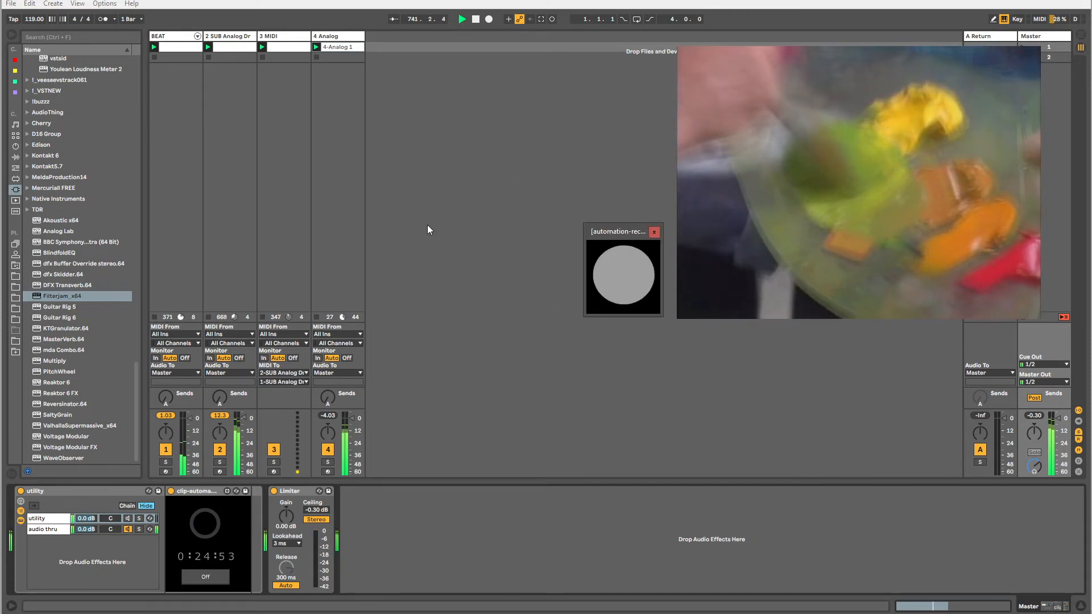
{"action": "left_click", "coordinate": [331, 38]}
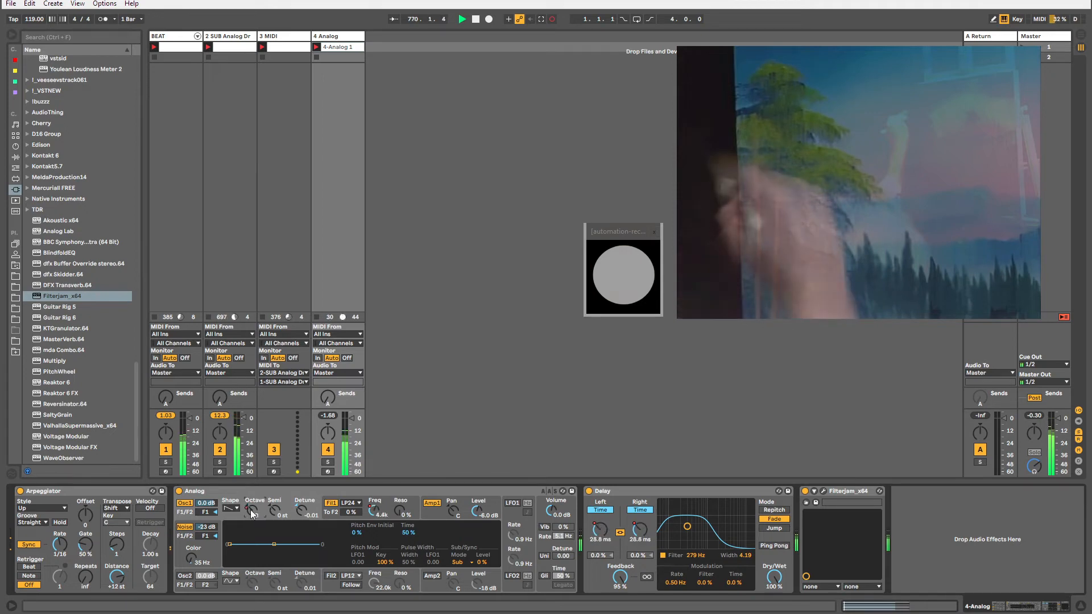
Hide the chain lists and devices of both D<W effect racks on the SUB Analog Drums track.
{"action": "left_click", "coordinate": [223, 44]}
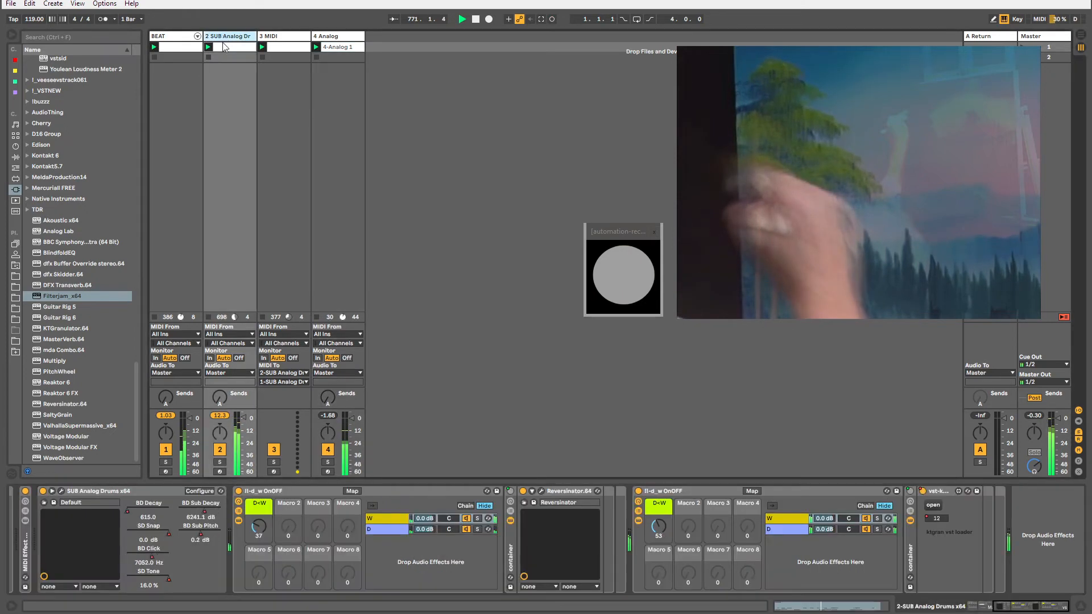
{"action": "left_click", "coordinate": [637, 511]}
{"action": "left_click", "coordinate": [239, 511]}
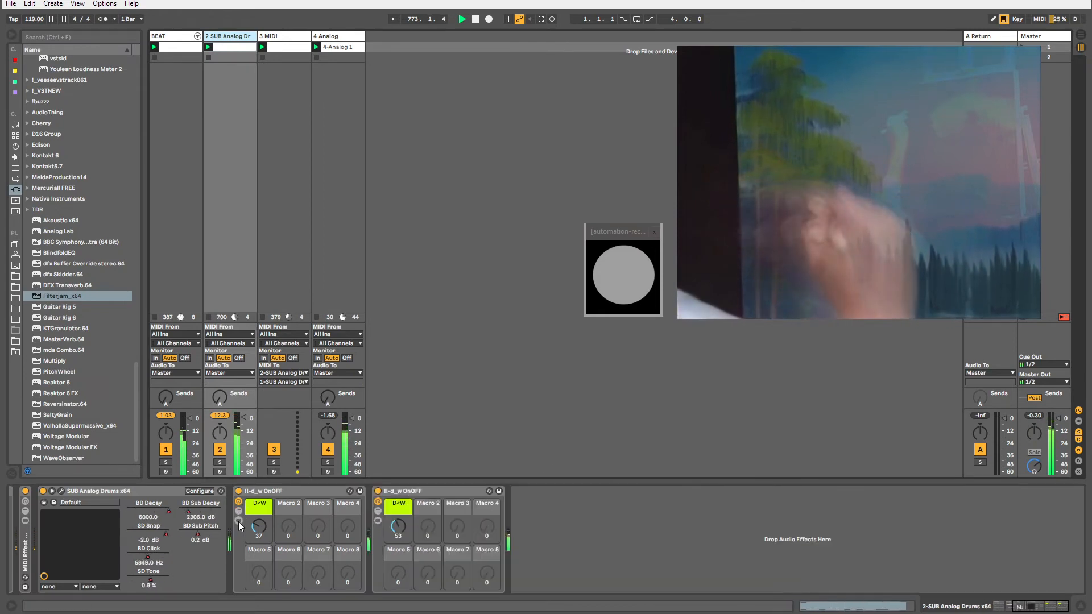
Raise the first macro of the NoteProbabilityGate rack on the SUB Analog Drums track to 66 %.
{"action": "left_click_drag", "start_coordinate": [1036, 606], "coordinate": [986, 612]}
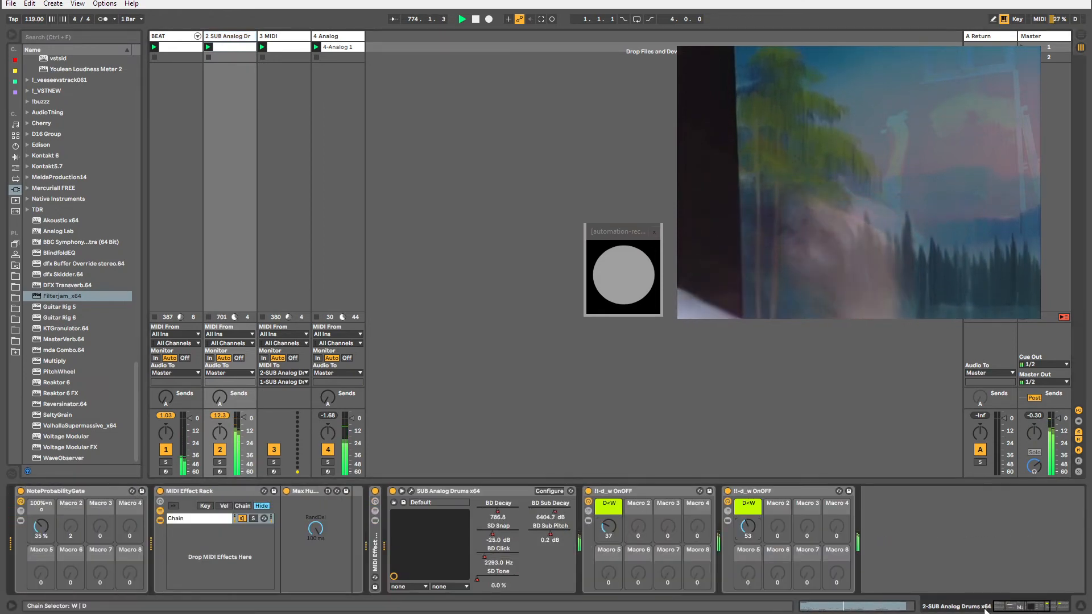
{"action": "left_click", "coordinate": [206, 520]}
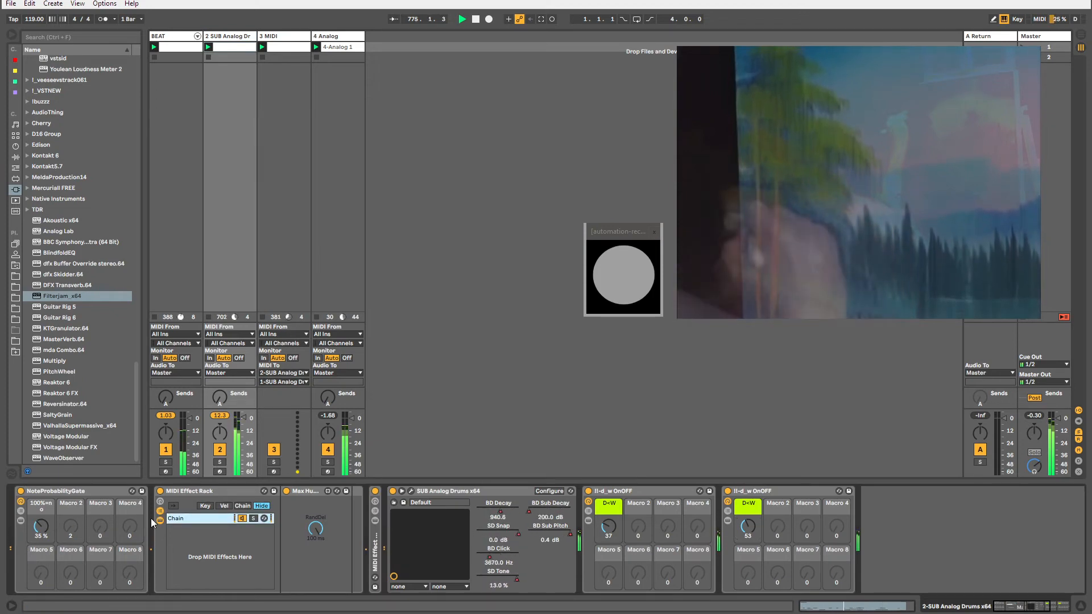
{"action": "left_click_drag", "start_coordinate": [42, 527], "coordinate": [42, 512]}
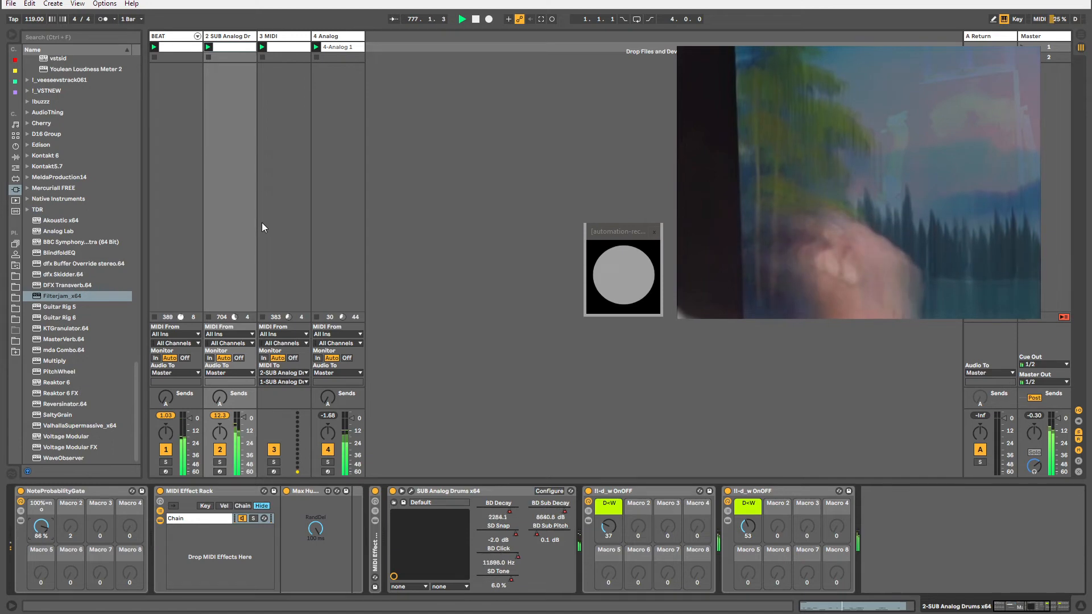
List the Audio Effect Rack presets and widen the browser until their file names are readable.
{"action": "left_click", "coordinate": [15, 157]}
{"action": "left_click", "coordinate": [27, 71]}
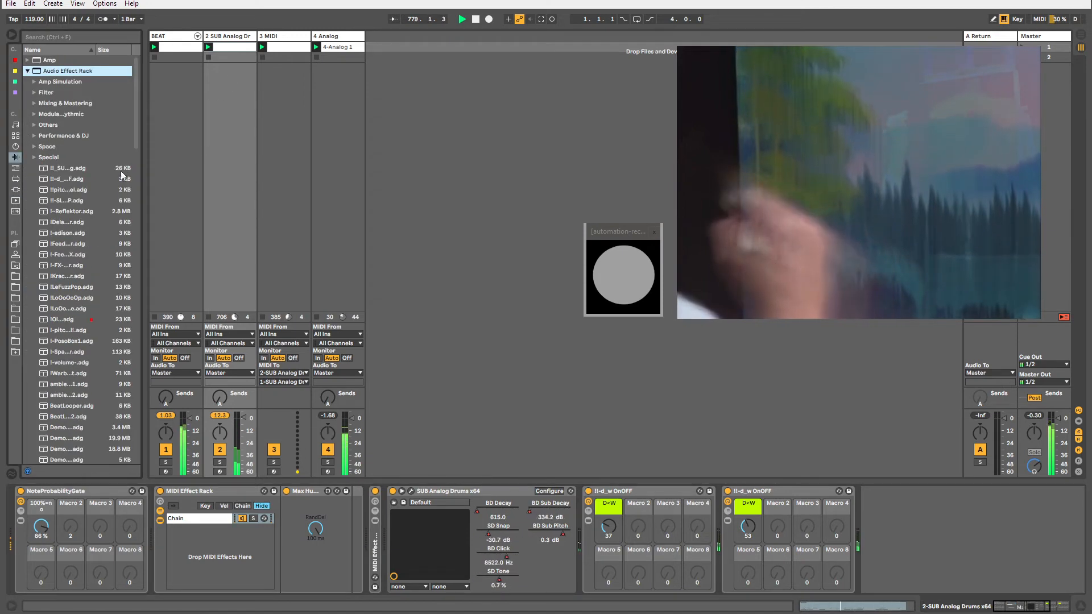
{"action": "left_click_drag", "start_coordinate": [146, 152], "coordinate": [188, 149]}
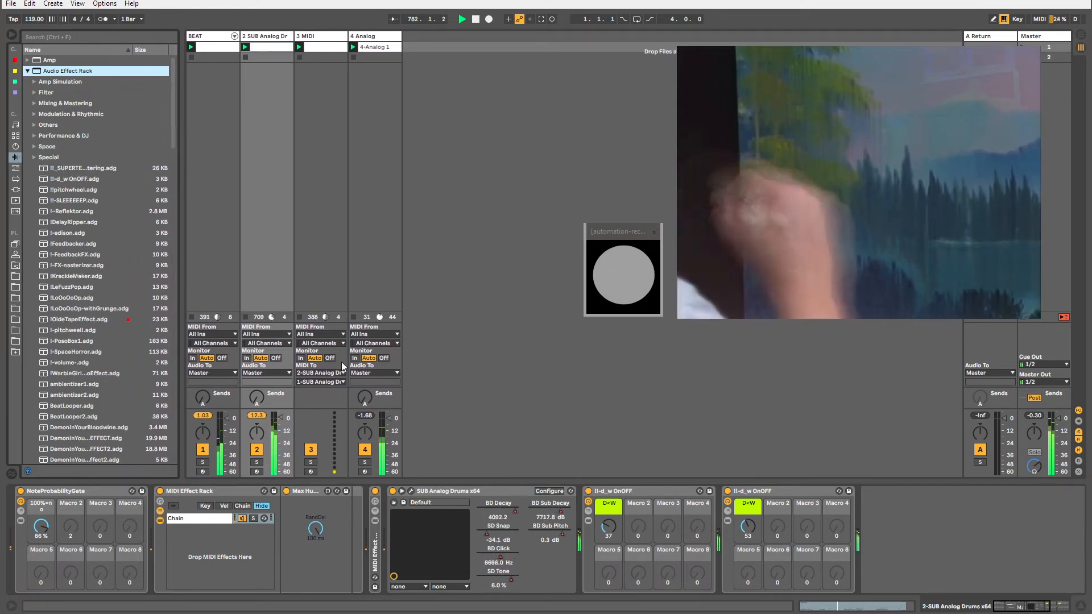
Add graindelay-clean wetdry.adg from the sketchsplorations audio racks at the end of the SUB Analog Drums device chain.
{"action": "left_click", "coordinate": [15, 168]}
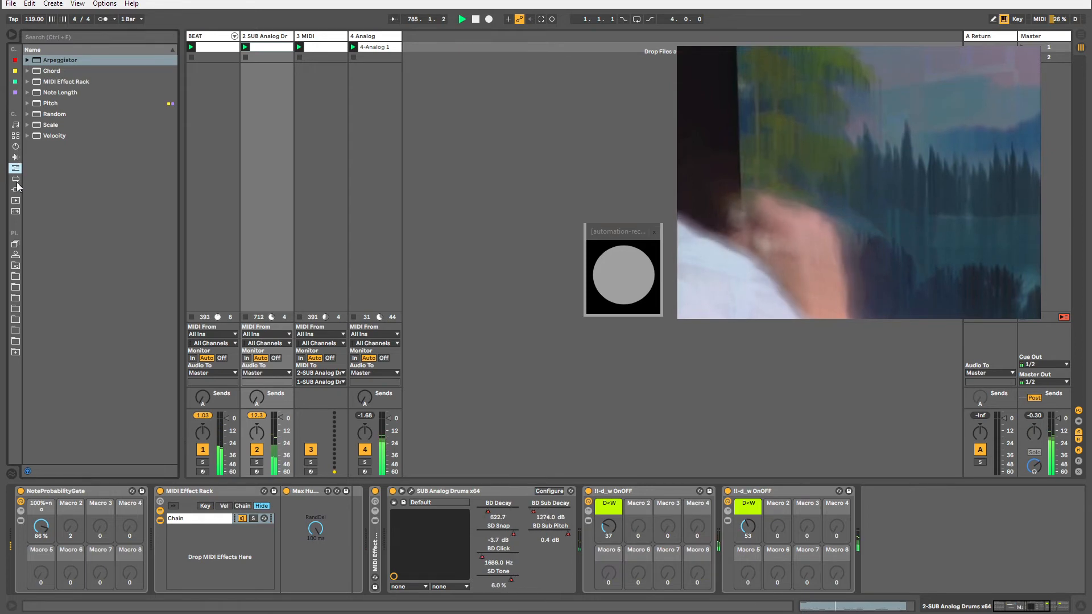
{"action": "left_click", "coordinate": [16, 265]}
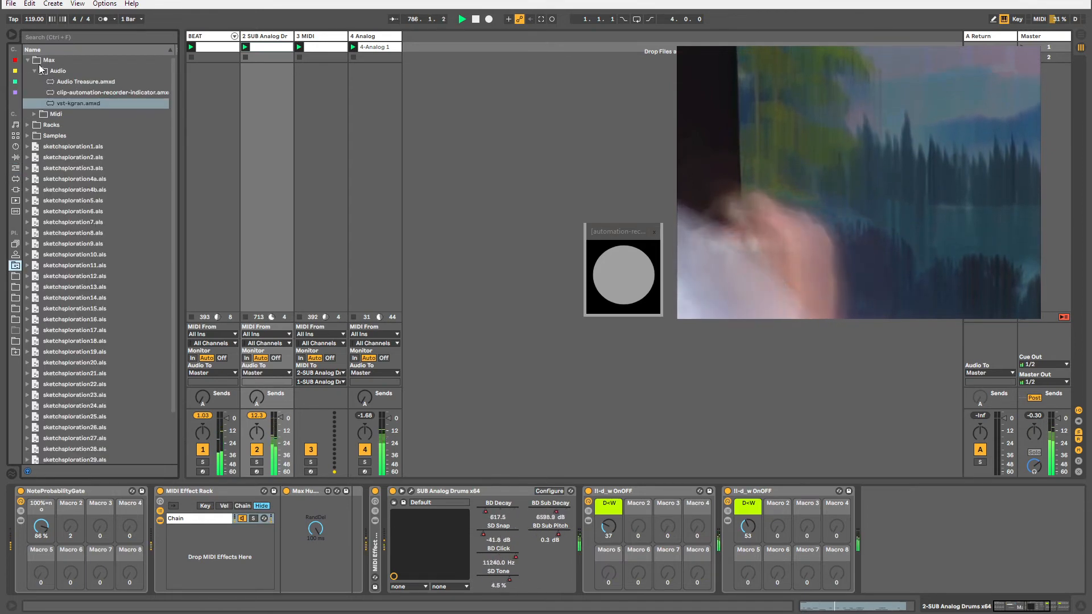
{"action": "left_click", "coordinate": [33, 70]}
{"action": "left_click", "coordinate": [27, 101]}
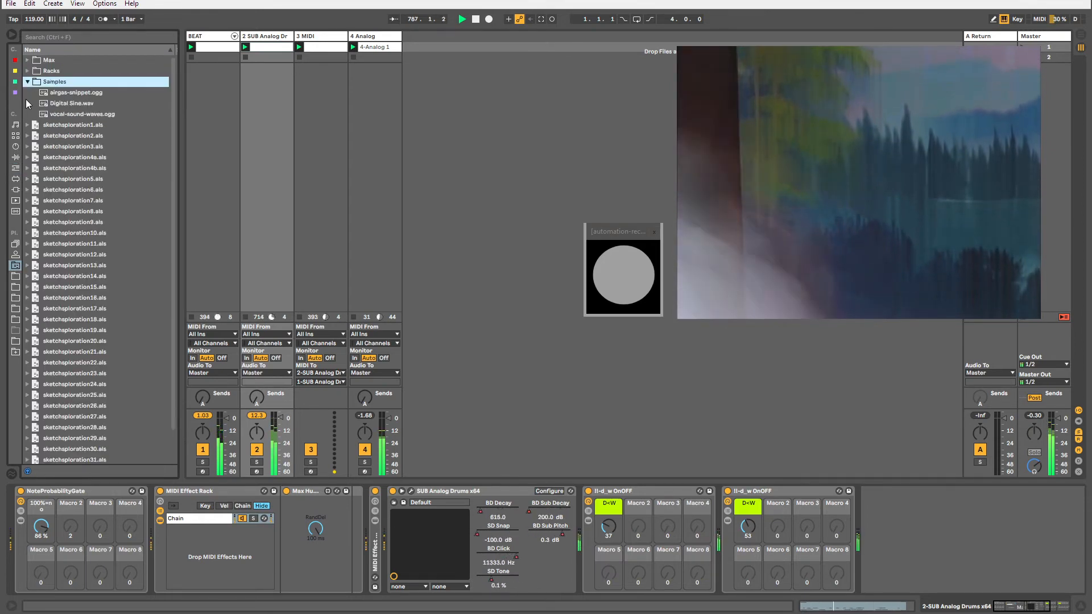
{"action": "left_click", "coordinate": [26, 82]}
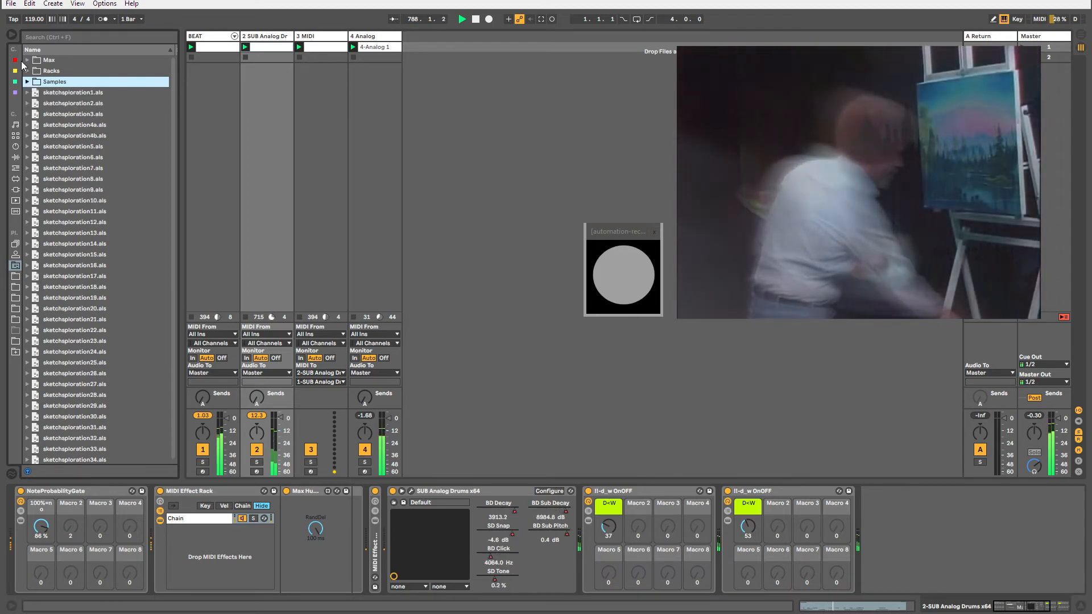
{"action": "left_click", "coordinate": [27, 70]}
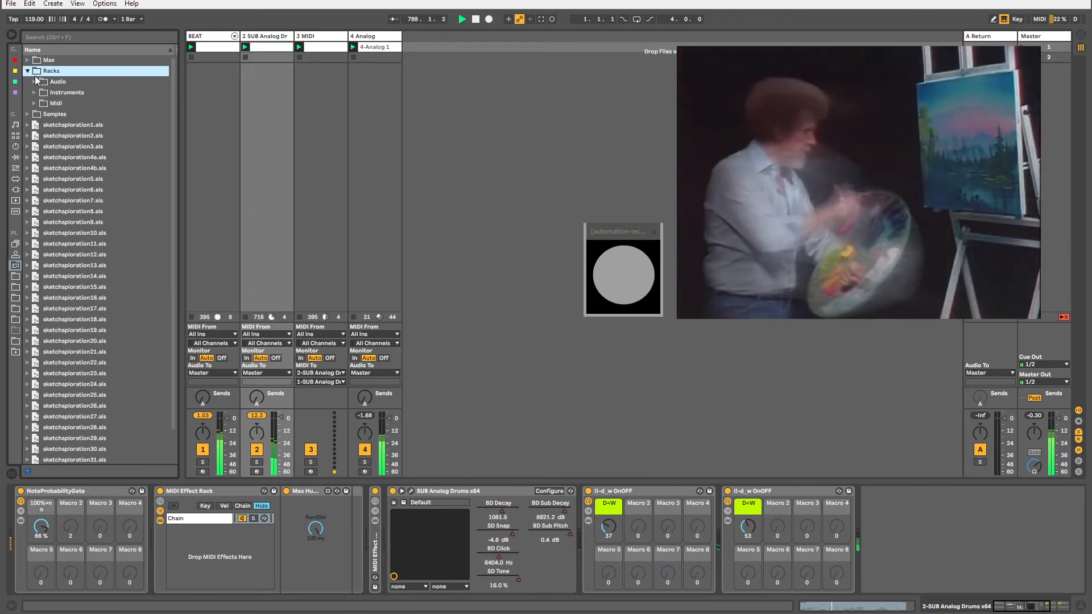
{"action": "left_click", "coordinate": [35, 82]}
{"action": "left_click_drag", "start_coordinate": [80, 116], "coordinate": [893, 489]}
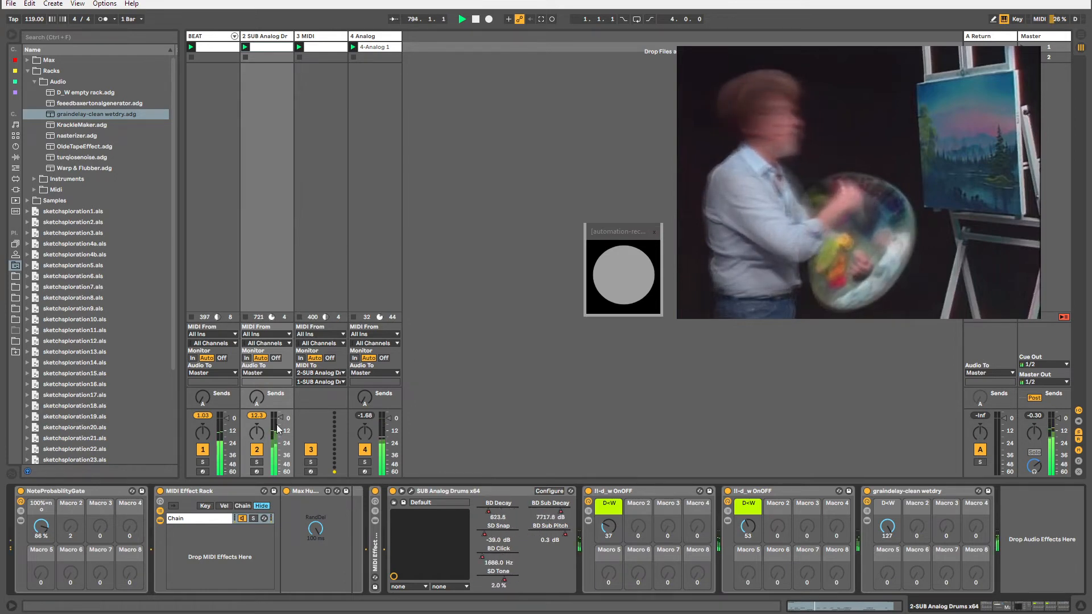
Insert a new MIDI track after the Analog track and list the available instruments in the browser.
{"action": "left_click", "coordinate": [373, 37]}
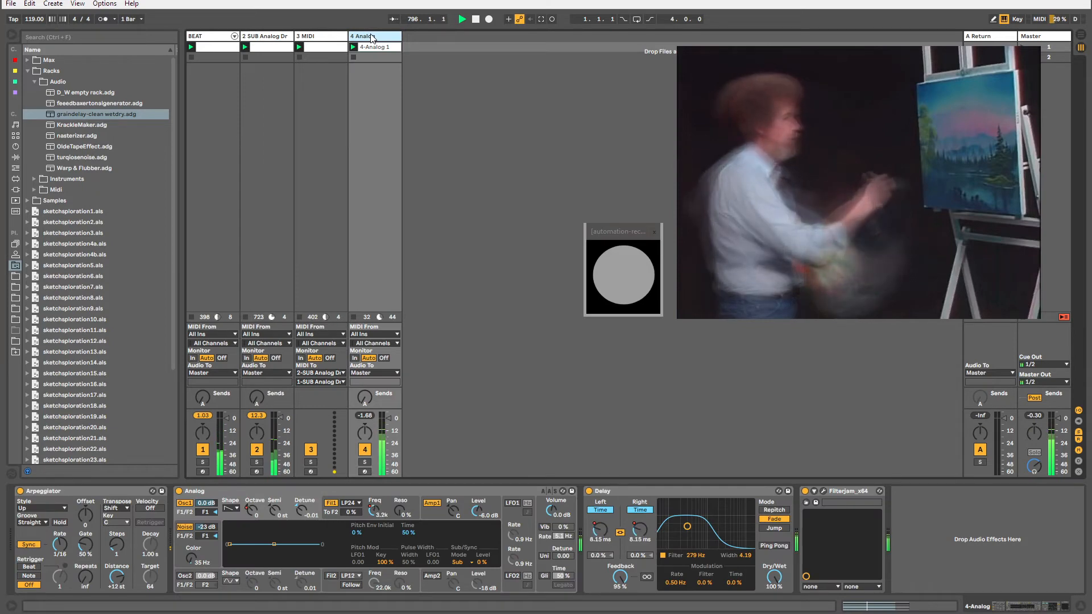
{"action": "key", "text": "ctrl+shift+t"}
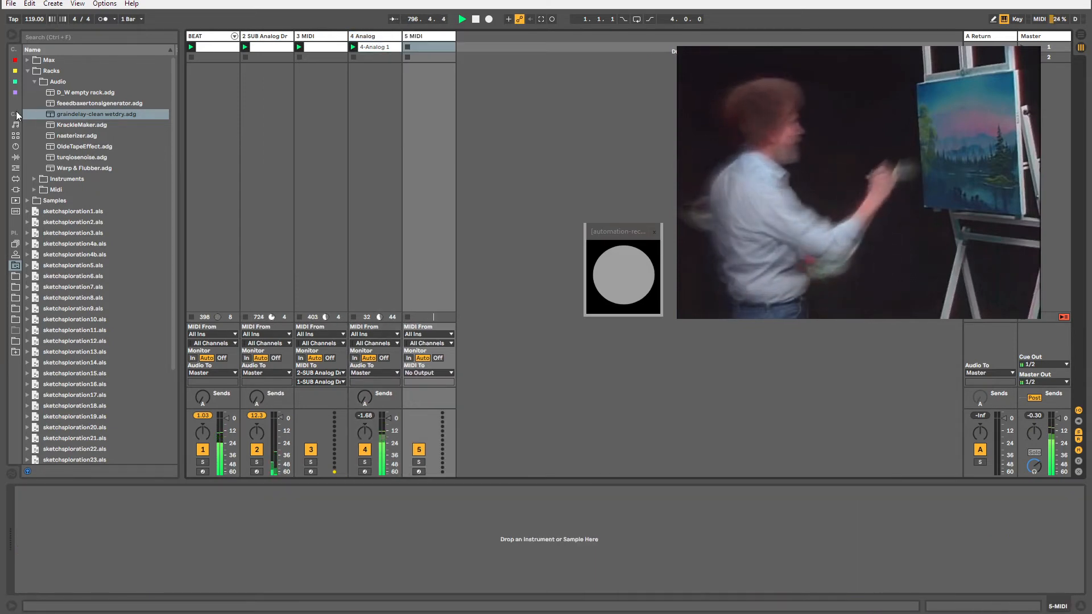
{"action": "left_click", "coordinate": [16, 146]}
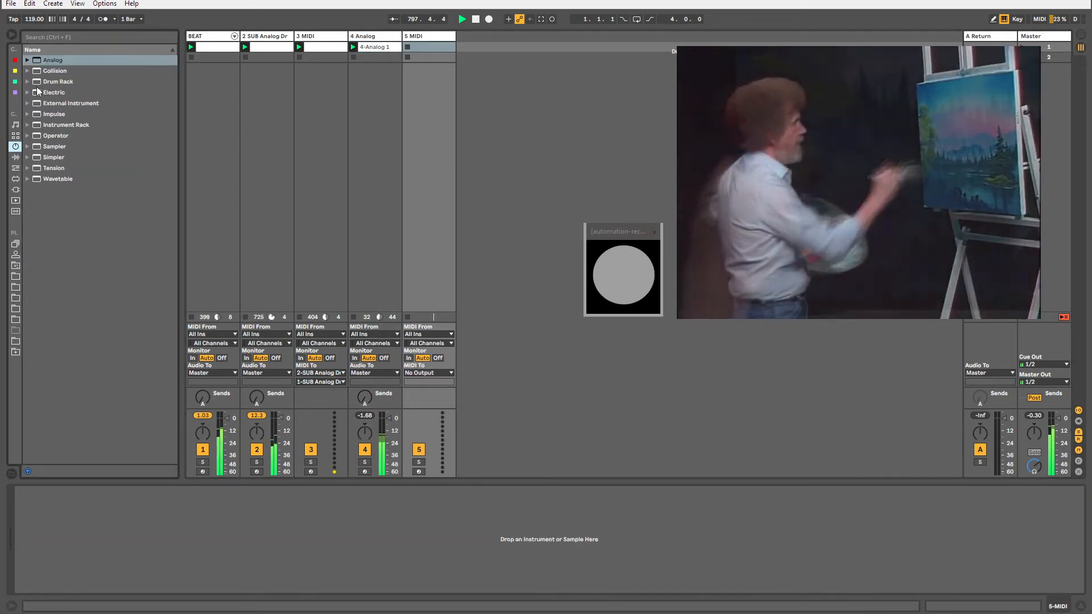
Reveal the wet chains of both D<W OnOFF racks on the SUB Analog Drums track and fold the two racks.
{"action": "double_click", "coordinate": [259, 37]}
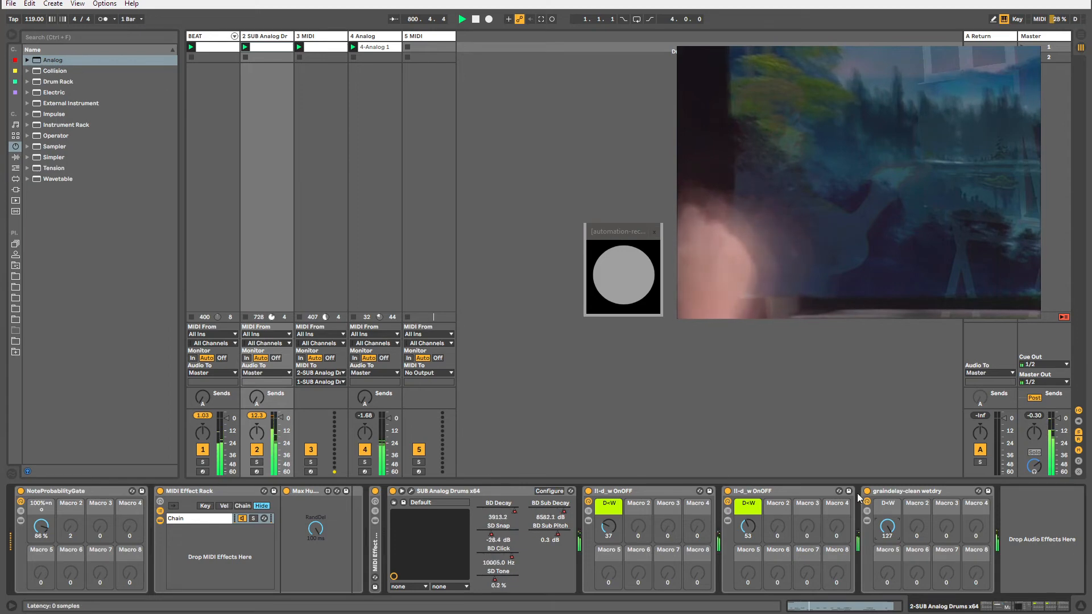
{"action": "left_click", "coordinate": [786, 487]}
{"action": "left_click", "coordinate": [728, 510]}
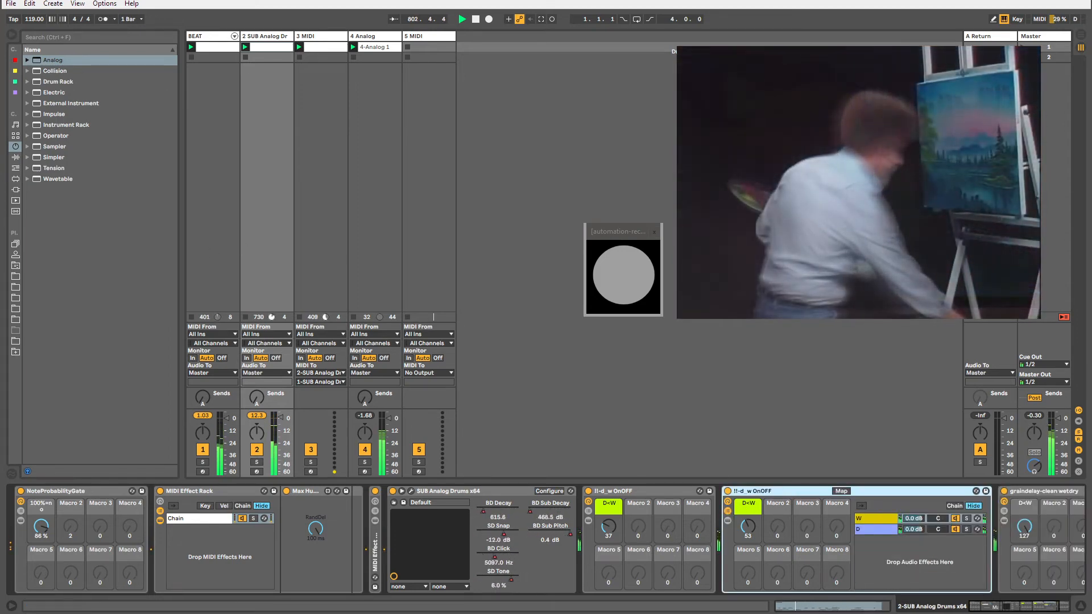
{"action": "left_click_drag", "start_coordinate": [999, 606], "coordinate": [1013, 606]}
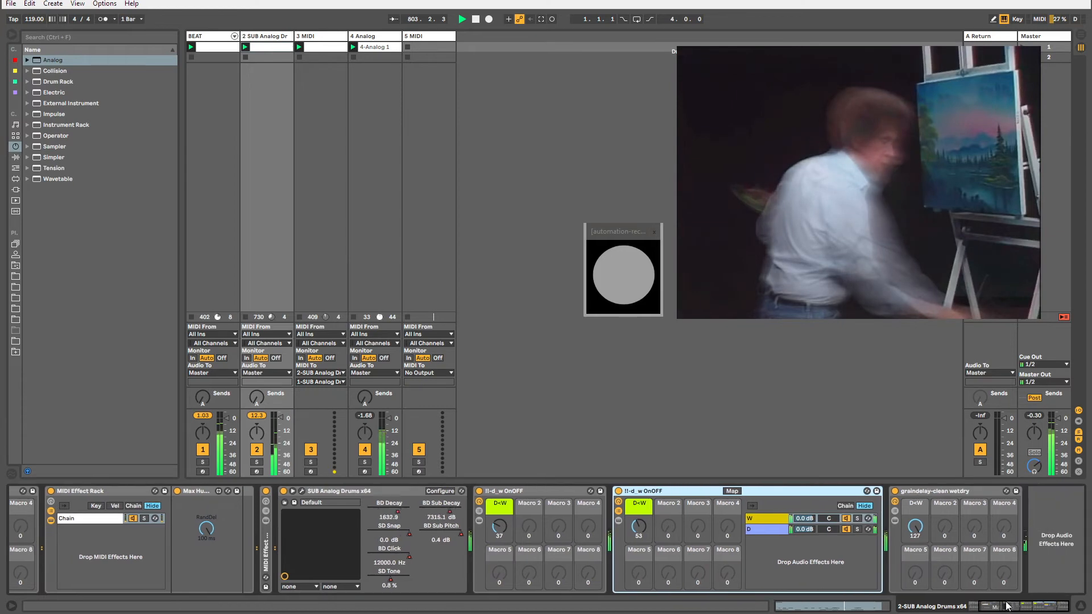
{"action": "left_click", "coordinate": [763, 518]}
{"action": "left_click", "coordinate": [479, 511]}
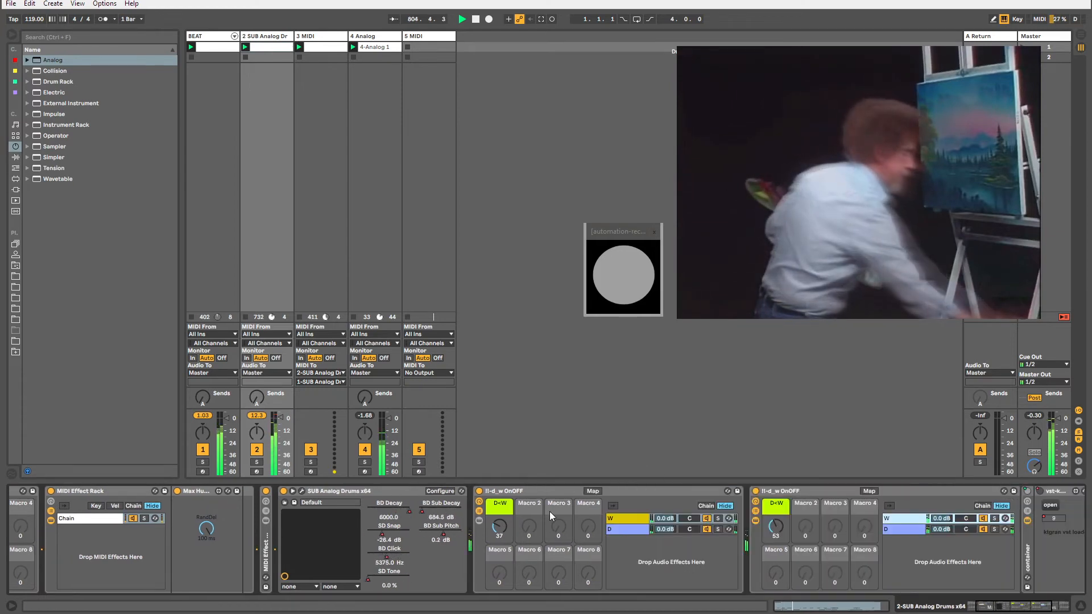
{"action": "left_click", "coordinate": [622, 520]}
{"action": "double_click", "coordinate": [517, 490]}
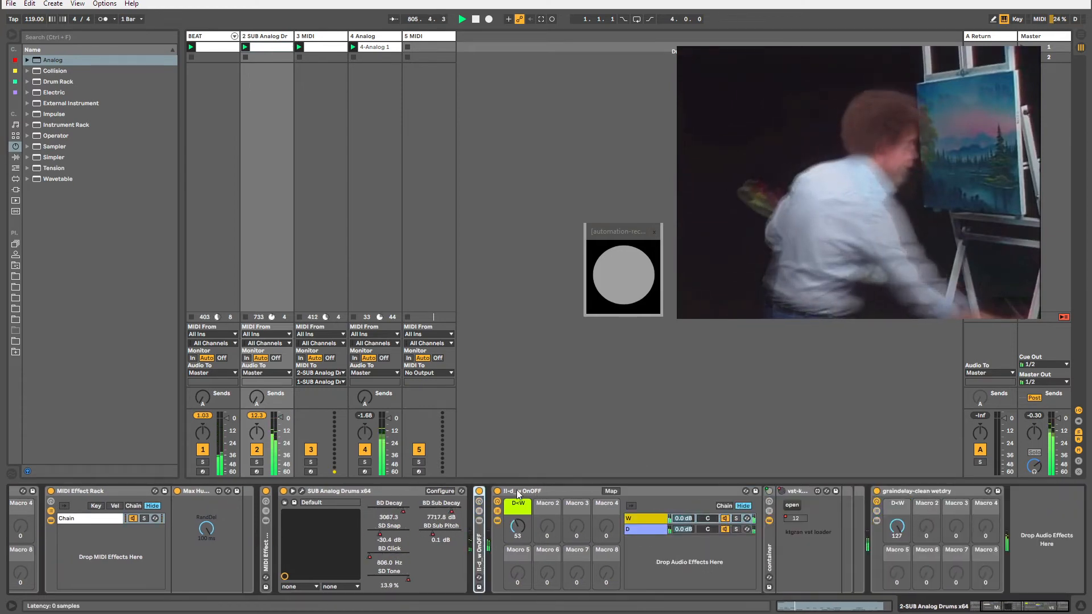
{"action": "double_click", "coordinate": [520, 489]}
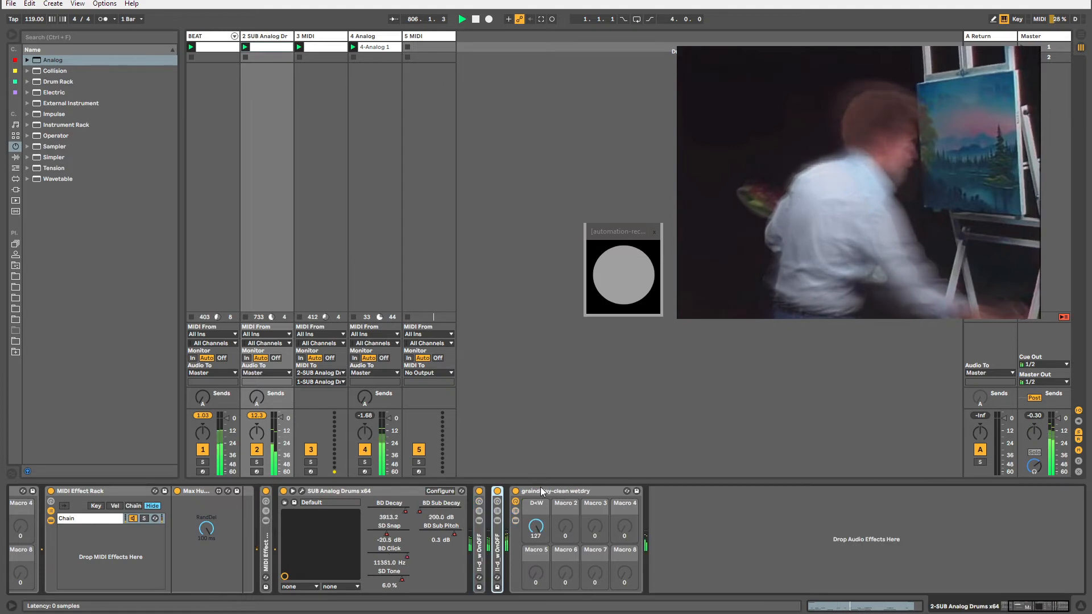
Insert a Looper before the graindelay-clean wetdry rack, record a two-bar loop and start its playback.
{"action": "left_click", "coordinate": [22, 159]}
{"action": "left_click", "coordinate": [28, 71]}
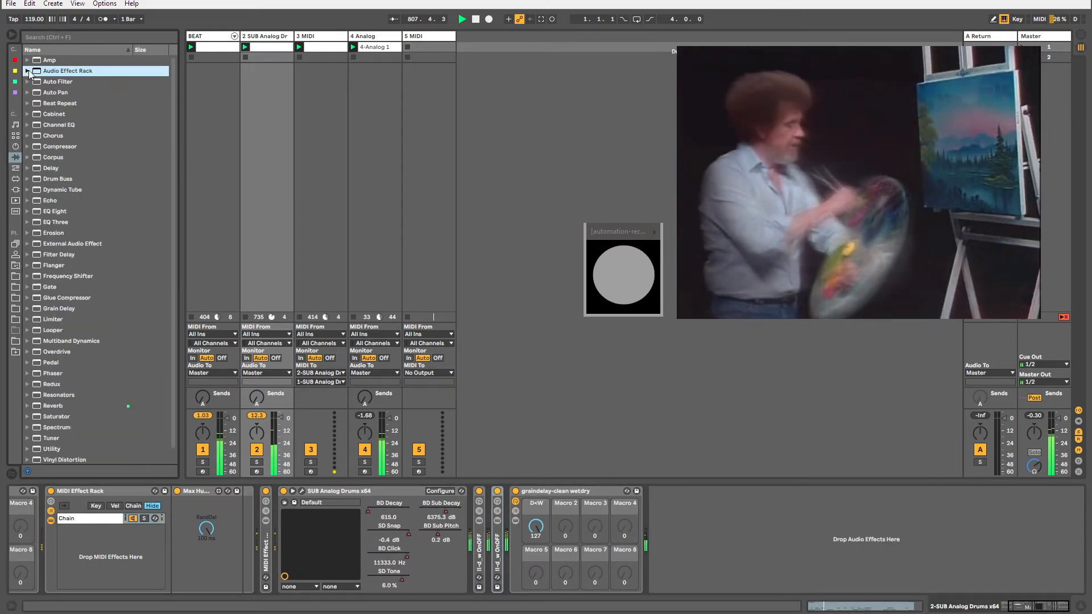
{"action": "left_click_drag", "start_coordinate": [54, 330], "coordinate": [503, 496]}
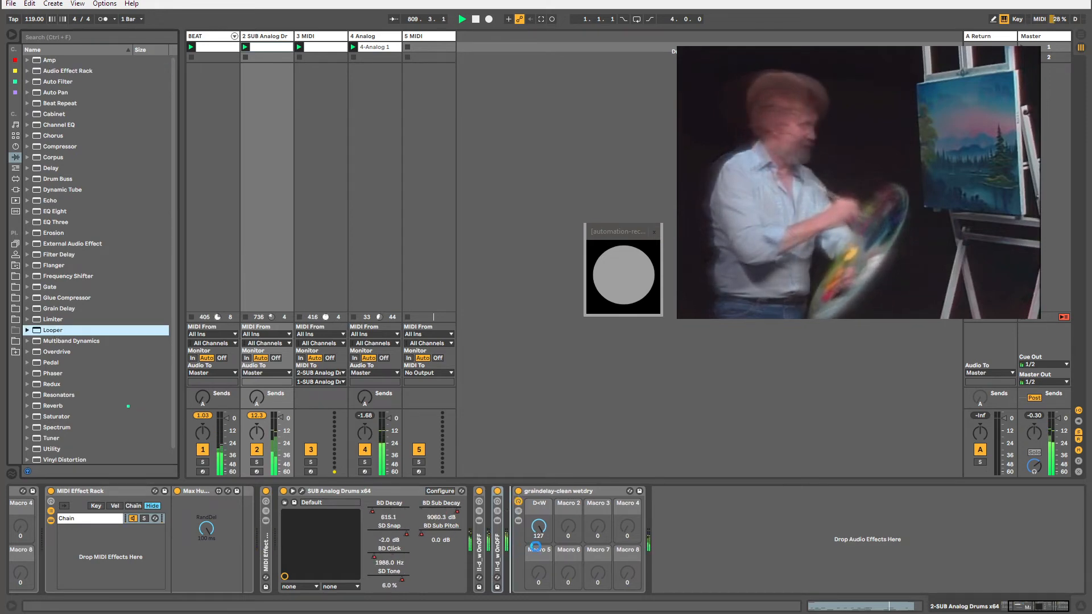
{"action": "left_click_drag", "start_coordinate": [534, 545], "coordinate": [527, 554]}
{"action": "left_click", "coordinate": [527, 562]}
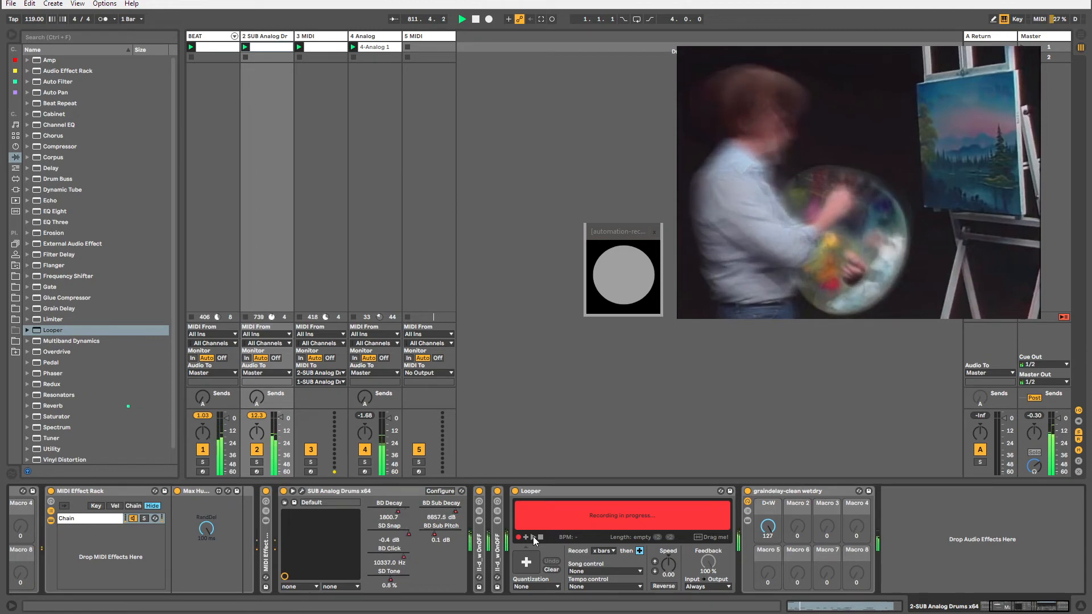
{"action": "left_click", "coordinate": [534, 537]}
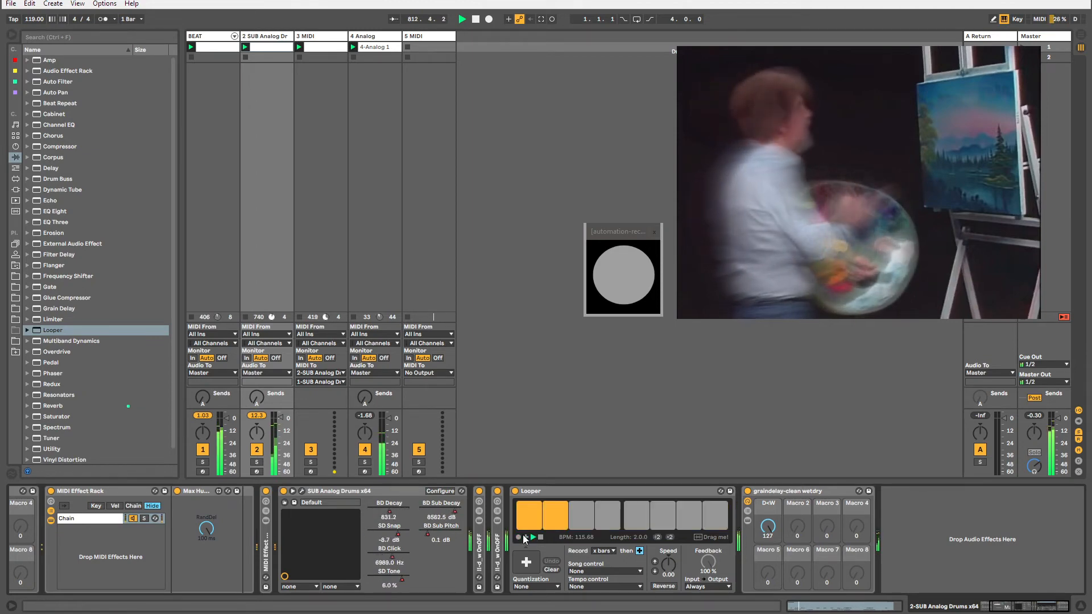
Turn off the devices ahead of the Looper on the SUB Analog Drums track and fold the MIDI effect racks.
{"action": "left_click", "coordinate": [1005, 610]}
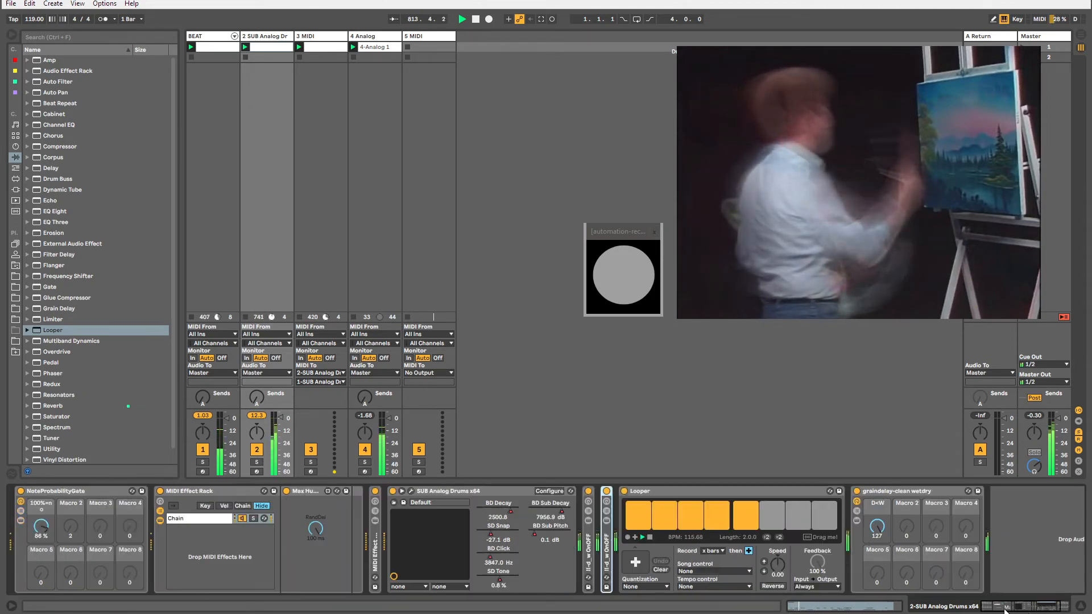
{"action": "left_click", "coordinate": [589, 492]}
{"action": "left_click", "coordinate": [394, 491]}
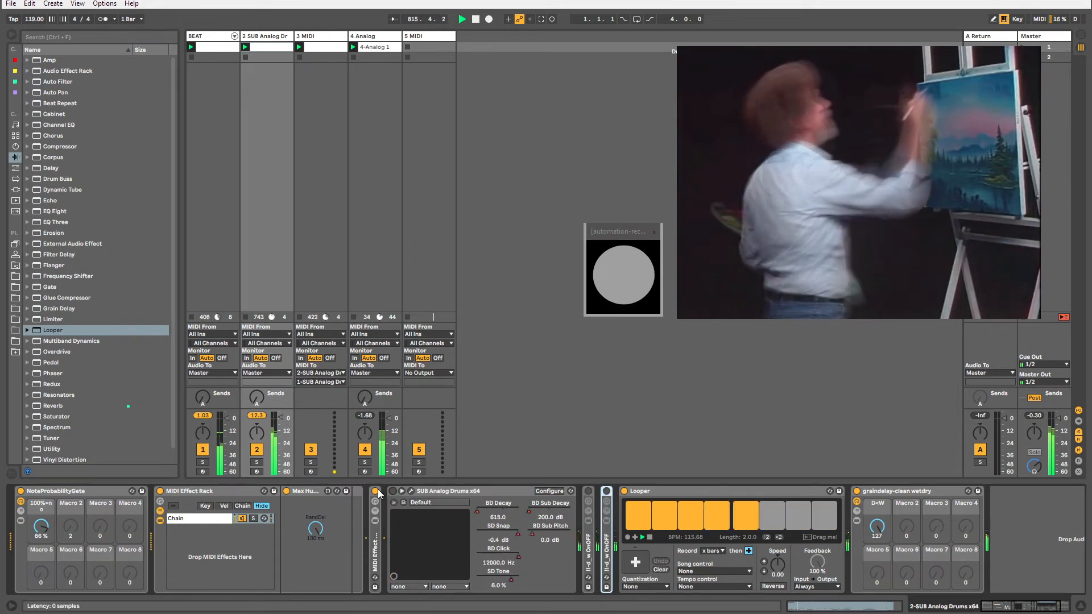
{"action": "double_click", "coordinate": [166, 490]}
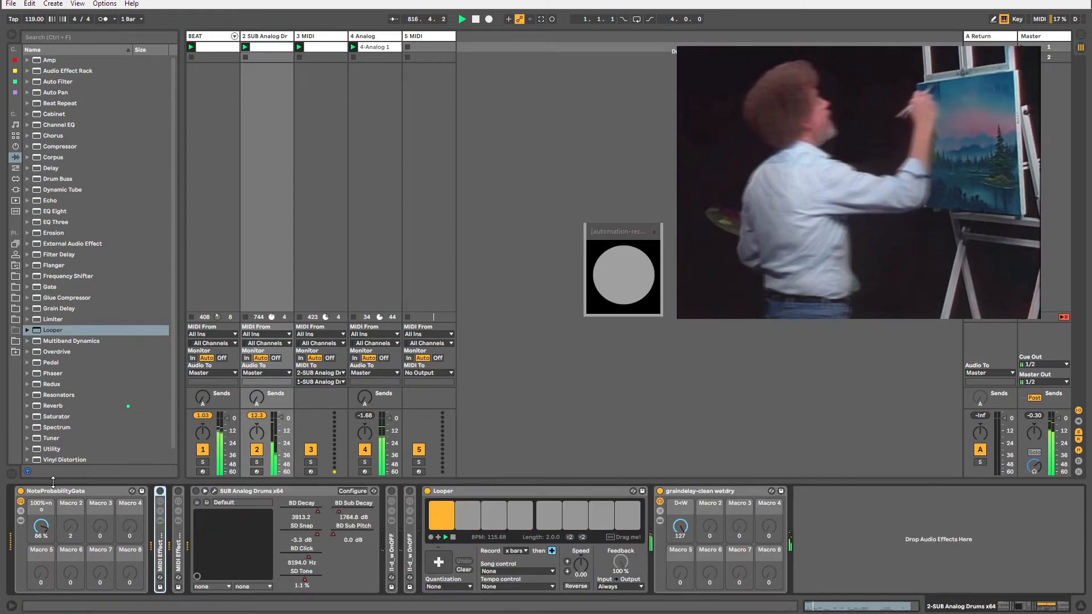
{"action": "double_click", "coordinate": [51, 490]}
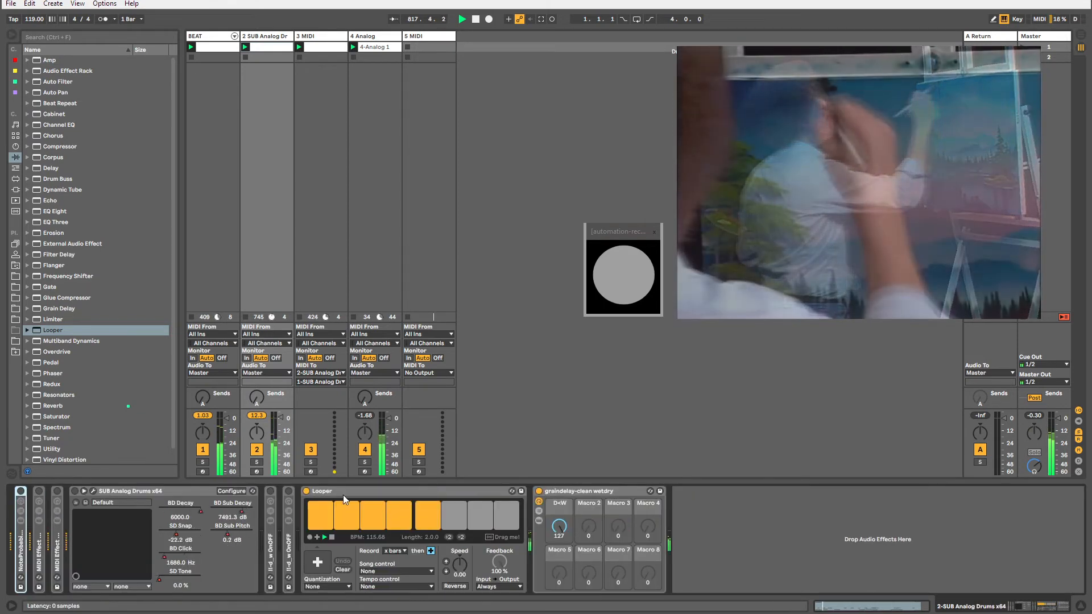
Reset the D<W macro of the graindelay-clean wetdry rack to 0.
{"action": "left_click", "coordinate": [579, 492]}
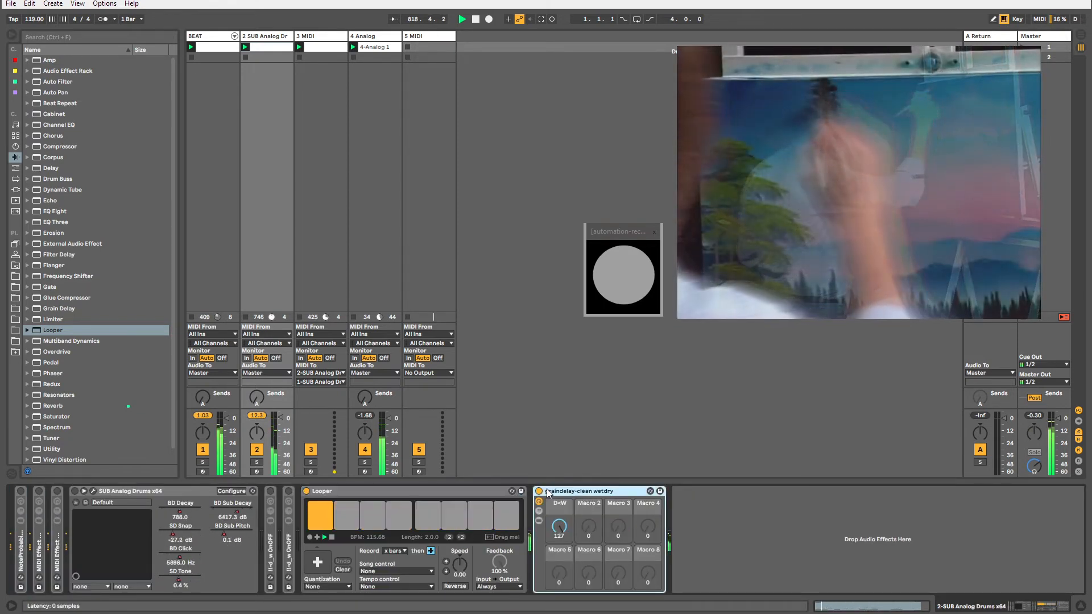
{"action": "double_click", "coordinate": [559, 529]}
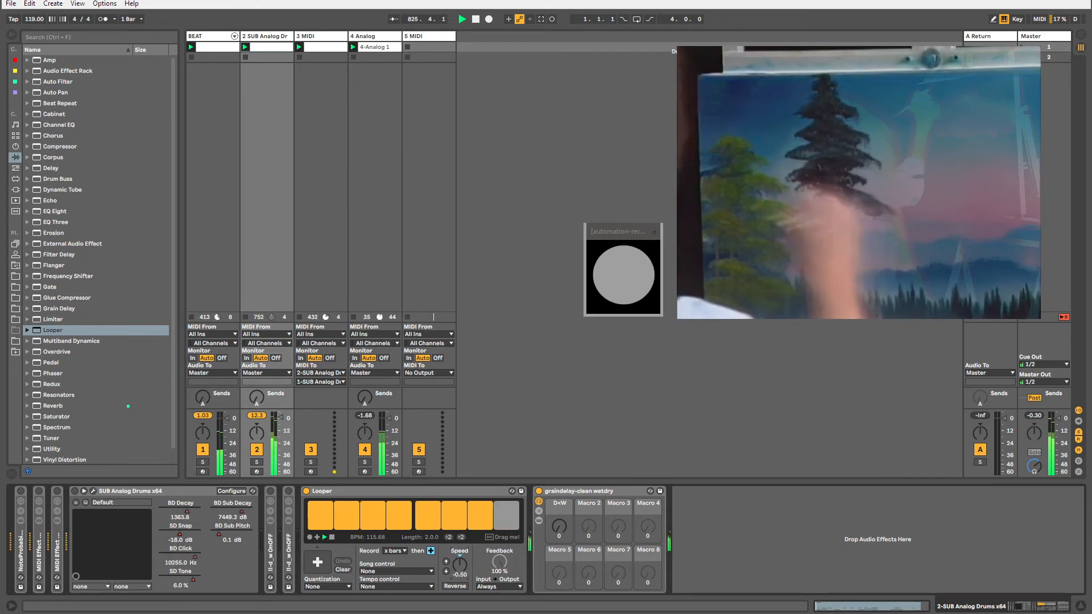
Try the Looper's reversed playback at different speeds, leaving reverse off and the speed at -16.0.
{"action": "left_click", "coordinate": [456, 586]}
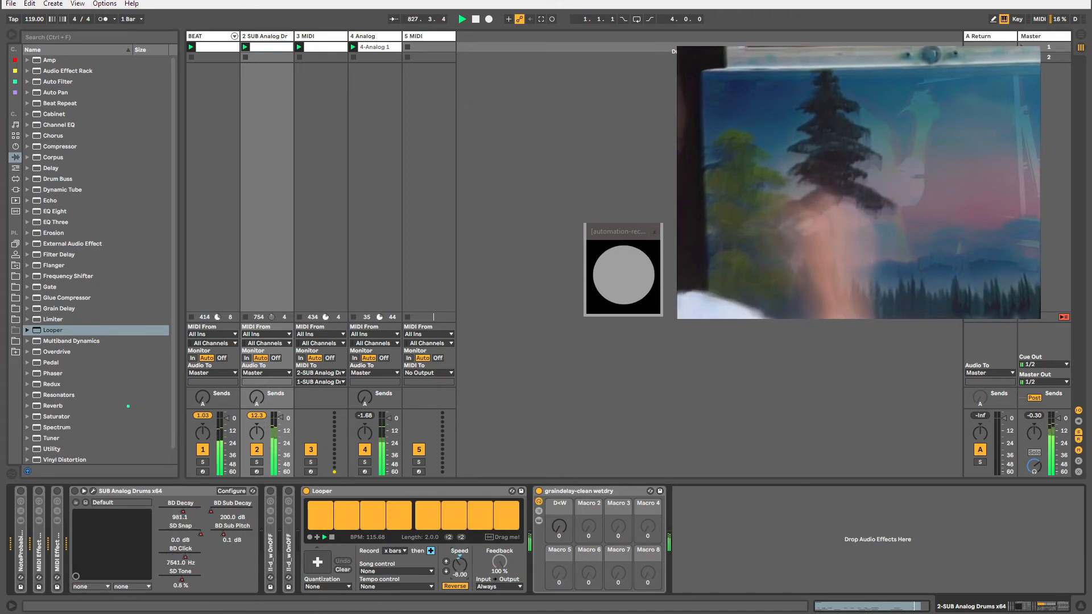
{"action": "left_click", "coordinate": [455, 586]}
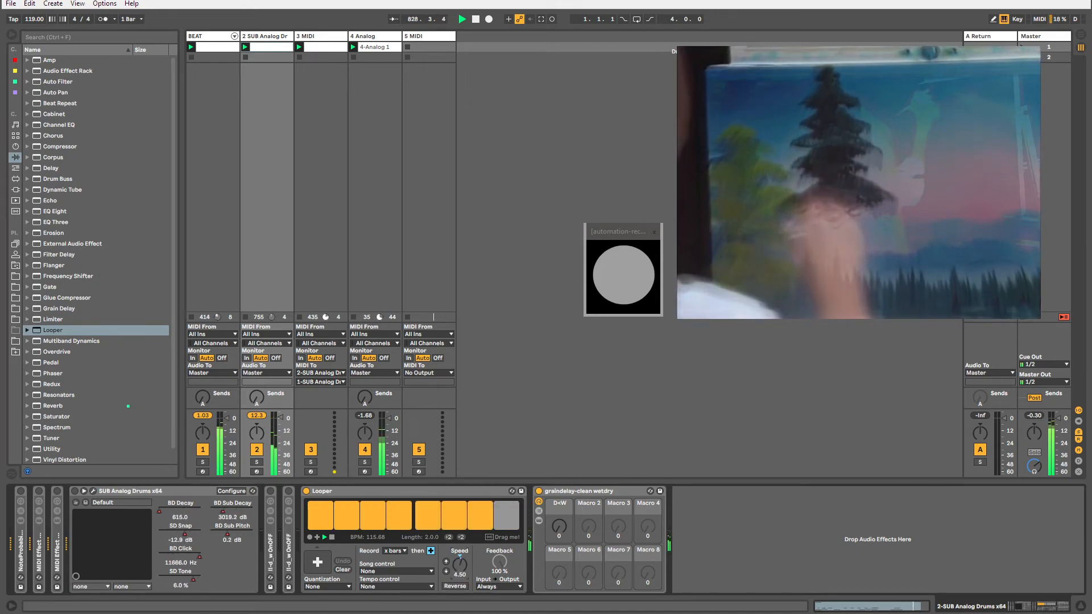
{"action": "left_click_drag", "start_coordinate": [460, 564], "coordinate": [460, 608]}
{"action": "left_click", "coordinate": [455, 586]}
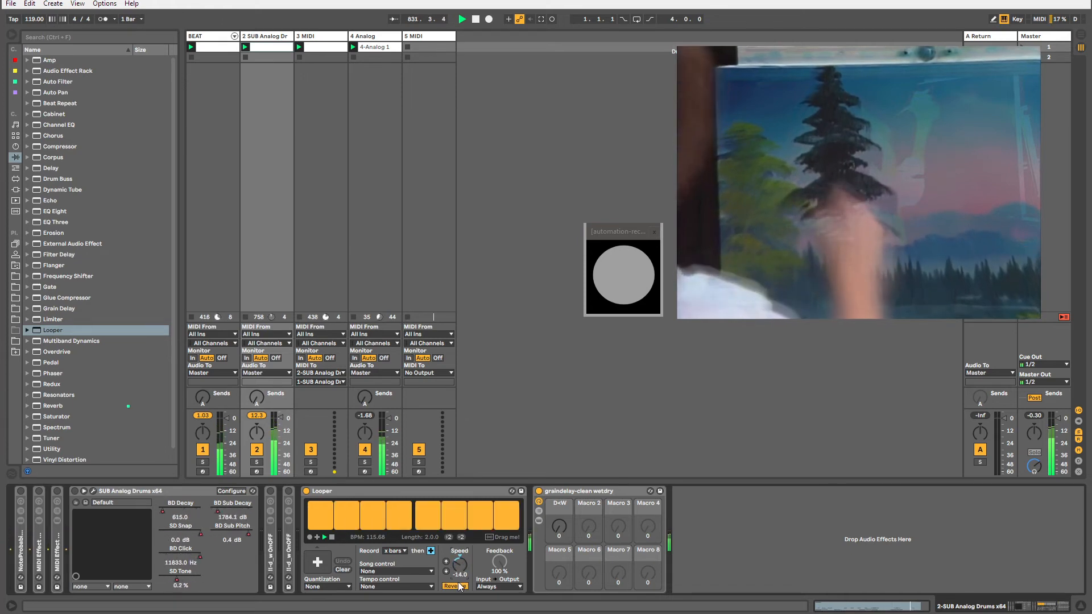
{"action": "left_click_drag", "start_coordinate": [460, 564], "coordinate": [460, 595]}
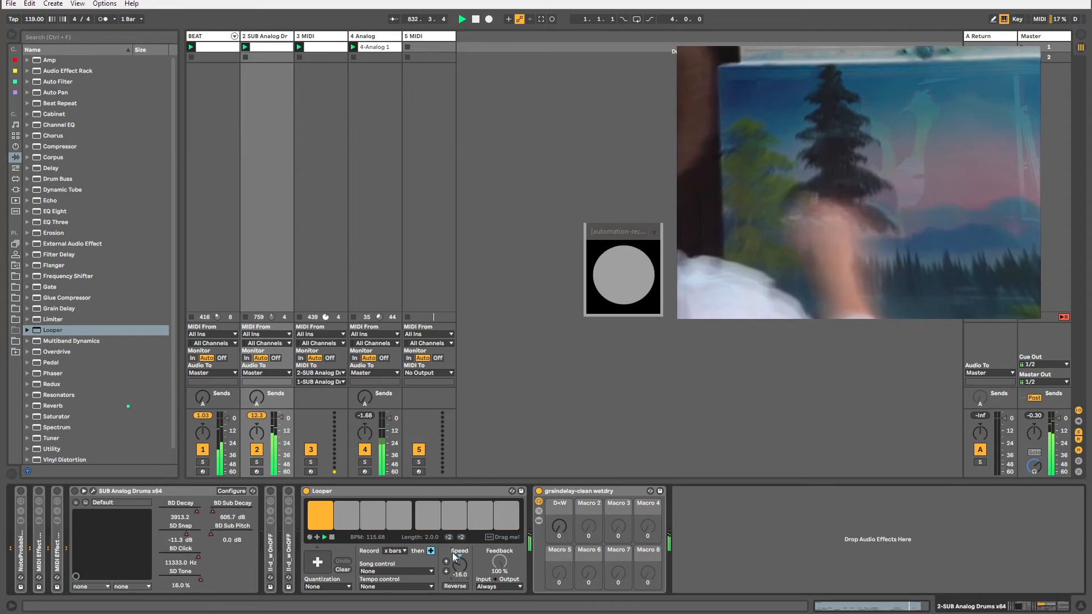
Show the Looper's State envelope in the SUB Analog Drums clip and unlink it, with its loop starting at 1.1.3.
{"action": "left_click", "coordinate": [260, 47]}
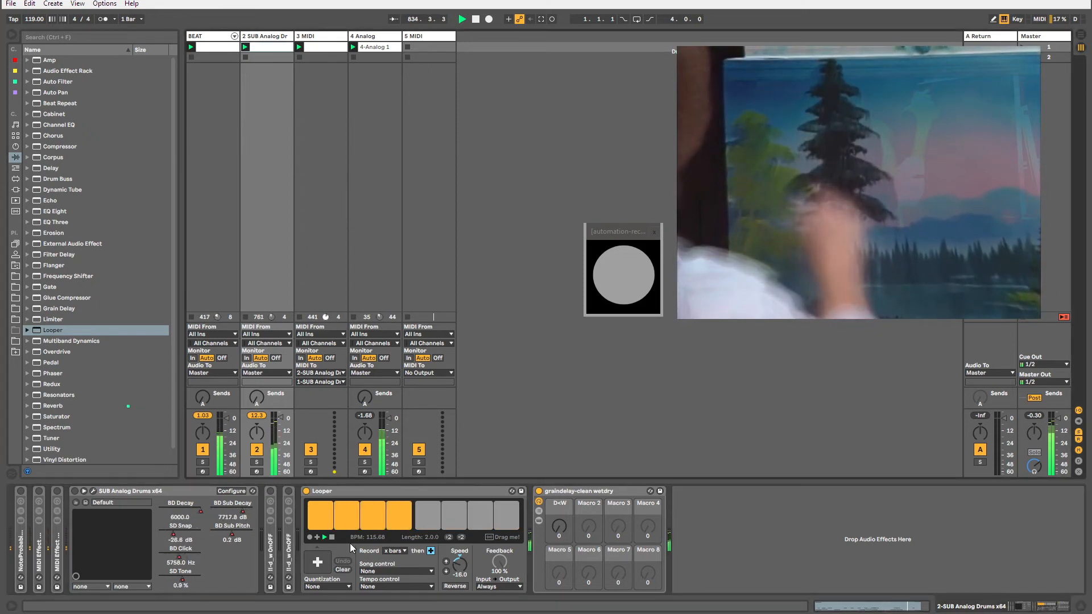
{"action": "right_click", "coordinate": [324, 537]}
{"action": "left_click", "coordinate": [333, 541]}
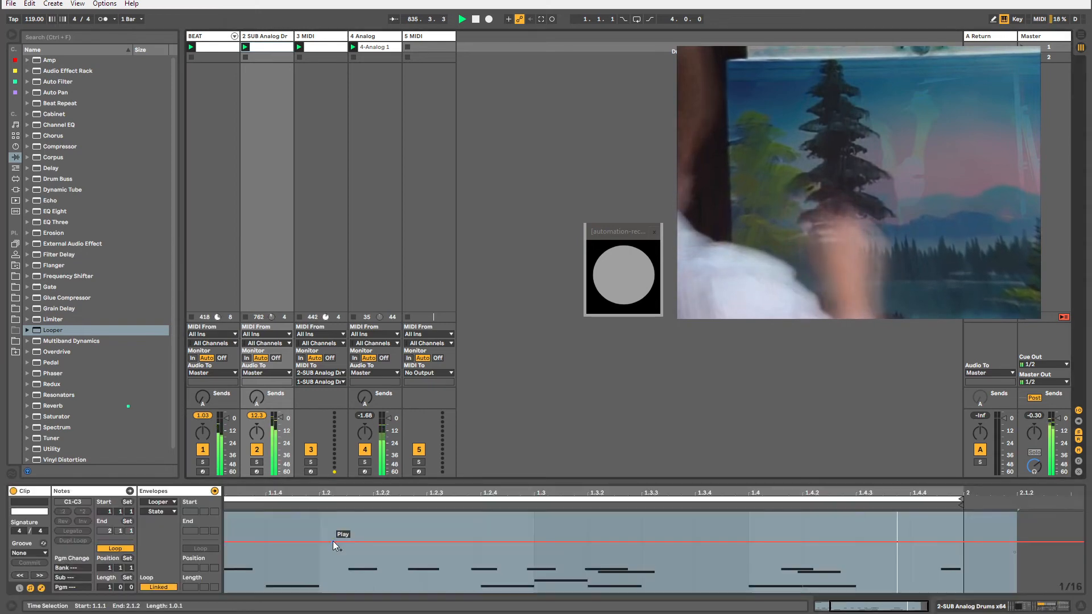
{"action": "left_click", "coordinate": [159, 587]}
{"action": "mouse_move", "coordinate": [225, 501]}
{"action": "left_mouse_down"}
{"action": "mouse_move", "coordinate": [331, 500]}
{"action": "mouse_move", "coordinate": [226, 505]}
{"action": "left_mouse_up"}
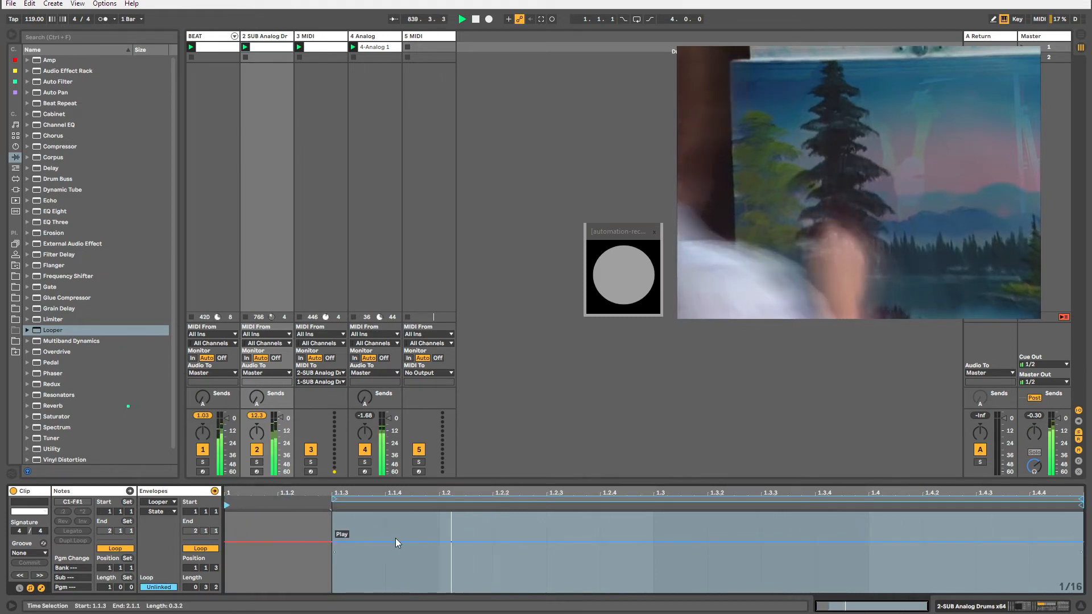
Draw the Looper's State envelope at its lowest value over the first sixteenth note, ahead of the loop.
{"action": "key", "text": "b"}
{"action": "left_click", "coordinate": [245, 575]}
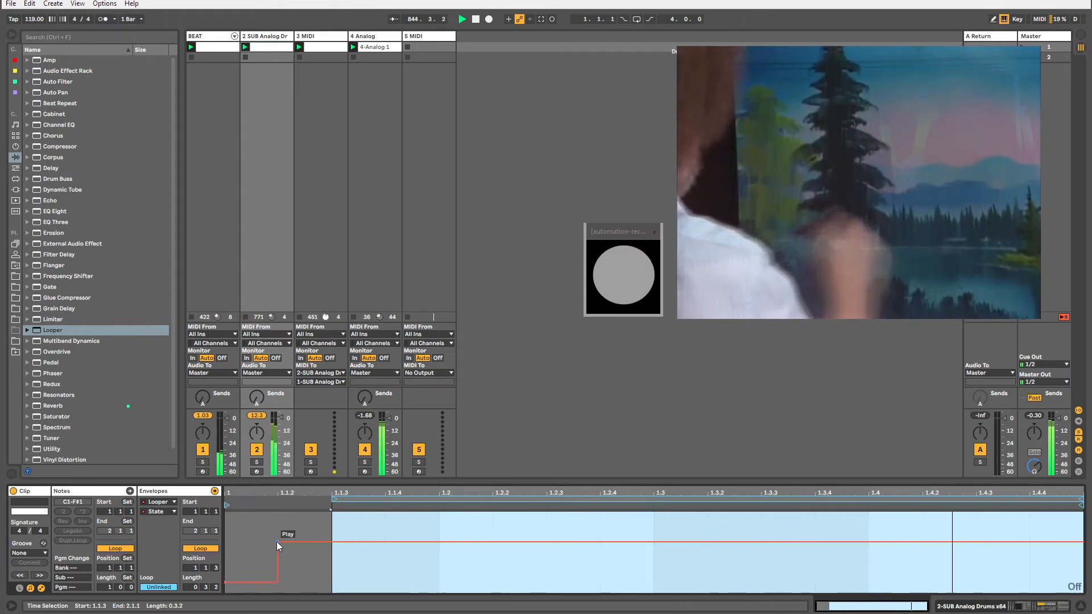
Extend the lowest-value section of the Looper's State envelope to just before the loop start at 1.1.3.
{"action": "left_click_drag", "start_coordinate": [277, 546], "coordinate": [315, 542]}
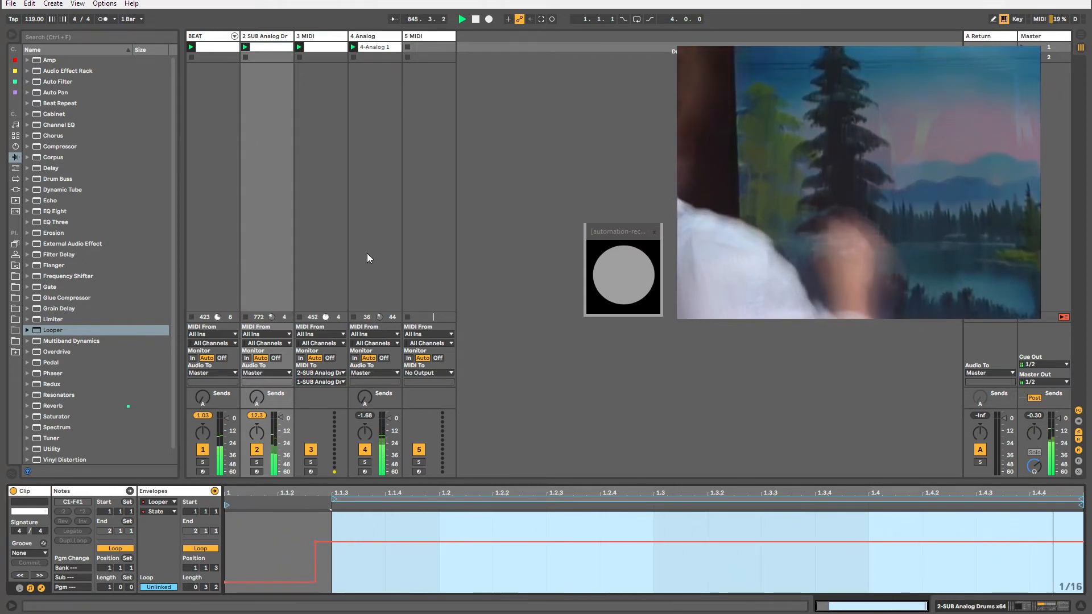
{"action": "left_click", "coordinate": [367, 46]}
{"action": "left_click", "coordinate": [364, 37]}
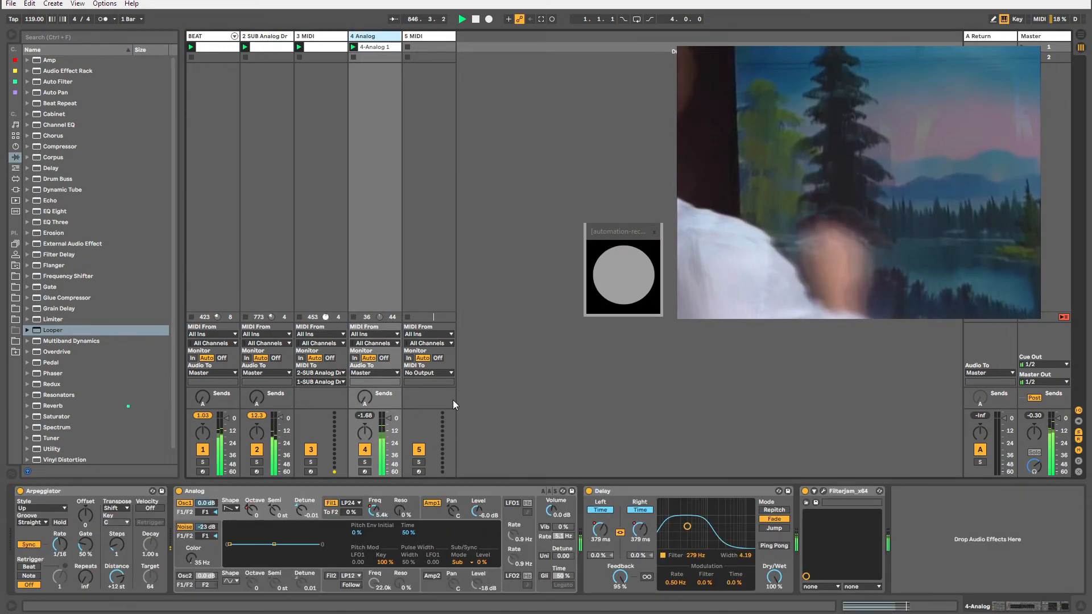
{"action": "left_click", "coordinate": [614, 491]}
{"action": "left_click", "coordinate": [847, 493]}
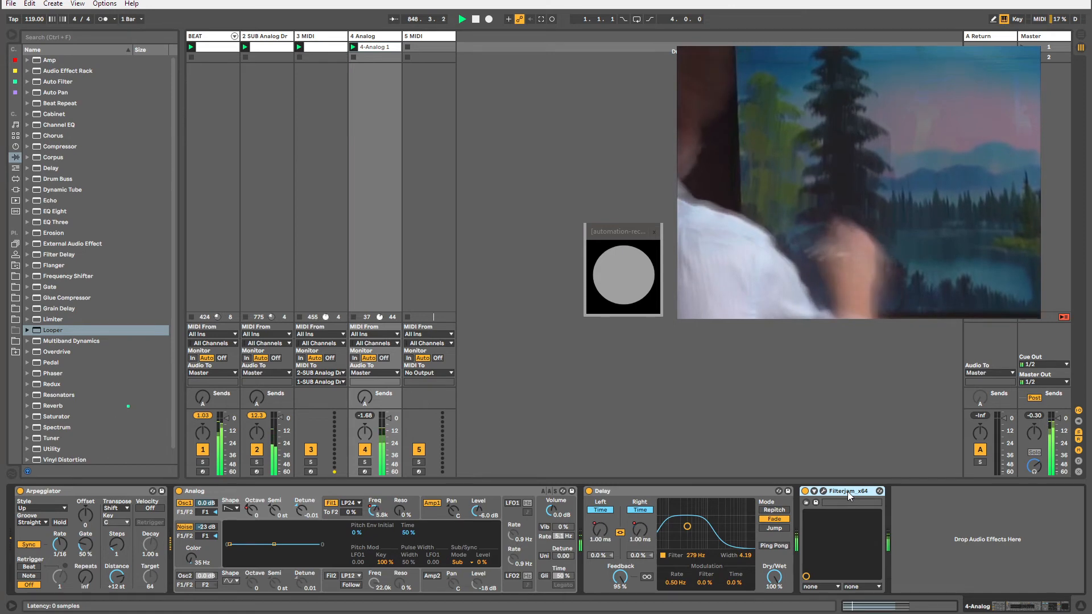
{"action": "left_click", "coordinate": [703, 493]}
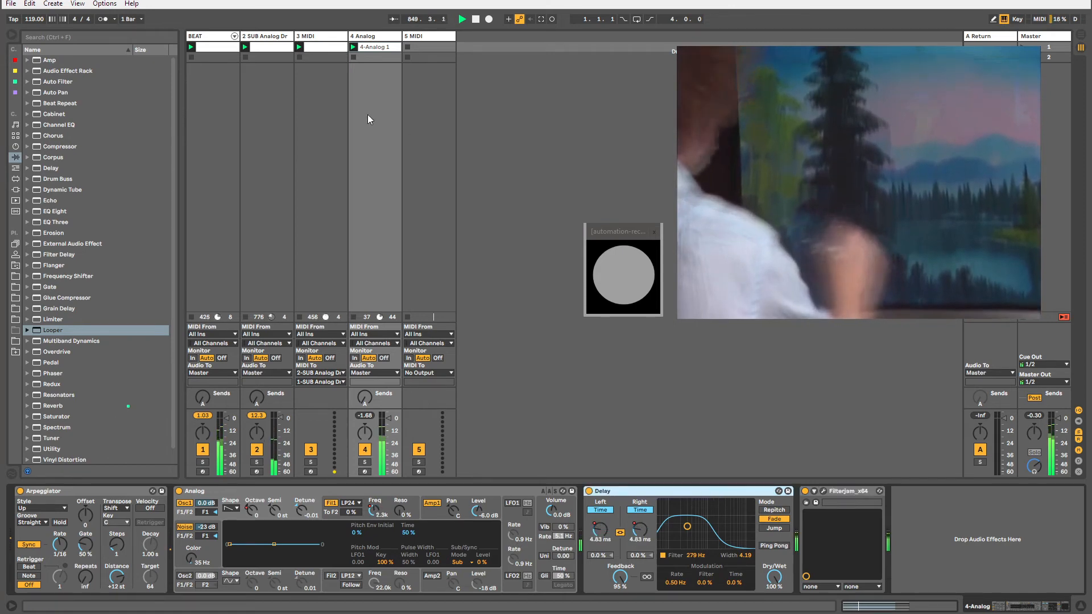
Draw a stepped Looper Speed modulation in the SUB Analog Drums clip: beat one raised, two lowered, three slightly raised, four highest.
{"action": "left_click", "coordinate": [279, 37]}
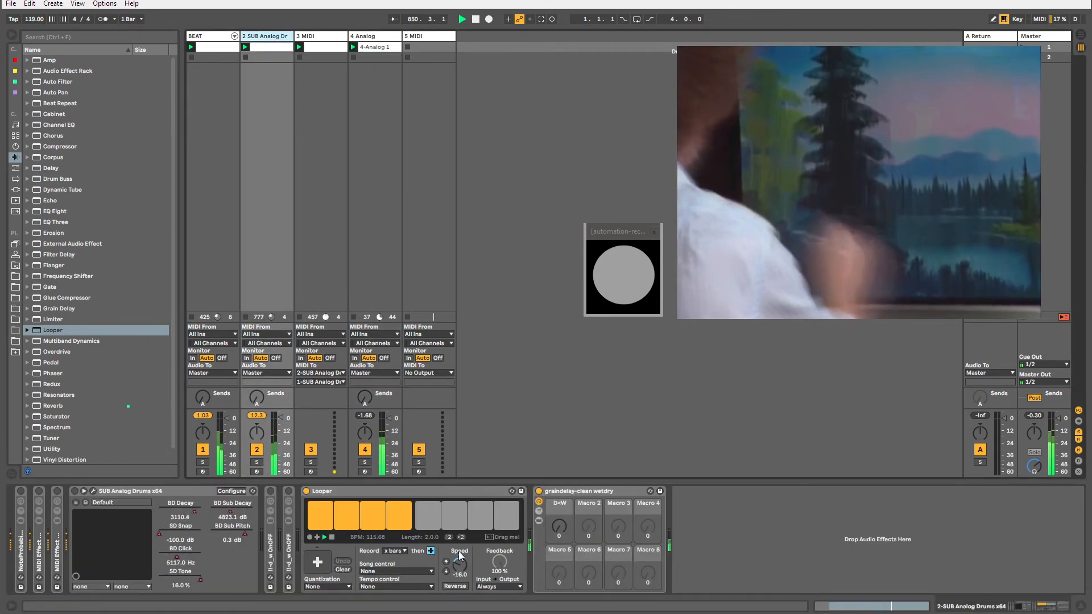
{"action": "left_click_drag", "start_coordinate": [464, 572], "coordinate": [464, 554]}
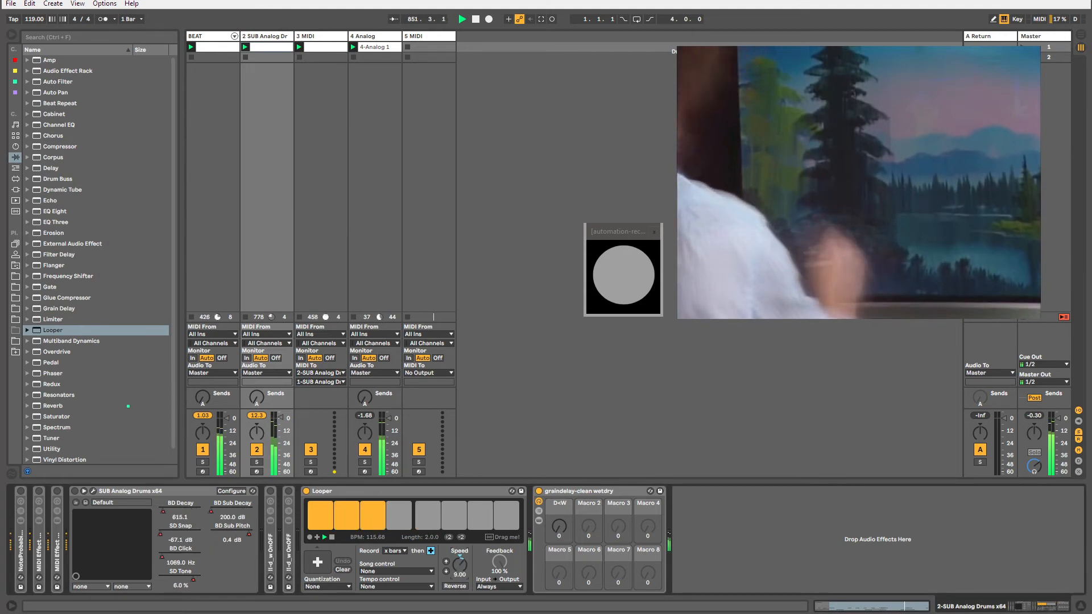
{"action": "right_click", "coordinate": [462, 573]}
{"action": "left_click", "coordinate": [490, 576]}
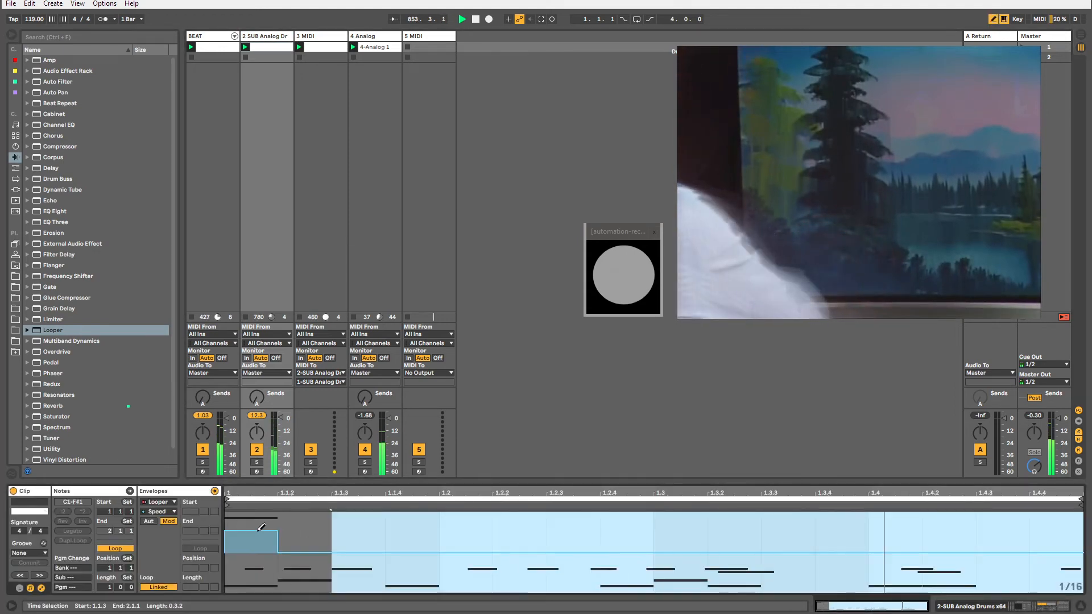
{"action": "left_click", "coordinate": [327, 531]}
{"action": "left_click", "coordinate": [525, 577]}
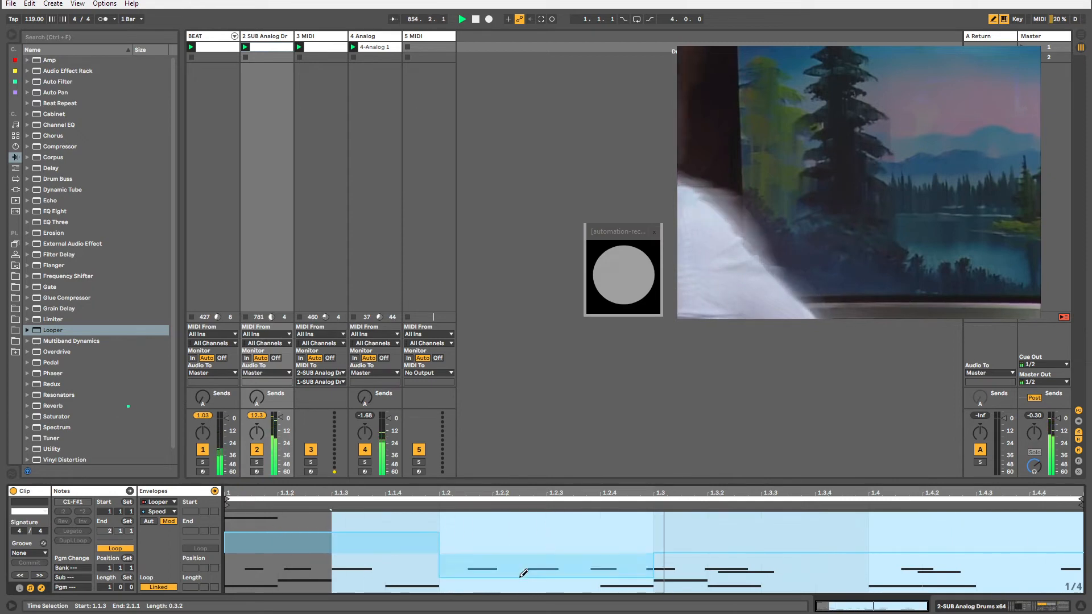
{"action": "left_click", "coordinate": [816, 539]}
{"action": "left_click", "coordinate": [908, 524]}
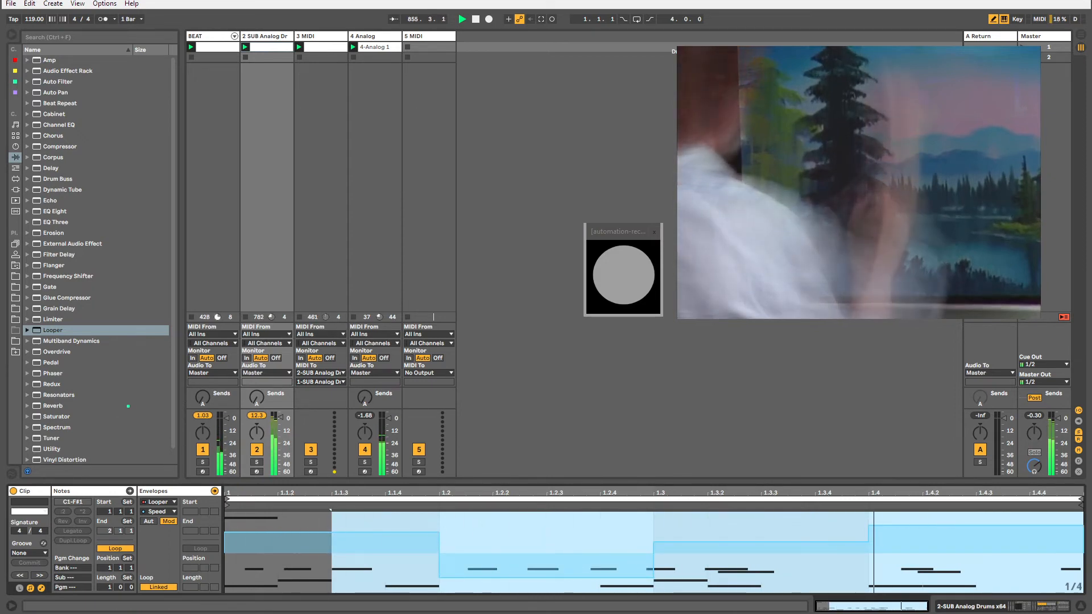
Stop the SUB Analog Drums clip, switch the Looper off and on again, and relaunch the clip.
{"action": "left_click", "coordinate": [246, 58]}
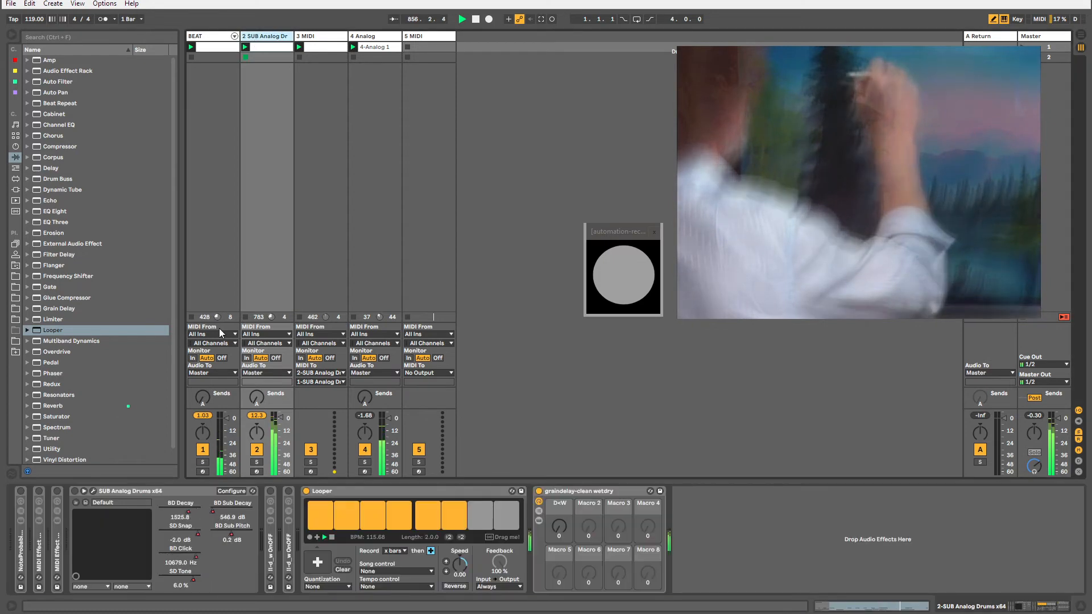
{"action": "left_click", "coordinate": [306, 491]}
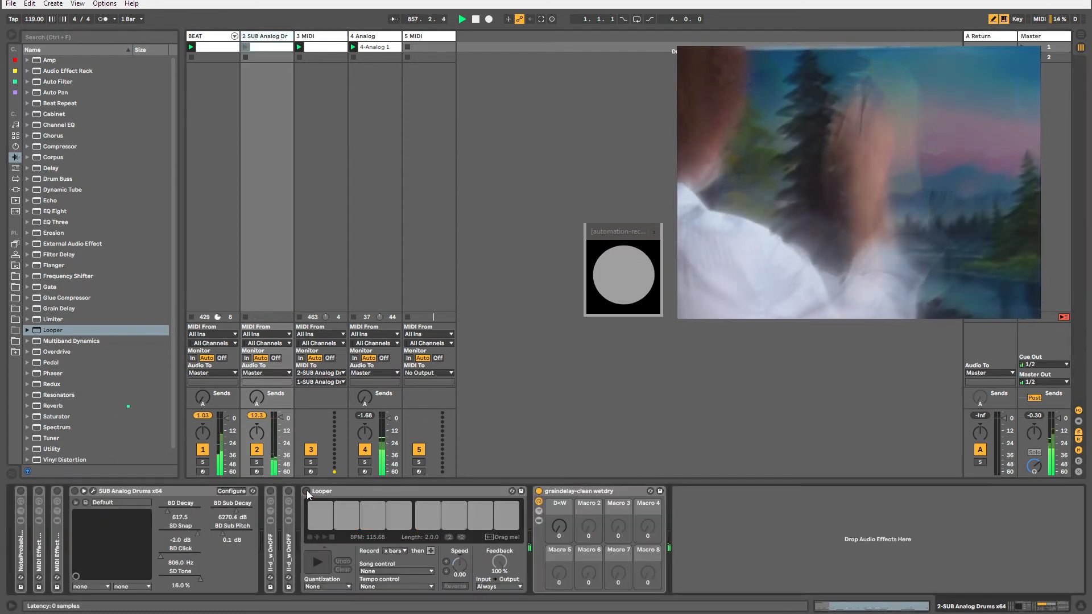
{"action": "left_click", "coordinate": [306, 490]}
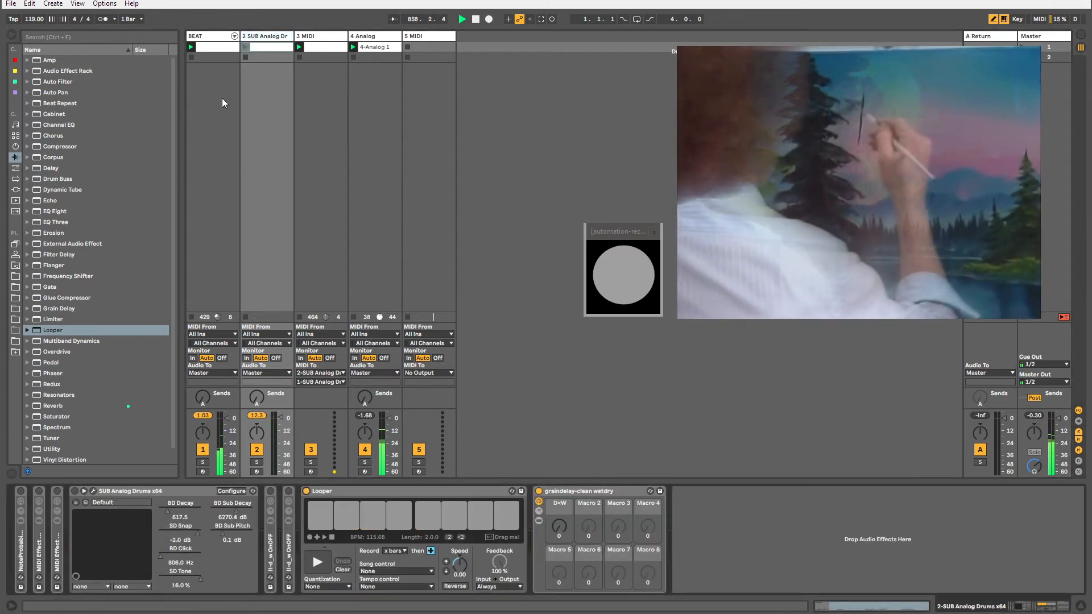
{"action": "left_click", "coordinate": [246, 47]}
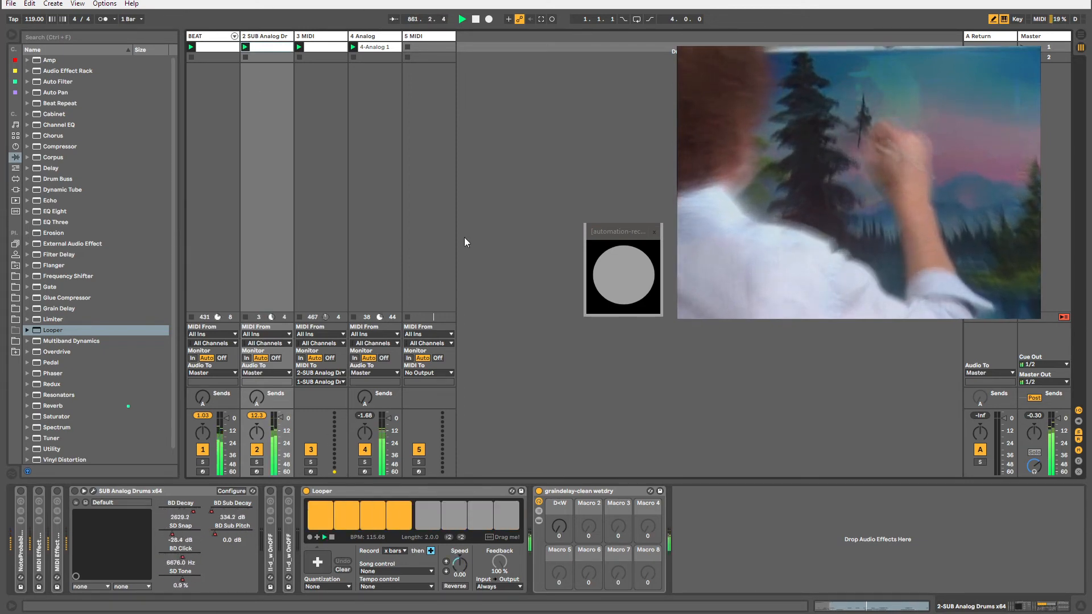
Set the D<W macro of the graindelay-clean wetdry rack to 74.
{"action": "mouse_move", "coordinate": [557, 520]}
{"action": "left_mouse_down"}
{"action": "mouse_move", "coordinate": [558, 489]}
{"action": "mouse_move", "coordinate": [558, 501]}
{"action": "left_mouse_up"}
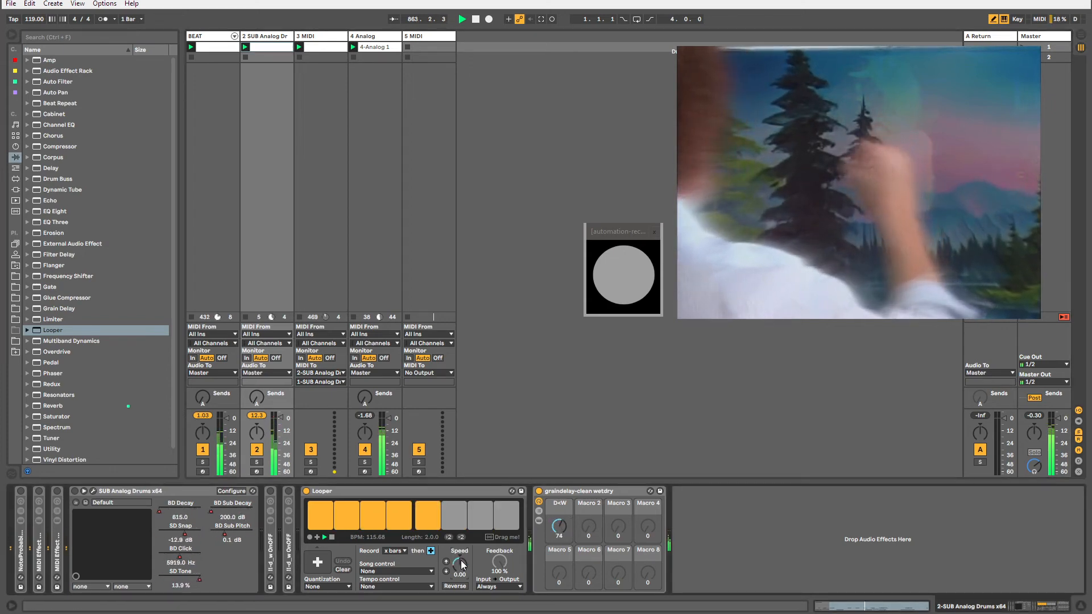
Draw the Looper's Reverse envelope in the SUB Analog Drums clip with reverse on during the second and fourth beats.
{"action": "left_click", "coordinate": [454, 586]}
{"action": "right_click", "coordinate": [453, 586]}
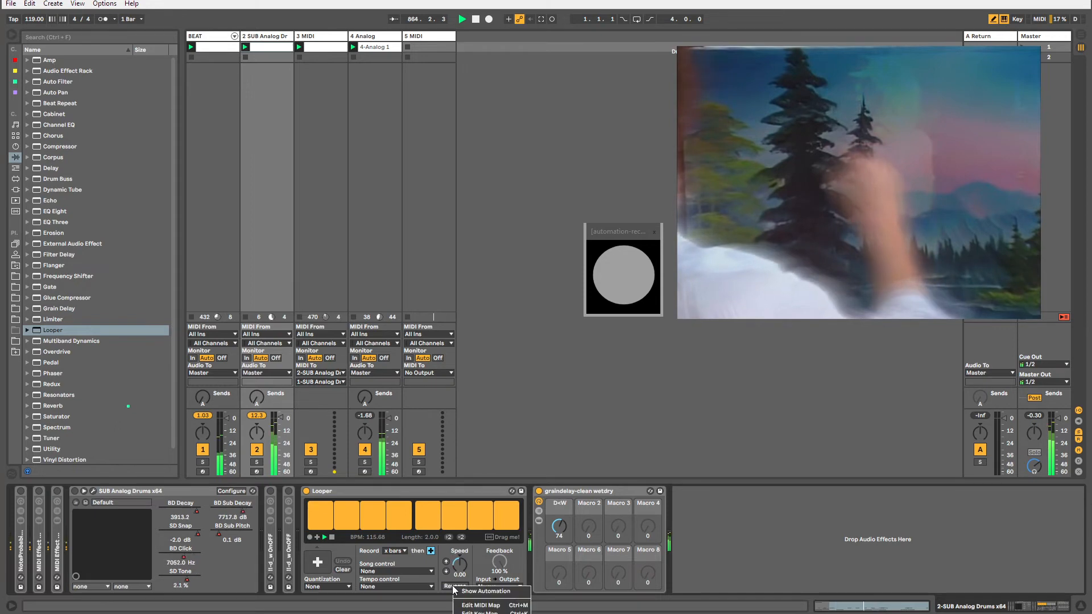
{"action": "left_click", "coordinate": [483, 593]}
{"action": "left_click_drag", "start_coordinate": [450, 548], "coordinate": [440, 527]}
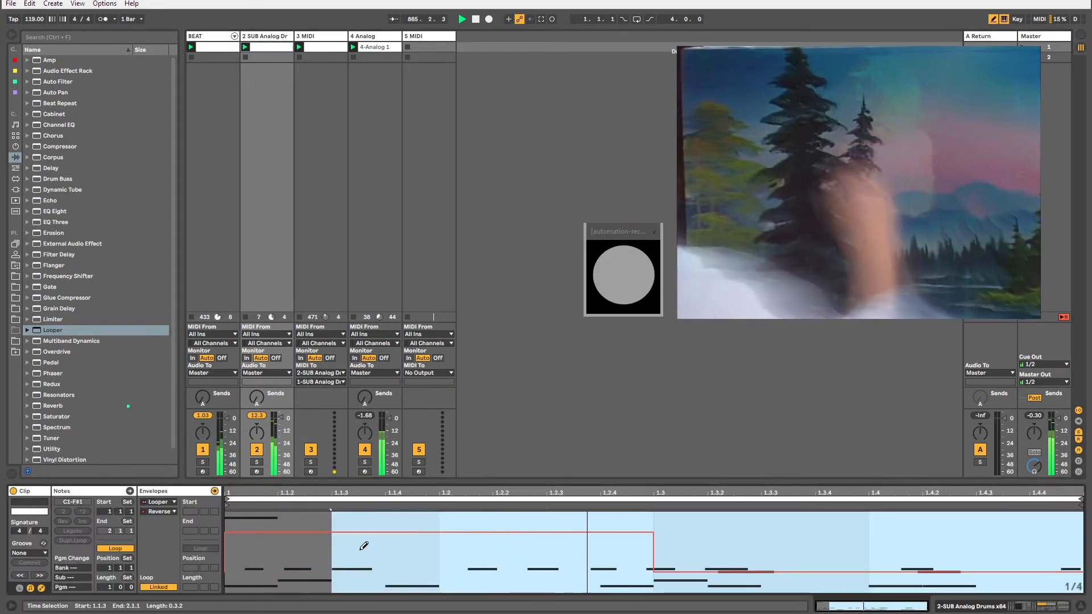
{"action": "left_click_drag", "start_coordinate": [361, 546], "coordinate": [356, 552]}
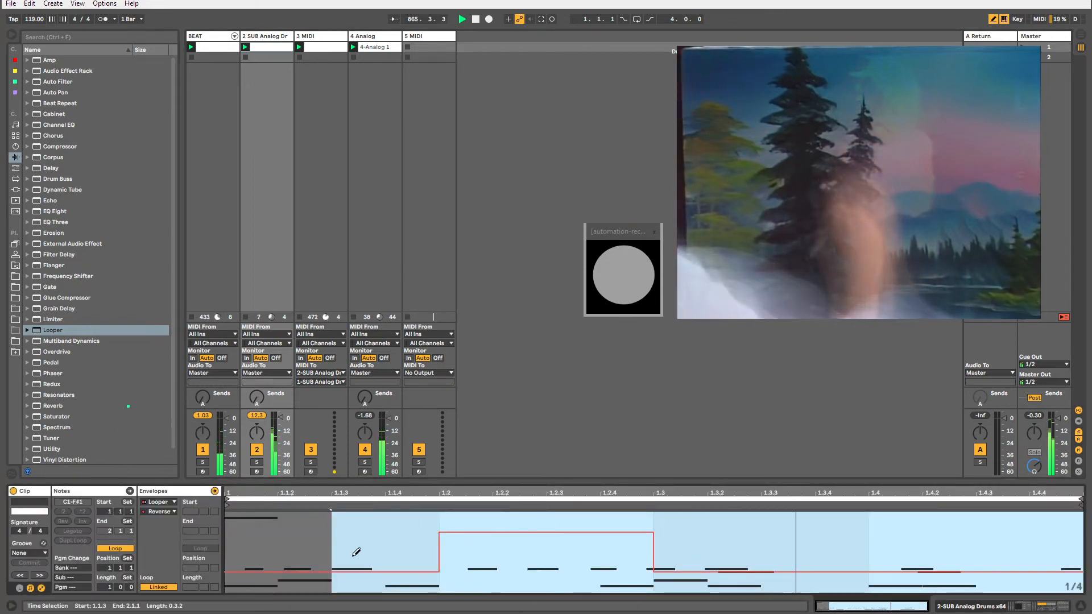
{"action": "left_click", "coordinate": [962, 540]}
Set the Fil1 resonance of the Analog synth on the 4 Analog track to 44 %.
{"action": "left_click", "coordinate": [329, 38]}
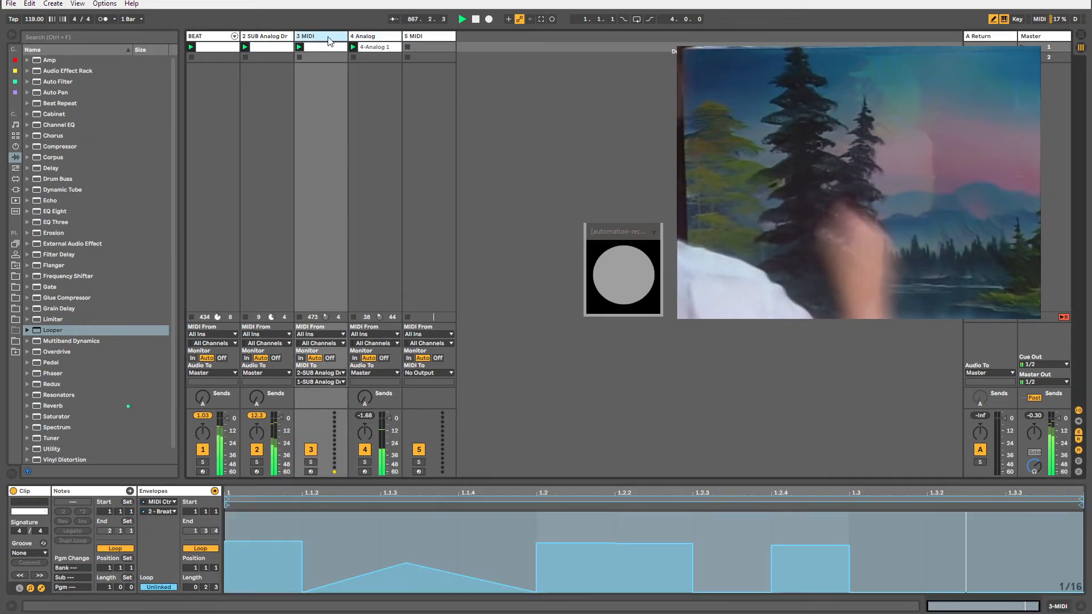
{"action": "double_click", "coordinate": [372, 38]}
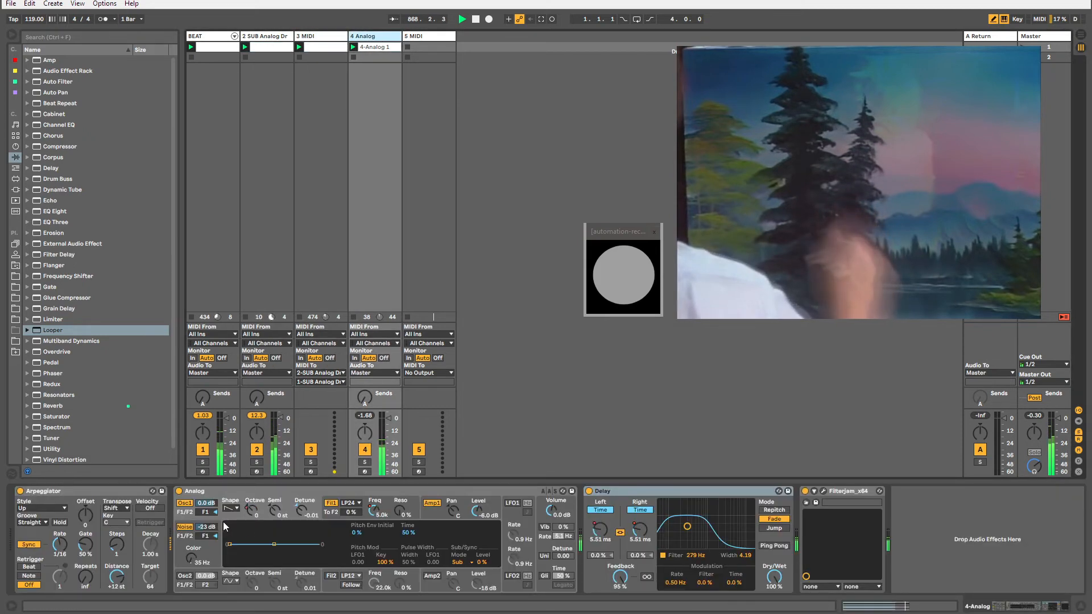
{"action": "left_click_drag", "start_coordinate": [399, 511], "coordinate": [400, 485]}
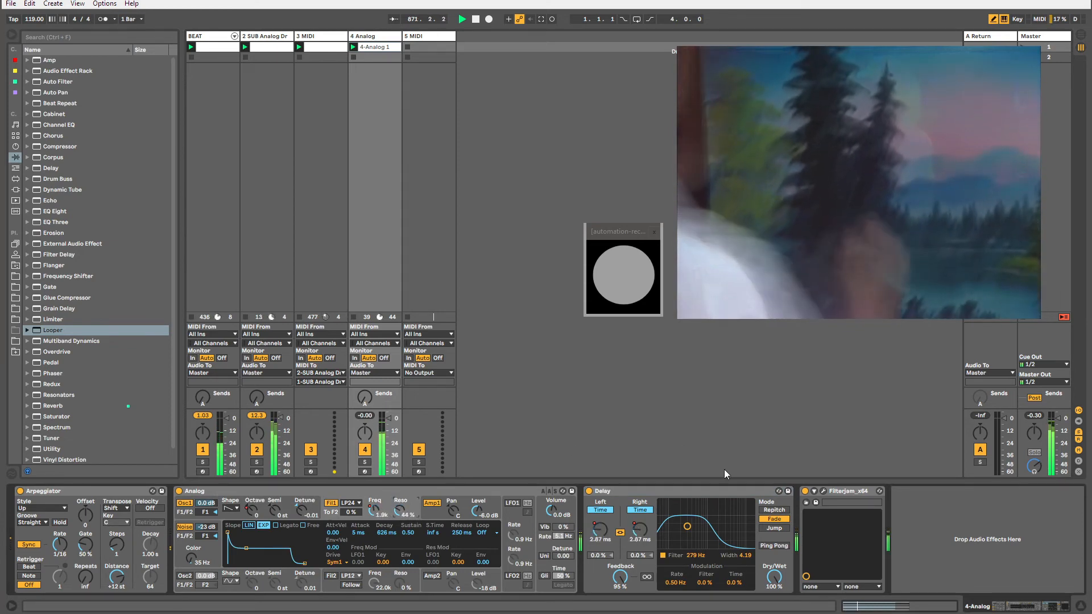
Open the Filterjam plug-in window on the 4 Analog track and randomize its settings repeatedly.
{"action": "left_click", "coordinate": [817, 502]}
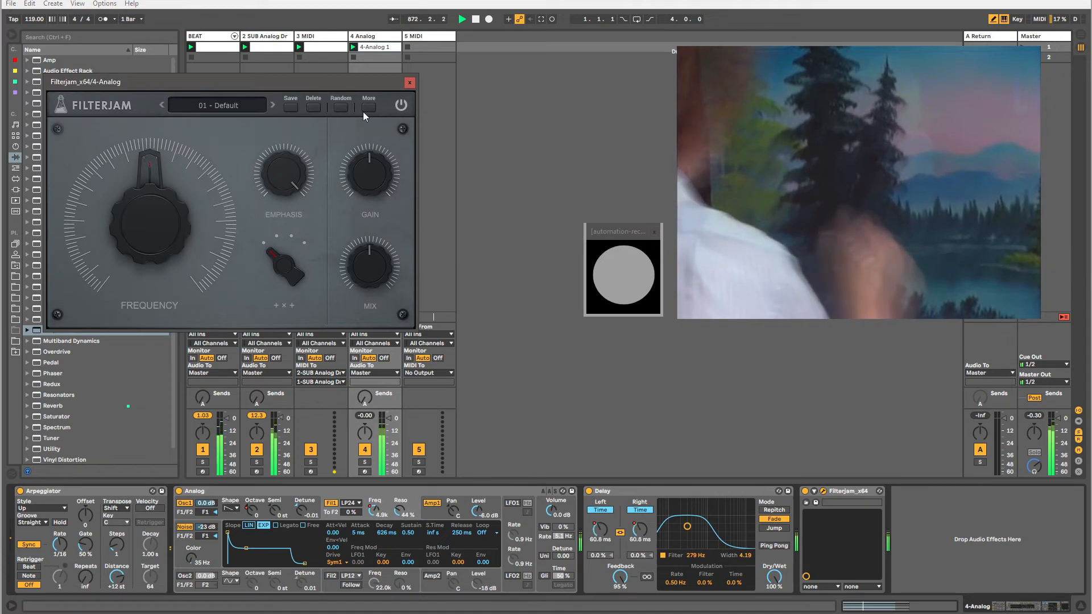
{"action": "left_click", "coordinate": [340, 107]}
{"action": "left_click", "coordinate": [339, 107]}
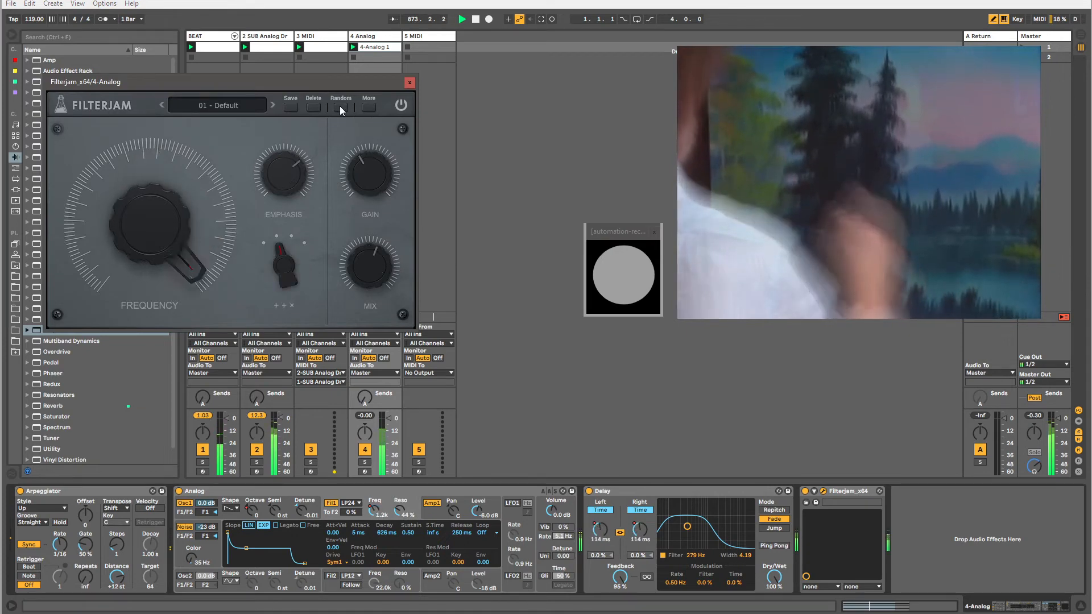
{"action": "left_click", "coordinate": [339, 107]}
{"action": "left_click", "coordinate": [340, 107]}
{"action": "left_click", "coordinate": [340, 107]}
{"action": "left_click", "coordinate": [340, 107]}
{"action": "left_click", "coordinate": [340, 107]}
{"action": "left_click", "coordinate": [340, 107]}
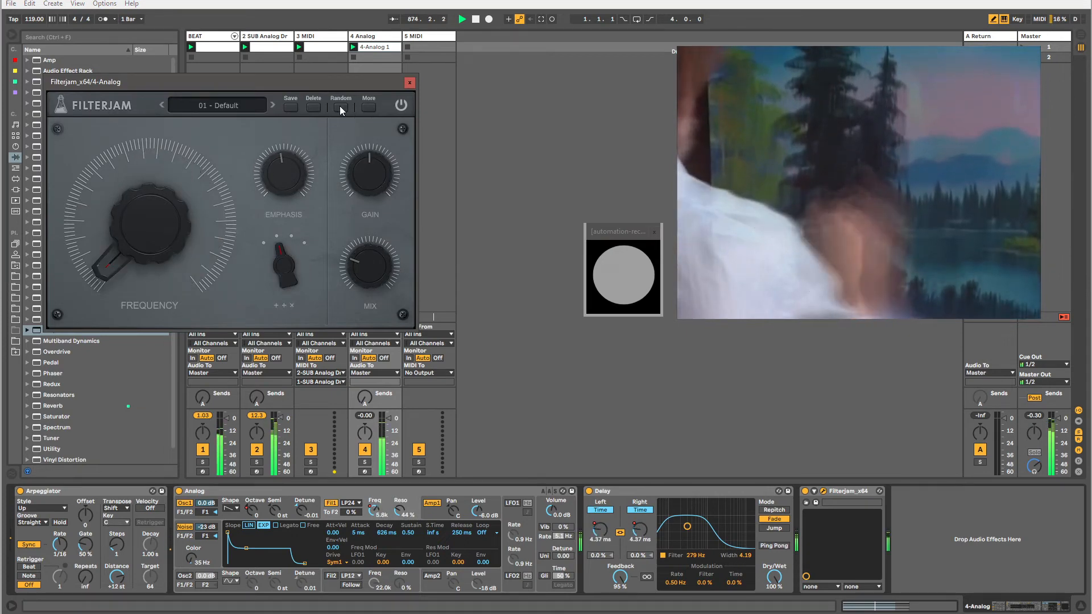
{"action": "left_click", "coordinate": [339, 107]}
{"action": "left_click", "coordinate": [340, 107]}
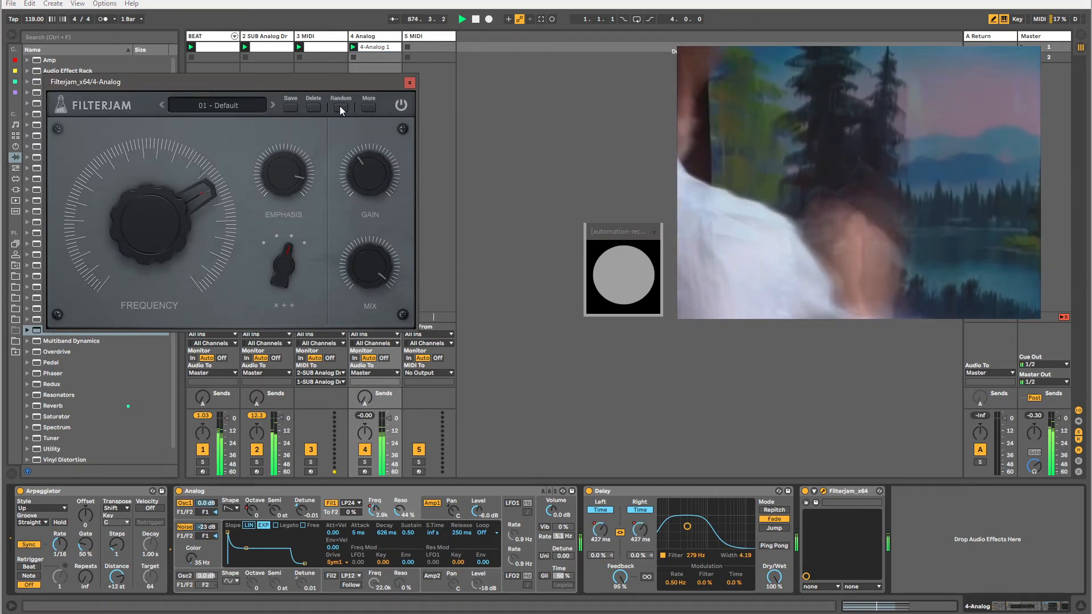
Lock Filterjam's Mix and Gain against randomization, with the gain at about +0.7 dB.
{"action": "right_click", "coordinate": [368, 261]}
{"action": "left_click", "coordinate": [384, 284]}
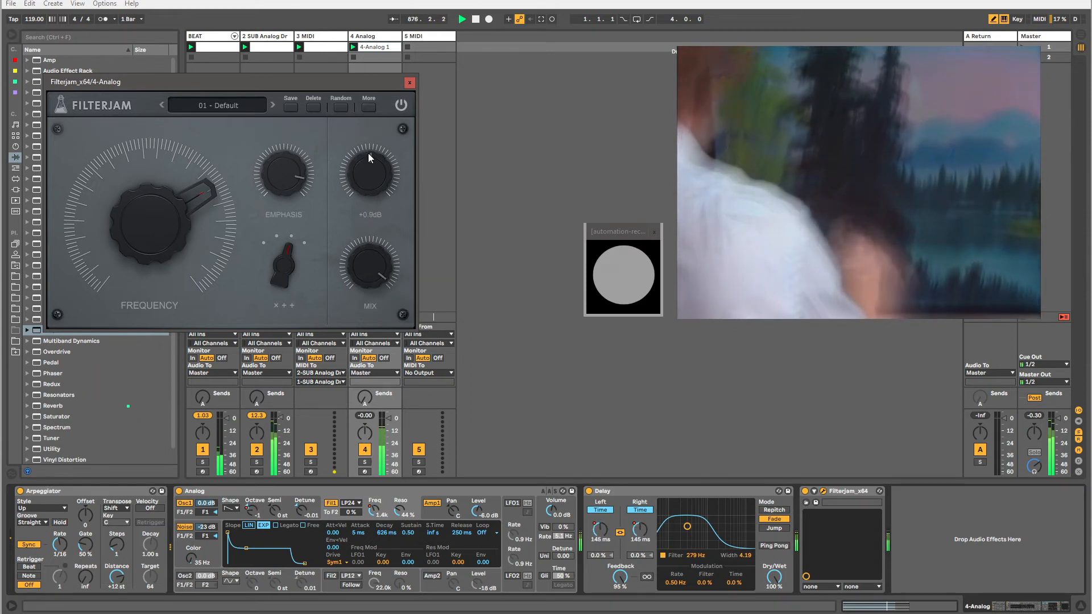
{"action": "right_click", "coordinate": [369, 159]}
{"action": "left_click", "coordinate": [357, 191]}
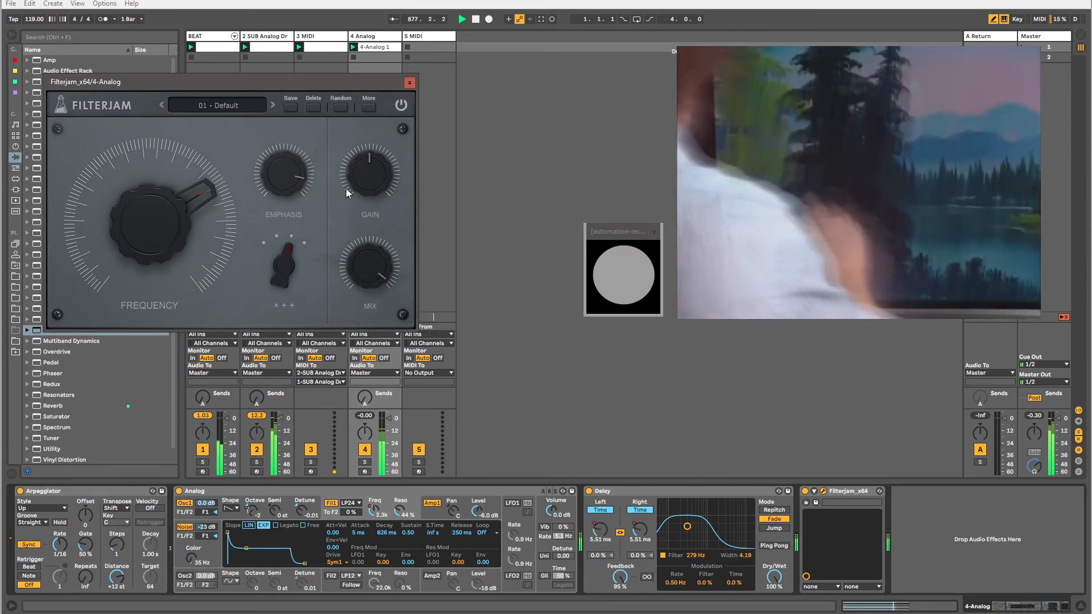
Try further random combinations of Filterjam's frequency, emphasis and operation with Mix and Gain held fixed.
{"action": "left_click_drag", "start_coordinate": [161, 210], "coordinate": [275, 126]}
{"action": "left_click", "coordinate": [343, 107]}
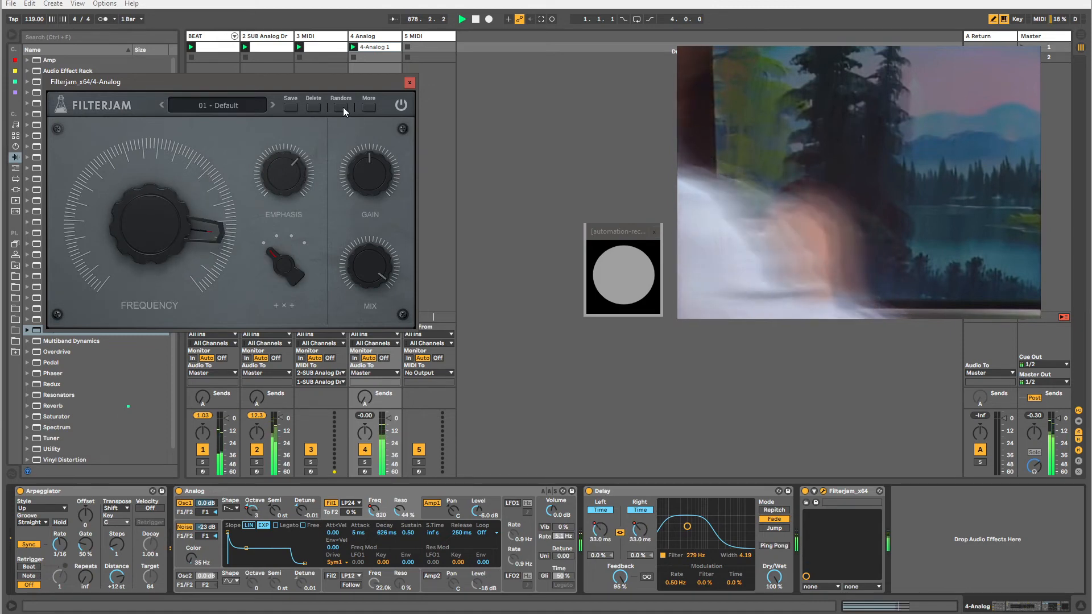
{"action": "left_click", "coordinate": [343, 107]}
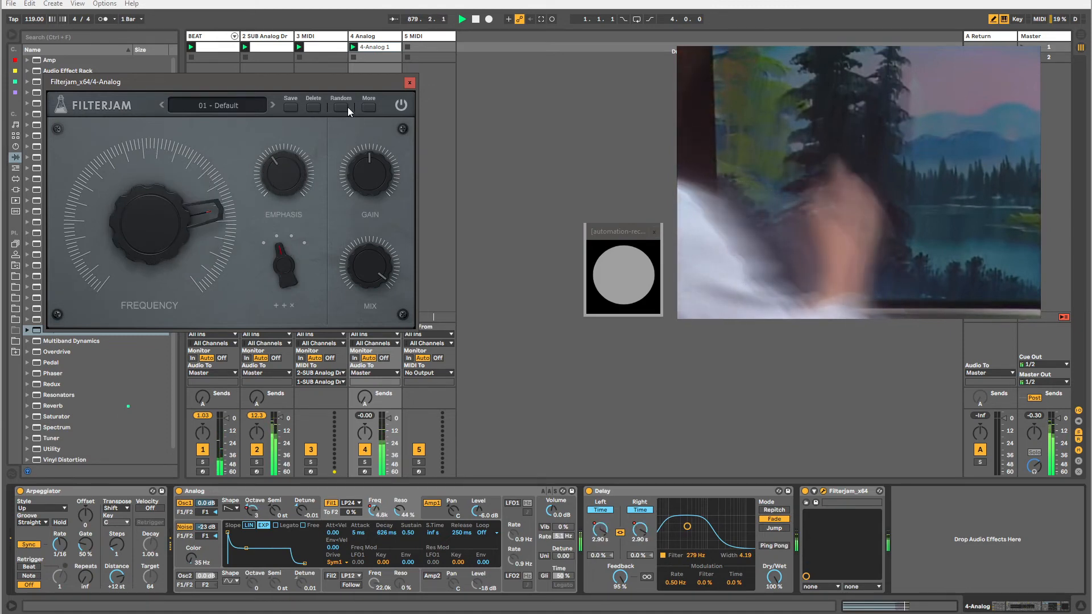
{"action": "left_click", "coordinate": [344, 108]}
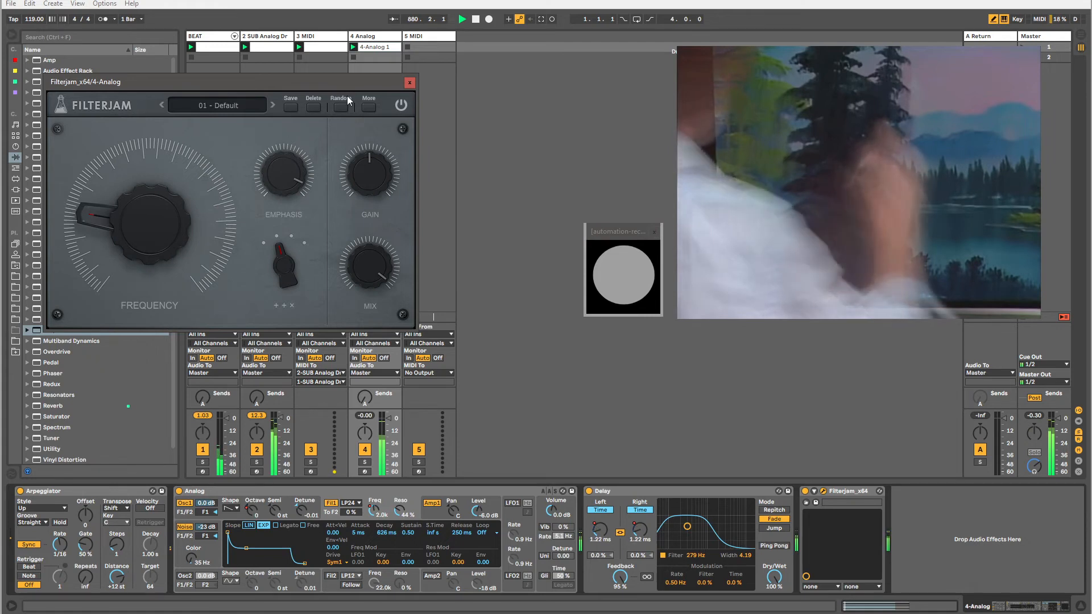
{"action": "left_click", "coordinate": [343, 107]}
{"action": "left_click", "coordinate": [342, 107]}
{"action": "left_click", "coordinate": [342, 106]}
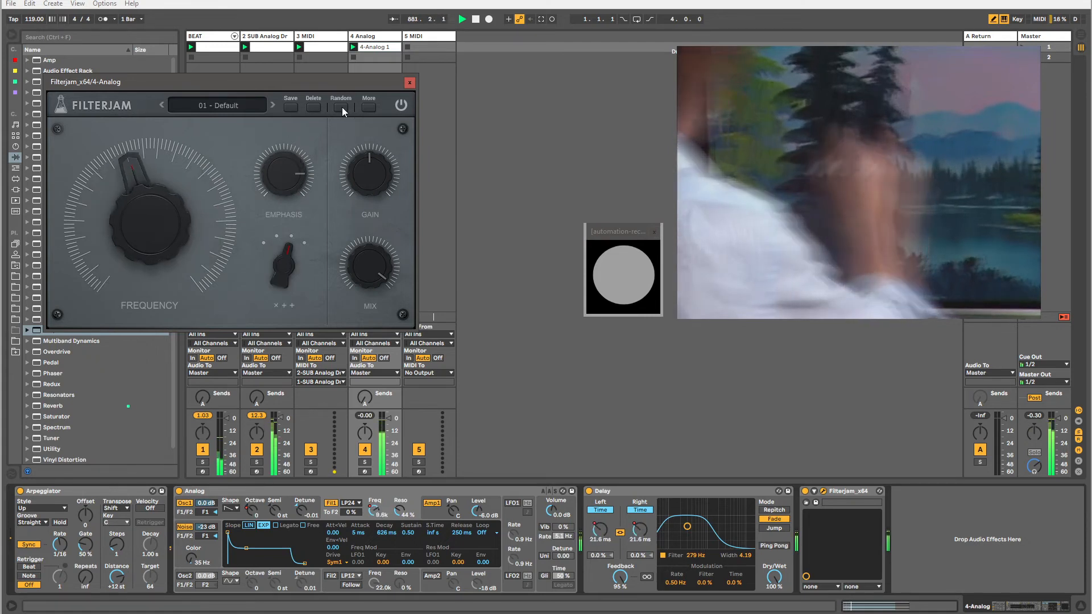
{"action": "left_click", "coordinate": [342, 107]}
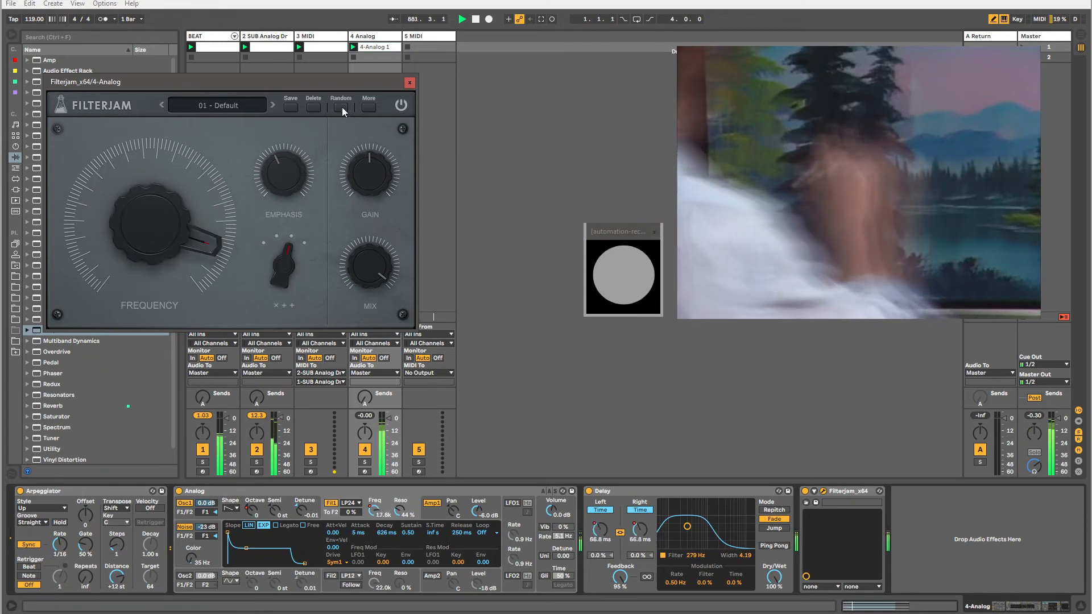
Unfold Filterjam's parameters in the device chain and show its Frequency envelope in the 4-Analog 1 clip.
{"action": "left_click", "coordinate": [813, 492]}
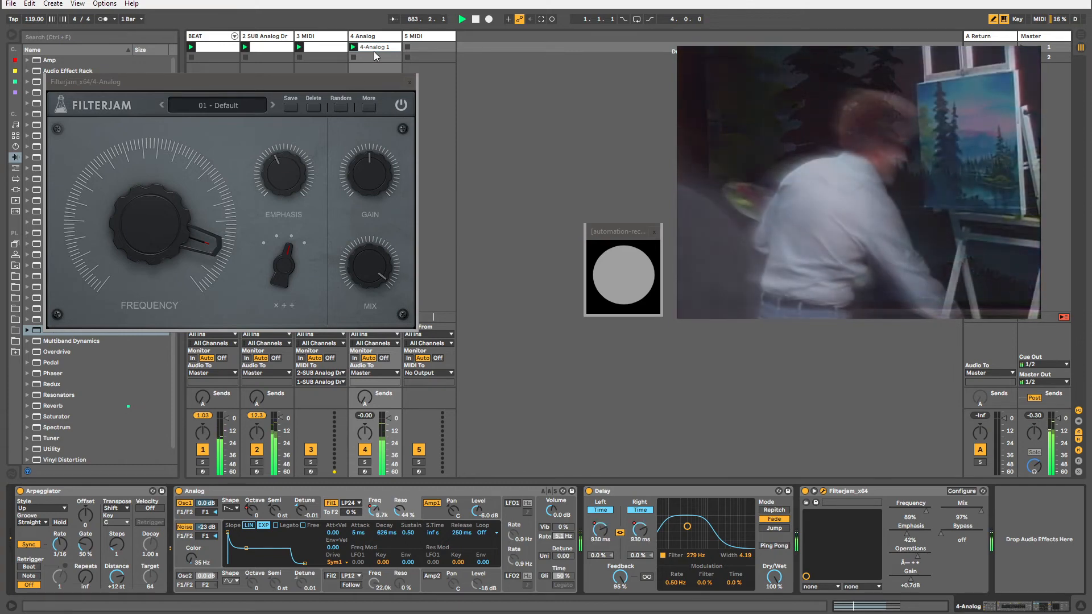
{"action": "left_click", "coordinate": [374, 51]}
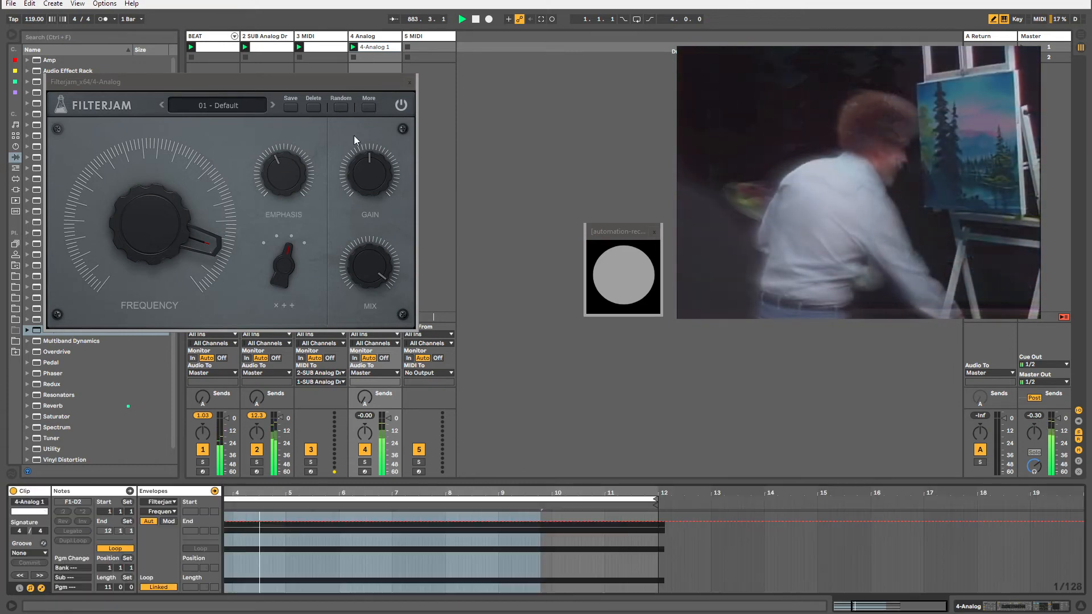
{"action": "left_click", "coordinate": [387, 36]}
{"action": "left_click", "coordinate": [384, 48]}
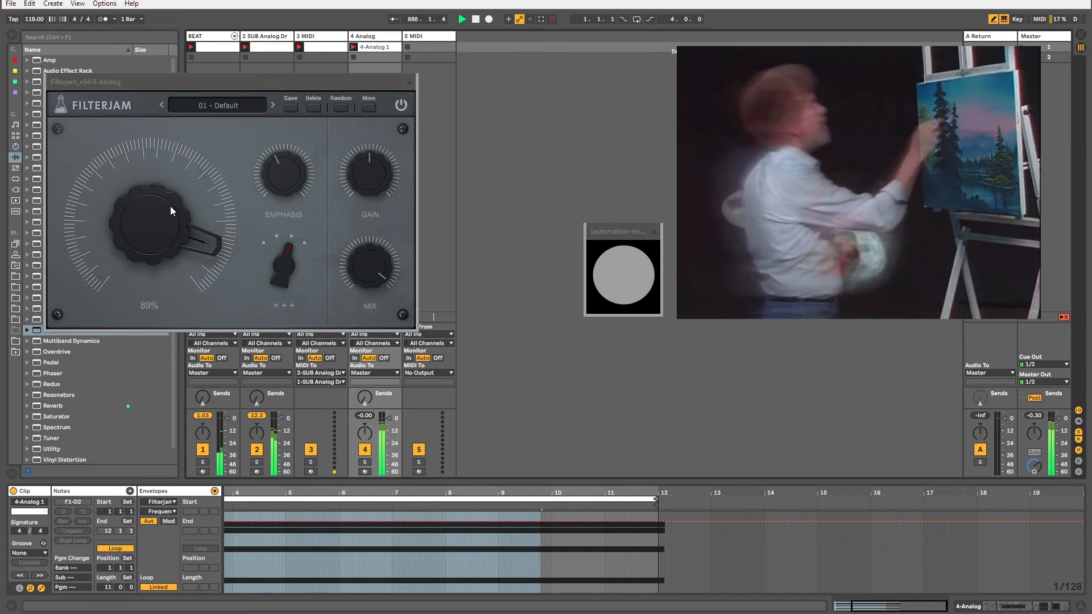
Record a full pass of randomized Filterjam settings into the 4-Analog 1 clip's envelopes, overwrite its opening bars, and stop automation recording.
{"action": "left_click", "coordinate": [340, 109]}
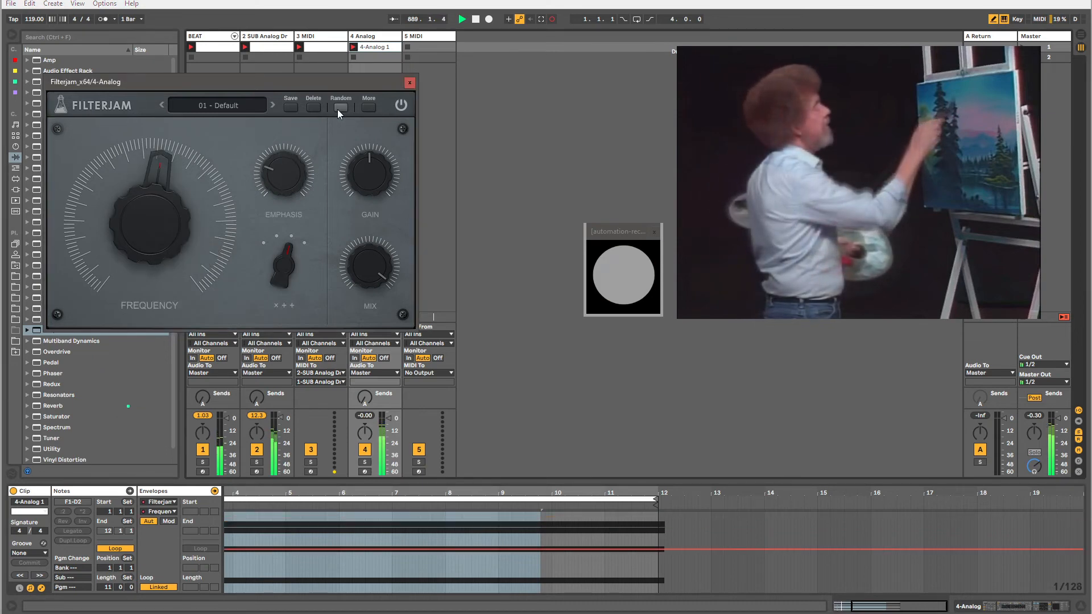
{"action": "left_click", "coordinate": [339, 109]}
{"action": "left_click_drag", "start_coordinate": [324, 493], "coordinate": [439, 476]}
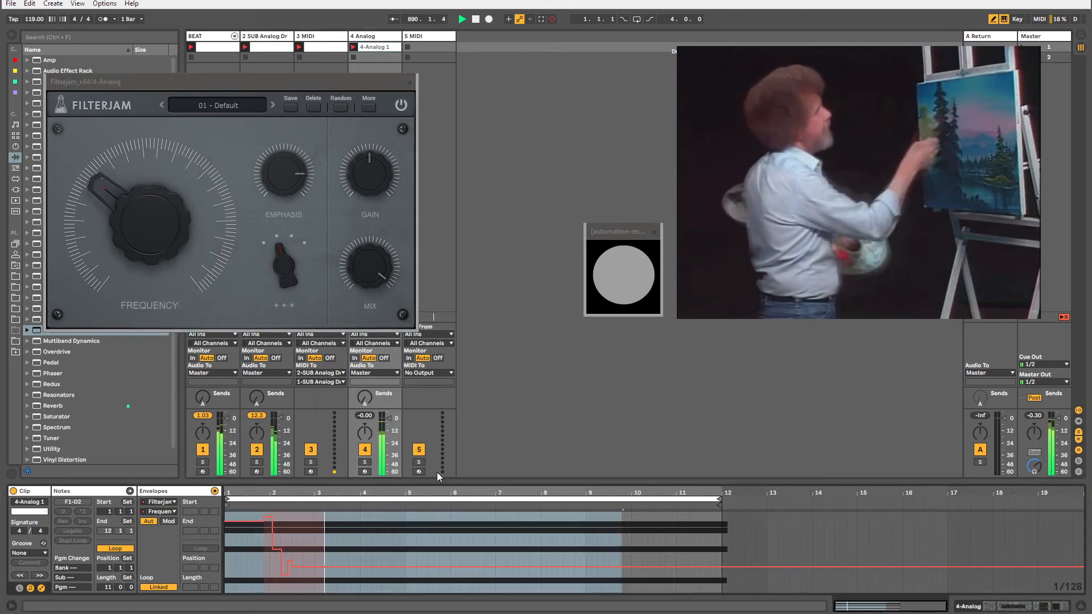
{"action": "left_click", "coordinate": [338, 107]}
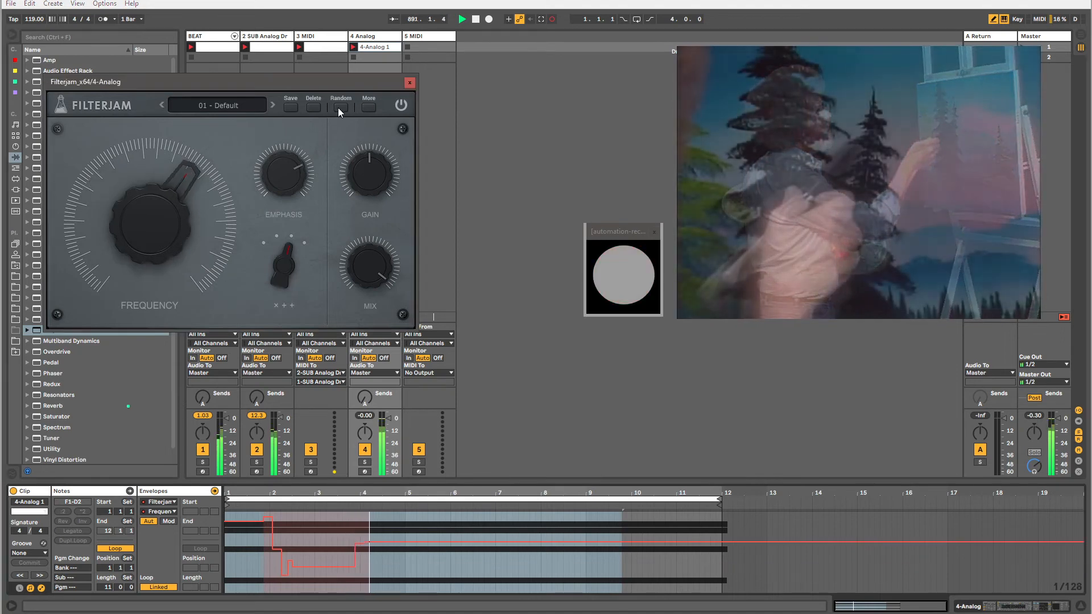
{"action": "left_click", "coordinate": [338, 108]}
{"action": "left_click", "coordinate": [340, 108]}
{"action": "left_click", "coordinate": [341, 107]}
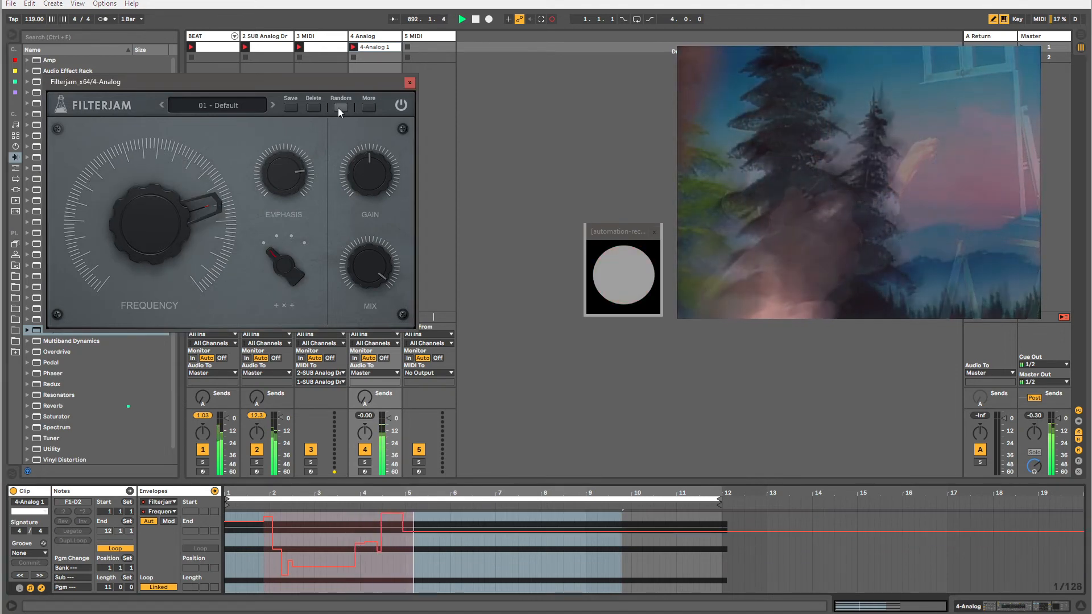
{"action": "left_click", "coordinate": [341, 108]}
{"action": "left_click", "coordinate": [338, 108]}
{"action": "left_click", "coordinate": [338, 108]}
{"action": "left_click", "coordinate": [337, 108]}
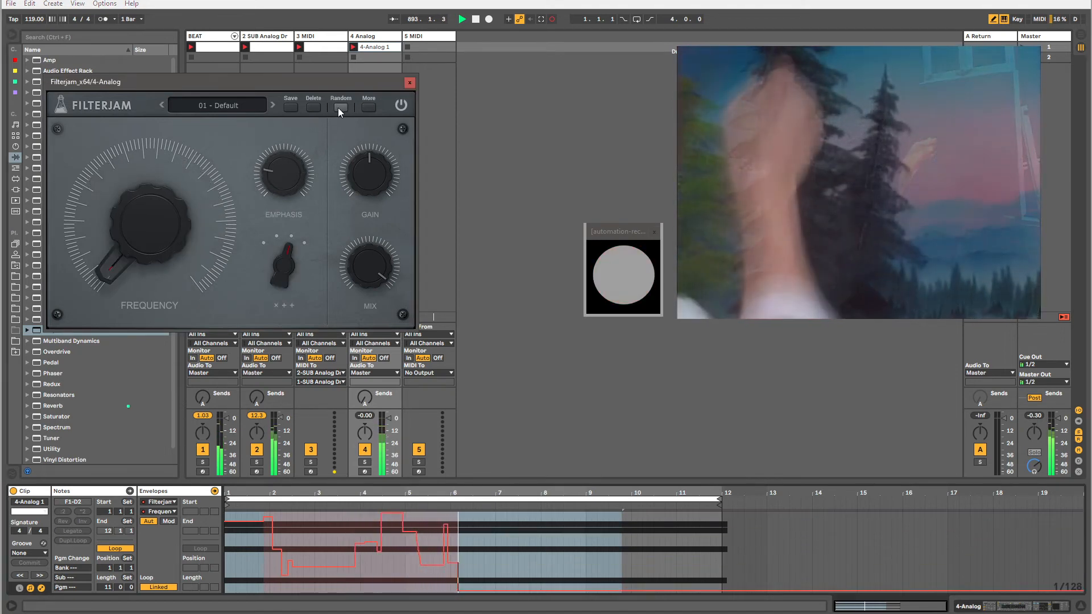
{"action": "left_click", "coordinate": [338, 108]}
{"action": "left_click", "coordinate": [338, 107]}
{"action": "left_click", "coordinate": [338, 107]}
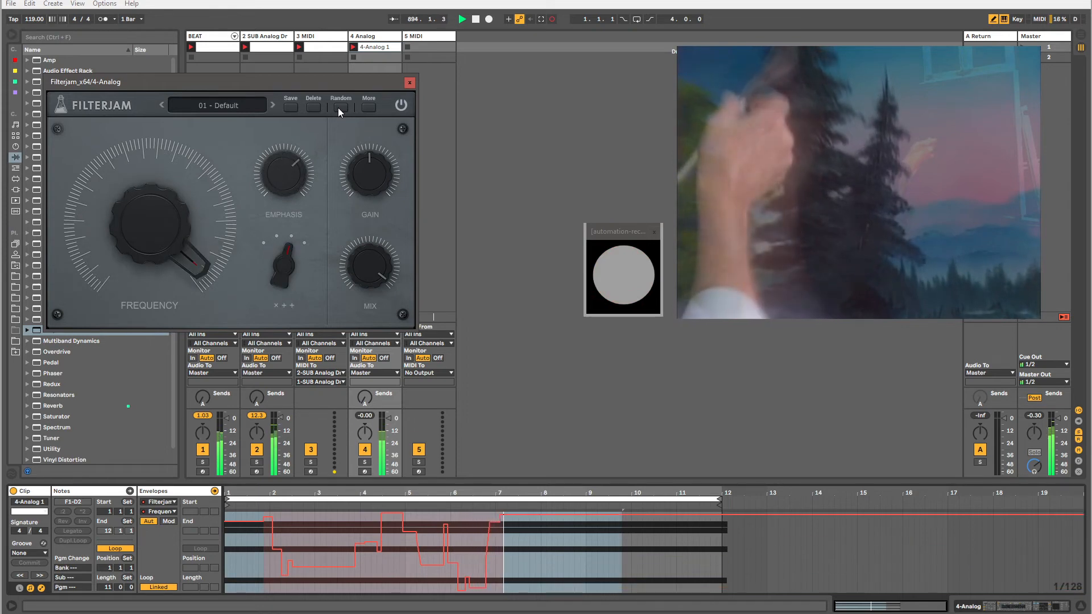
{"action": "left_click", "coordinate": [338, 107]}
{"action": "left_click", "coordinate": [338, 108]}
{"action": "left_click", "coordinate": [337, 107]}
{"action": "left_click", "coordinate": [336, 107]}
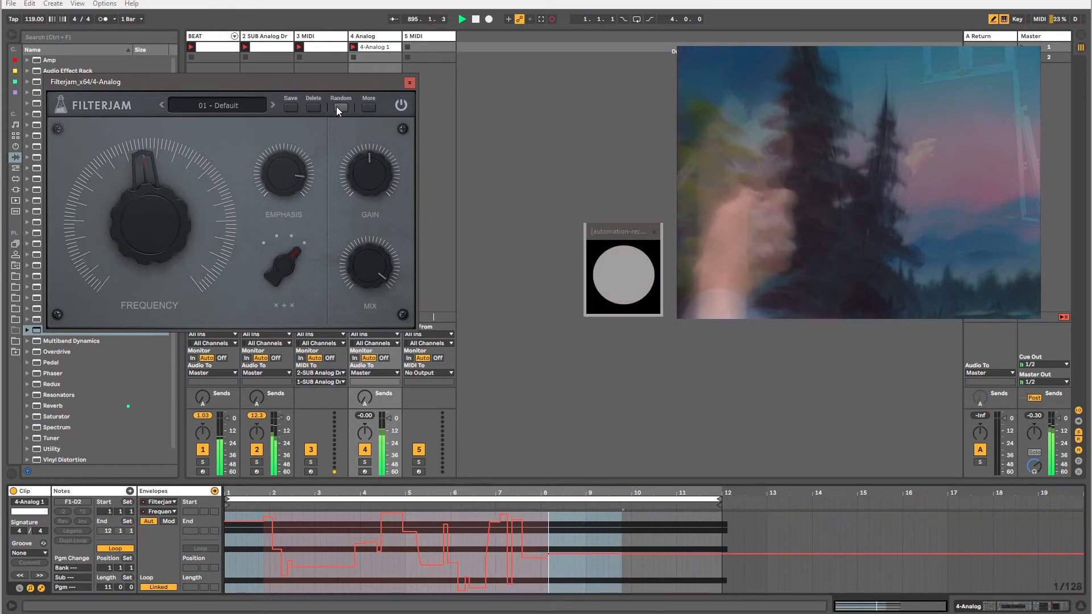
{"action": "left_click", "coordinate": [336, 107]}
{"action": "left_click", "coordinate": [336, 107]}
{"action": "left_click", "coordinate": [336, 107]}
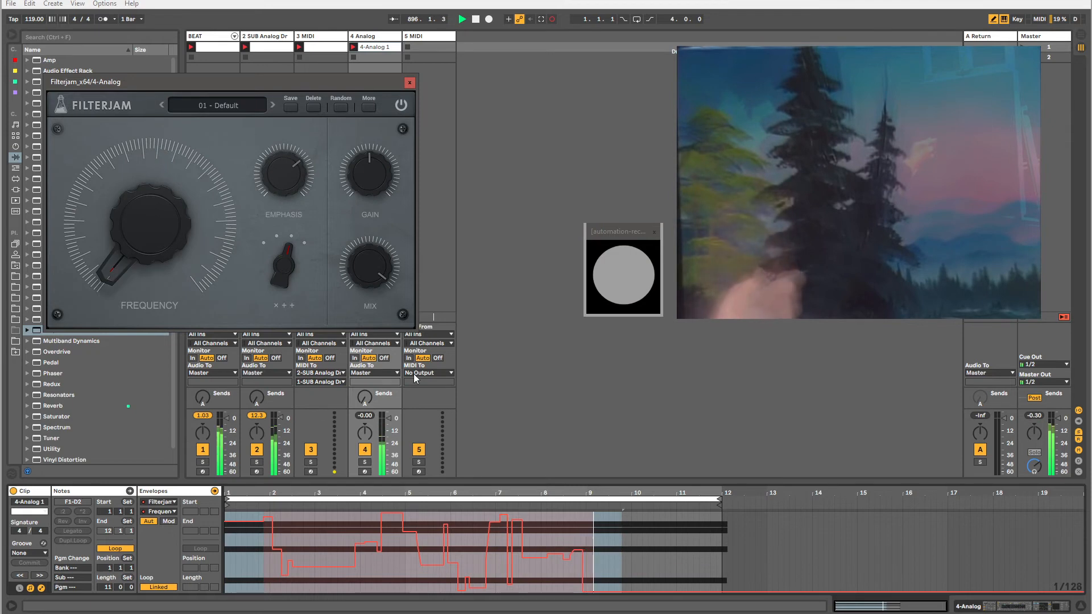
{"action": "left_click", "coordinate": [339, 107]}
{"action": "left_click", "coordinate": [339, 107]}
{"action": "left_click", "coordinate": [339, 107]}
{"action": "left_click", "coordinate": [339, 108]}
{"action": "left_click", "coordinate": [339, 108]}
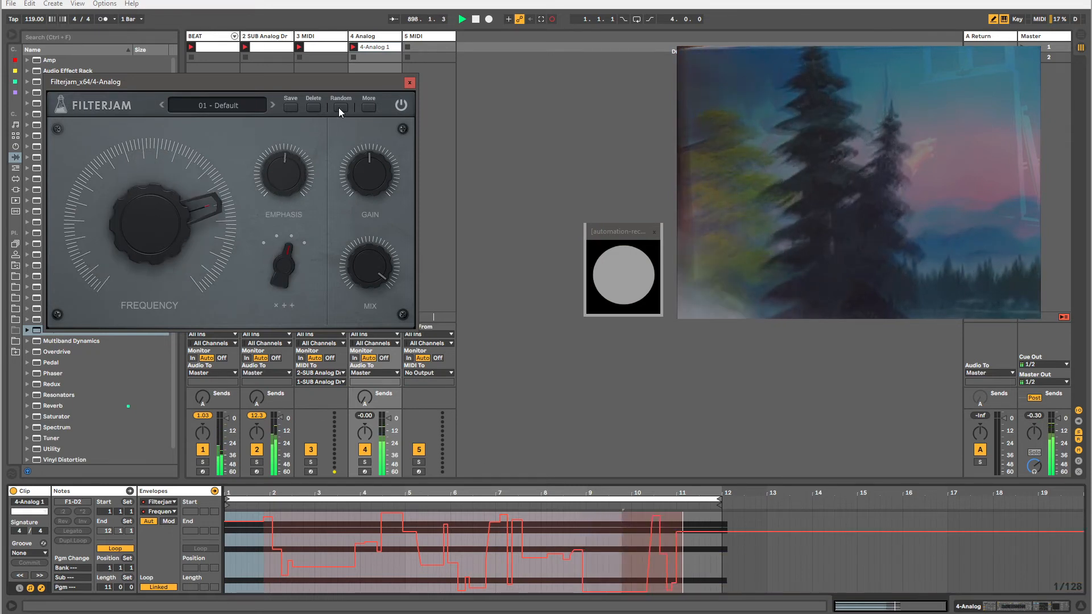
{"action": "left_click", "coordinate": [339, 108]}
{"action": "left_click", "coordinate": [339, 107]}
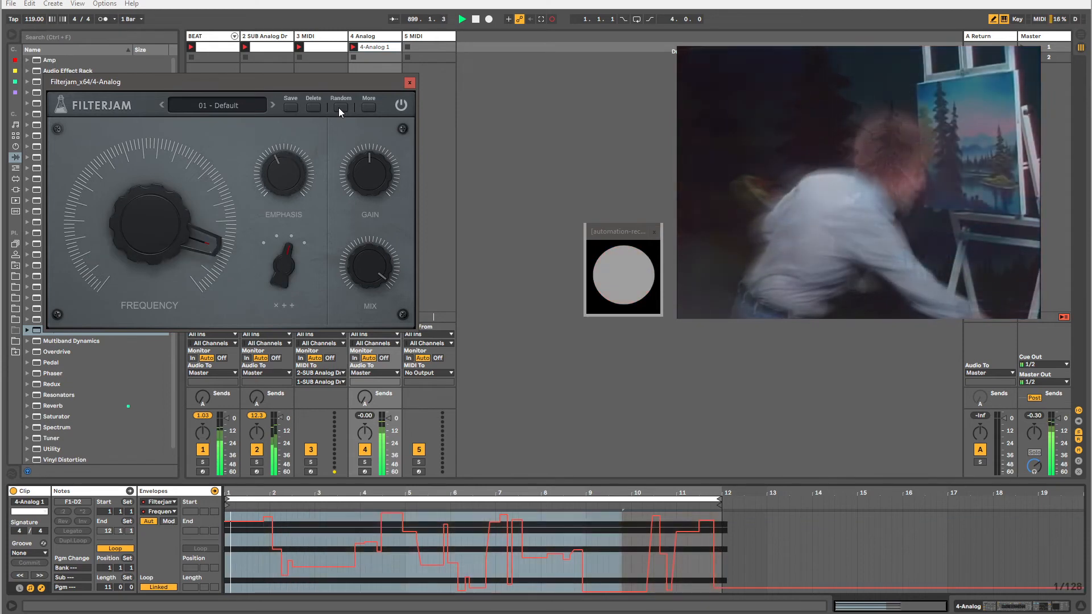
{"action": "left_click", "coordinate": [339, 107]}
{"action": "left_click", "coordinate": [339, 107]}
{"action": "left_click", "coordinate": [339, 107]}
{"action": "left_click", "coordinate": [339, 108]}
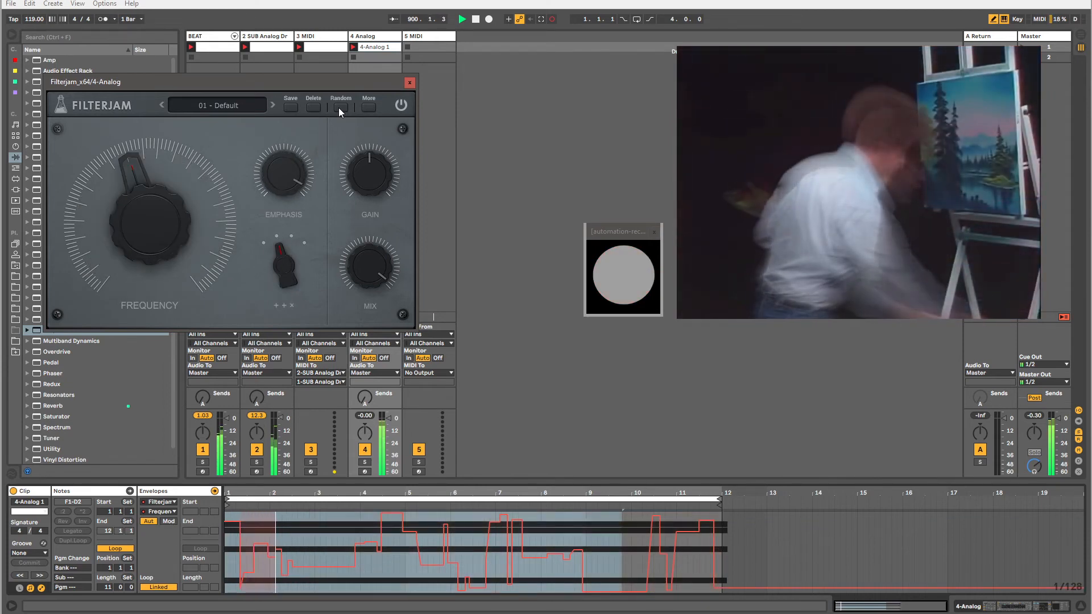
{"action": "left_click", "coordinate": [339, 107]}
{"action": "left_click", "coordinate": [339, 108]}
{"action": "left_click", "coordinate": [339, 107]}
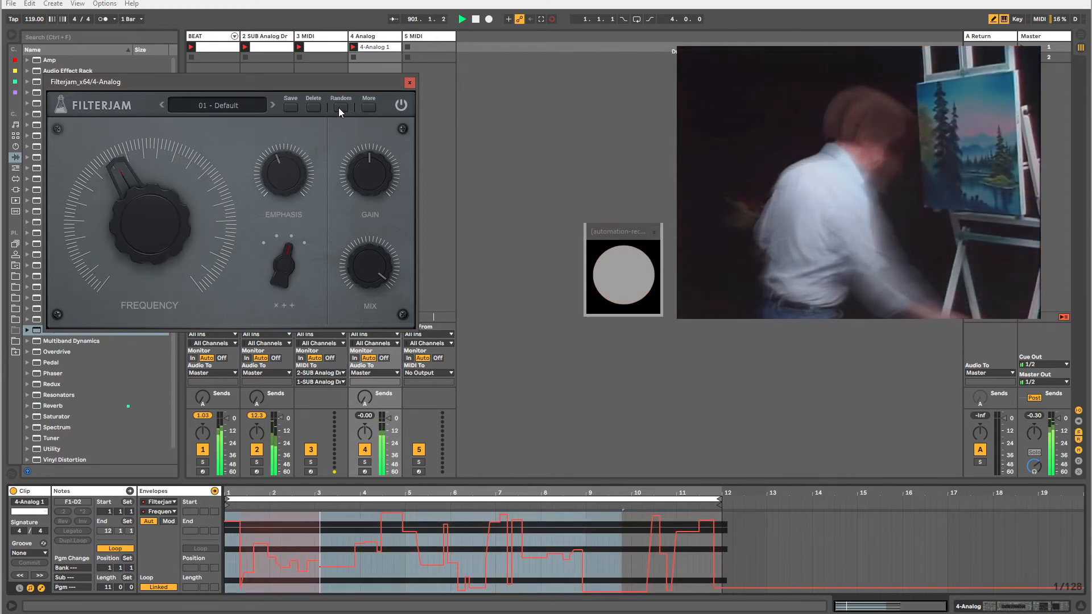
{"action": "left_click", "coordinate": [339, 107]}
{"action": "left_click", "coordinate": [339, 107]}
{"action": "left_click", "coordinate": [551, 20]}
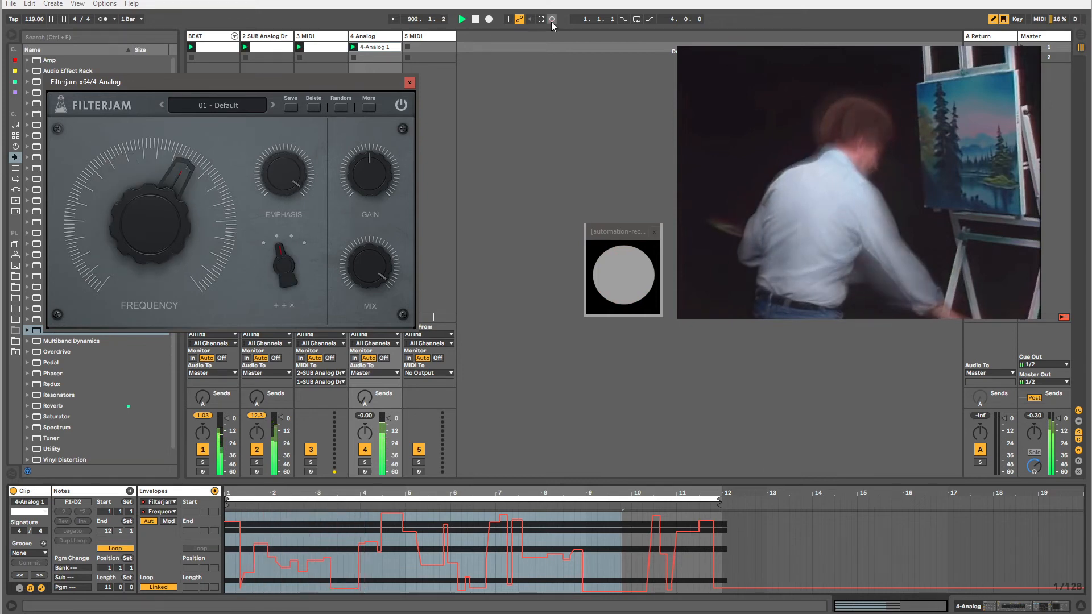
Unlink Filterjam's Frequency and Emphasis envelopes from the 4-Analog 1 clip and shorten each loop slightly, ending the Emphasis loop at 11.4.3.
{"action": "left_click", "coordinate": [151, 588]}
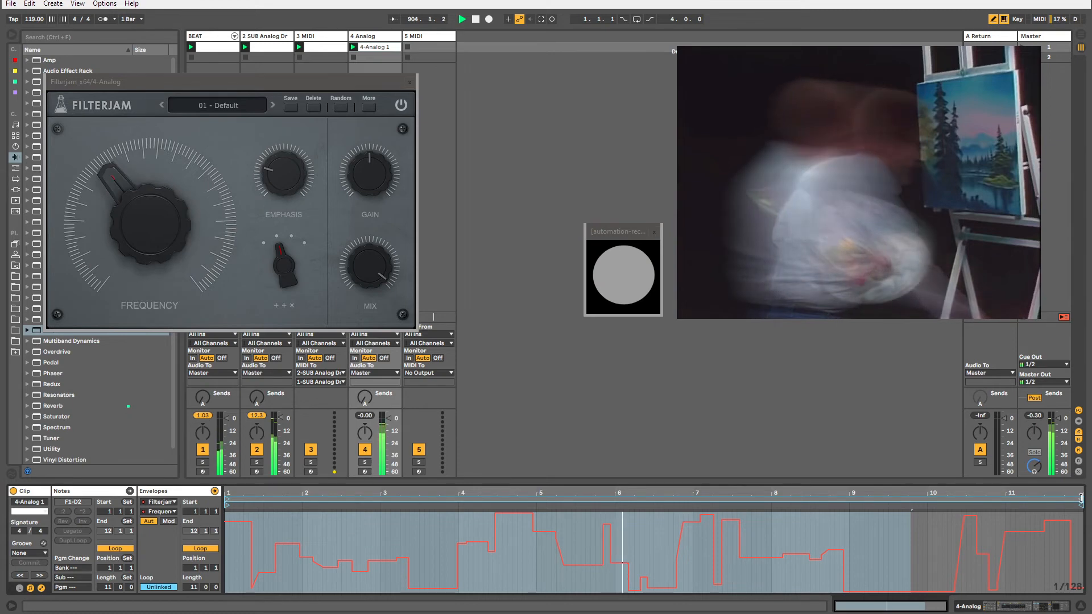
{"action": "left_click_drag", "start_coordinate": [1081, 499], "coordinate": [1076, 500]}
{"action": "left_click", "coordinate": [364, 38]}
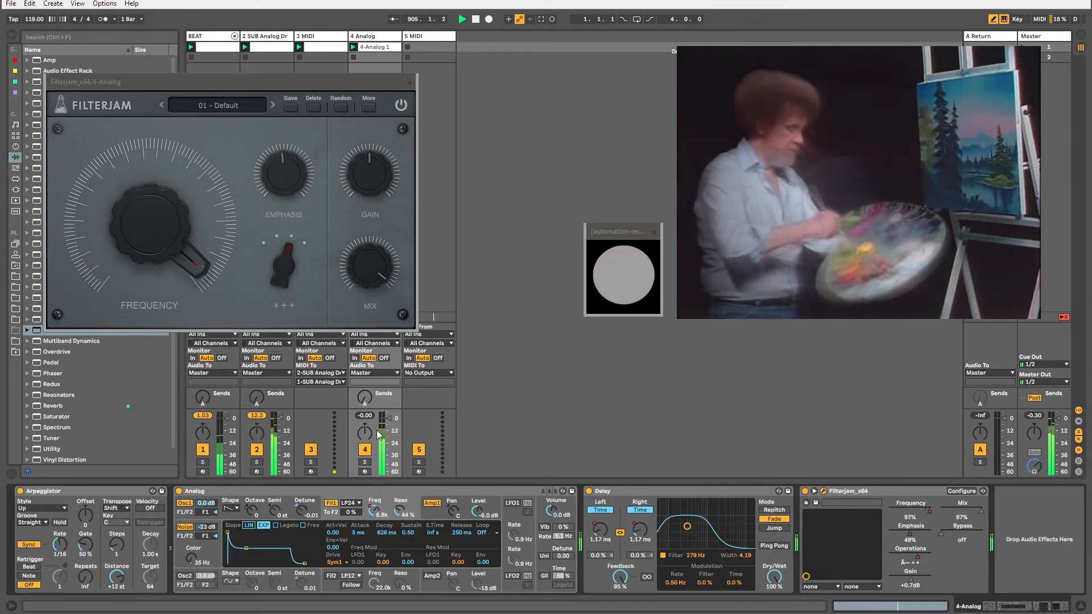
{"action": "left_click", "coordinate": [904, 533]}
{"action": "key", "text": "shift+Tab"}
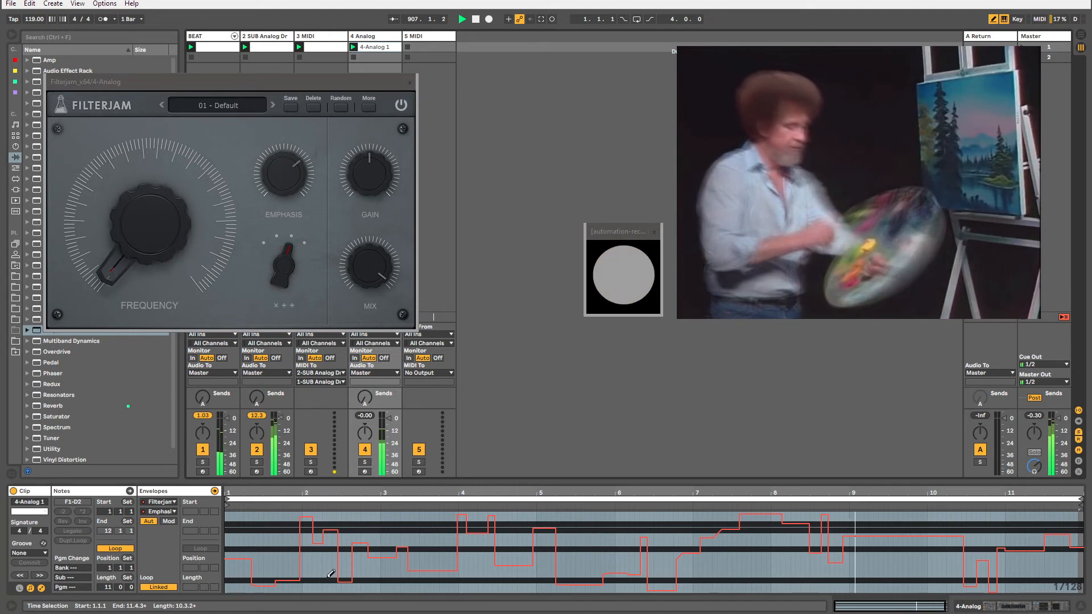
{"action": "left_click", "coordinate": [160, 587]}
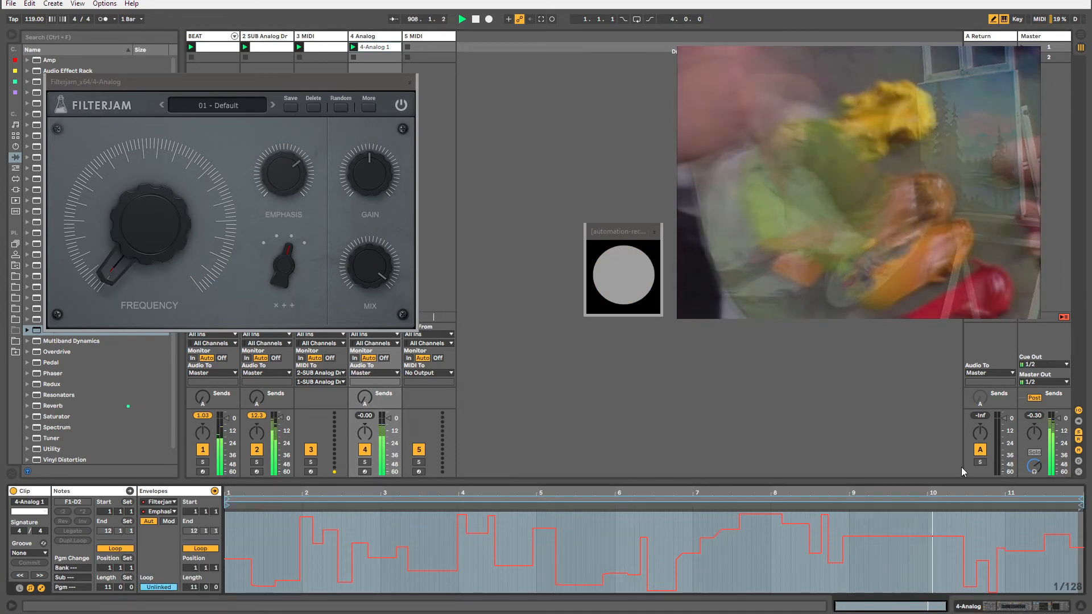
{"action": "left_click_drag", "start_coordinate": [1080, 499], "coordinate": [1075, 499]}
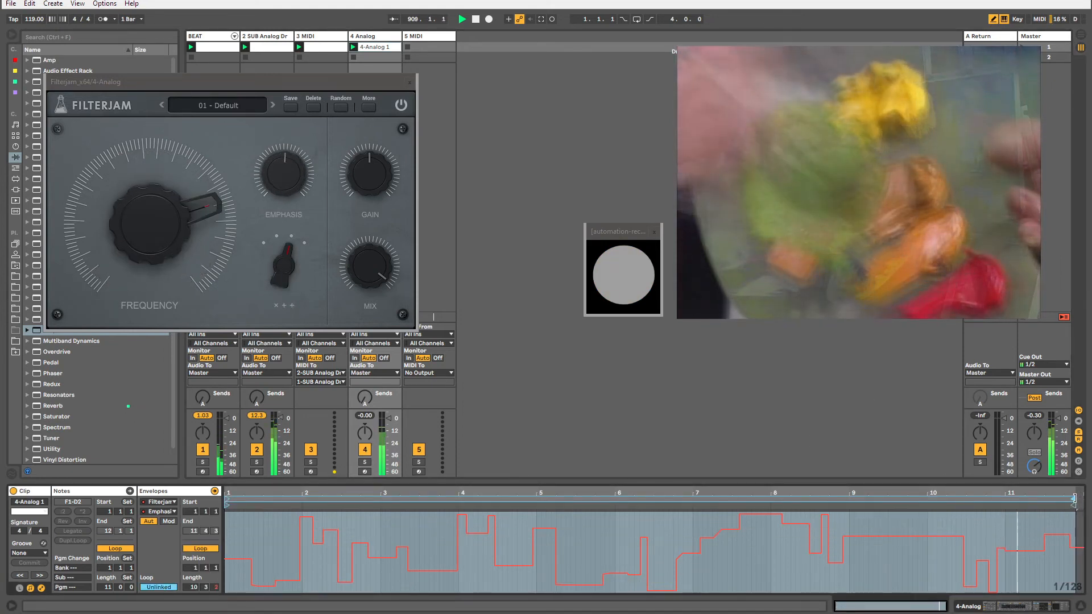
Unlink Filterjam's Operations envelope from the clip with its loop ending at 11.4.3, and close the Filterjam window.
{"action": "double_click", "coordinate": [368, 35]}
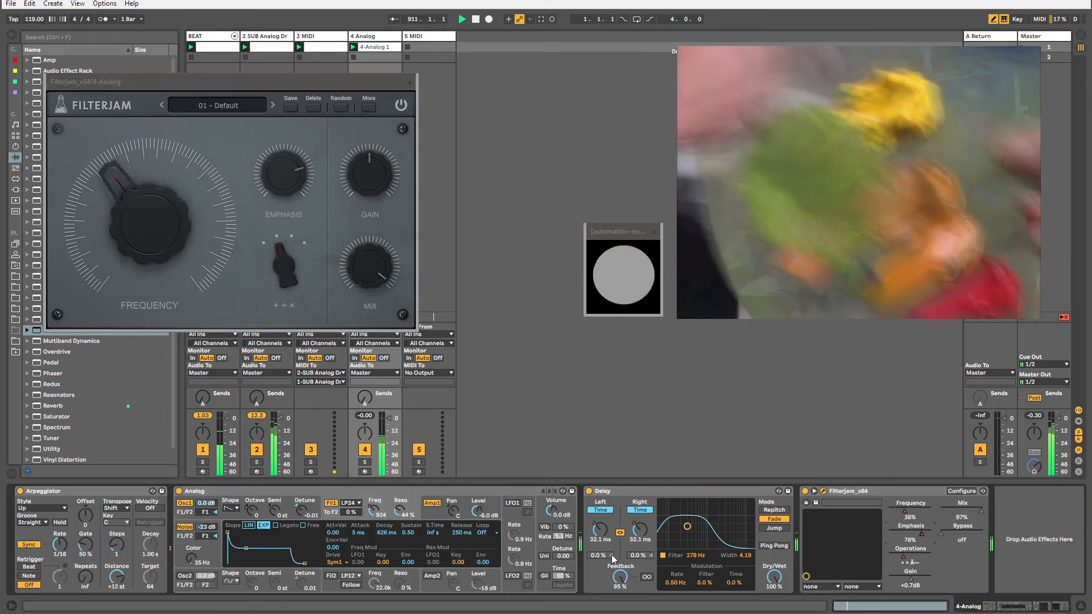
{"action": "right_click", "coordinate": [912, 557]}
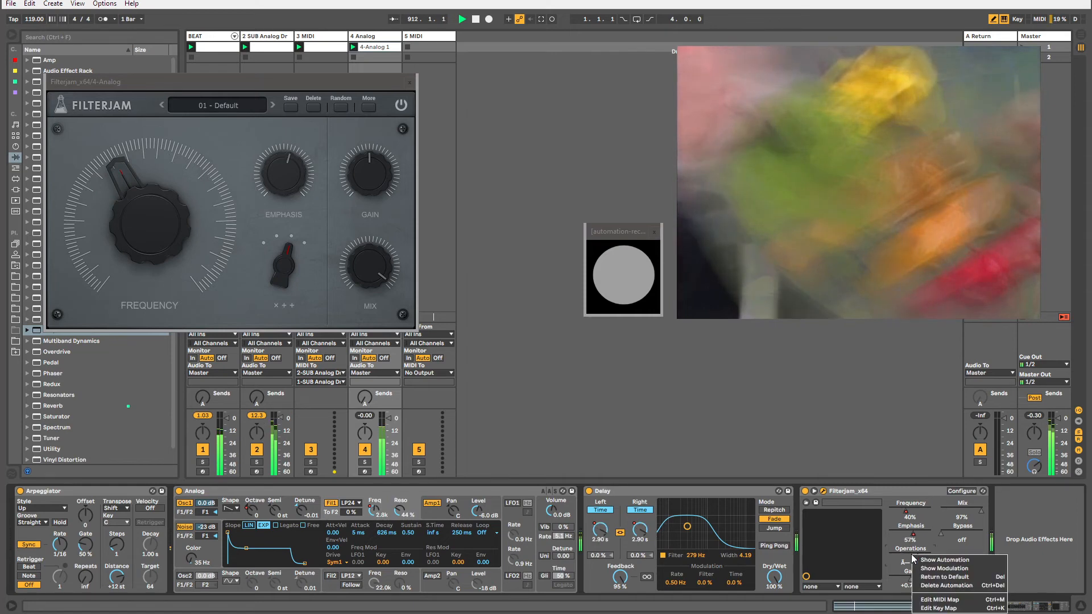
{"action": "left_click", "coordinate": [936, 562]}
{"action": "left_click", "coordinate": [167, 588]}
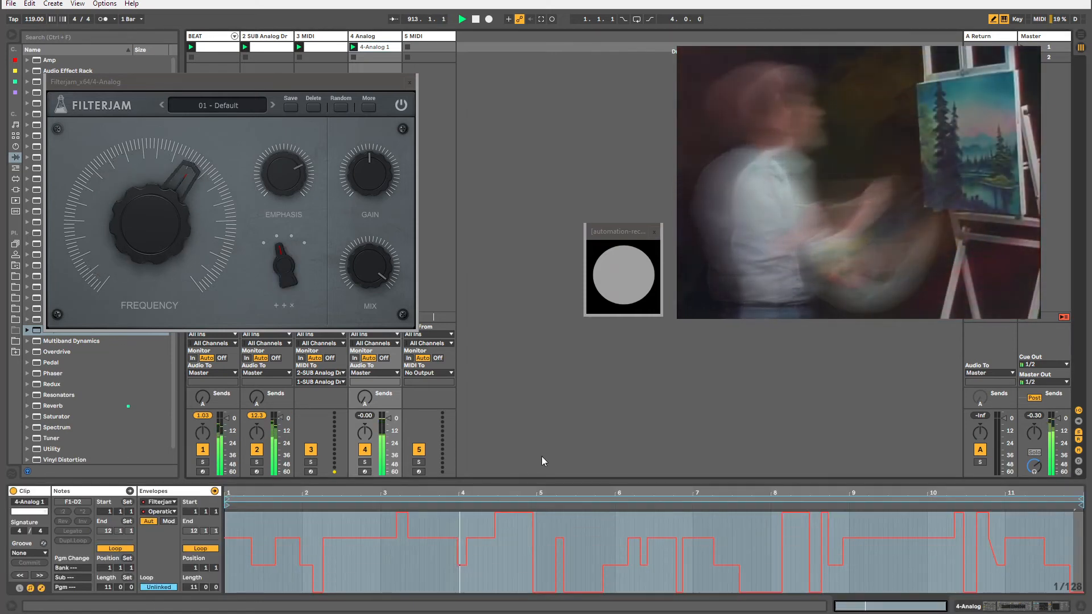
{"action": "left_click_drag", "start_coordinate": [1080, 499], "coordinate": [1073, 500]}
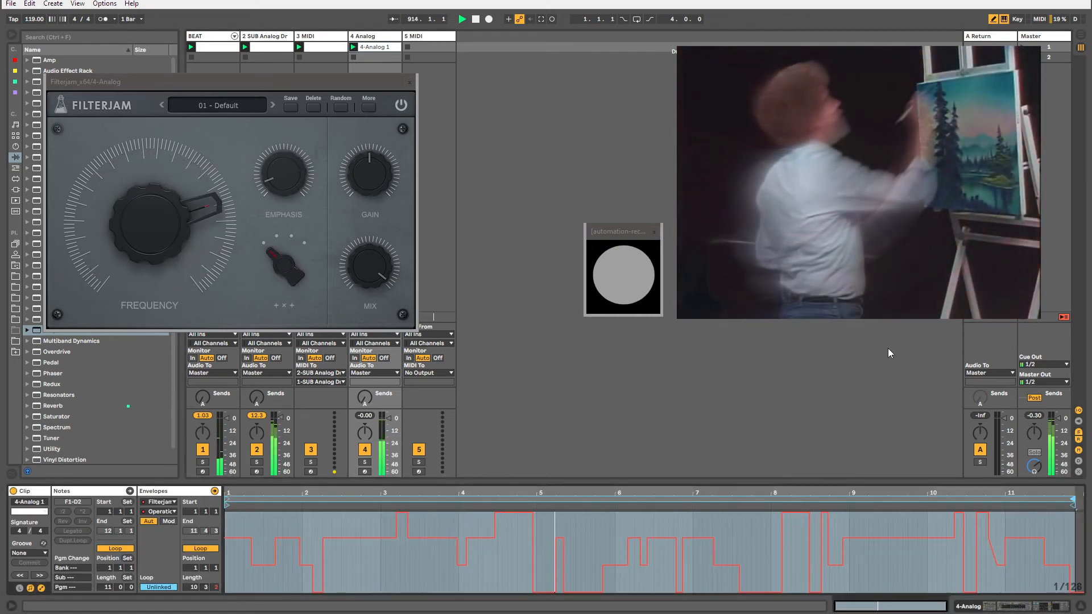
{"action": "left_click", "coordinate": [390, 35]}
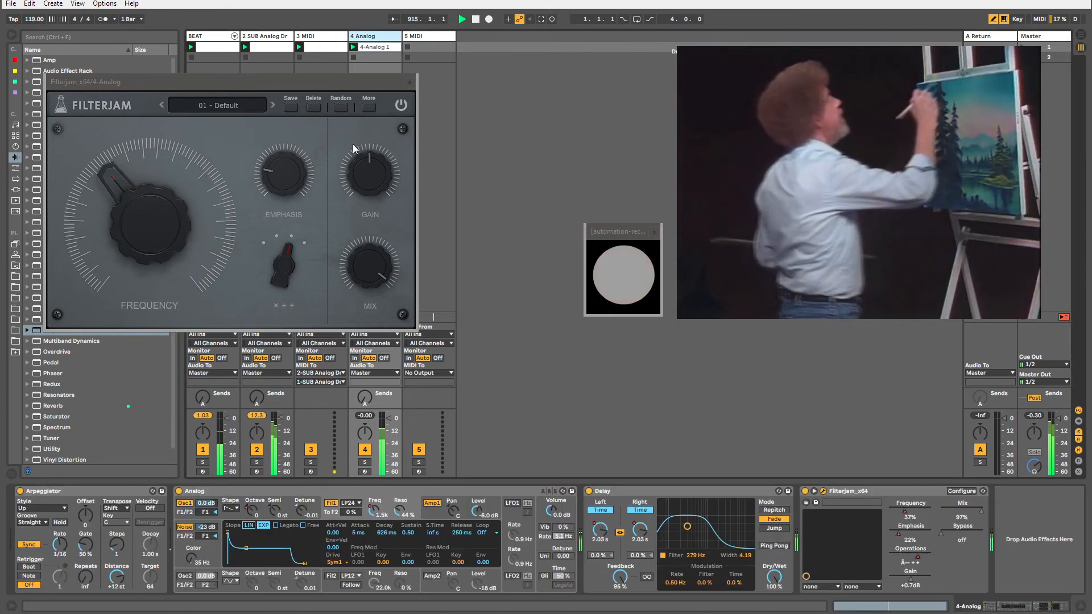
{"action": "left_click", "coordinate": [410, 83]}
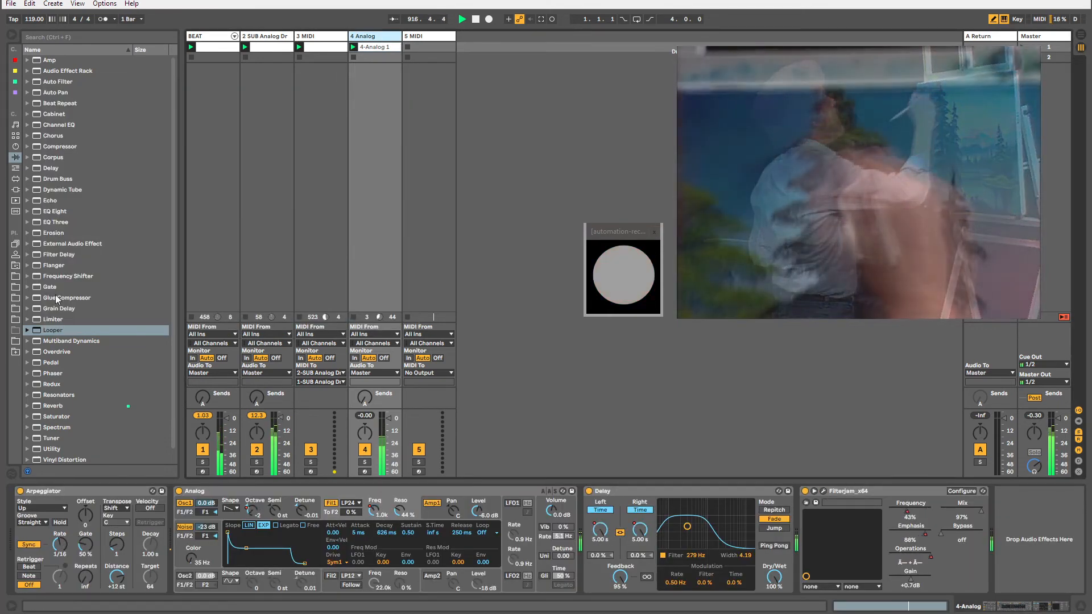
Lower the D<W macro of the grain delay rack on the SUB Analog Drums track to about 11, and delete the empty 5 MIDI track.
{"action": "left_click", "coordinate": [16, 168]}
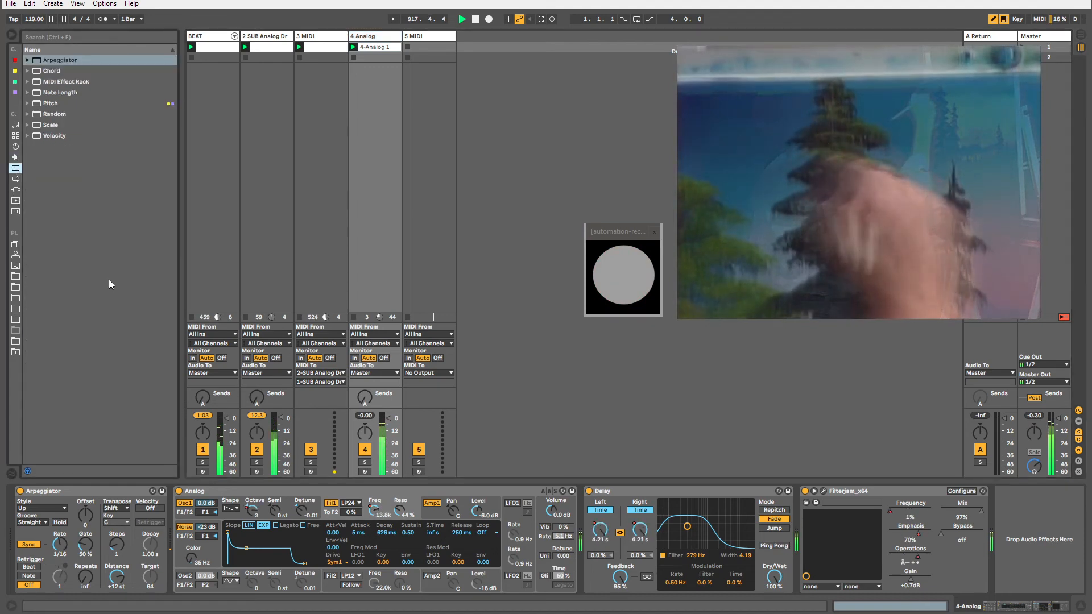
{"action": "left_click", "coordinate": [278, 36]}
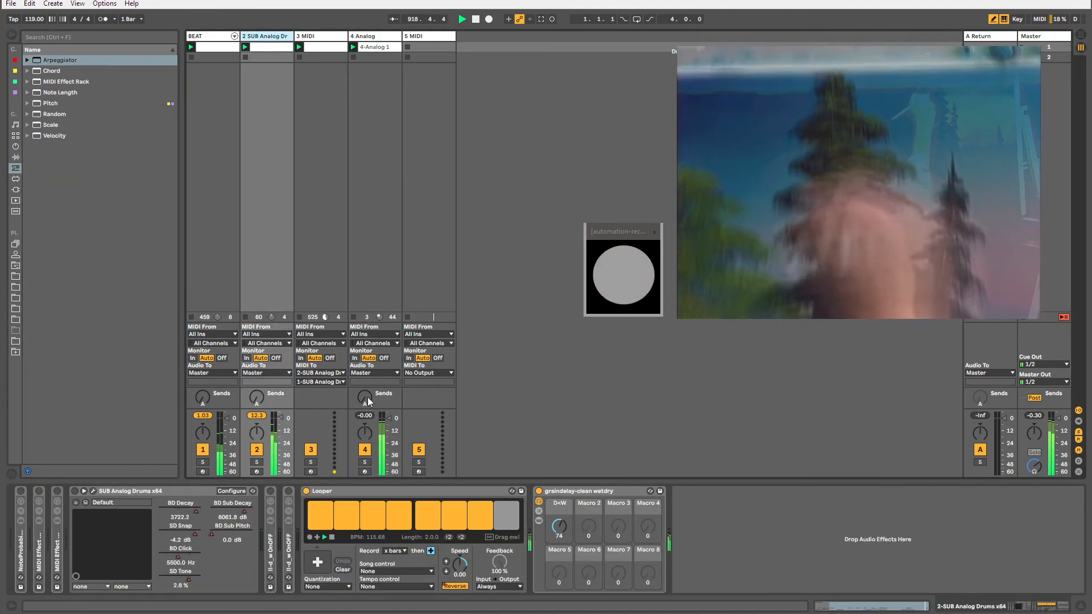
{"action": "left_click_drag", "start_coordinate": [559, 531], "coordinate": [559, 566]}
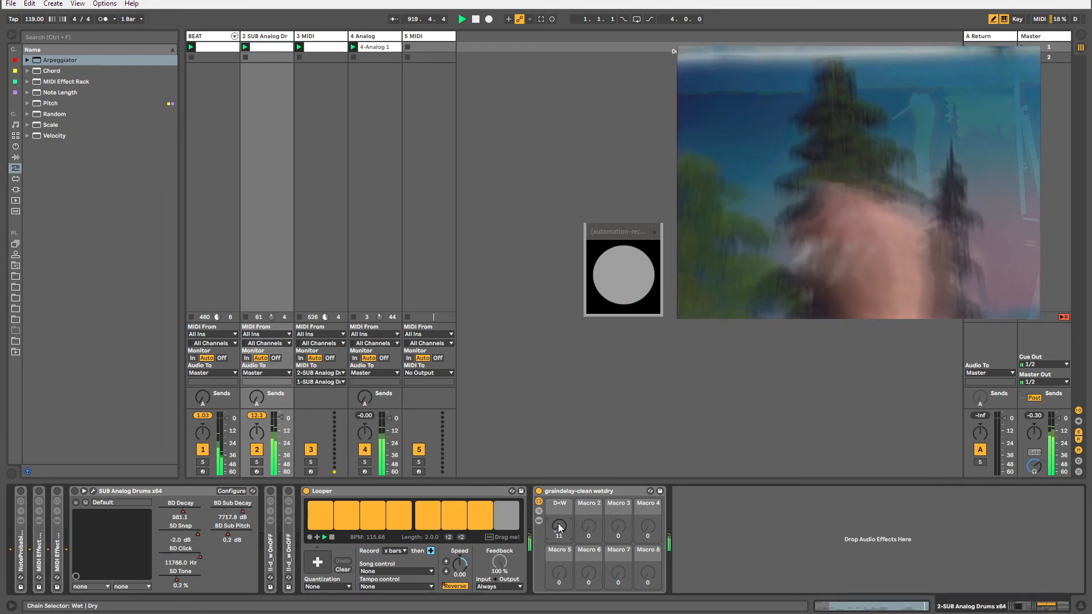
{"action": "left_click", "coordinate": [425, 36]}
{"action": "key", "text": "Delete"}
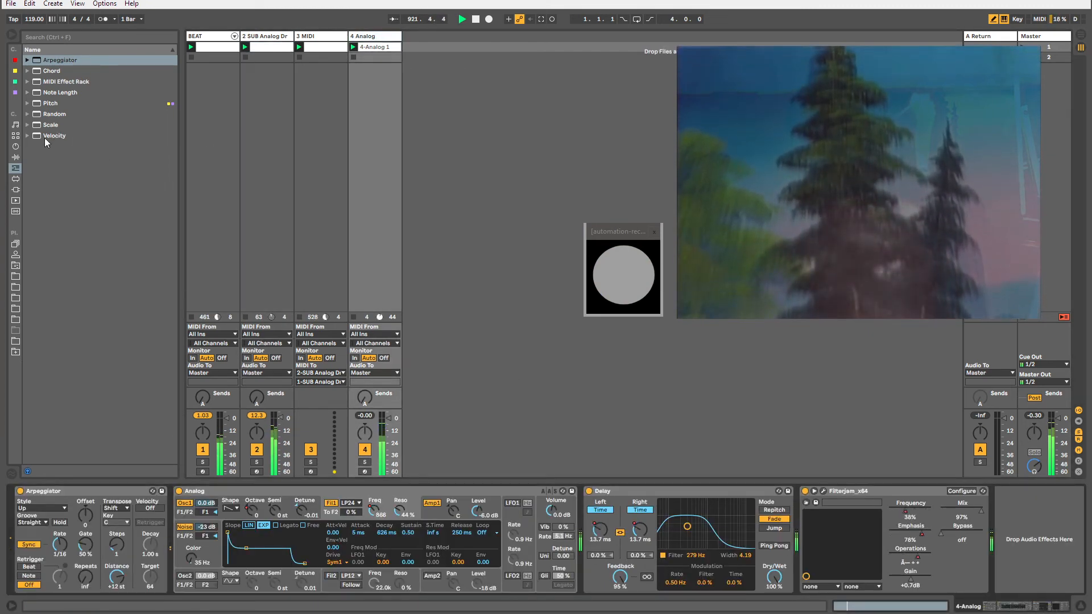
Create an empty MIDI Effect Rack after the Arpeggiator by grouping a Random device and removing it, with macros and chain list shown.
{"action": "left_click_drag", "start_coordinate": [53, 117], "coordinate": [155, 511]}
{"action": "key", "text": "ctrl+g"}
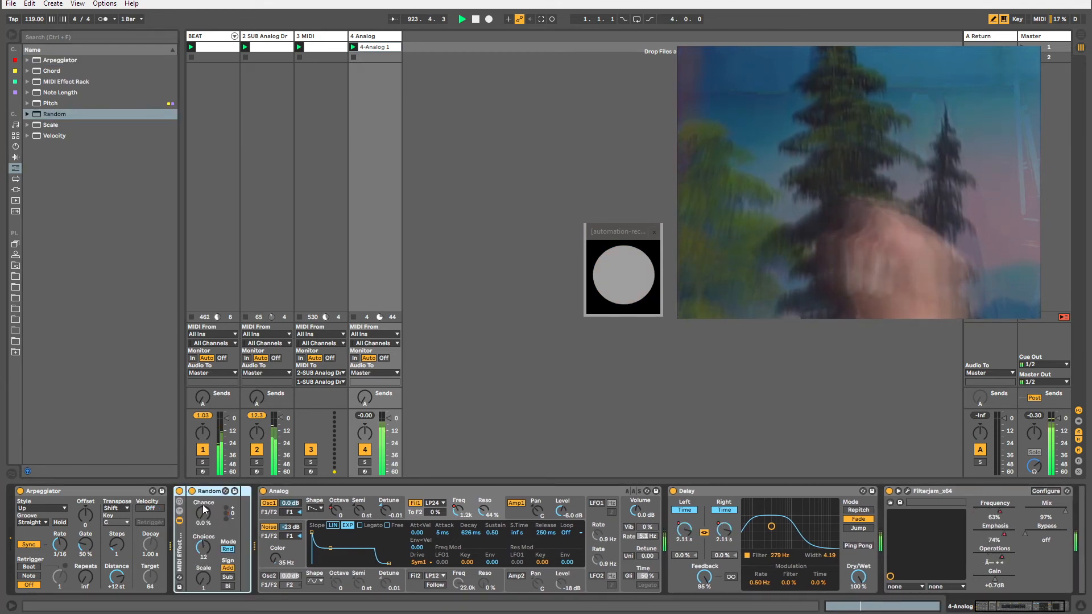
{"action": "left_click", "coordinate": [207, 490]}
{"action": "key", "text": "Delete"}
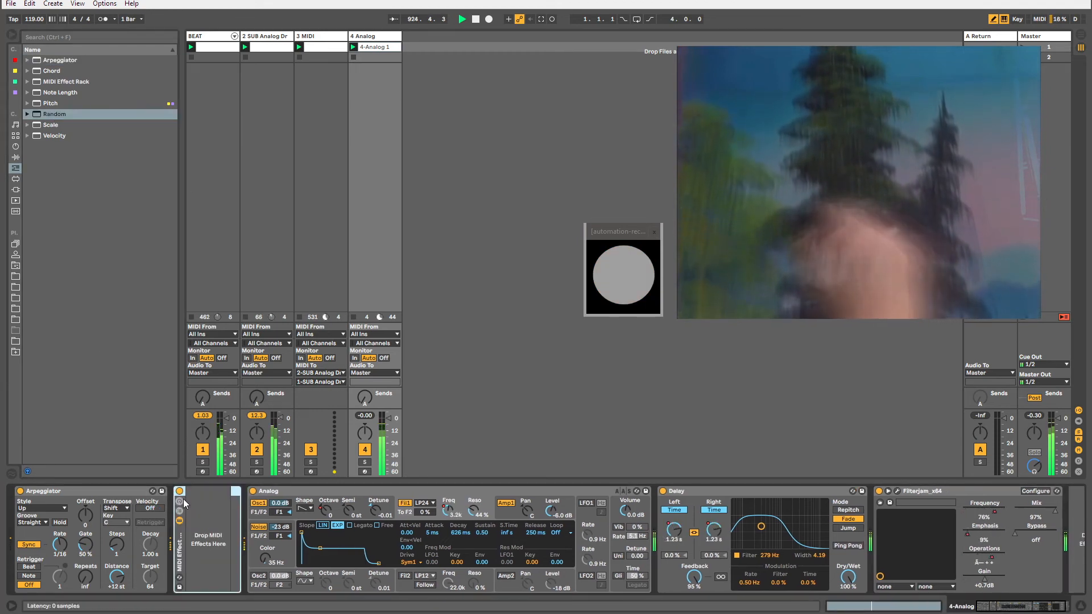
{"action": "left_click", "coordinate": [180, 501]}
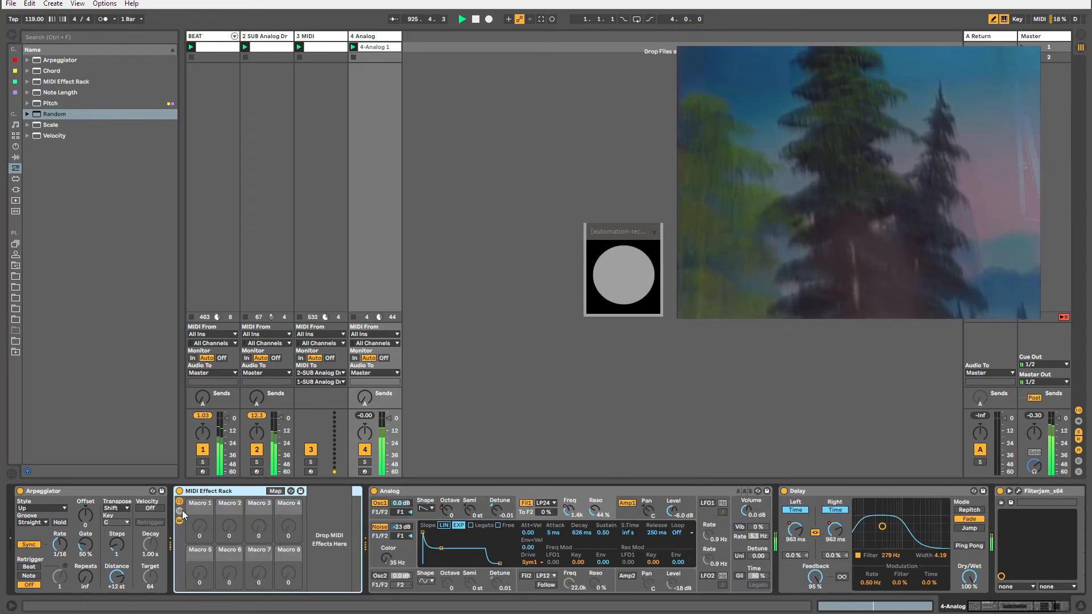
{"action": "left_click", "coordinate": [180, 511]}
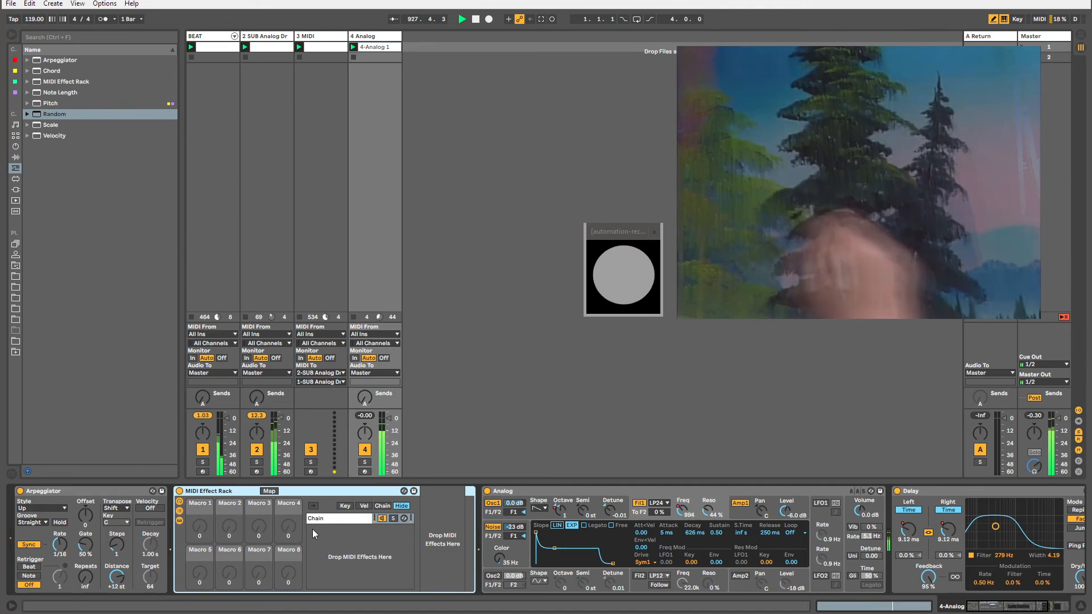
Map the rack chain's Speaker On switch to Macro 1 and show that macro's modulation envelope in the 4-Analog 1 clip.
{"action": "left_click", "coordinate": [267, 491]}
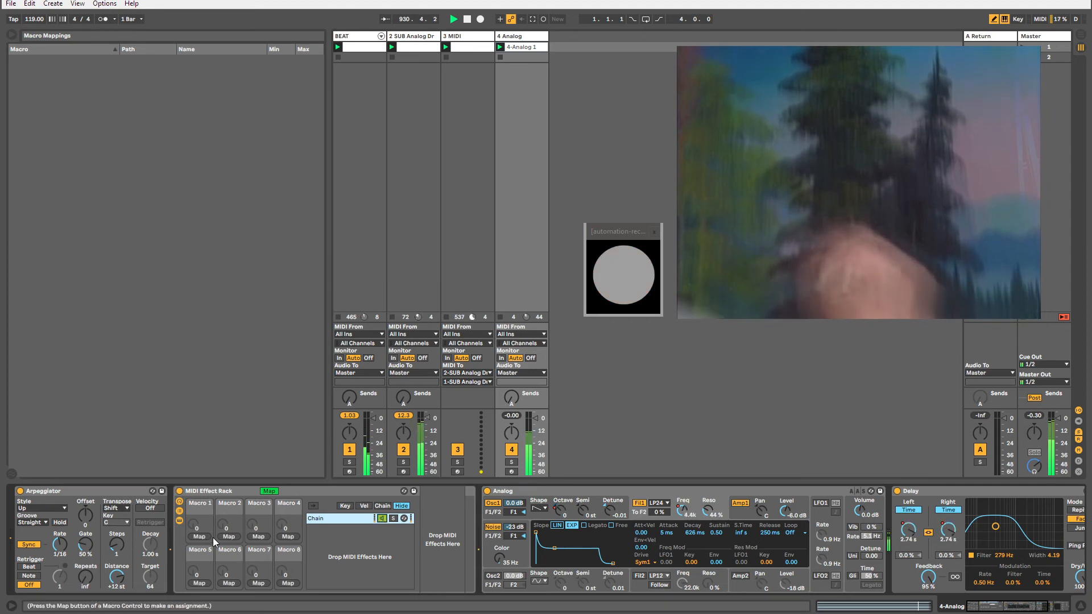
{"action": "left_click", "coordinate": [199, 537]}
{"action": "left_click", "coordinate": [382, 518]}
{"action": "left_click", "coordinate": [267, 492]}
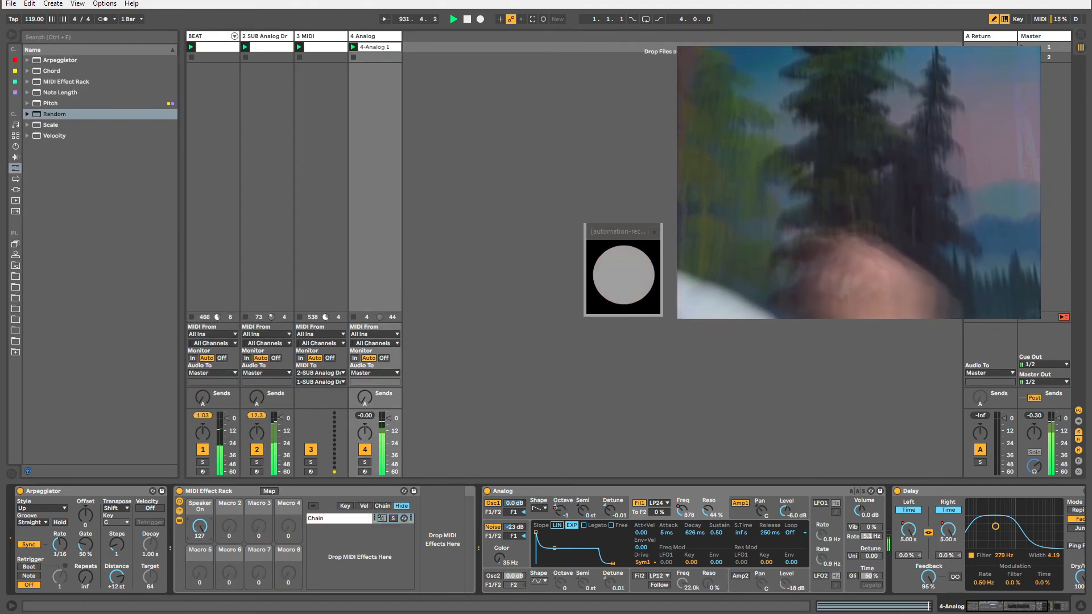
{"action": "right_click", "coordinate": [199, 527]}
{"action": "left_click", "coordinate": [272, 538]}
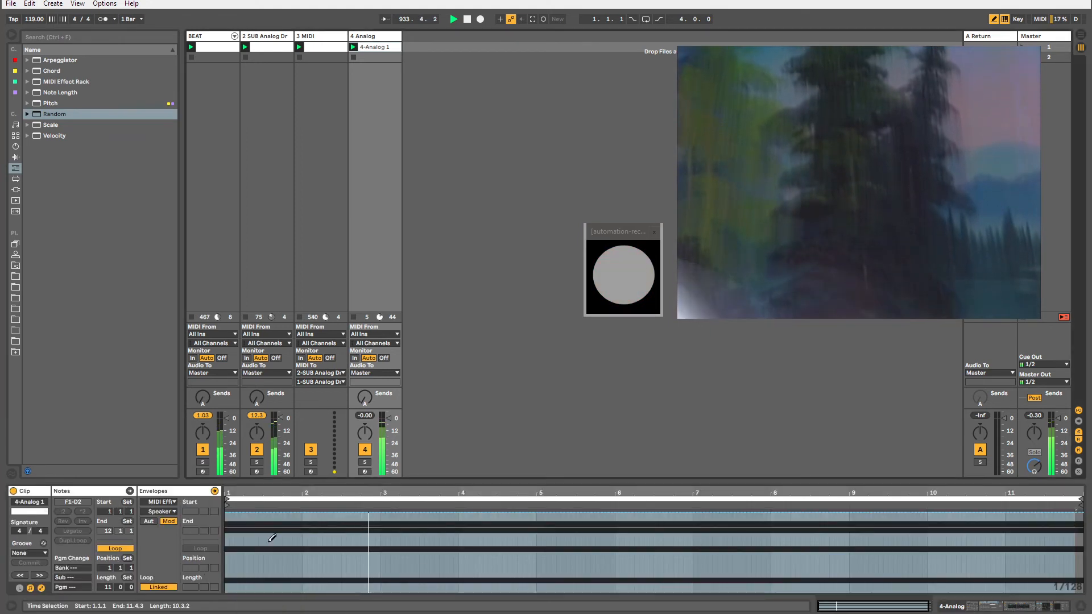
Draw off-segments near the start of the 4-Analog 1 clip's Speaker On modulation envelope, unlink it and shorten its loop to about 1.5 bars.
{"action": "left_click_drag", "start_coordinate": [233, 591], "coordinate": [313, 591]}
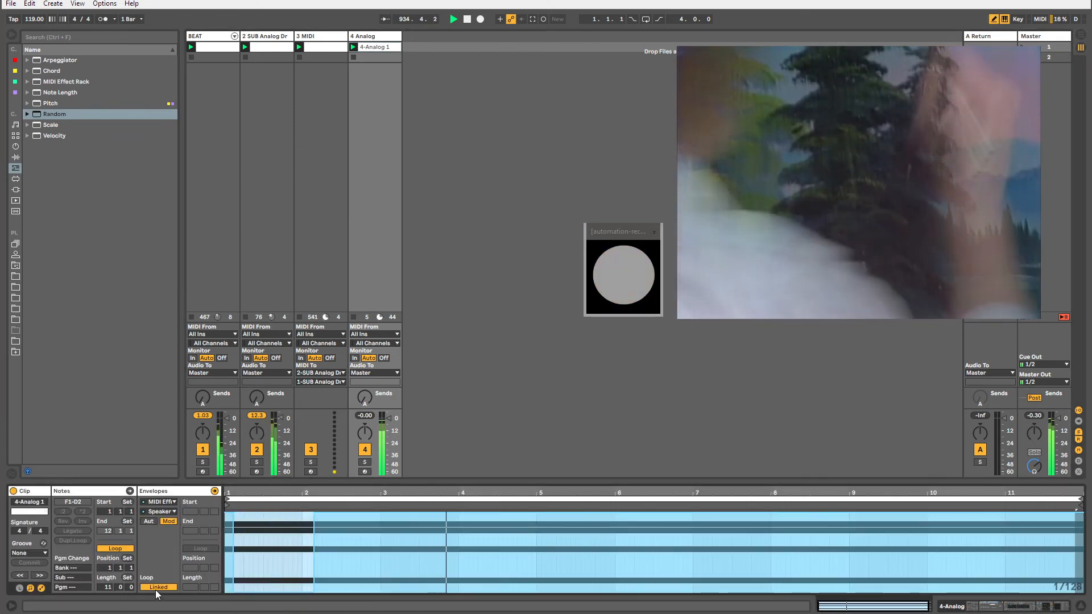
{"action": "left_click", "coordinate": [157, 589]}
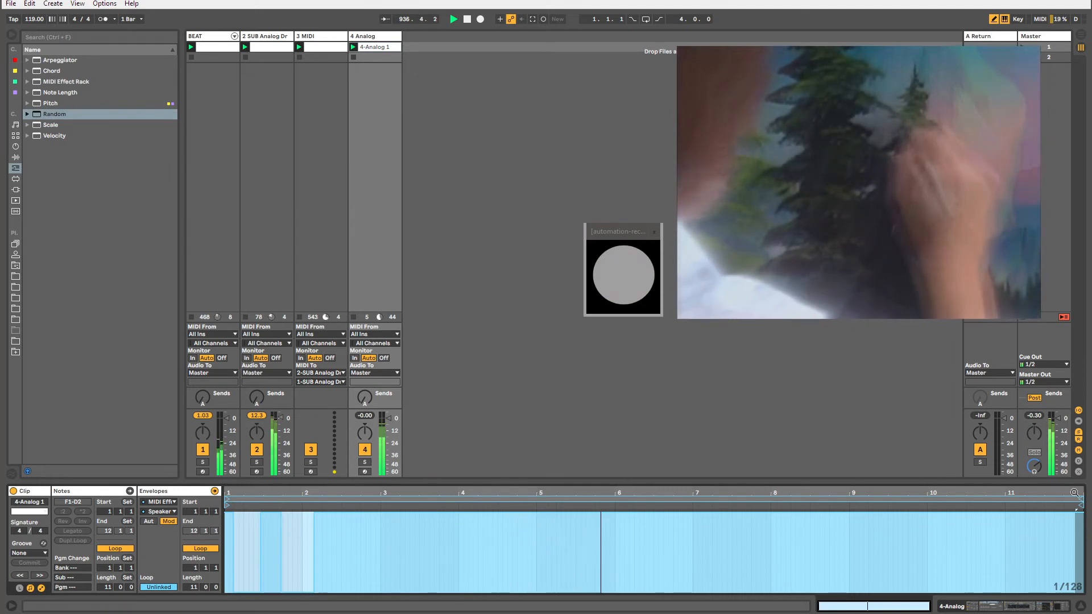
{"action": "left_click_drag", "start_coordinate": [1078, 504], "coordinate": [341, 504]}
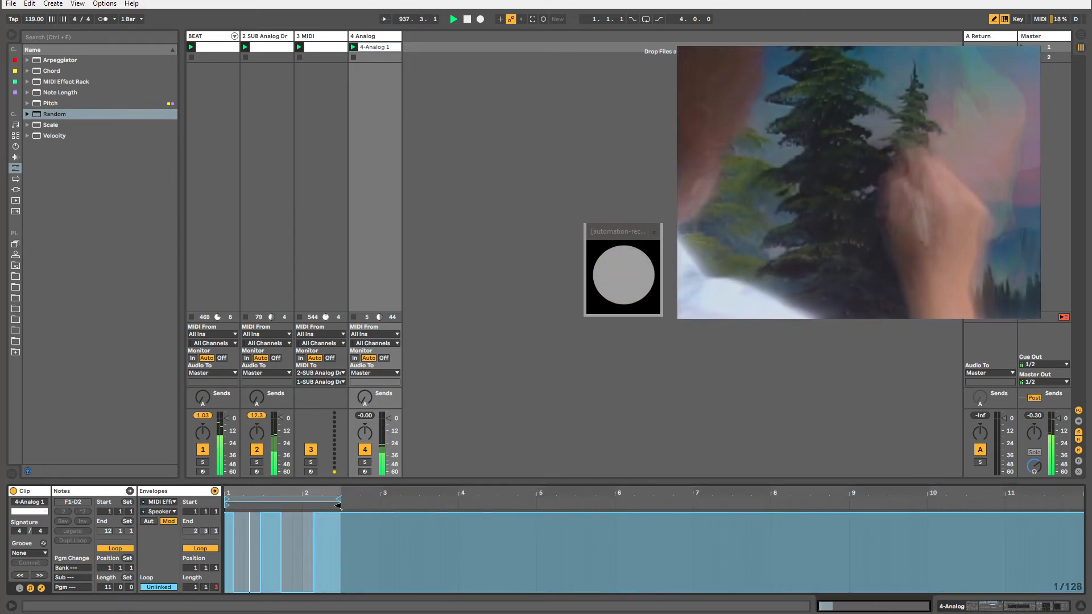
Add an Auto Pan between Delay and Filterjam on the Analog track, with amount 87.3% and rate 0.43 Hz.
{"action": "left_click", "coordinate": [393, 172]}
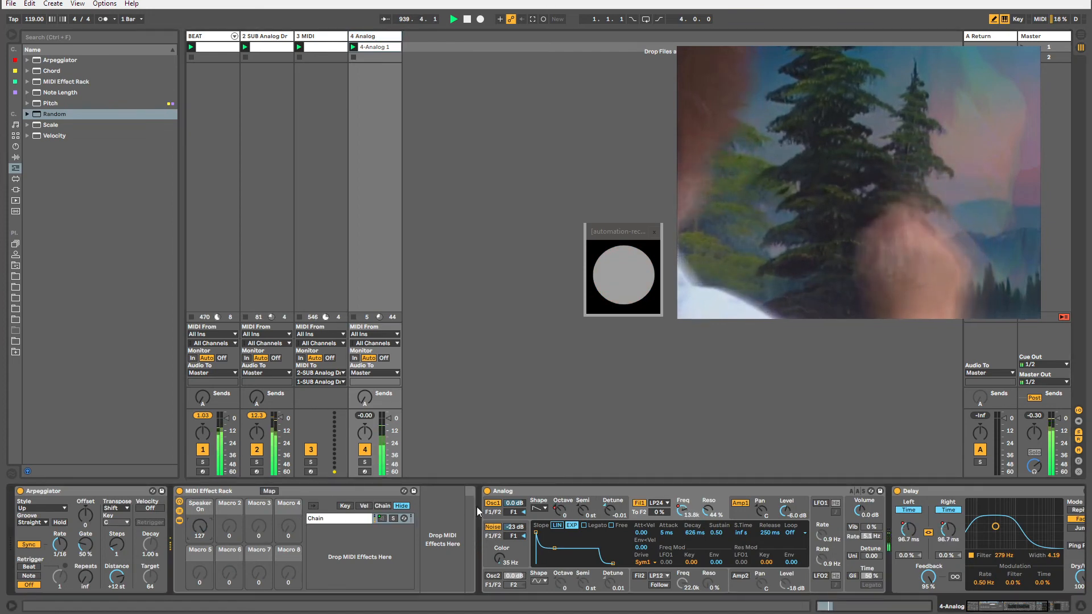
{"action": "left_click", "coordinate": [561, 510]}
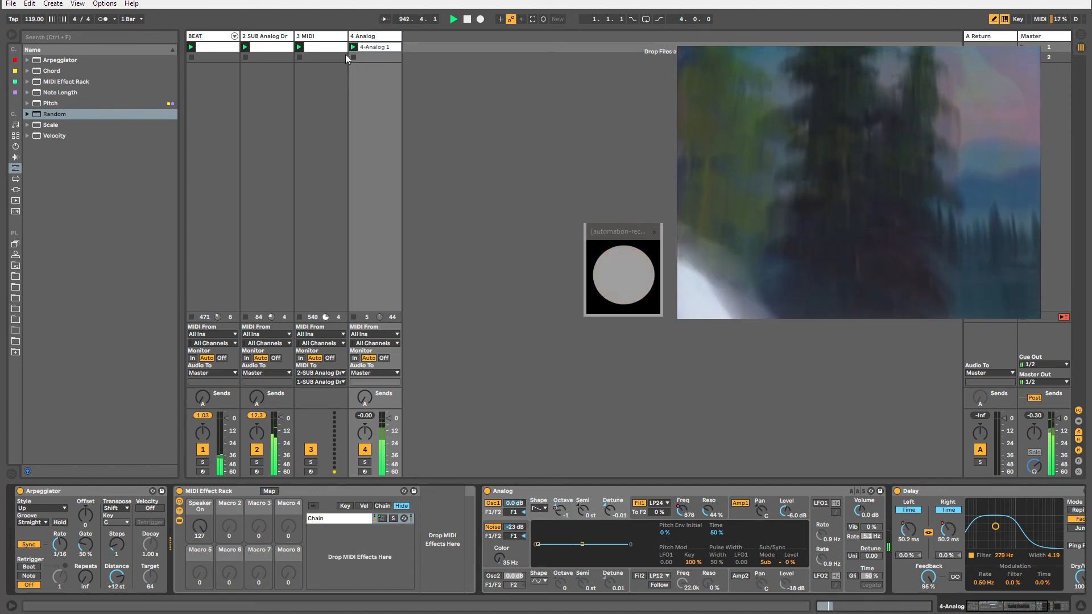
{"action": "left_click", "coordinate": [369, 36]}
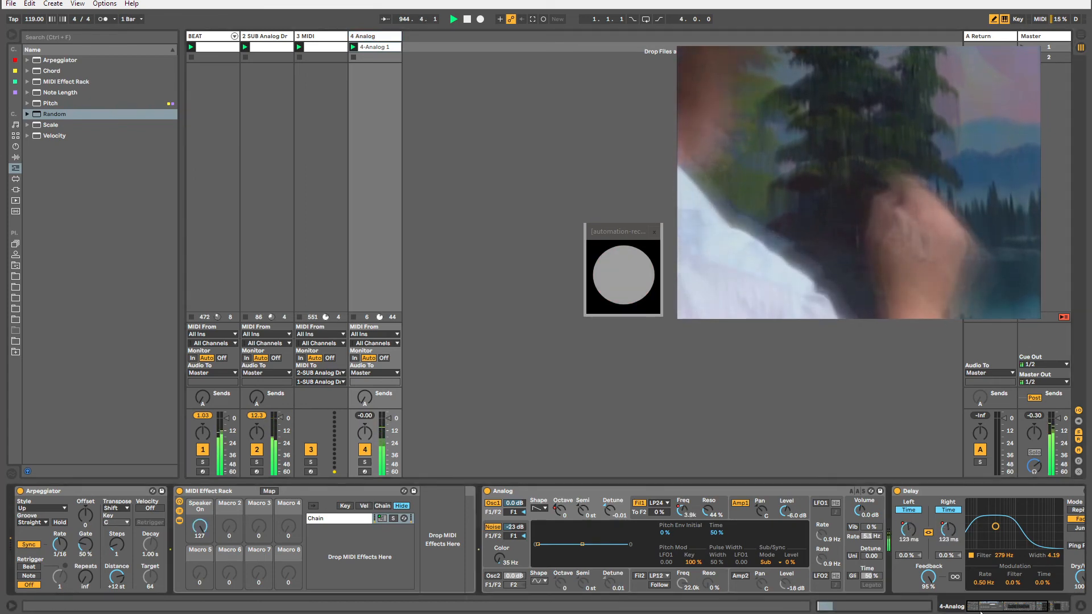
{"action": "scroll", "coordinate": [737, 503], "scroll_direction": "right", "scroll_amount": 5}
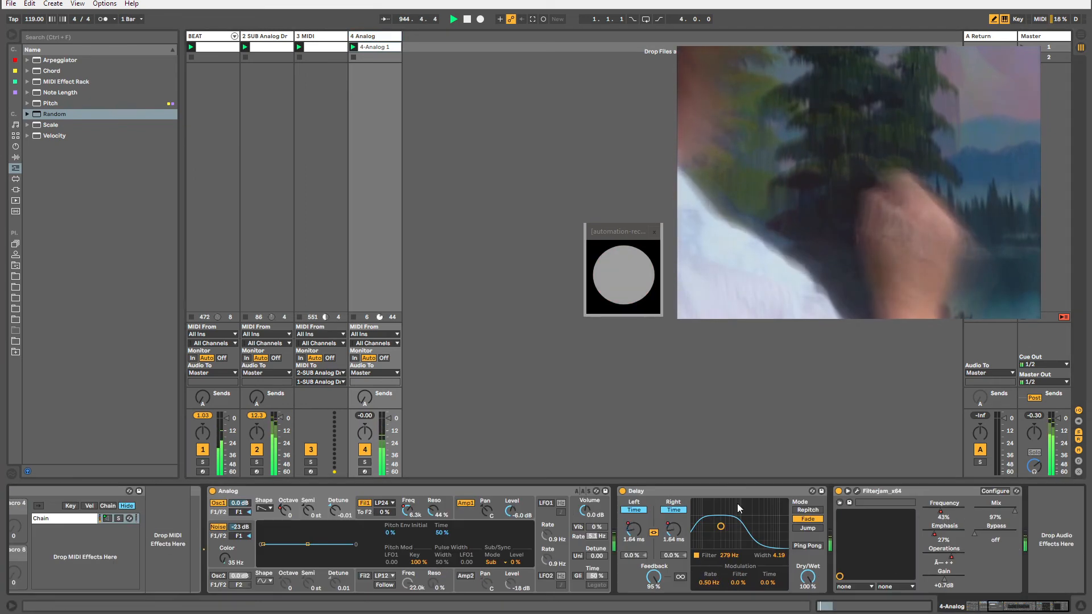
{"action": "left_click", "coordinate": [15, 157]}
{"action": "double_click", "coordinate": [60, 94]}
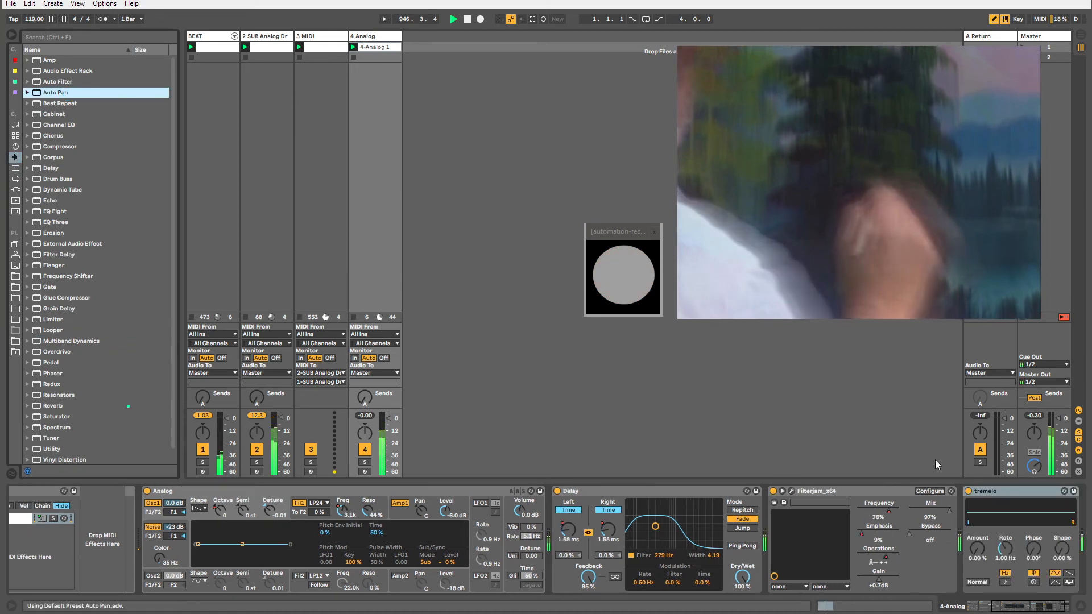
{"action": "left_click", "coordinate": [999, 493]}
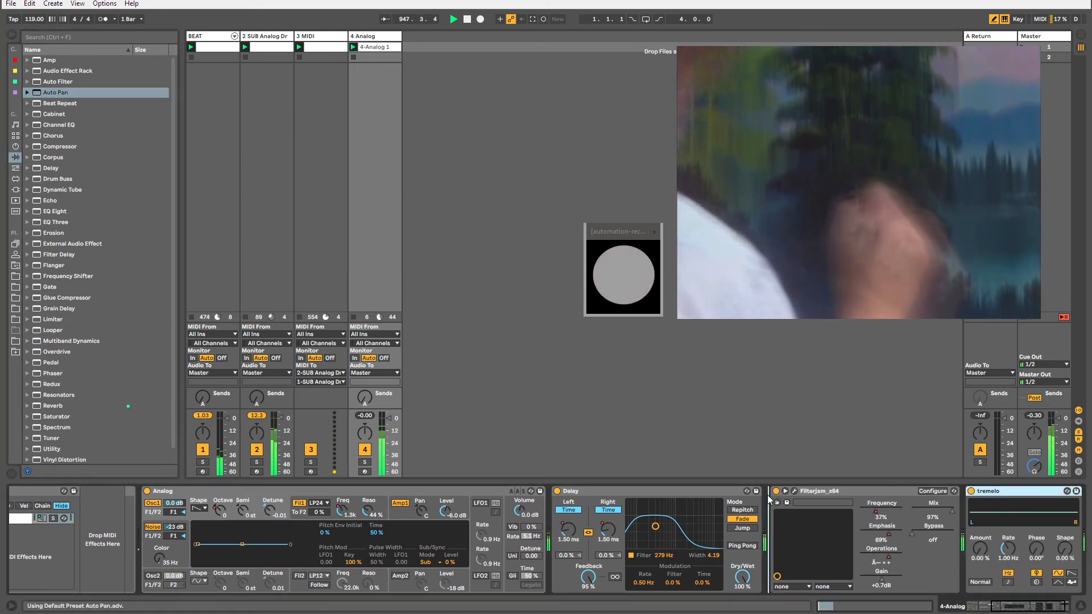
{"action": "left_click_drag", "start_coordinate": [770, 500], "coordinate": [788, 512]}
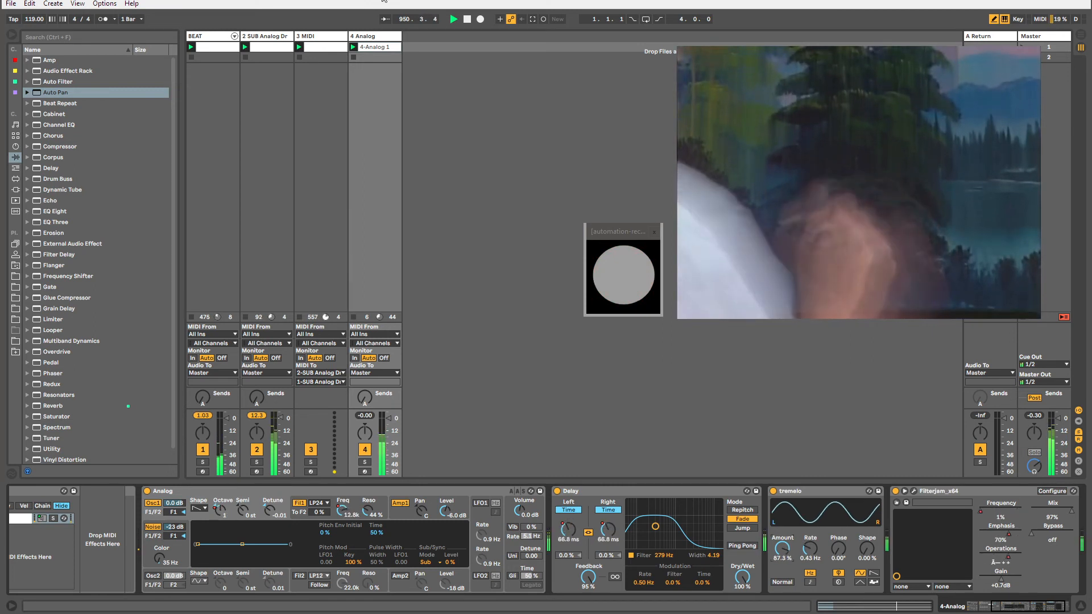
Review the devices on the 3 MIDI, SUB Analog Drums, BEAT and Analog tracks.
{"action": "left_click", "coordinate": [330, 38]}
{"action": "left_click", "coordinate": [263, 38]}
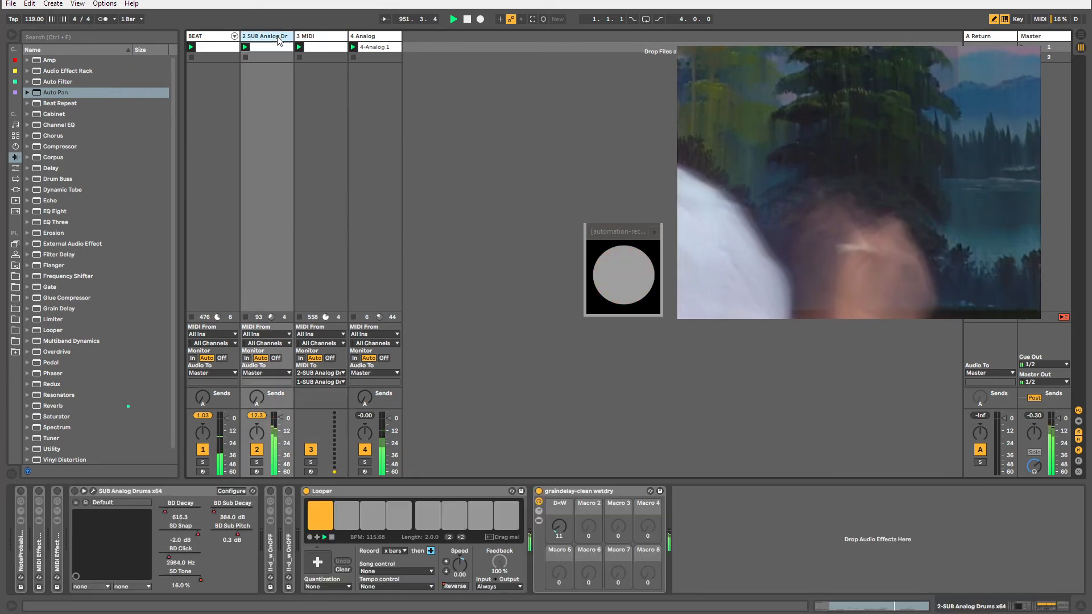
{"action": "left_click", "coordinate": [222, 37]}
{"action": "left_click", "coordinate": [264, 37]}
{"action": "left_click", "coordinate": [319, 37]}
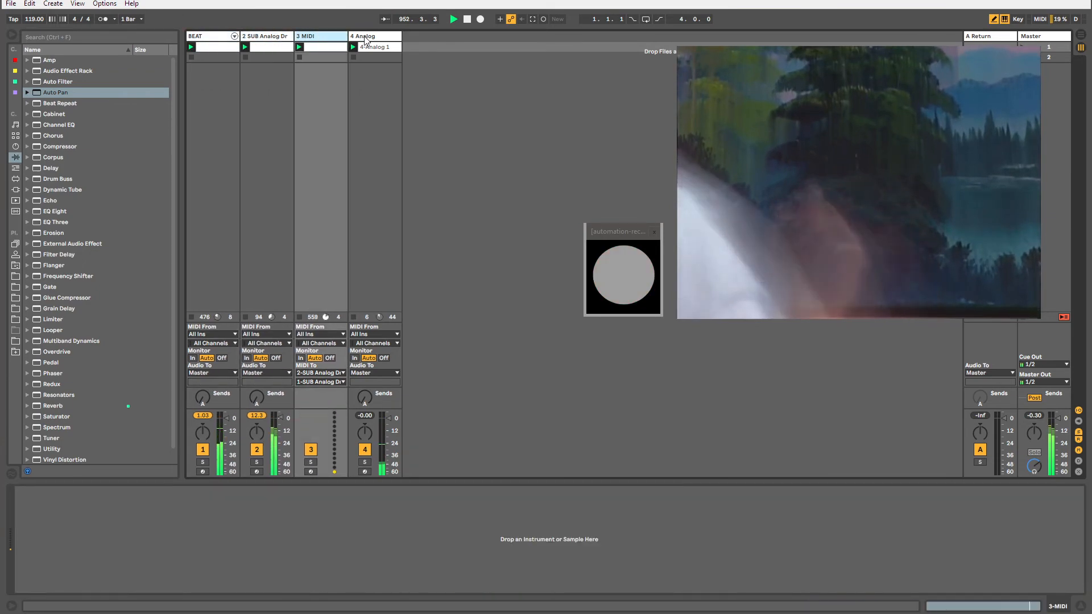
{"action": "left_click", "coordinate": [367, 38]}
{"action": "left_click", "coordinate": [304, 35]}
{"action": "left_click", "coordinate": [267, 37]}
{"action": "left_click", "coordinate": [221, 37]}
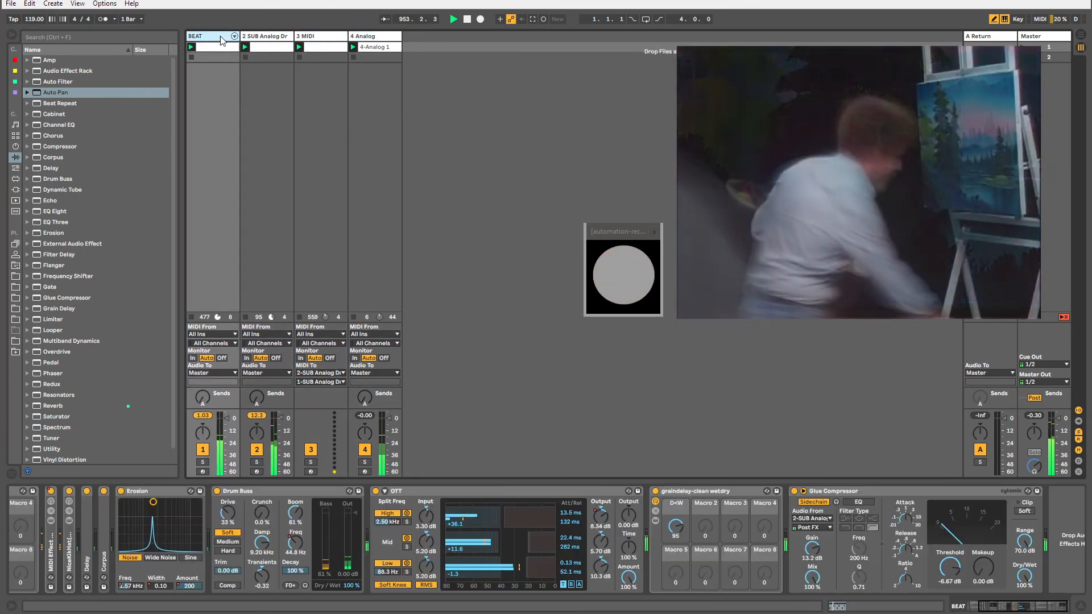
{"action": "left_click", "coordinate": [376, 38]}
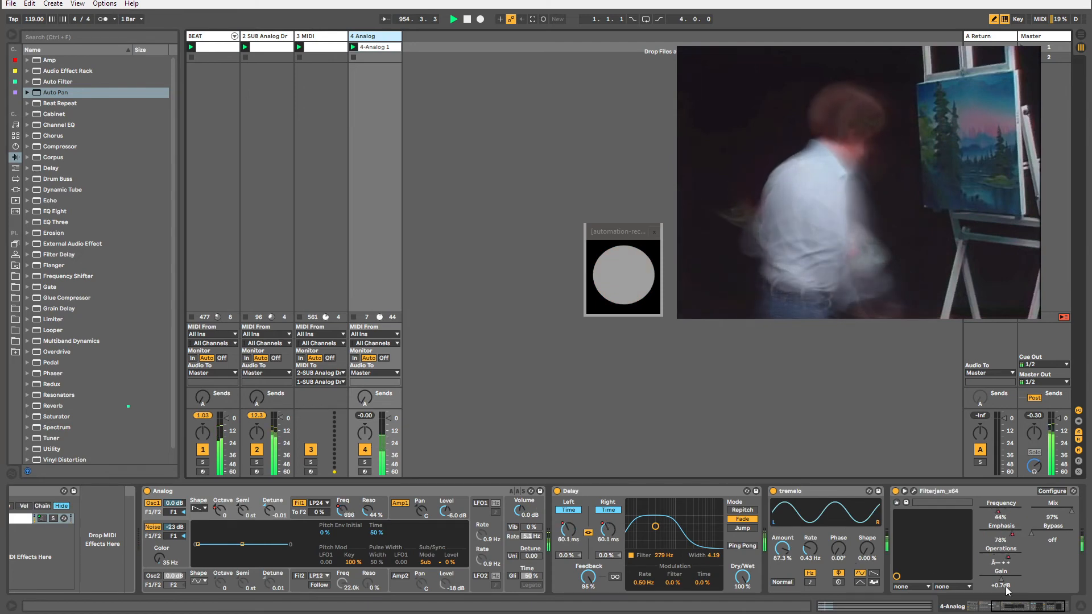
Set the tremolo's amount on the Analog track to 100% and its rate to about 0.69 Hz.
{"action": "left_click_drag", "start_coordinate": [1011, 609], "coordinate": [1022, 608]}
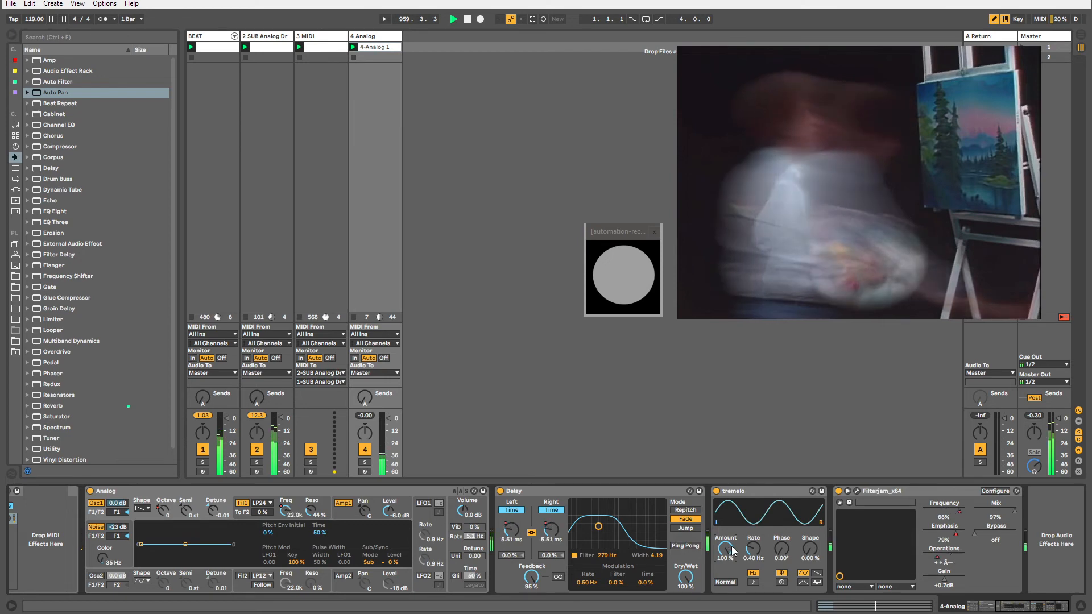
{"action": "mouse_move", "coordinate": [752, 549]}
{"action": "left_mouse_down"}
{"action": "mouse_move", "coordinate": [753, 531]}
{"action": "mouse_move", "coordinate": [753, 549]}
{"action": "left_mouse_up"}
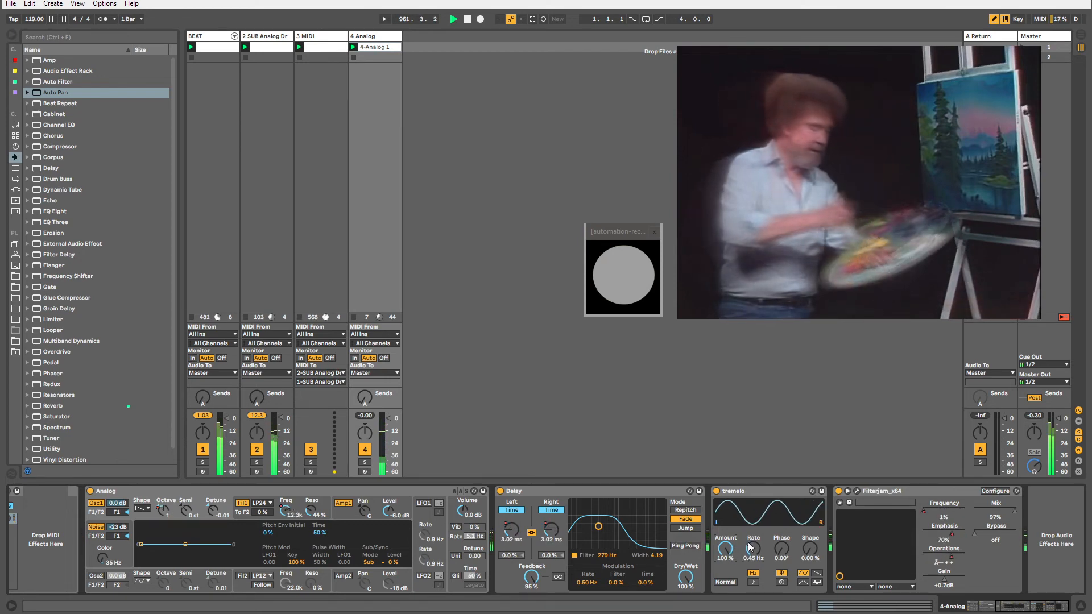
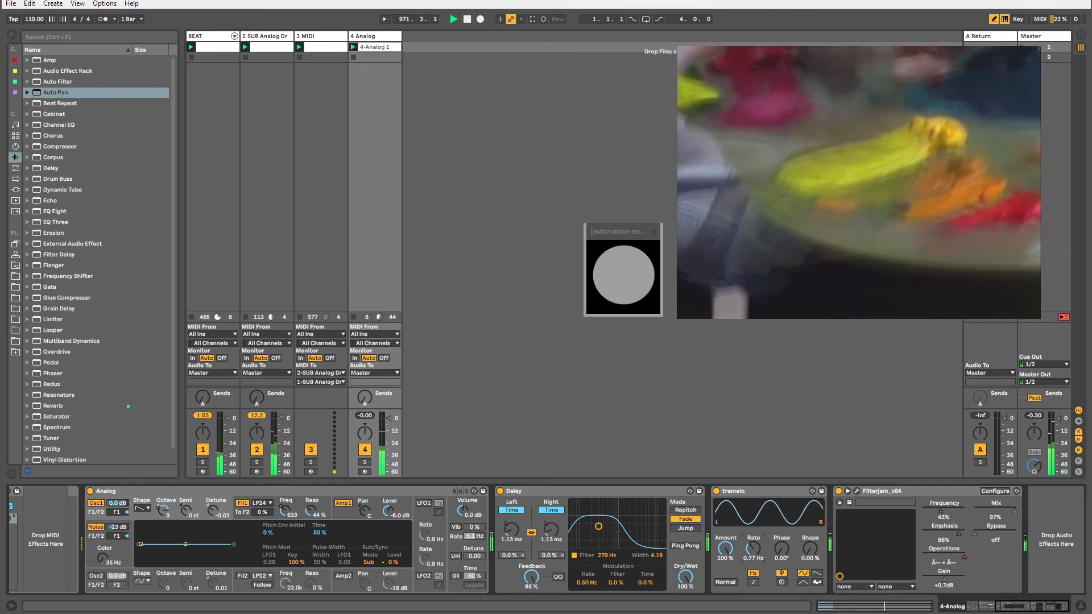
{"action": "left_click_drag", "start_coordinate": [756, 551], "coordinate": [756, 511]}
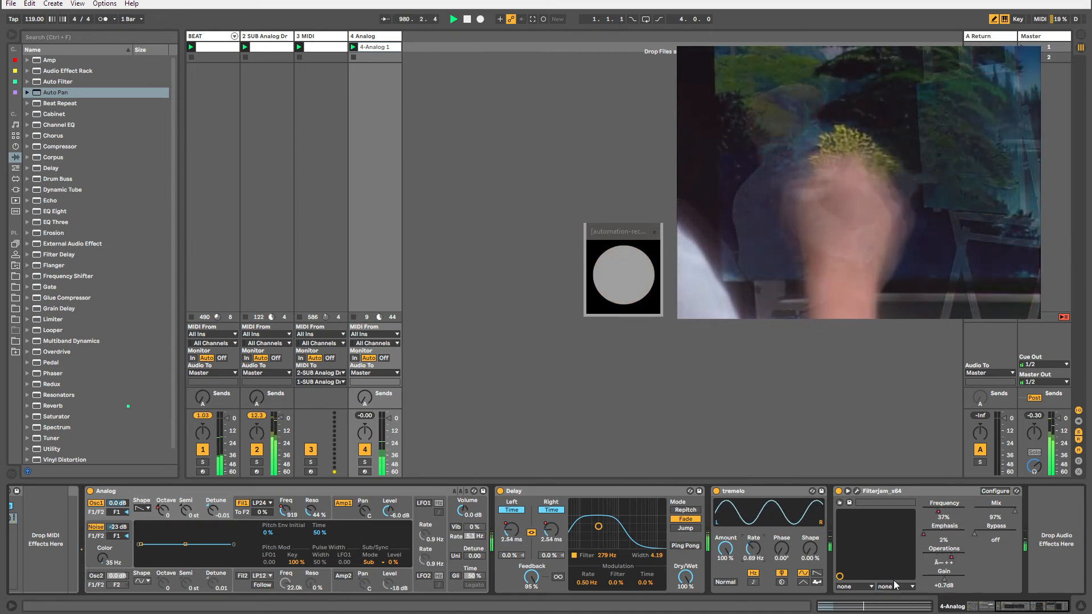
Hide the mixer's In/Out section and set the Analog track's tremolo rate to 1.04 Hz.
{"action": "mouse_move", "coordinate": [1007, 610]}
{"action": "left_mouse_down"}
{"action": "mouse_move", "coordinate": [985, 609]}
{"action": "mouse_move", "coordinate": [1024, 609]}
{"action": "left_mouse_up"}
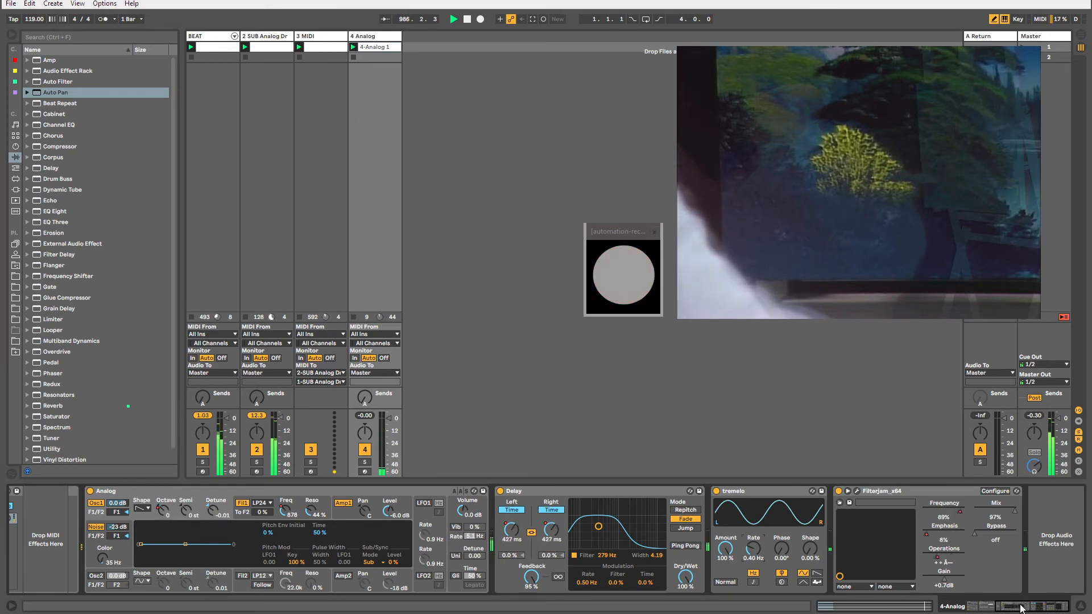
{"action": "left_click", "coordinate": [970, 607]}
{"action": "left_click", "coordinate": [1039, 607]}
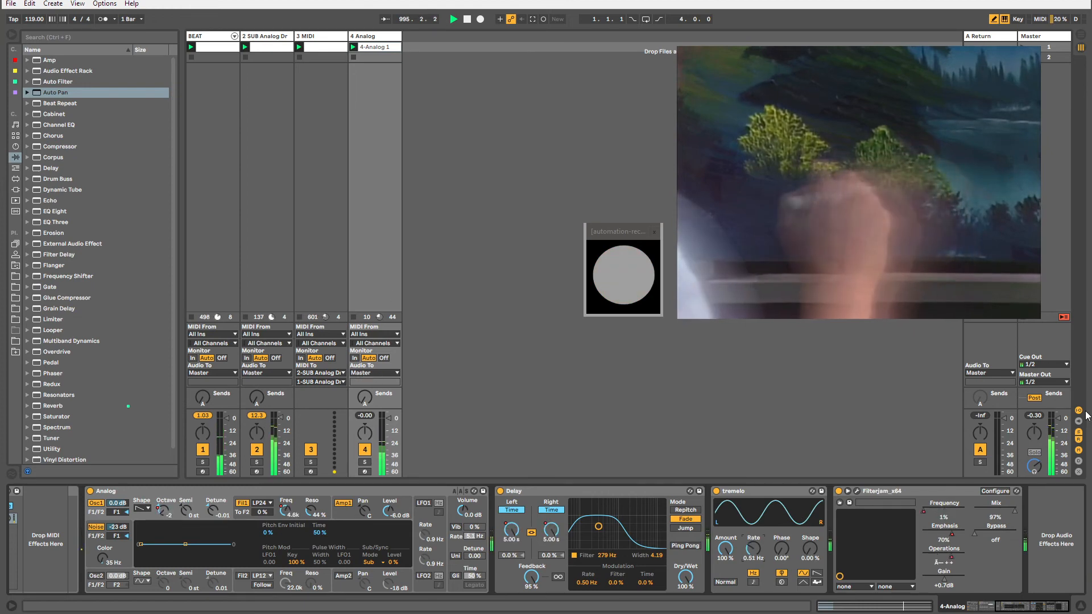
{"action": "key", "text": "ctrl+alt+i"}
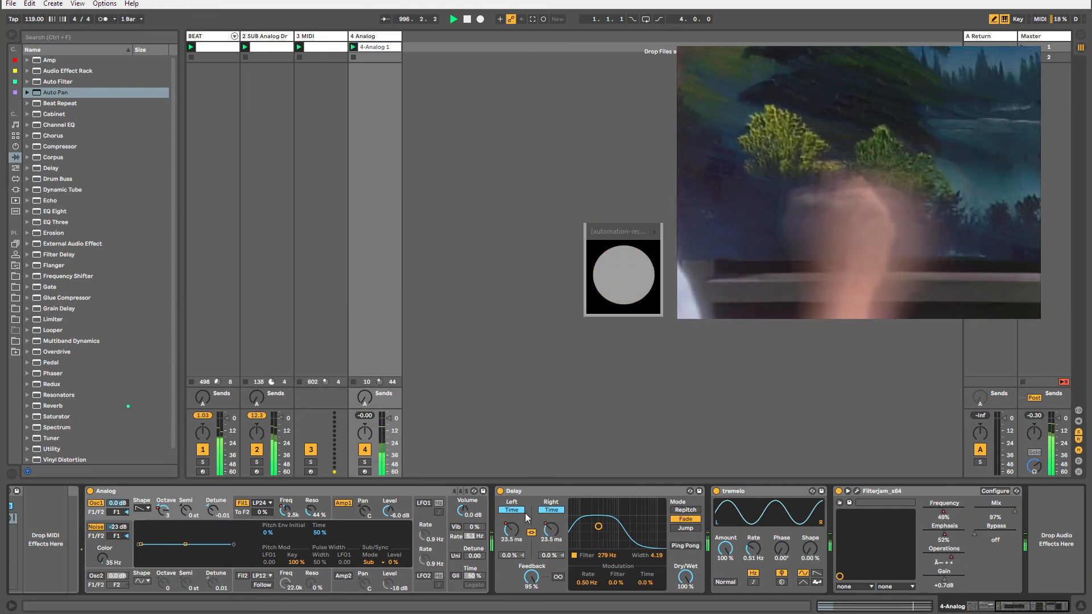
{"action": "left_click_drag", "start_coordinate": [750, 546], "coordinate": [749, 495]}
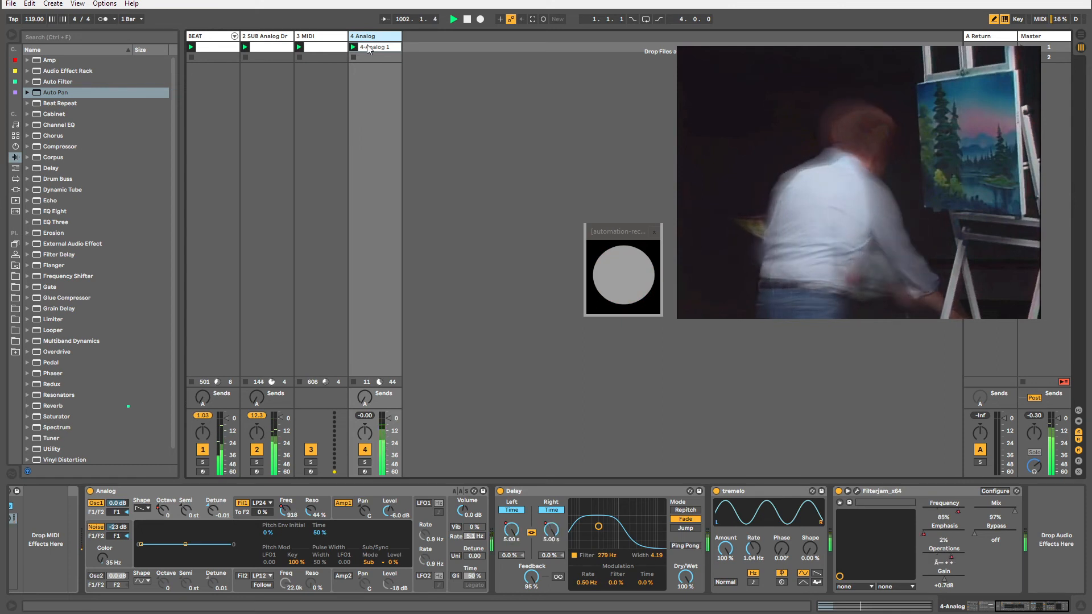
Insert an empty MIDI track after the Analog track, inspect the SUB Analog Drums and Analog devices, and select the new track.
{"action": "key", "text": "ctrl+shift+t"}
{"action": "left_click", "coordinate": [264, 39]}
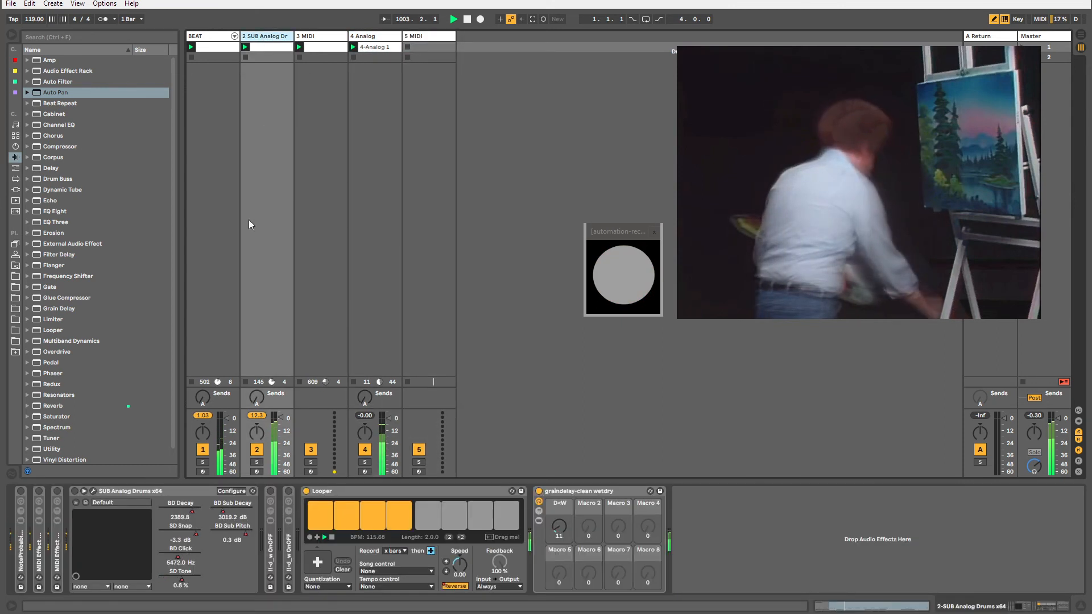
{"action": "left_click", "coordinate": [328, 492]}
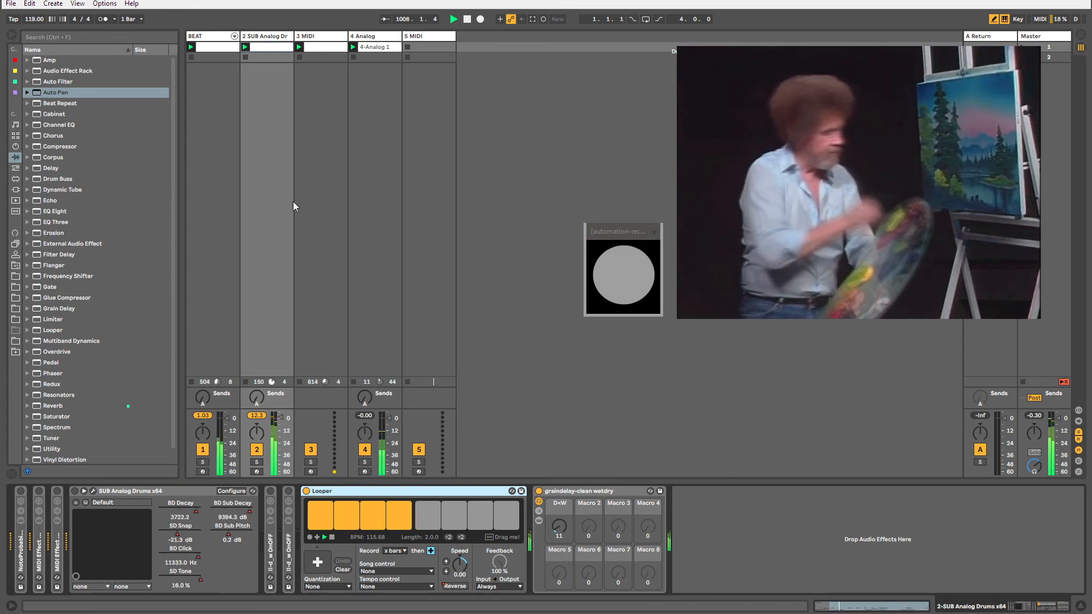
{"action": "left_click", "coordinate": [199, 492]}
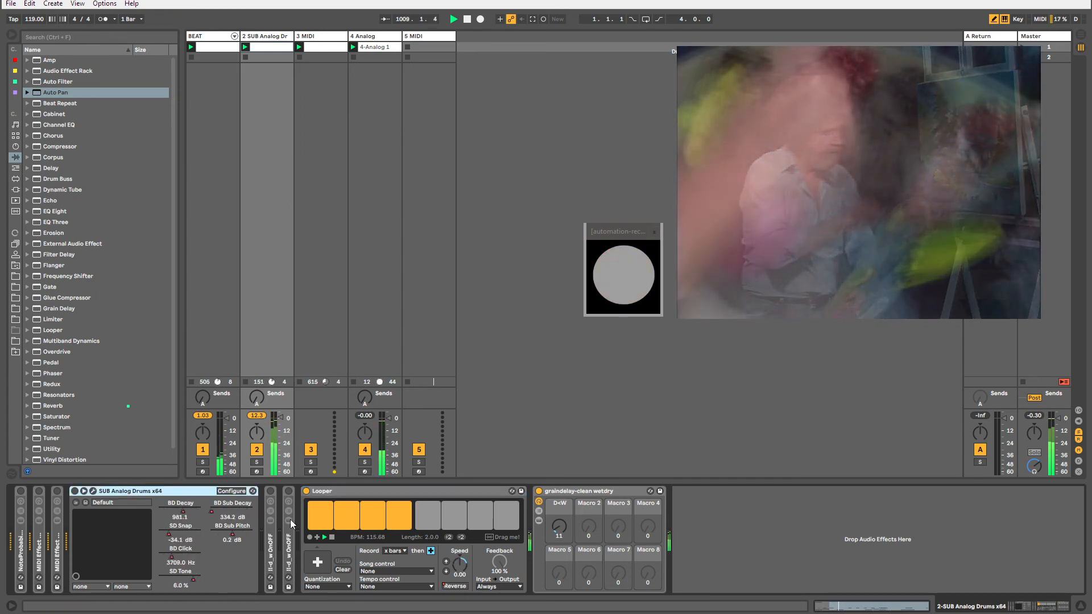
{"action": "left_click", "coordinate": [378, 37]}
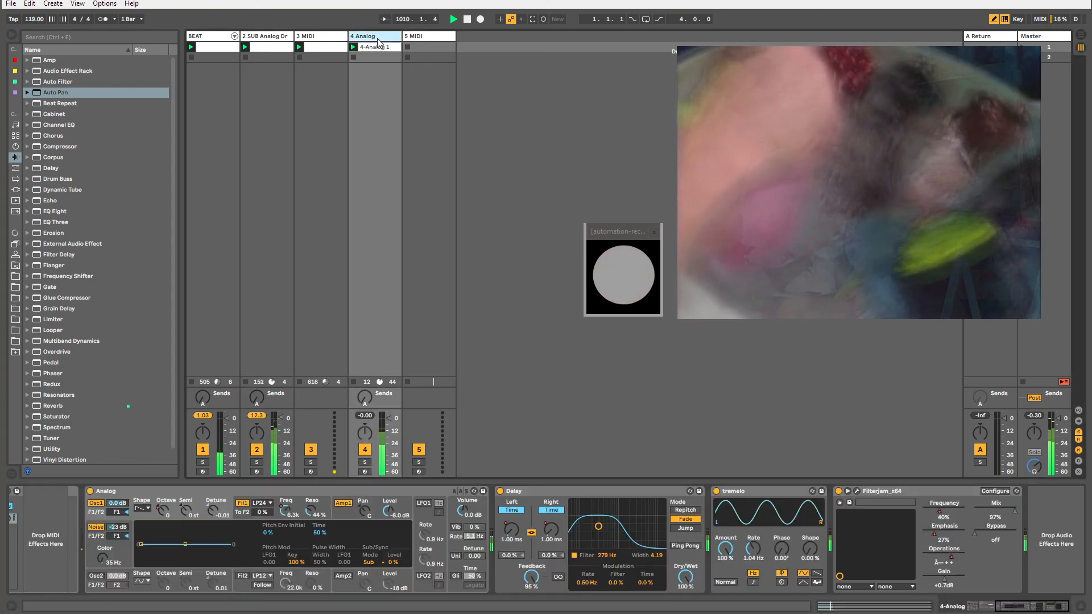
{"action": "left_click", "coordinate": [422, 38]}
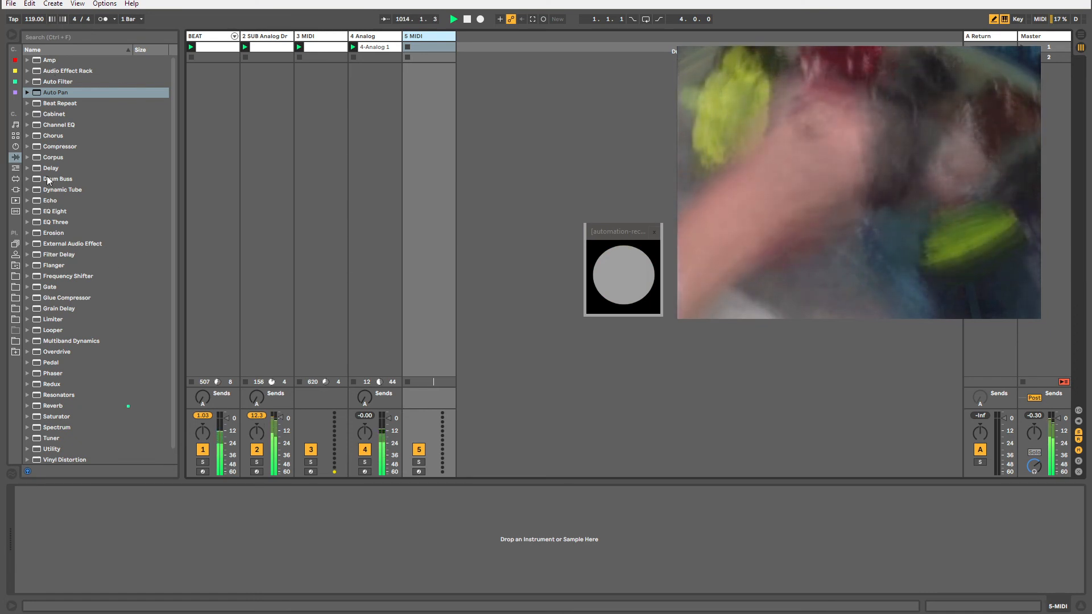
Look through the device chains of all five tracks, from BEAT to 5 MIDI.
{"action": "left_click", "coordinate": [267, 35]}
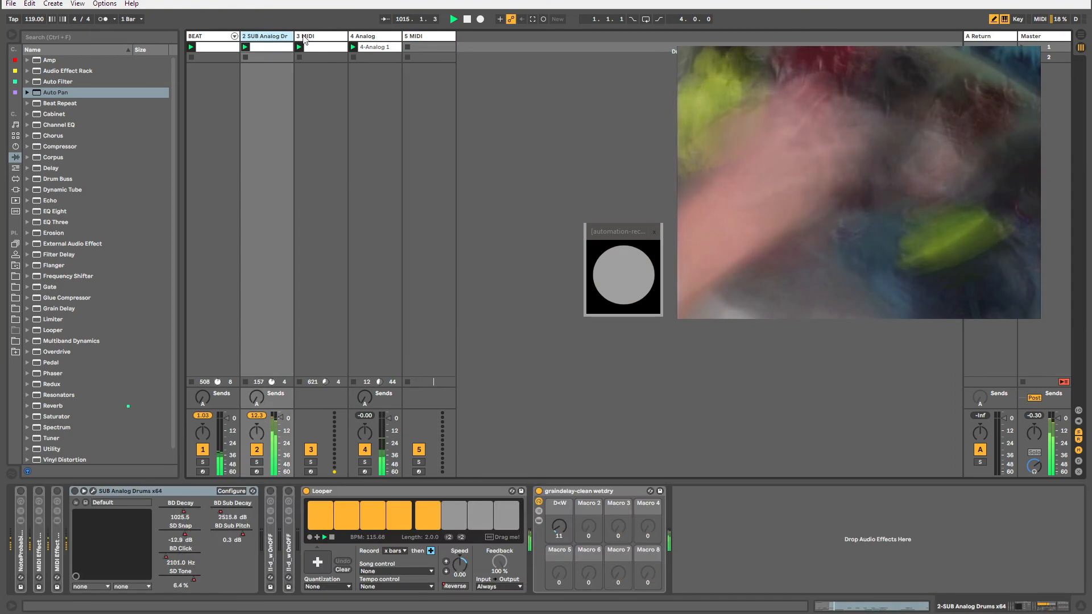
{"action": "left_click", "coordinate": [304, 36]}
{"action": "left_click", "coordinate": [364, 35]}
{"action": "left_click", "coordinate": [222, 36]}
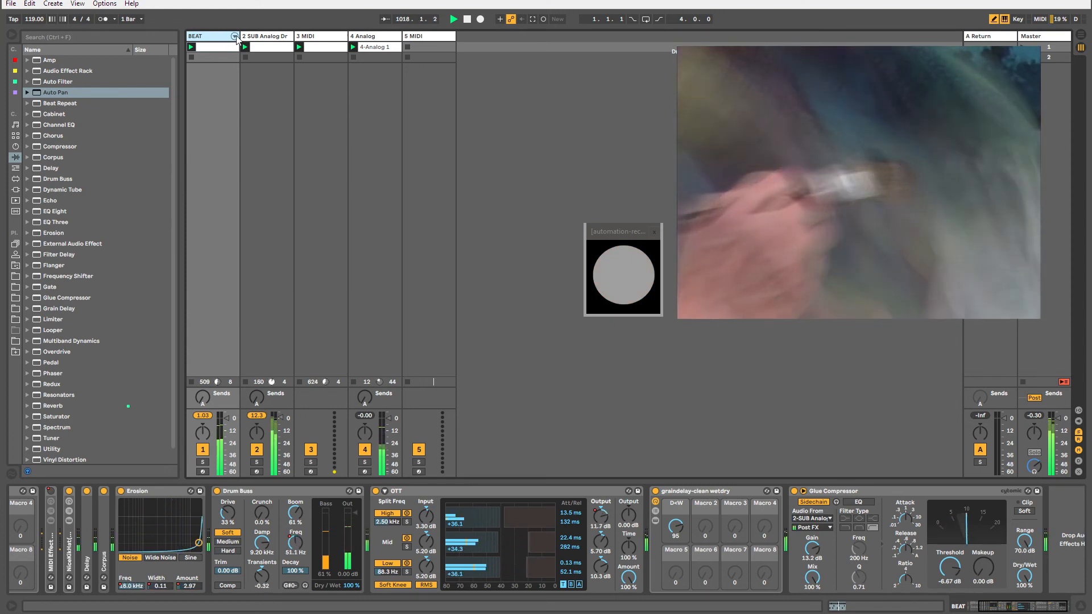
{"action": "left_click", "coordinate": [273, 37]}
{"action": "left_click", "coordinate": [339, 38]}
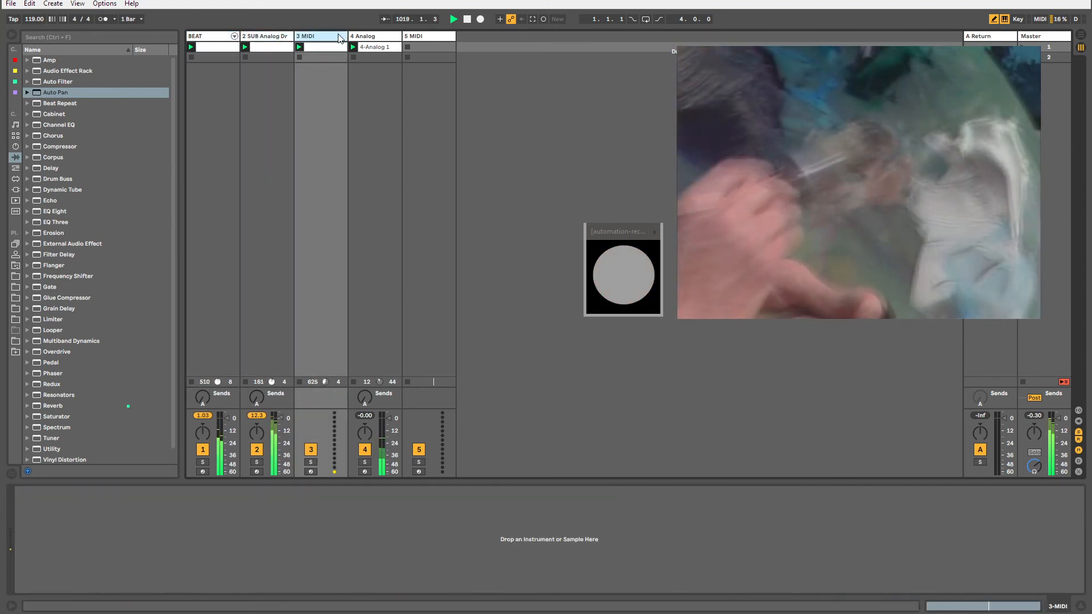
{"action": "left_click", "coordinate": [368, 39]}
{"action": "left_click", "coordinate": [413, 36]}
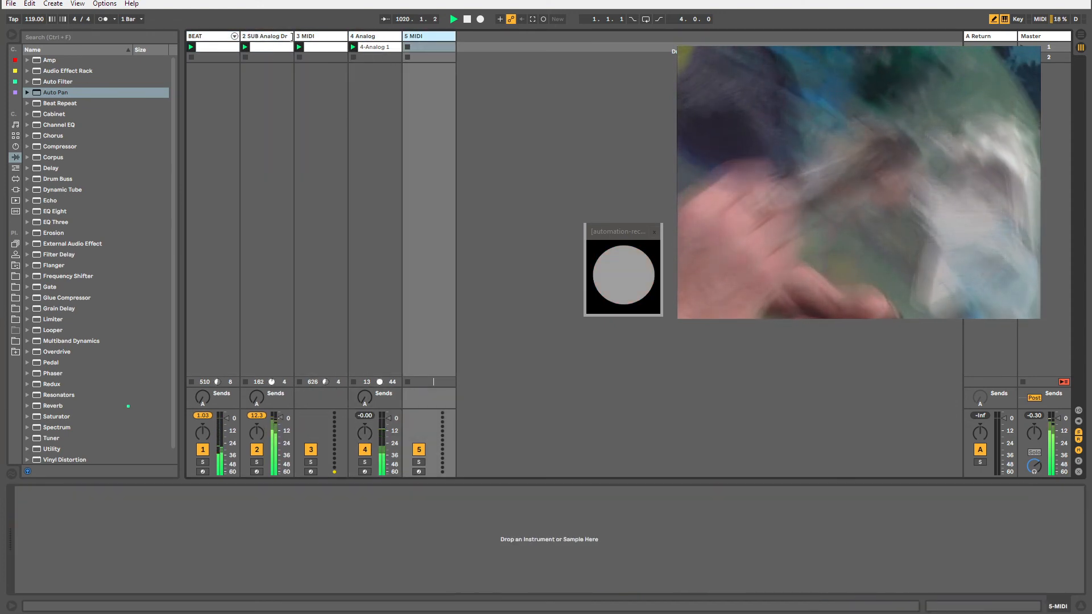
{"action": "left_click", "coordinate": [318, 37]}
{"action": "left_click", "coordinate": [282, 39]}
{"action": "left_click", "coordinate": [212, 36]}
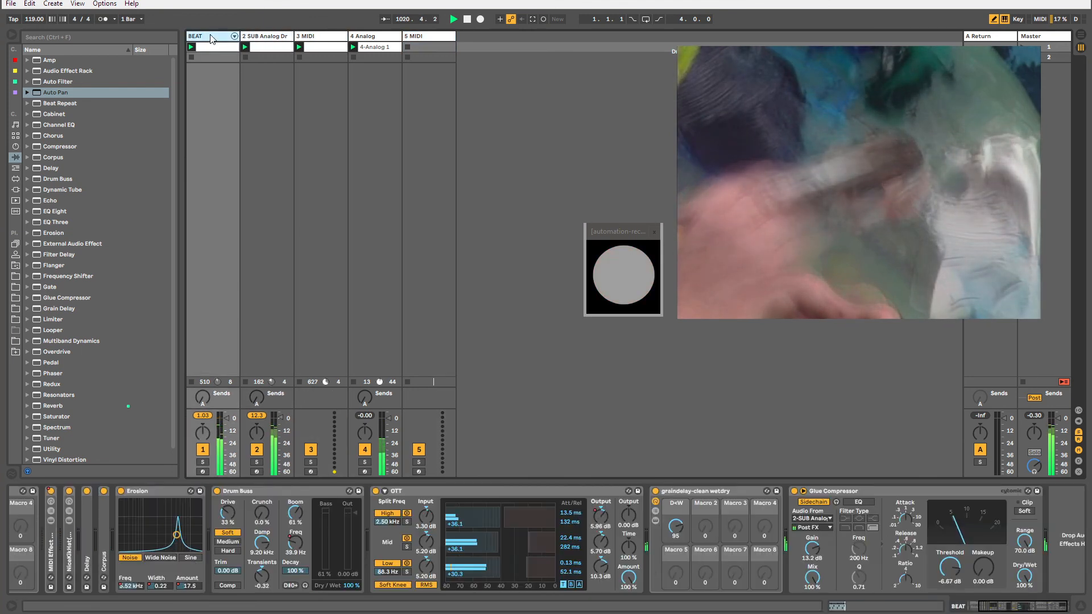
{"action": "left_click", "coordinate": [314, 39]}
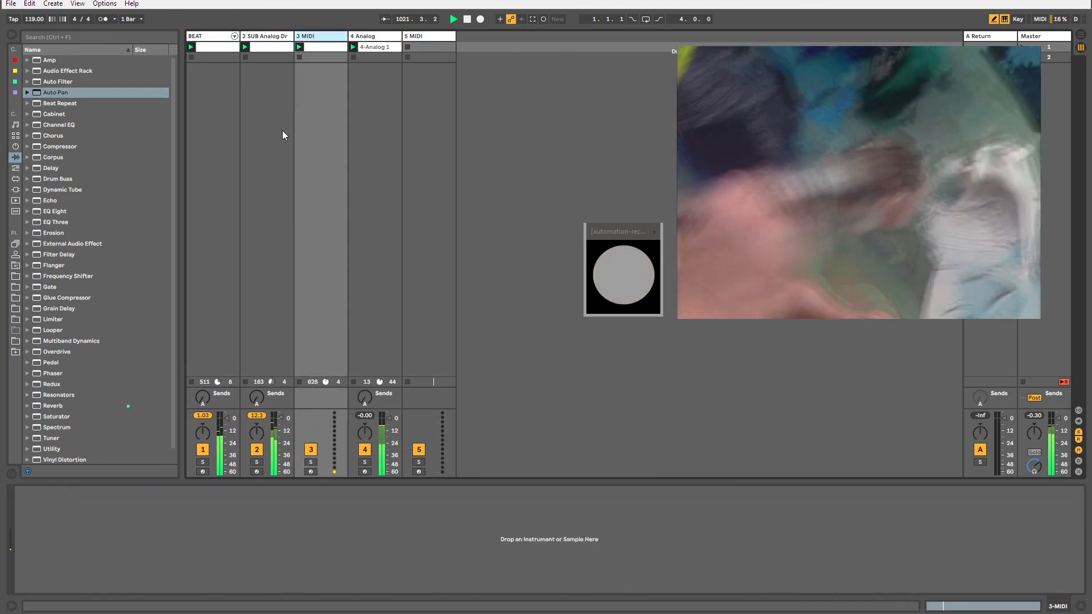
Show the plug-ins in the browser and recheck the devices on each track, finishing on the empty fifth MIDI track.
{"action": "left_click", "coordinate": [15, 189]}
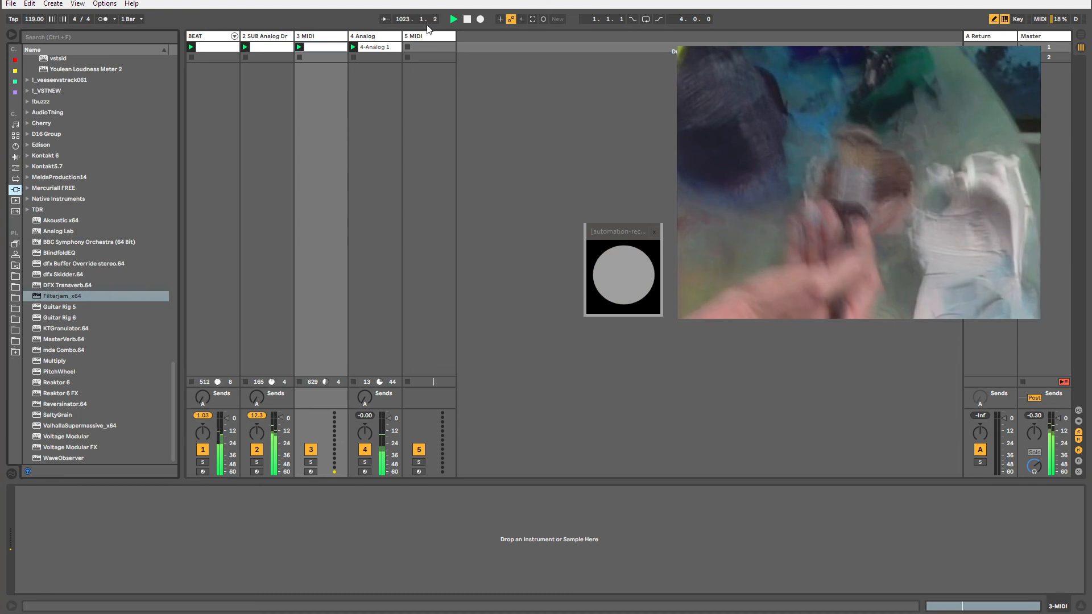
{"action": "left_click", "coordinate": [436, 38]}
{"action": "left_click", "coordinate": [202, 39]}
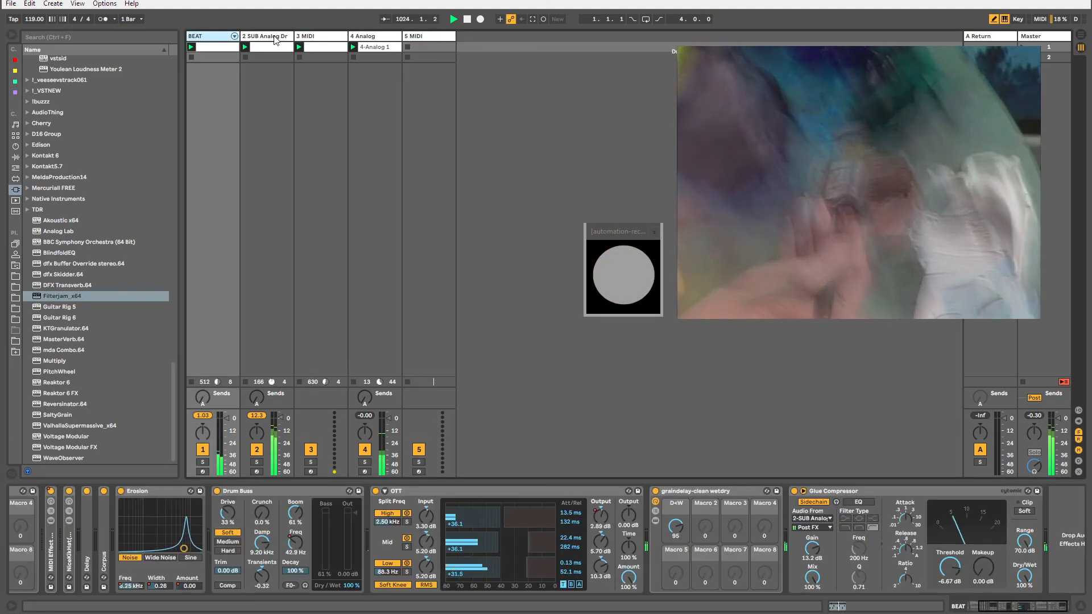
{"action": "left_click", "coordinate": [264, 37]}
{"action": "left_click", "coordinate": [316, 37]}
{"action": "left_click", "coordinate": [379, 39]}
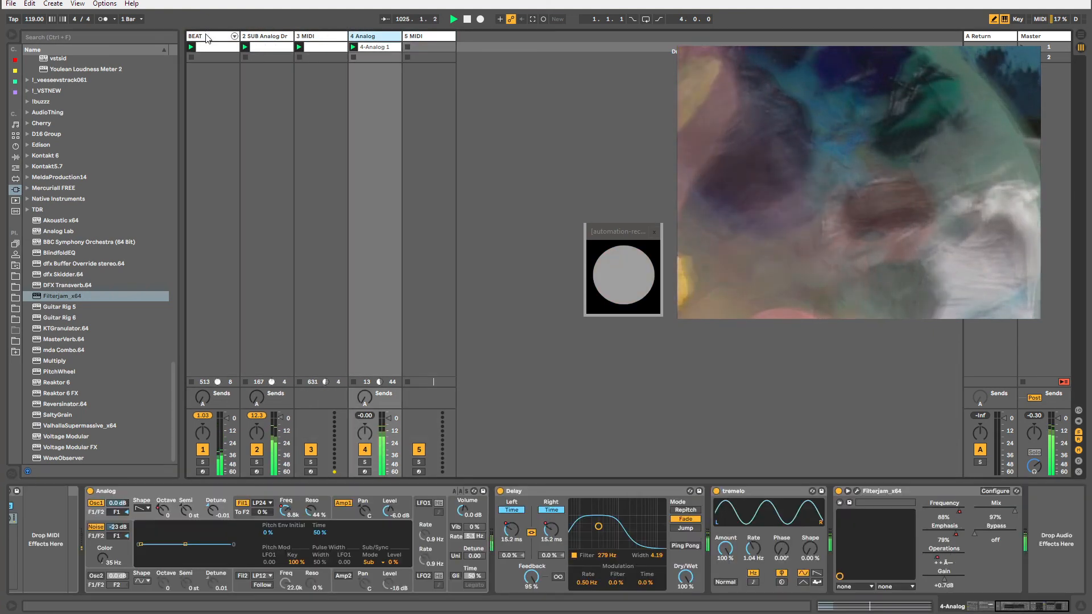
{"action": "left_click", "coordinate": [332, 38]}
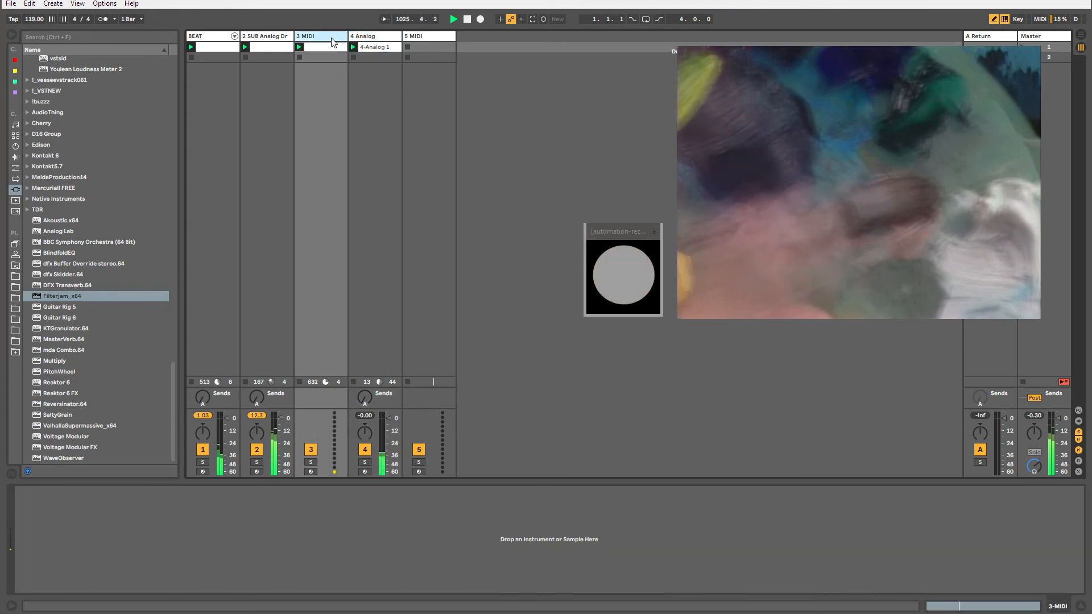
{"action": "left_click", "coordinate": [376, 37]}
{"action": "left_click", "coordinate": [419, 36]}
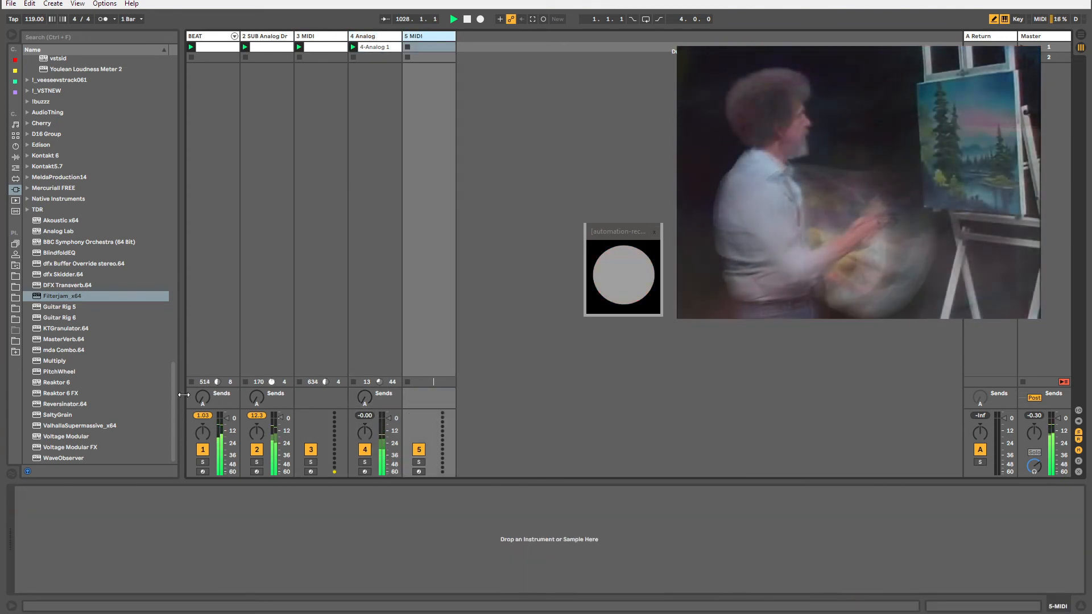
Collapse the "!!! free" plug-in folder and remove the clip stop buttons from the second scene's slots on all five tracks.
{"action": "left_click_drag", "start_coordinate": [176, 392], "coordinate": [164, 67]}
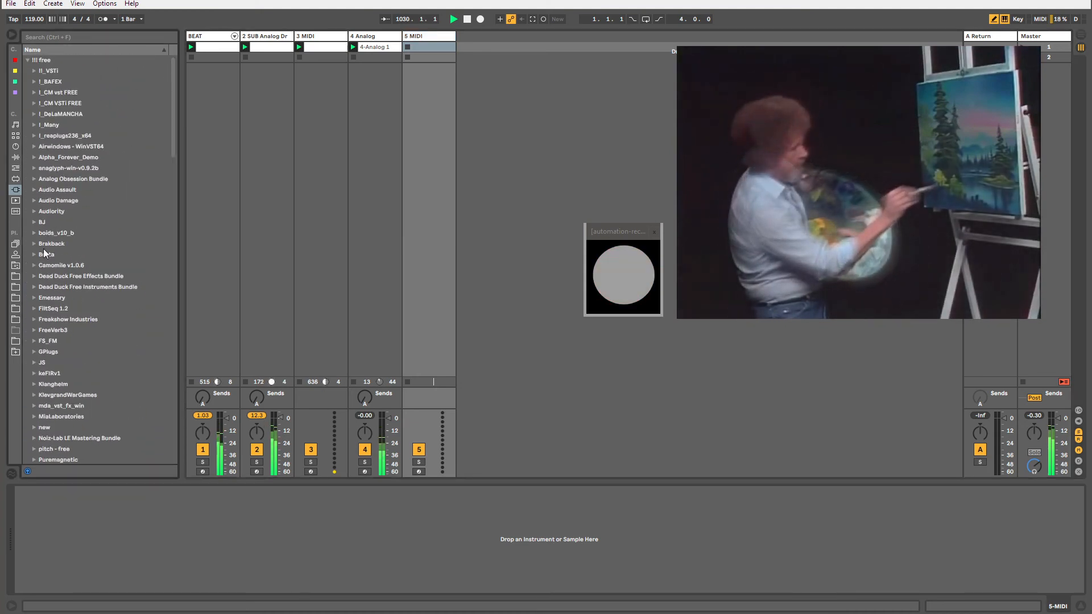
{"action": "left_click", "coordinate": [27, 60]}
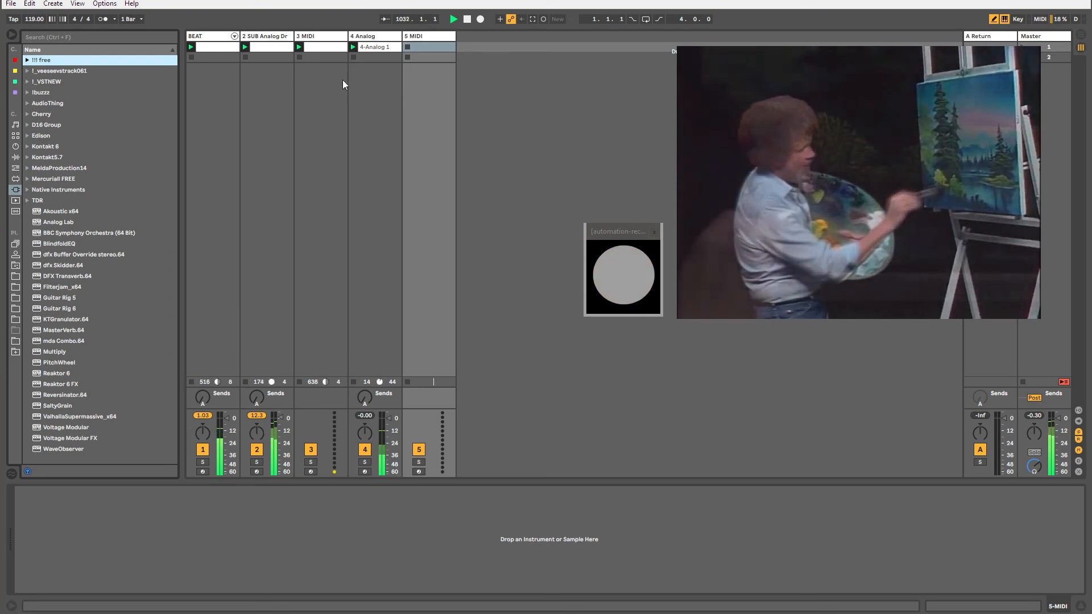
{"action": "left_click_drag", "start_coordinate": [227, 56], "coordinate": [352, 56]}
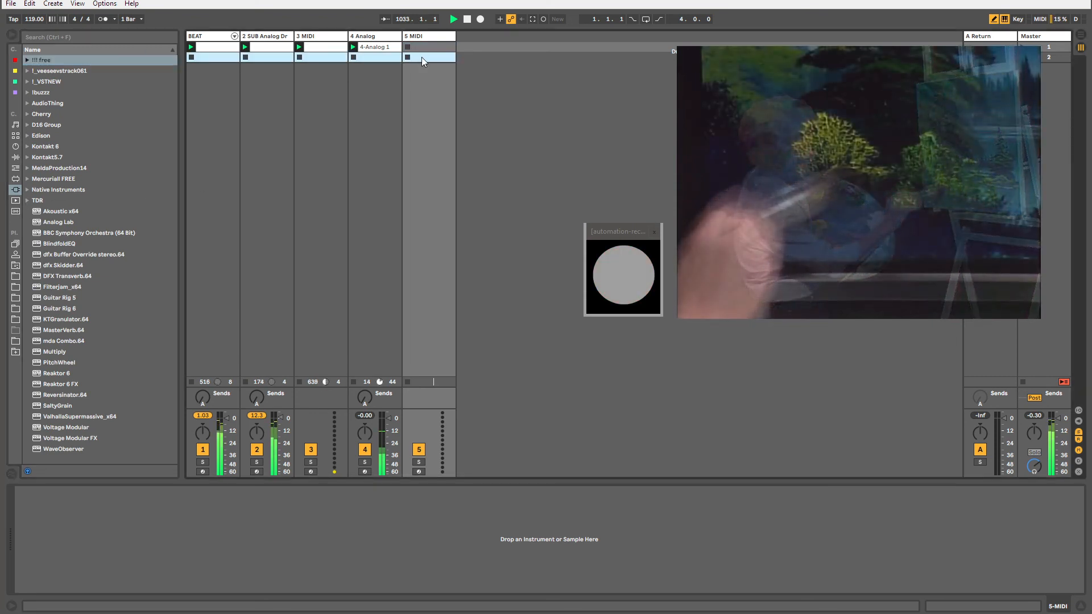
{"action": "key", "text": "ctrl+e"}
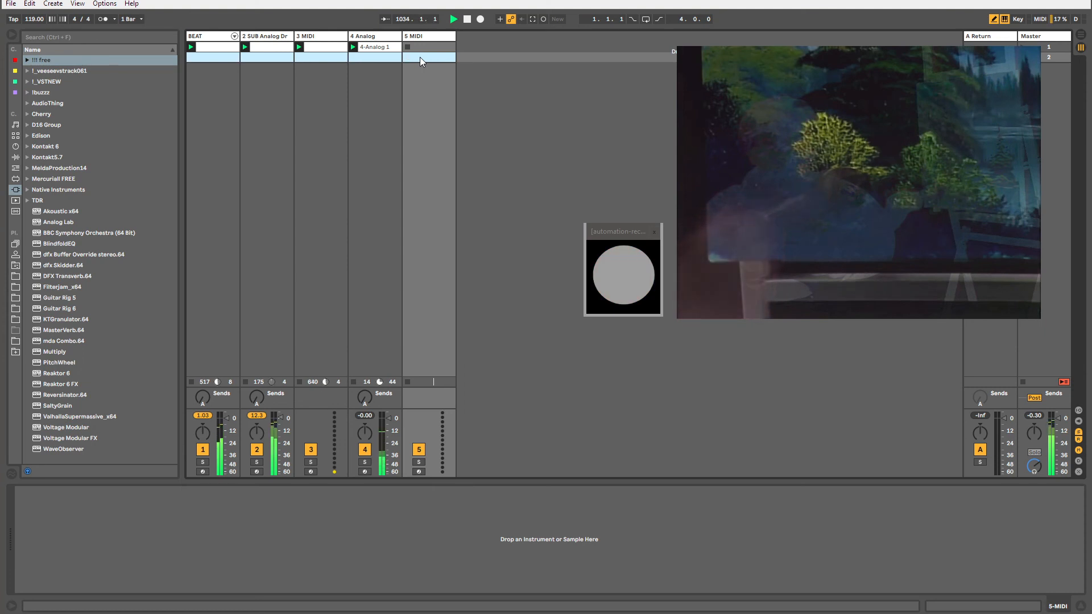
Load the Analog instrument onto the fifth MIDI track and set its Amp1 level to -5.4 dB.
{"action": "left_click", "coordinate": [421, 49]}
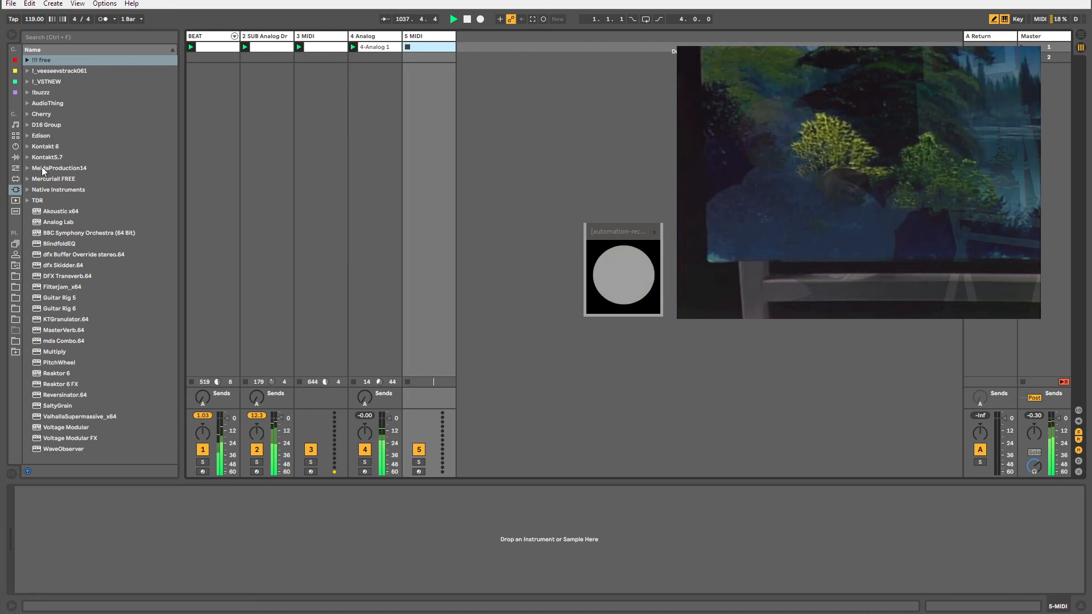
{"action": "left_click", "coordinate": [15, 146]}
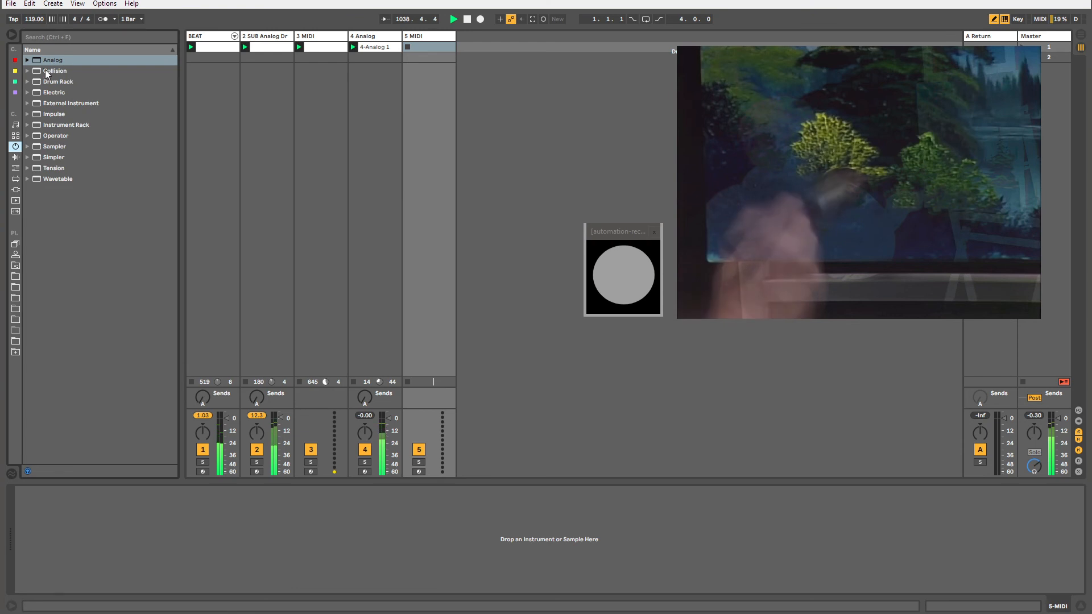
{"action": "left_click_drag", "start_coordinate": [48, 63], "coordinate": [429, 56]}
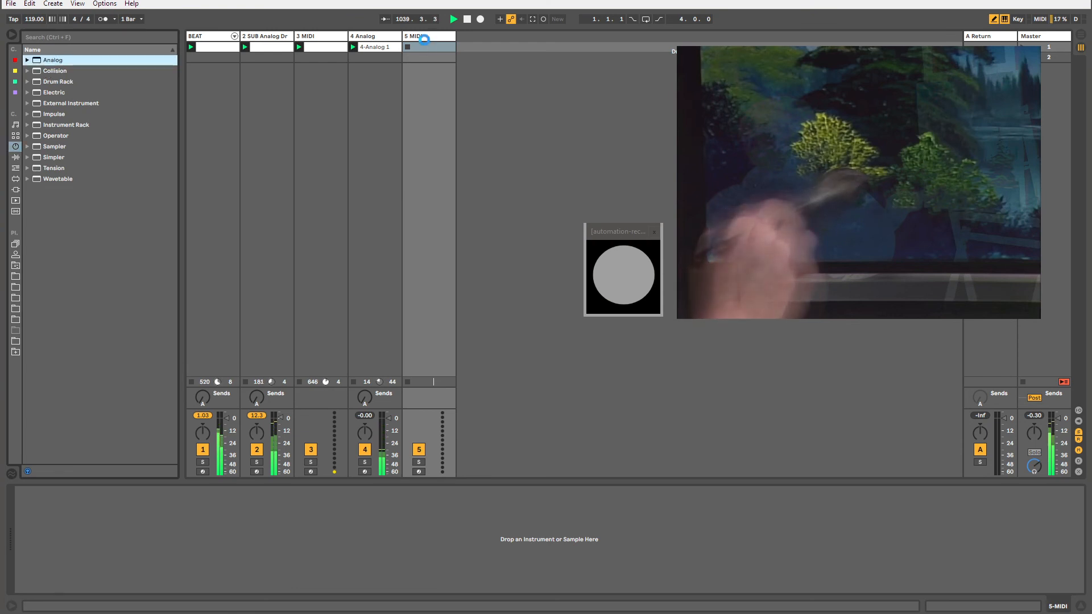
{"action": "left_click", "coordinate": [192, 493]}
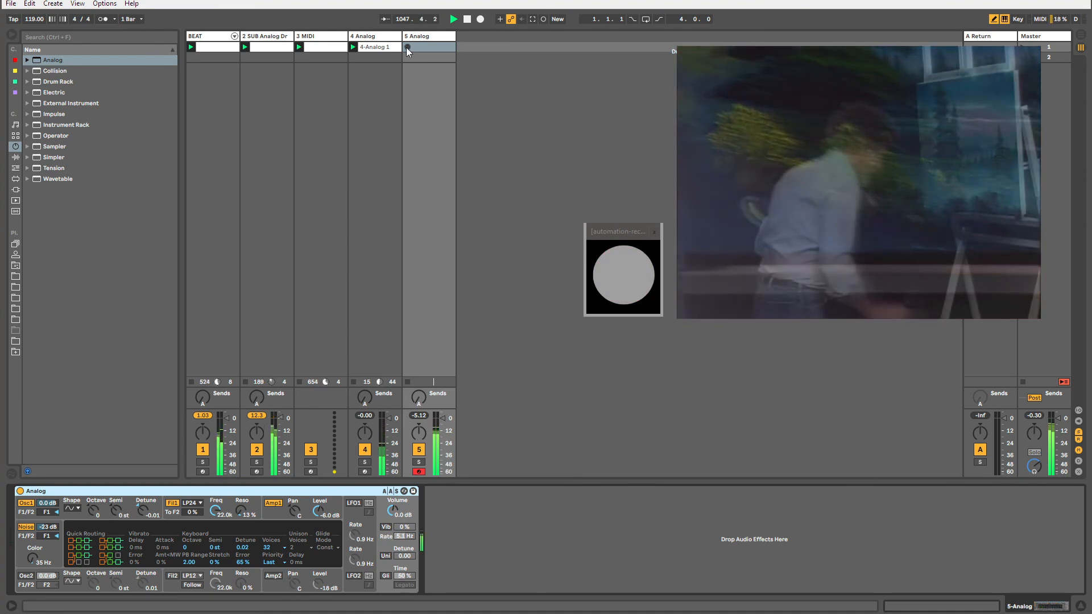
{"action": "left_click", "coordinate": [335, 514]}
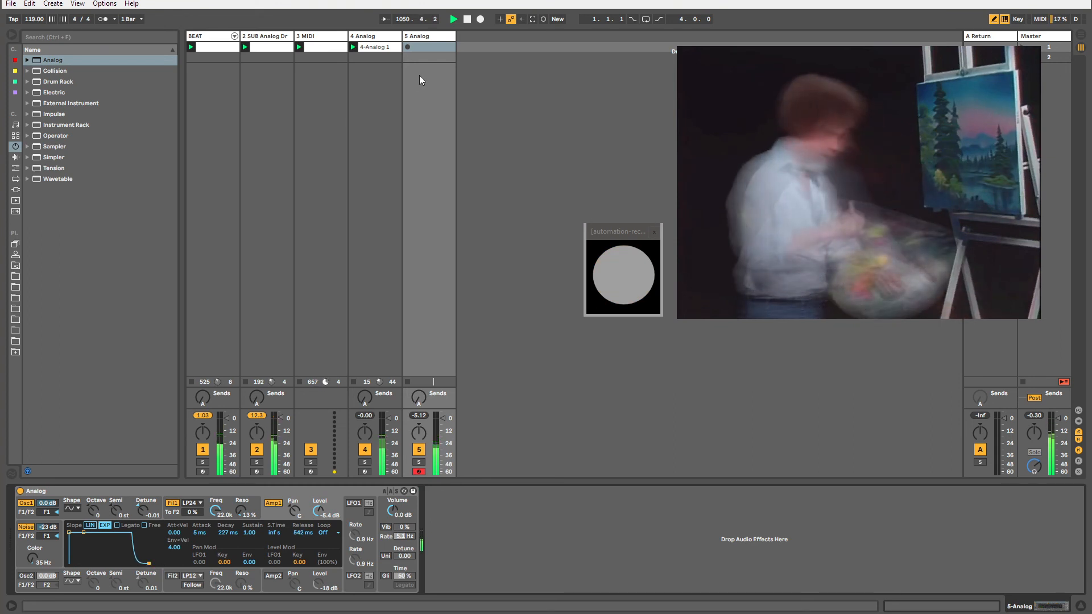
Capture the played notes as a clip on the 5 Analog track and extend its loop to start at 1.1.1.
{"action": "left_click", "coordinate": [408, 47]}
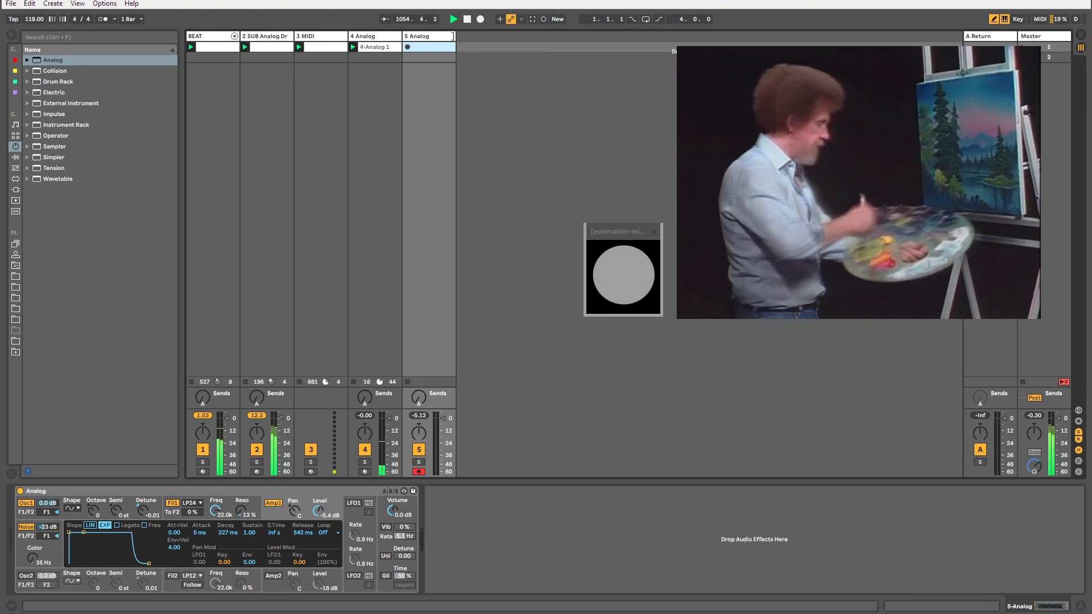
{"action": "left_click", "coordinate": [530, 21]}
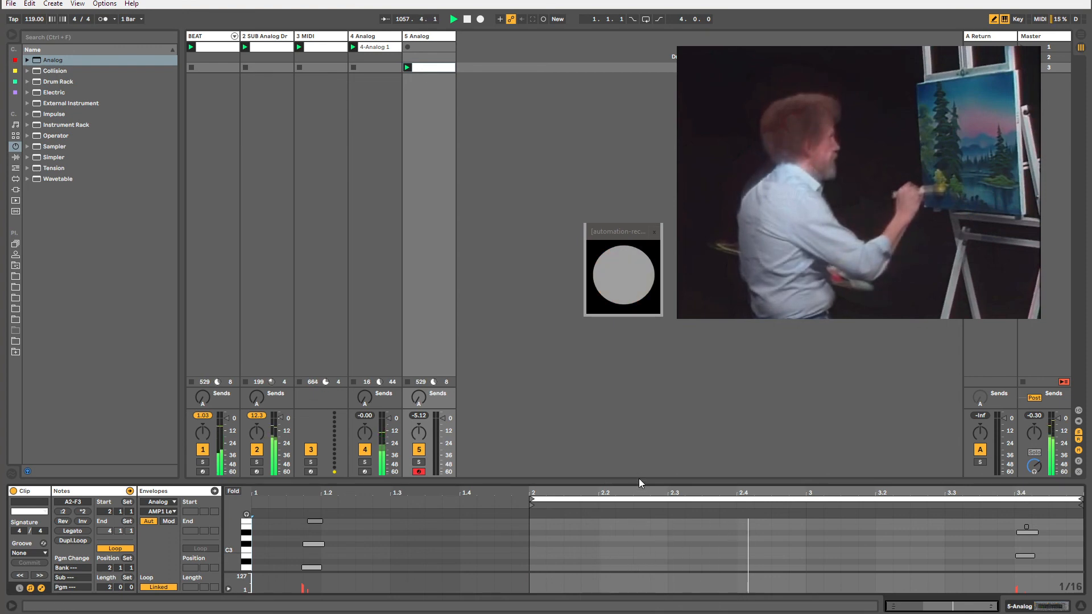
{"action": "left_click_drag", "start_coordinate": [638, 488], "coordinate": [638, 489]}
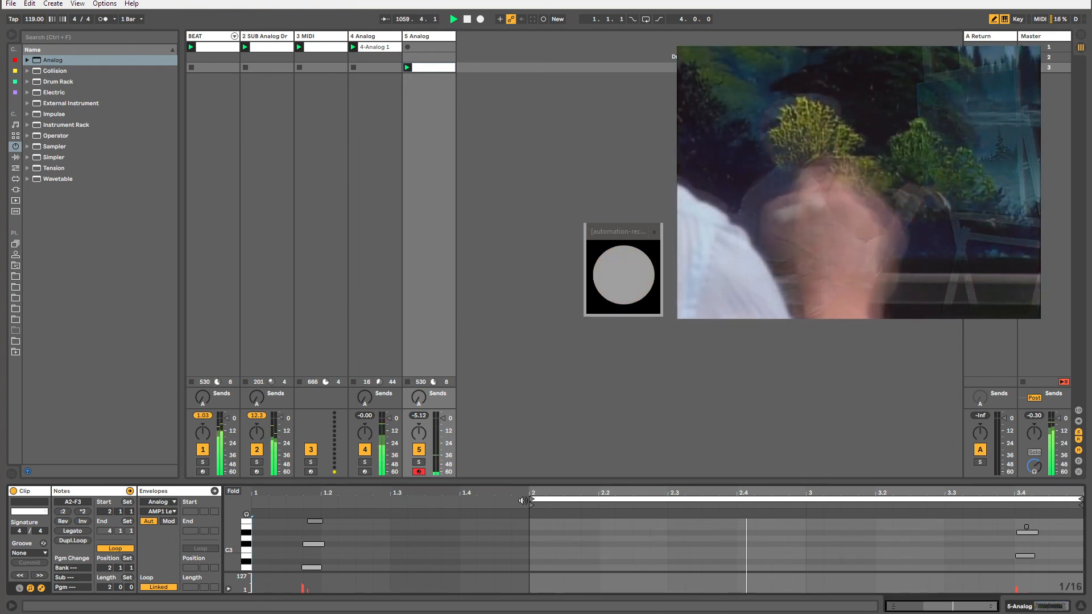
{"action": "left_click_drag", "start_coordinate": [531, 502], "coordinate": [246, 506]}
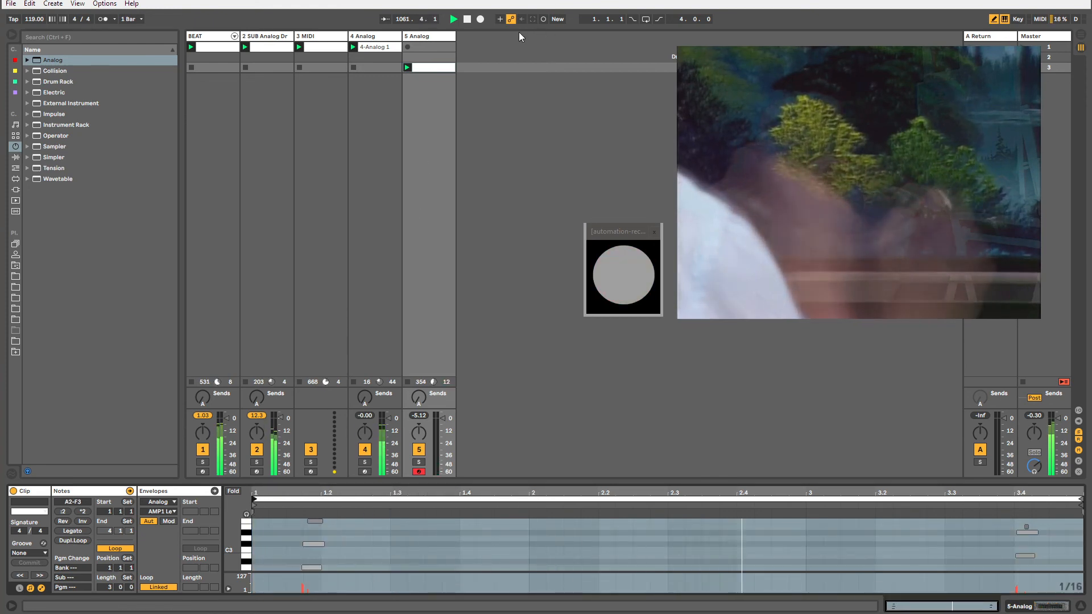
Move the captured clip to the first slot of 5 Analog, turn off draw mode and set the loop length to 6 bars.
{"action": "left_click_drag", "start_coordinate": [438, 67], "coordinate": [427, 51]}
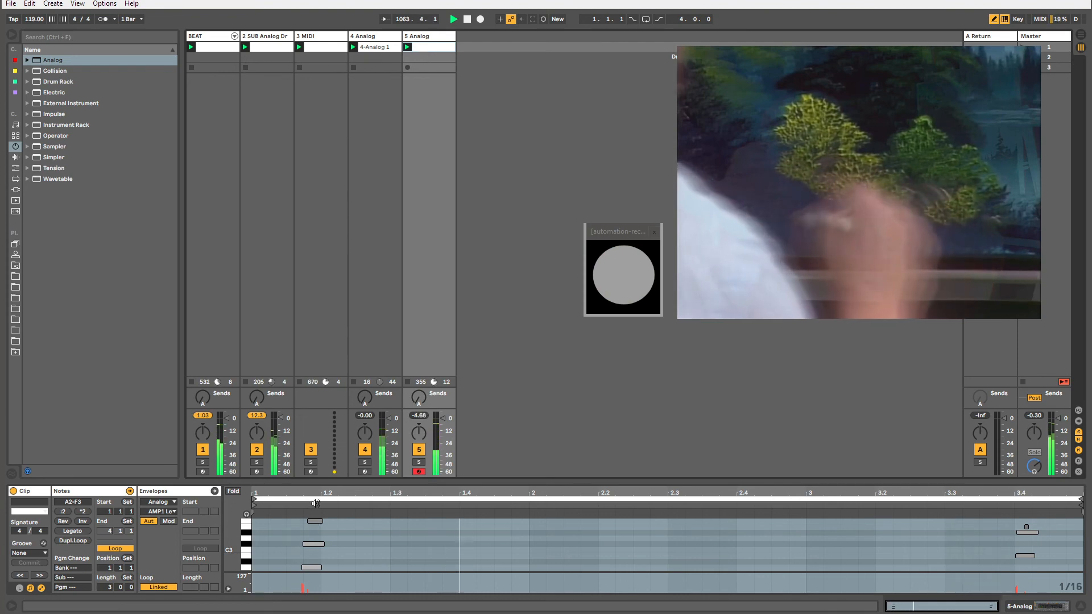
{"action": "left_click_drag", "start_coordinate": [315, 483], "coordinate": [315, 342]}
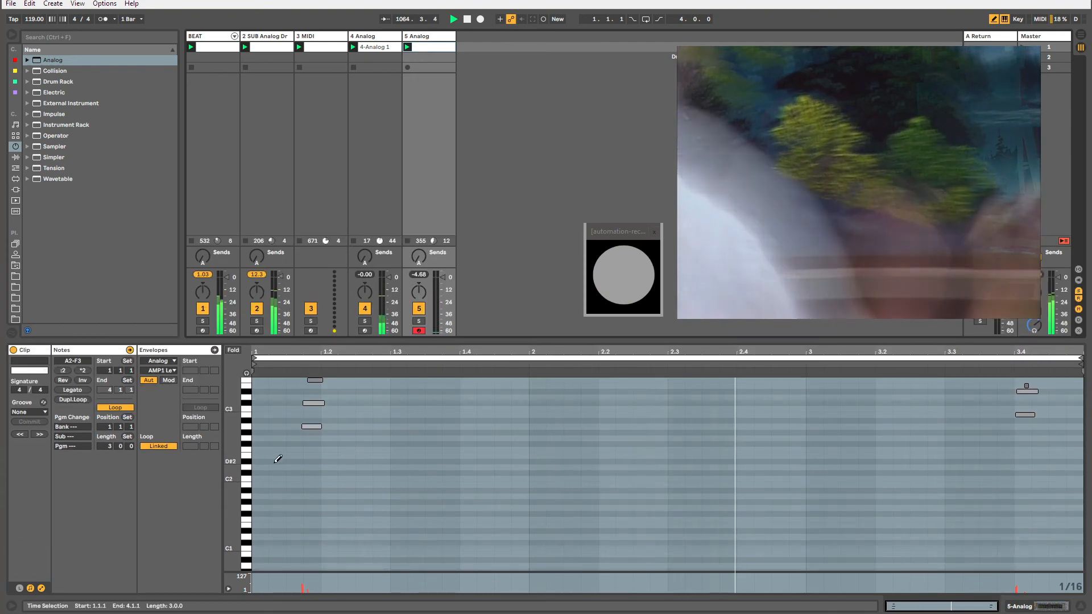
{"action": "key", "text": "b"}
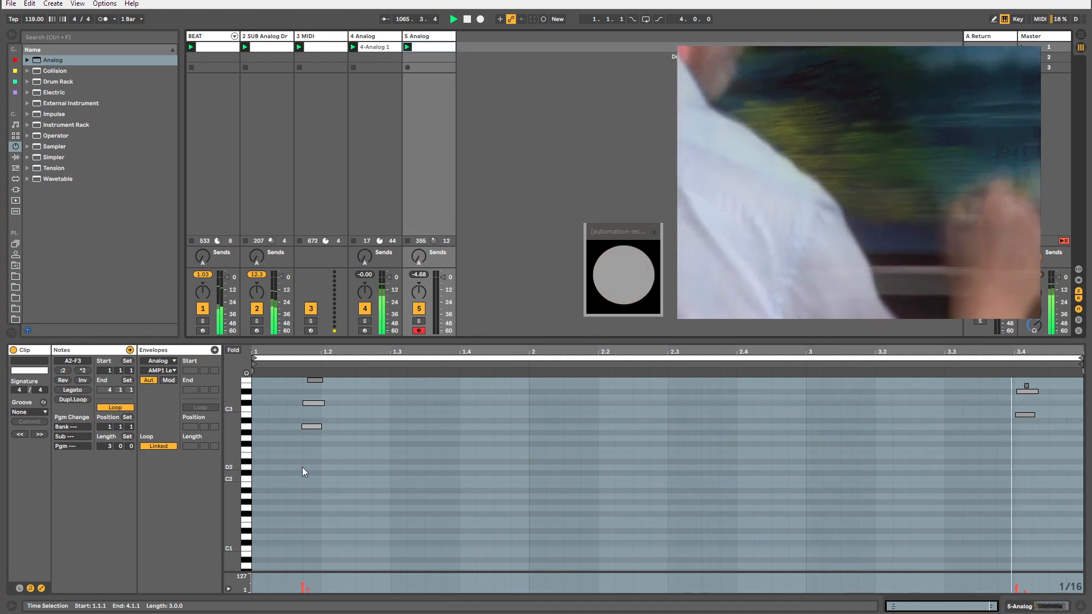
{"action": "scroll", "coordinate": [302, 467], "scroll_direction": "up", "scroll_amount": 1}
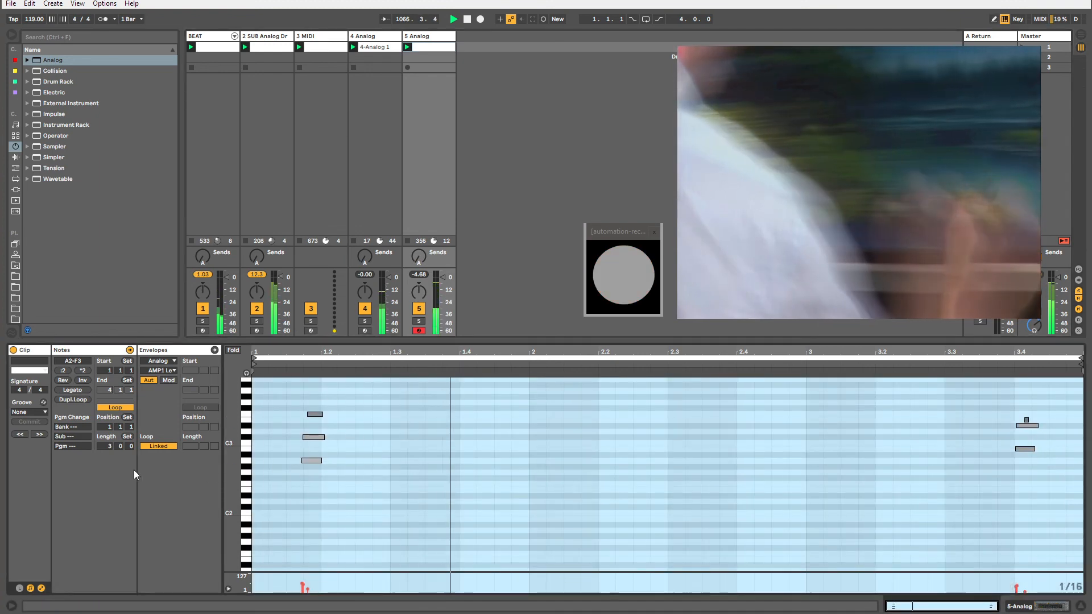
{"action": "left_click_drag", "start_coordinate": [109, 446], "coordinate": [109, 433]}
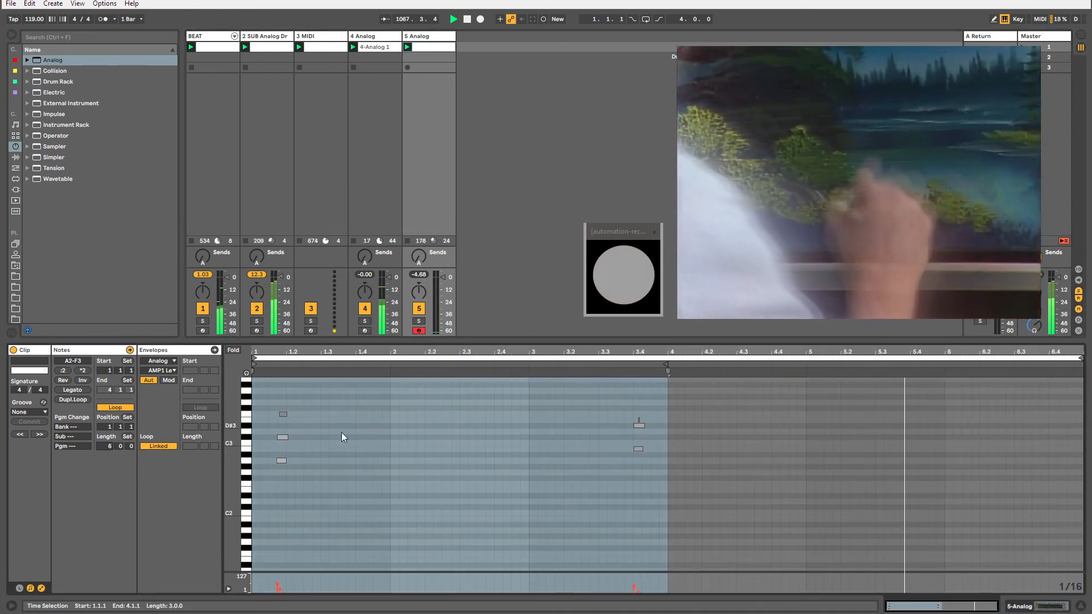
Move the clip's opening three-note chord (A2 to F3) to about 4.3.3 in the loop.
{"action": "left_click_drag", "start_coordinate": [265, 383], "coordinate": [322, 513]}
{"action": "key", "text": "Right"}
{"action": "key", "text": "Right"}
{"action": "key", "text": "Right"}
{"action": "key", "text": "Right"}
{"action": "key", "text": "Right"}
{"action": "key", "text": "Right"}
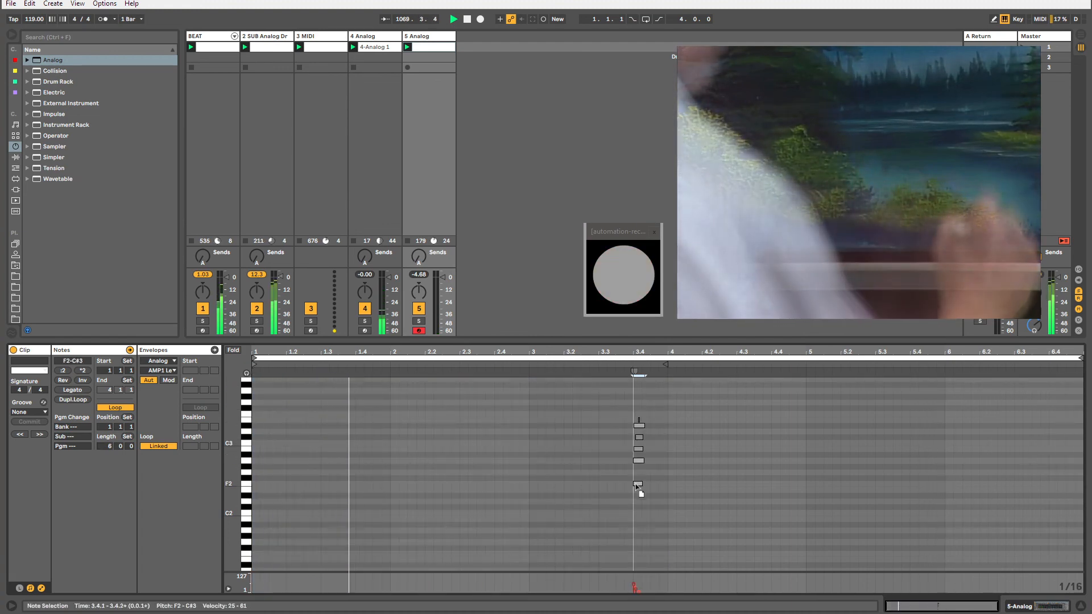
{"action": "key", "text": "Right"}
{"action": "key", "text": "Right"}
{"action": "key", "text": "Right"}
{"action": "key", "text": "Right"}
{"action": "key", "text": "Right"}
{"action": "key", "text": "Right"}
{"action": "key", "text": "Right"}
{"action": "key", "text": "Right"}
{"action": "key", "text": "Right"}
{"action": "key", "text": "Right"}
{"action": "key", "text": "Right"}
{"action": "key", "text": "Right"}
{"action": "key", "text": "Right"}
{"action": "key", "text": "Right"}
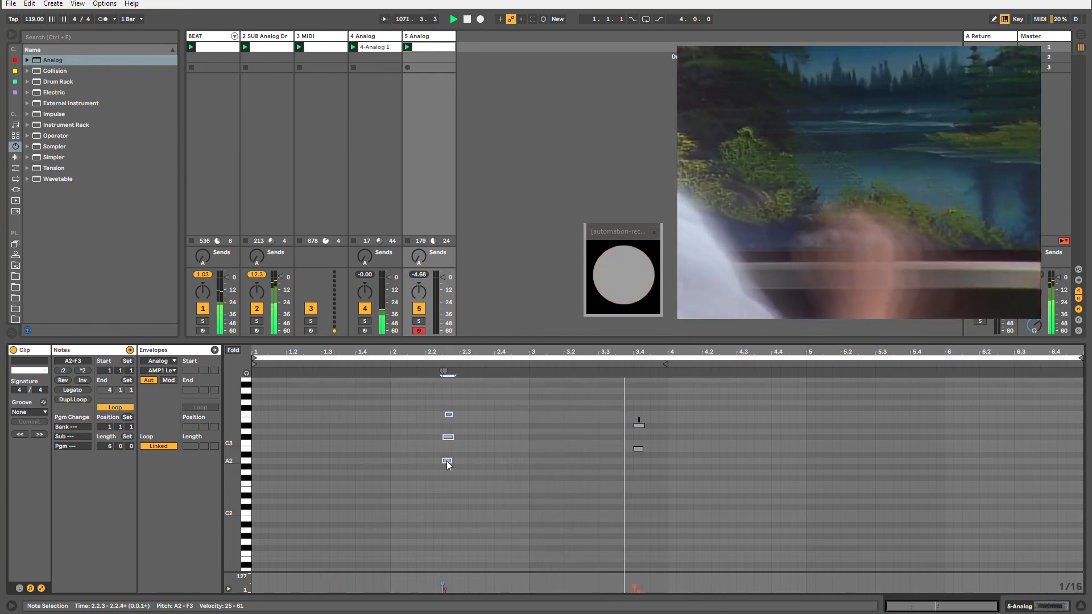
{"action": "left_click_drag", "start_coordinate": [447, 460], "coordinate": [763, 461]}
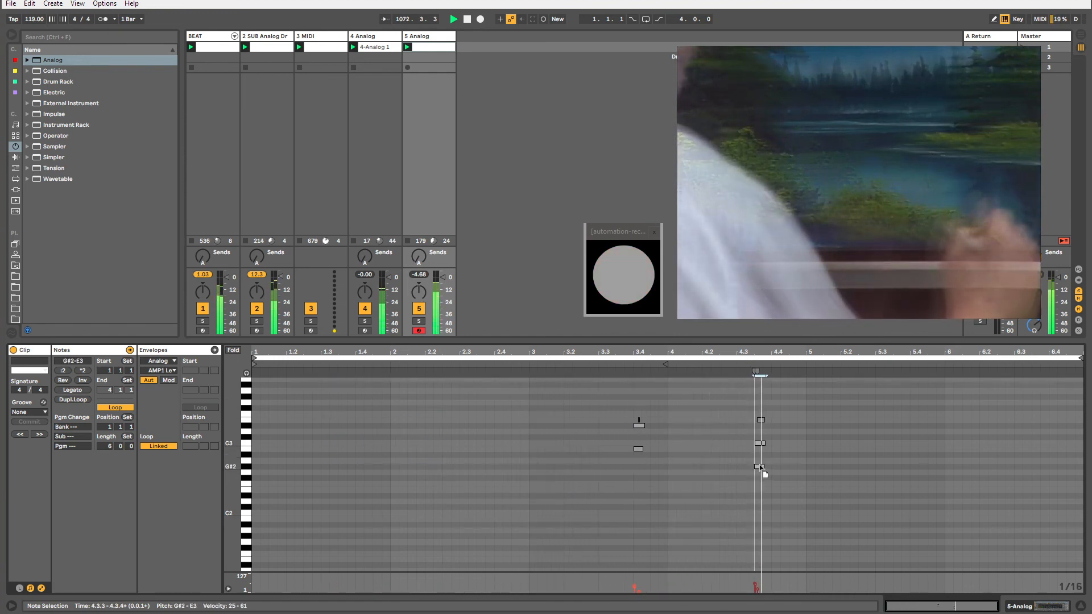
Move the clip's other chord to about beat 1.2 and transpose it to A#2–D#3.
{"action": "left_click_drag", "start_coordinate": [625, 391], "coordinate": [296, 444]}
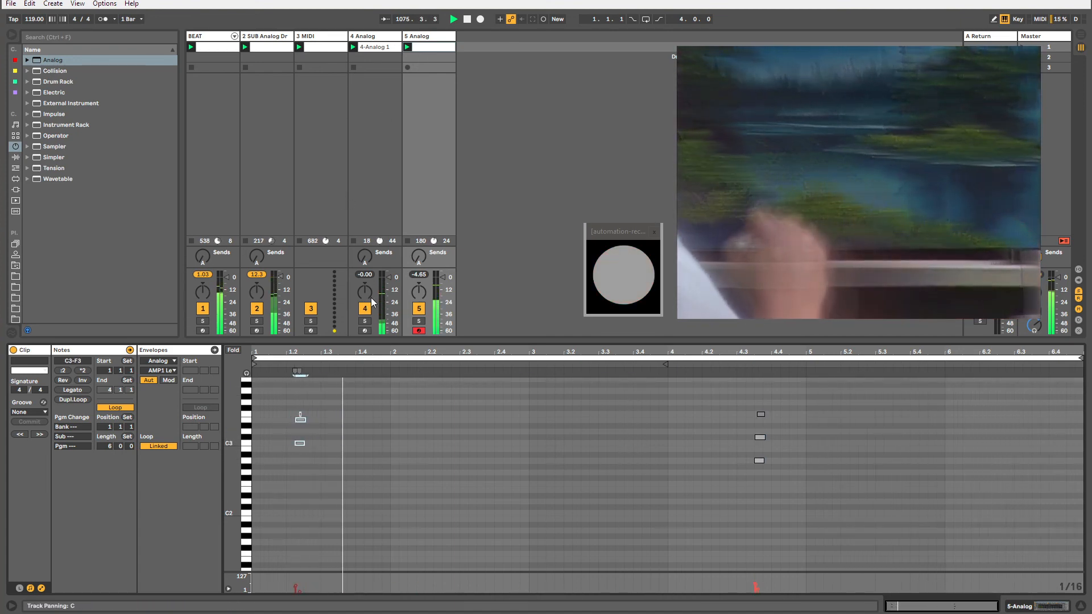
{"action": "key", "text": "Down"}
{"action": "key", "text": "Down"}
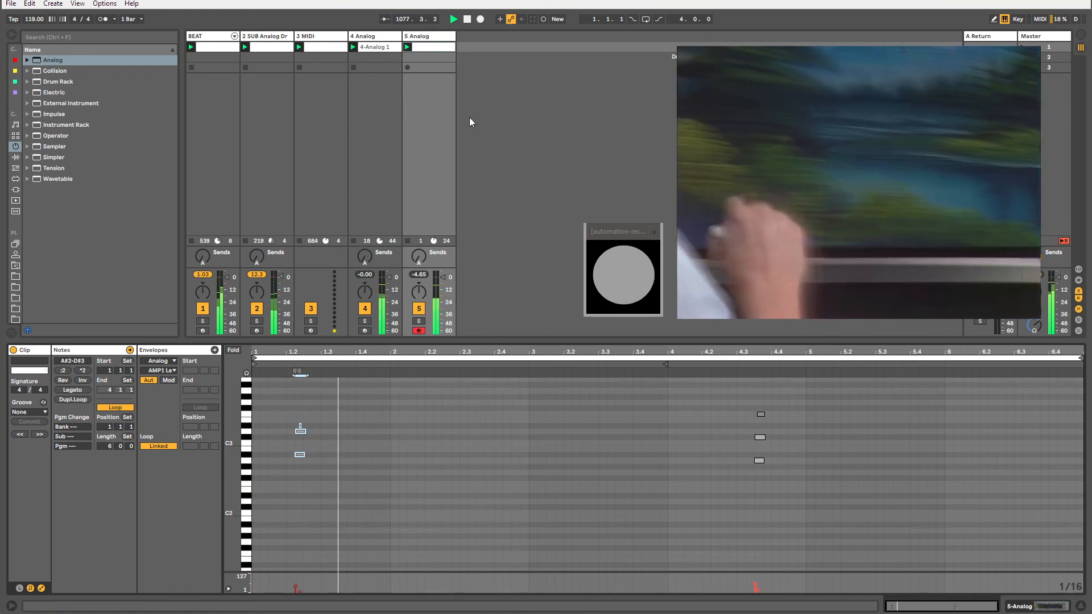
In 5 Analog's instrument, set the Amp1 release to 6.31 s and enable Osc2 with a sawtooth shape at octave 1.
{"action": "double_click", "coordinate": [422, 36]}
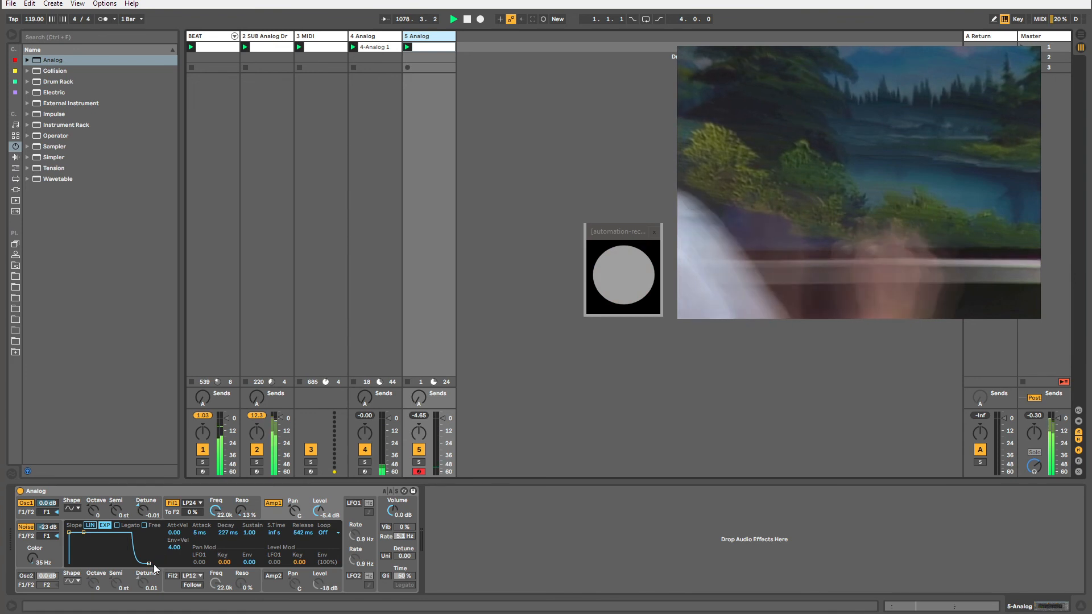
{"action": "left_click_drag", "start_coordinate": [154, 565], "coordinate": [162, 564]}
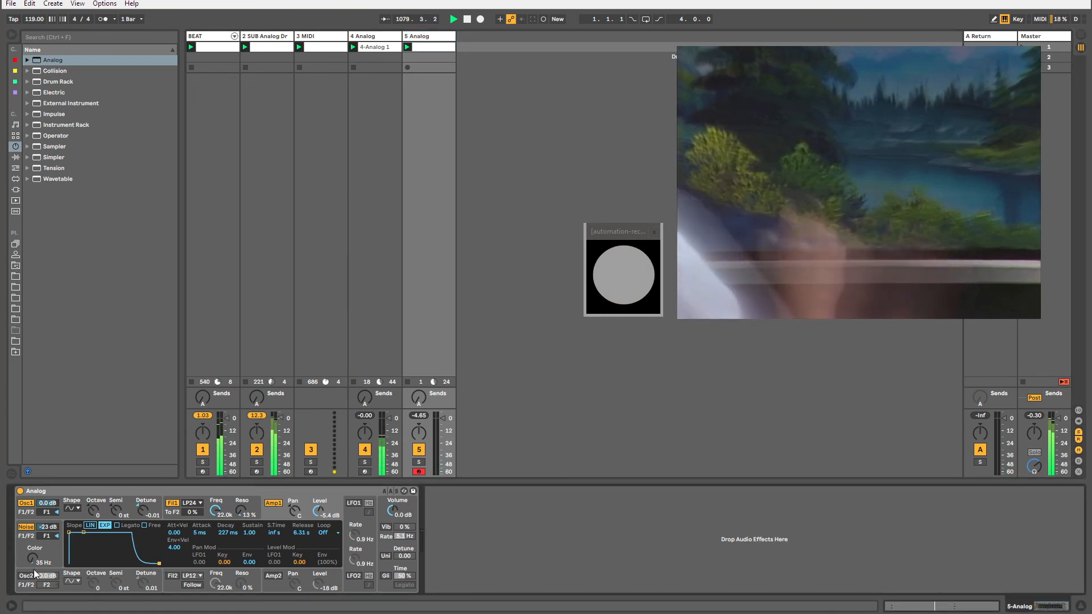
{"action": "left_click", "coordinate": [26, 575]}
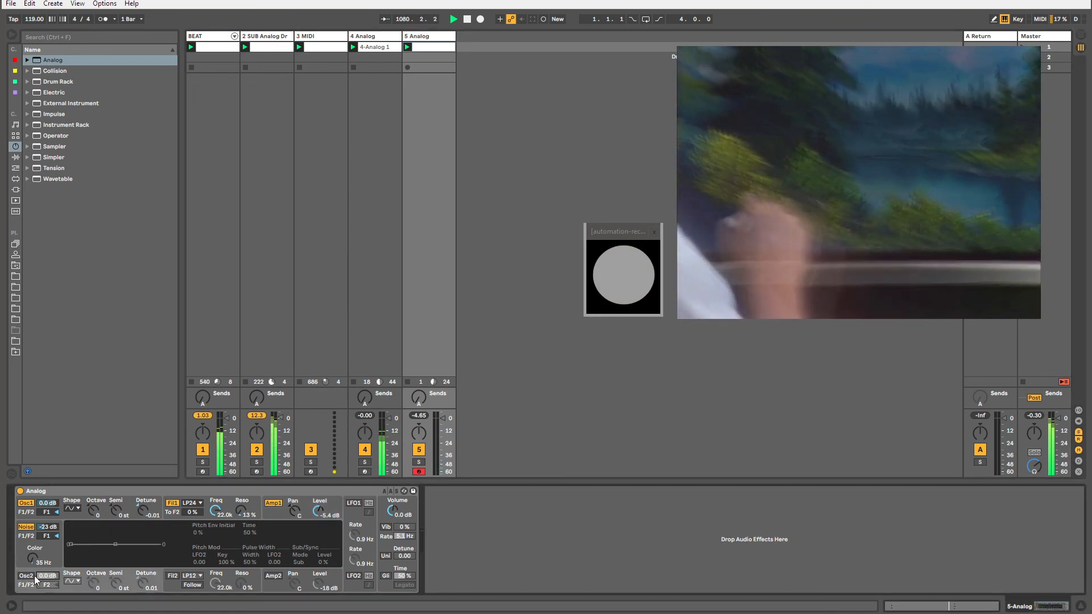
{"action": "left_click", "coordinate": [72, 581]}
{"action": "left_click", "coordinate": [74, 599]}
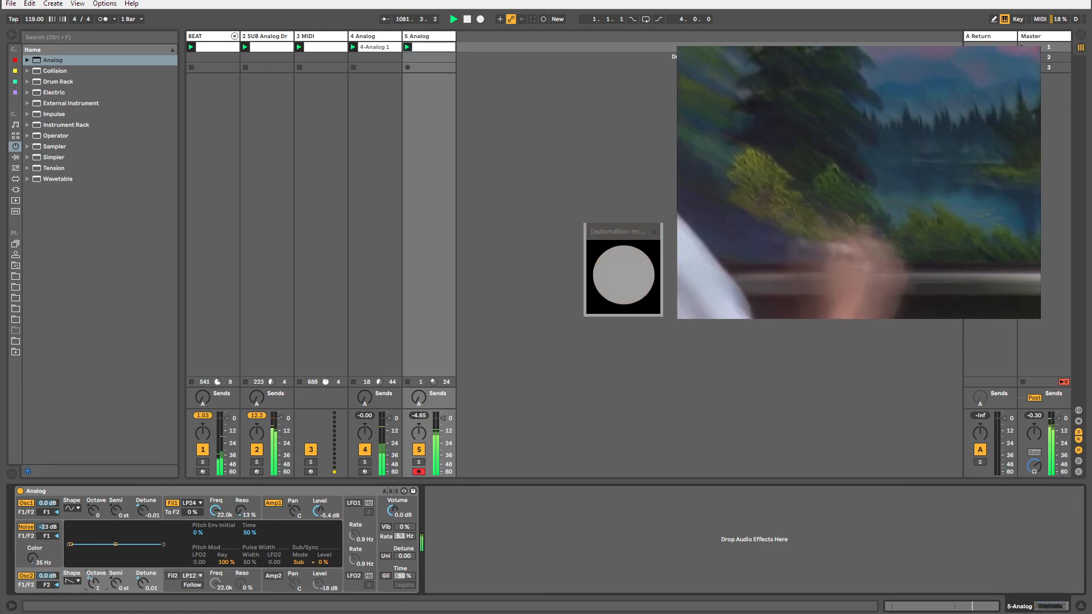
Review the 5 Analog clip's notes and compare the track's devices with those on tracks 3 and 4.
{"action": "double_click", "coordinate": [428, 47]}
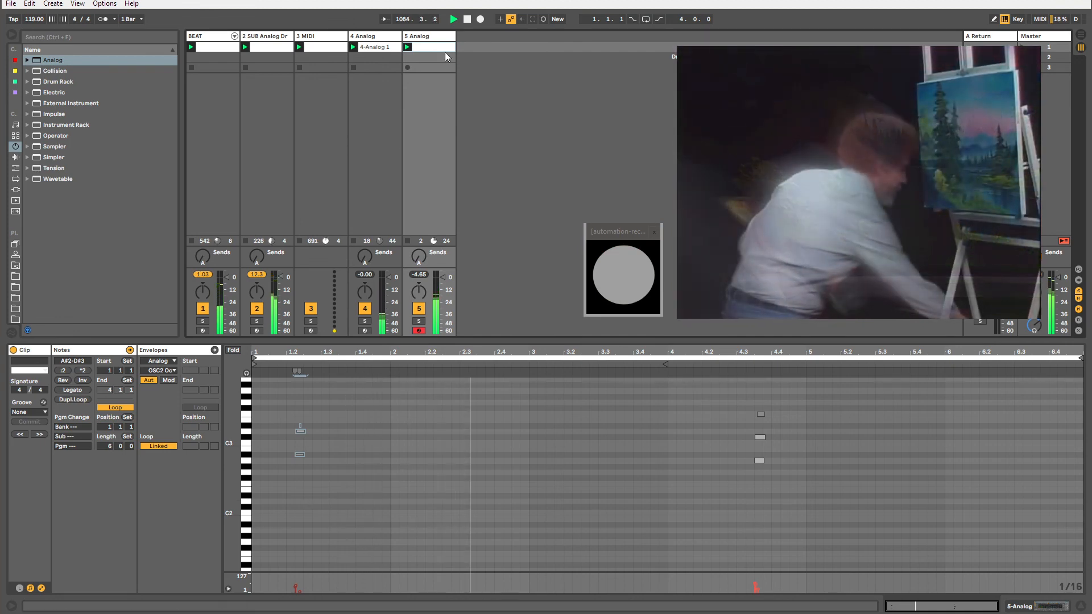
{"action": "left_click", "coordinate": [429, 36]}
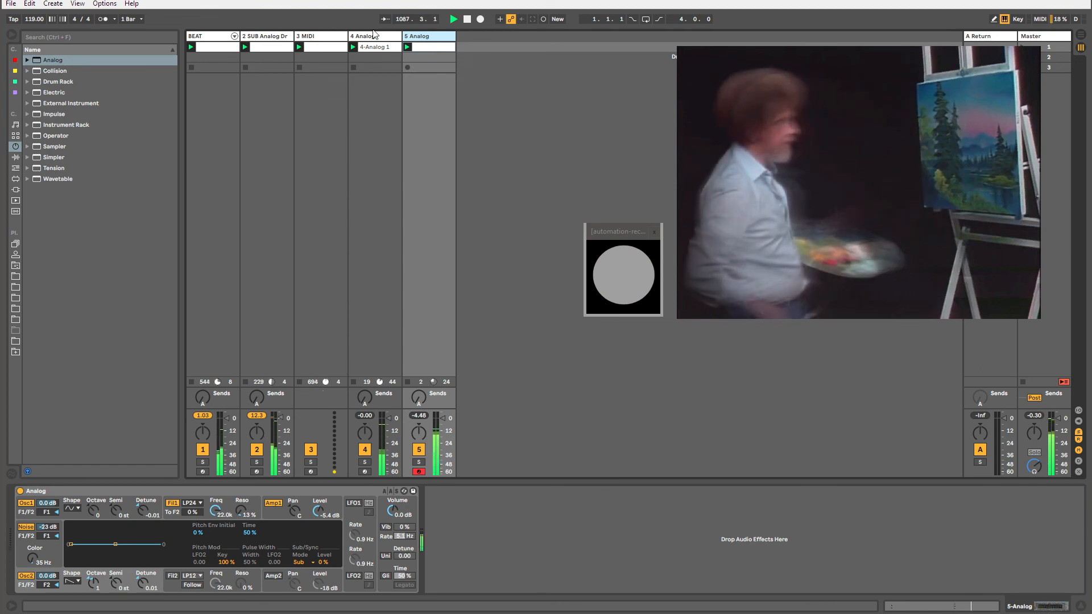
{"action": "left_click", "coordinate": [370, 36]}
{"action": "left_click", "coordinate": [314, 37]}
{"action": "left_click", "coordinate": [434, 38]}
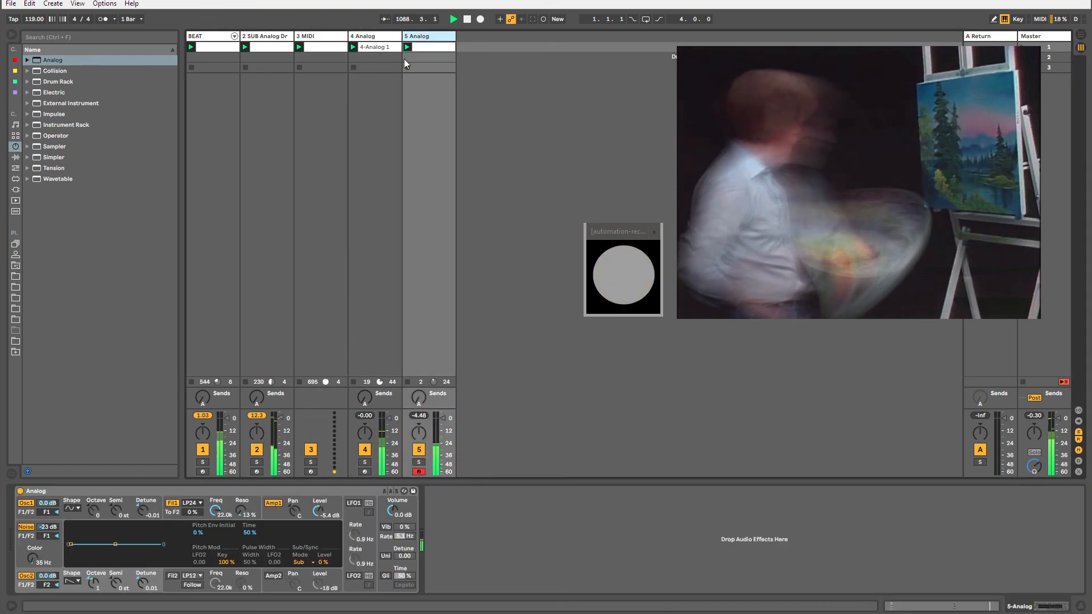
Rename the 5 Analog track as gooforgam.
{"action": "left_click_drag", "start_coordinate": [209, 66], "coordinate": [439, 107]}
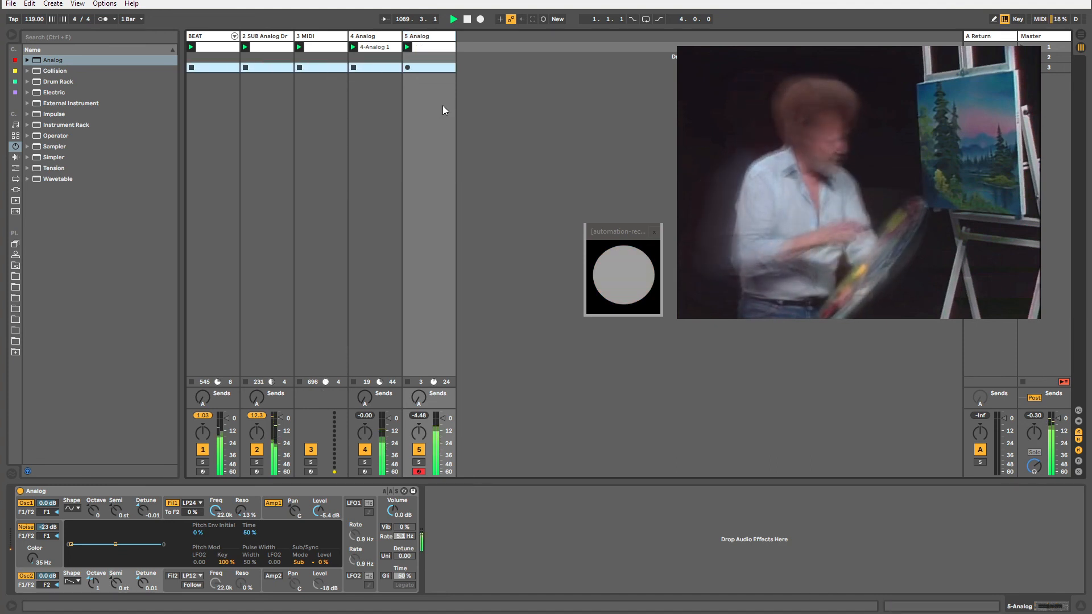
{"action": "left_click", "coordinate": [369, 37]}
{"action": "left_click", "coordinate": [432, 39]}
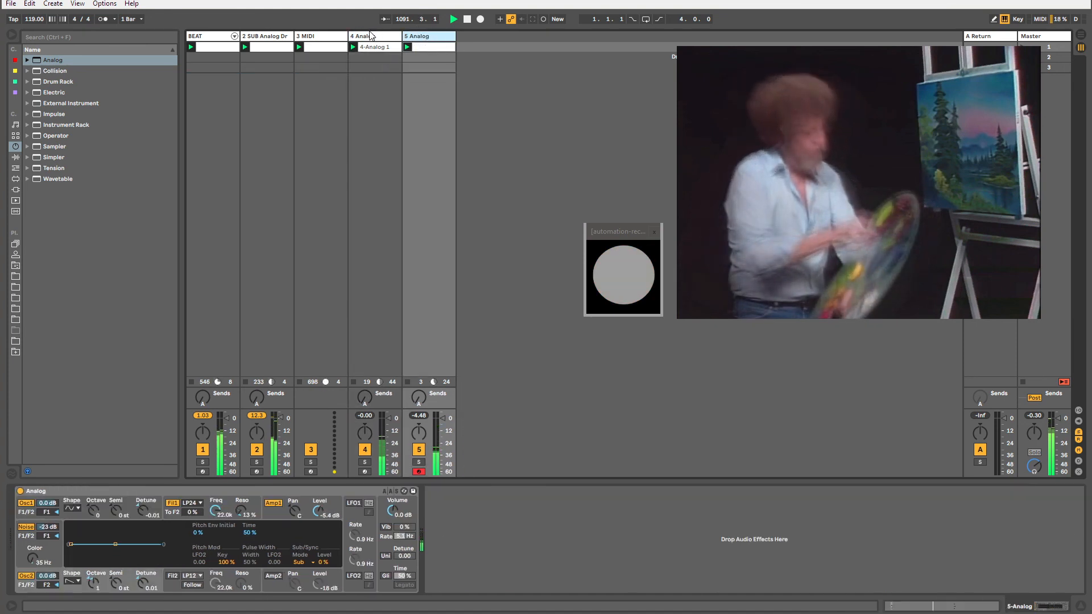
{"action": "left_click", "coordinate": [371, 35]}
{"action": "left_click", "coordinate": [424, 38]}
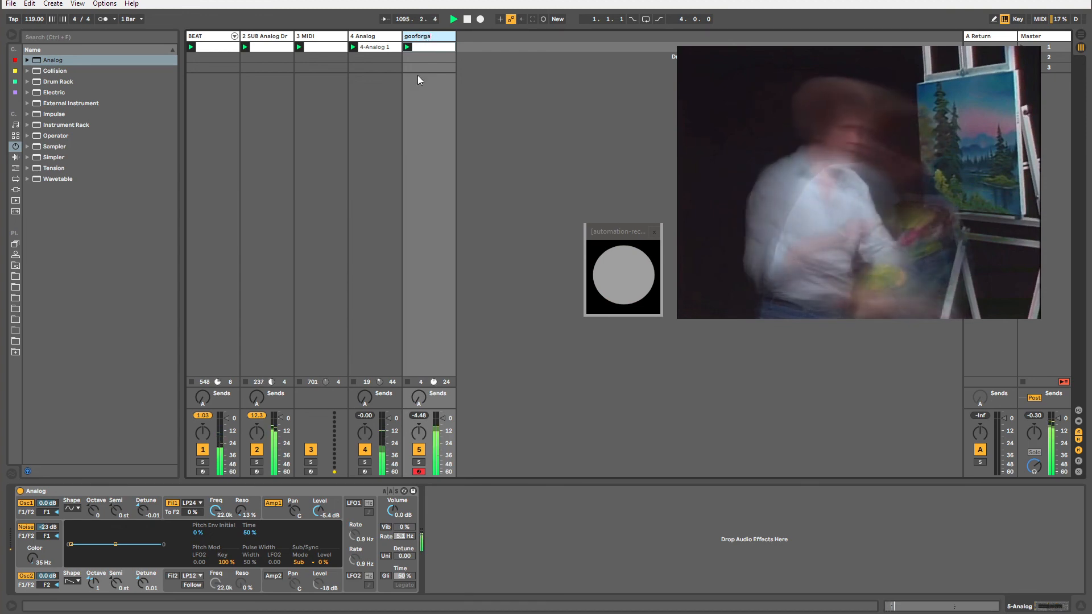
{"action": "type", "text": "m"}
Rename the 4 Analog track as bogusmouse.
{"action": "left_click", "coordinate": [371, 36]}
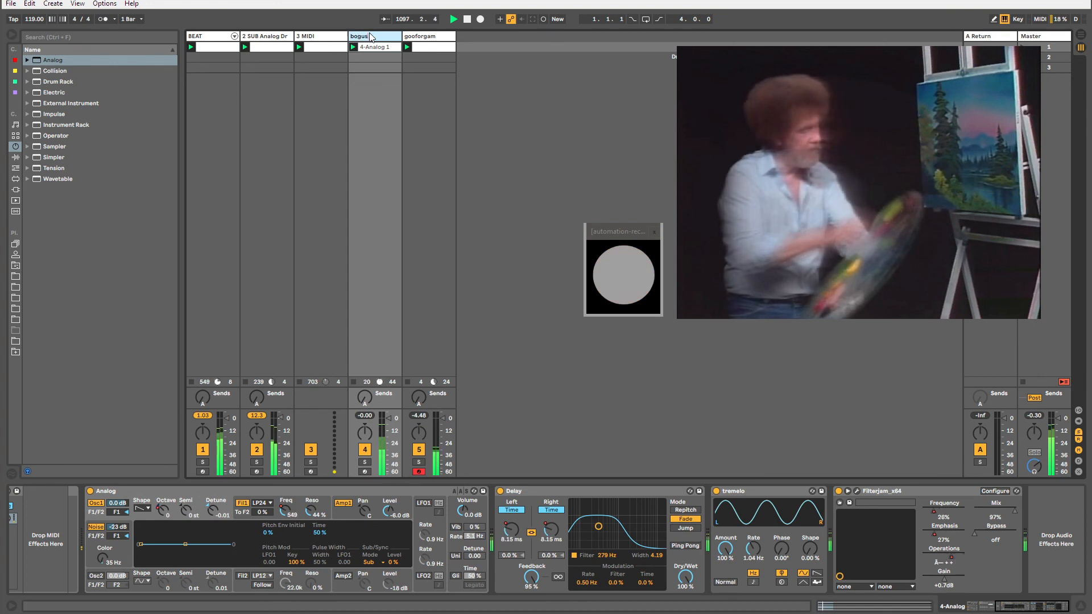
{"action": "type", "text": "bogusmouse"}
{"action": "key", "text": "Return"}
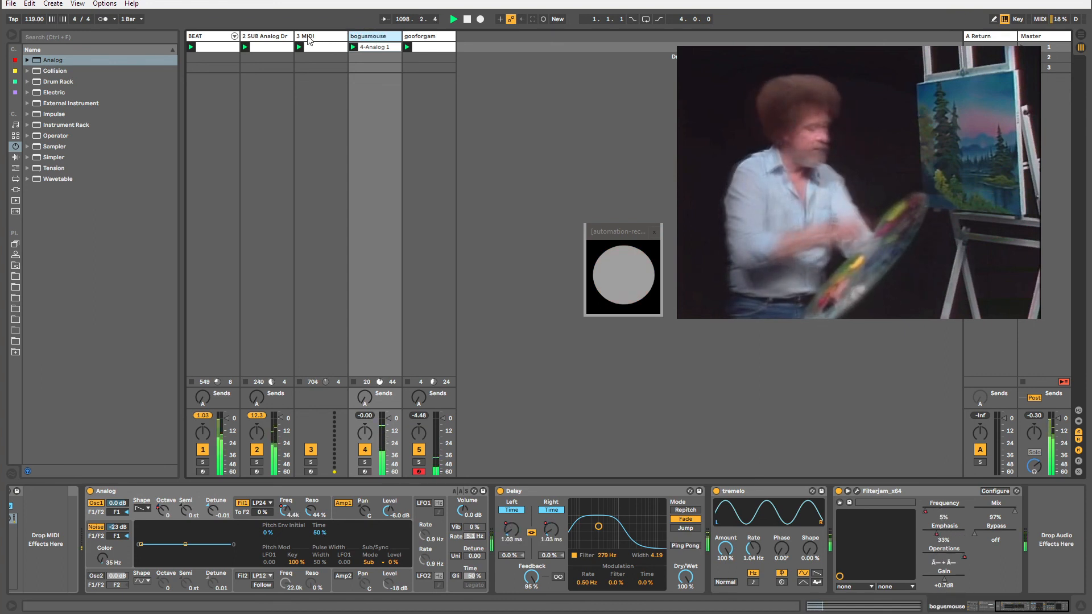
Rename the 3 MIDI track as SubAnalogCCs.
{"action": "left_click", "coordinate": [309, 38]}
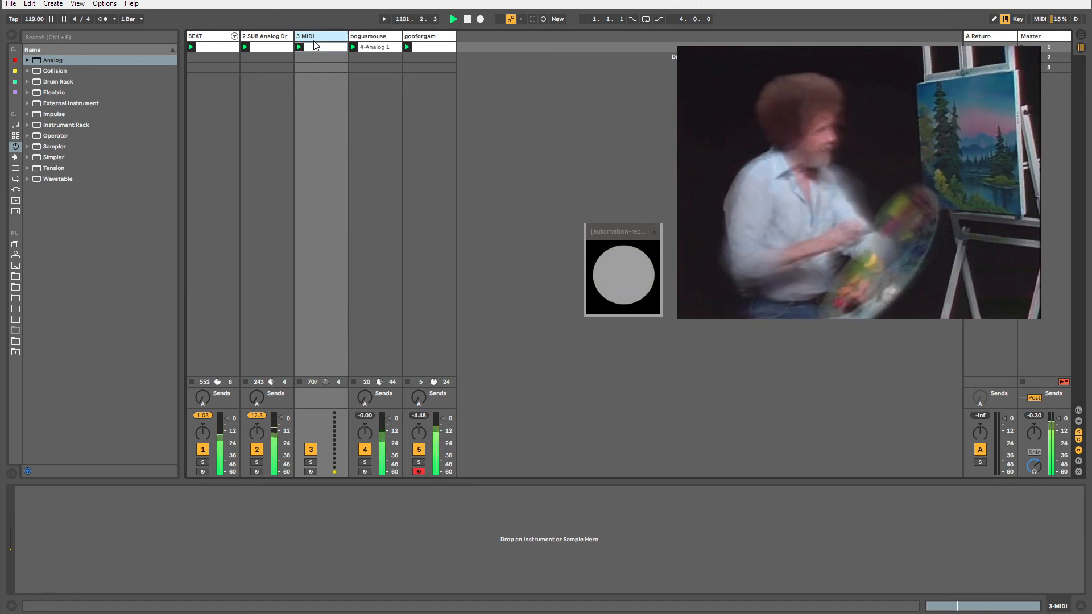
{"action": "left_click", "coordinate": [260, 37]}
{"action": "left_click", "coordinate": [318, 38]}
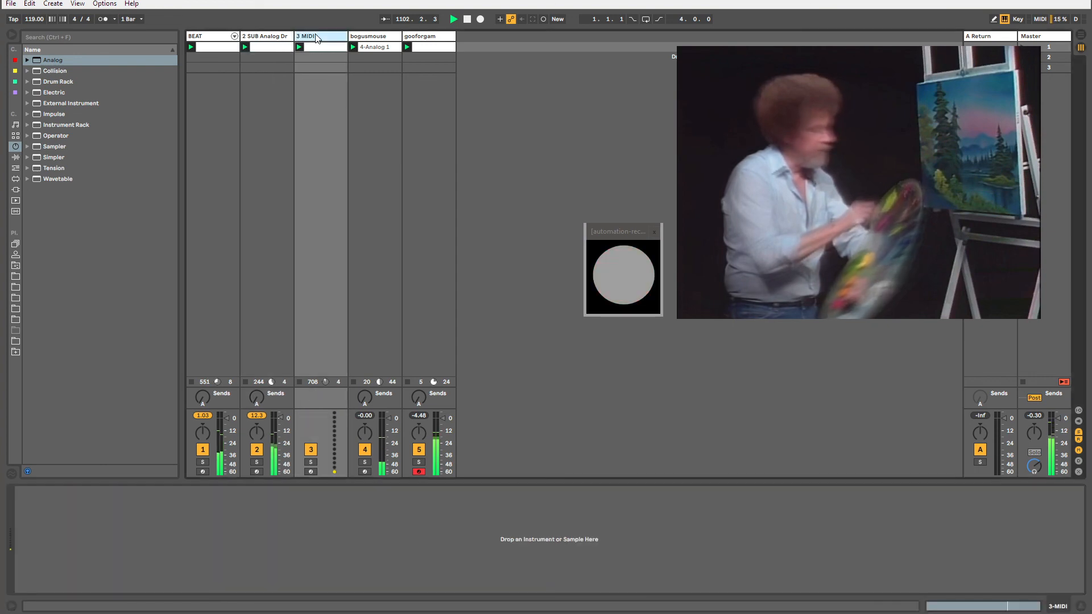
{"action": "left_click", "coordinate": [274, 37]}
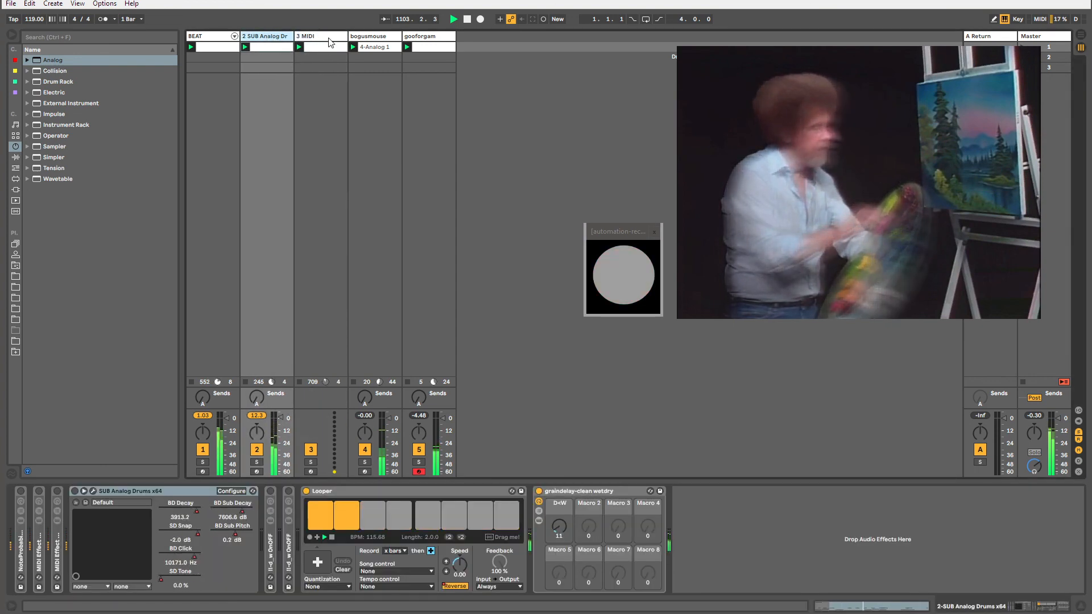
{"action": "left_click", "coordinate": [329, 38]}
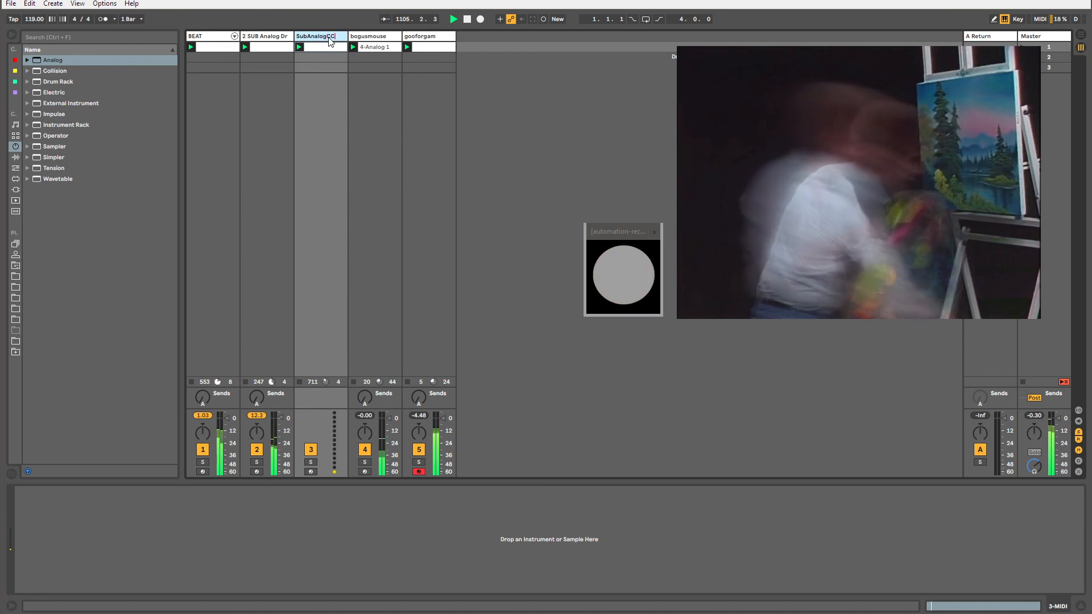
{"action": "left_click", "coordinate": [330, 56]}
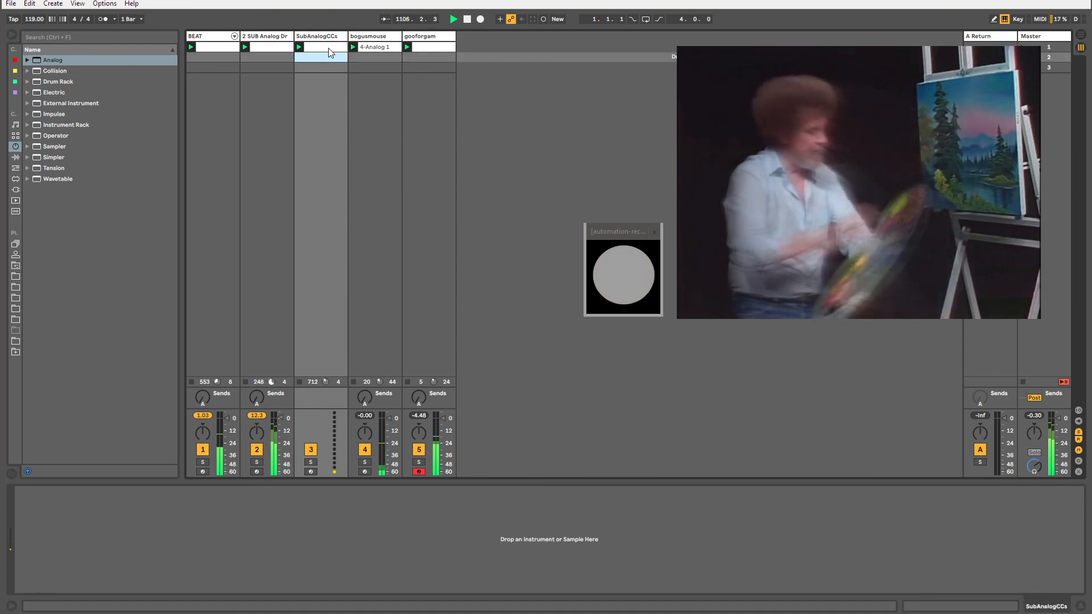
Delete the clip on the SubAnalogCCs track and shrink that track's column to its minimum width.
{"action": "left_click", "coordinate": [328, 48]}
{"action": "key", "text": "Delete"}
{"action": "left_click_drag", "start_coordinate": [347, 37], "coordinate": [236, 38]}
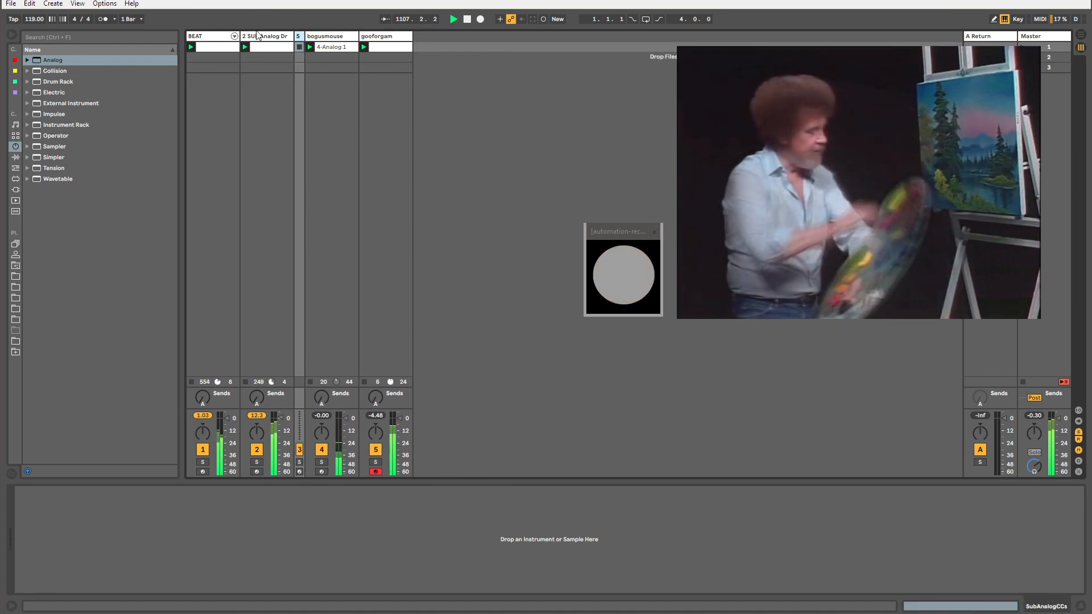
{"action": "left_click", "coordinate": [264, 38]}
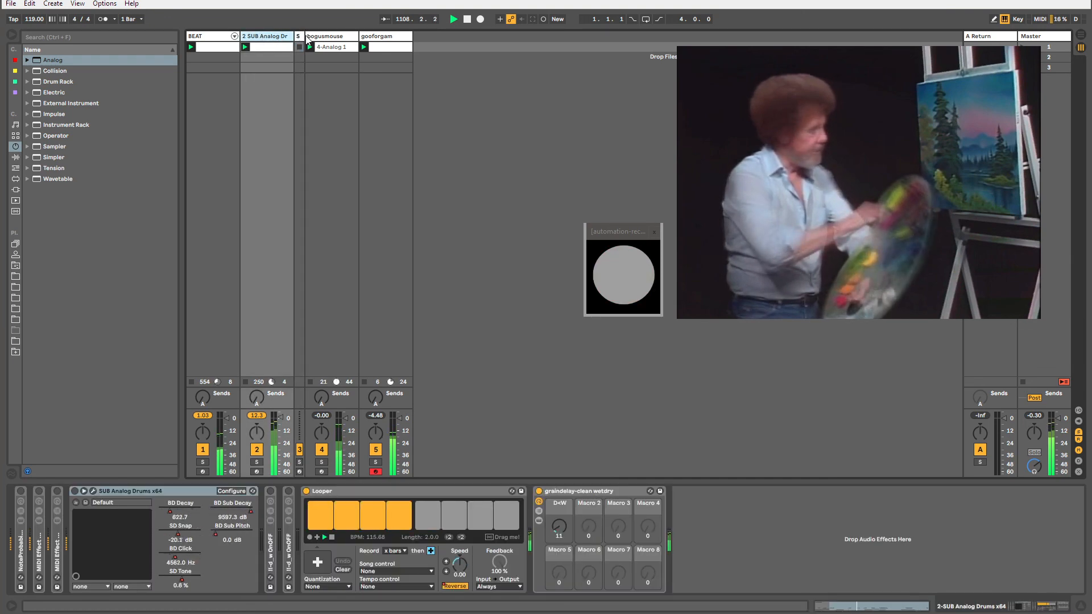
{"action": "left_click", "coordinate": [342, 38]}
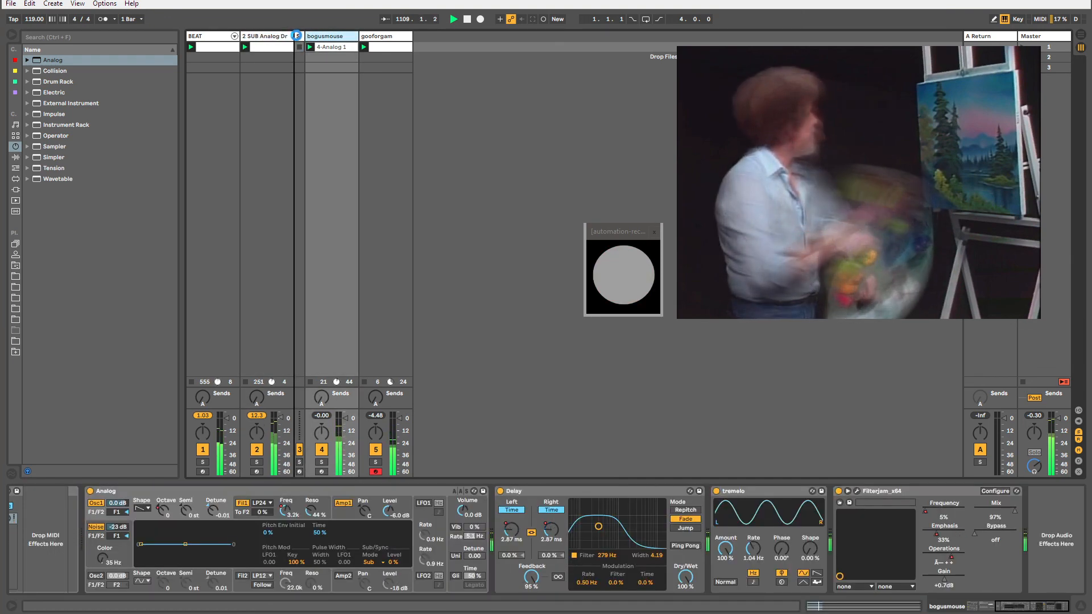
Widen the SubAnalogCCs track column and insert an empty clip in its first slot.
{"action": "left_click_drag", "start_coordinate": [297, 36], "coordinate": [332, 37]}
{"action": "double_click", "coordinate": [318, 47]}
Review the devices on the SUB Analog Drums, gooforgam, SubAnalogCCs and BEAT tracks.
{"action": "left_click", "coordinate": [275, 37]}
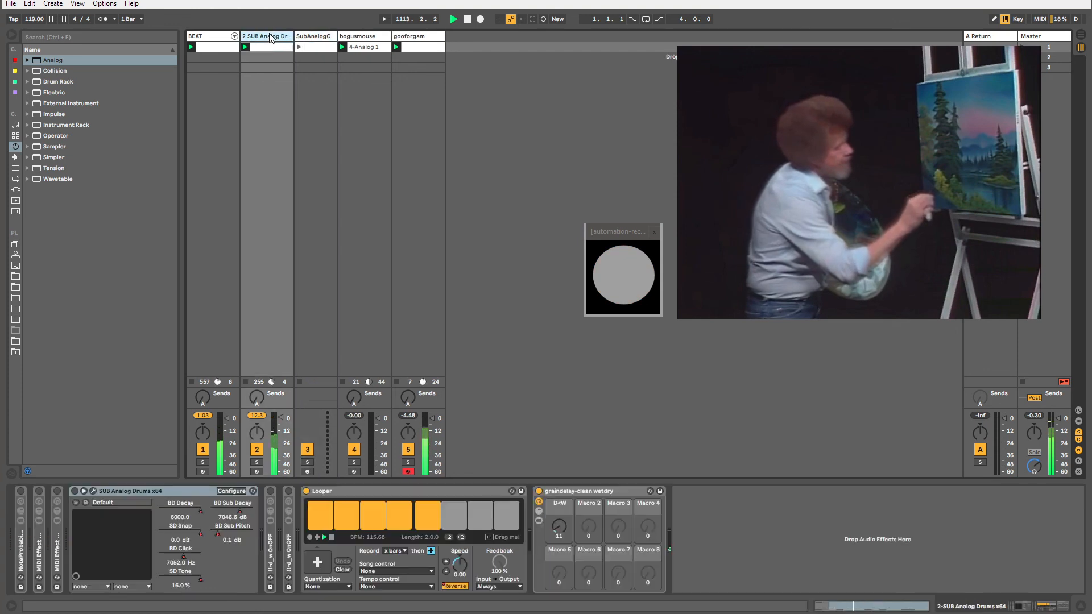
{"action": "left_click", "coordinate": [415, 36]}
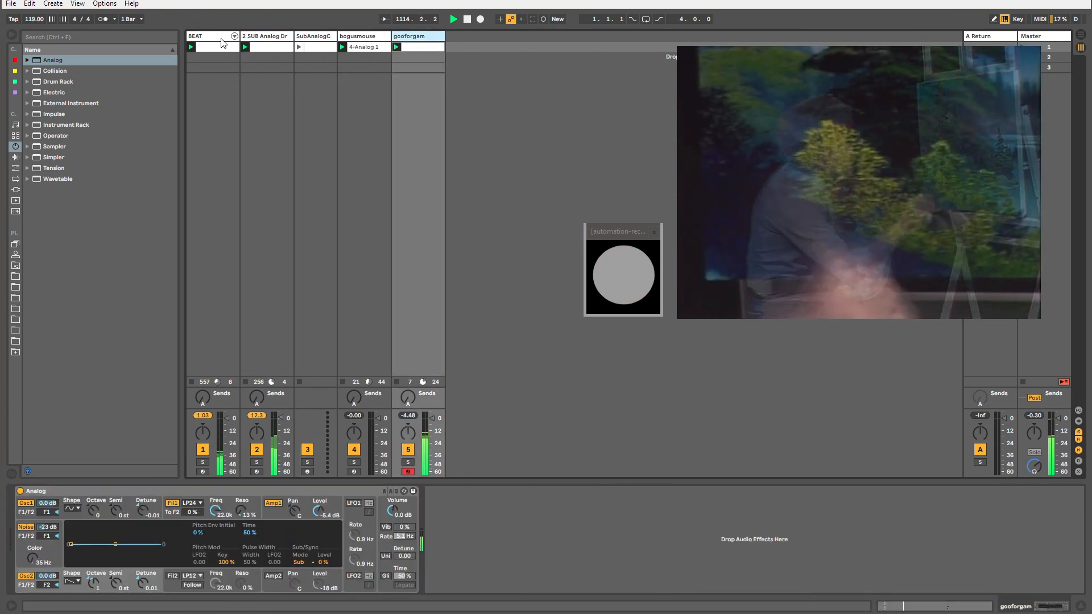
{"action": "left_click", "coordinate": [313, 38]}
{"action": "left_click", "coordinate": [261, 37]}
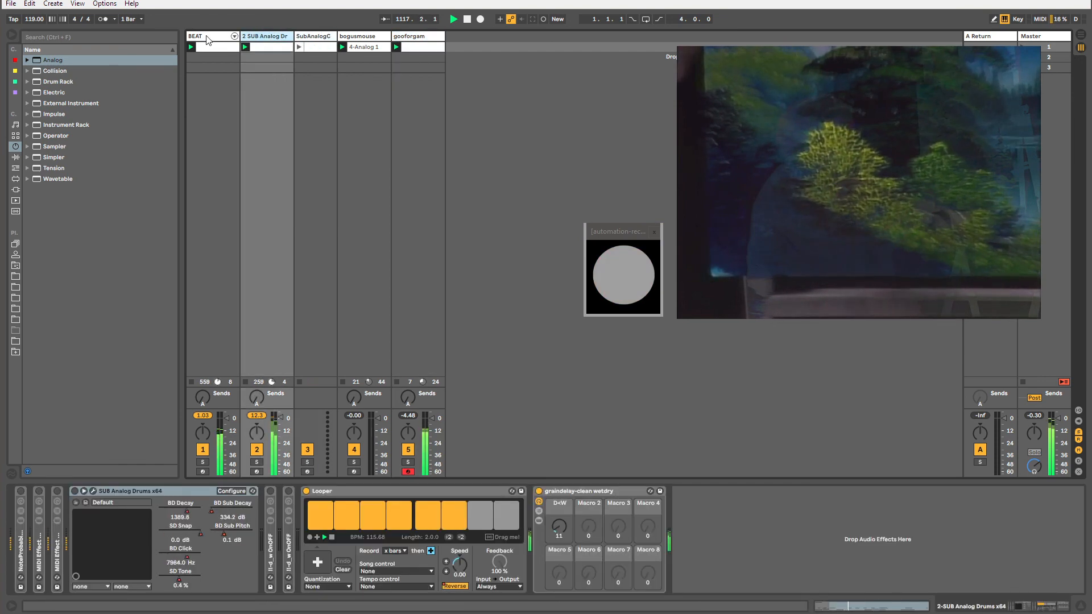
{"action": "left_click", "coordinate": [207, 37]}
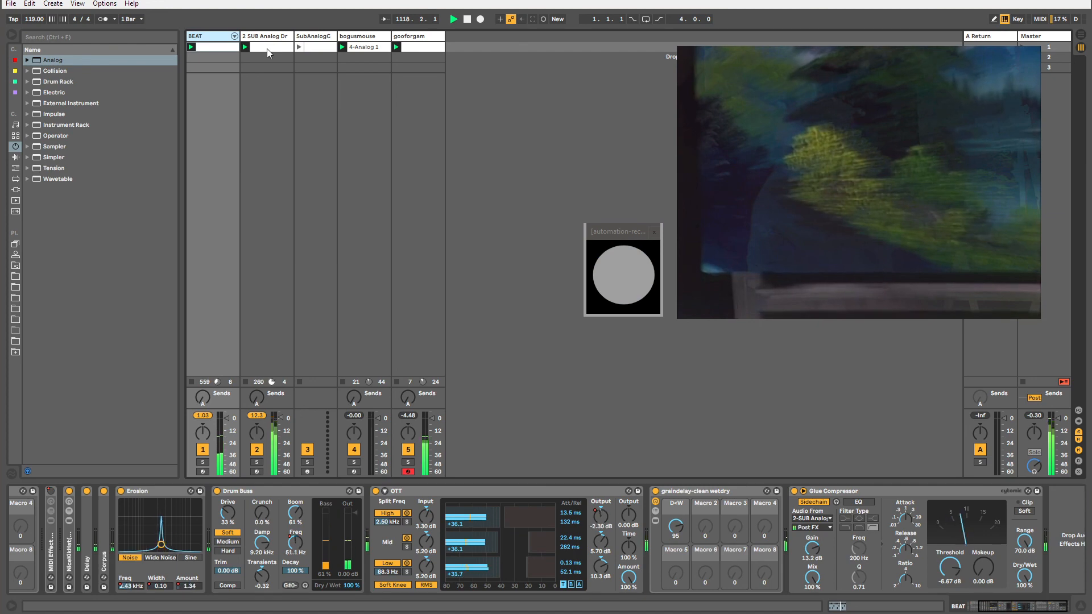
{"action": "left_click", "coordinate": [321, 38]}
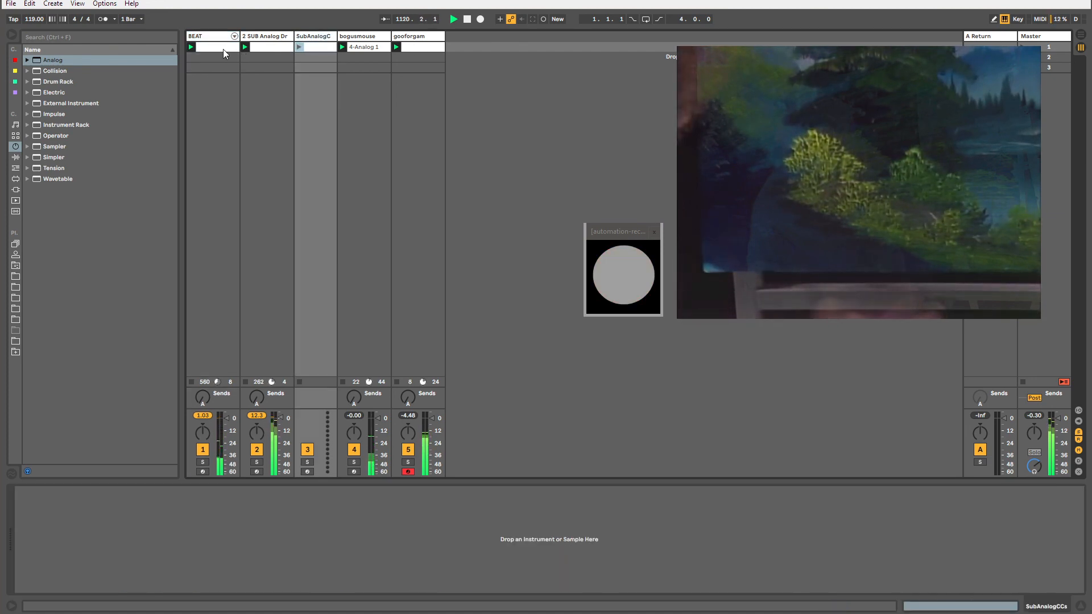
{"action": "left_click", "coordinate": [413, 48]}
{"action": "left_click", "coordinate": [307, 39]}
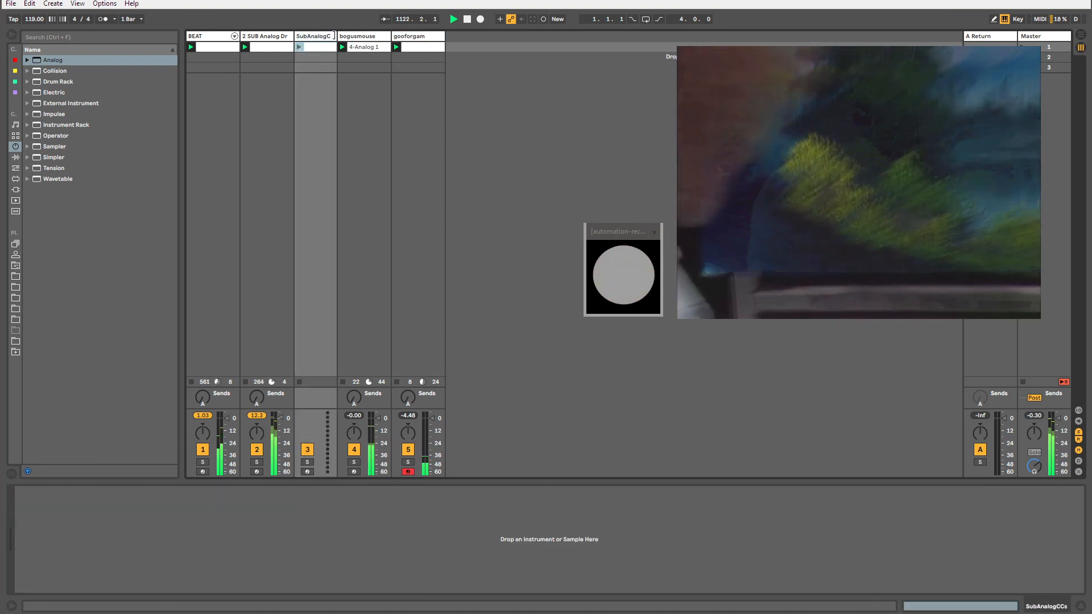
Shrink the SubAnalogCCs column back to minimum width and select the SUB Analog Drums track.
{"action": "left_click_drag", "start_coordinate": [337, 36], "coordinate": [305, 37]}
{"action": "left_click", "coordinate": [278, 38]}
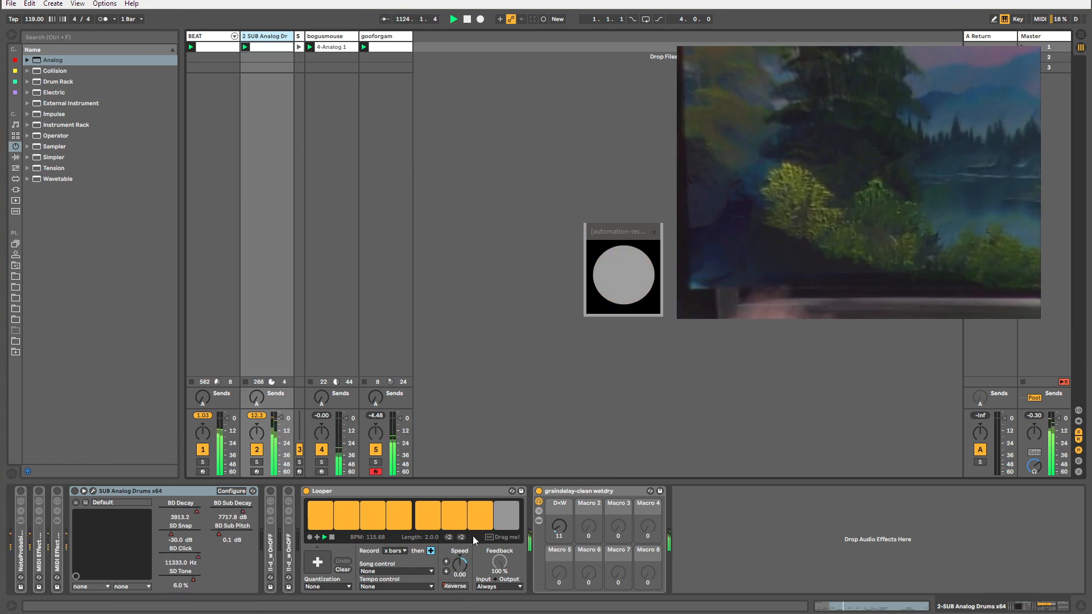
Close the floating automation window and disarm recording on the gooforgam track.
{"action": "left_click", "coordinate": [654, 232]}
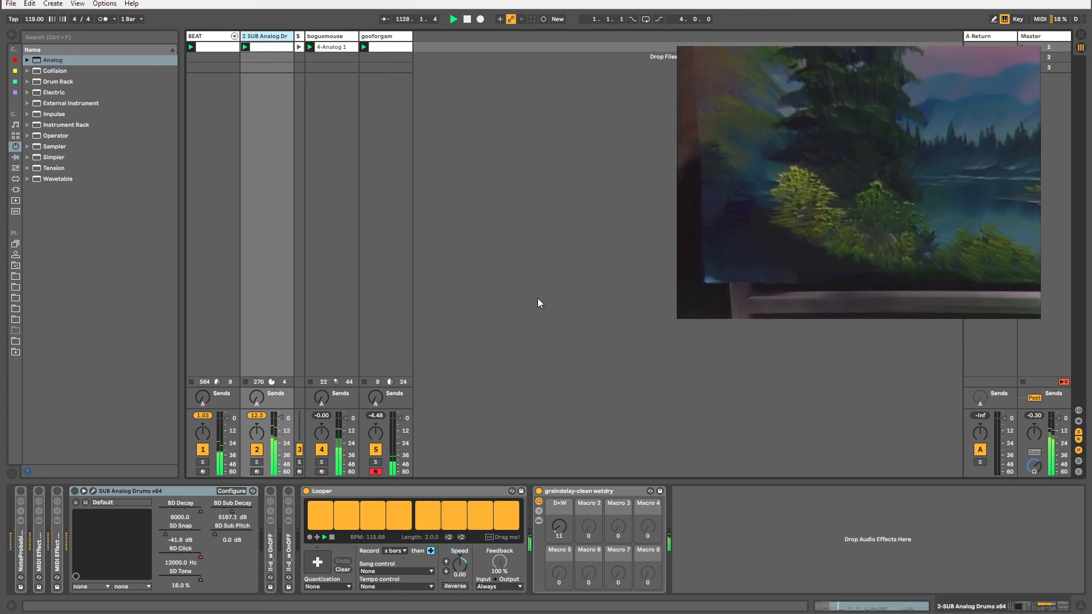
{"action": "left_click", "coordinate": [376, 471]}
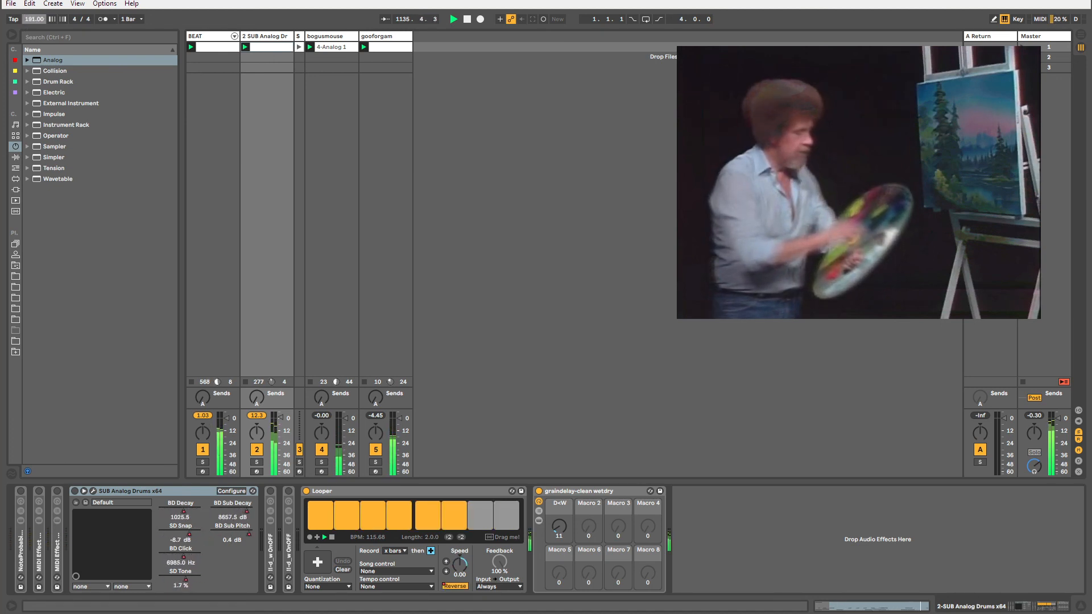
Try the set at very slow and fast tempos such as 181 and 136 BPM, and restore 119 BPM.
{"action": "left_click_drag", "start_coordinate": [27, 19], "coordinate": [27, 68]}
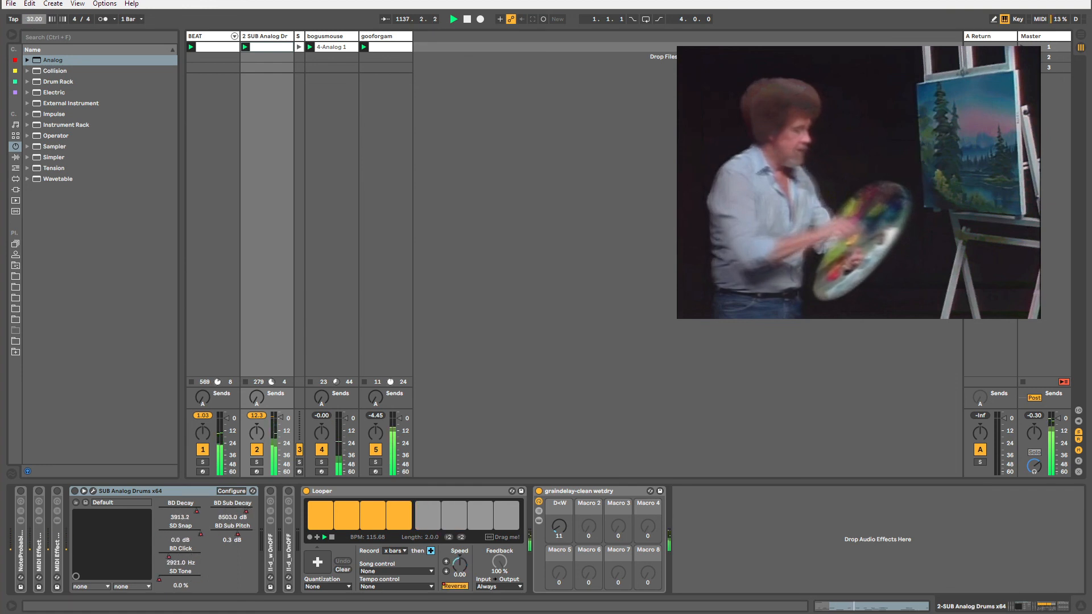
{"action": "left_click_drag", "start_coordinate": [30, 19], "coordinate": [32, 228]}
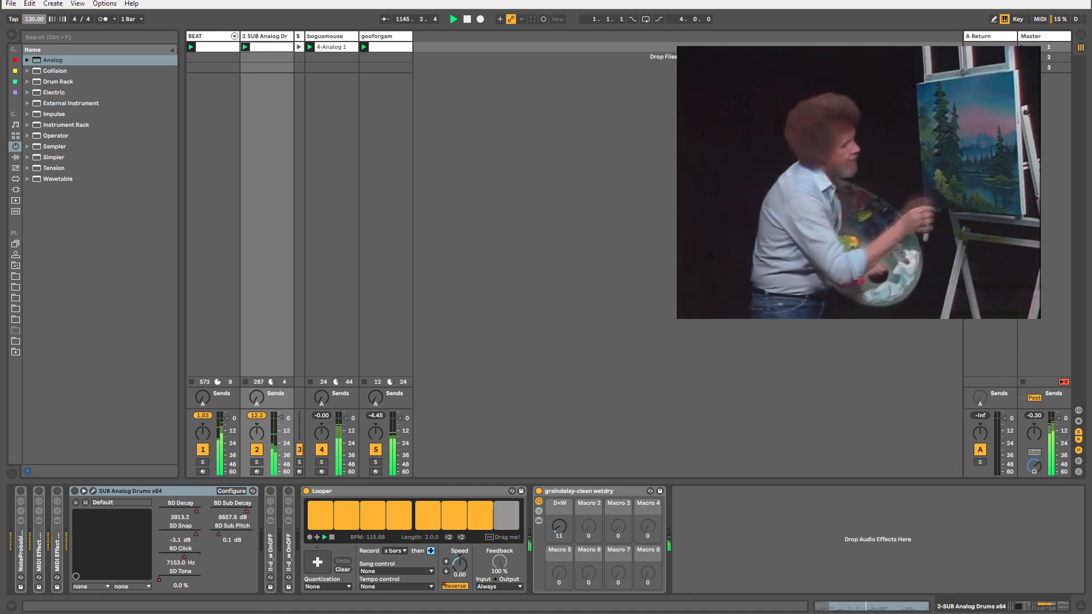
{"action": "left_click_drag", "start_coordinate": [32, 16], "coordinate": [31, 227]}
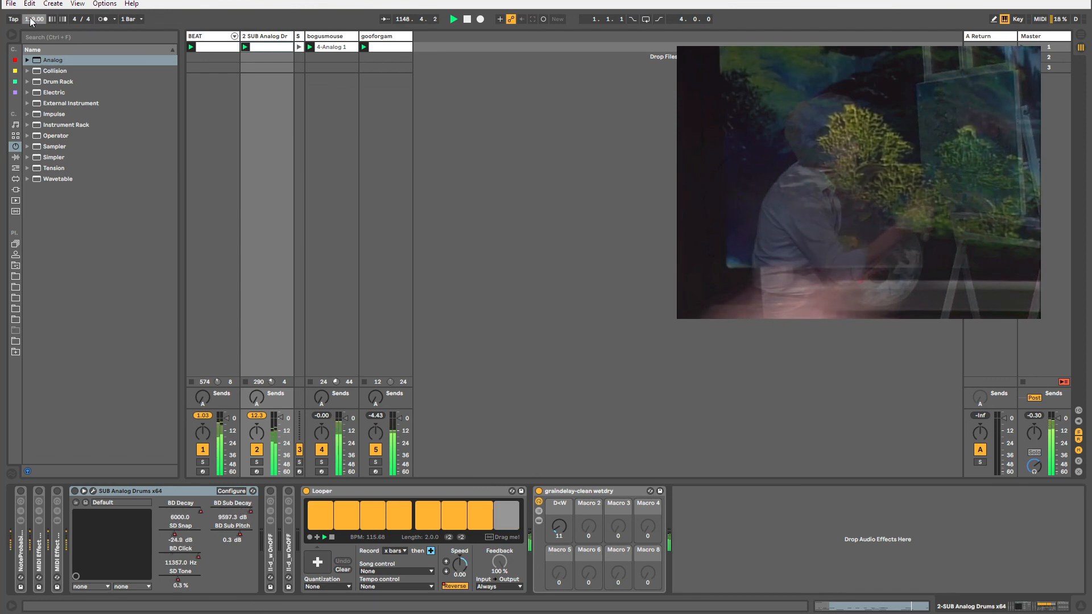
Load the NoteProbabilityGate MIDI rack before Analog on the gooforgam track and set its chance macro to 30 %.
{"action": "left_click", "coordinate": [354, 102]}
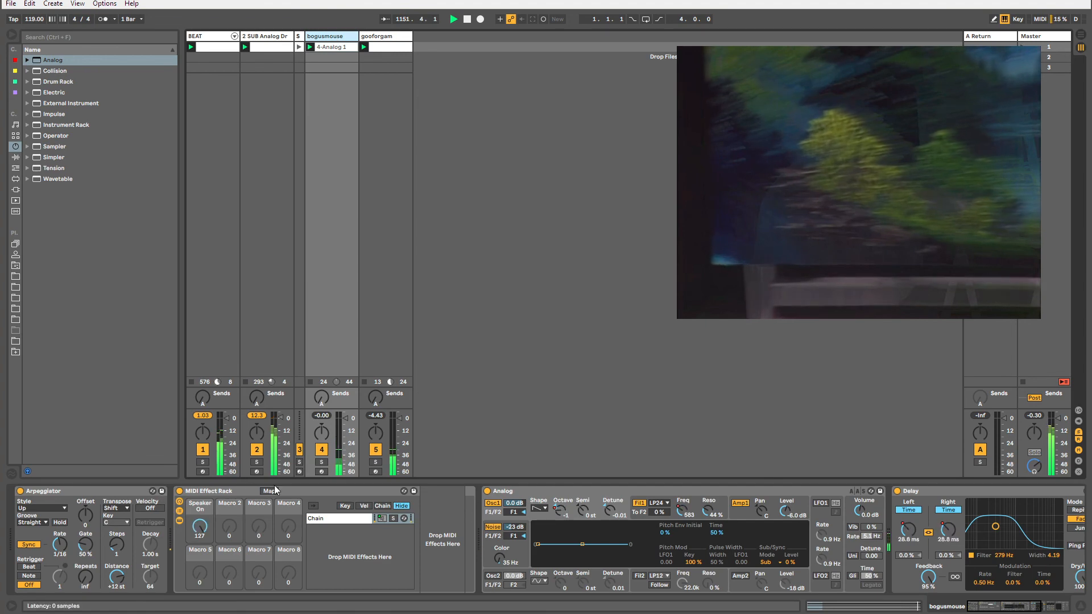
{"action": "left_click", "coordinate": [15, 266]}
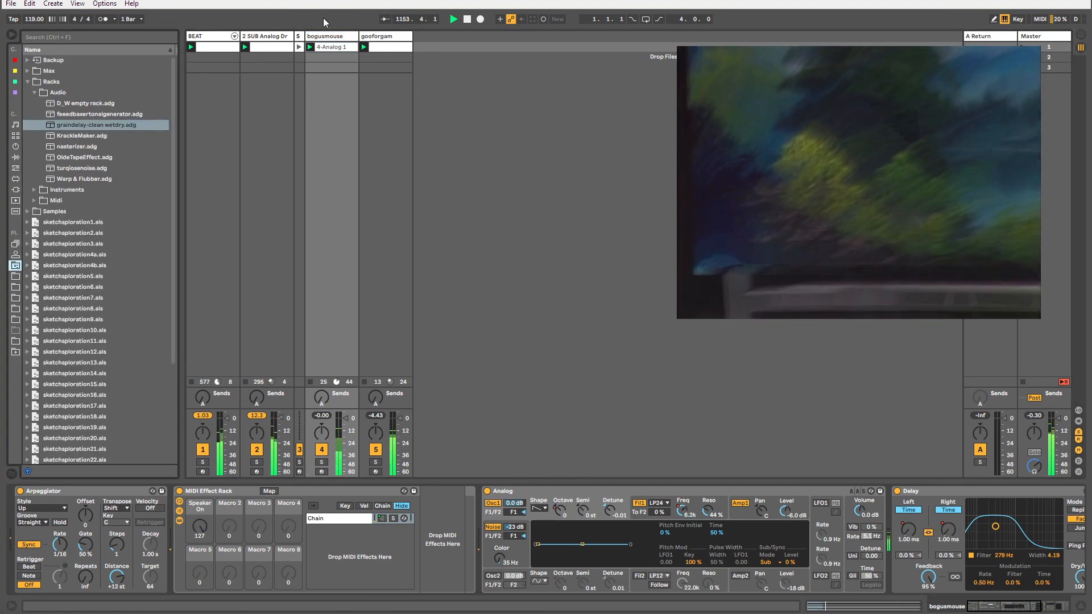
{"action": "left_click", "coordinate": [35, 93]}
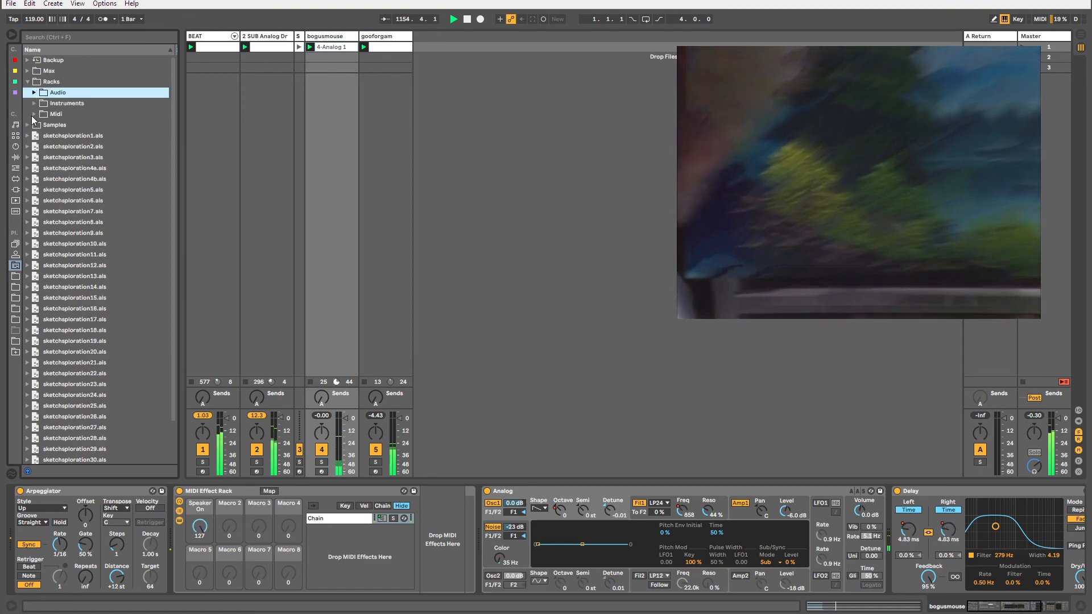
{"action": "left_click", "coordinate": [35, 115]}
{"action": "left_click_drag", "start_coordinate": [66, 135], "coordinate": [381, 38]}
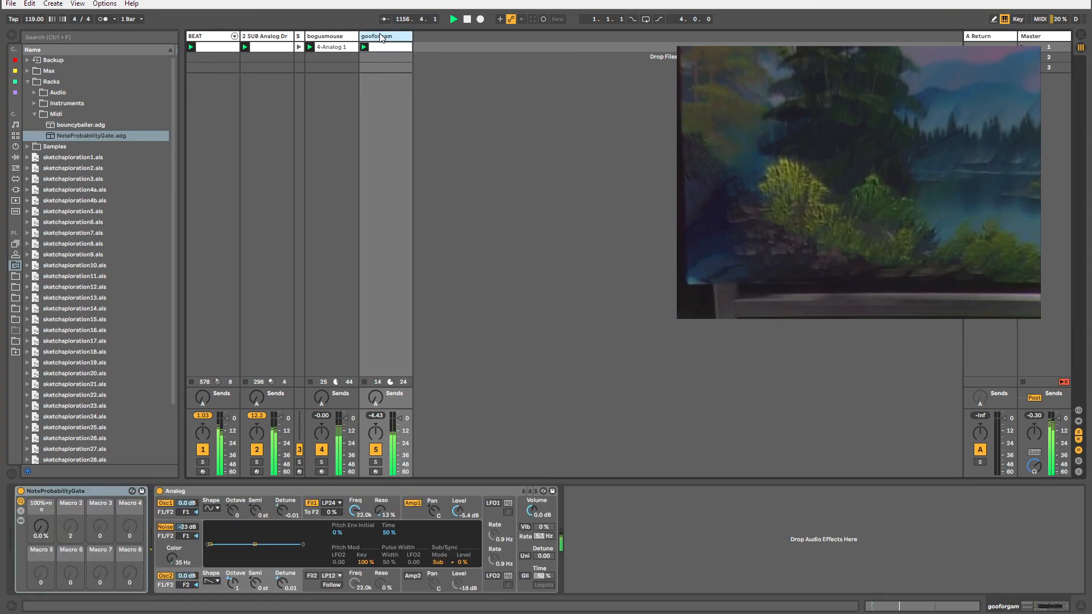
{"action": "left_click_drag", "start_coordinate": [40, 525], "coordinate": [41, 495]}
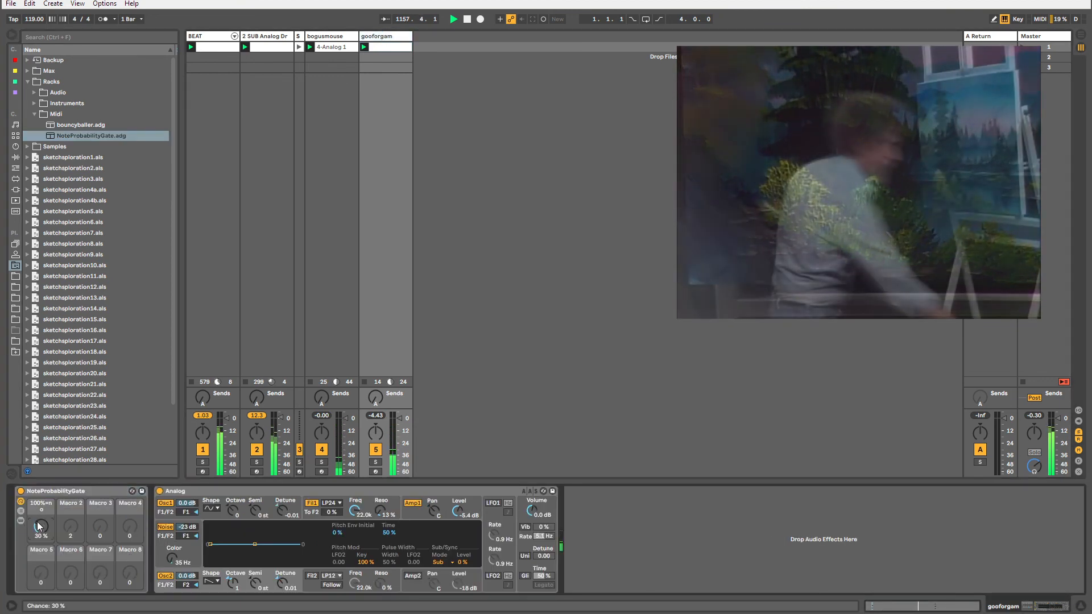
Insert the Random MIDI effect between NoteProbabilityGate and Analog on the gooforgam track.
{"action": "left_click", "coordinate": [27, 82]}
{"action": "left_click", "coordinate": [15, 157]}
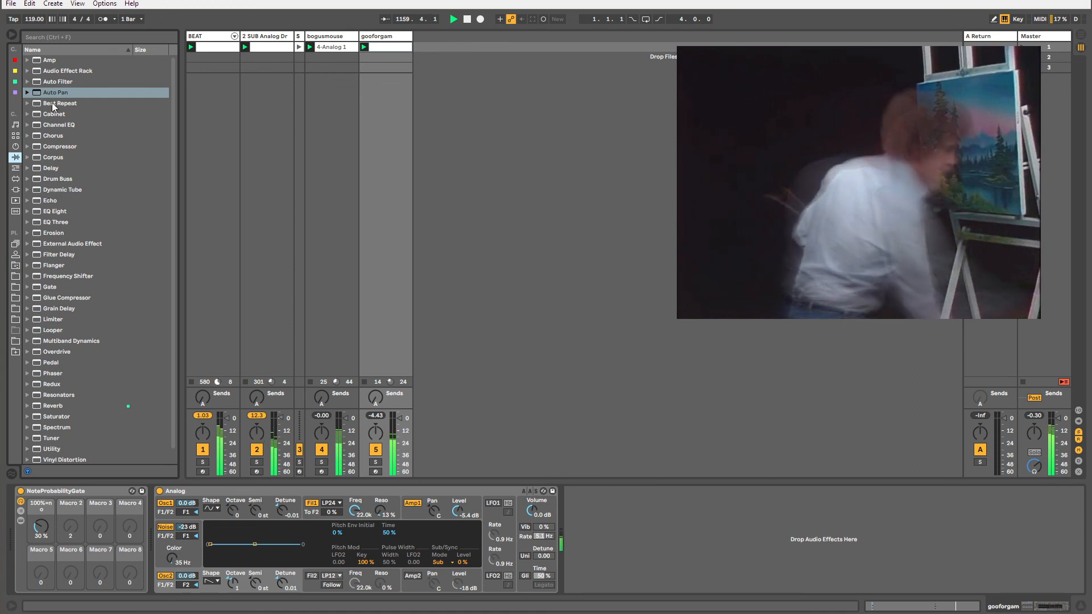
{"action": "left_click", "coordinate": [16, 171]}
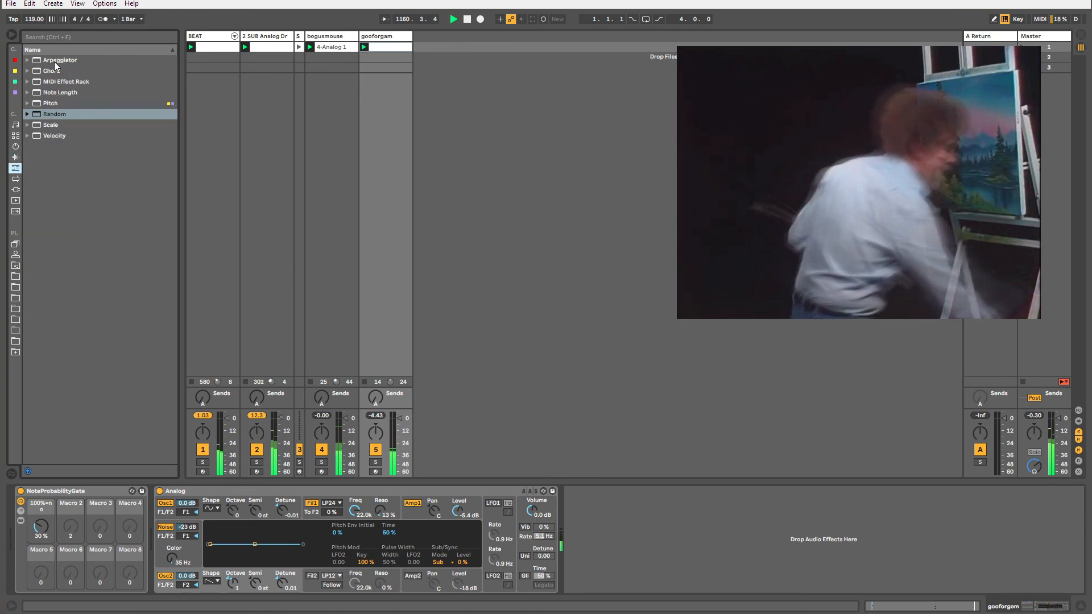
{"action": "left_click_drag", "start_coordinate": [50, 114], "coordinate": [157, 511]}
Draw a 100 % block from about 3.3.2 to bar 4 in Random's Chance envelope, with an unlinked loop length of 4.0.3.
{"action": "right_click", "coordinate": [171, 512]}
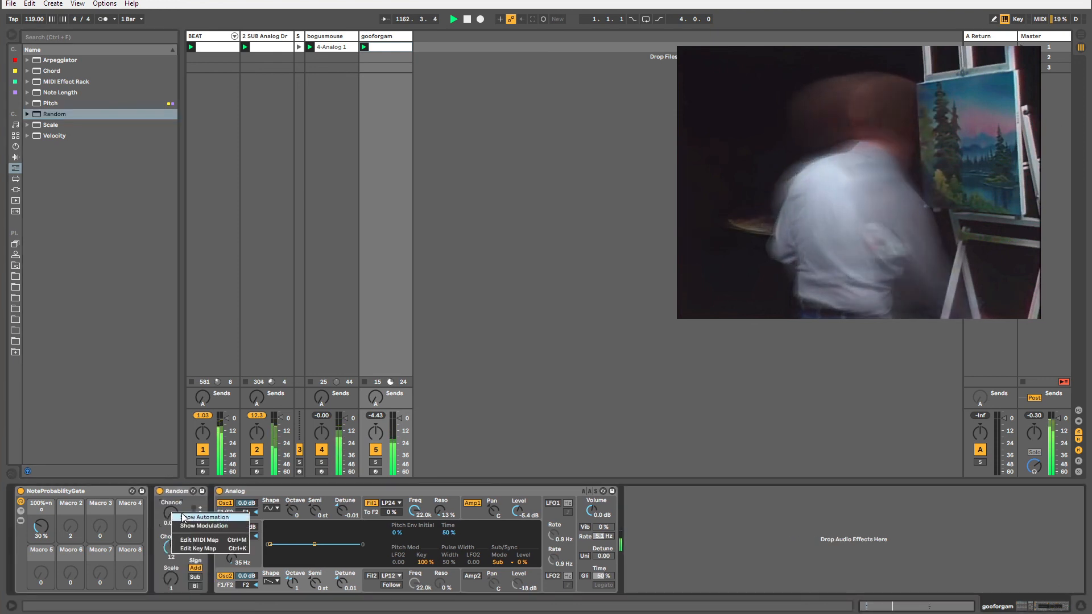
{"action": "left_click", "coordinate": [182, 517]}
{"action": "key", "text": "b"}
{"action": "left_click_drag", "start_coordinate": [601, 372], "coordinate": [651, 373]}
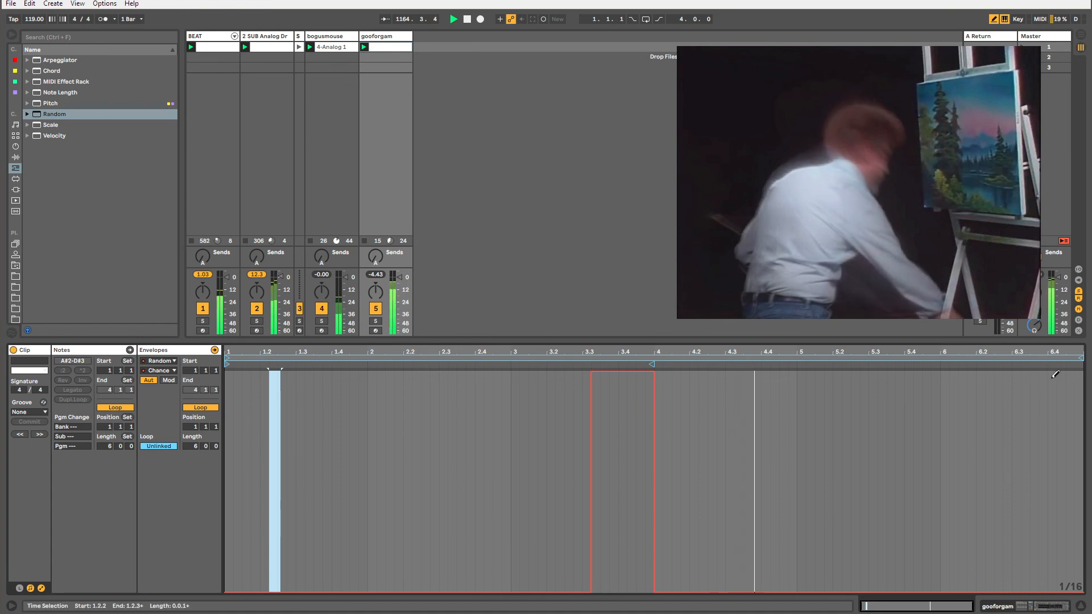
{"action": "left_click_drag", "start_coordinate": [1081, 358], "coordinate": [826, 373]}
{"action": "left_click", "coordinate": [828, 377]}
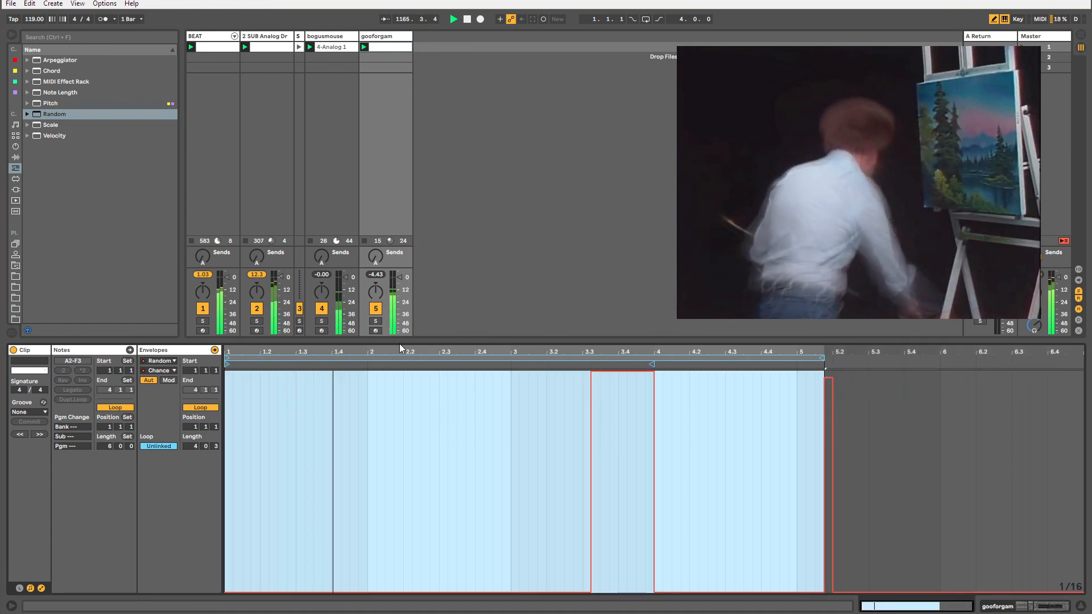
Draw two more 100 % blocks in the Chance envelope, at about 2.1.3 to 2.3 and 4.4.2 to 4.4.4.
{"action": "left_click_drag", "start_coordinate": [397, 370], "coordinate": [439, 373]}
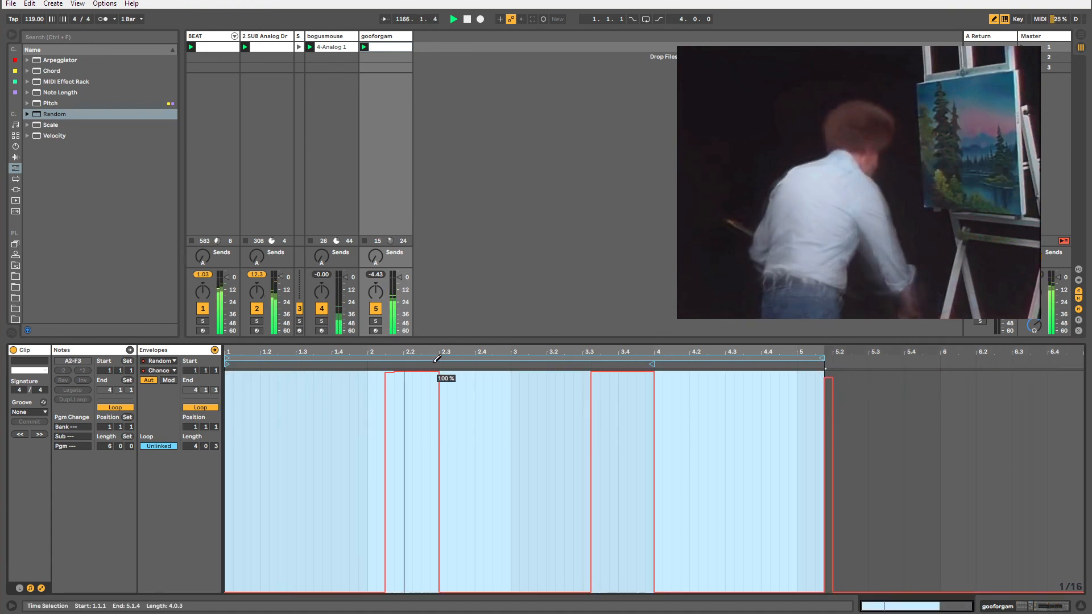
{"action": "left_click", "coordinate": [775, 372]}
{"action": "left_click_drag", "start_coordinate": [782, 366], "coordinate": [785, 368]}
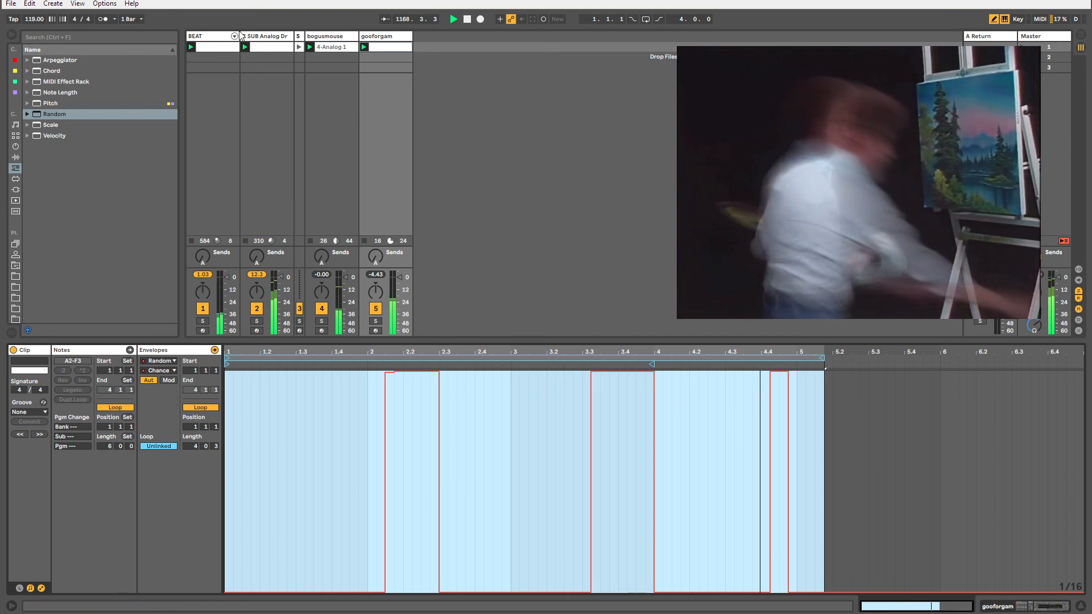
{"action": "key", "text": "shift+Tab"}
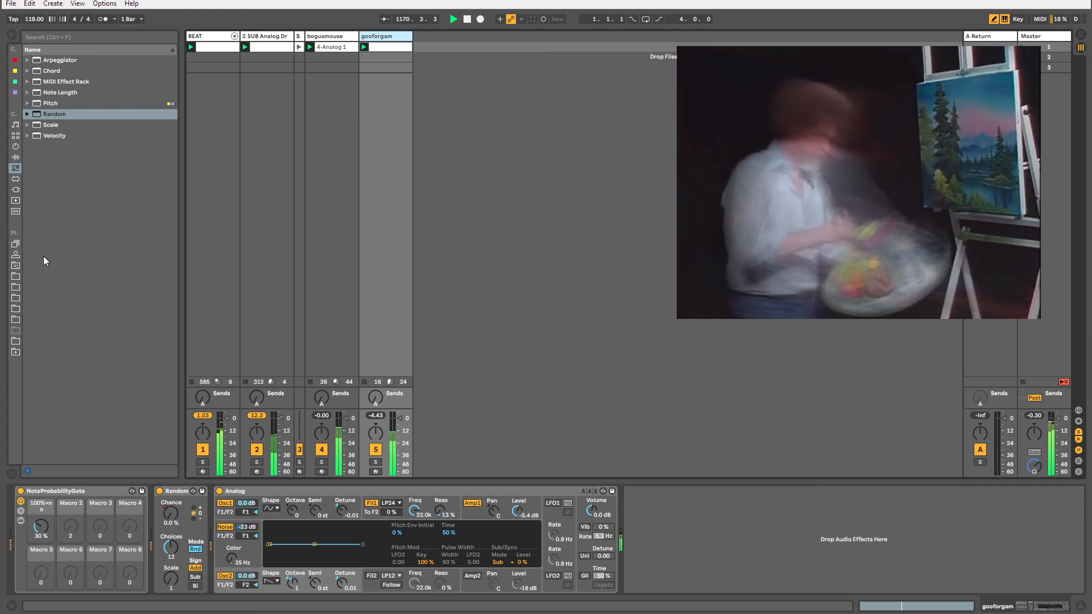
Save the Live Set and fade the Master track's volume down to about -38 dB.
{"action": "left_click", "coordinate": [10, 4]}
{"action": "left_click", "coordinate": [27, 103]}
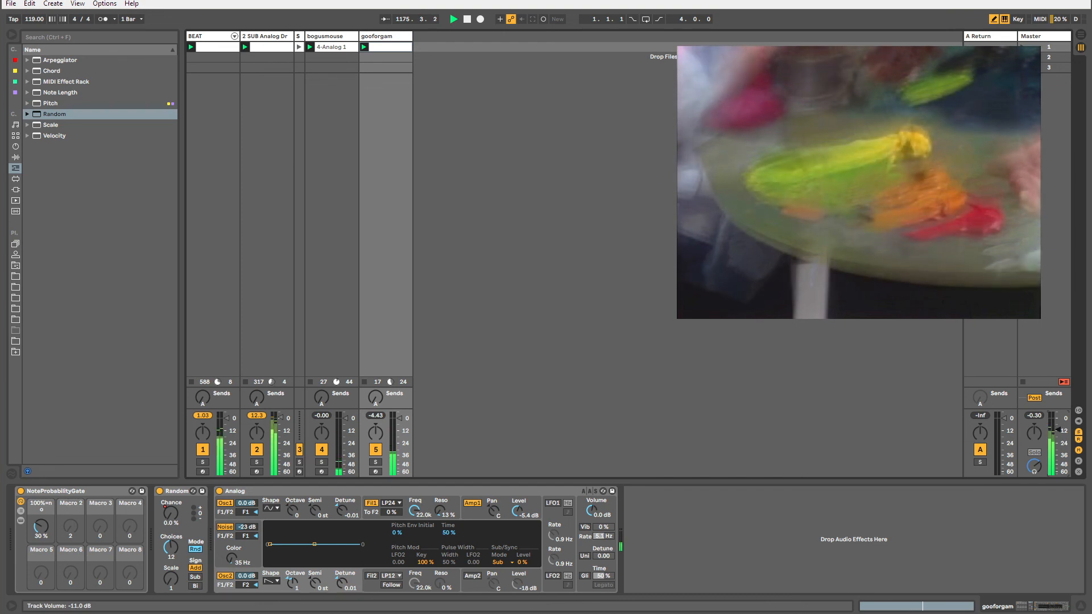
{"action": "left_click_drag", "start_coordinate": [1057, 432], "coordinate": [1057, 456]}
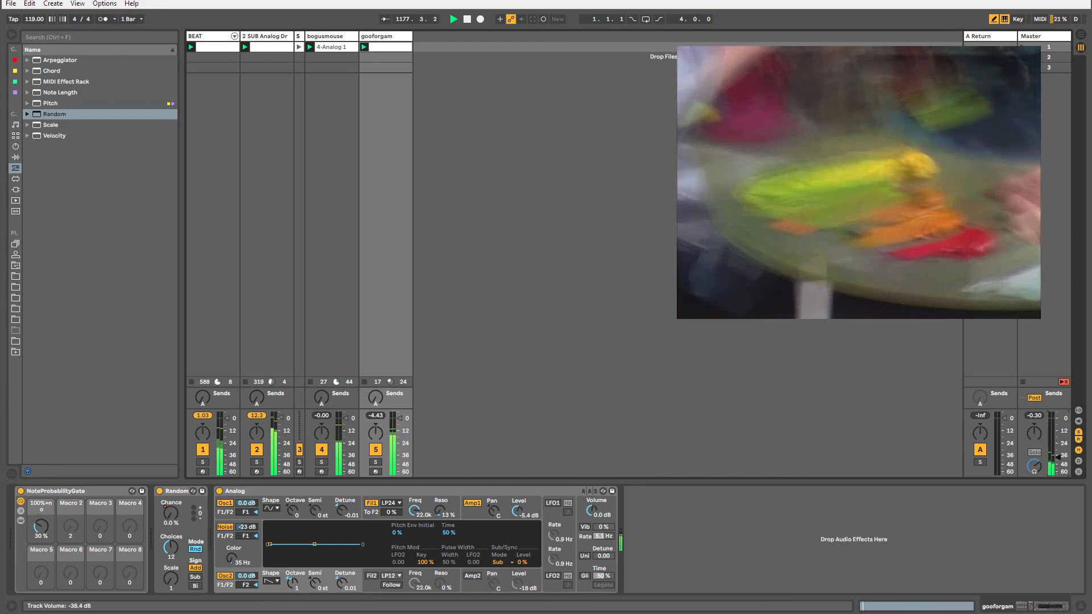